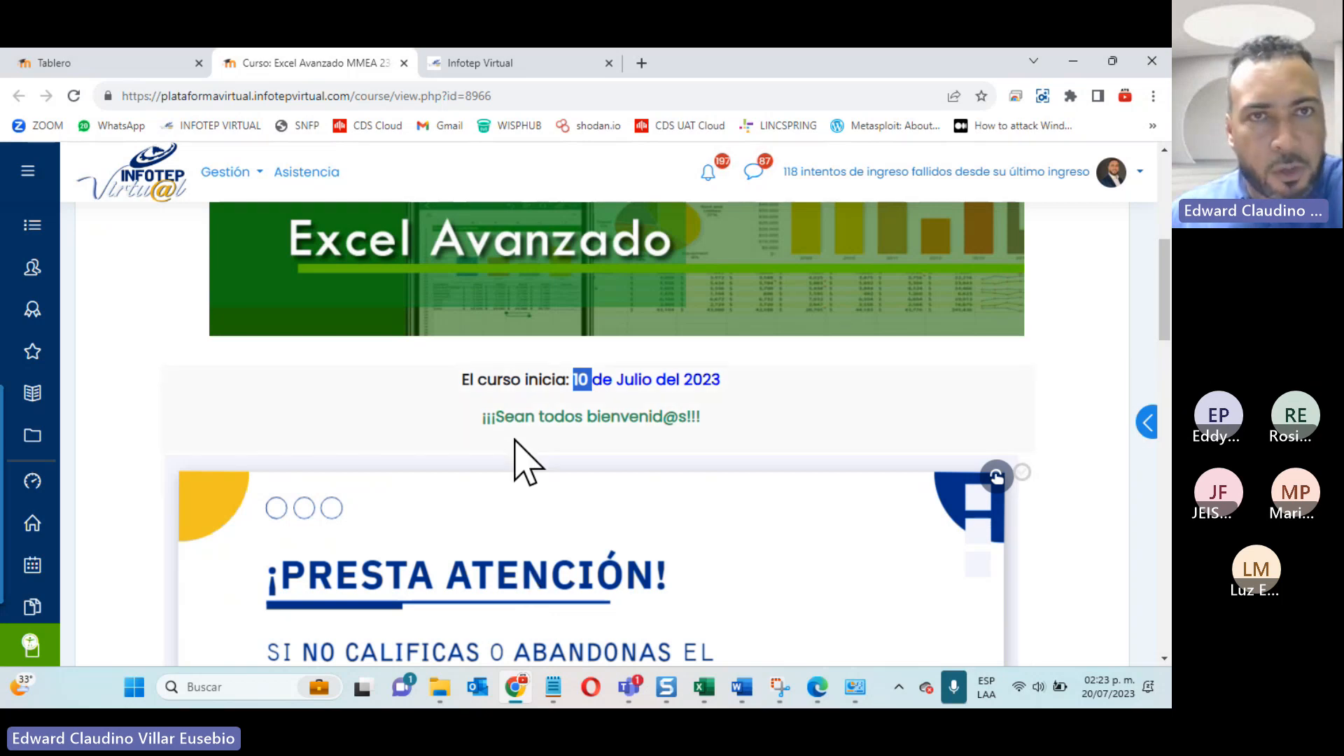
Step: Open the CRONOGRAMA EXCEL AVANZADO document from the course page in its own browser tab
scroll(367, 382, down, 6)
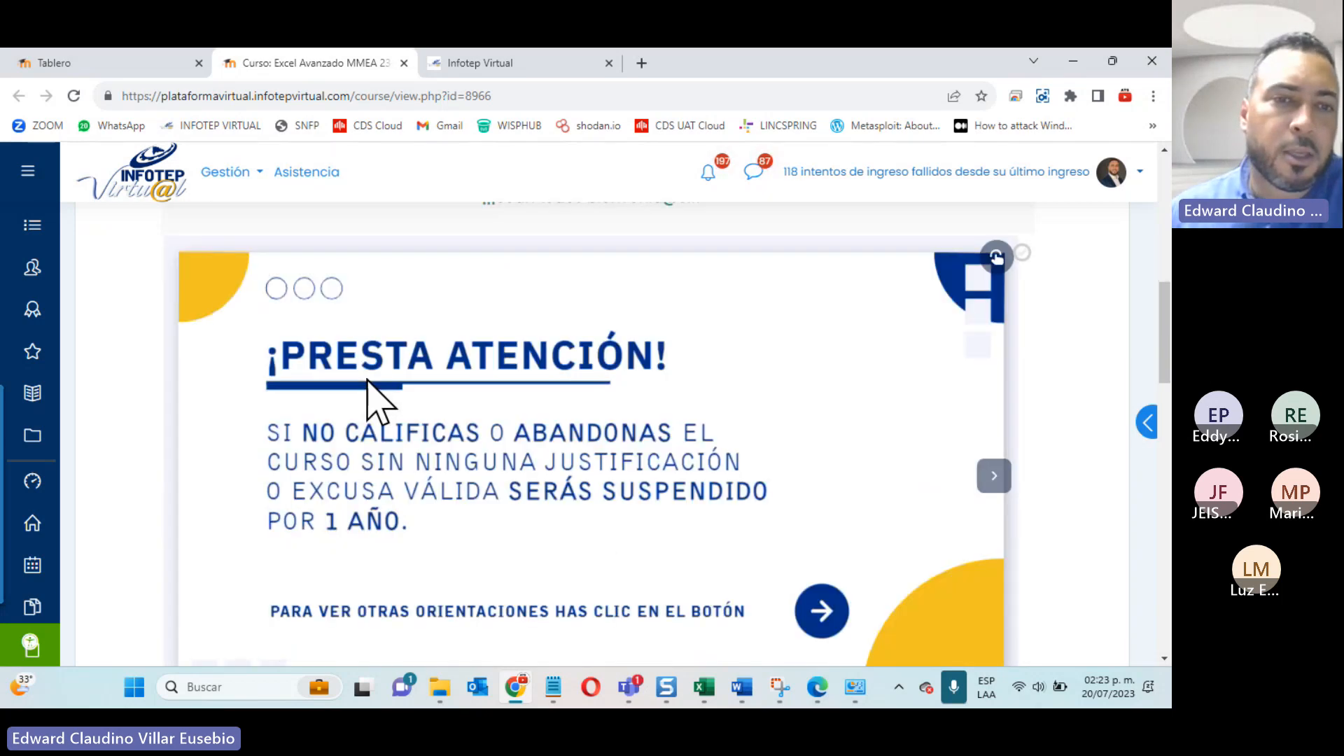
scroll(367, 381, down, 2)
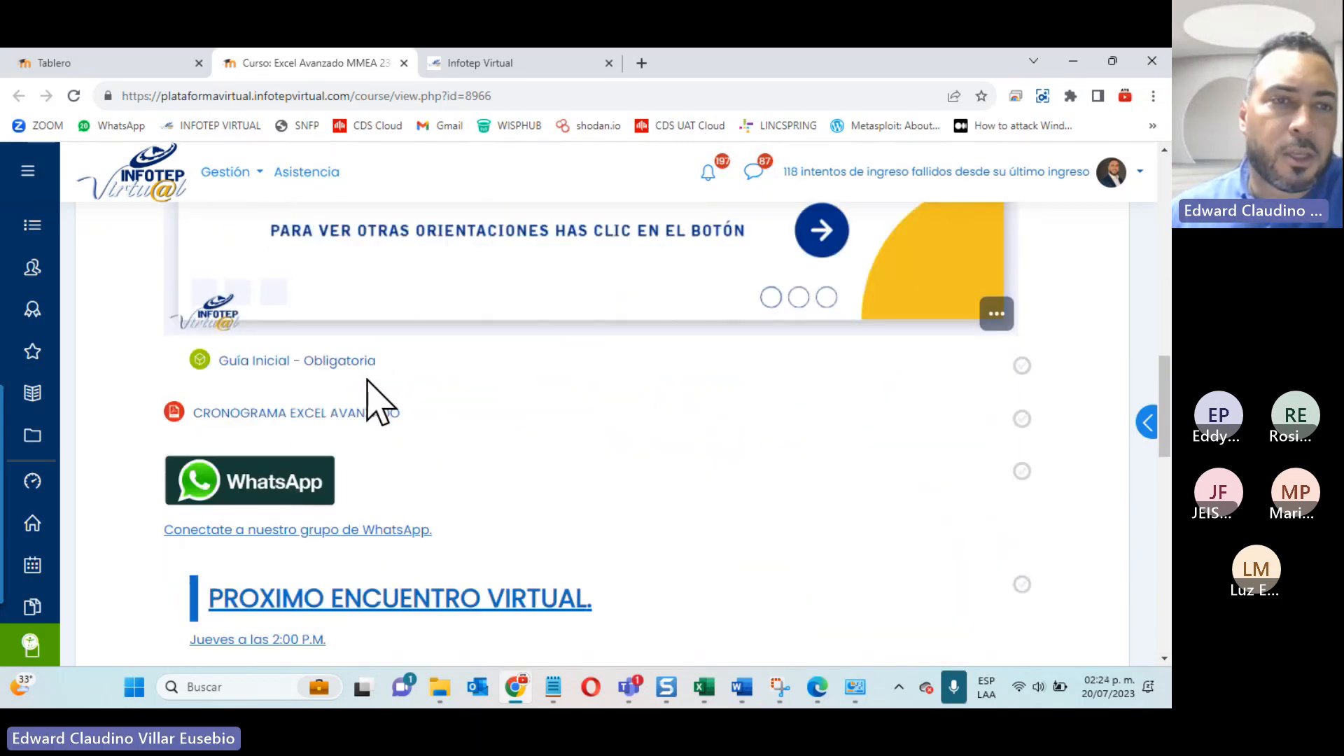
click(281, 413)
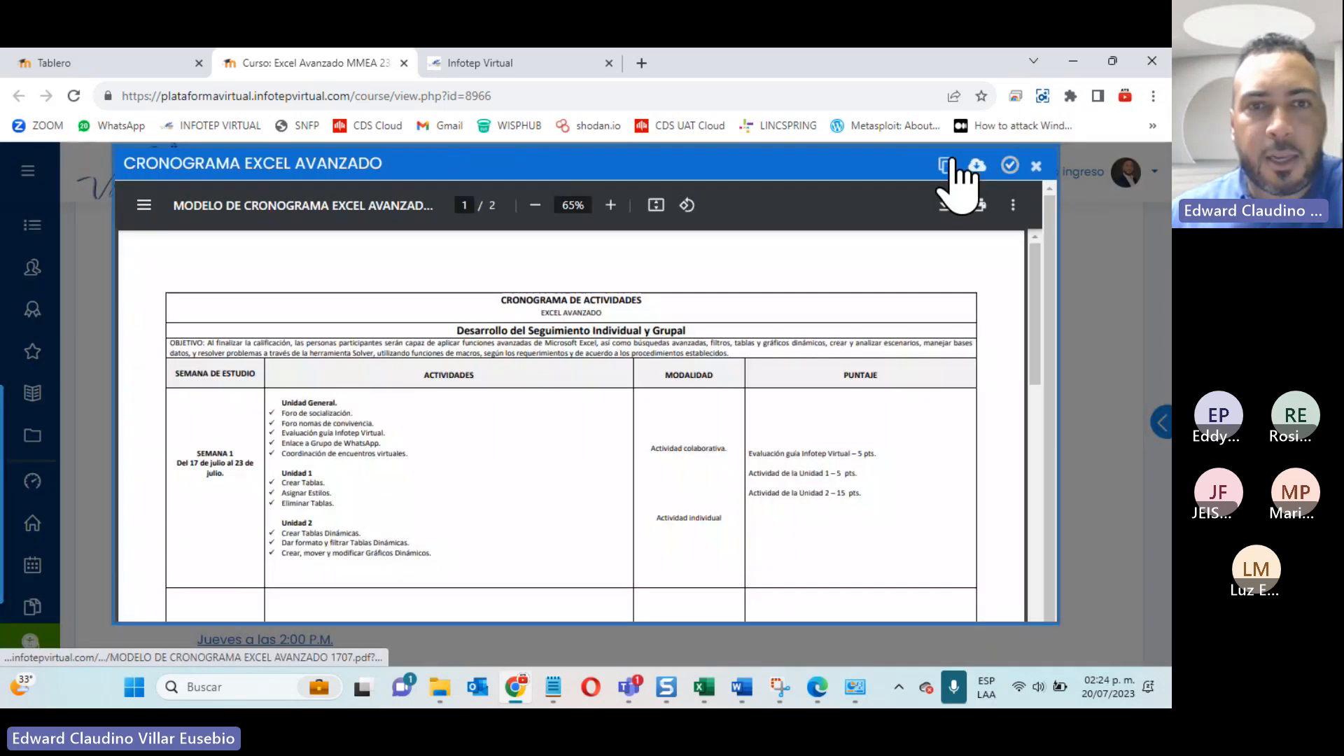
click(946, 167)
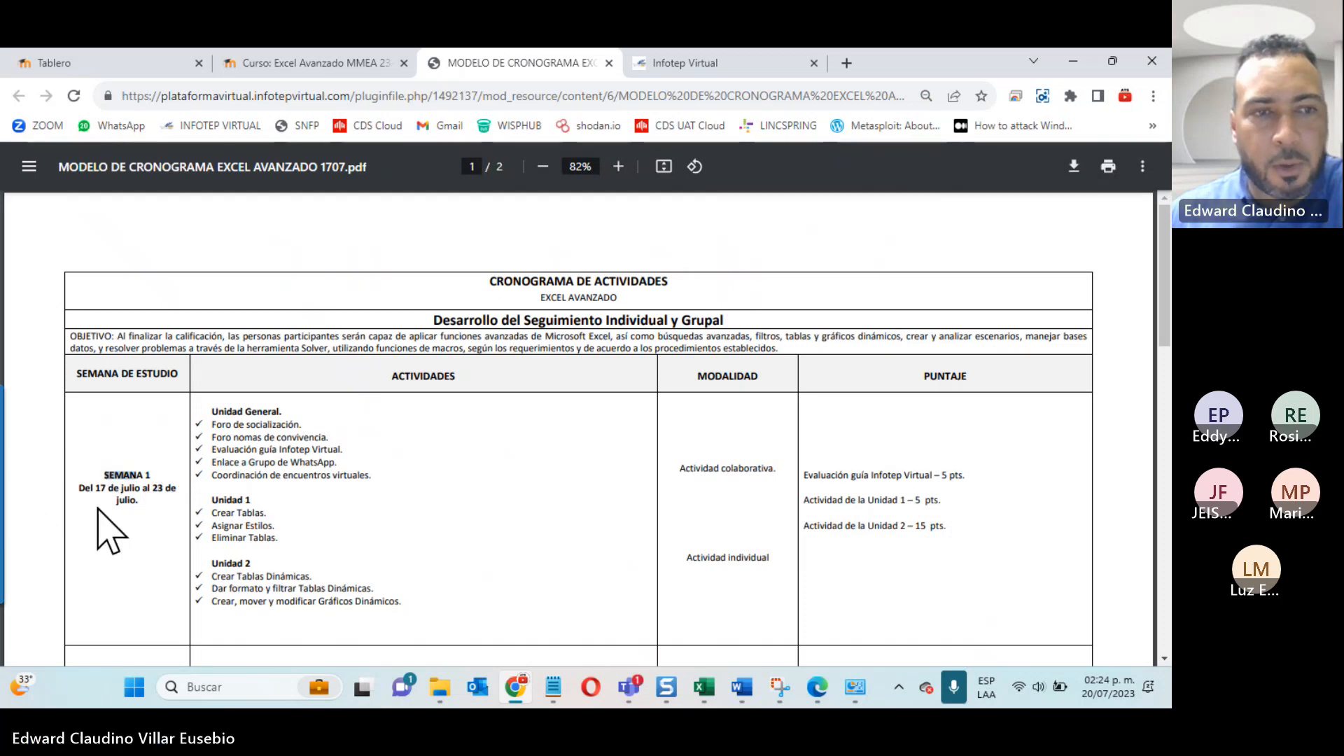
Step: Review the study weeks and their dates across both pages of the activity schedule
scroll(339, 581, down, 3)
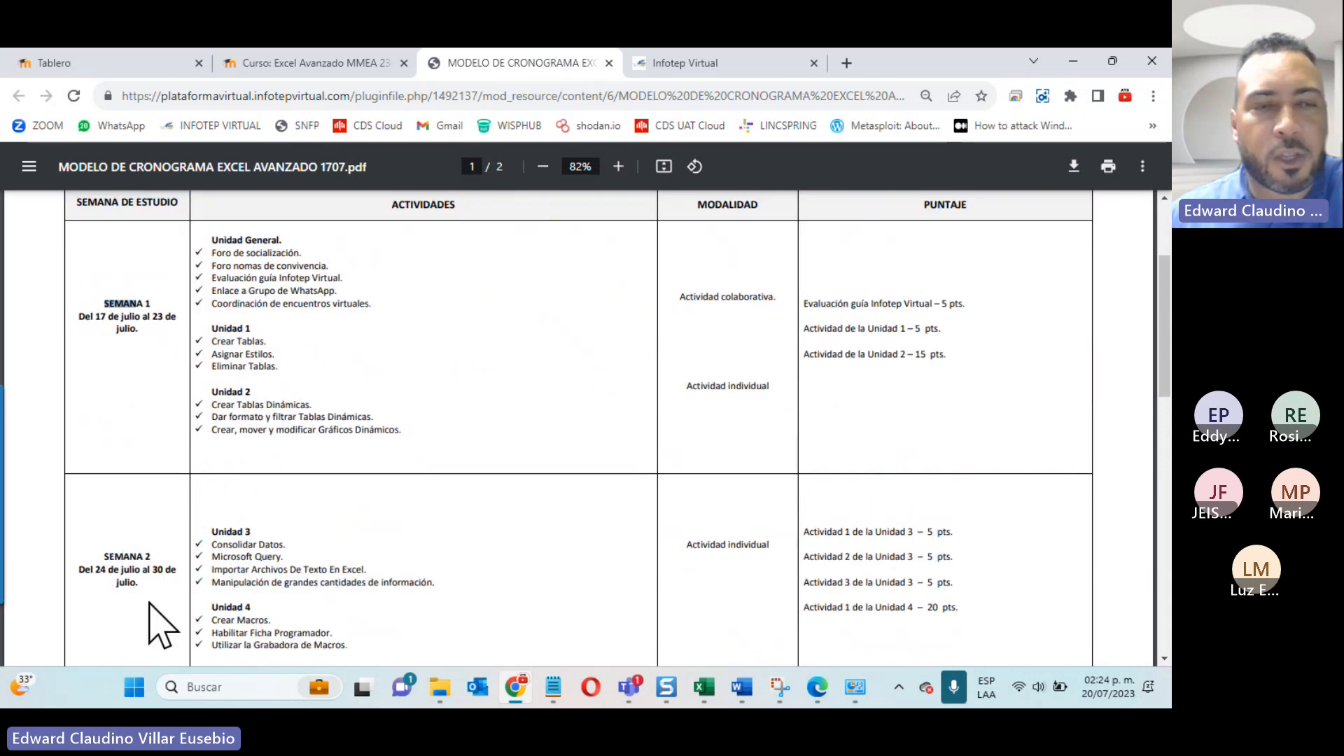
scroll(161, 625, down, 10)
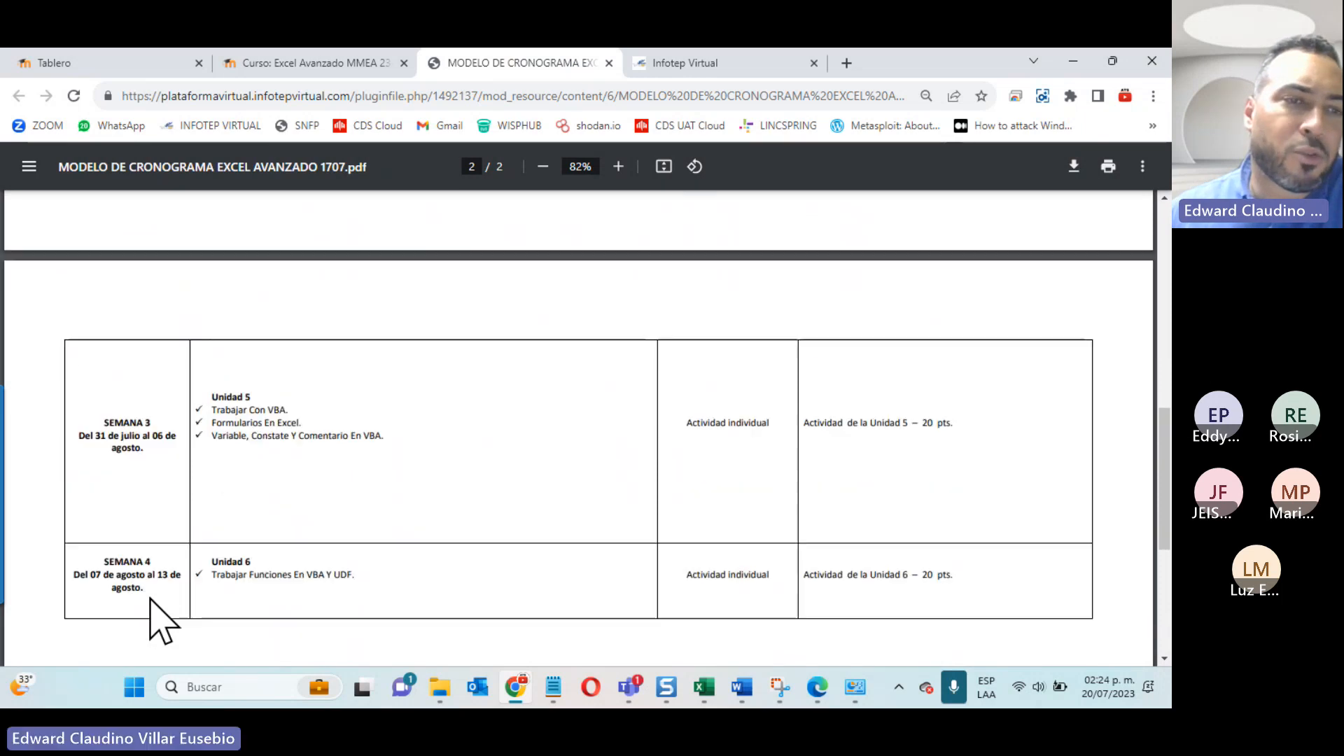
scroll(150, 599, up, 10)
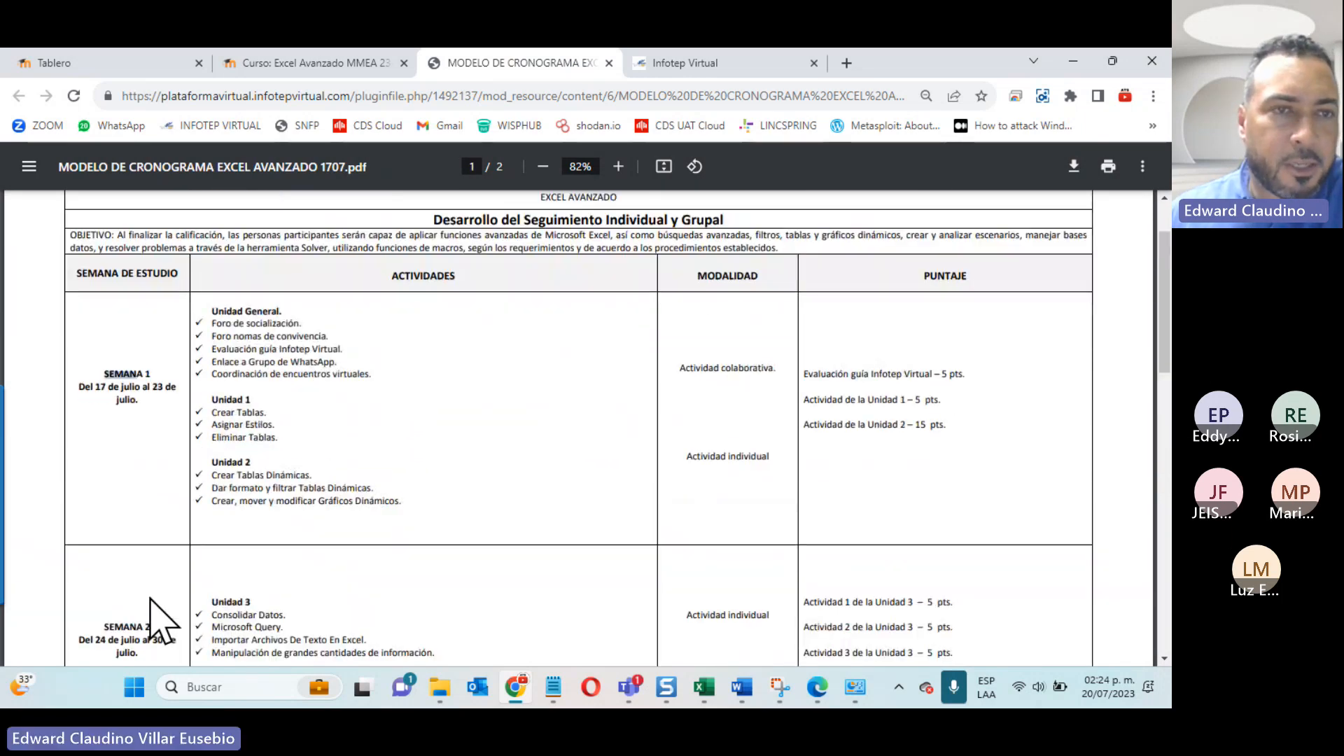
scroll(150, 598, up, 1)
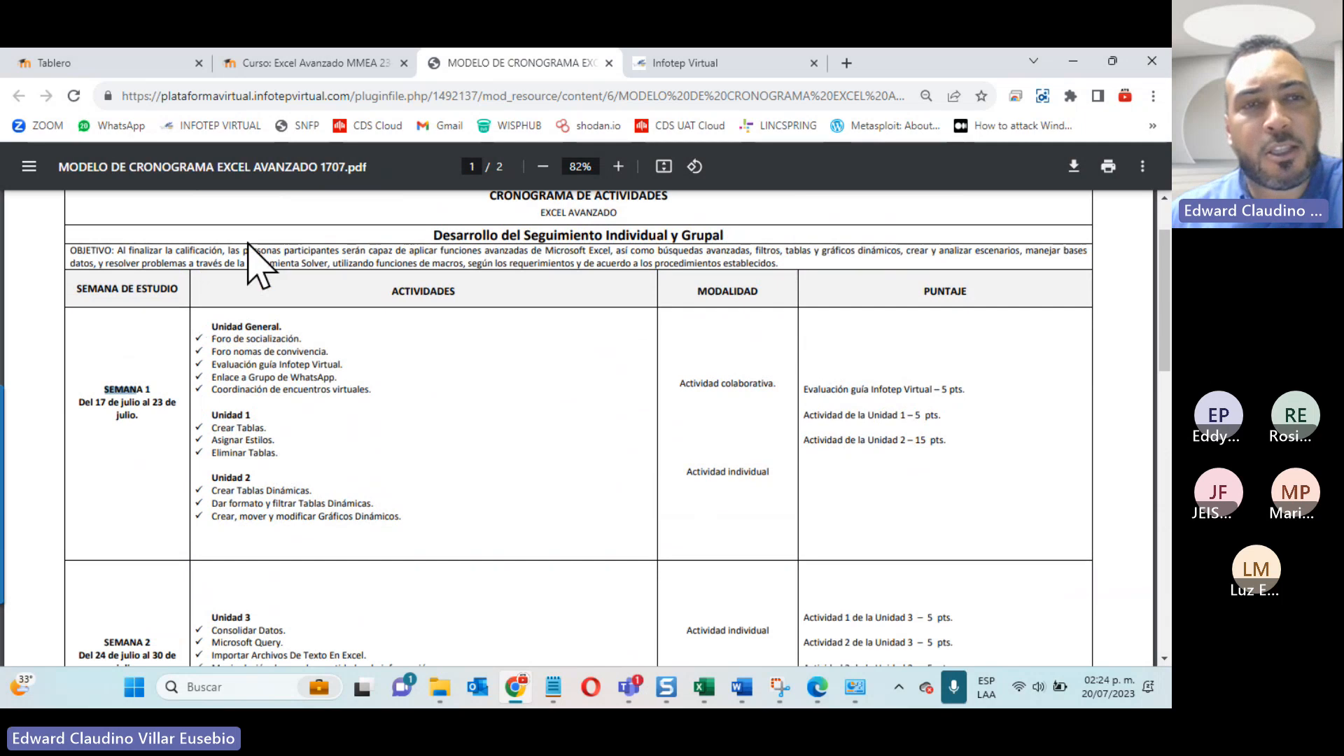
Step: Highlight the Semana 1 activities from Foro de socialización through Unidad 2, and look over the Semana 2 activities
drag(203, 334, 308, 389)
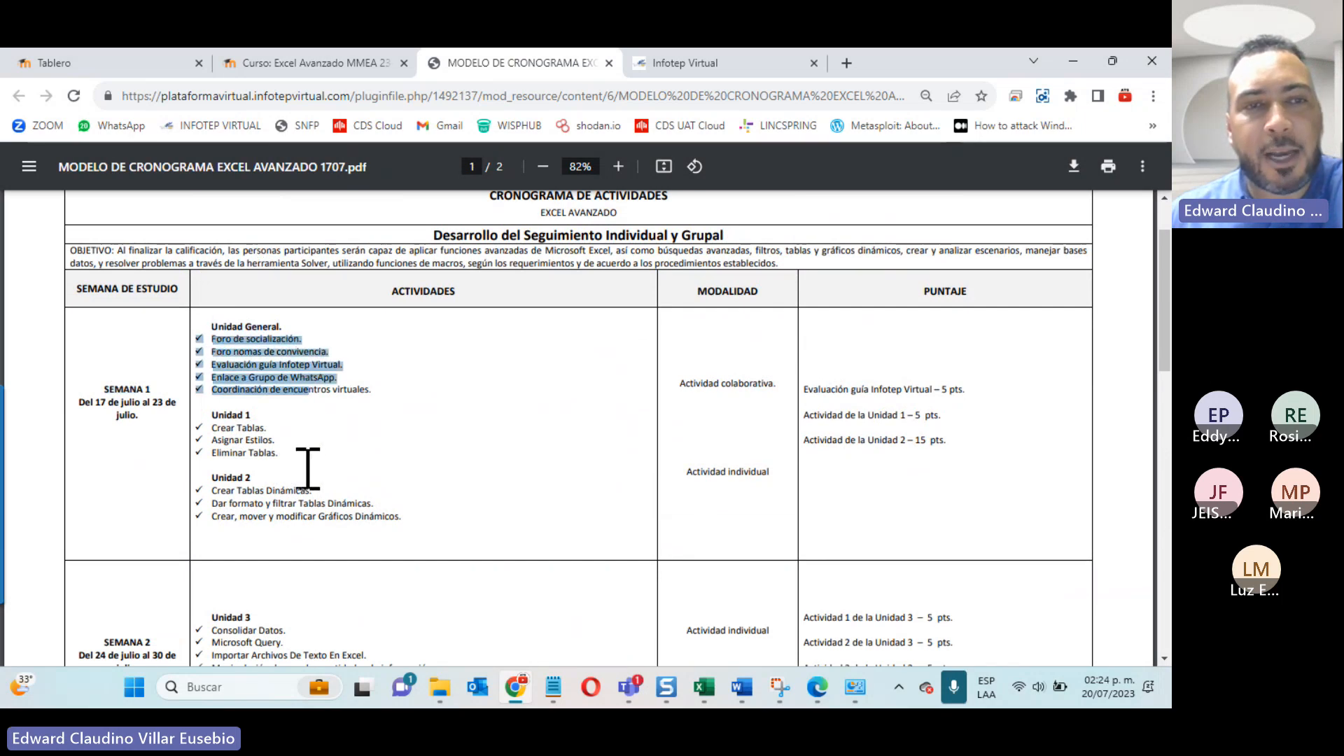
drag(308, 469, 451, 532)
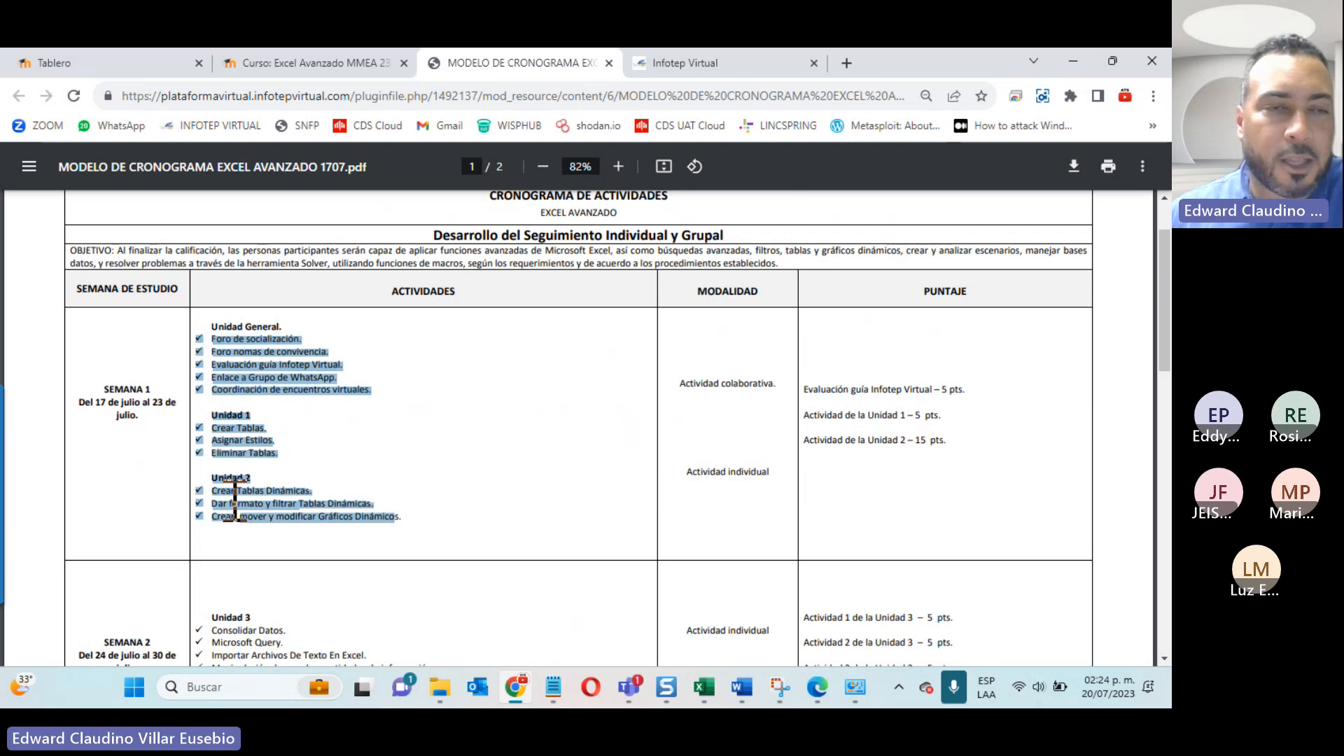
scroll(238, 490, down, 4)
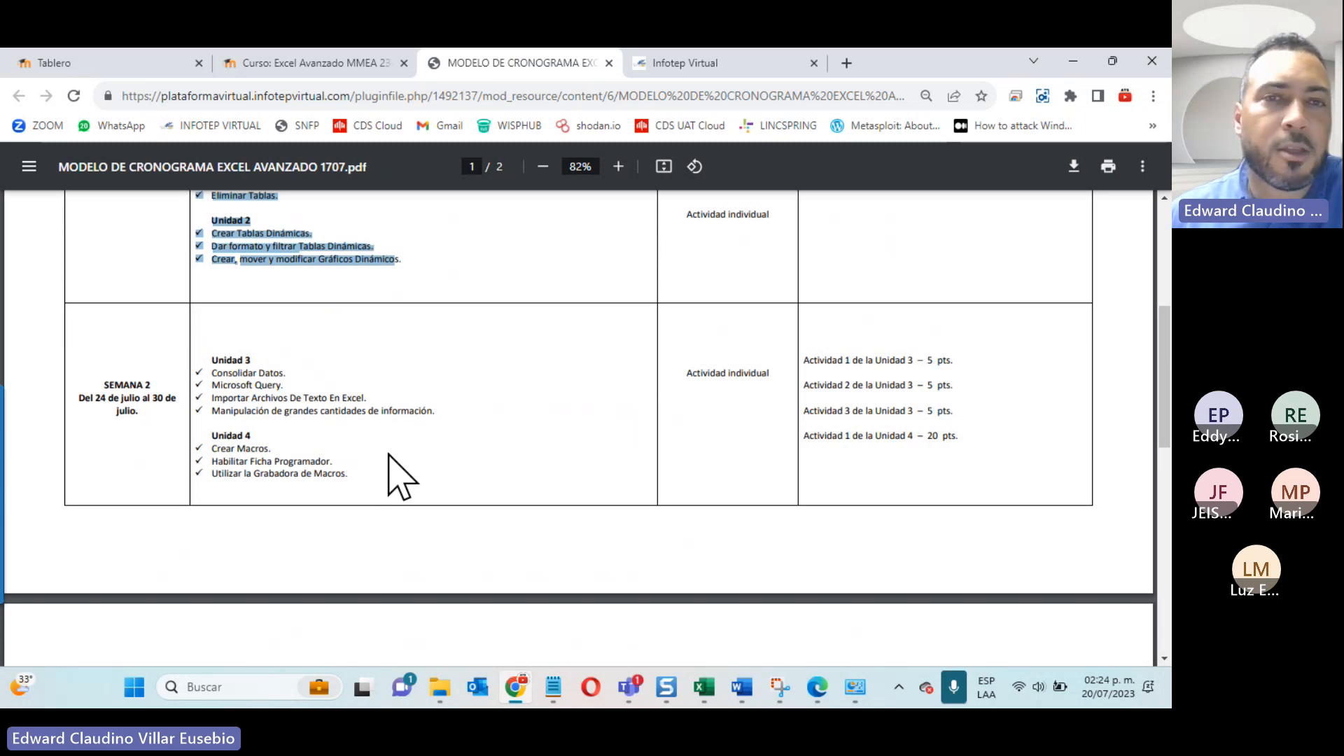
scroll(403, 476, up, 3)
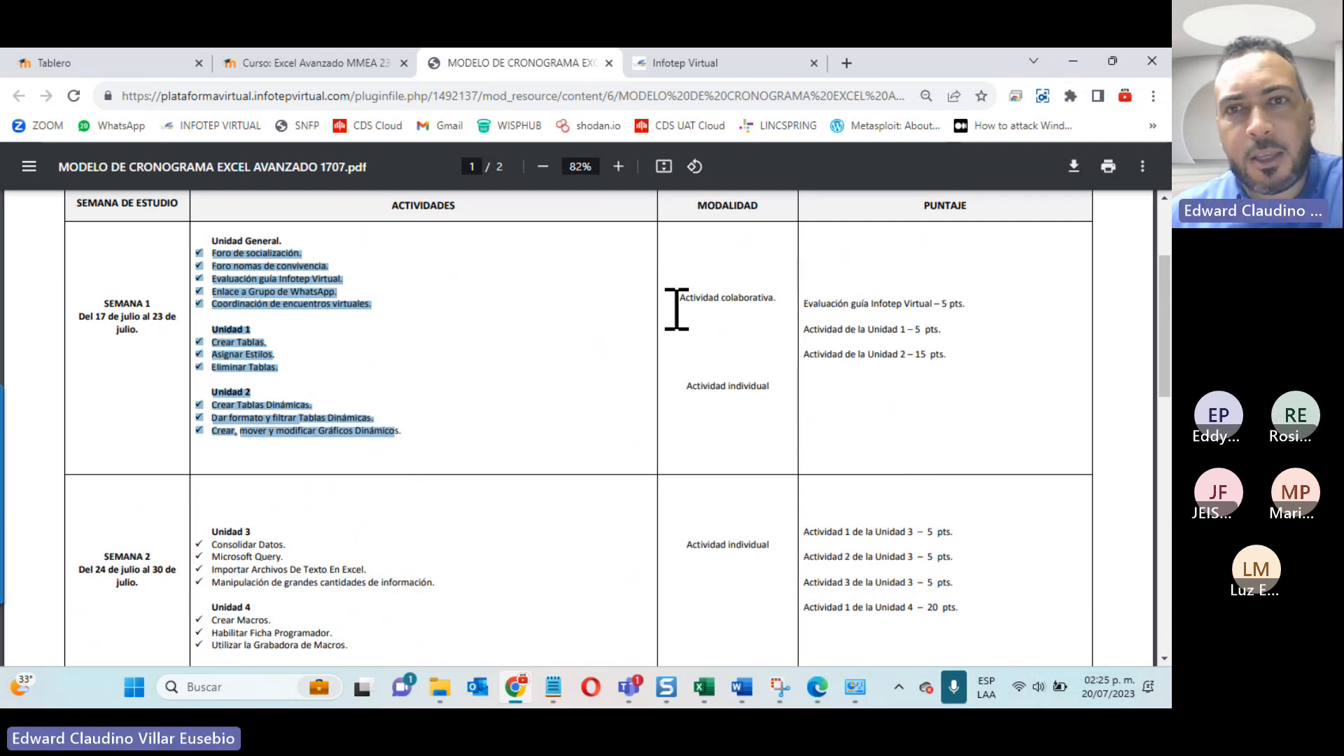
Step: Highlight the Semana 1 modalities and the scores of weeks 1 and 2, and review the scores of the remaining weeks
drag(679, 297, 775, 391)
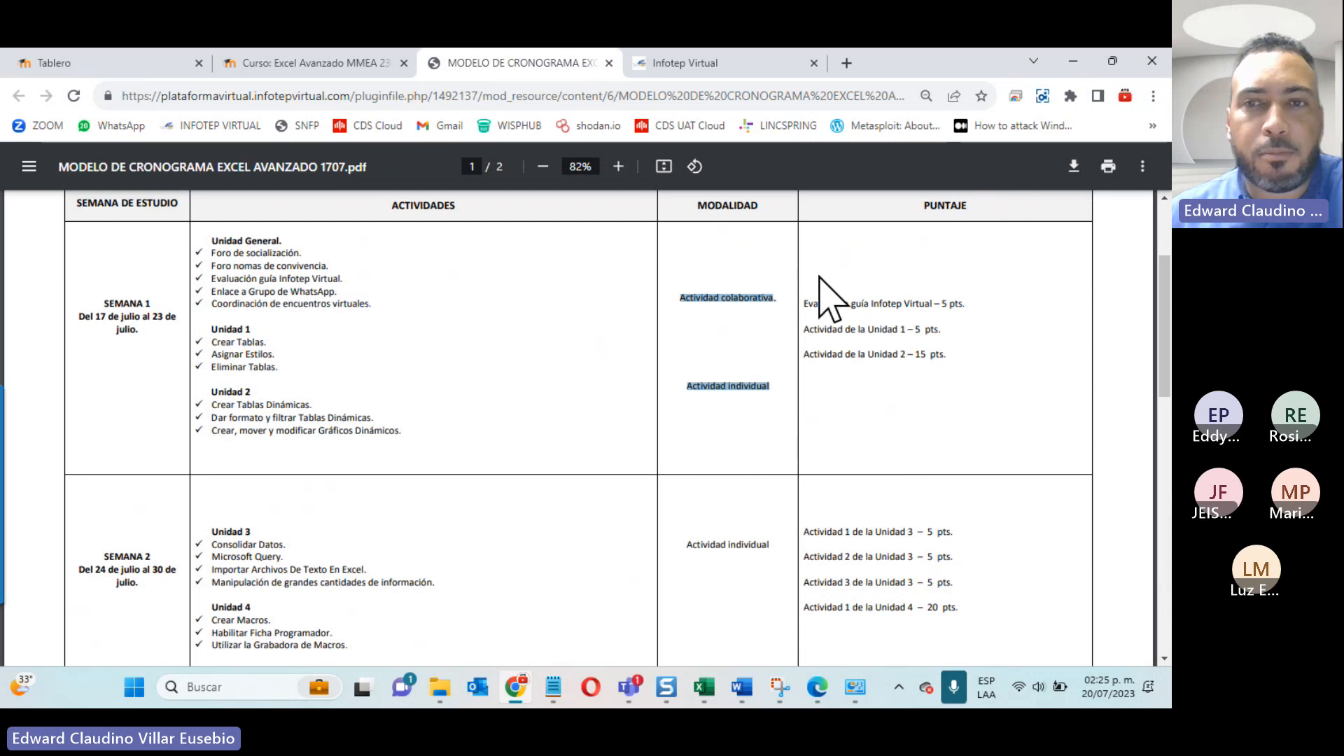
drag(805, 301, 955, 634)
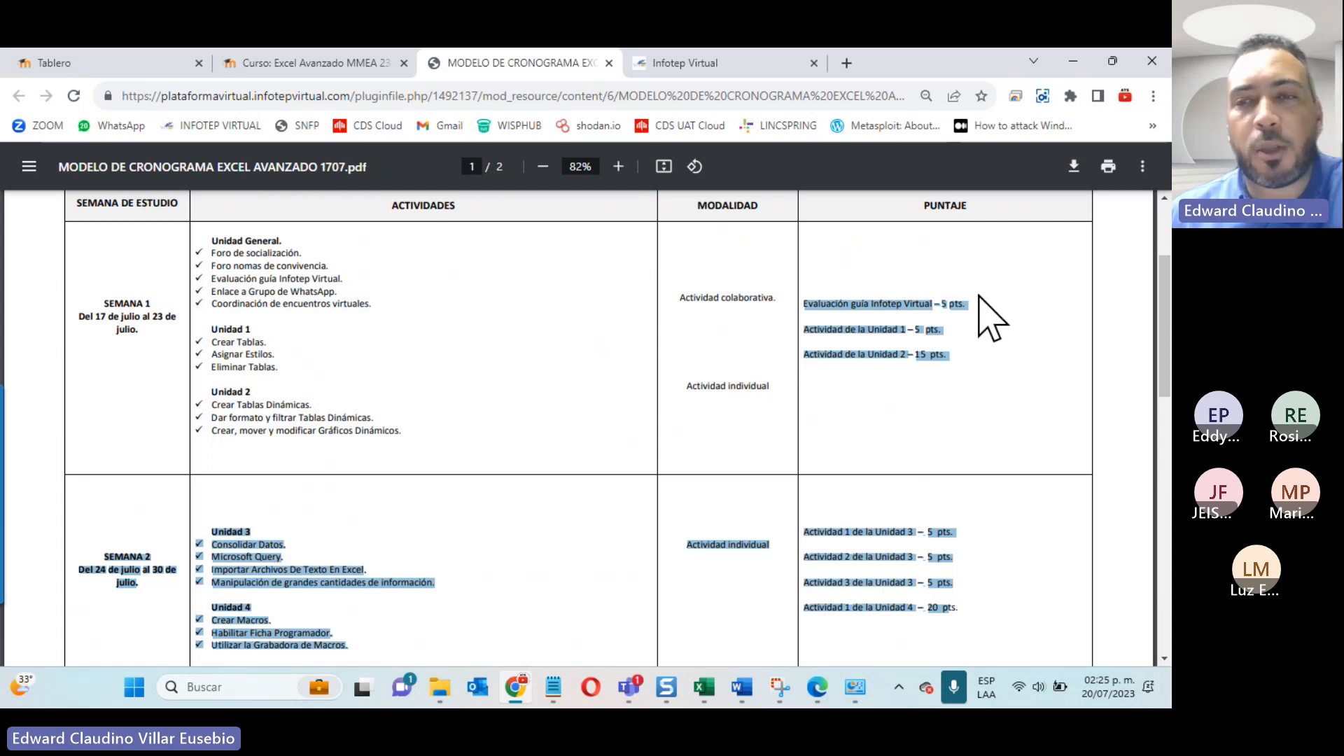
scroll(912, 308, down, 5)
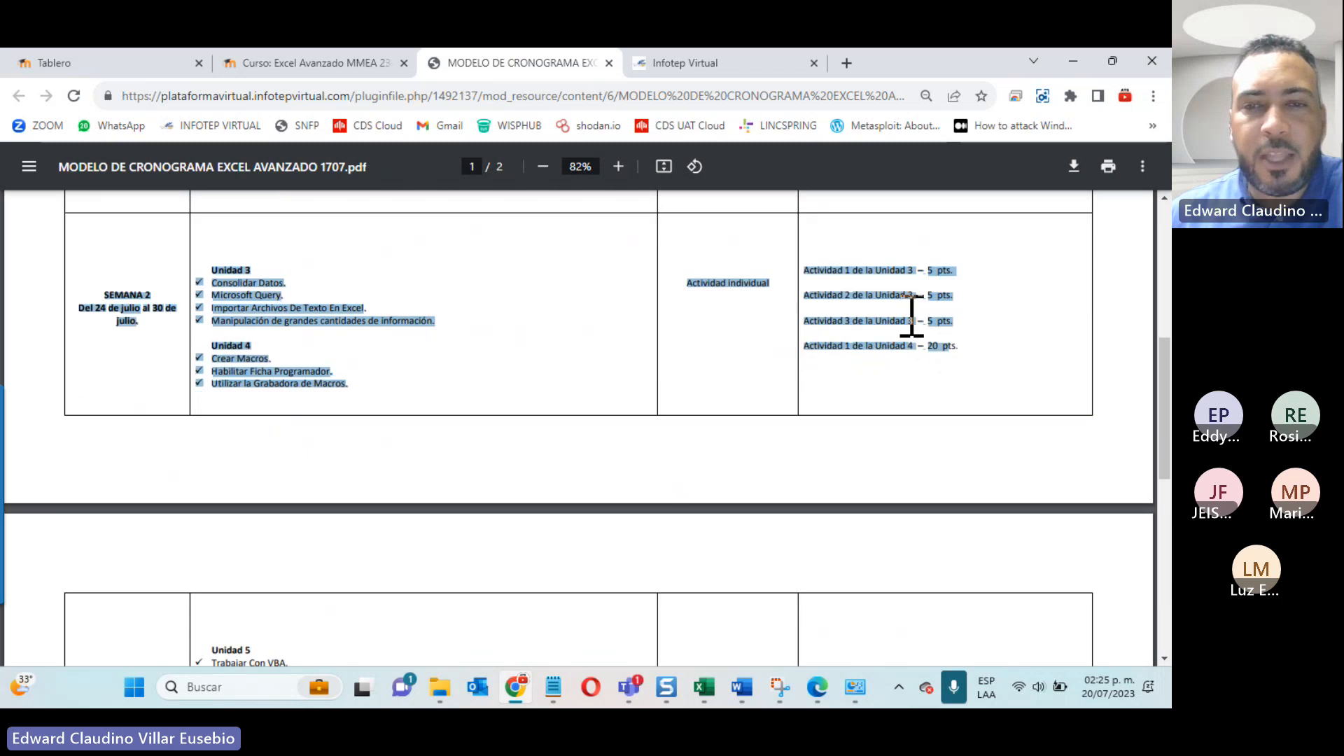
scroll(912, 315, down, 2)
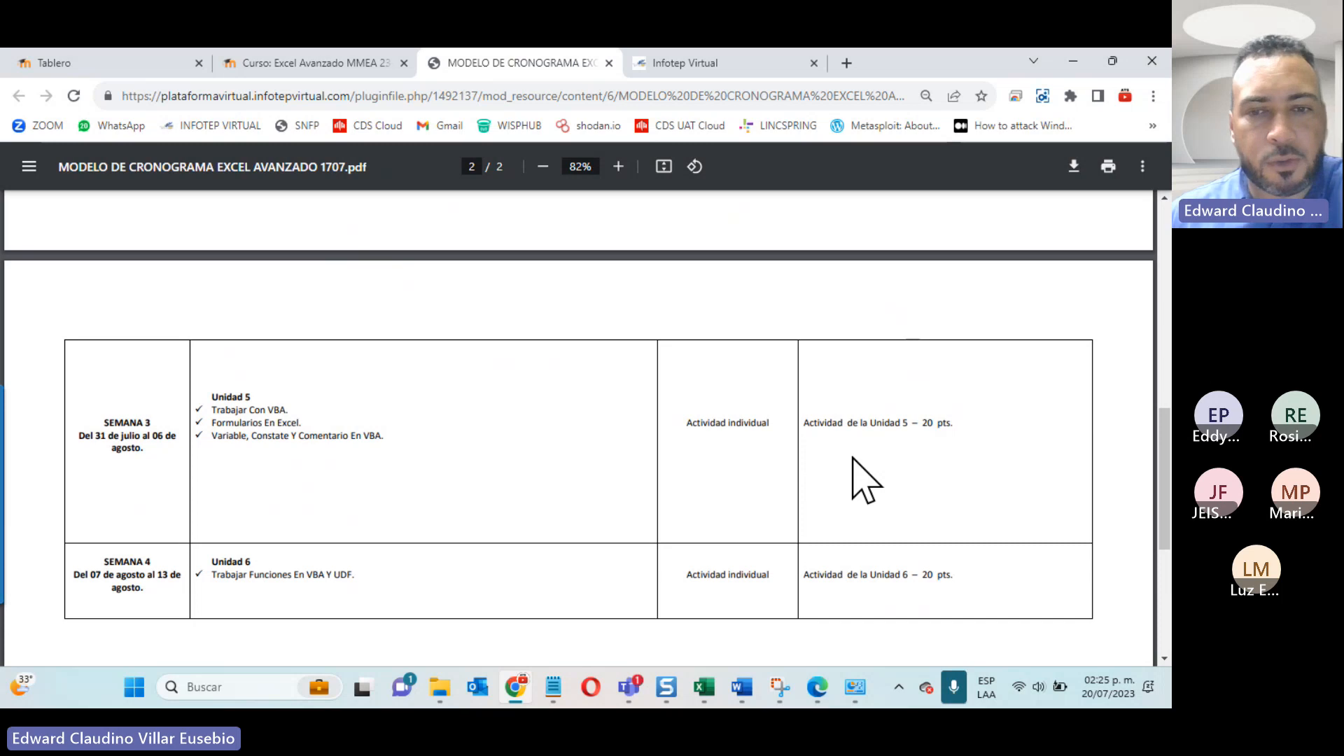
scroll(866, 482, up, 6)
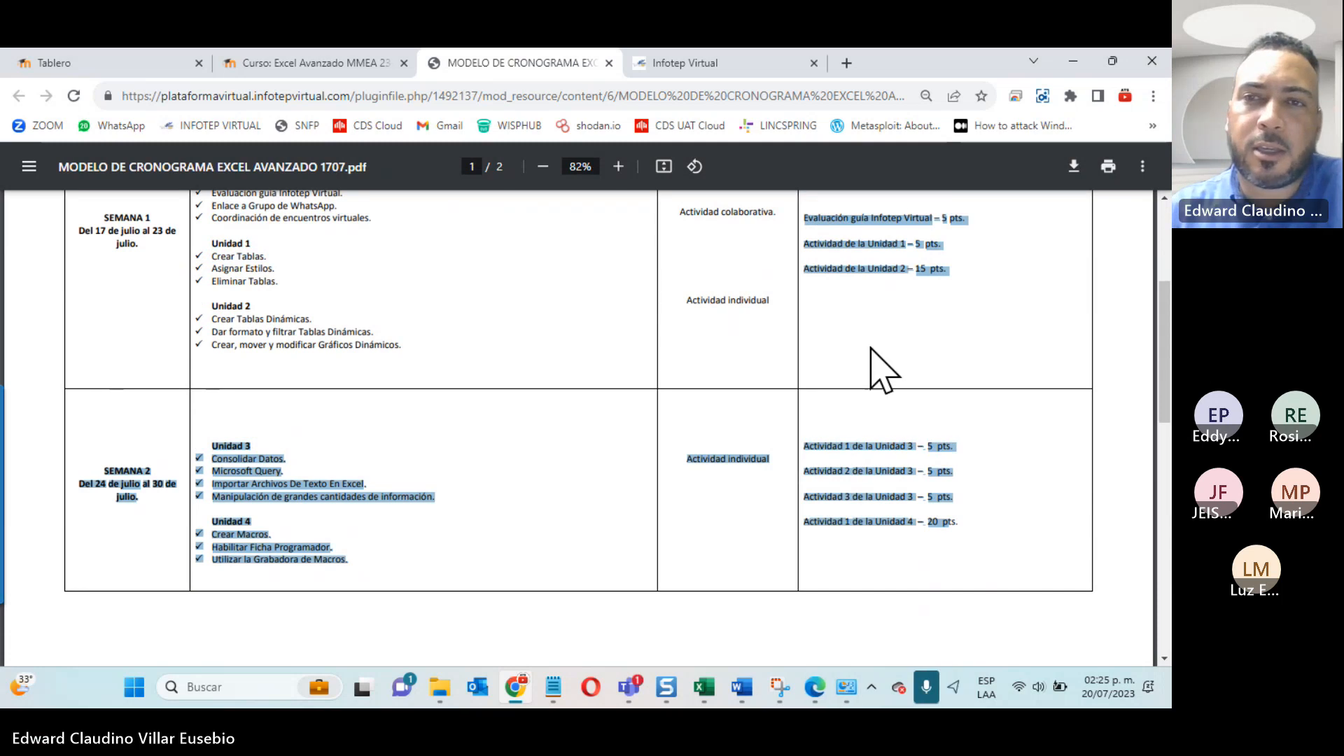
scroll(870, 387, up, 4)
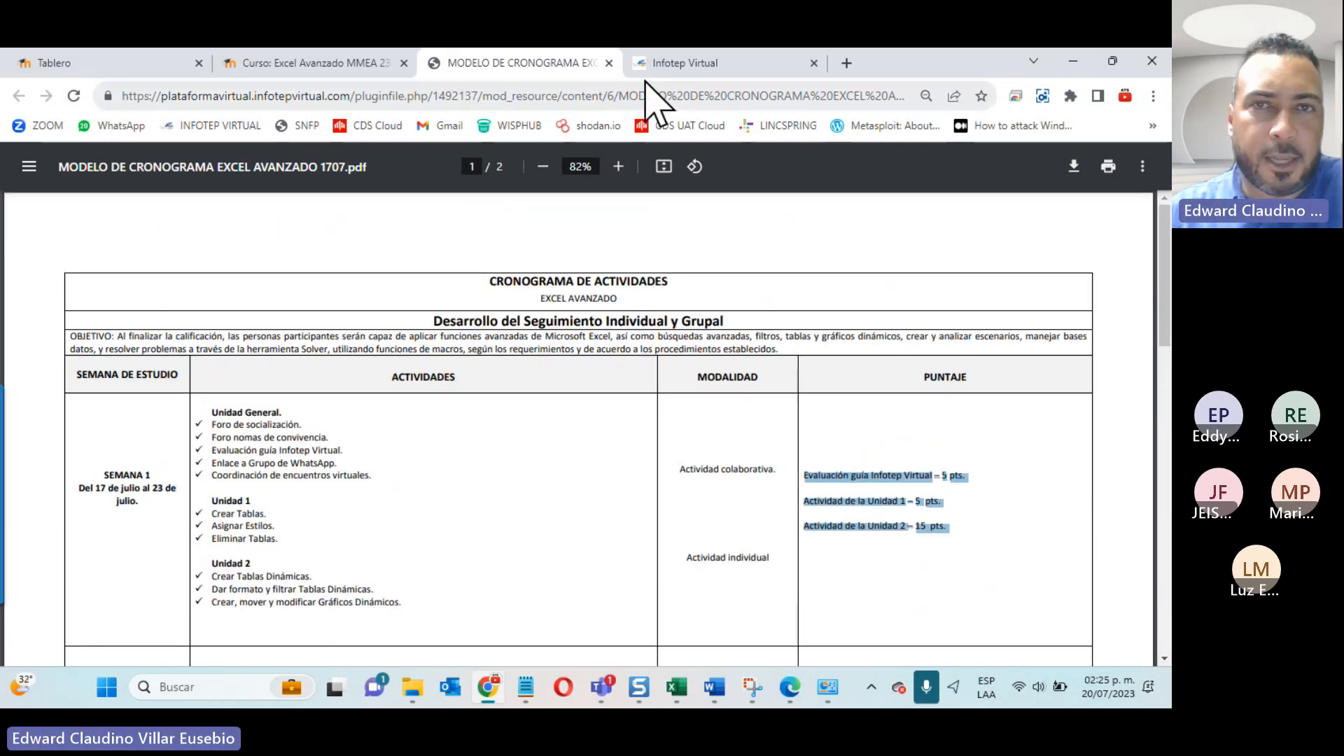
Step: Close the schedule PDF's tab and its preview on the Excel Avanzado course page
click(609, 62)
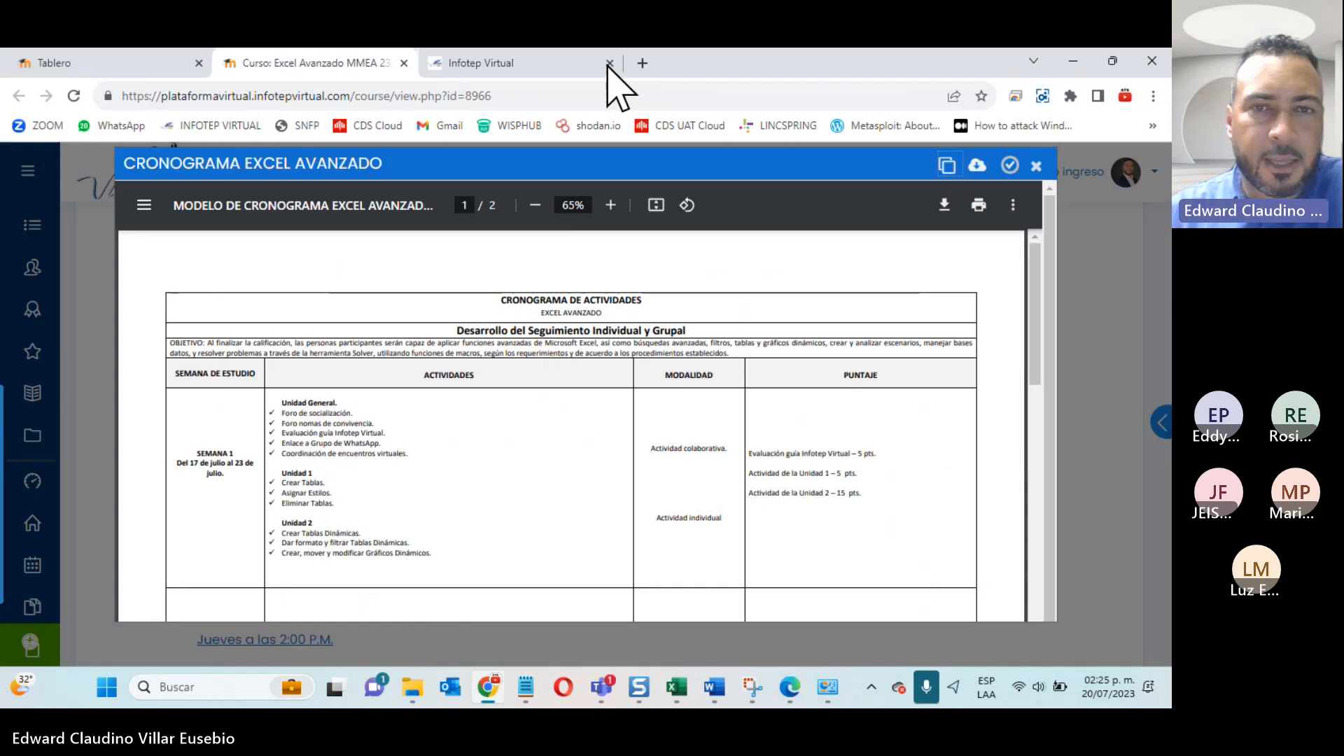
click(1035, 167)
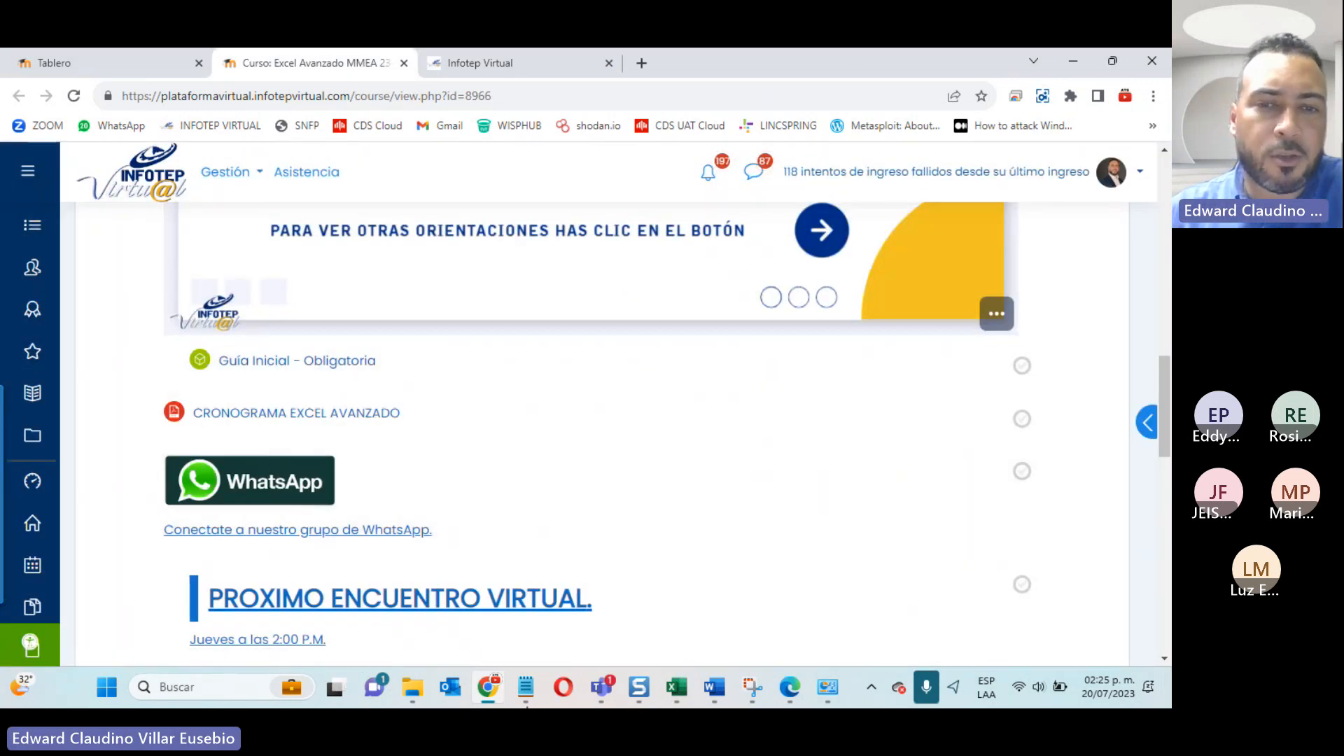
Step: Check the participants in the Microsoft Teams meeting window and return to the course page in the browser
click(602, 693)
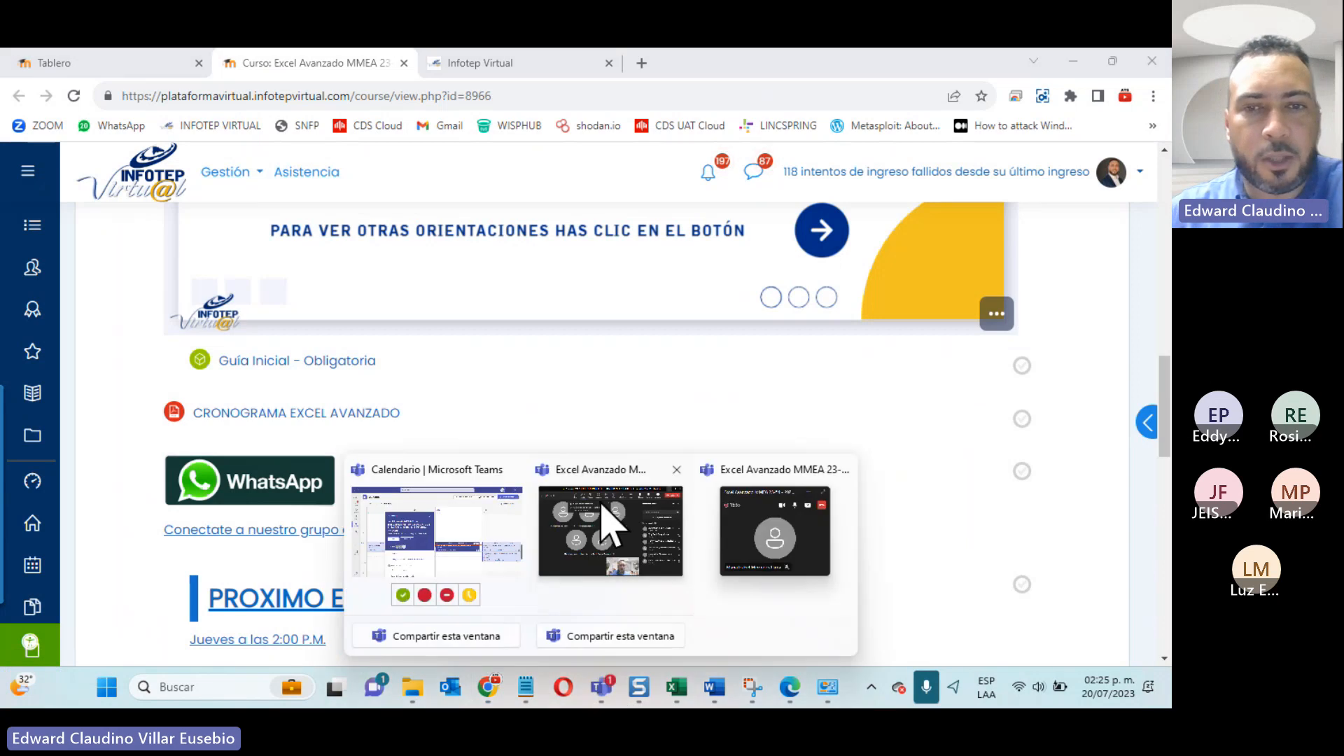
click(609, 522)
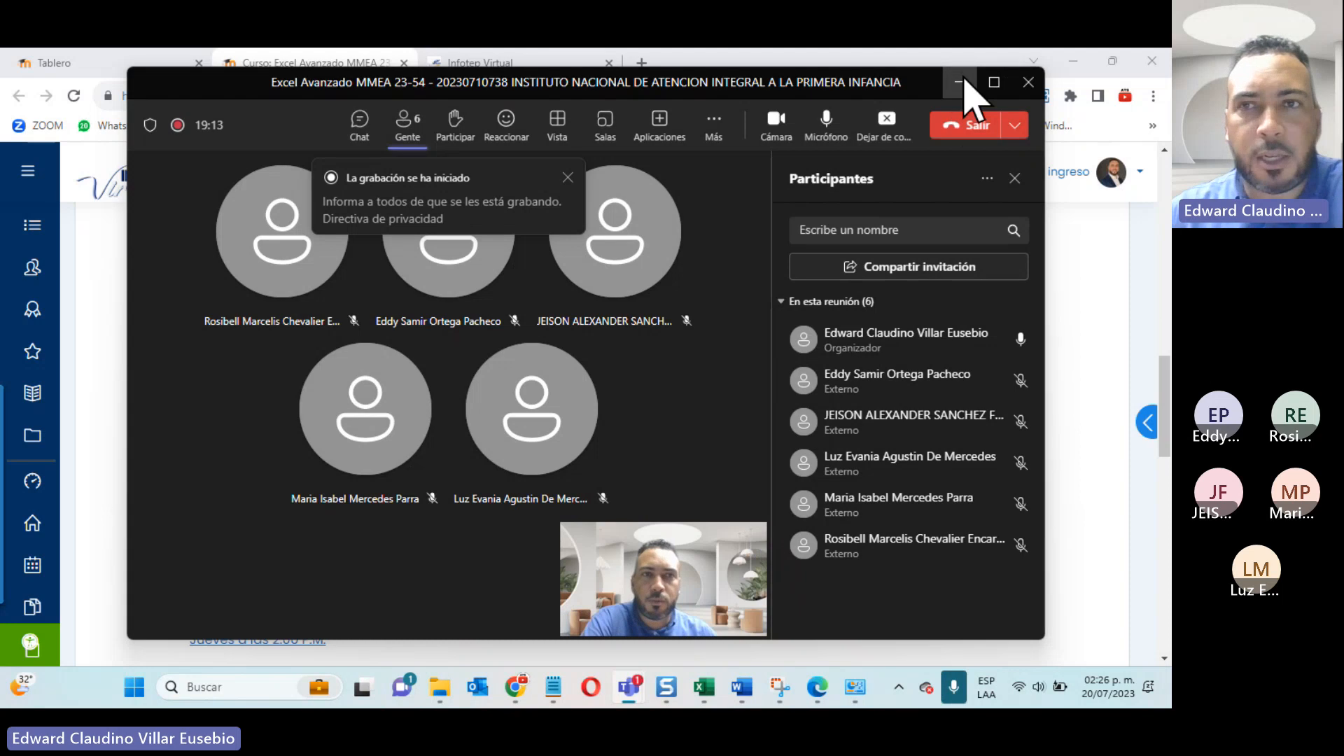
click(959, 82)
Step: Look over the WhatsApp group and next virtual meeting links, and open the Área de ambientación section
scroll(490, 525, down, 2)
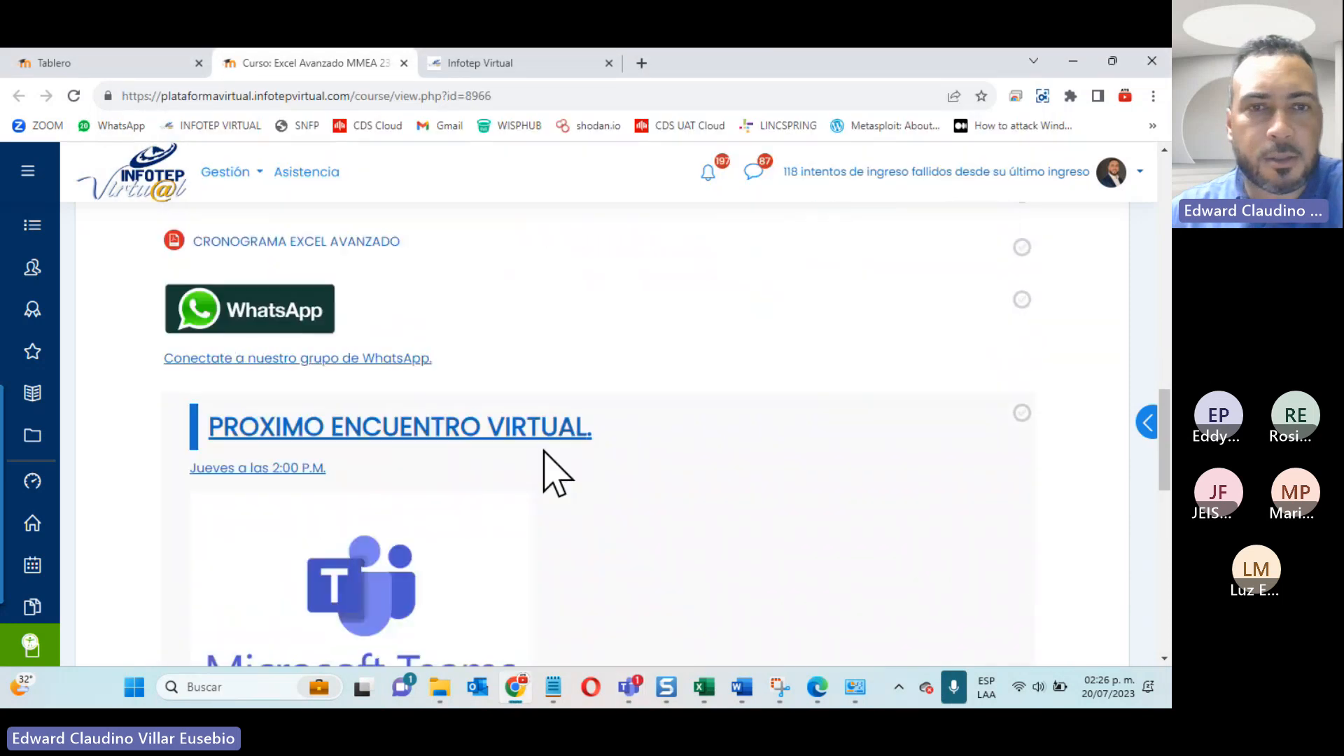
scroll(553, 473, down, 1)
scroll(553, 473, up, 2)
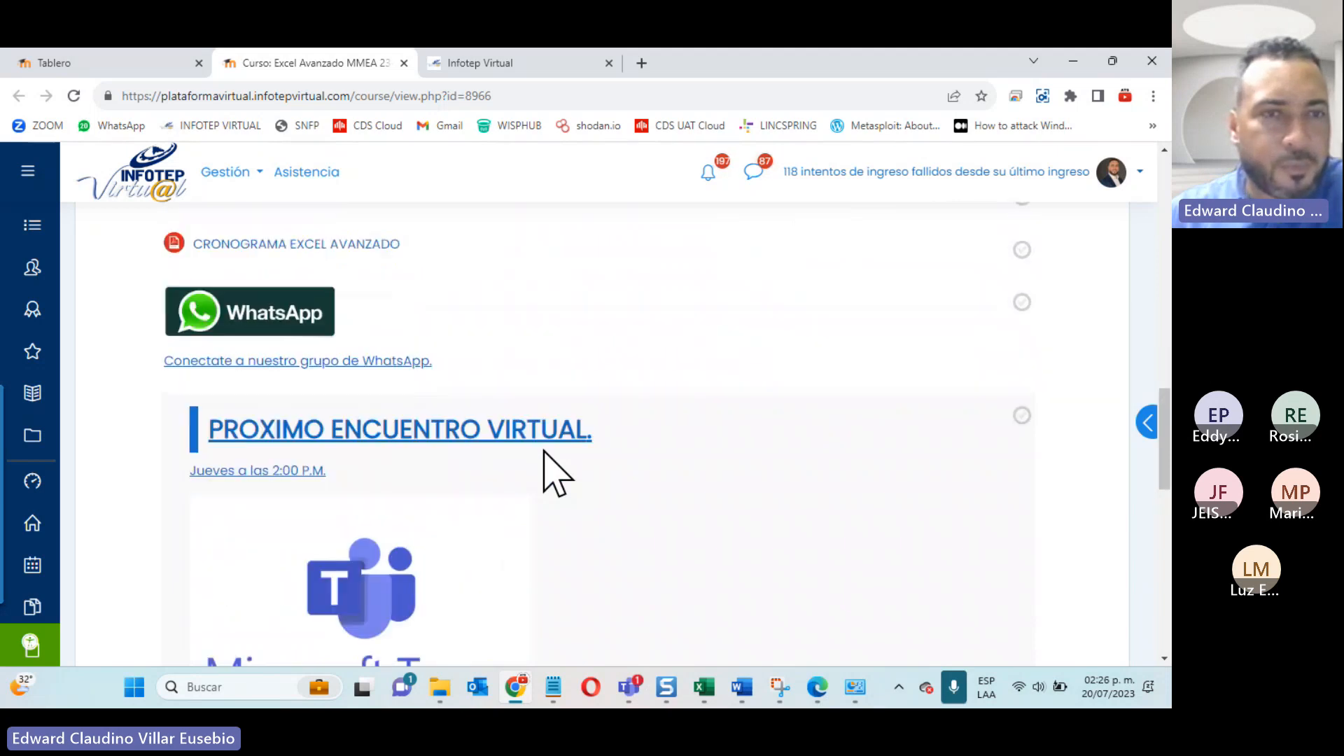
scroll(553, 472, down, 1)
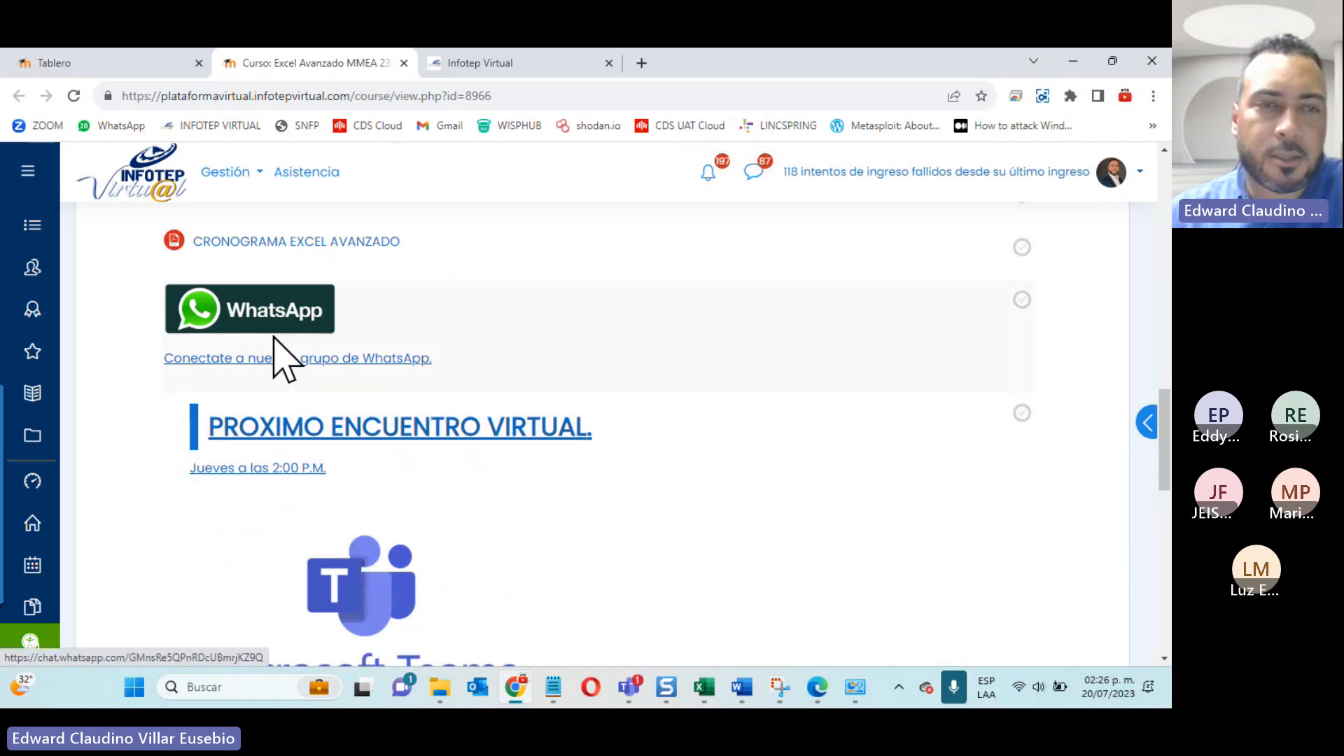
scroll(490, 490, down, 3)
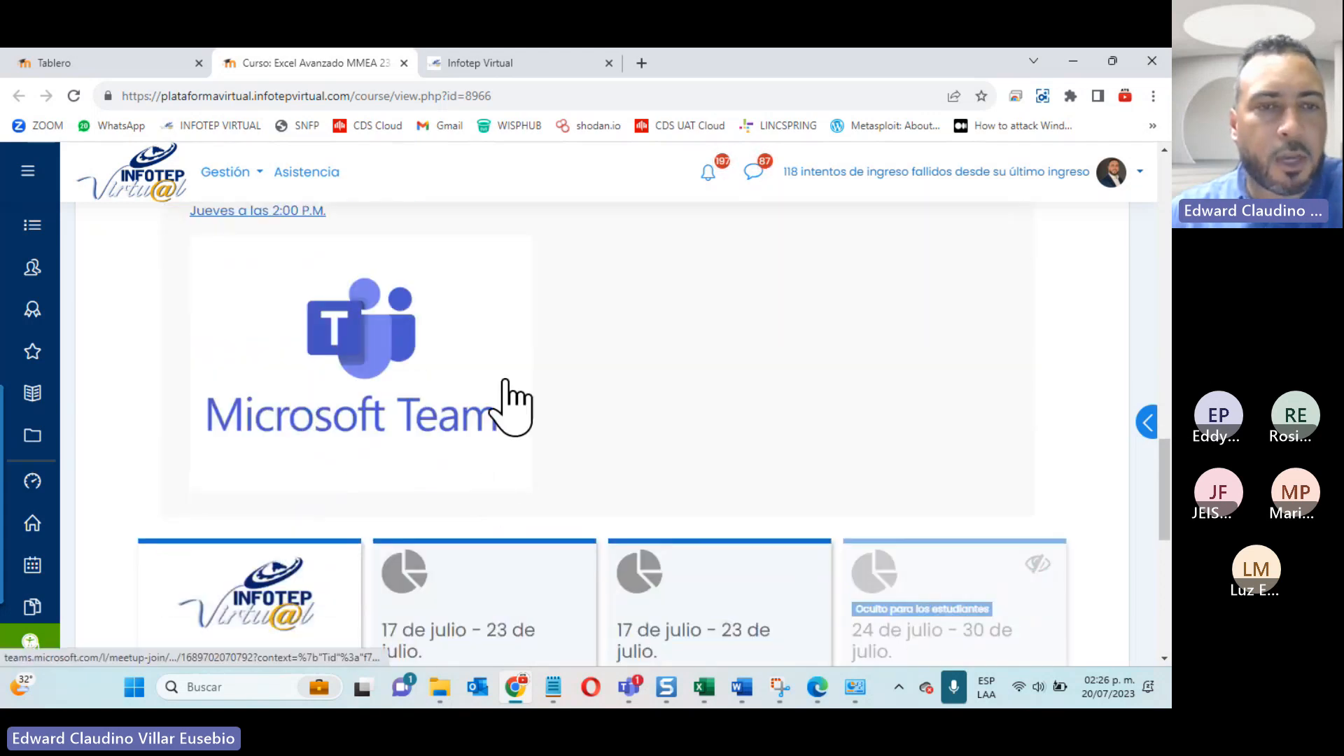
scroll(511, 406, down, 2)
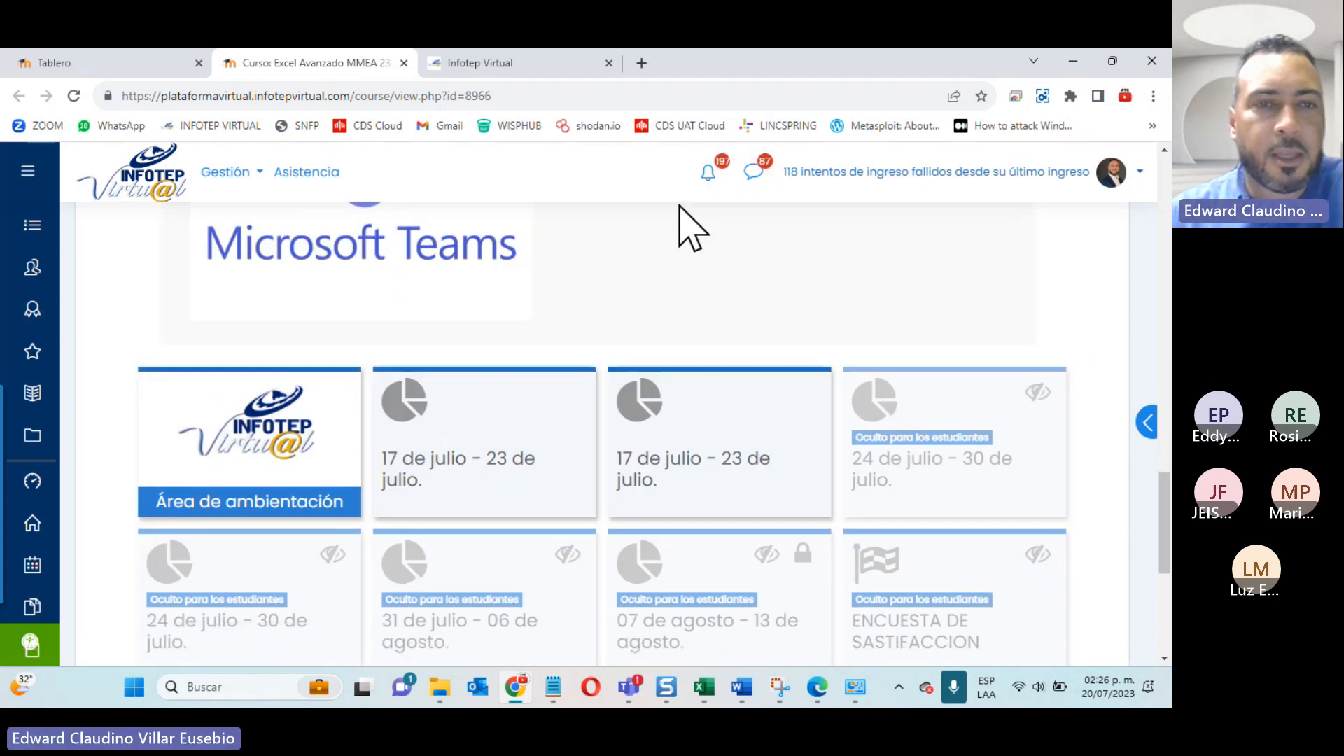
click(215, 432)
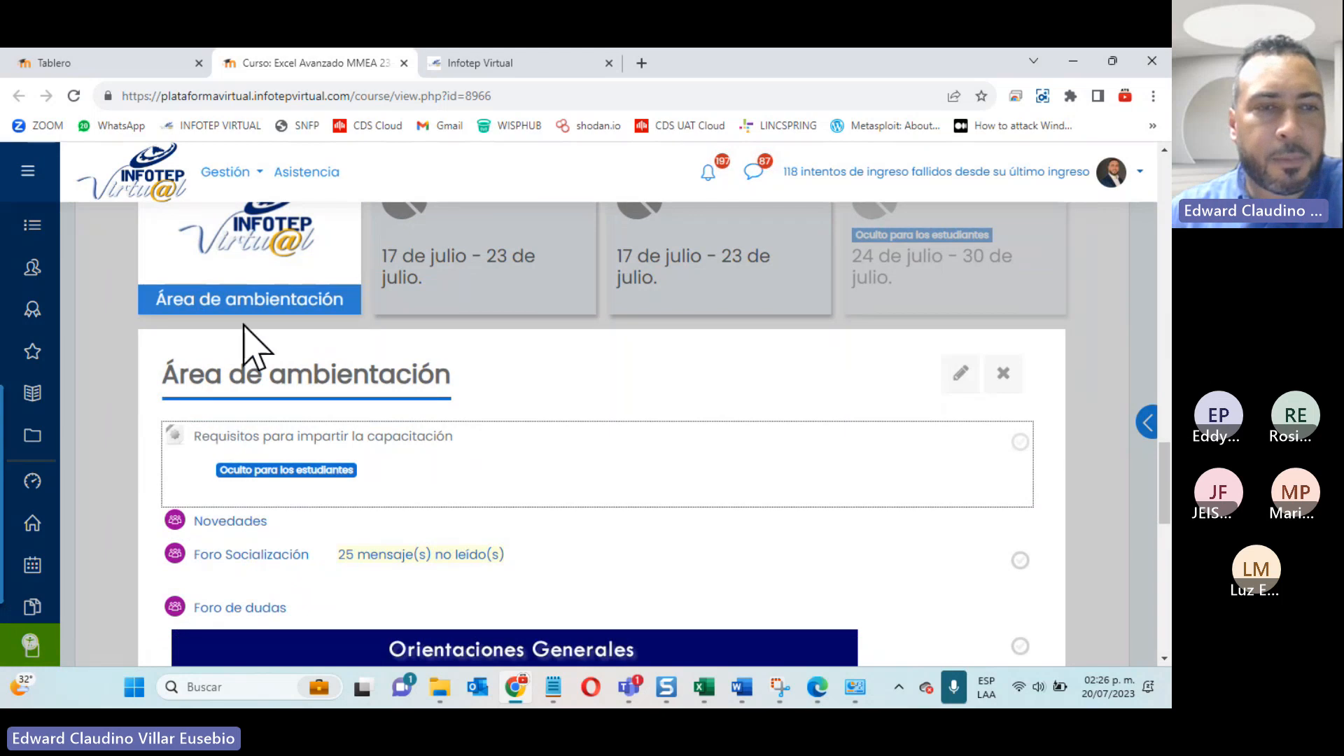
Step: Open Foro Socialización in a new tab and review its presentation instructions and the participants' posts
scroll(256, 343, down, 2)
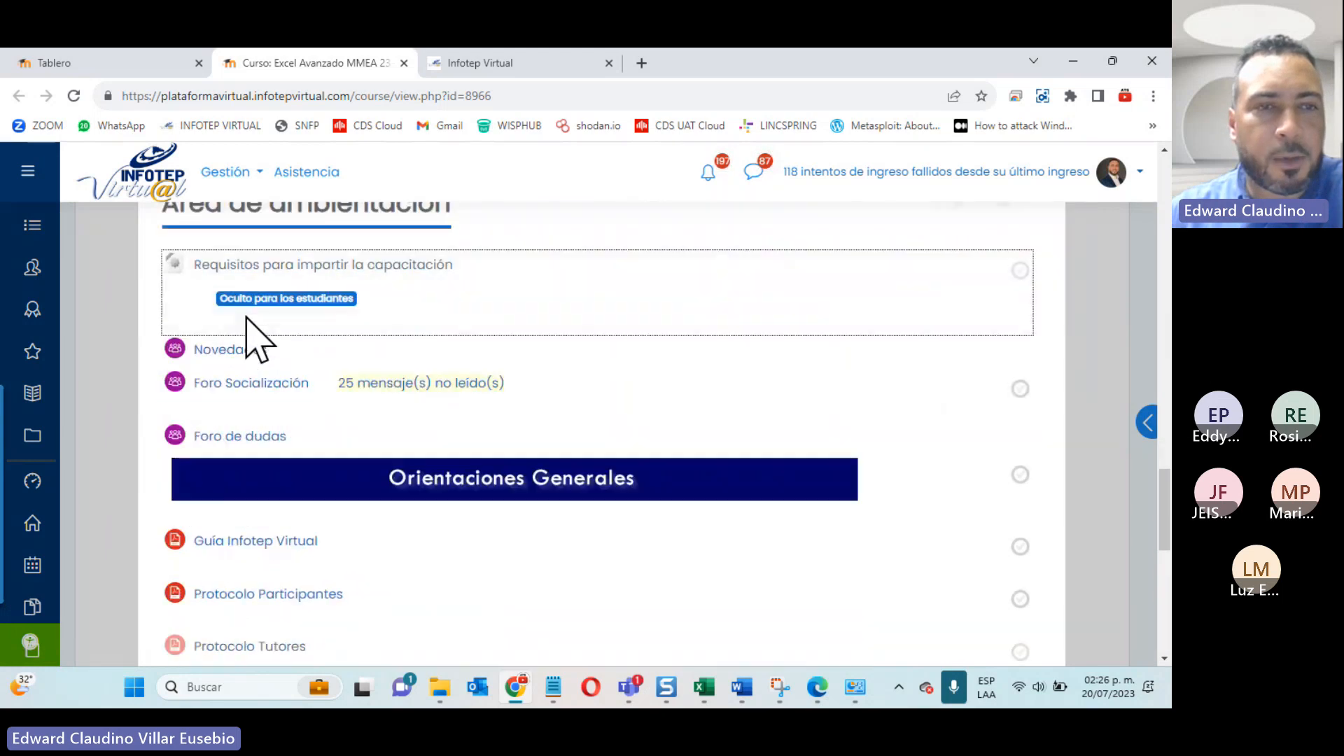
right_click(241, 395)
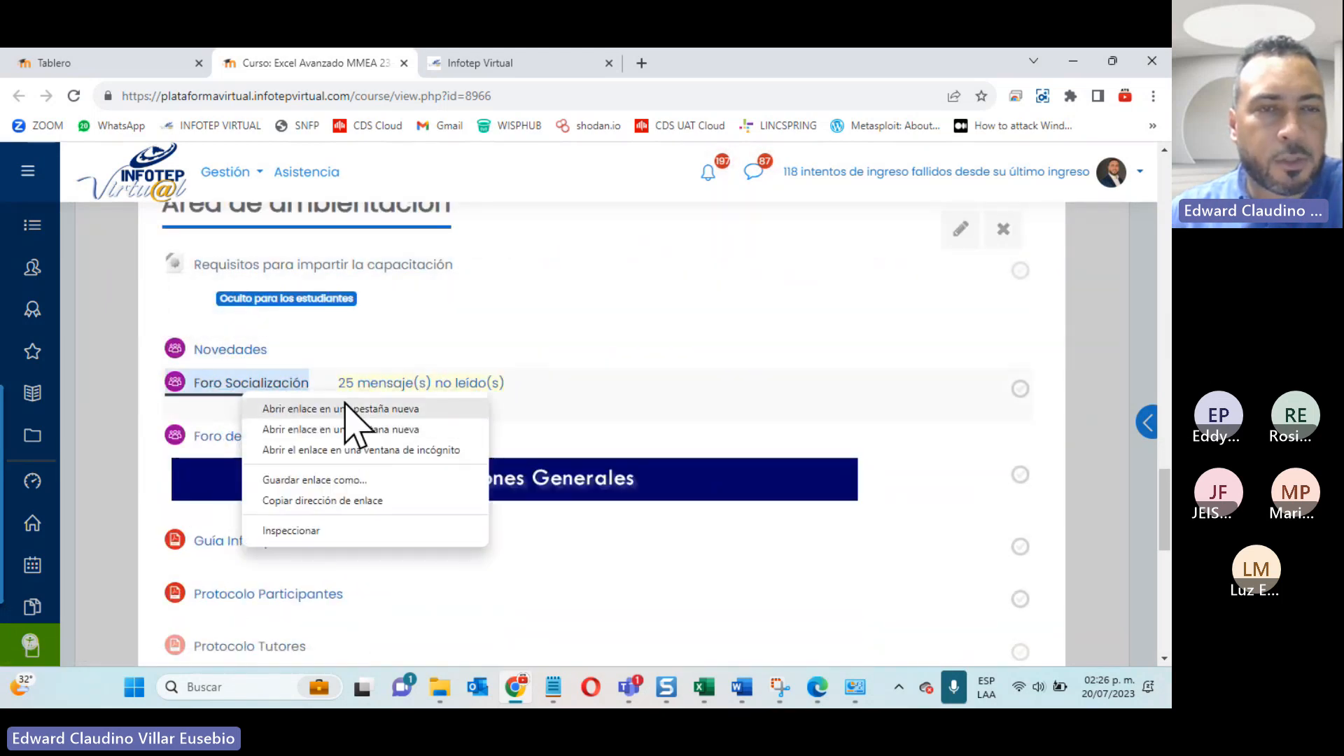
click(354, 405)
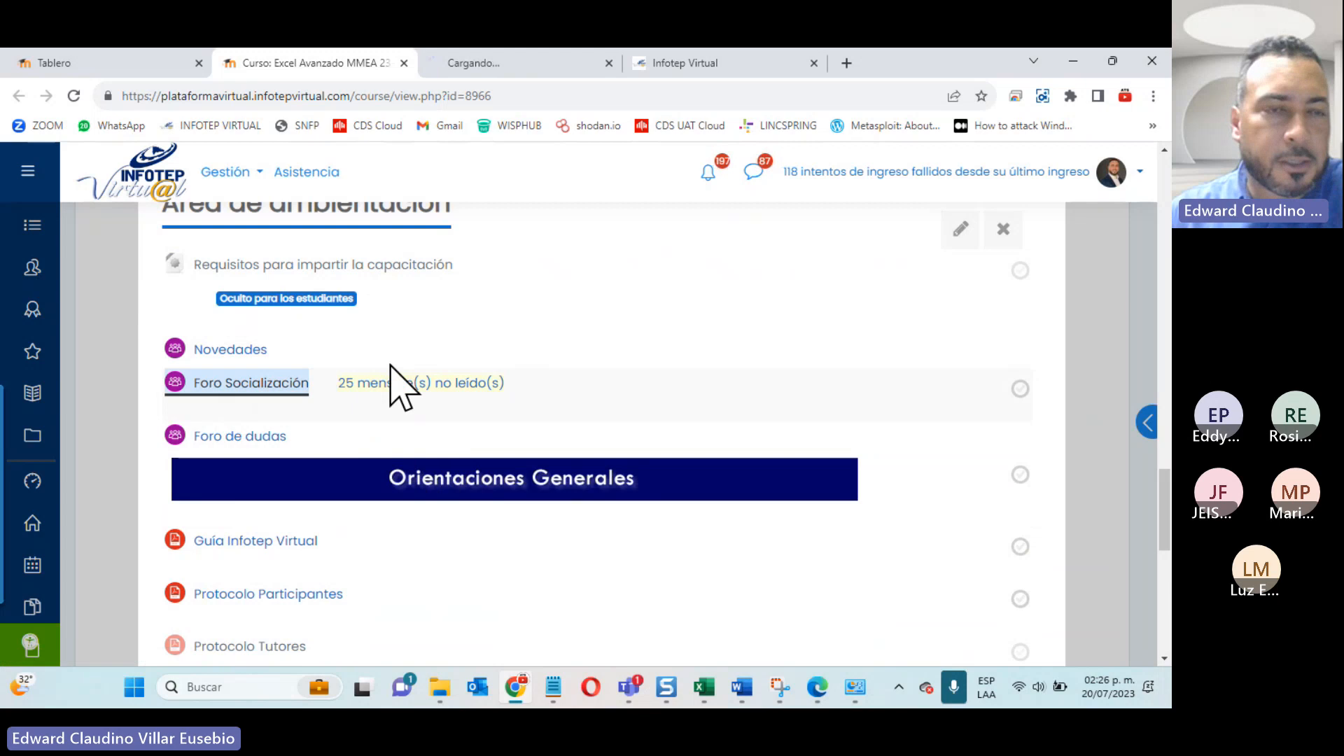
click(499, 62)
scroll(645, 545, down, 5)
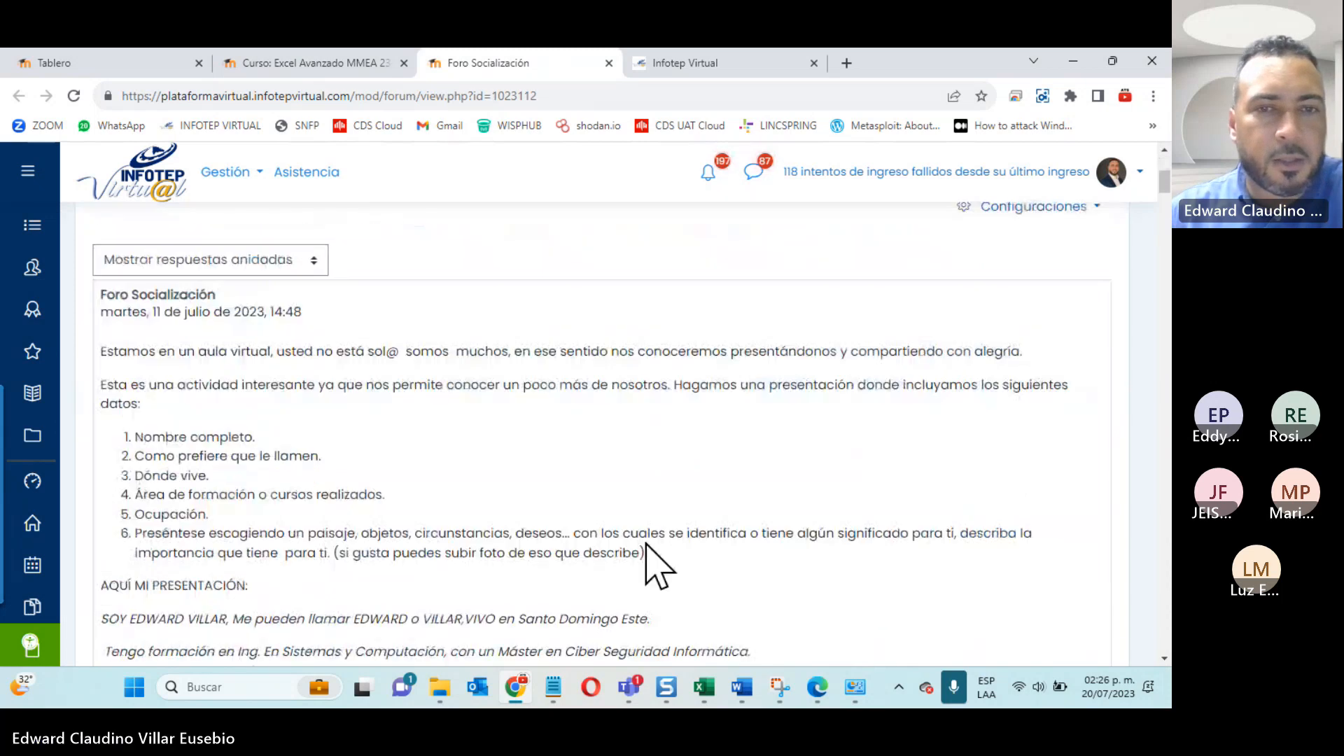
scroll(645, 545, down, 20)
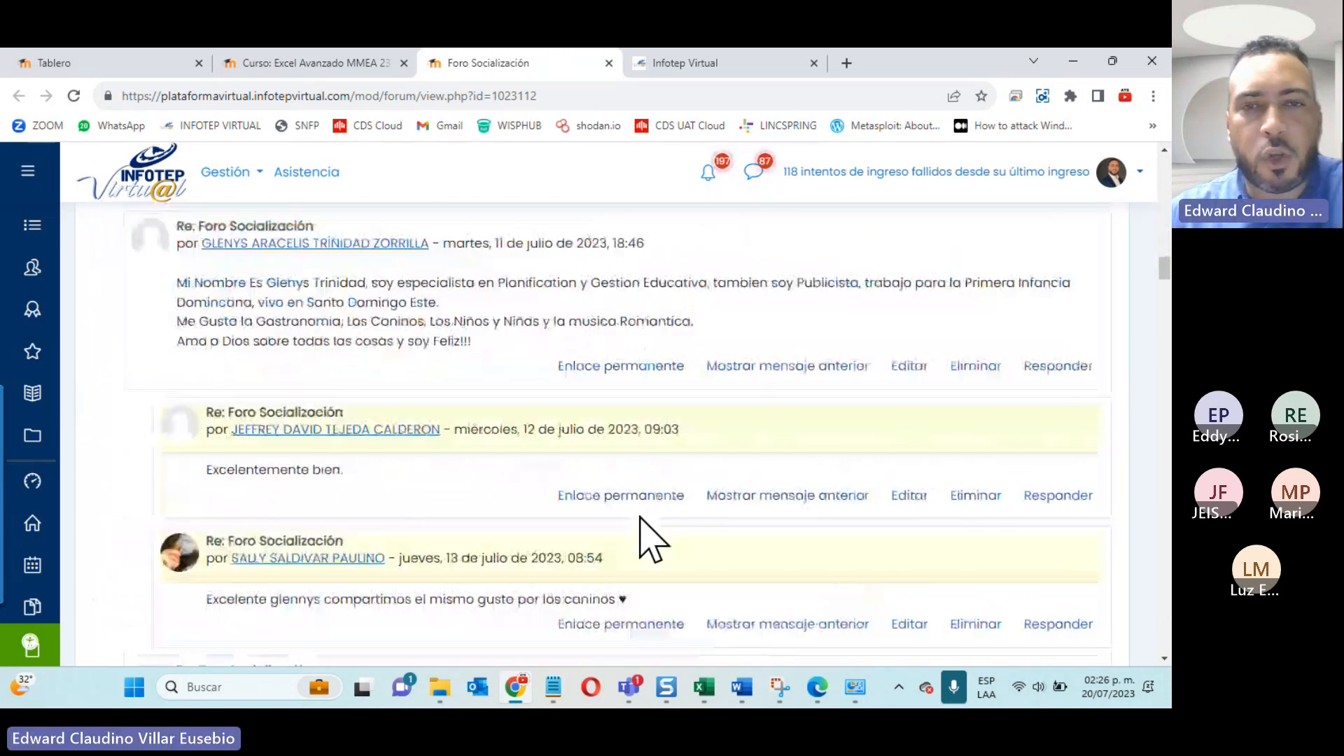
scroll(650, 540, down, 1)
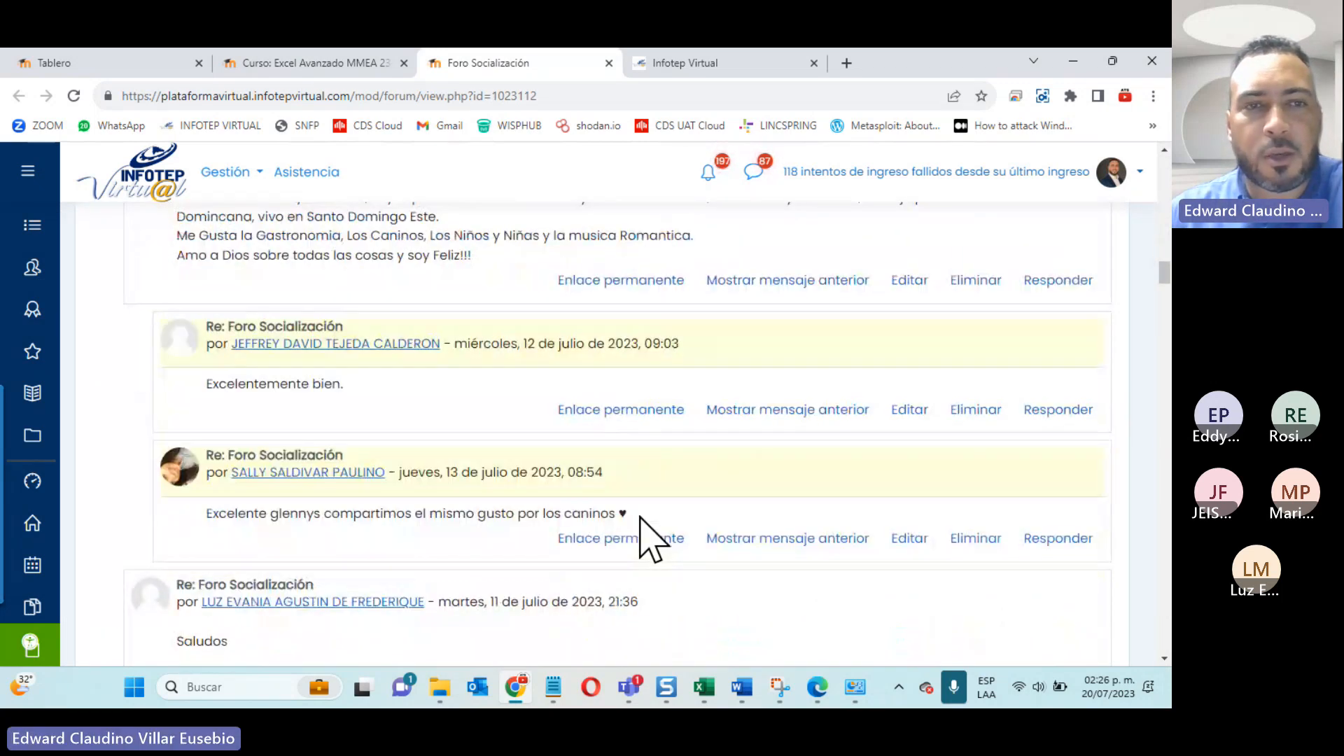
scroll(651, 541, down, 8)
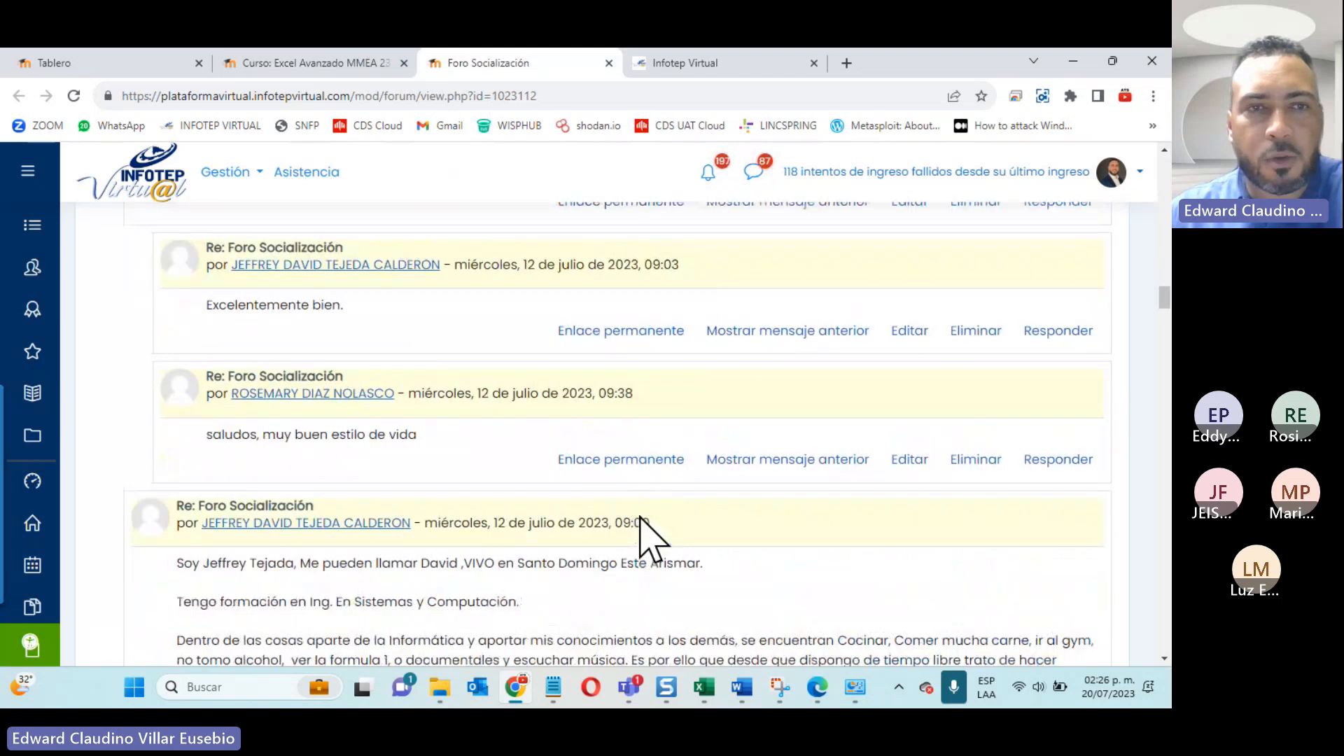
Step: Look through the remaining participants' posts in Foro Socialización and close the forum's tab
scroll(648, 539, down, 12)
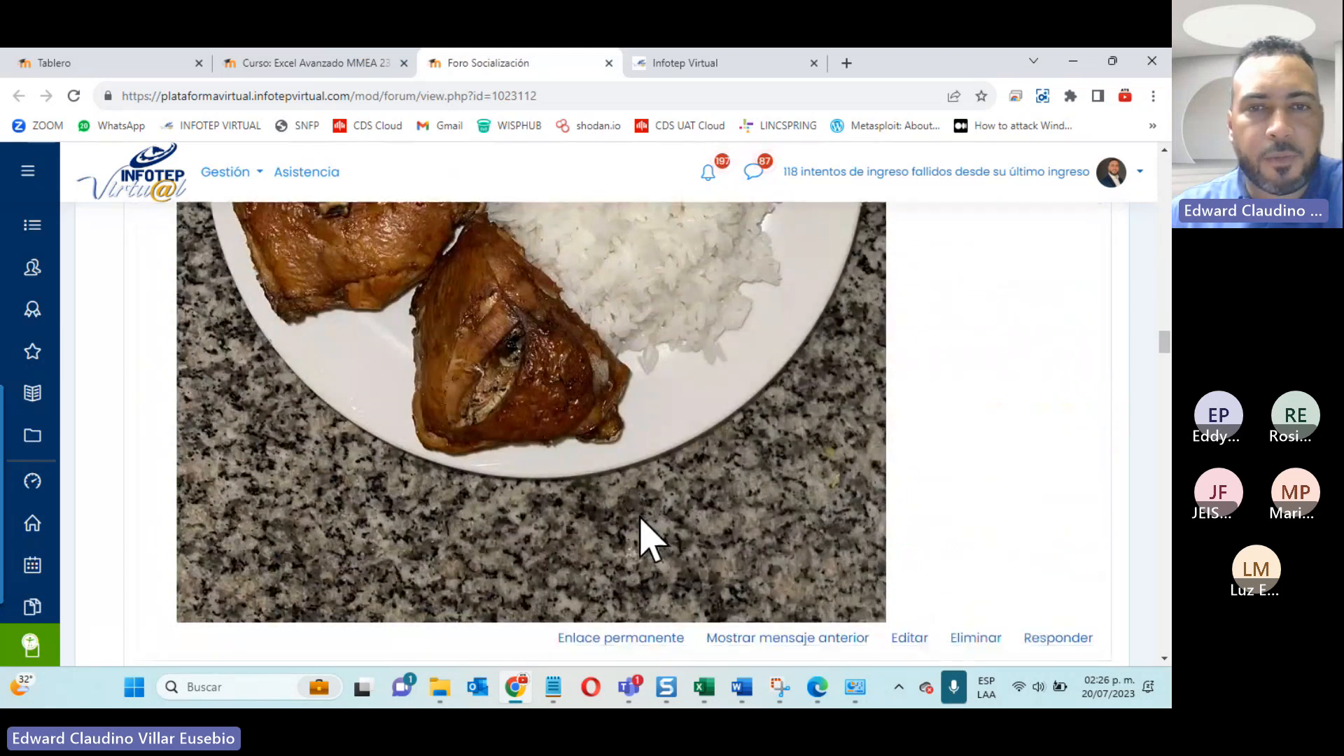
scroll(651, 540, down, 15)
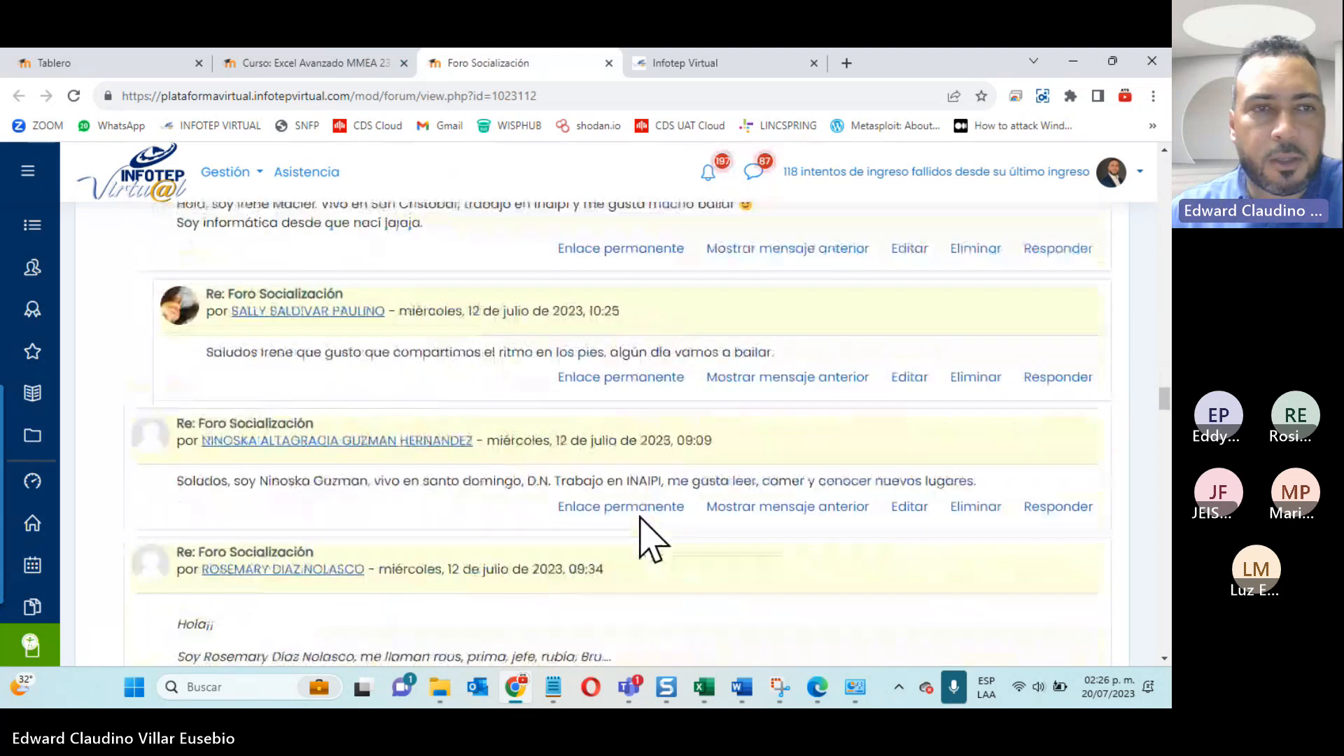
scroll(651, 540, down, 5)
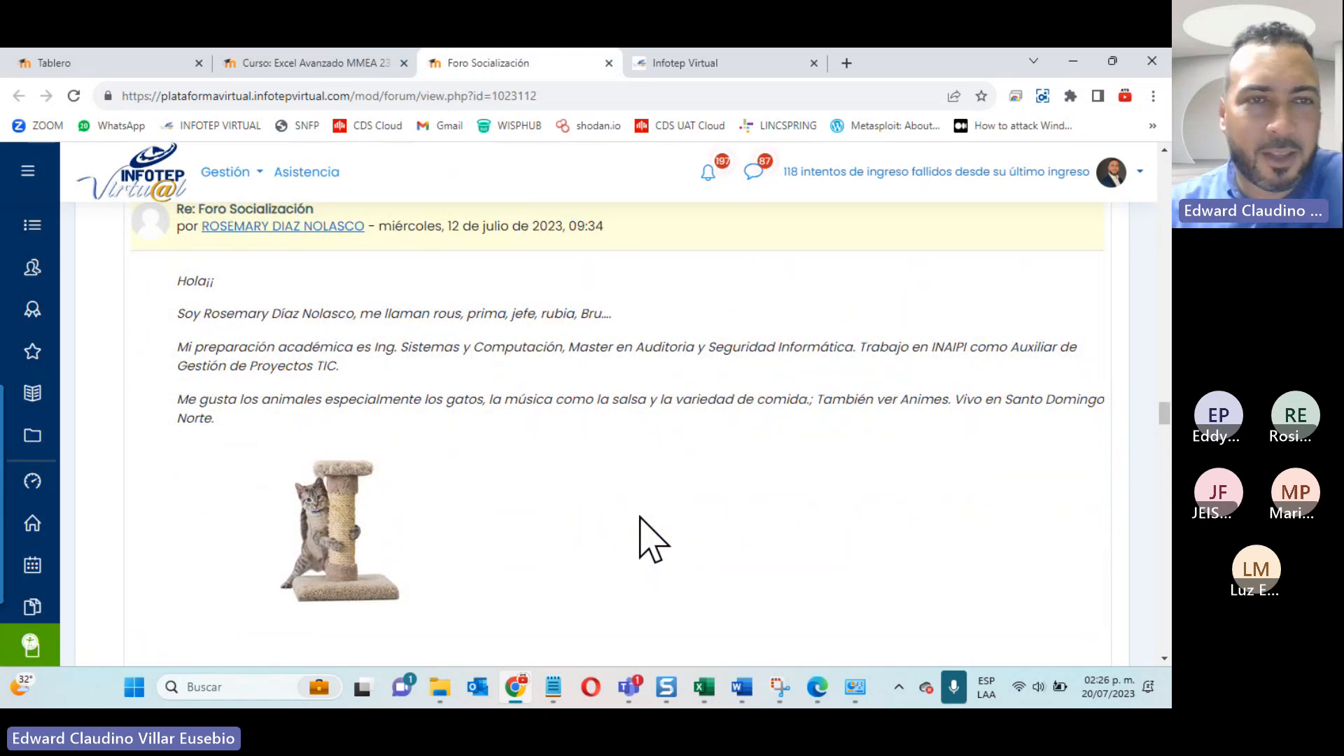
scroll(651, 541, down, 1)
scroll(651, 540, down, 7)
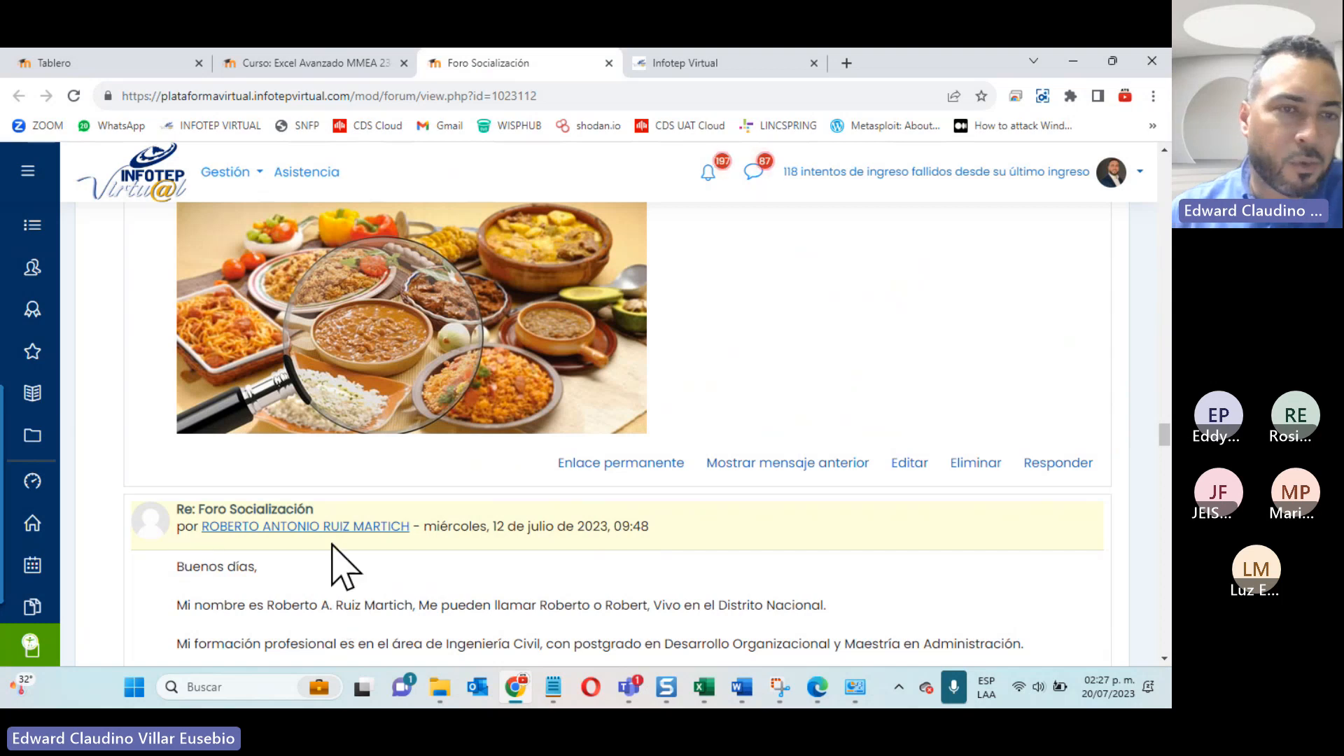
scroll(343, 566, down, 2)
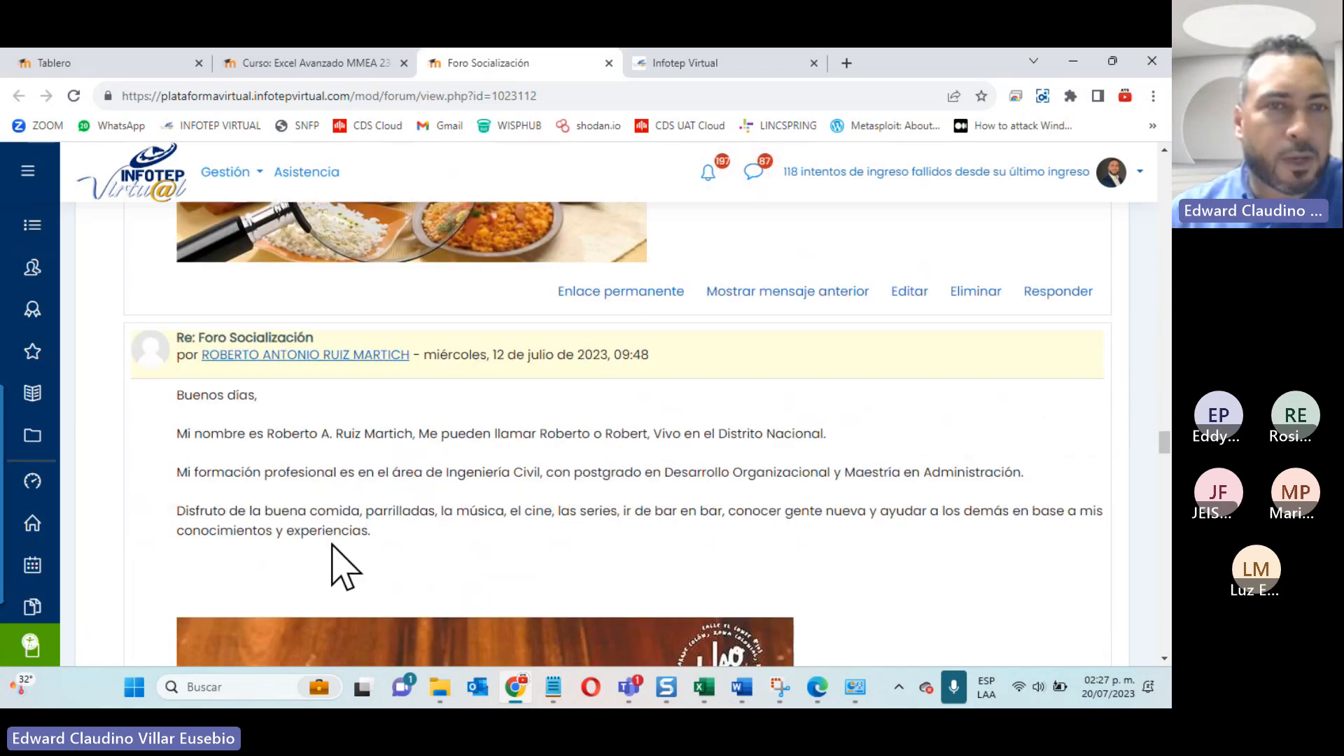
scroll(343, 567, down, 15)
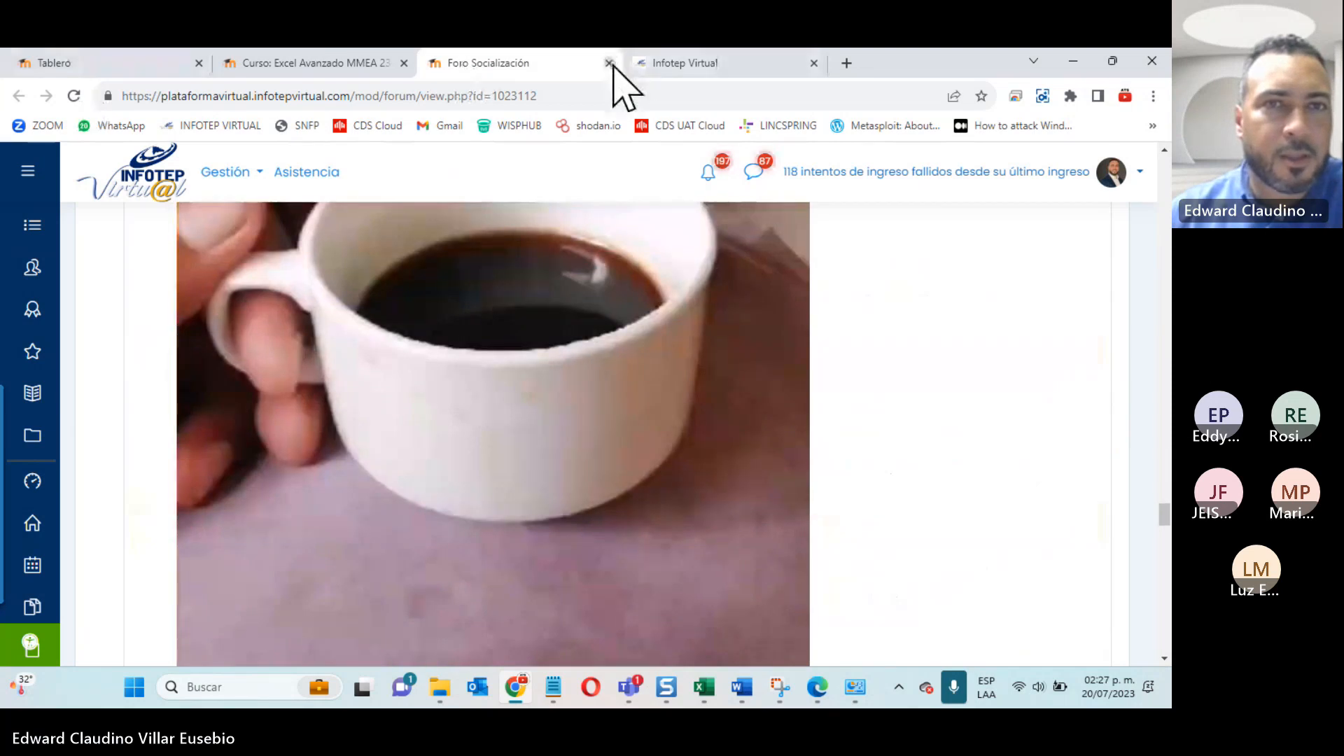
click(609, 63)
Step: Open Guía Infotep Virtual and Protocolo Participantes from Orientaciones Generales, each in a new tab
scroll(309, 549, down, 2)
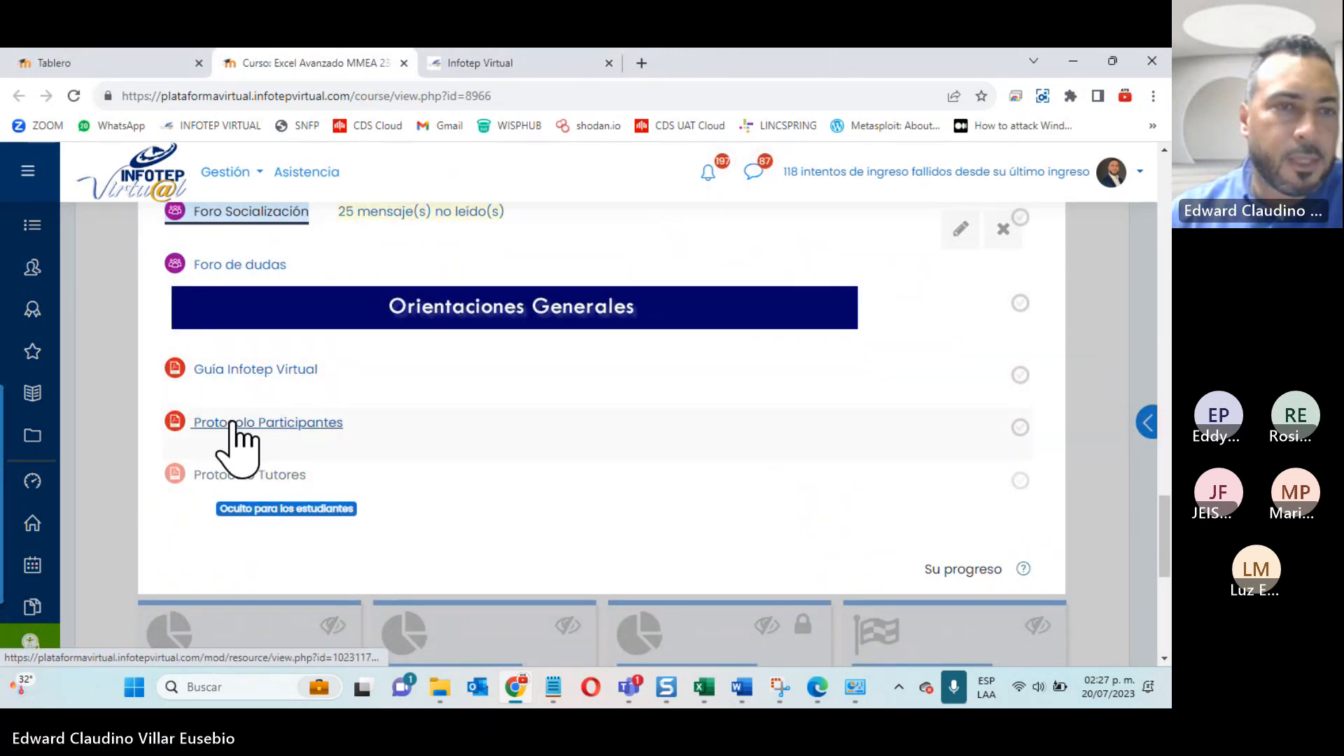
right_click(221, 374)
click(367, 389)
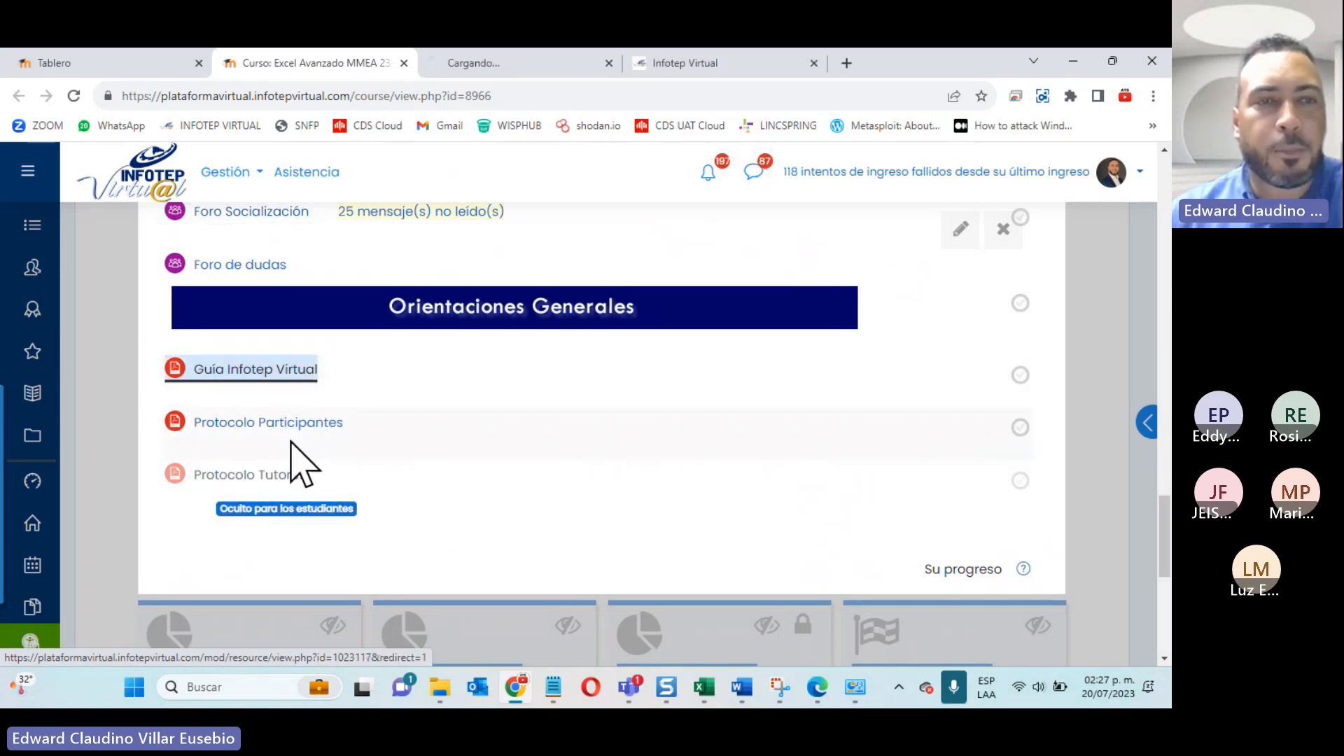
right_click(289, 428)
click(371, 443)
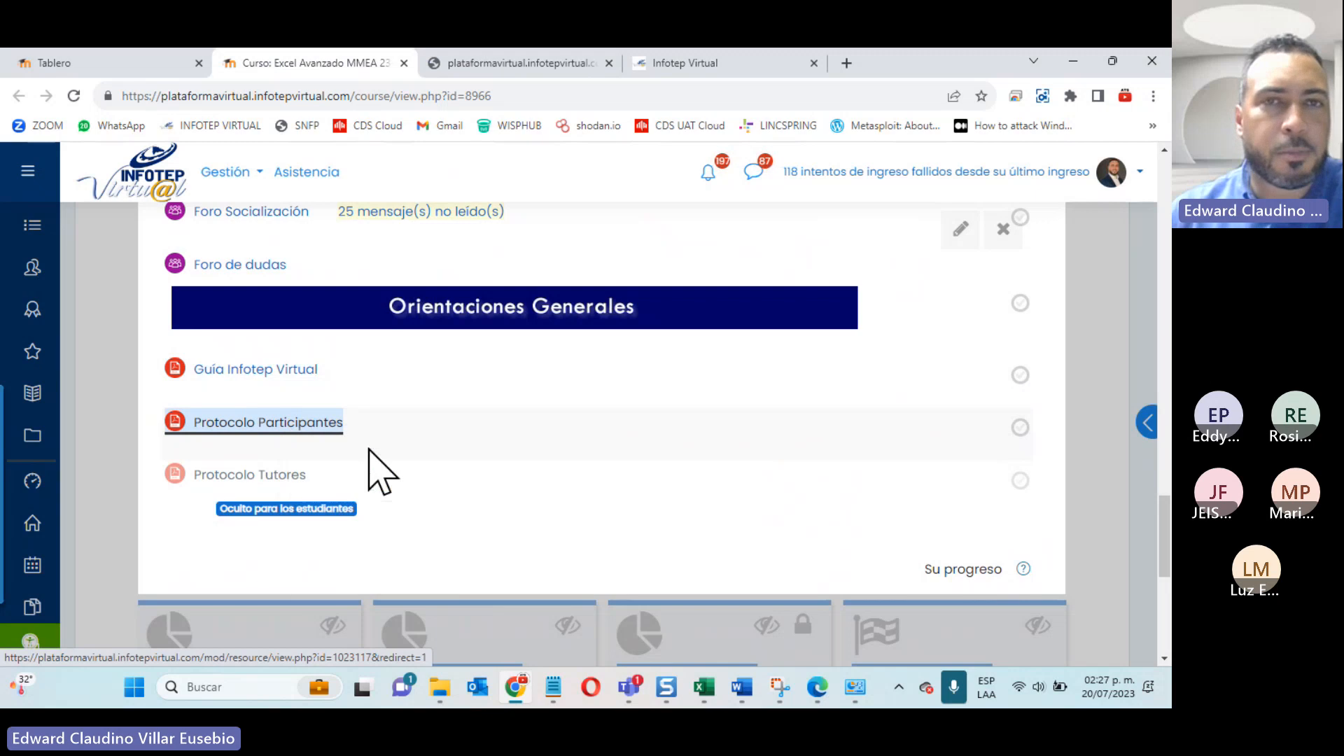
Step: Review the numbered rules in Protocolo Participantes.pdf, highlighting text in the first two, and close the document's tab
click(642, 65)
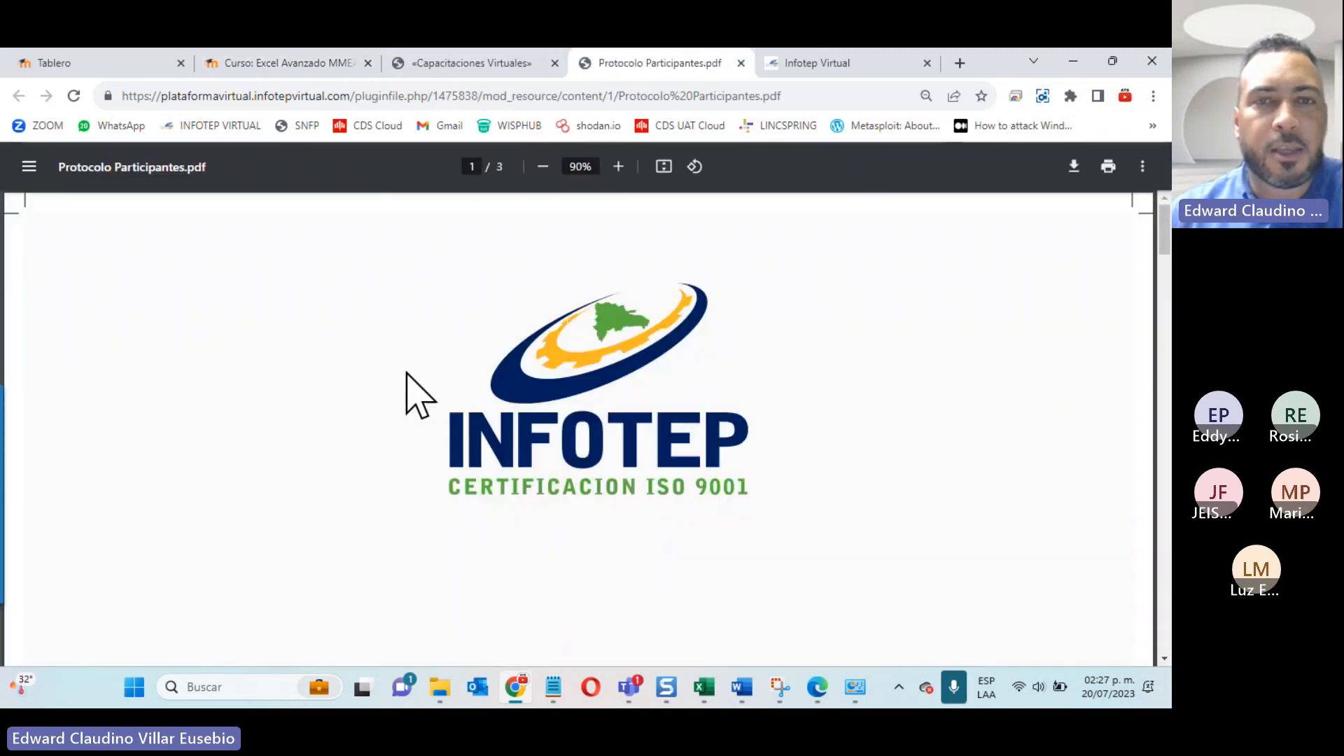
scroll(392, 418, down, 3)
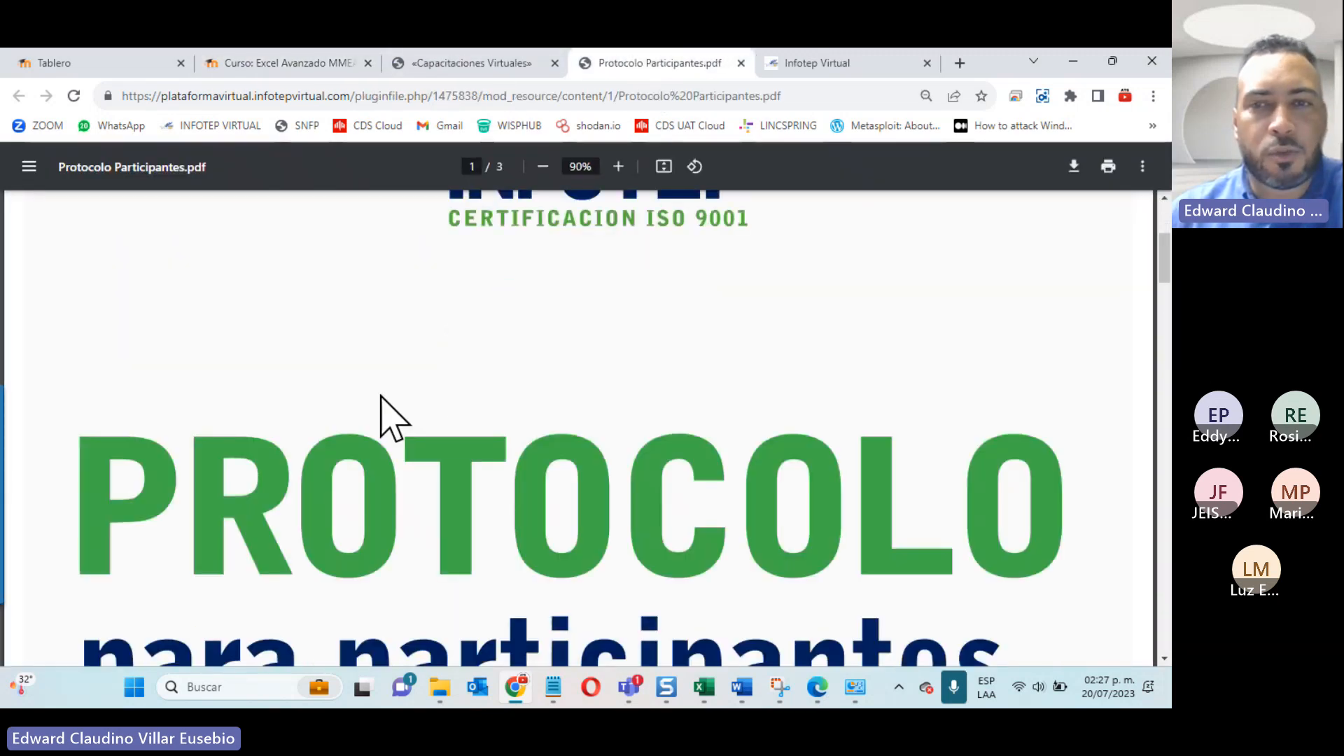
scroll(381, 396, down, 10)
scroll(384, 392, down, 6)
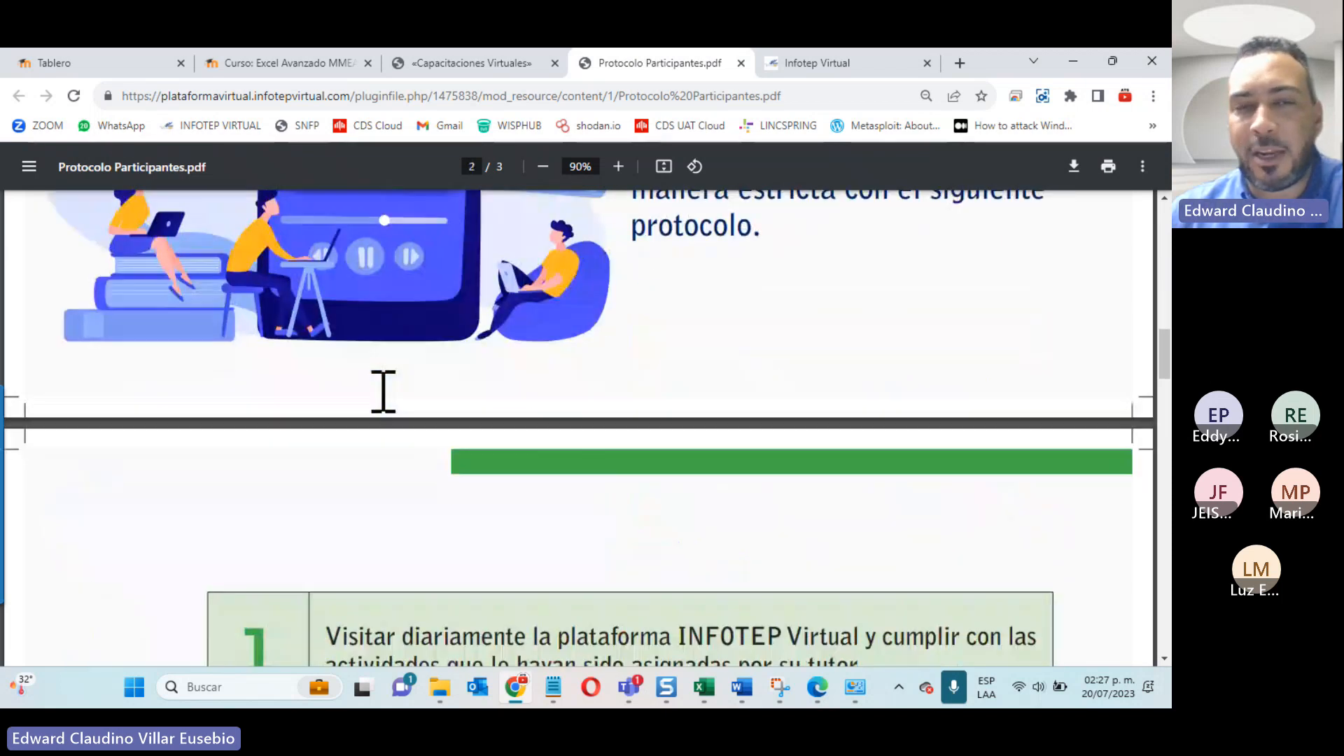
scroll(384, 392, down, 5)
drag(349, 294, 879, 294)
scroll(252, 511, down, 3)
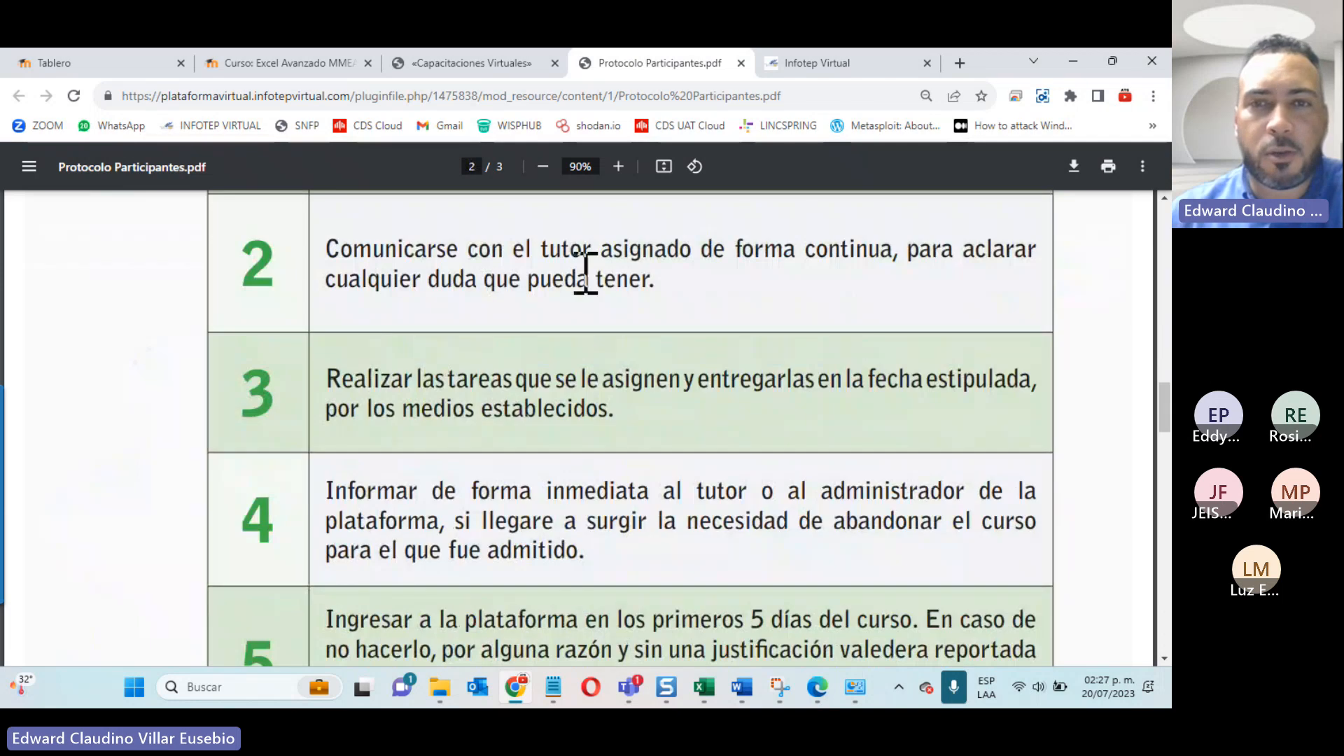
drag(613, 252, 1020, 250)
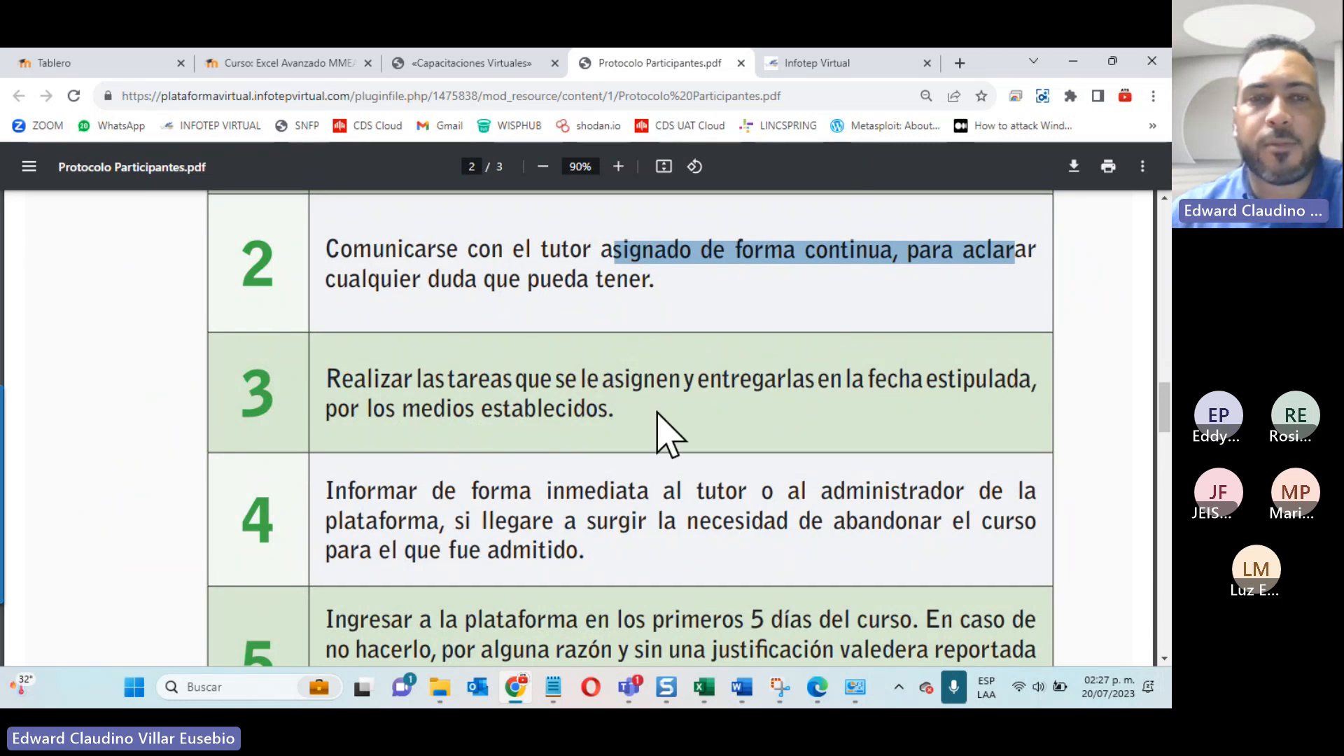
scroll(643, 434, down, 3)
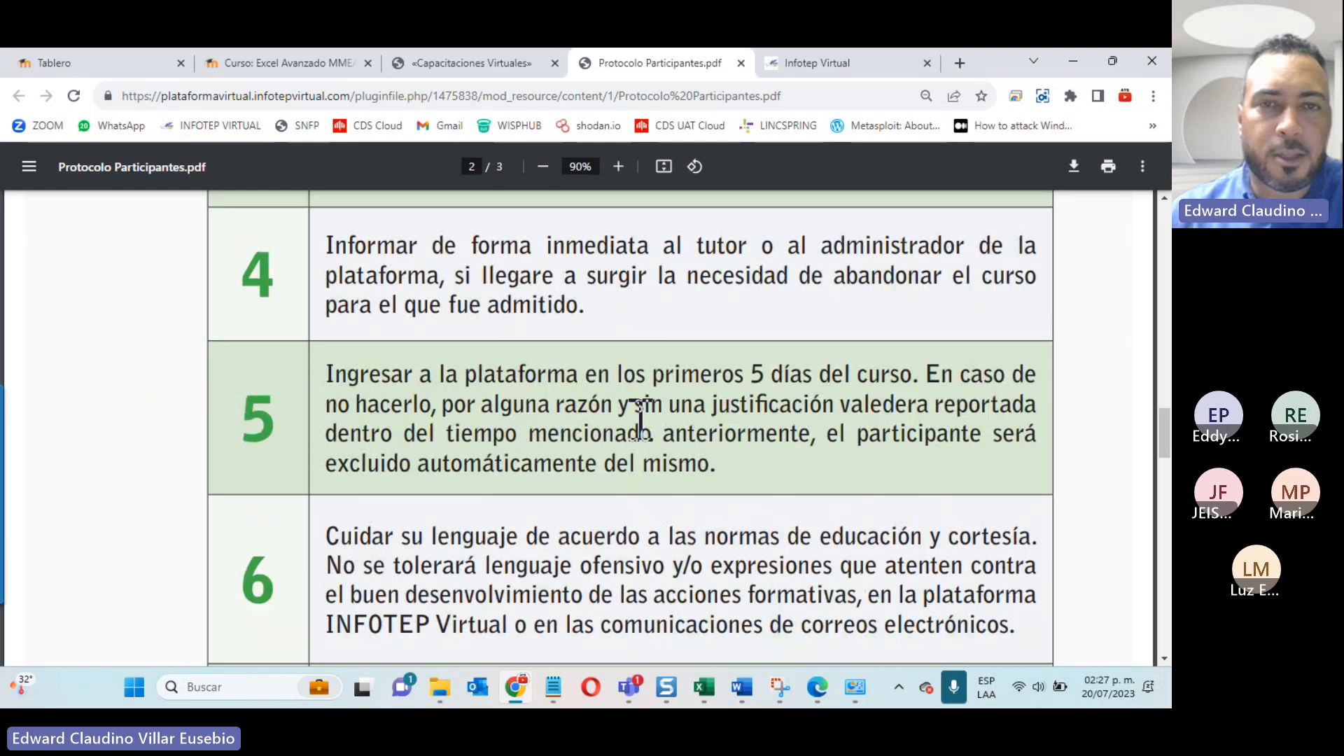
scroll(639, 419, down, 20)
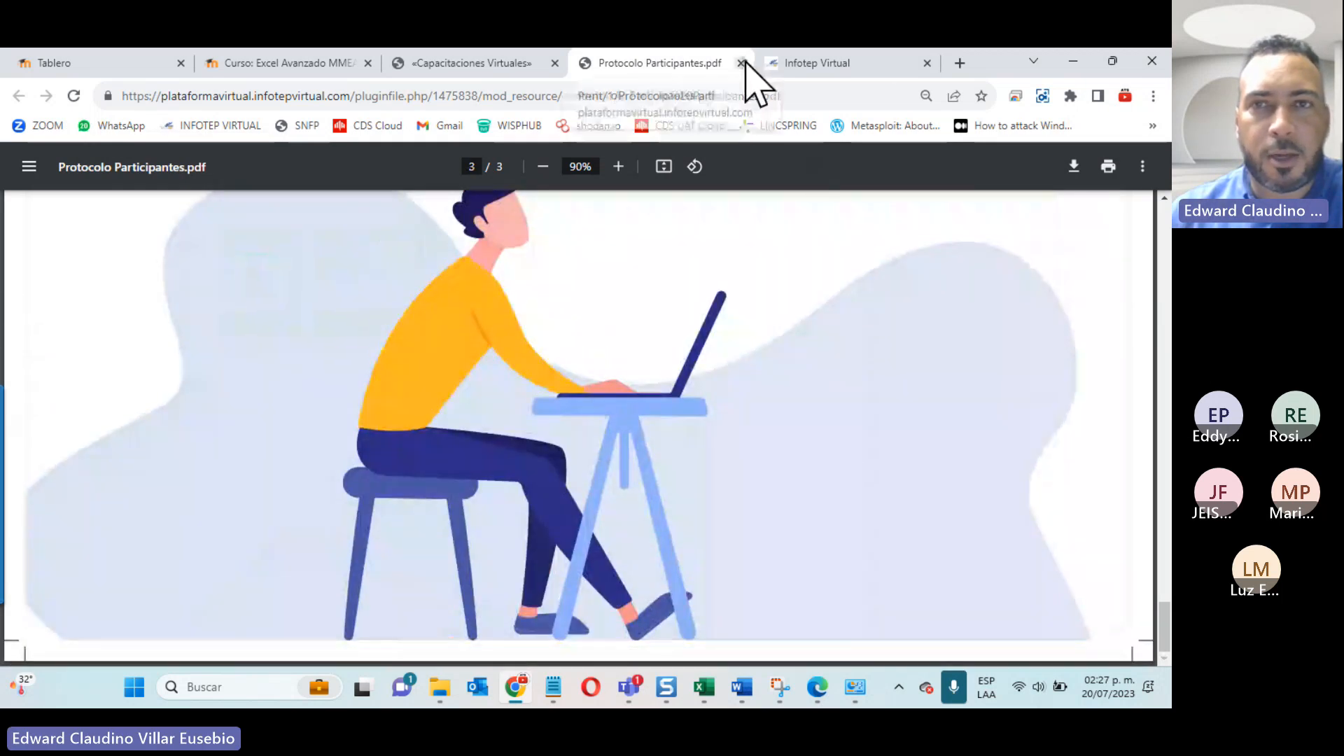
click(740, 63)
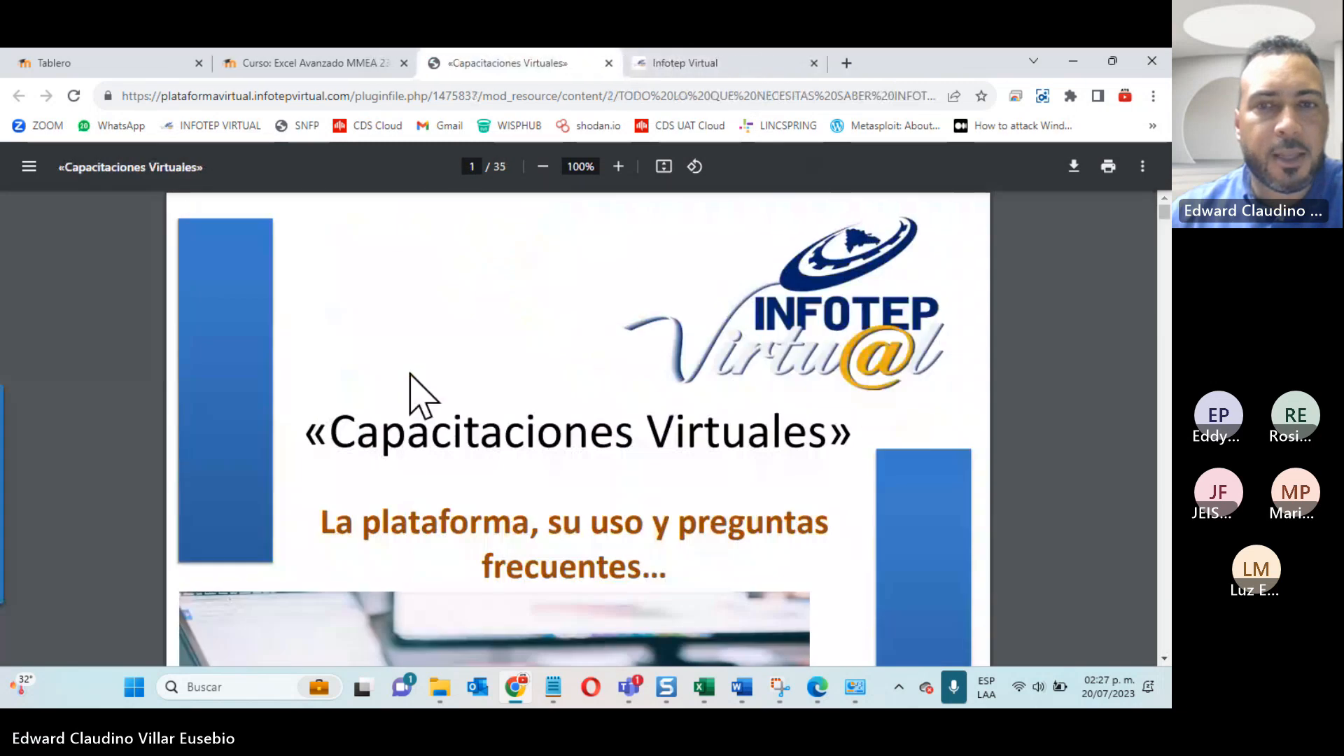
Step: Look over the opening pages of the «Capacitaciones Virtuales» guide, including its Advertencia page, and close its tab
scroll(415, 371, down, 1)
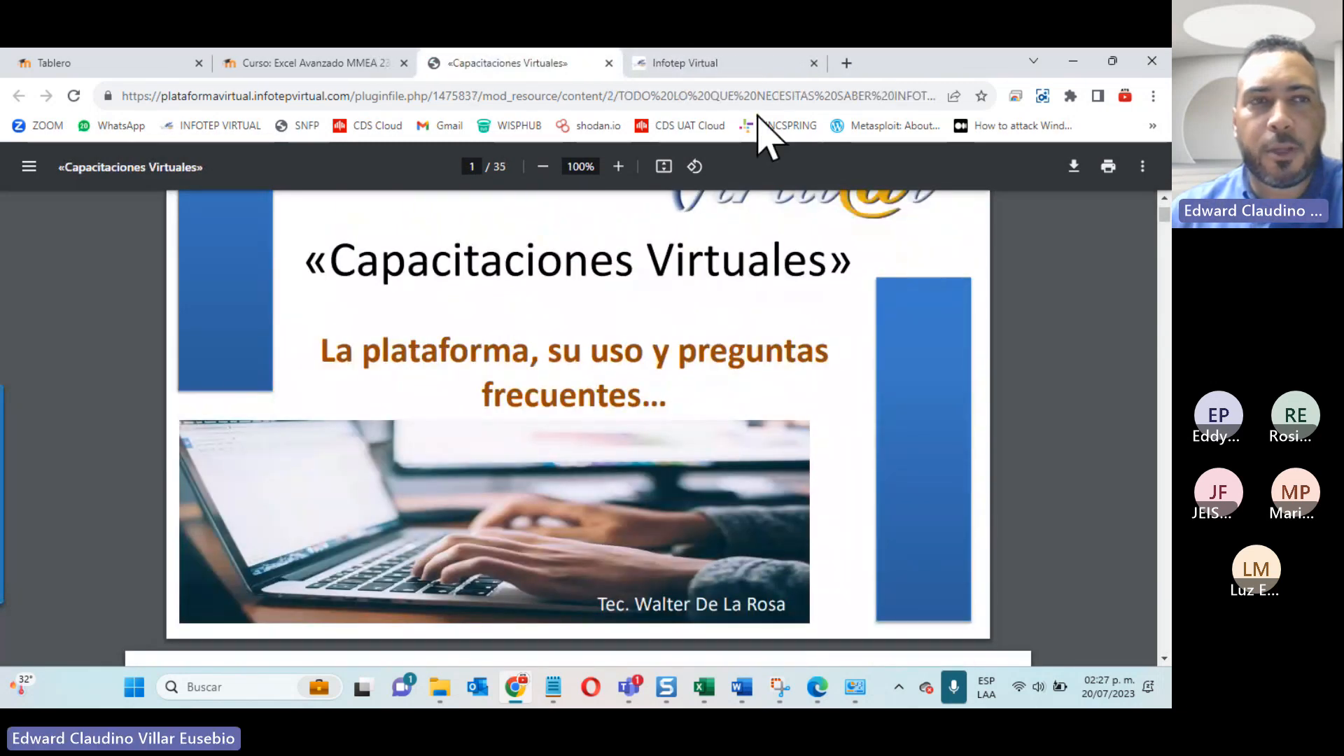
scroll(592, 369, down, 4)
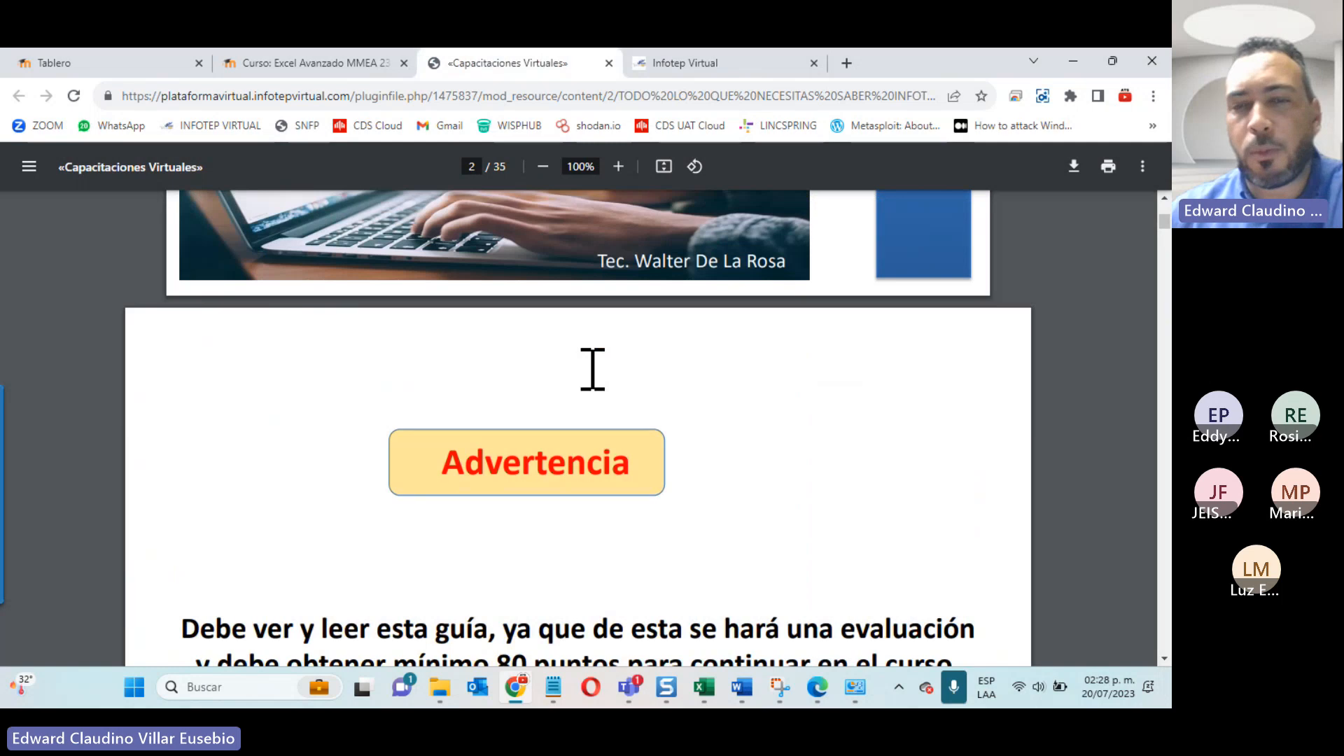
scroll(577, 353, down, 4)
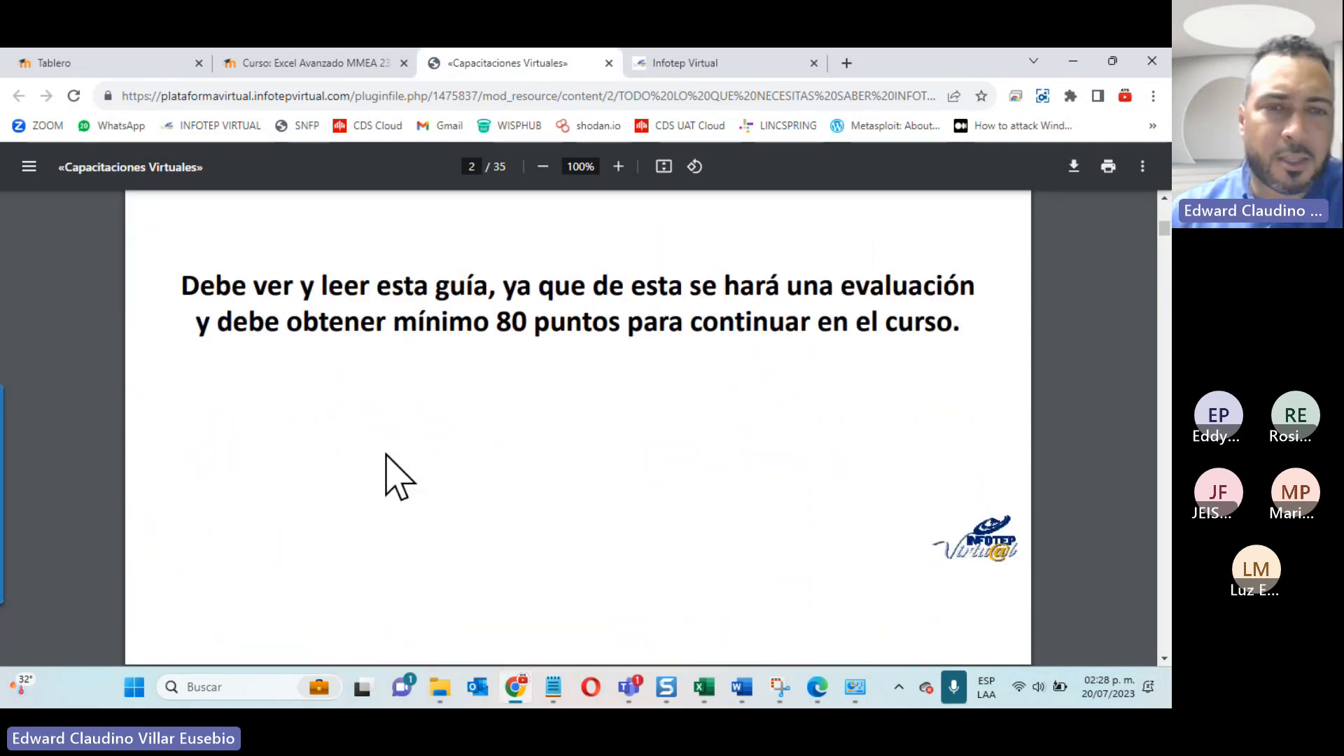
scroll(390, 471, down, 4)
scroll(385, 425, down, 4)
scroll(381, 413, down, 3)
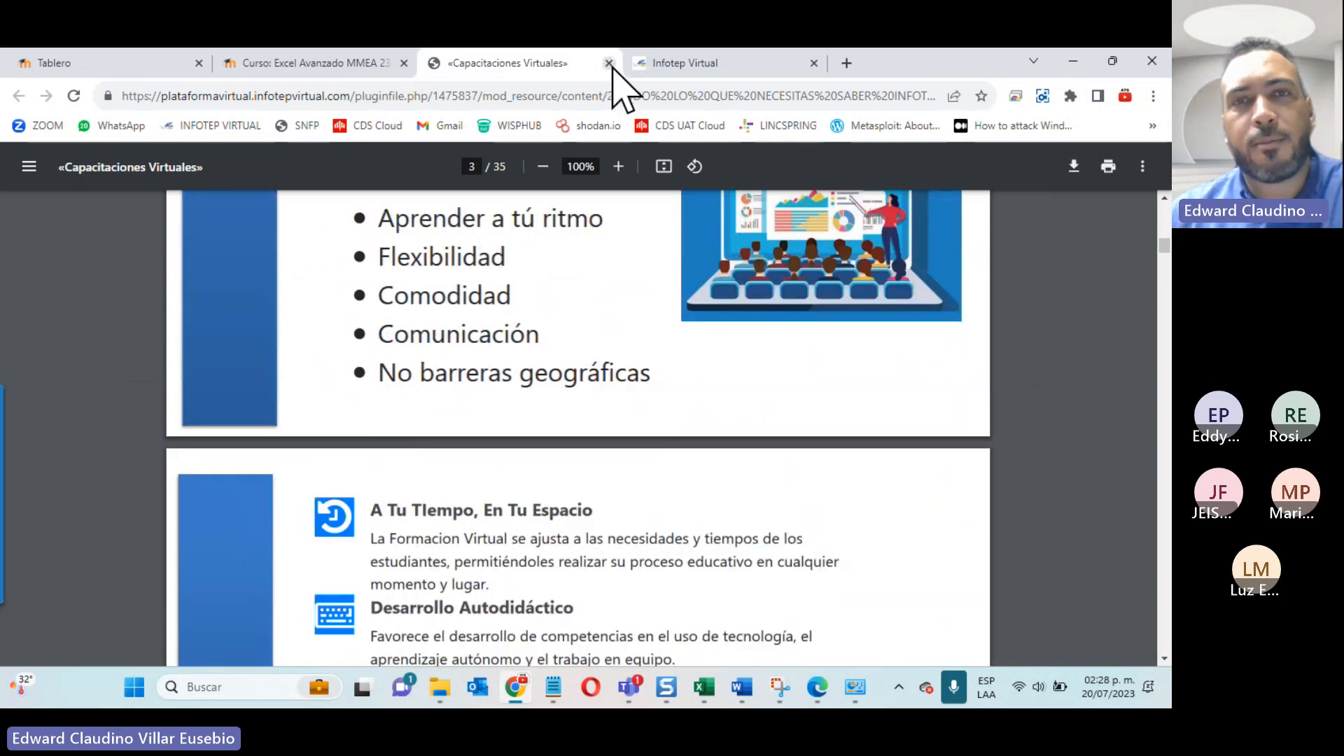
click(608, 63)
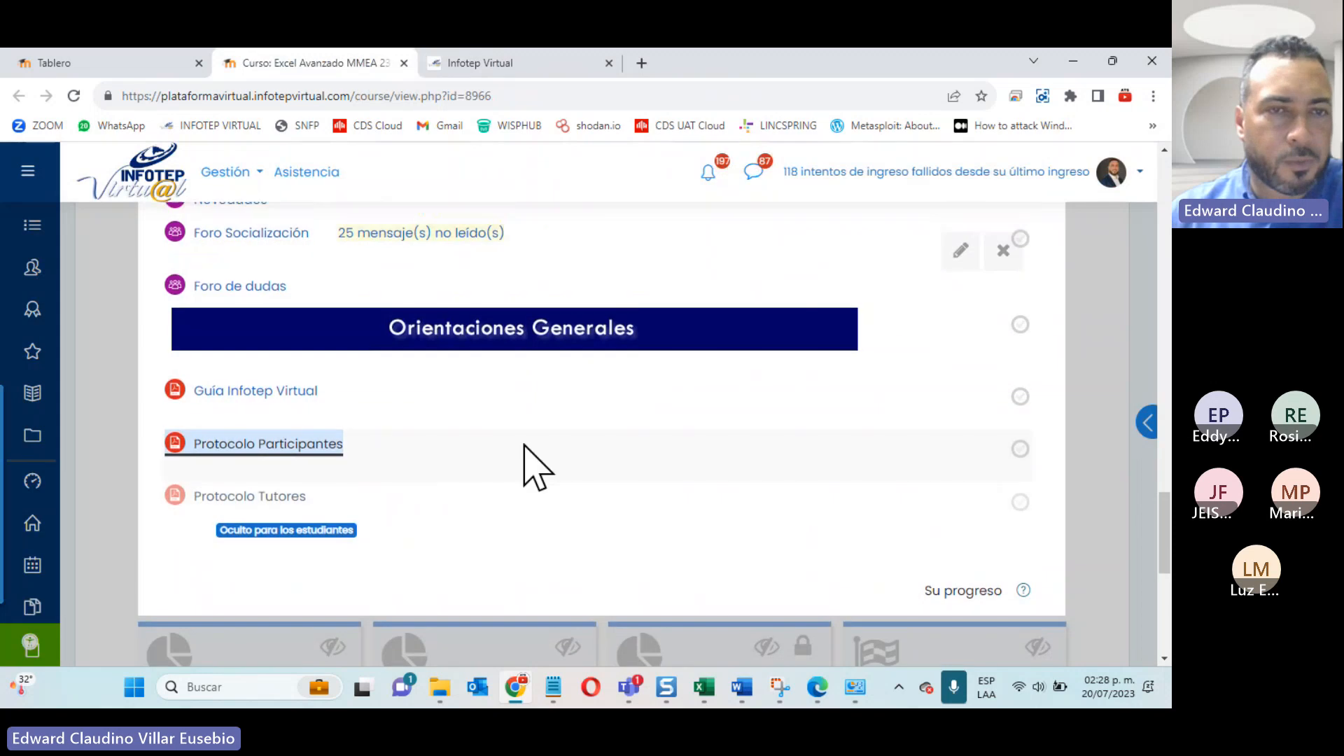
Step: Show the first 17 de julio - 23 de julio section and open Guía de la Unidad 1 and Video Unidad I in new tabs
scroll(523, 445, up, 7)
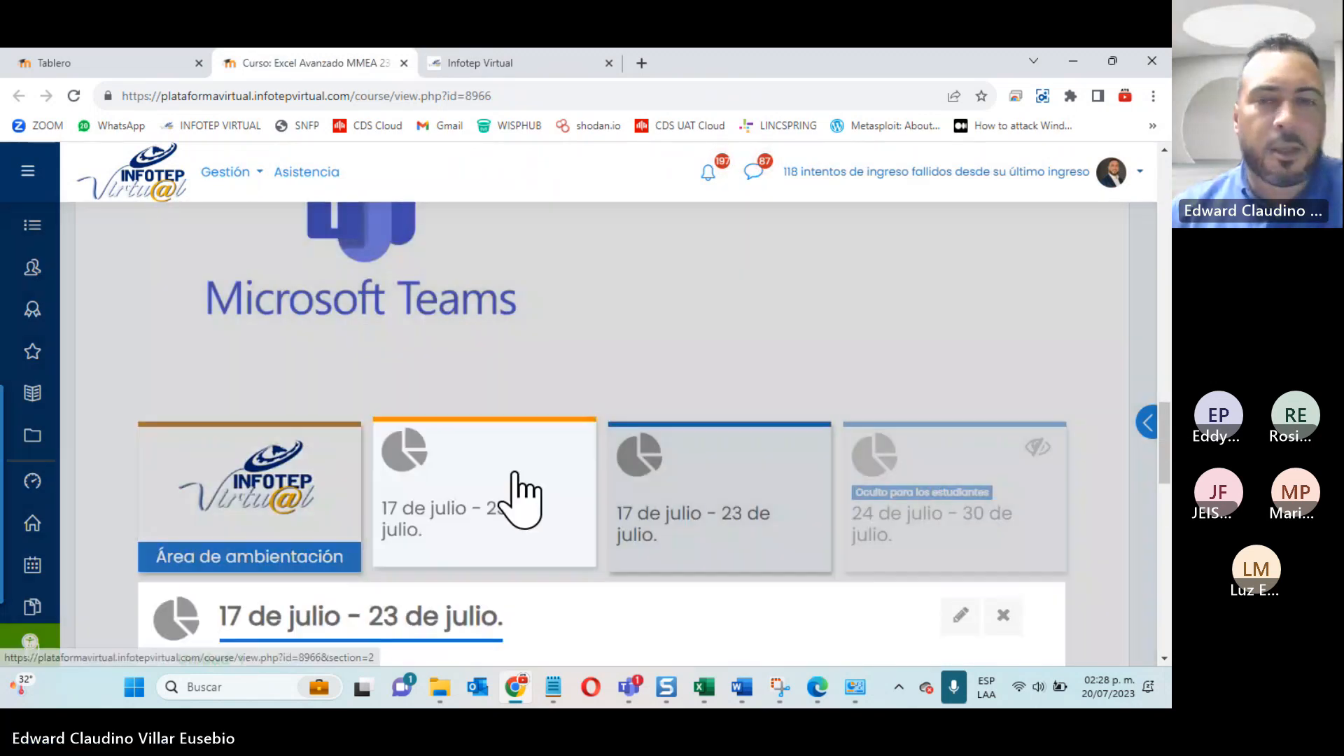
scroll(523, 490, down, 4)
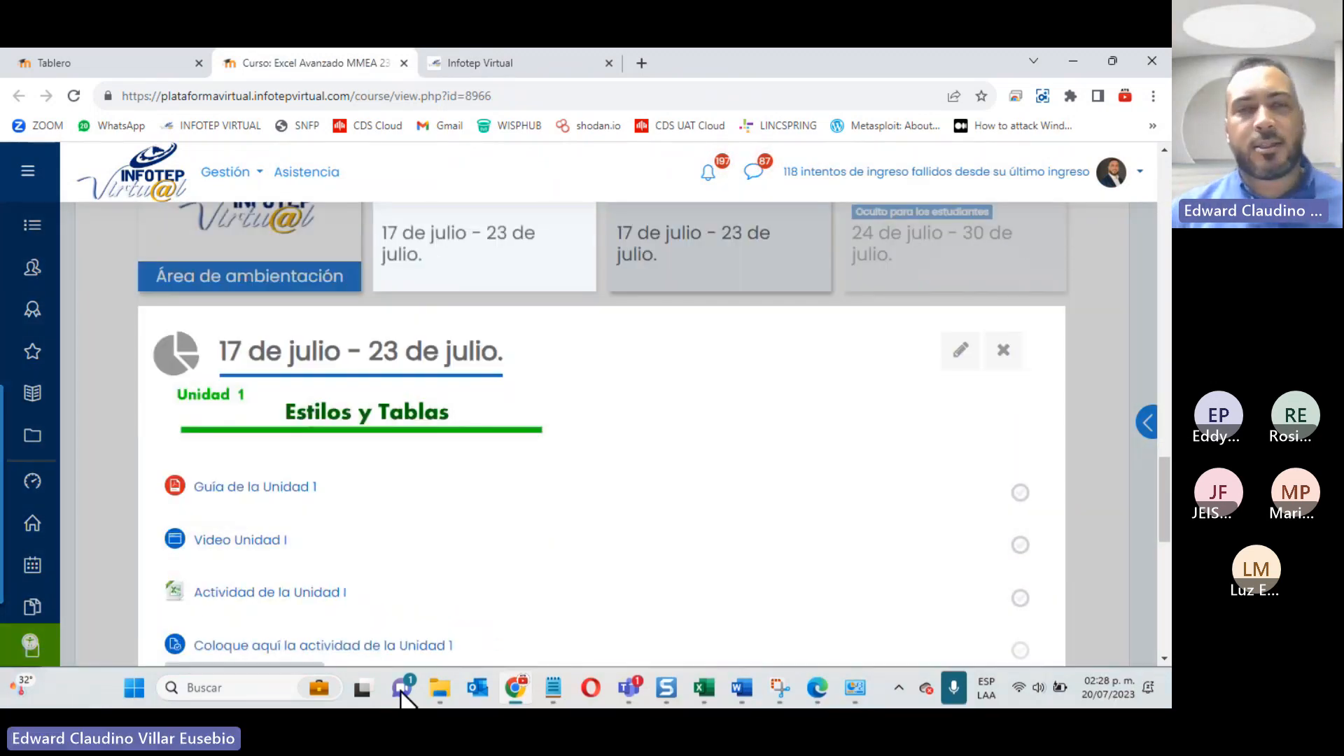
right_click(235, 490)
click(326, 351)
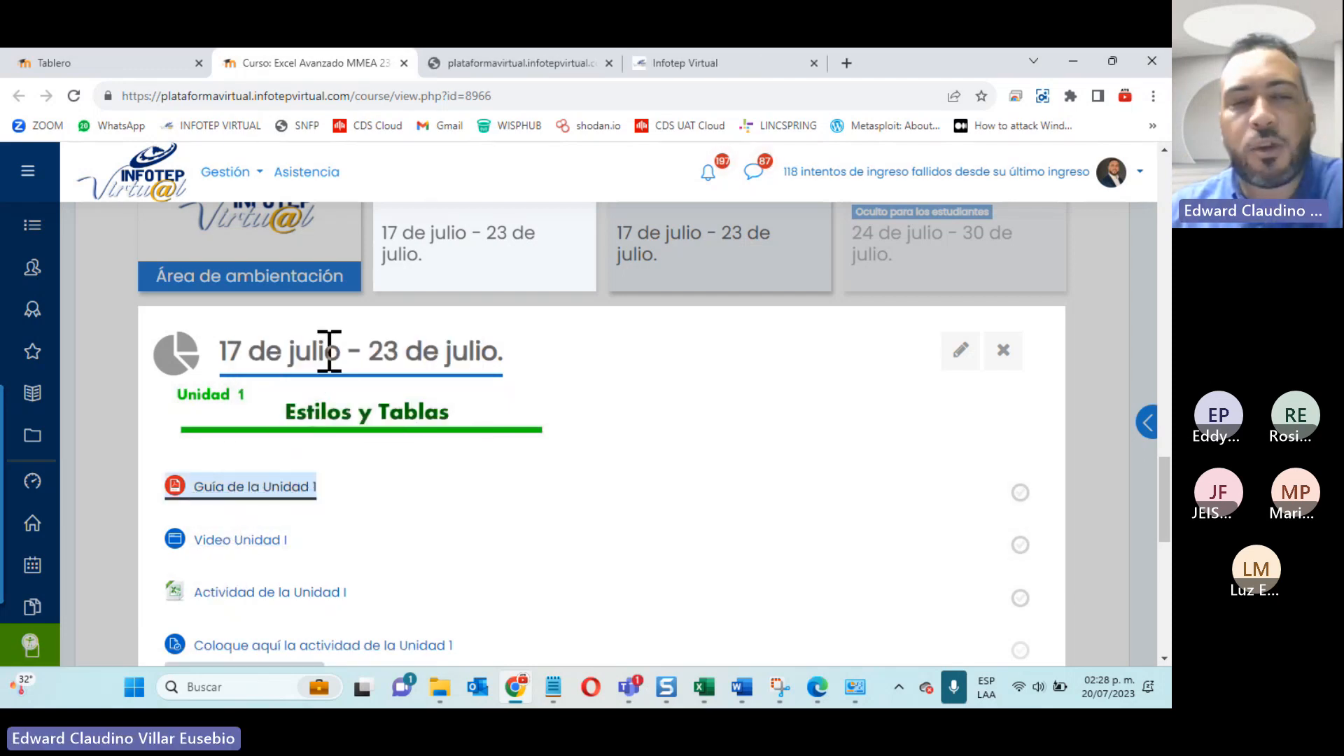
scroll(294, 347, down, 2)
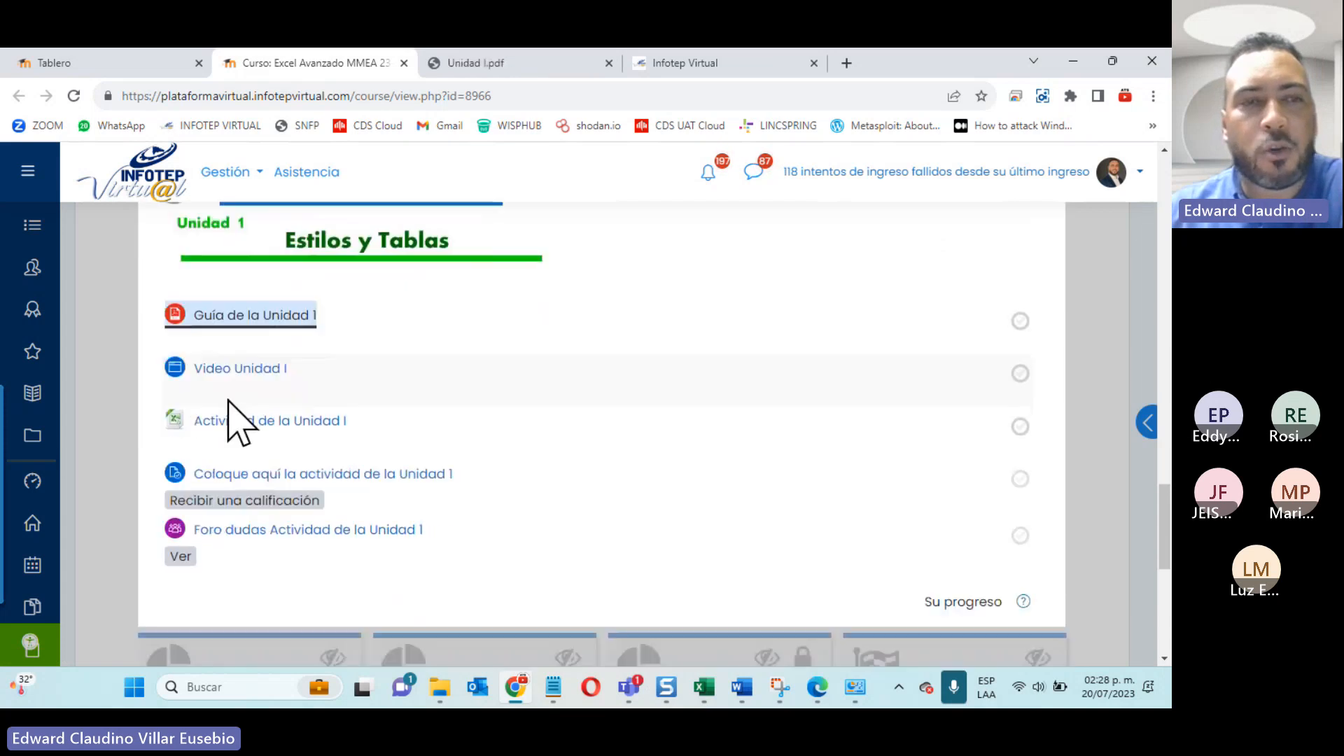
right_click(219, 370)
click(306, 390)
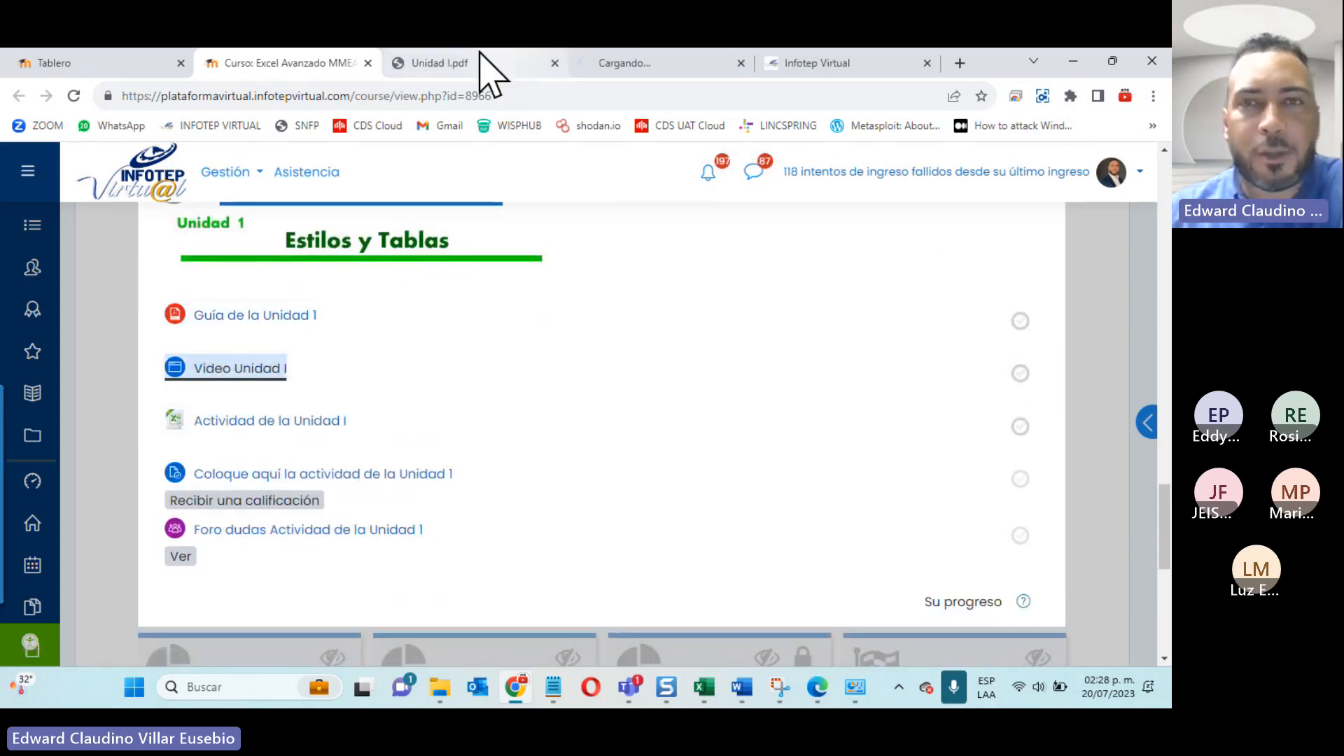
Step: Close the Infotep Virtual tab and switch to the Unidad I.pdf tab
click(849, 57)
click(926, 63)
click(538, 67)
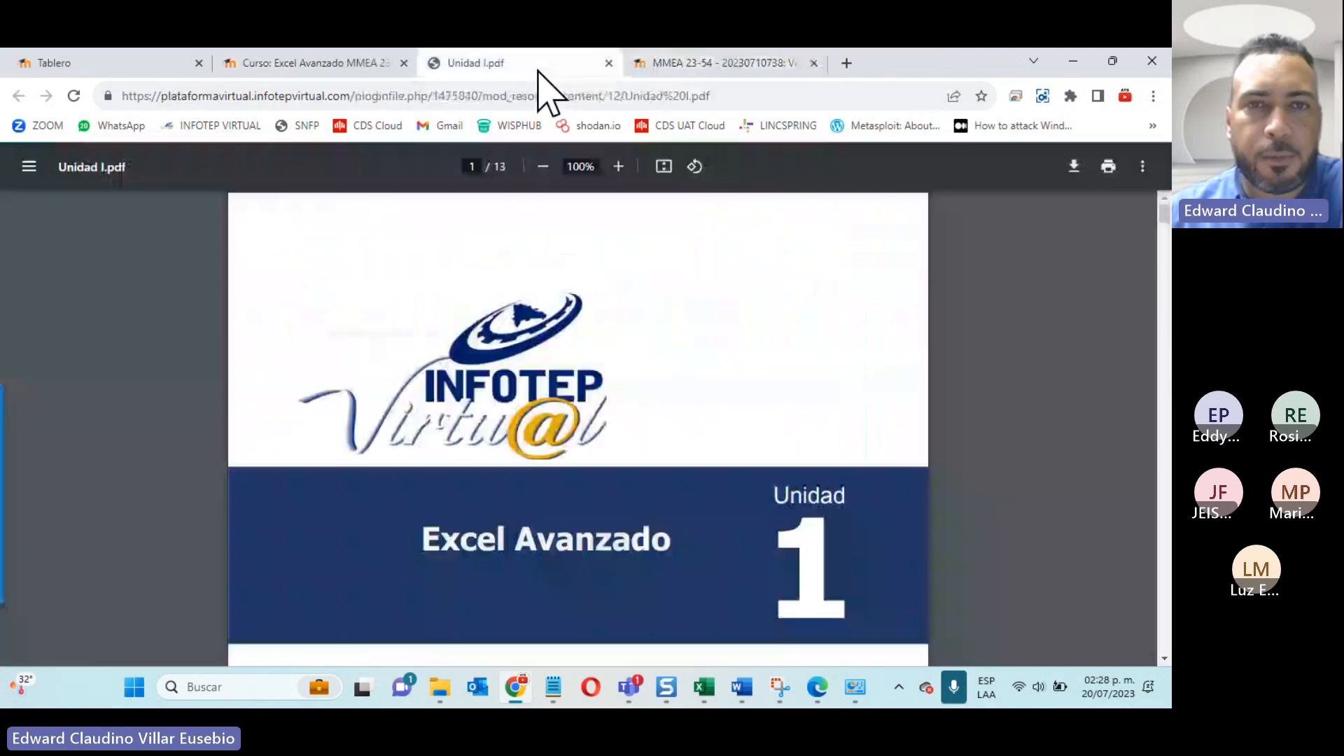
Step: Enlarge Unidad I.pdf to 110% and look through section 1.1 Descripción general de las Tablas and its table elements
click(618, 167)
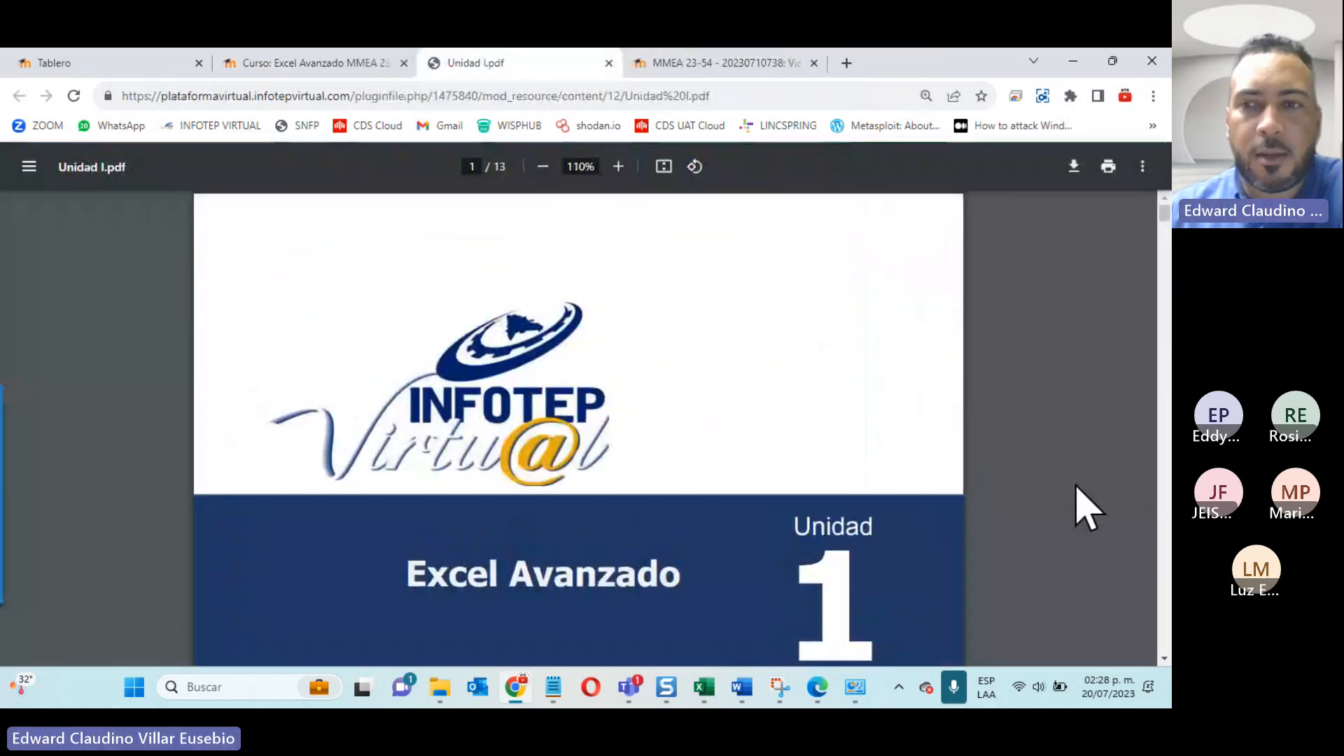
scroll(316, 374, down, 5)
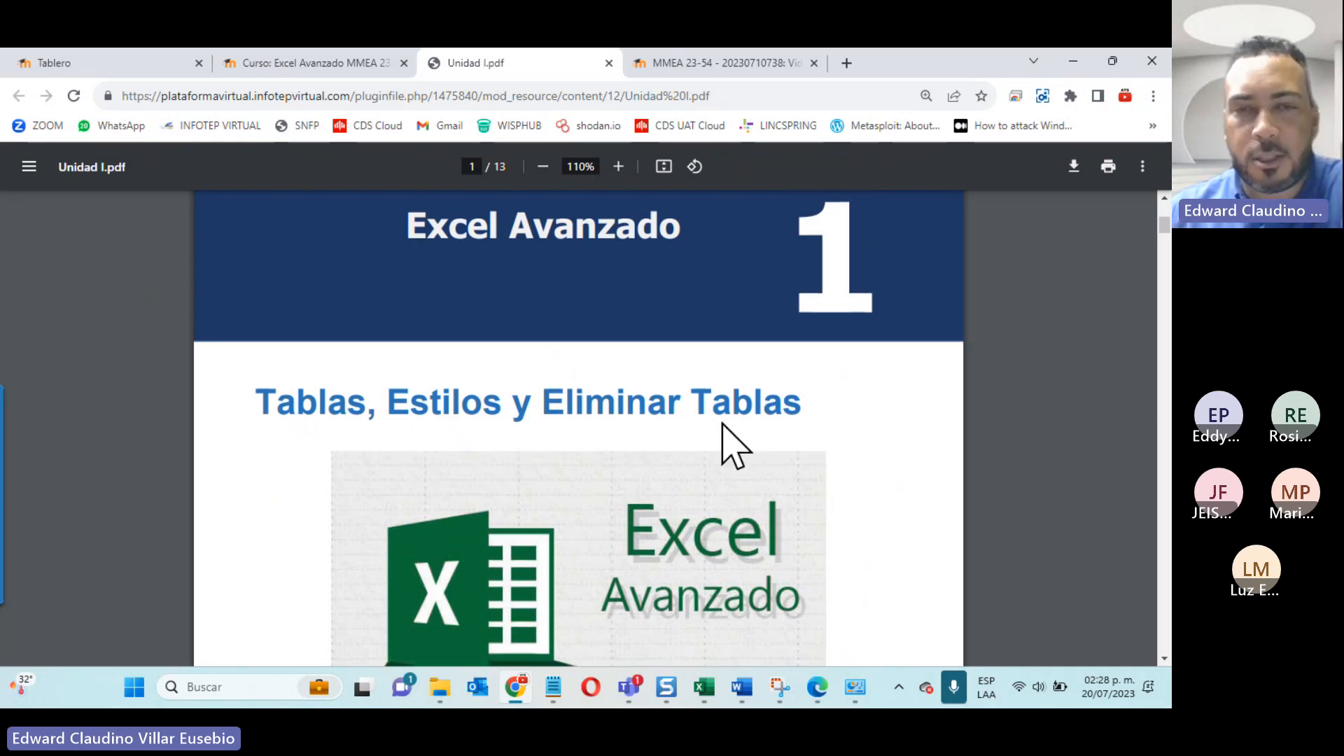
scroll(700, 434, down, 3)
scroll(690, 437, down, 12)
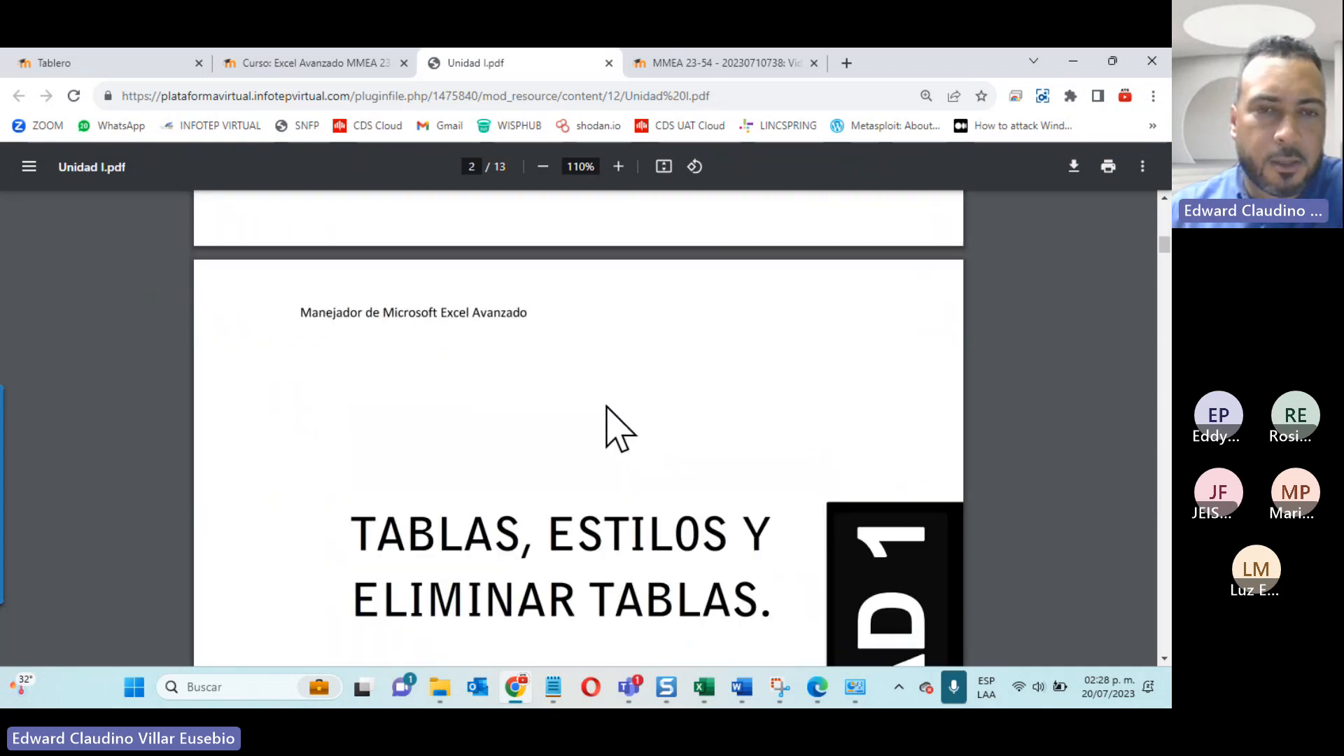
scroll(513, 368, down, 6)
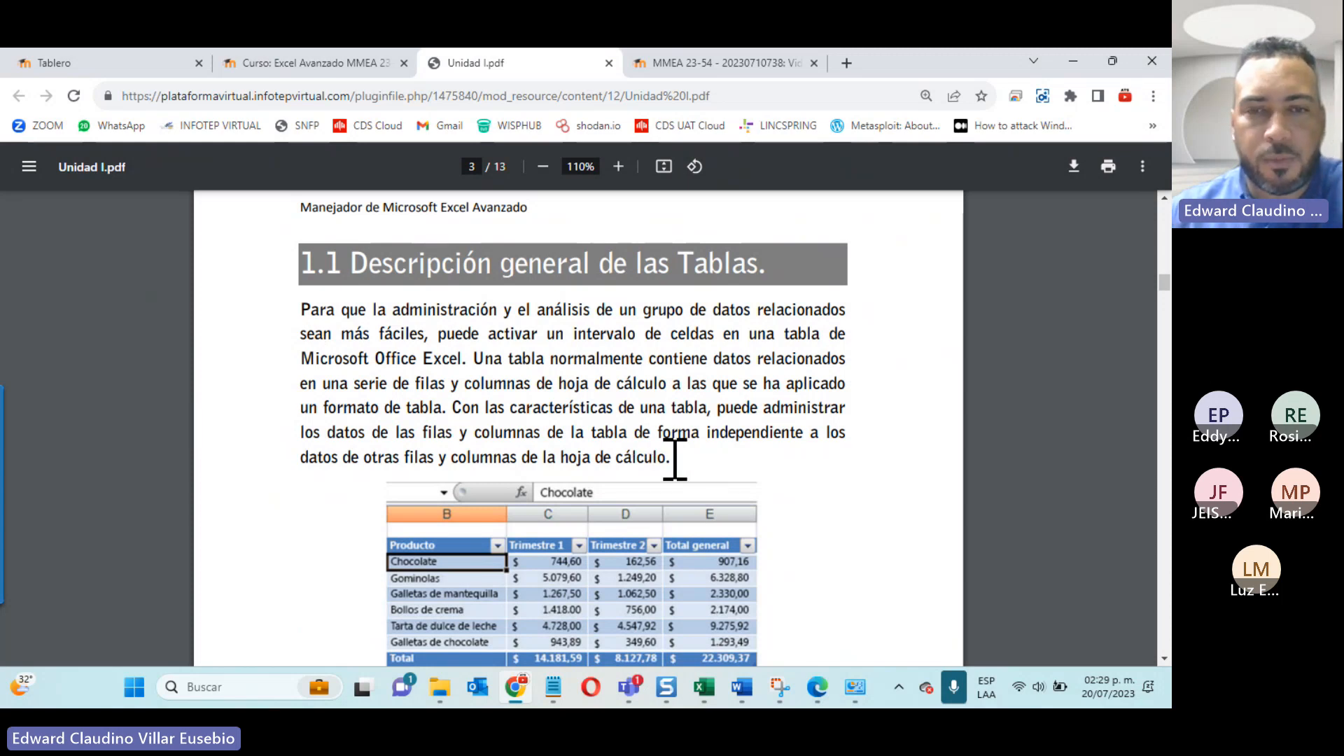
scroll(675, 460, down, 2)
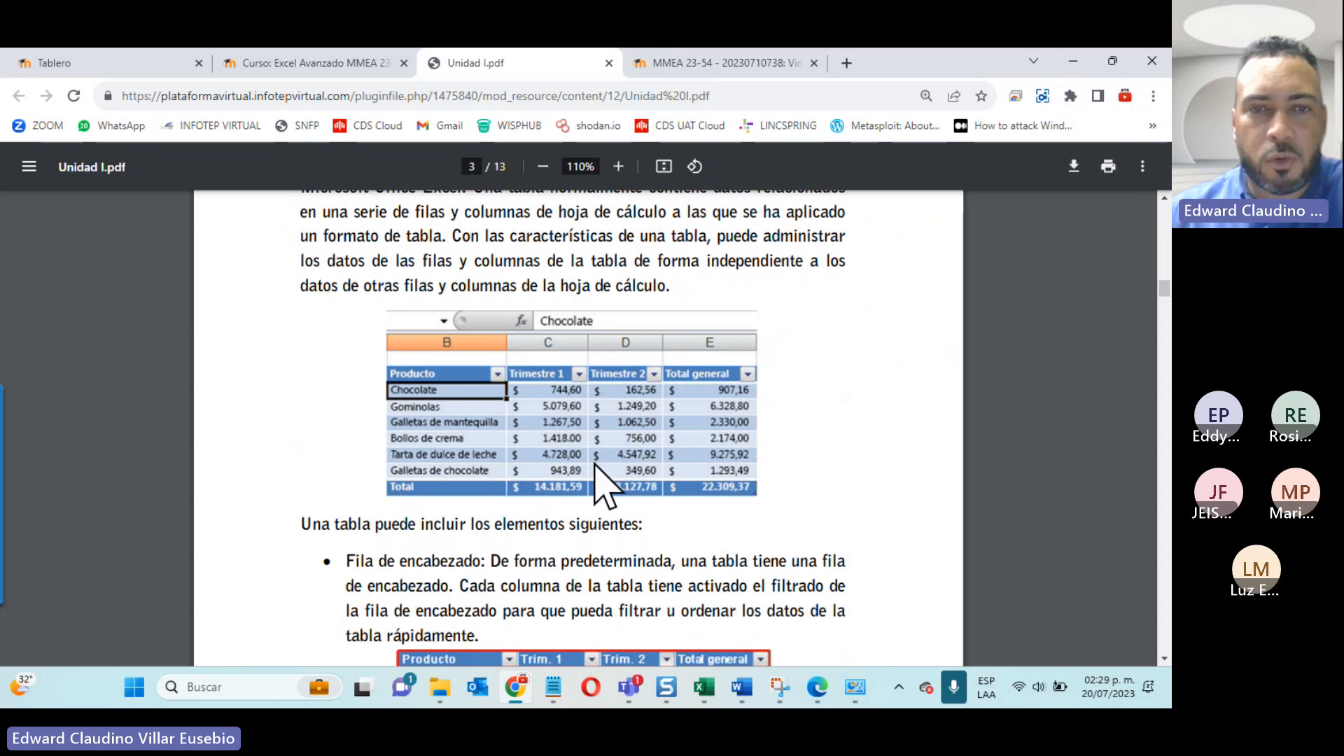
scroll(596, 464, down, 1)
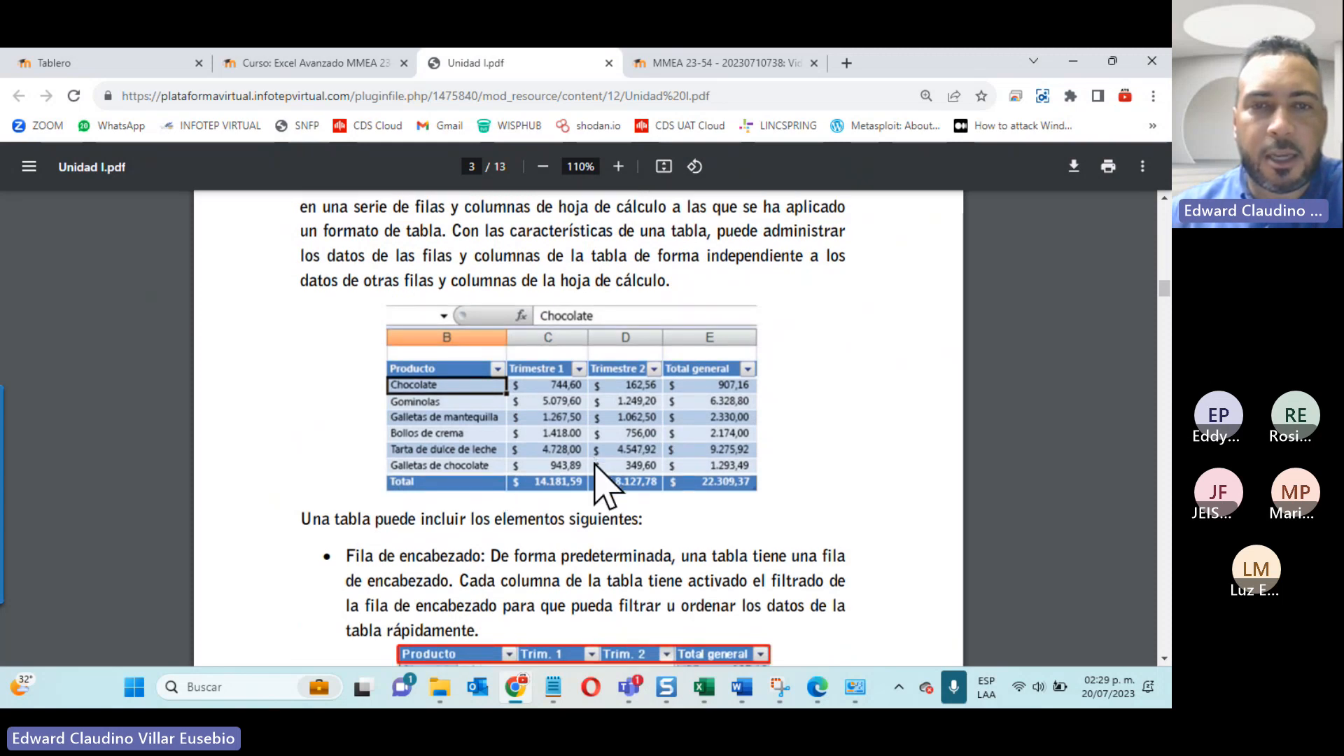
scroll(596, 464, down, 3)
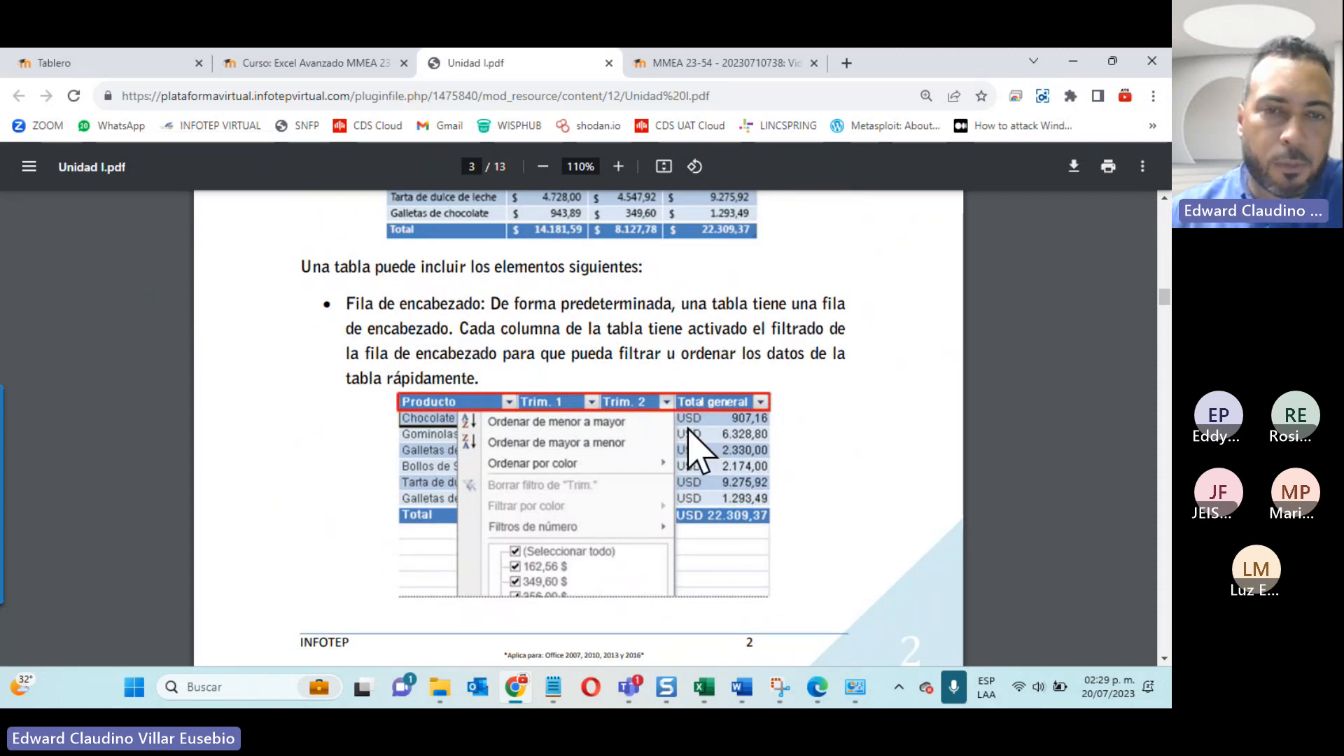
scroll(688, 430, down, 10)
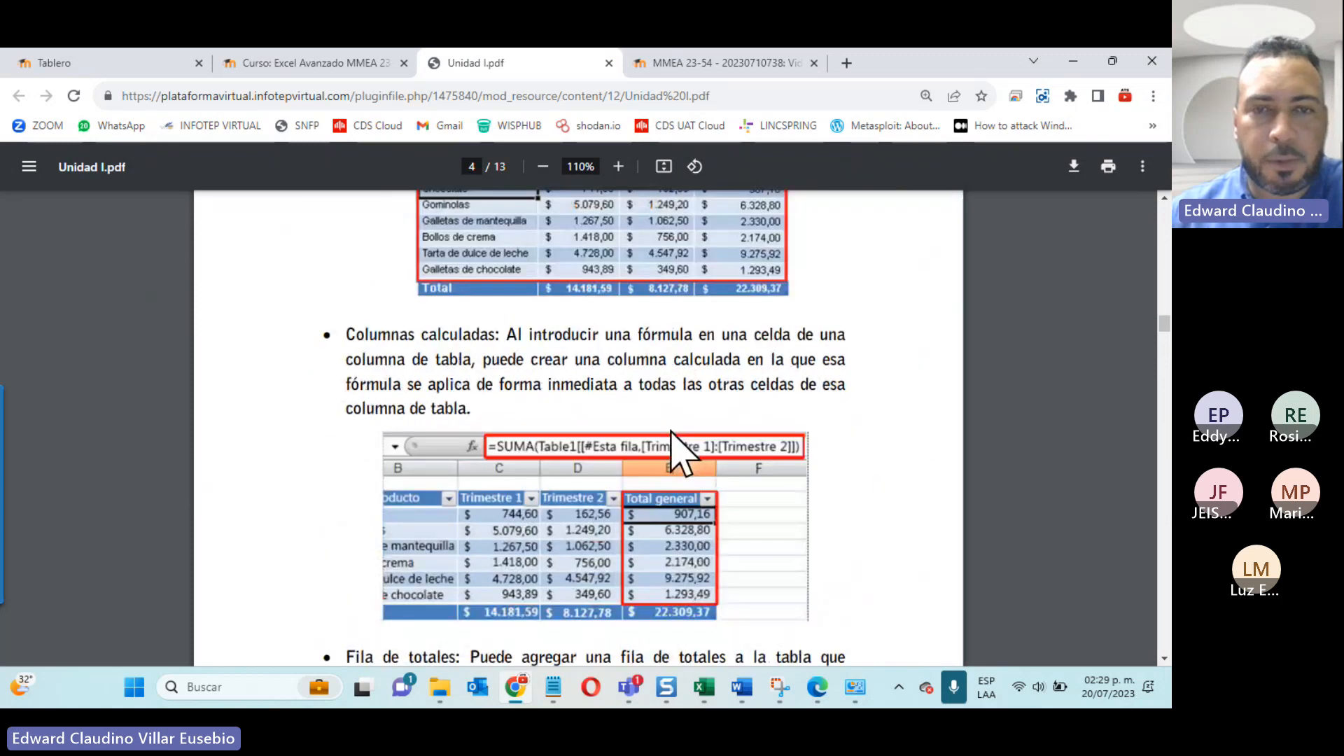
scroll(671, 441, down, 12)
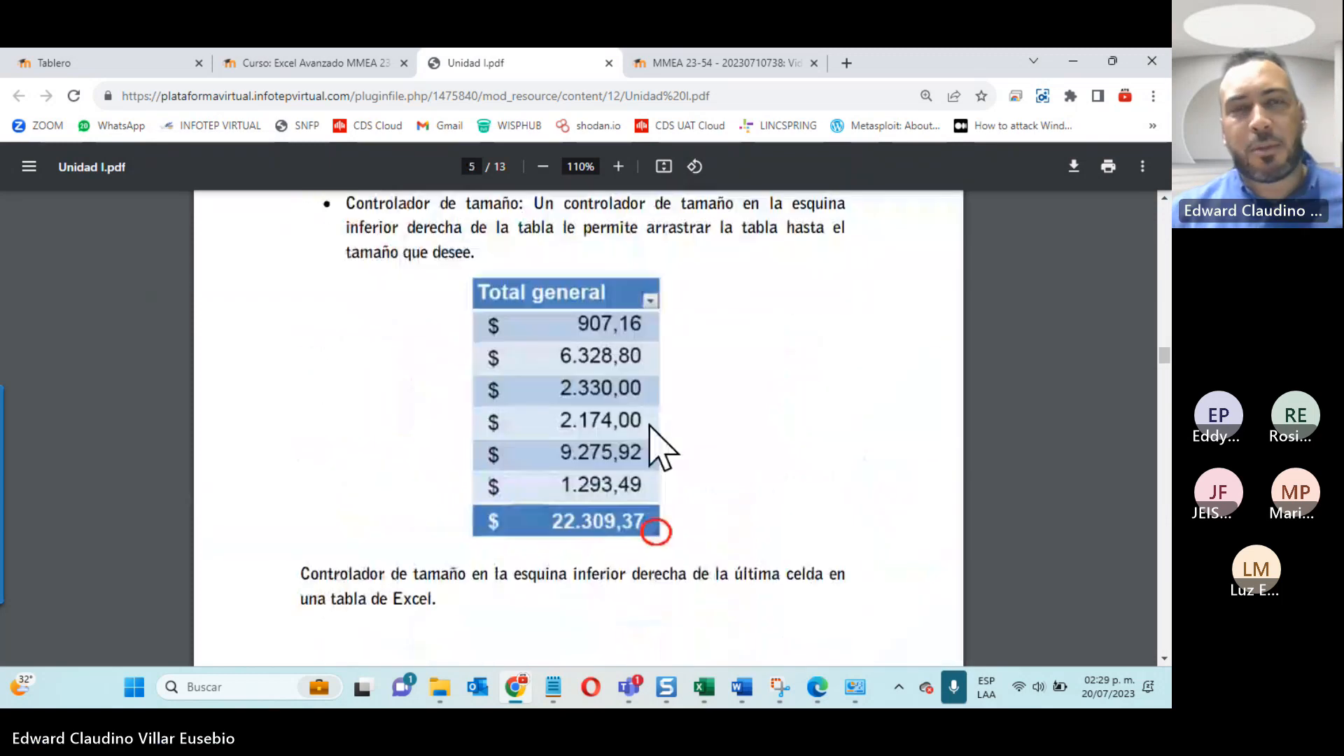
Step: Look through section 1.2 Cómo crear una tabla en Excel in Unidad I.pdf, up to the explanation of column headers on page 8
scroll(581, 357, down, 10)
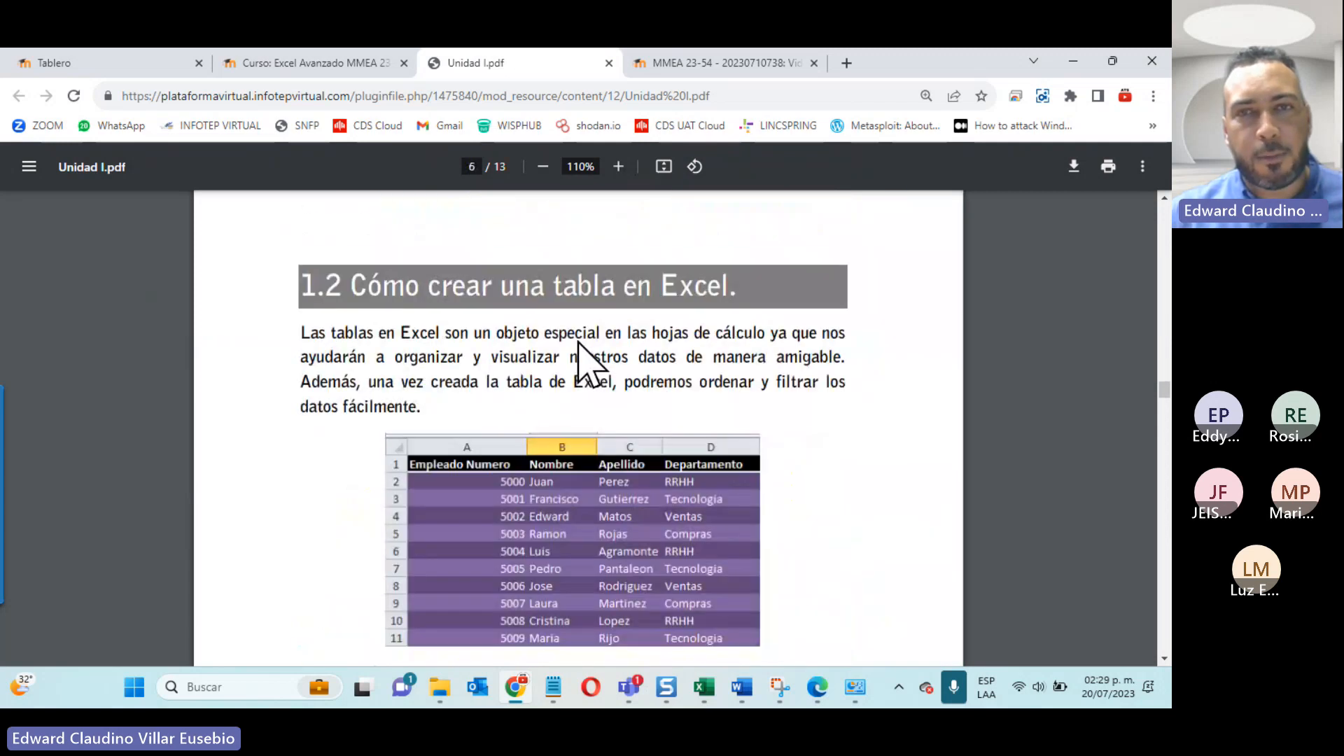
scroll(725, 245, down, 5)
scroll(714, 266, down, 10)
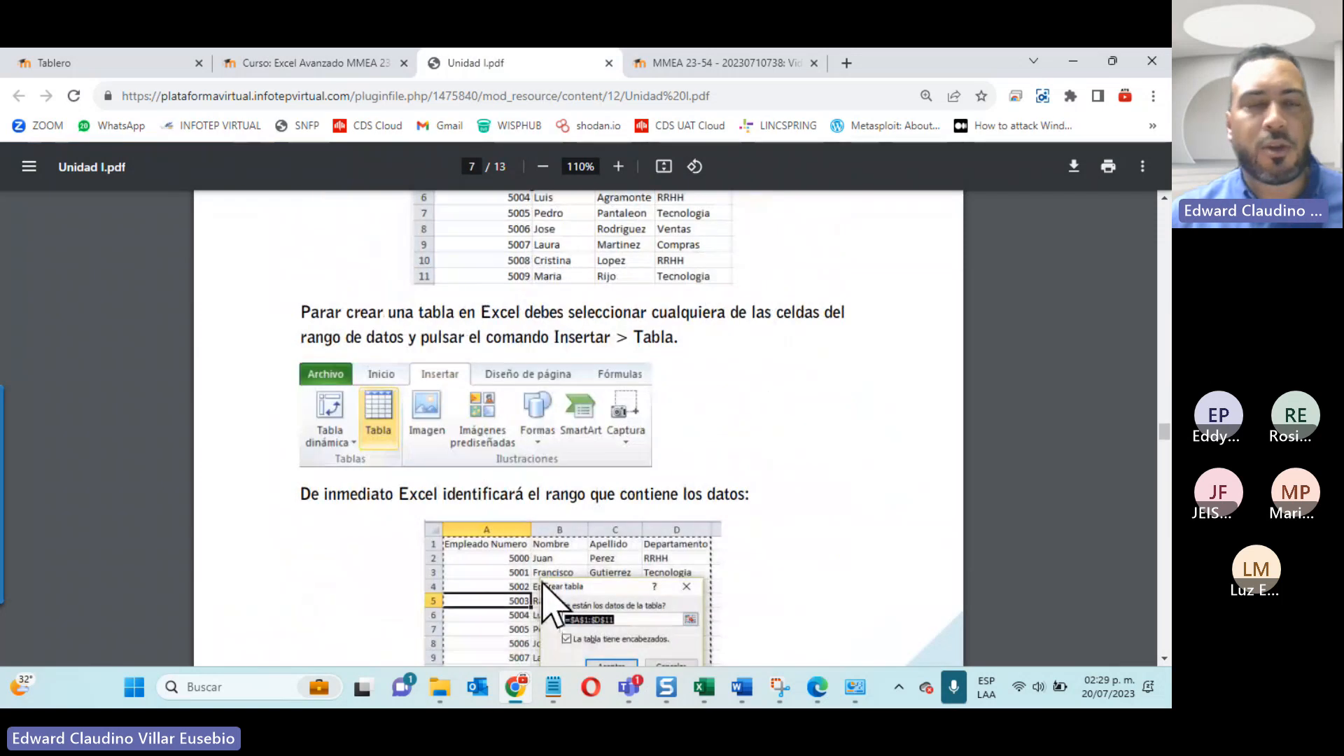
click(271, 64)
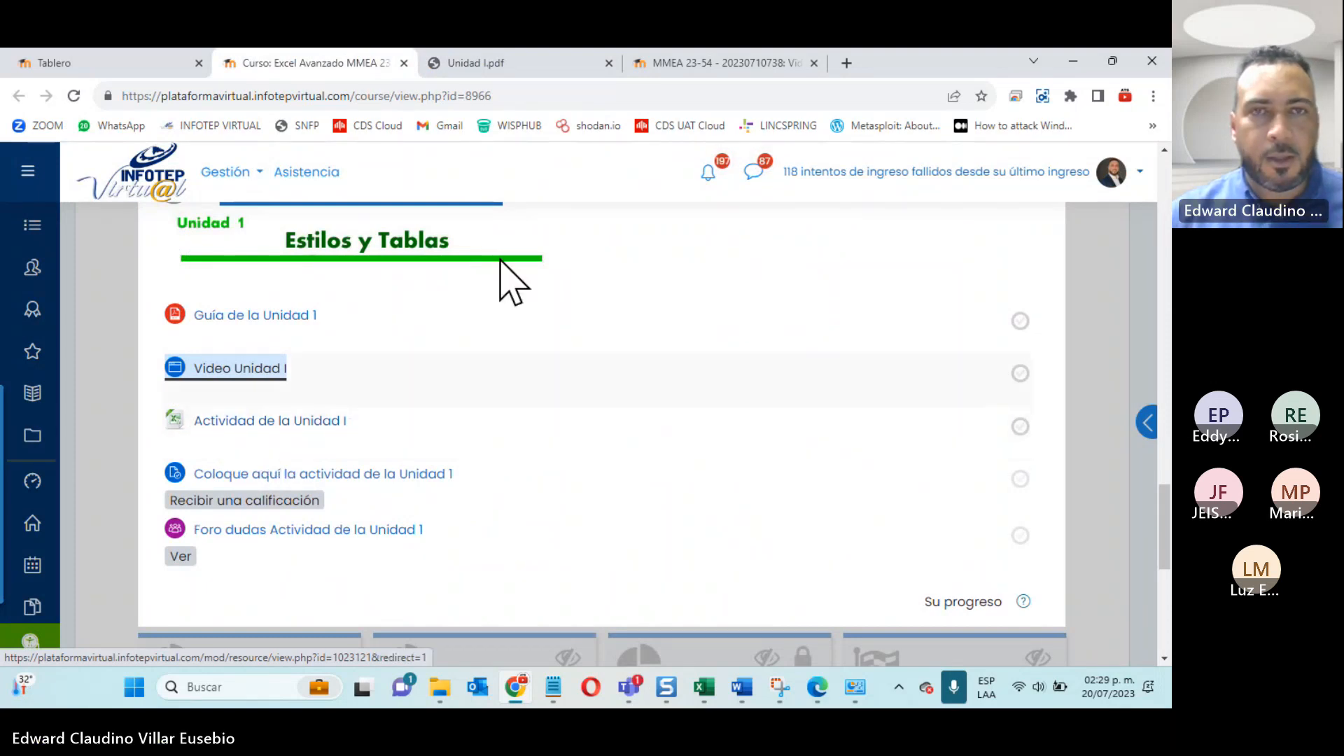
click(553, 70)
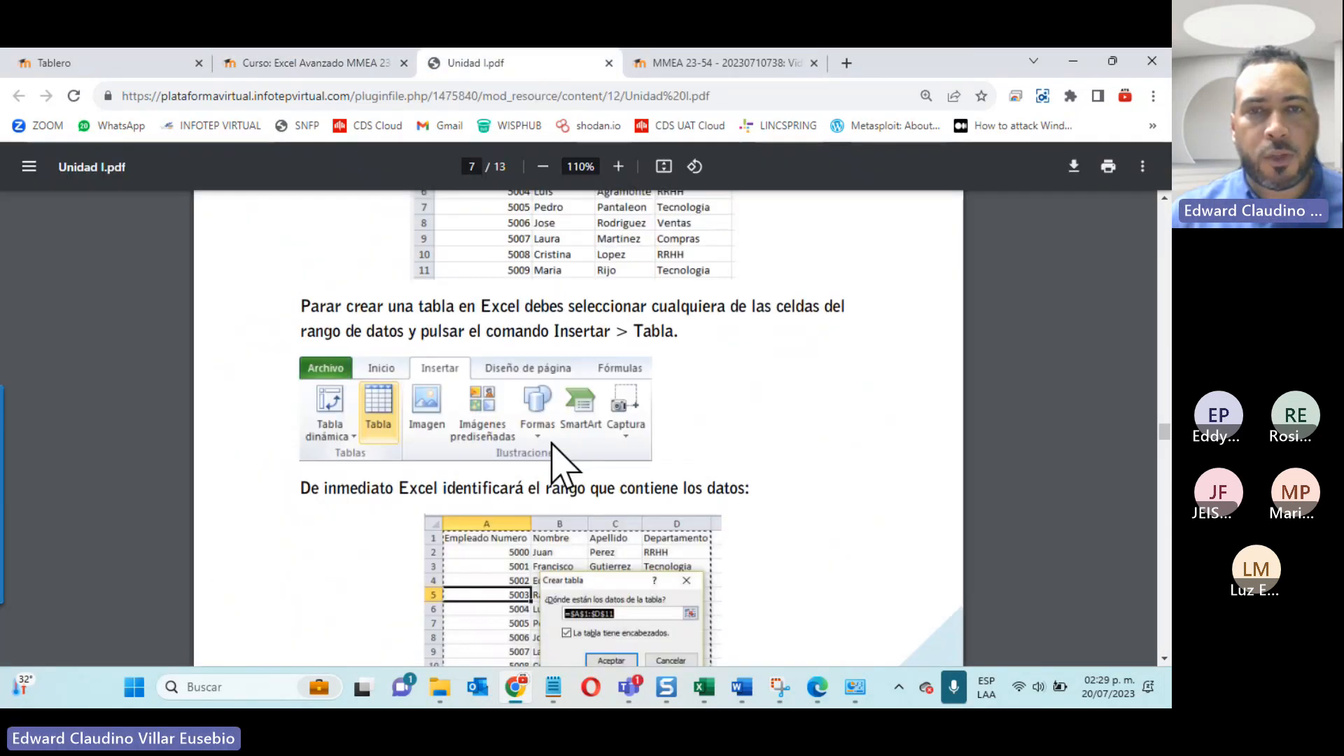
scroll(553, 448, down, 10)
scroll(528, 422, down, 3)
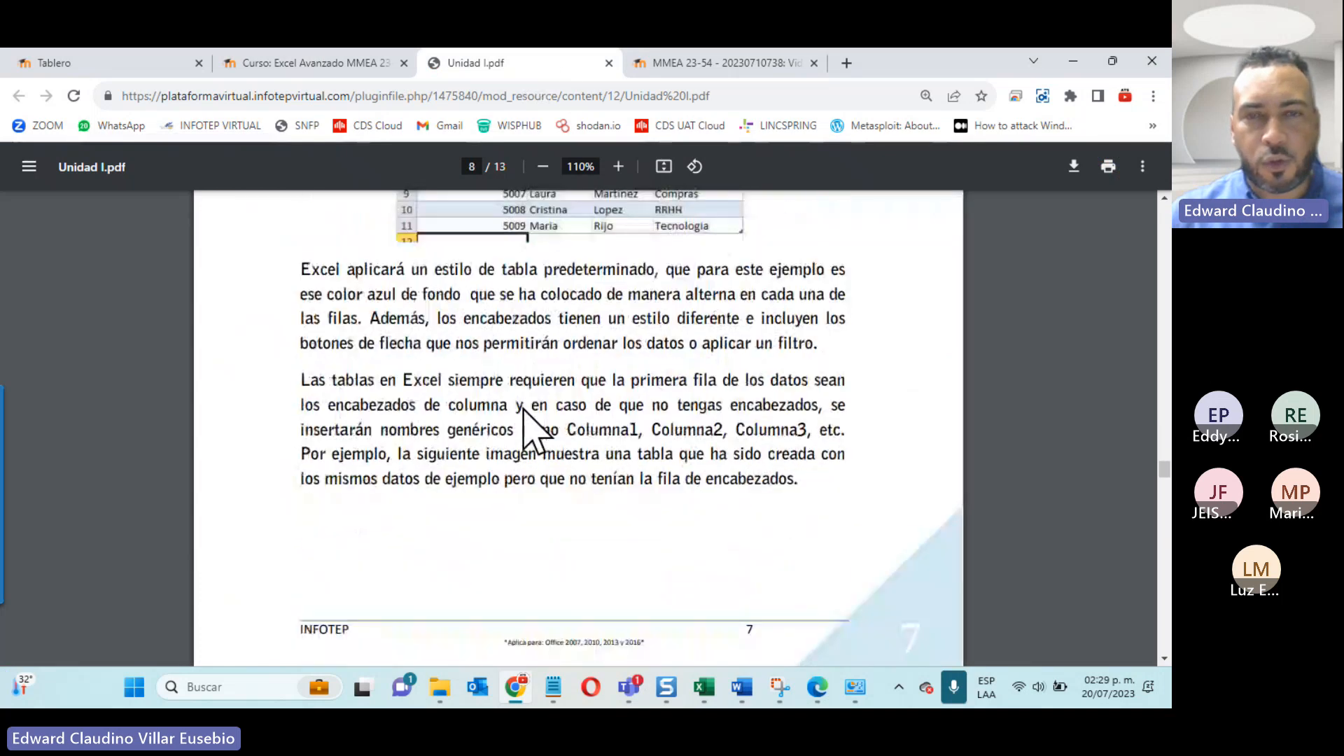
Step: Play the Video Unidad I clip with its sound muted and skip ahead through it
click(688, 58)
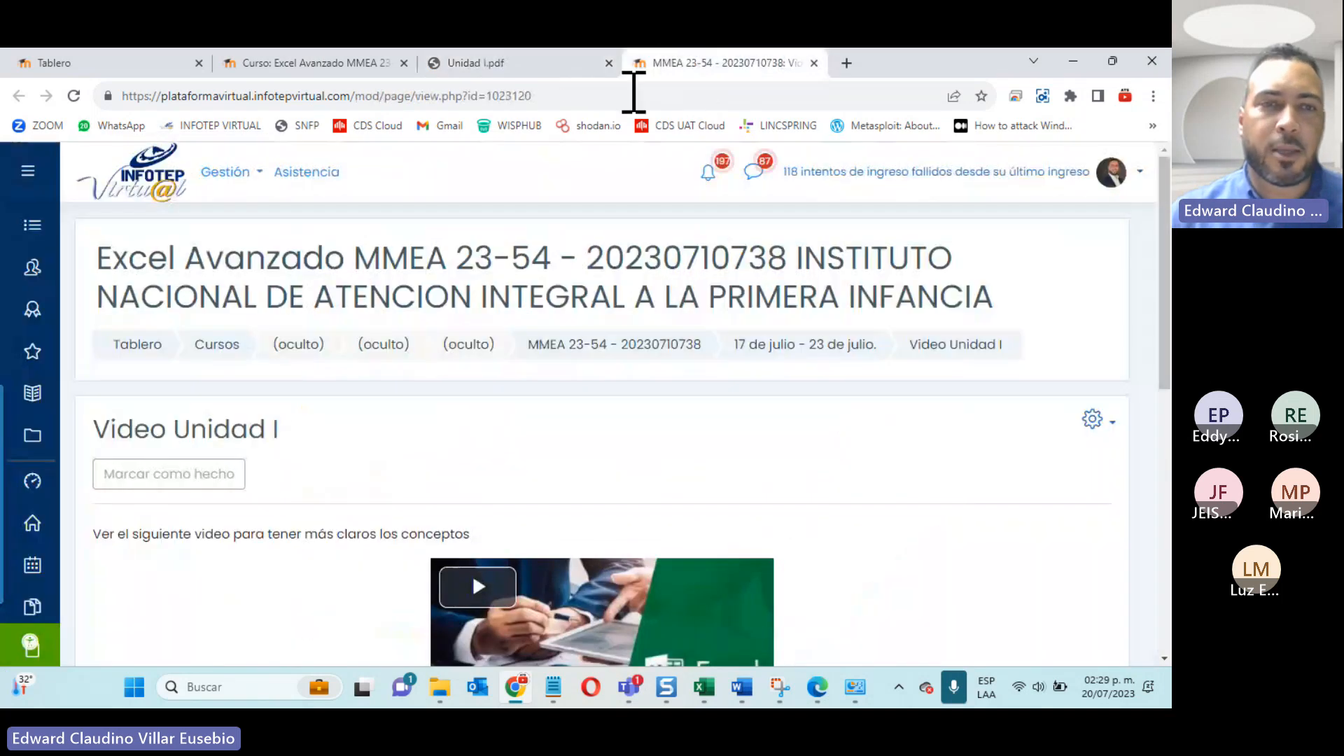
click(389, 65)
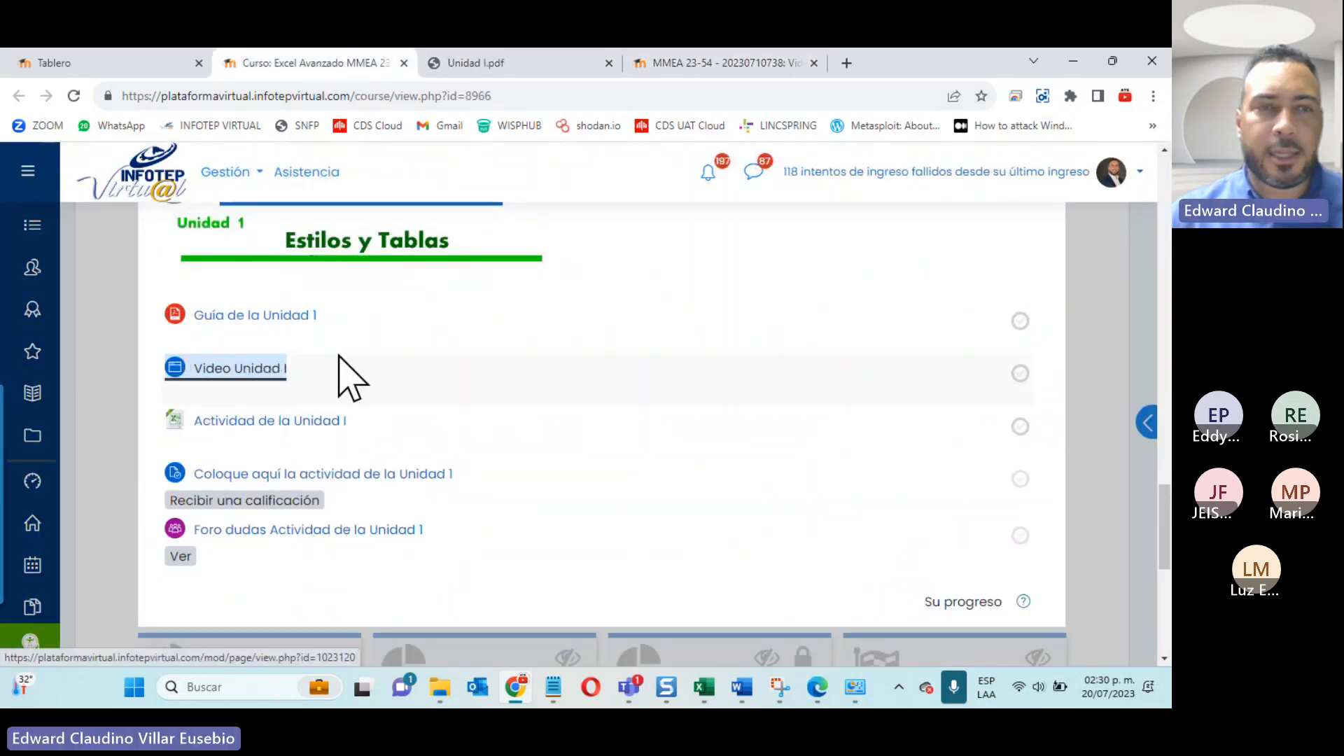
click(672, 65)
scroll(234, 372, down, 2)
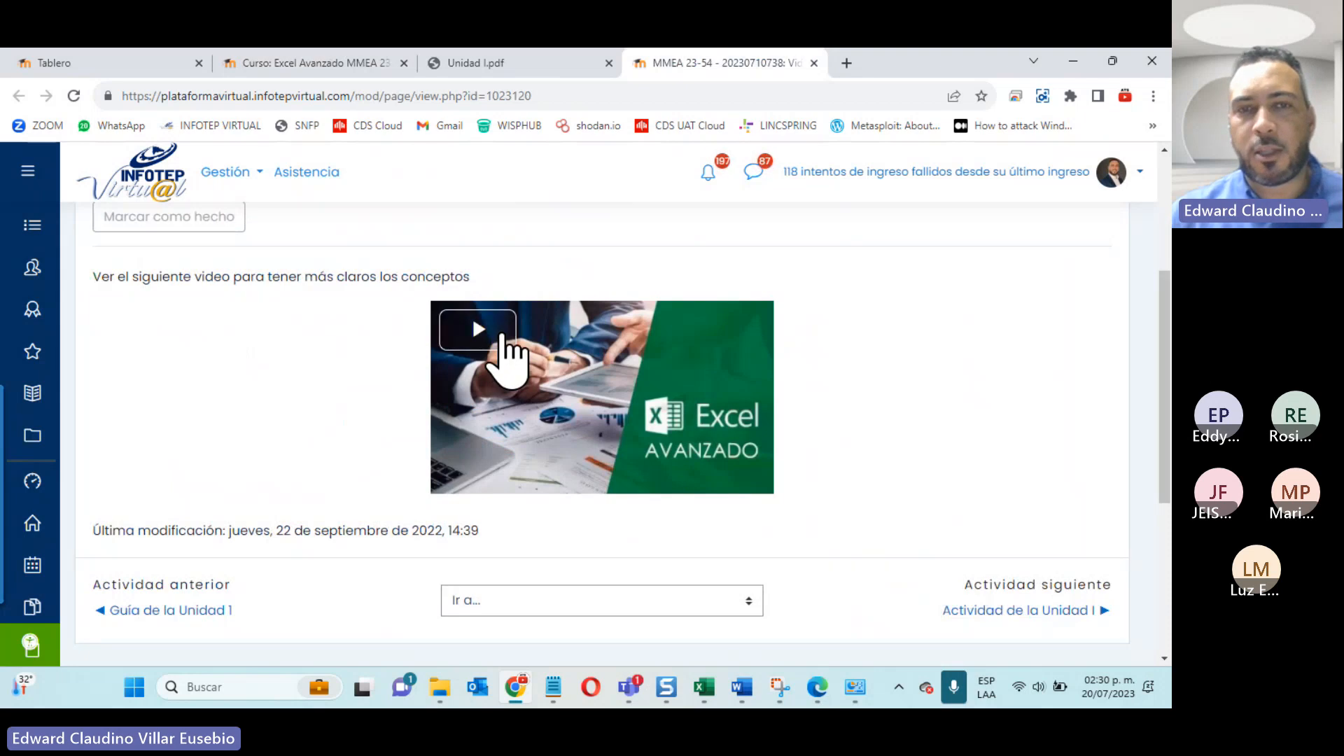
click(511, 348)
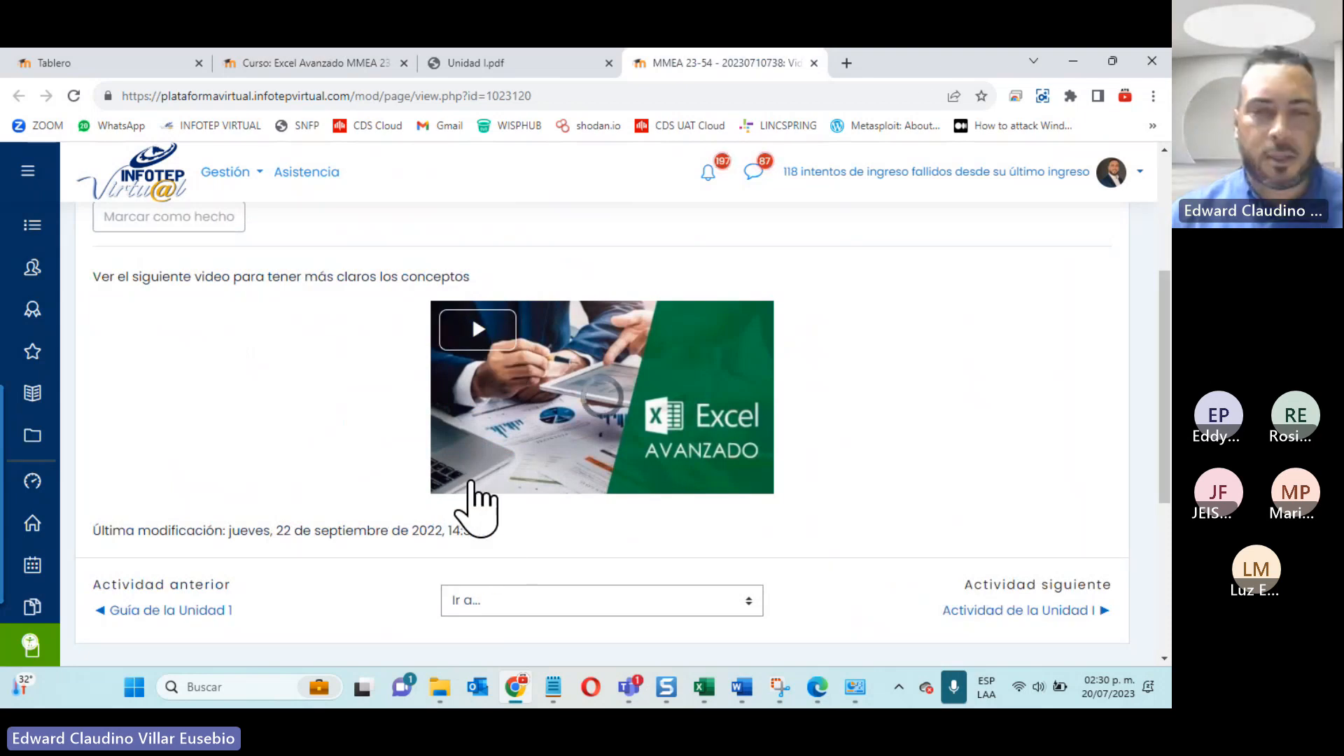
click(481, 482)
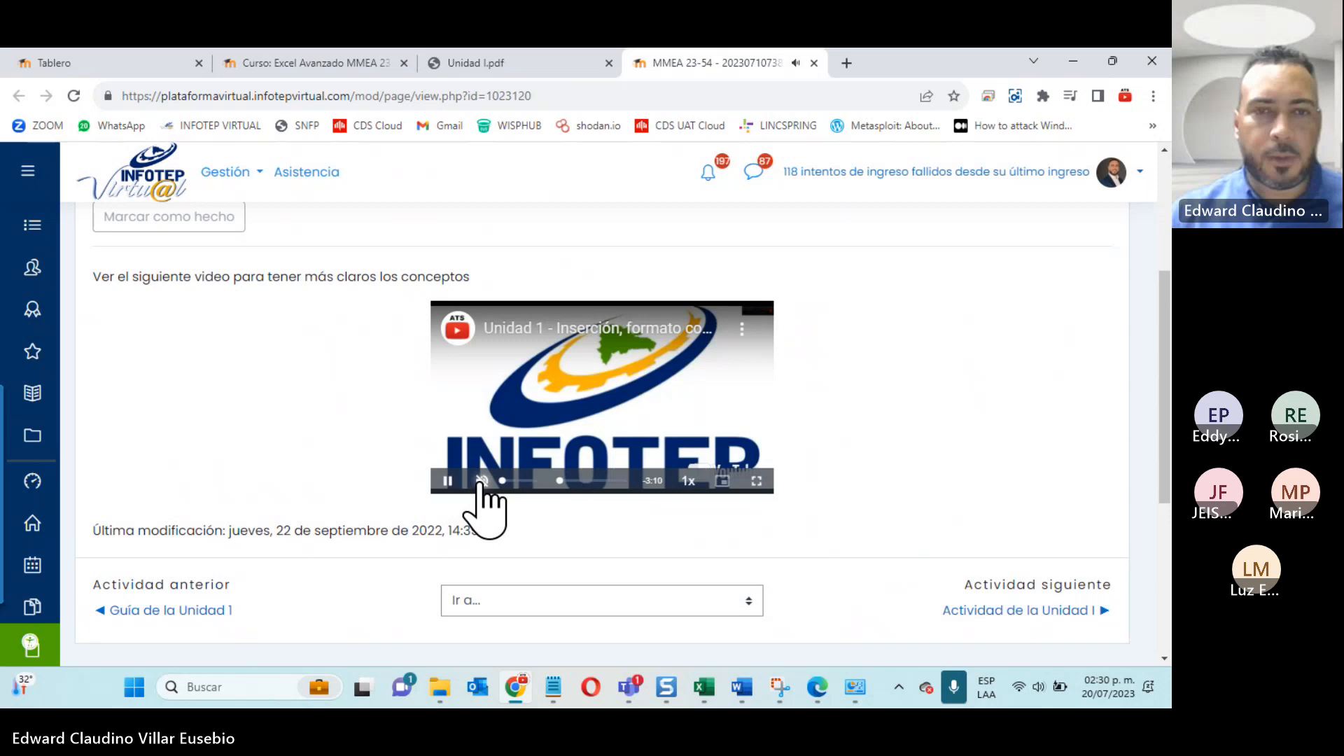
click(578, 480)
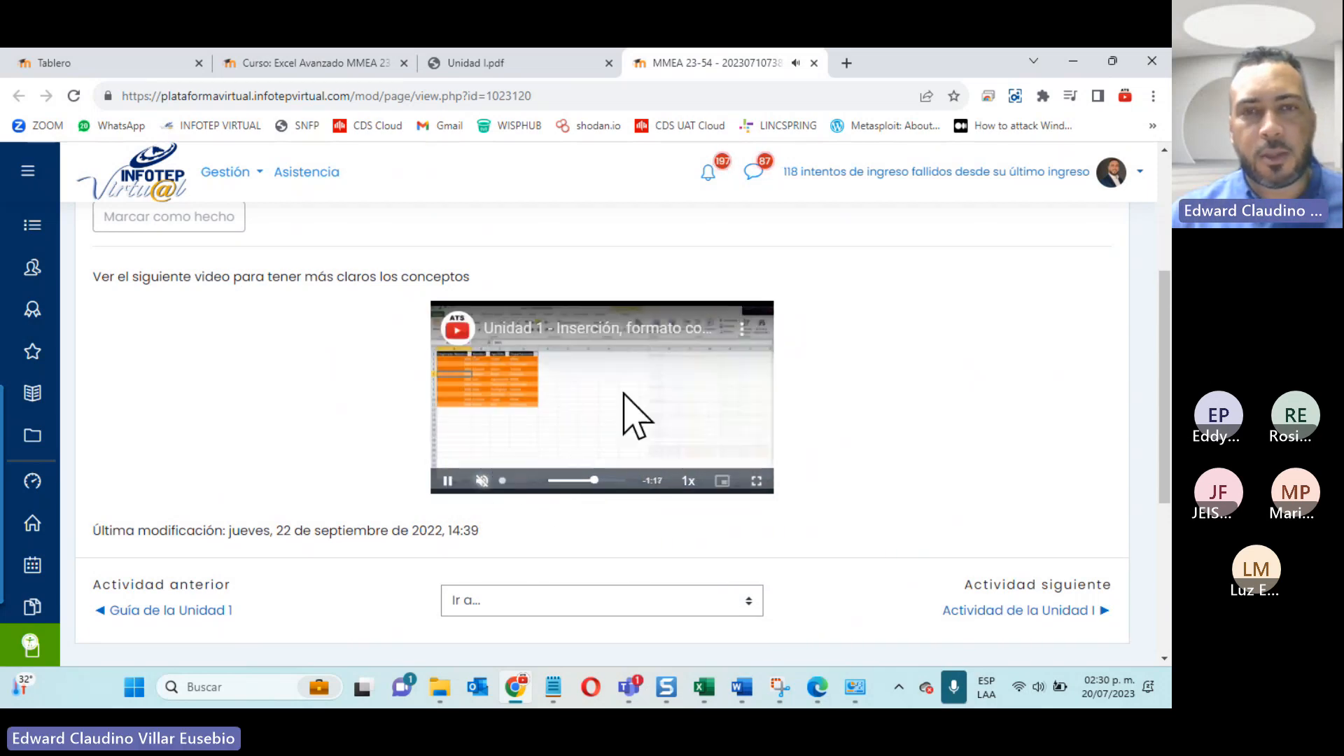
click(596, 480)
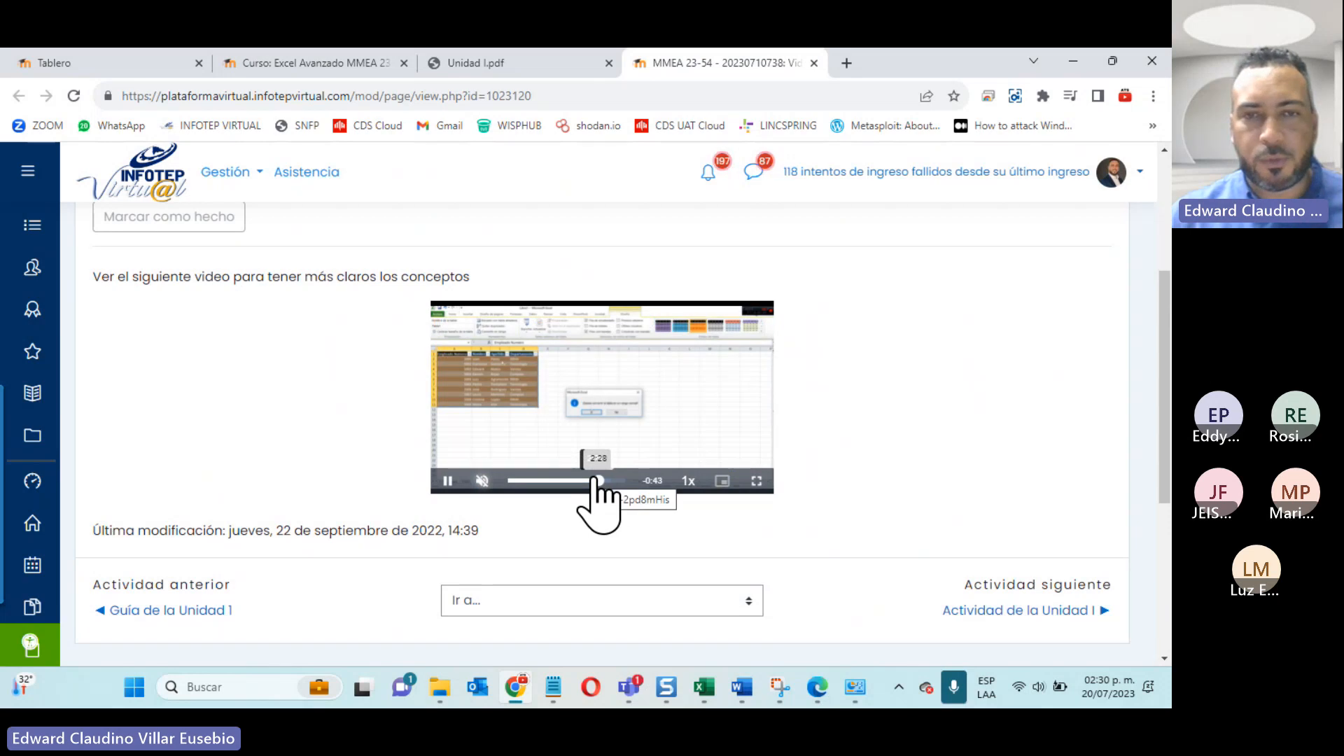
Step: Close the Video Unidad I and Unidad I.pdf tabs, and download and open the Actividad de la Unidad I workbook in Excel
click(814, 63)
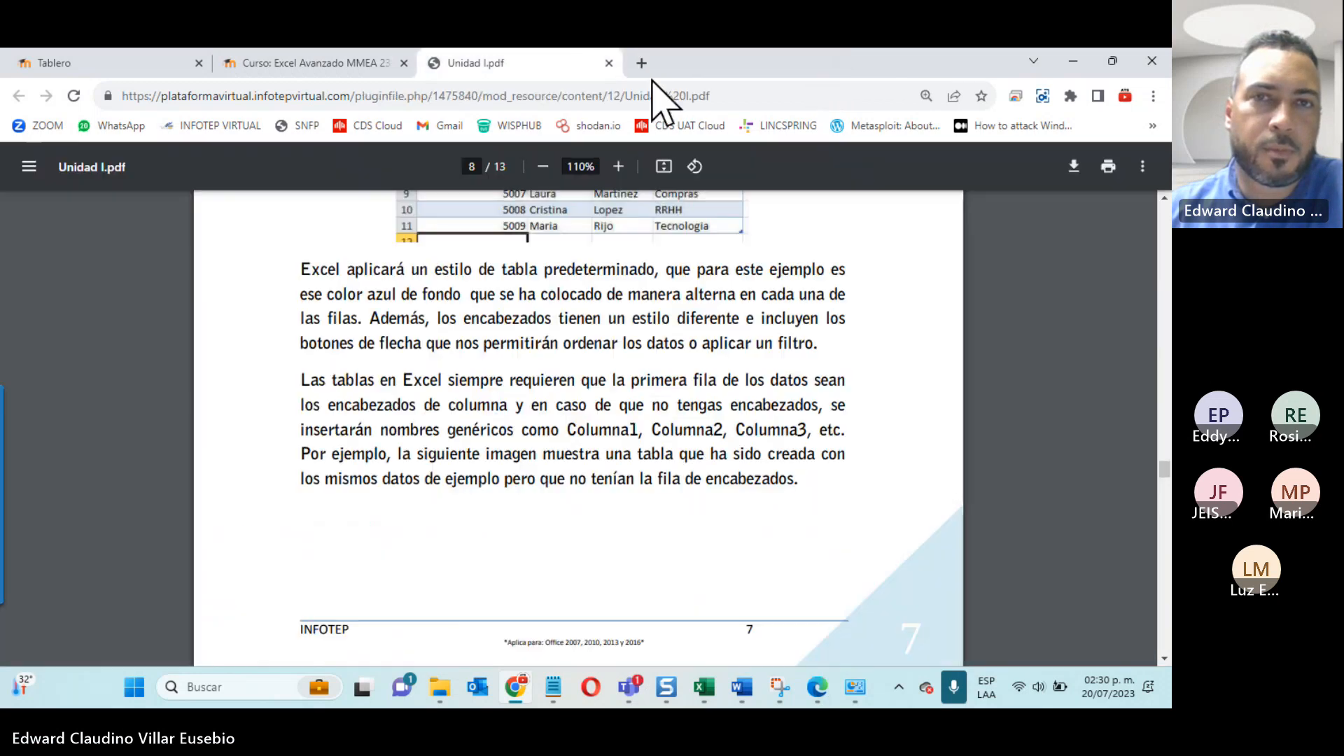
click(608, 63)
click(219, 424)
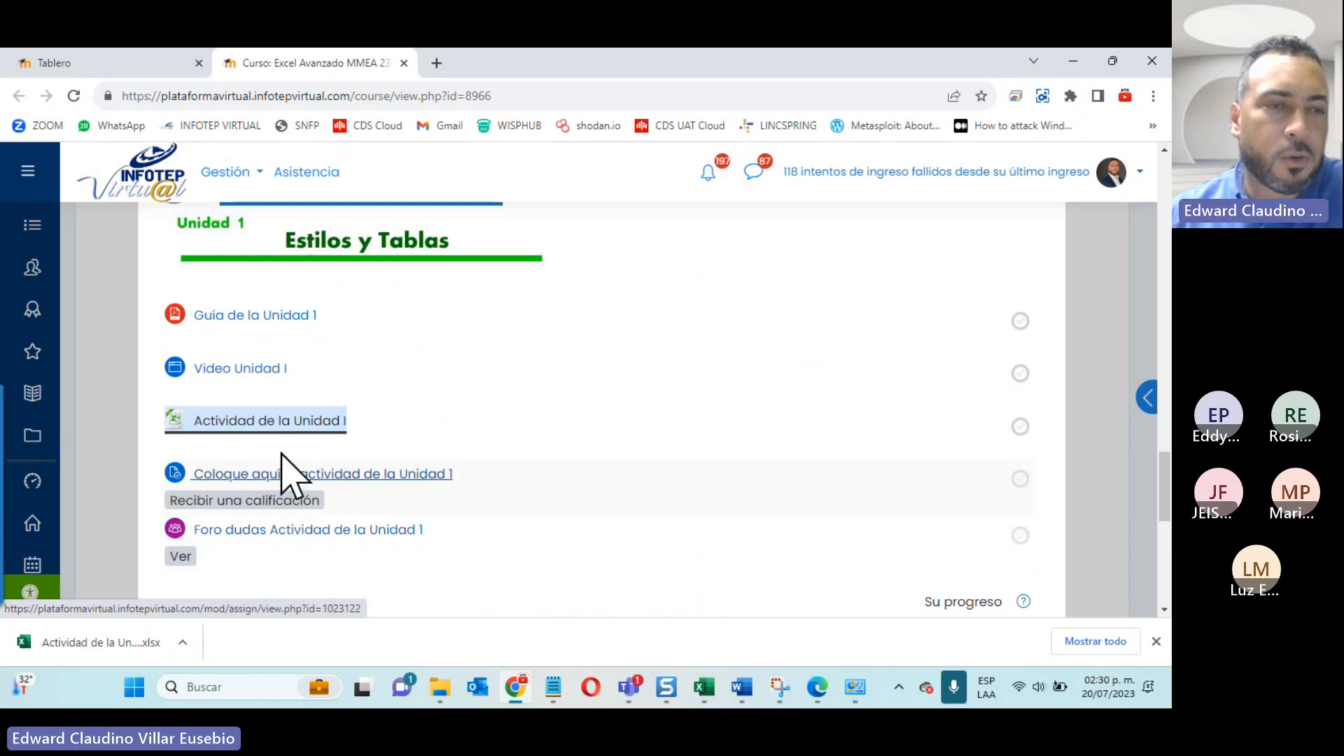
click(71, 634)
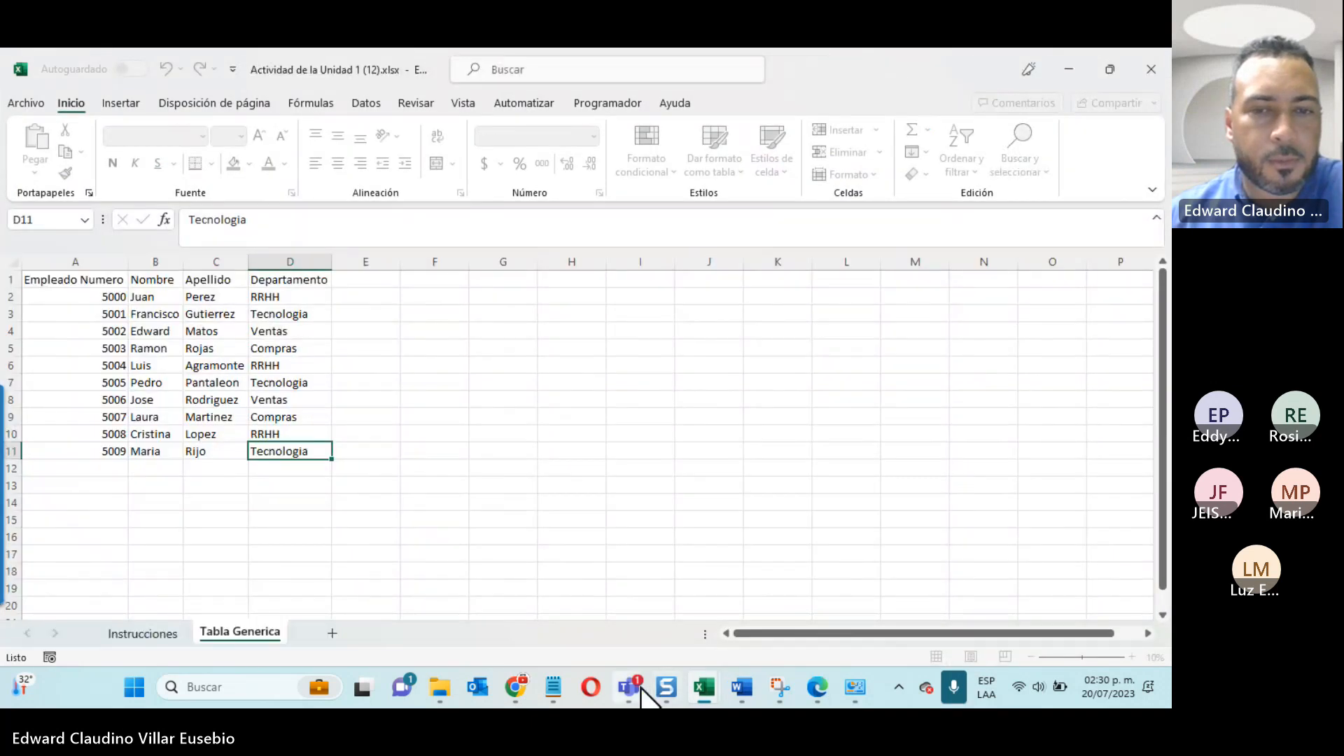
mouse_move(631, 693)
click(661, 522)
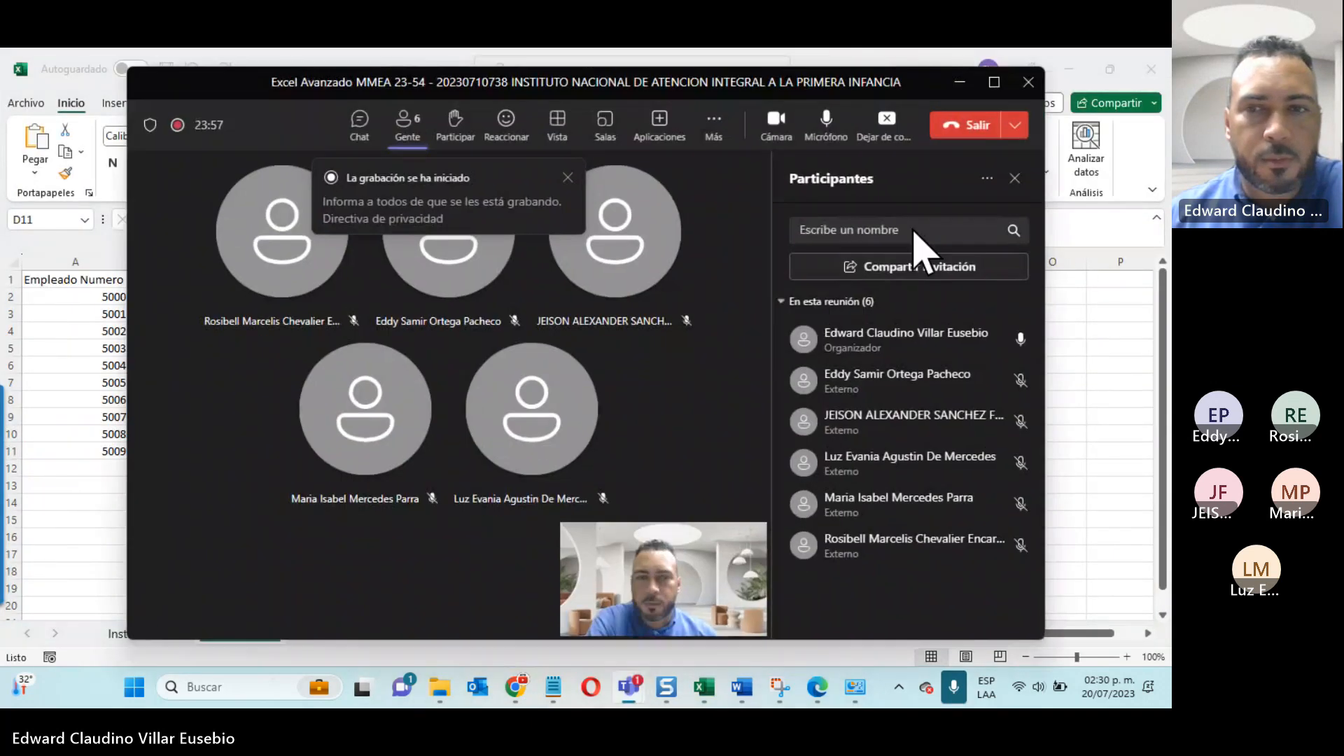
click(960, 81)
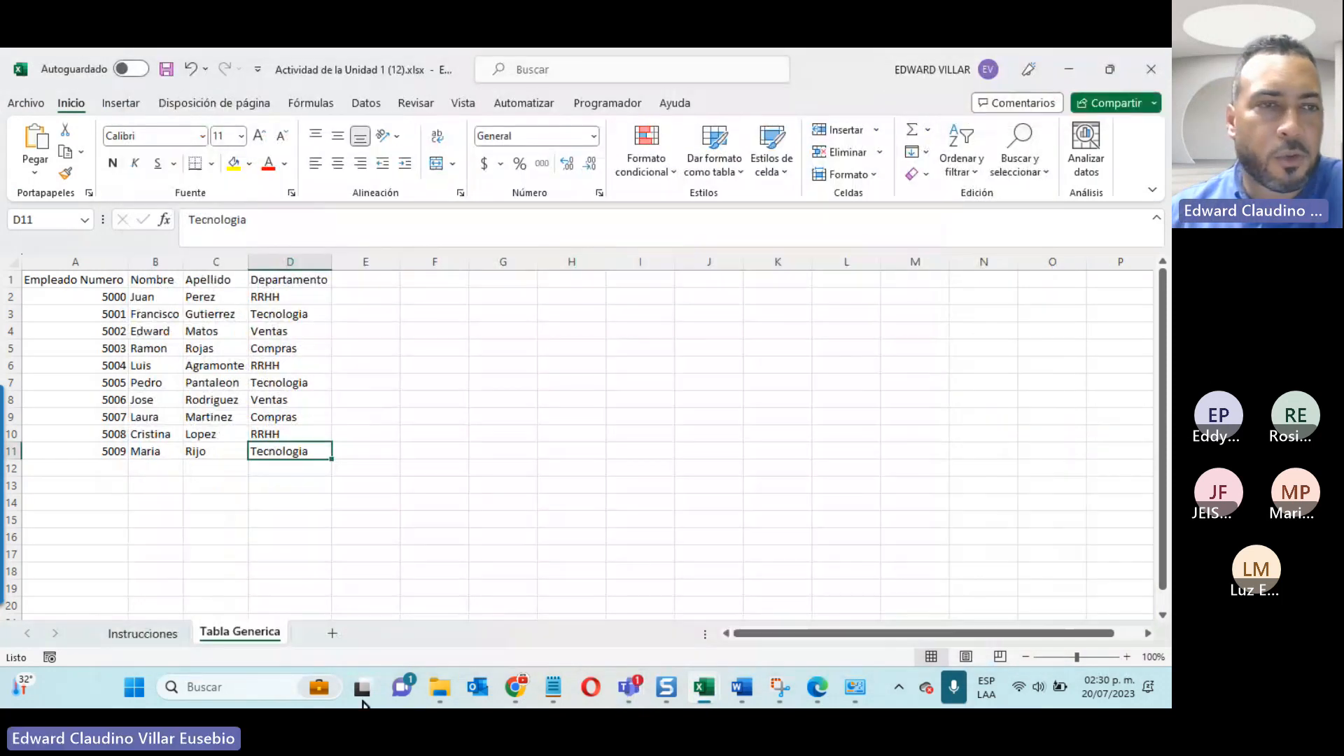
Step: Show the numbered exercise steps on the Instrucciones sheet
mouse_move(440, 687)
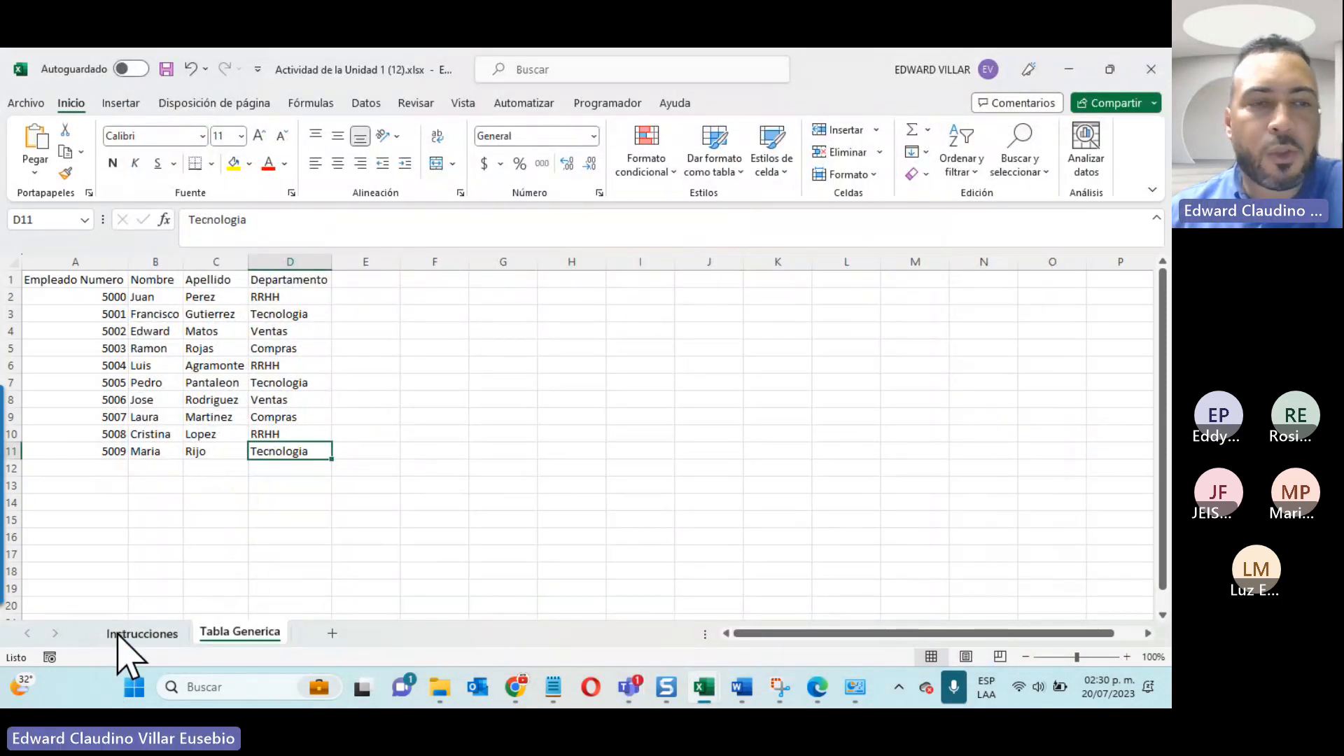
click(125, 634)
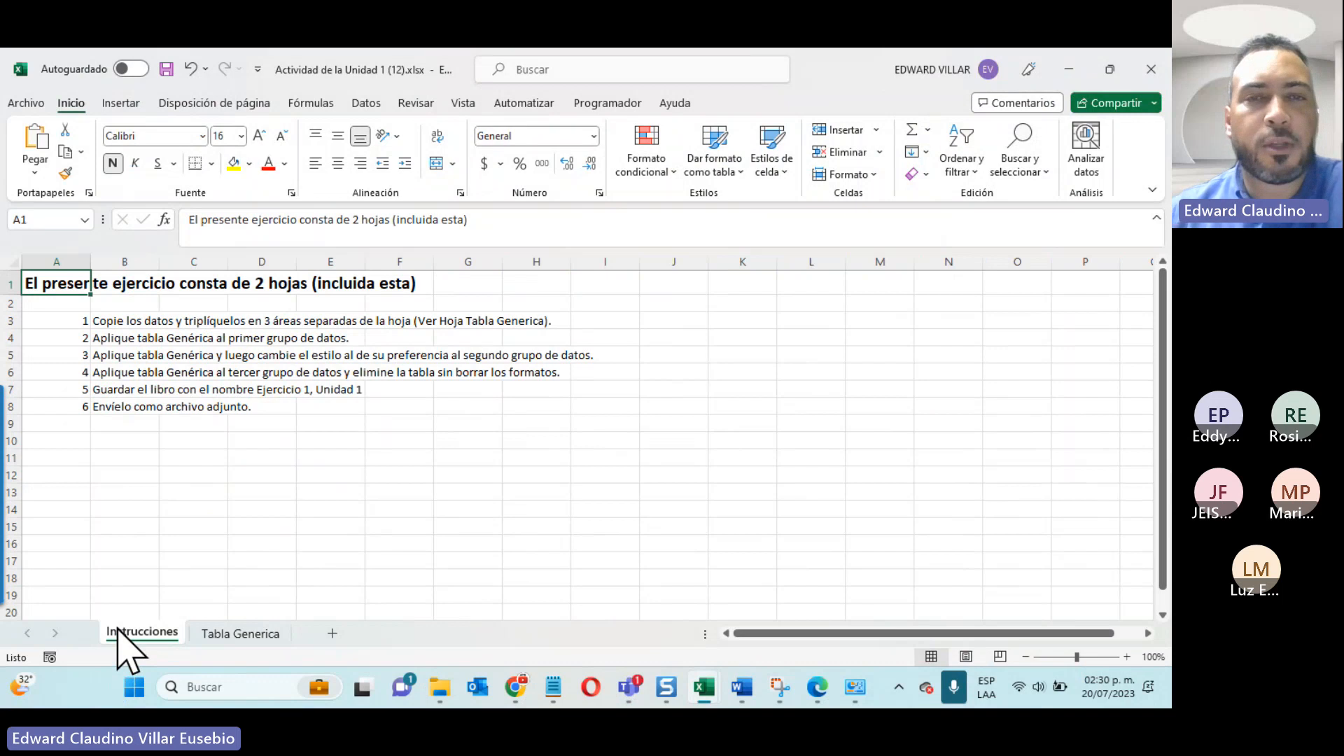
click(1032, 469)
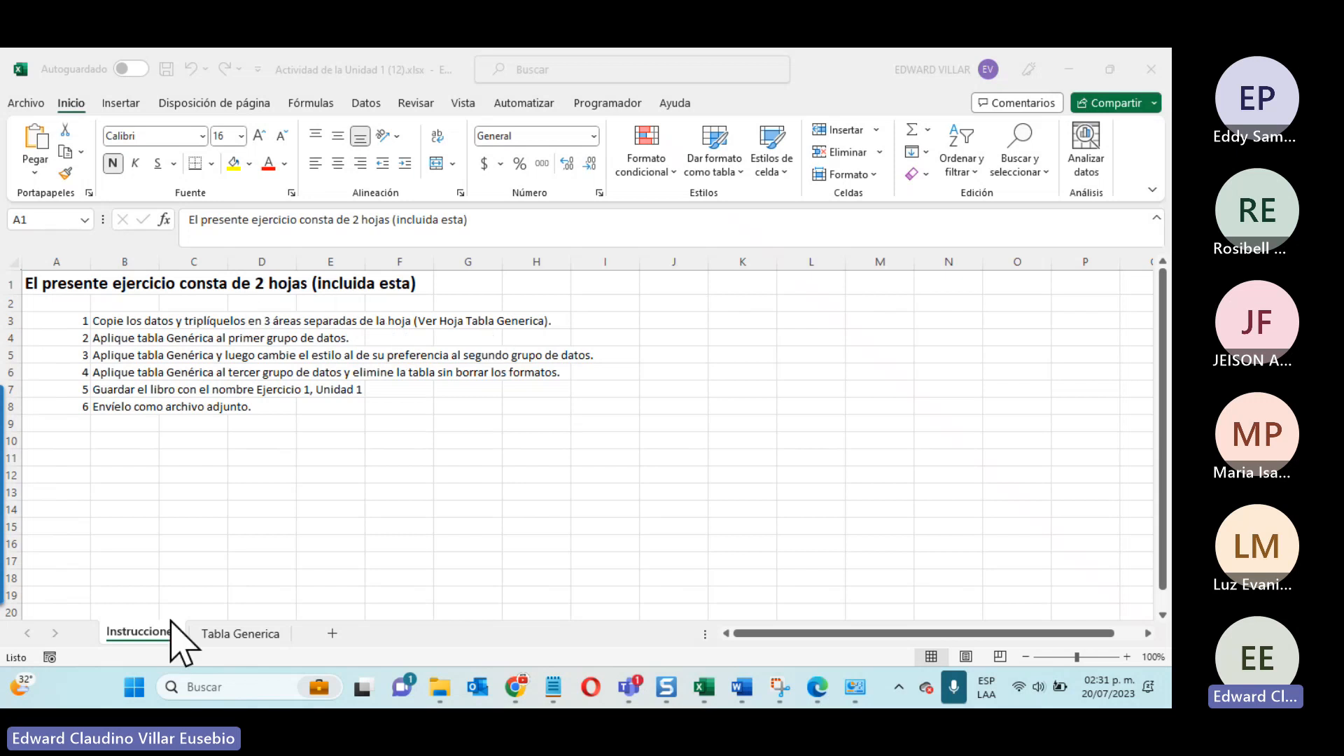
Step: Copy the employee data A1:D11 on the Tabla Generica sheet to F1 and autofit columns F to I
click(235, 634)
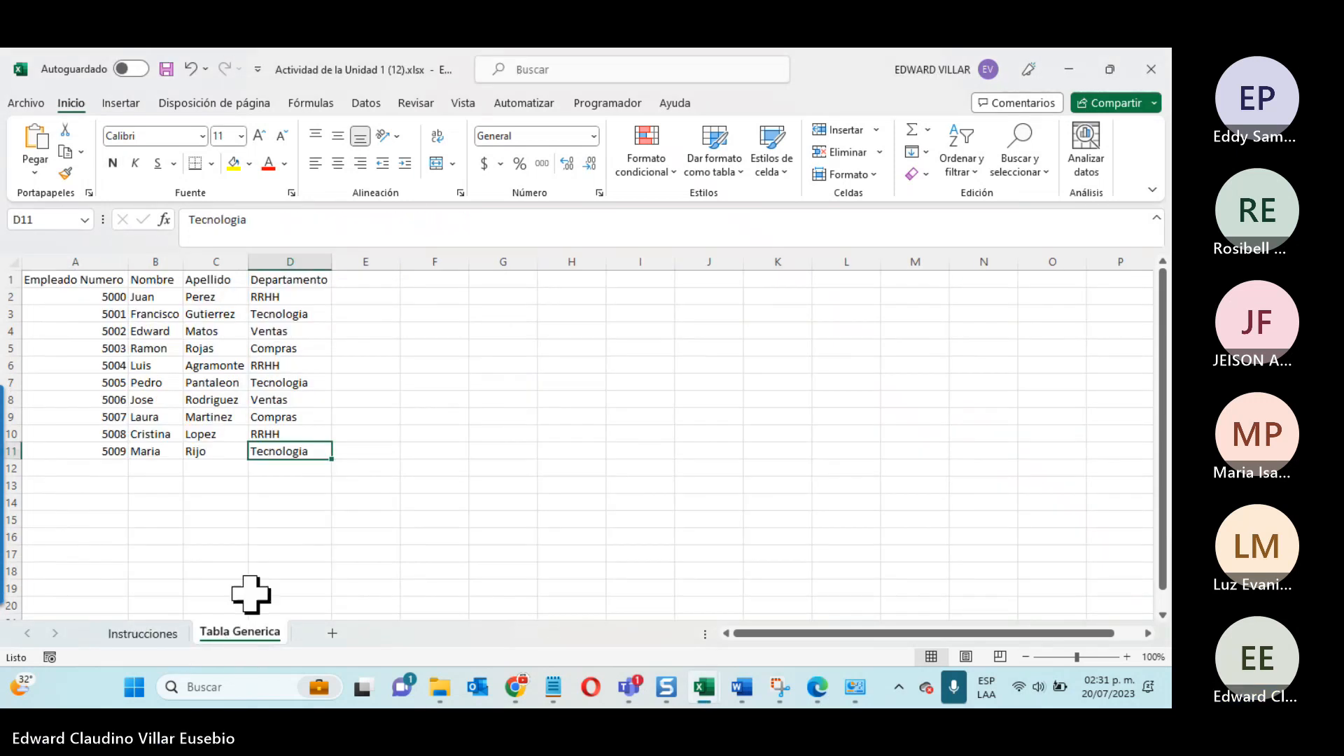
drag(48, 284, 637, 448)
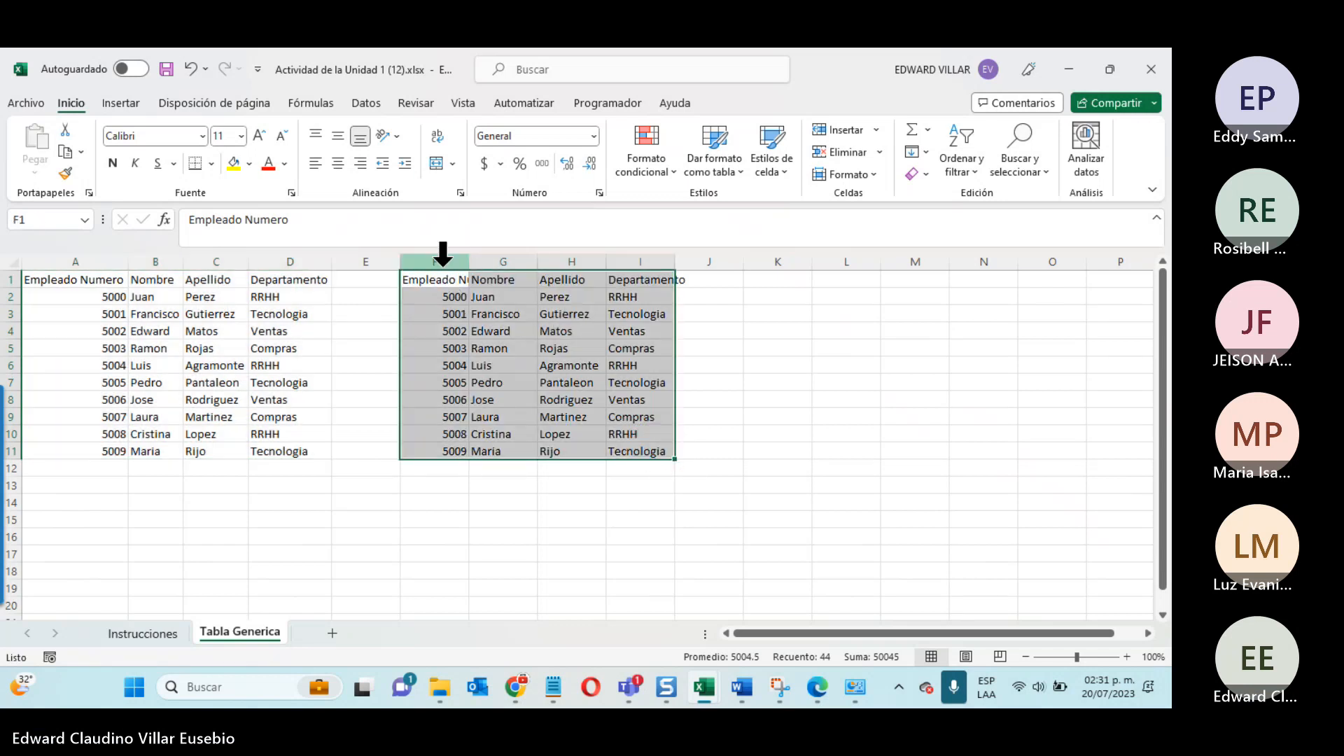
drag(445, 245, 651, 260)
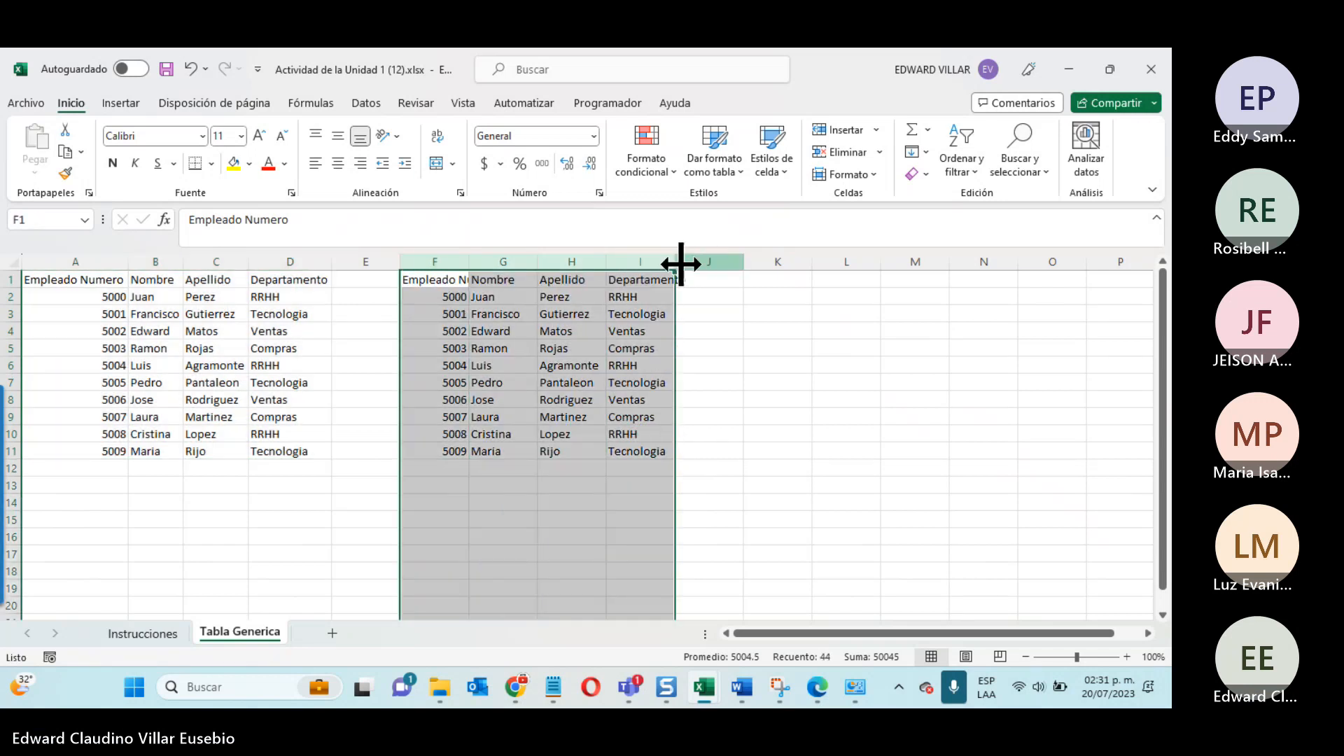
double_click(675, 265)
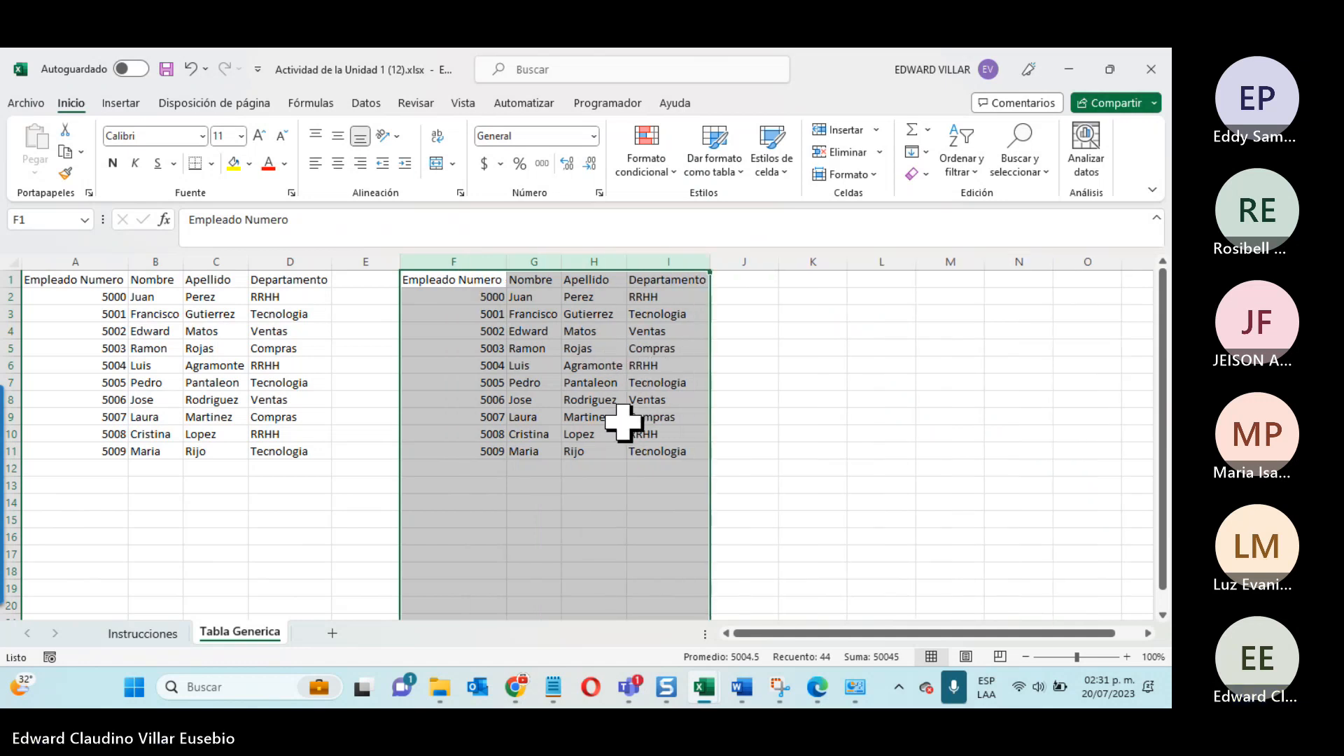
Step: Copy the second data group F1:I11 to a third area starting at K1
drag(452, 279, 651, 447)
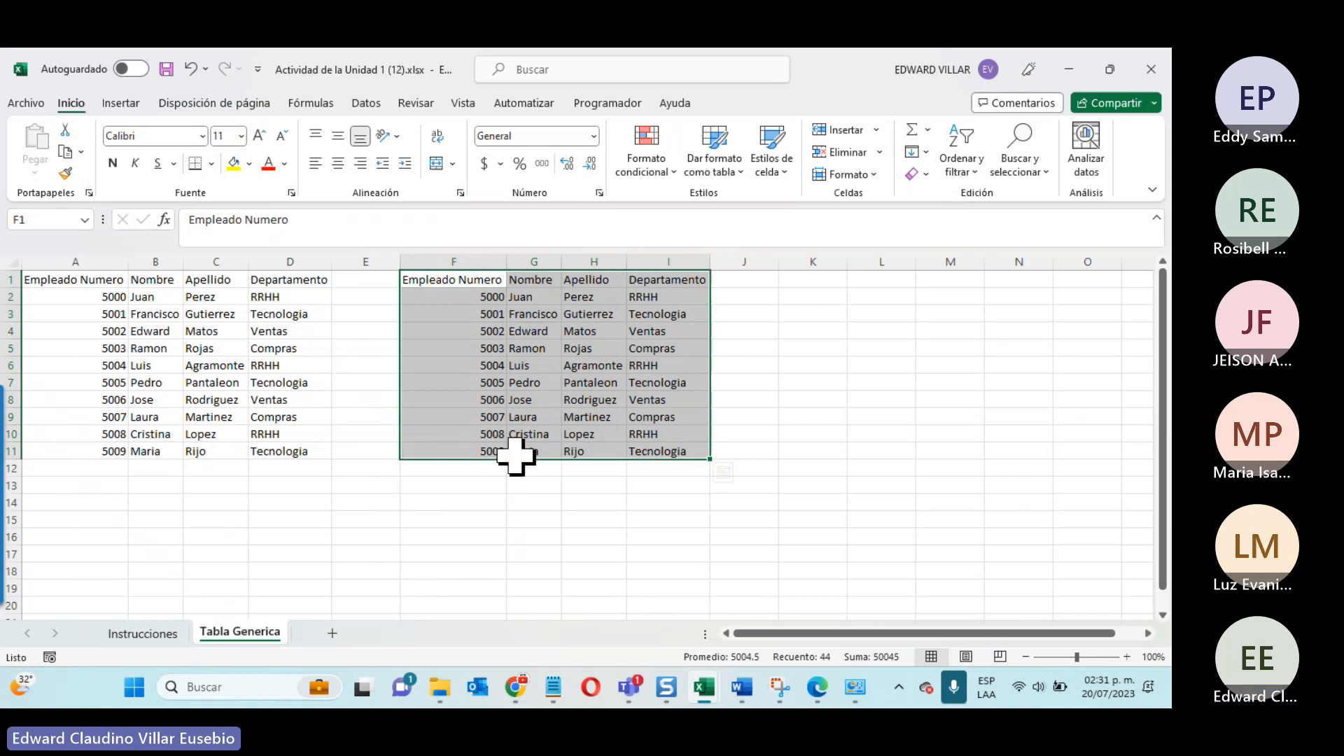
drag(516, 456, 898, 373)
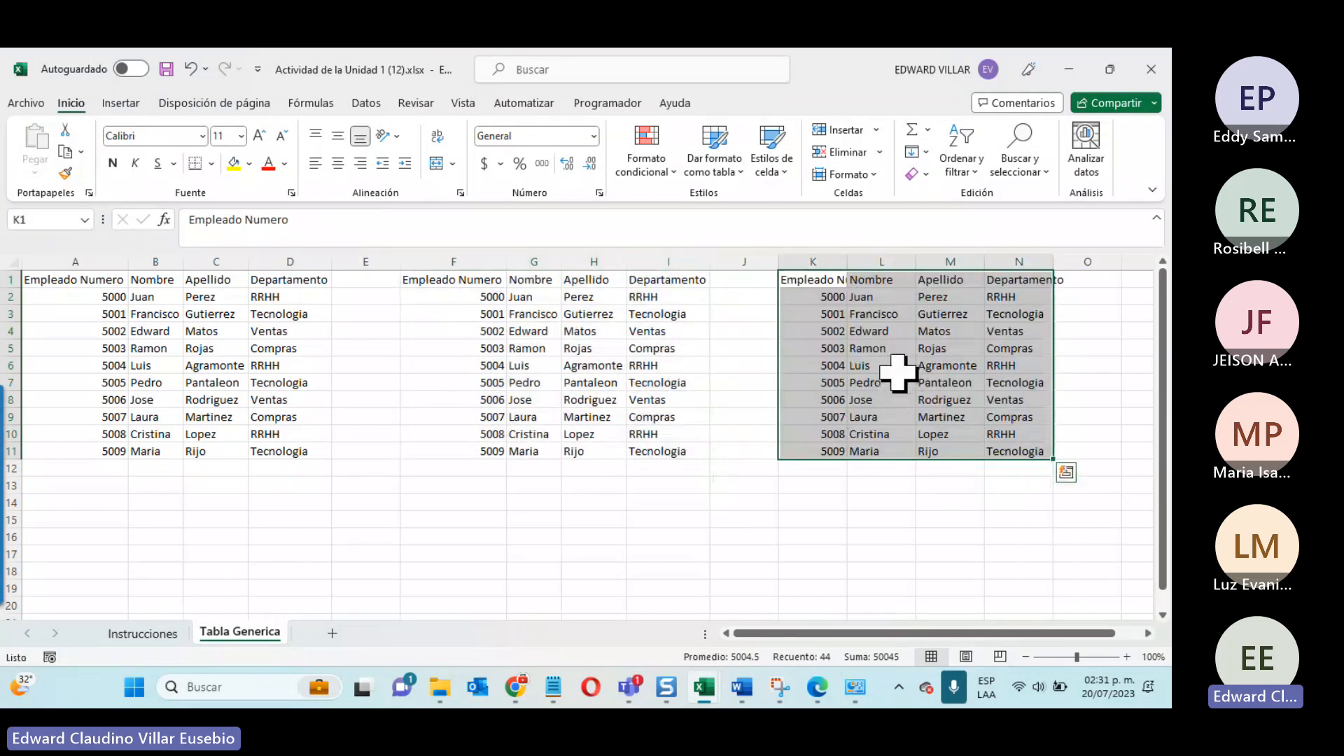
Step: Autofit columns K to N so the third data group's contents fit
drag(812, 261, 1035, 259)
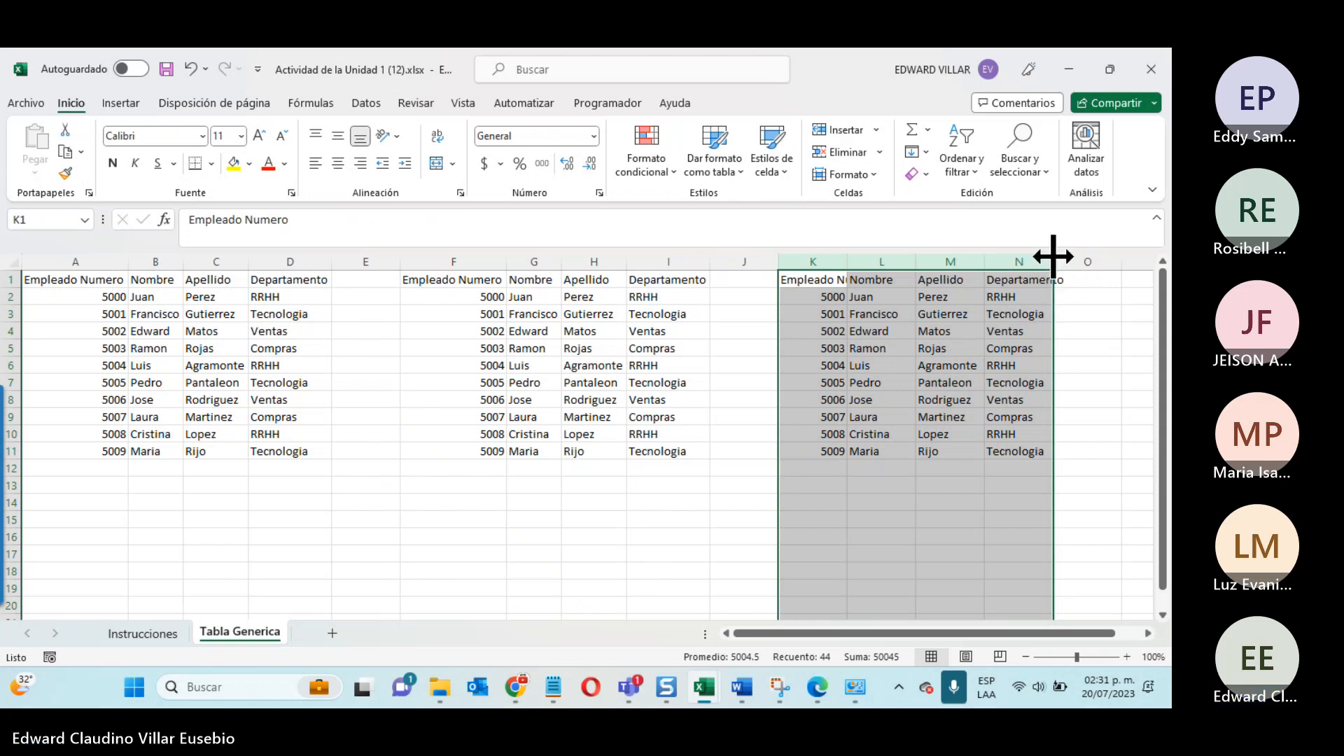
double_click(1053, 257)
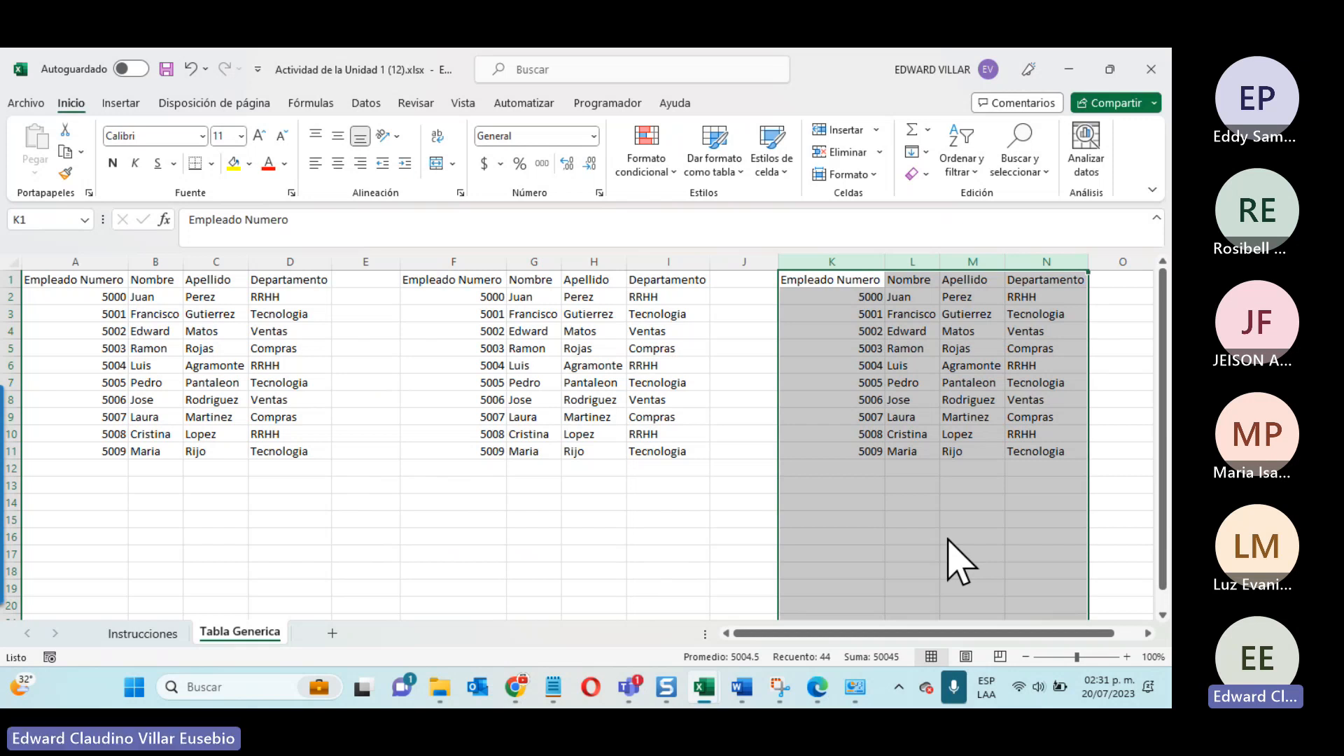
click(1035, 473)
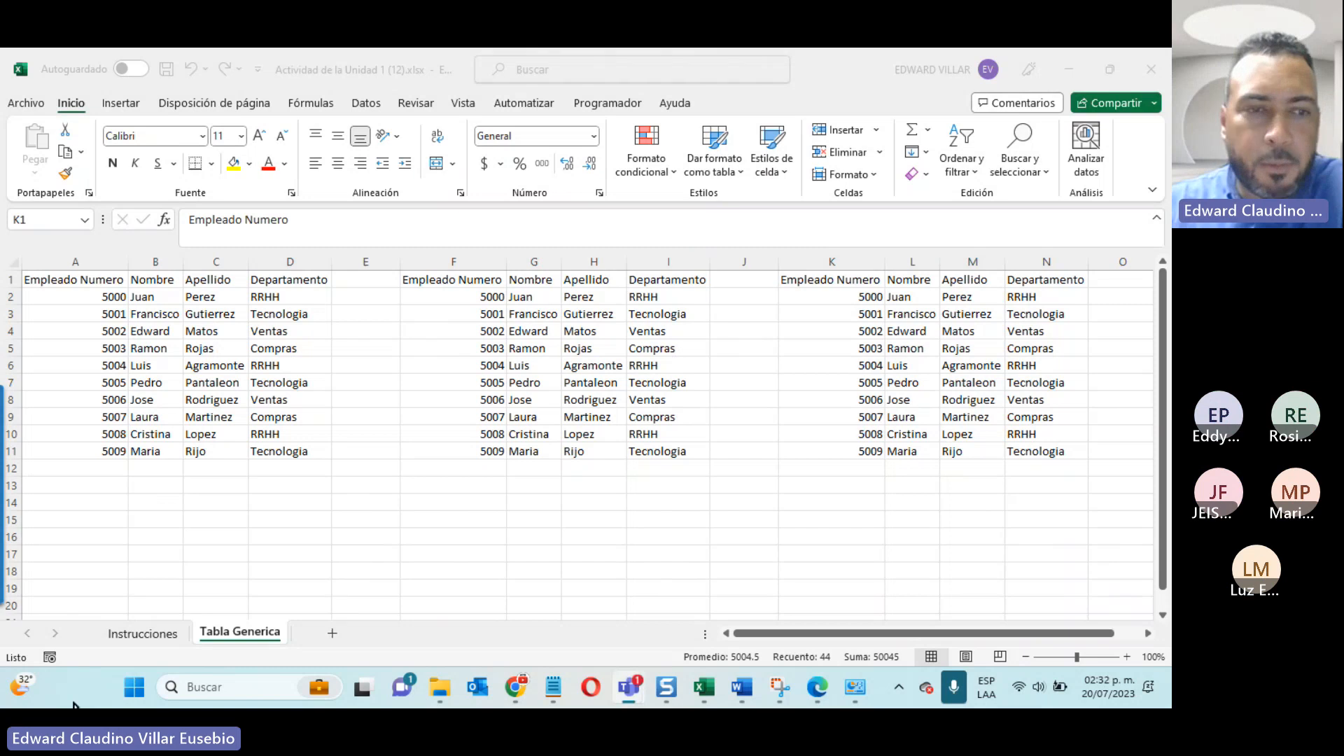
Step: Review the exercise steps on the Instrucciones sheet and return to the Tabla Generica sheet
click(136, 633)
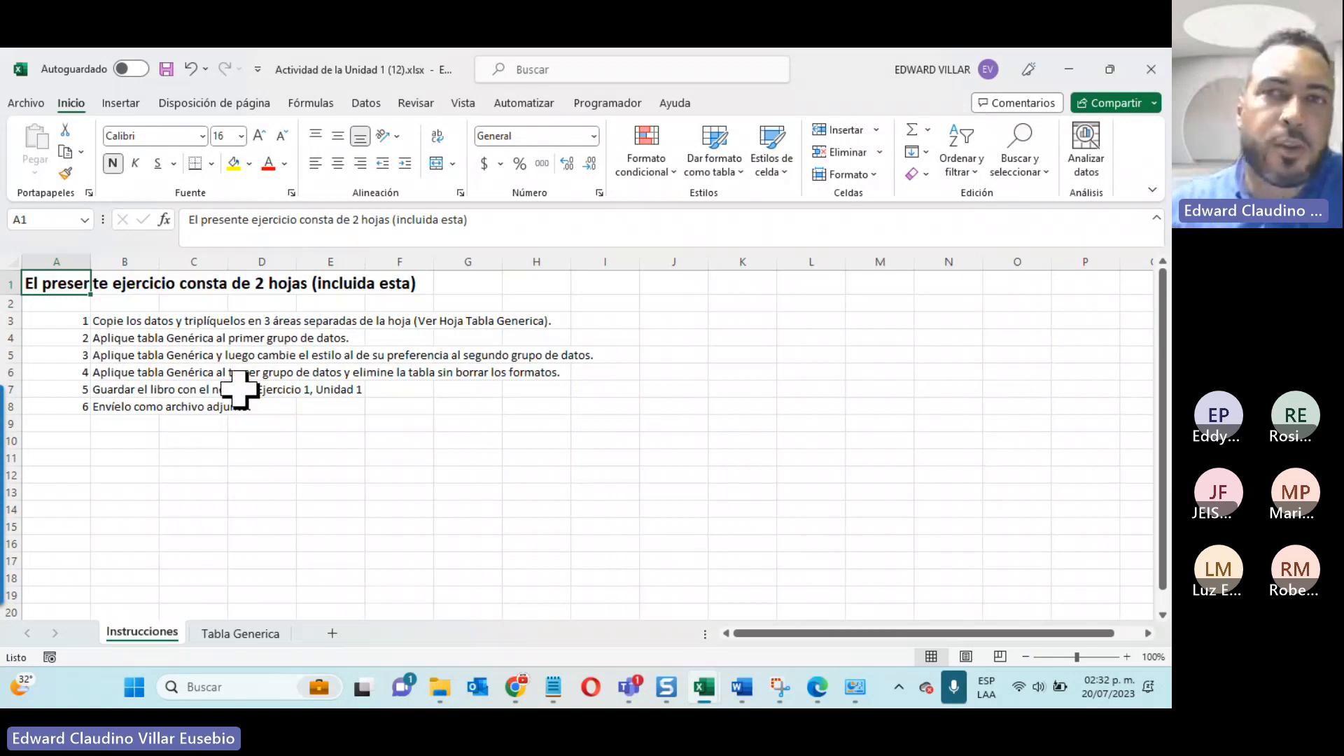
click(872, 70)
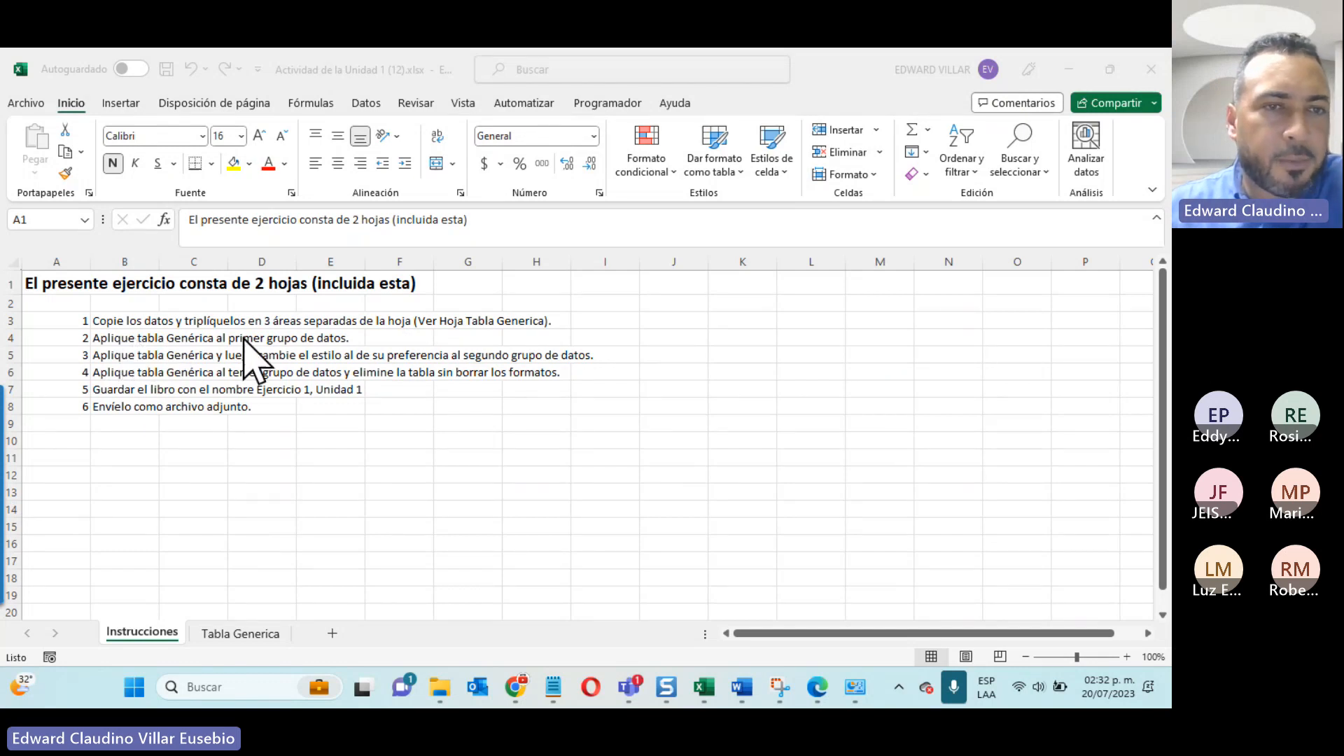
click(275, 636)
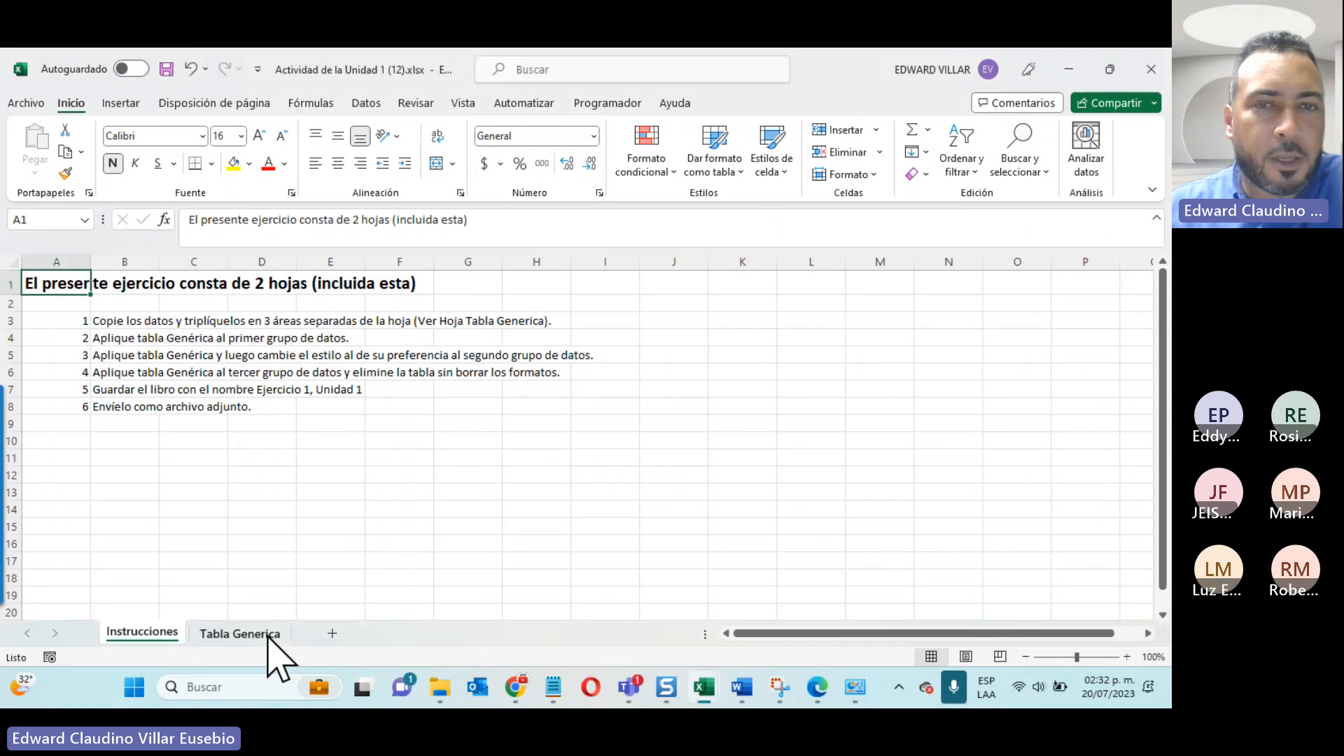
click(268, 634)
click(203, 381)
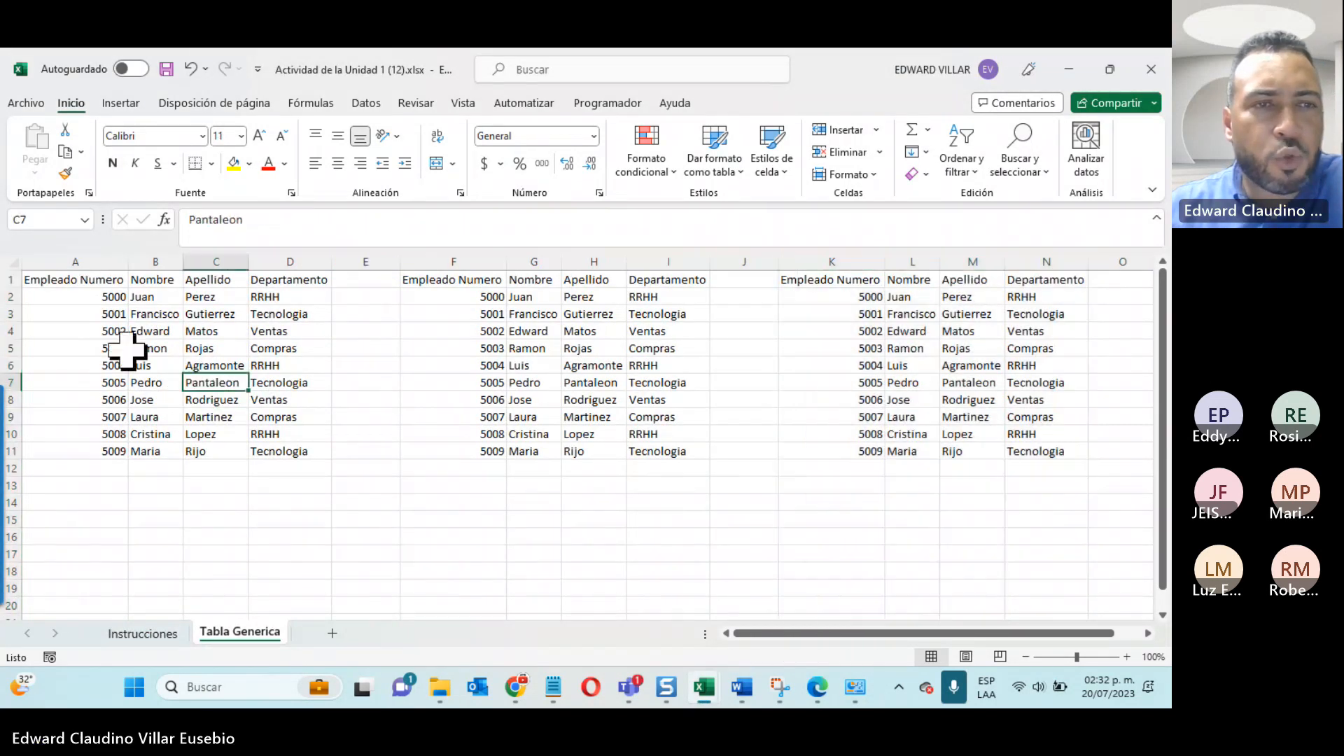
click(117, 348)
click(155, 314)
click(238, 348)
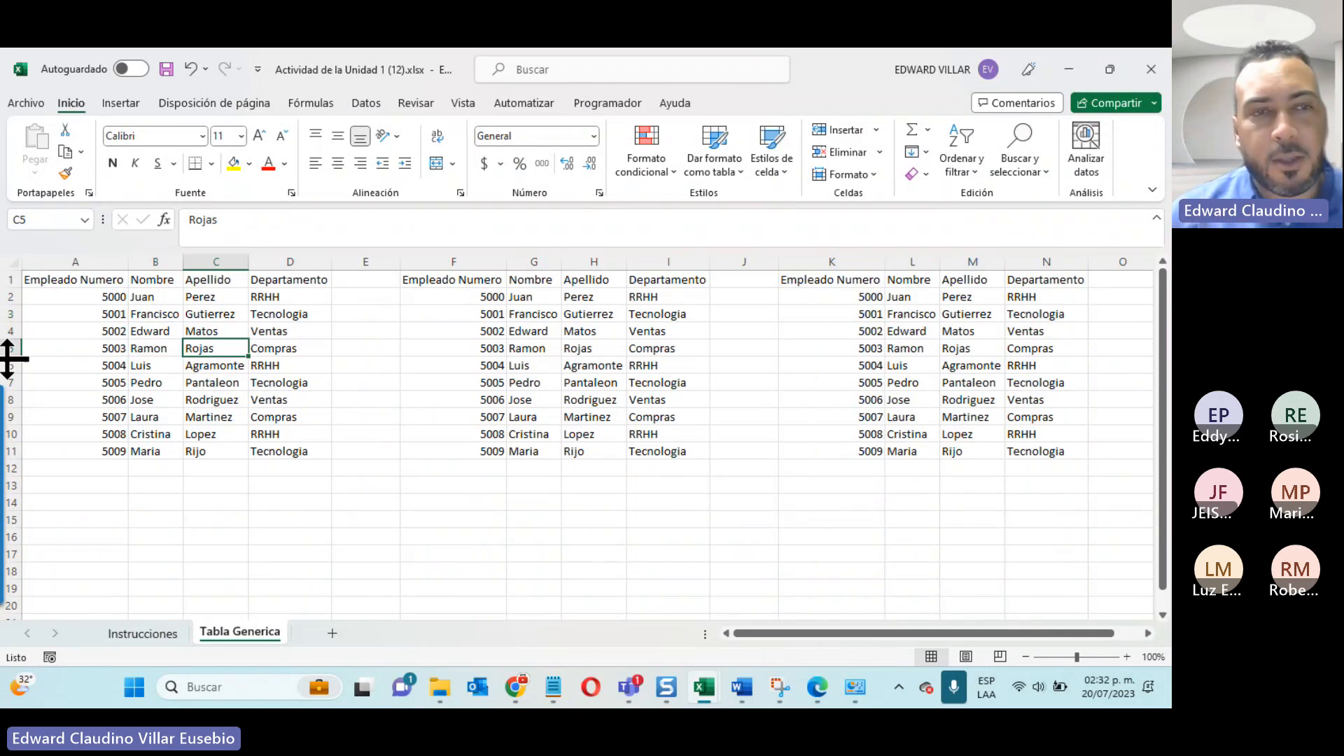
drag(82, 279, 268, 446)
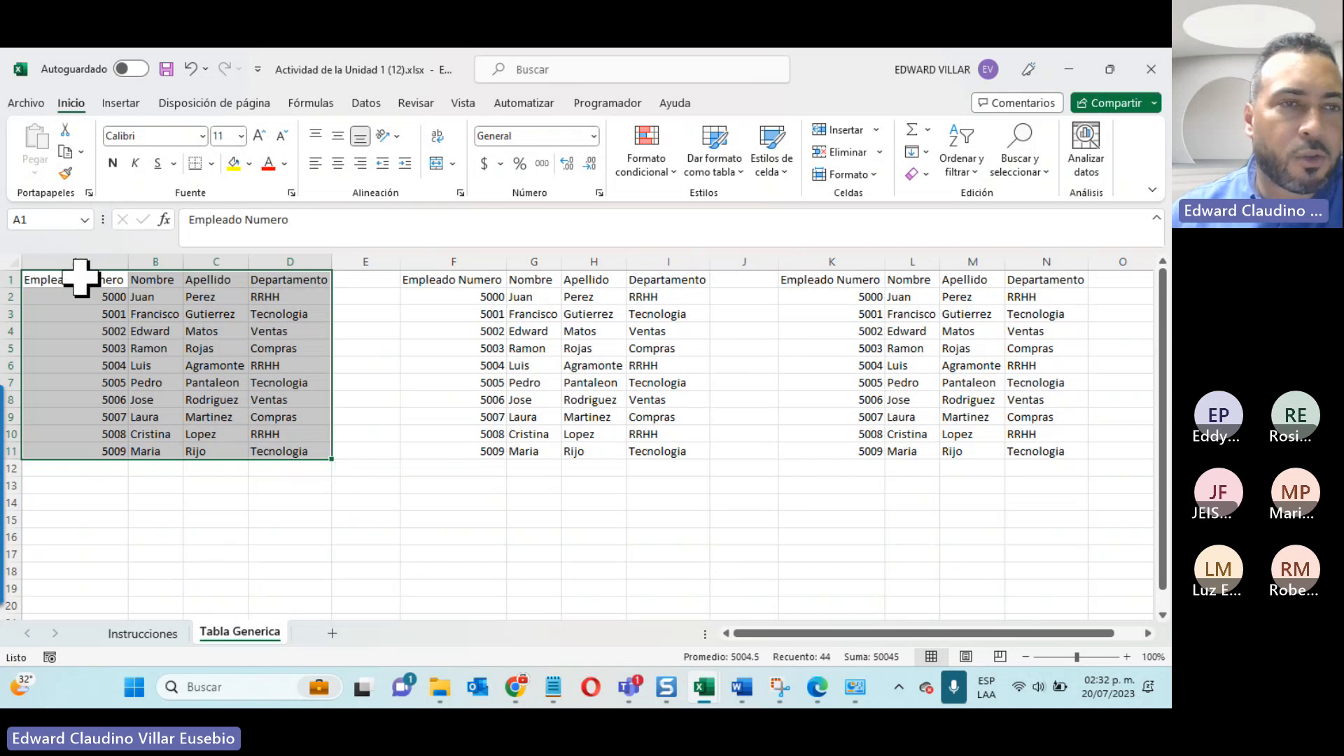
drag(81, 276, 364, 588)
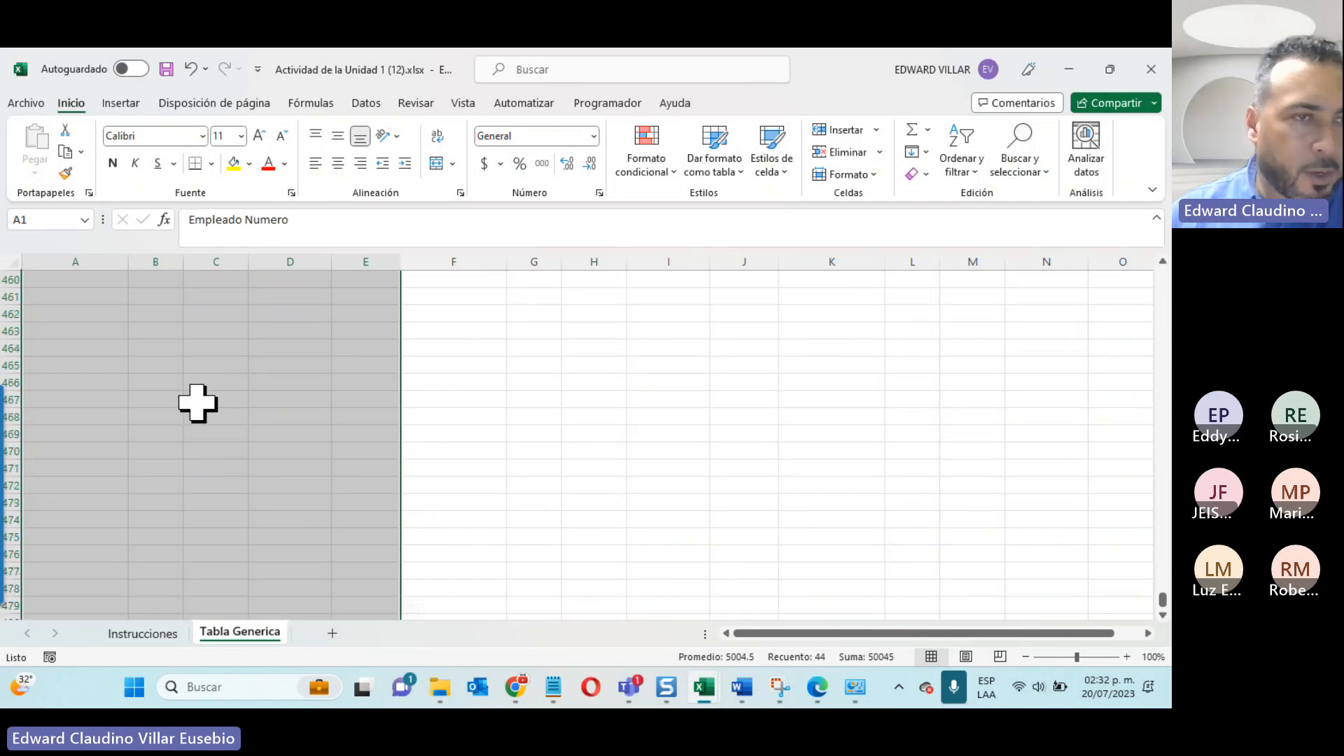
scroll(193, 410, up, 20)
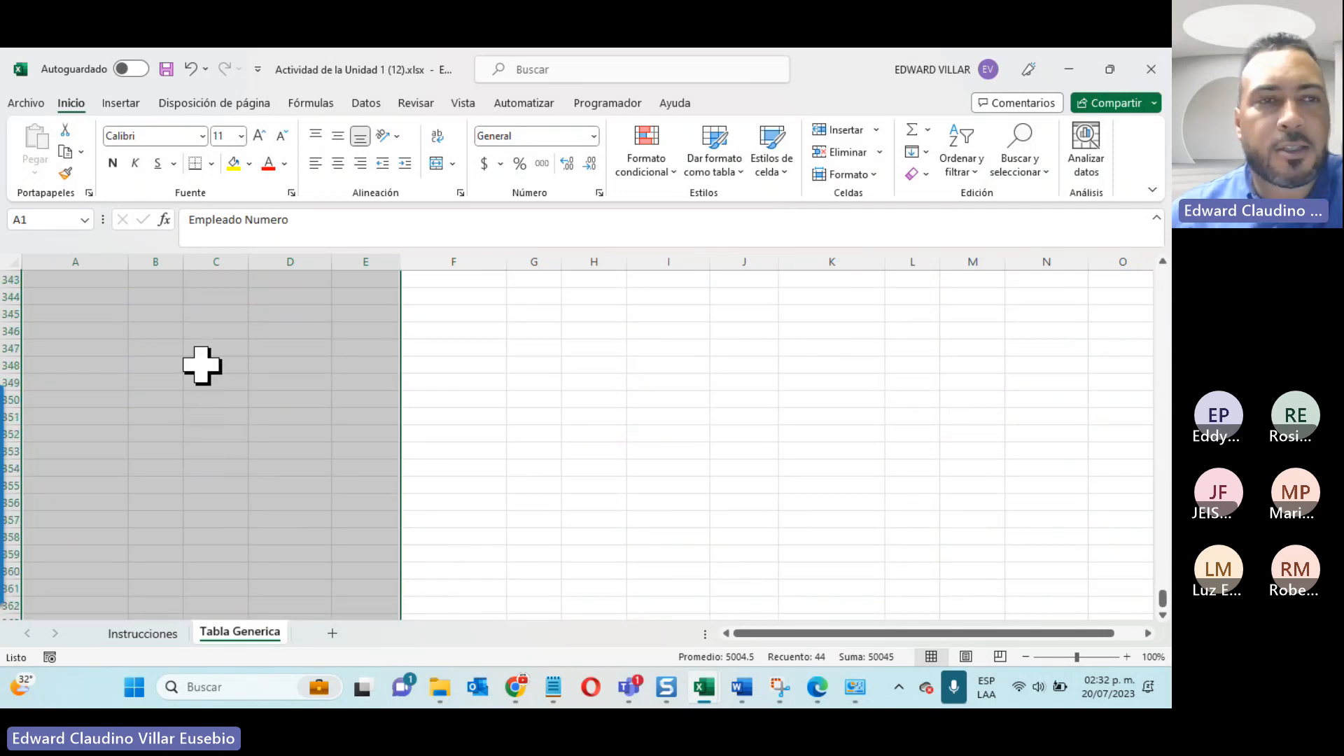
drag(210, 378, 218, 56)
click(212, 383)
Step: Format the first data group A1:D11 as a table with headers, using the blue style from the Oscuro group
click(133, 352)
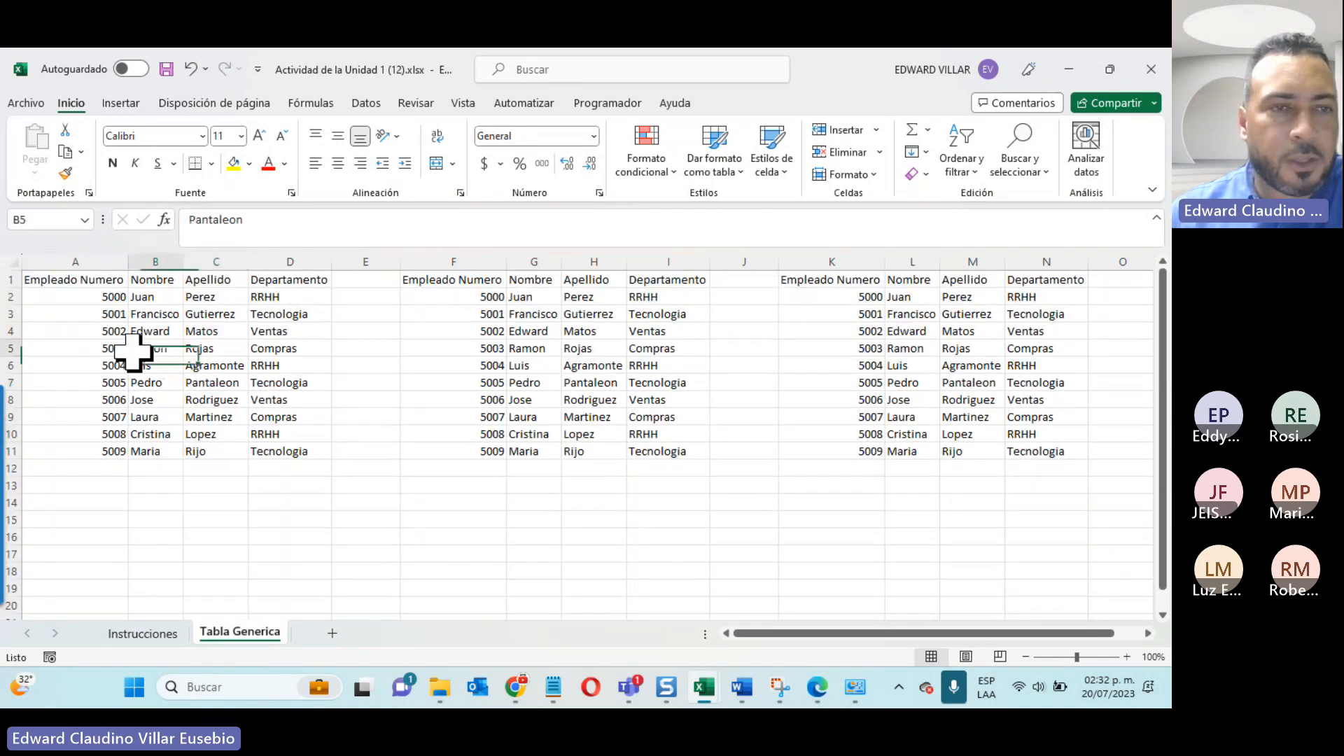
click(738, 168)
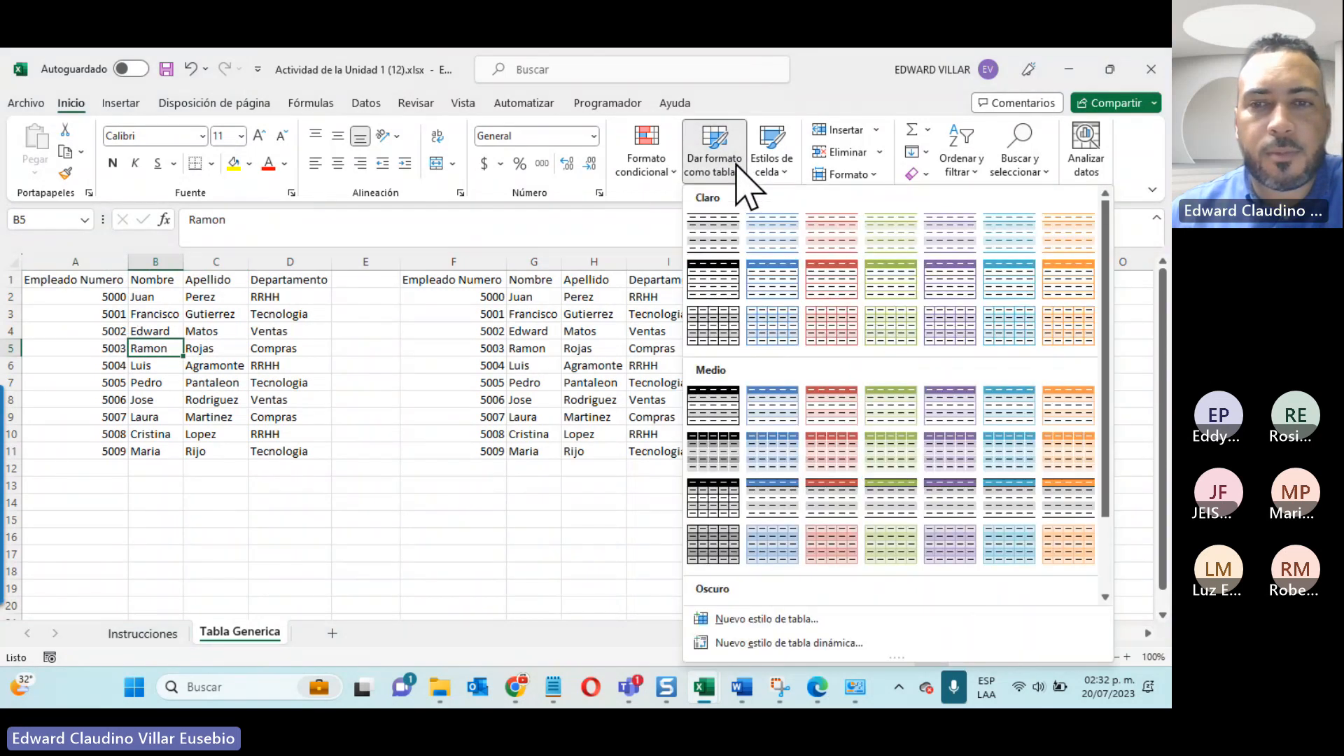
scroll(849, 357, down, 2)
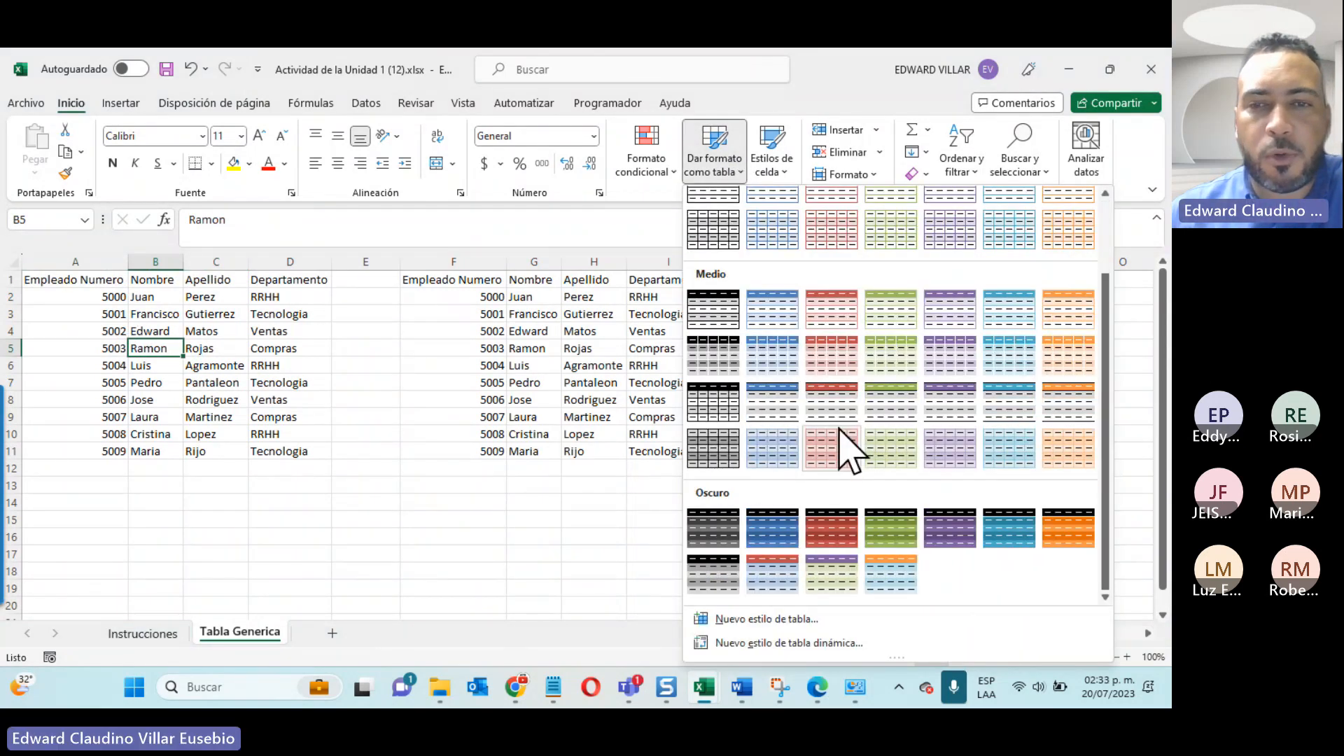
click(772, 528)
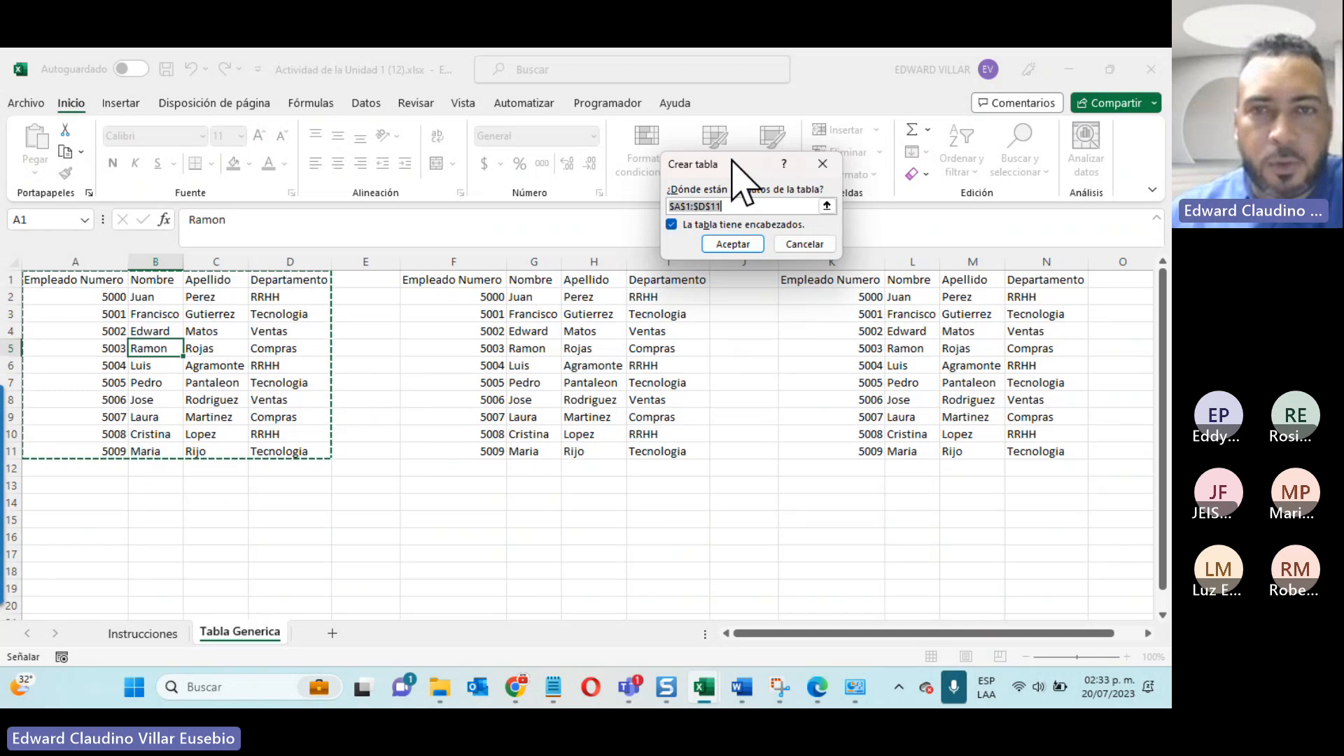
click(721, 242)
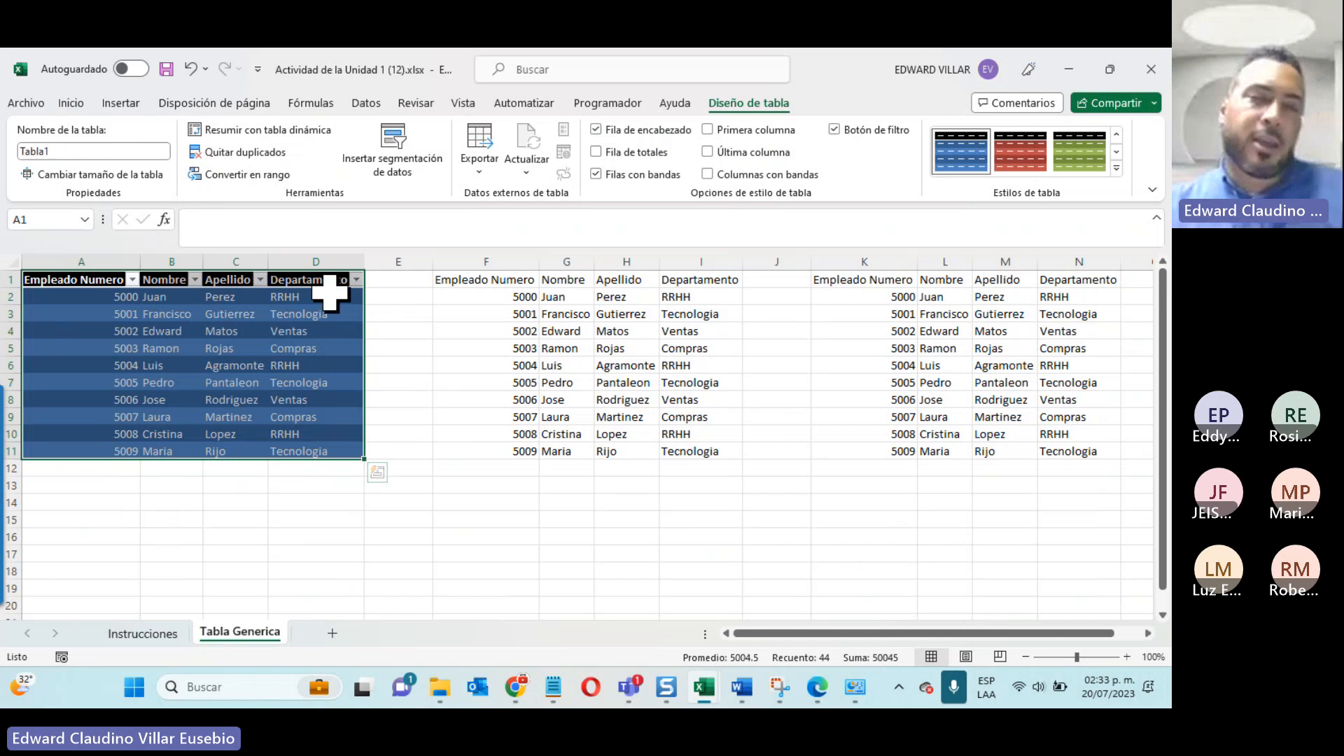
Step: Compare the commands offered for cells outside and inside the first table, and examine its table design options
click(71, 102)
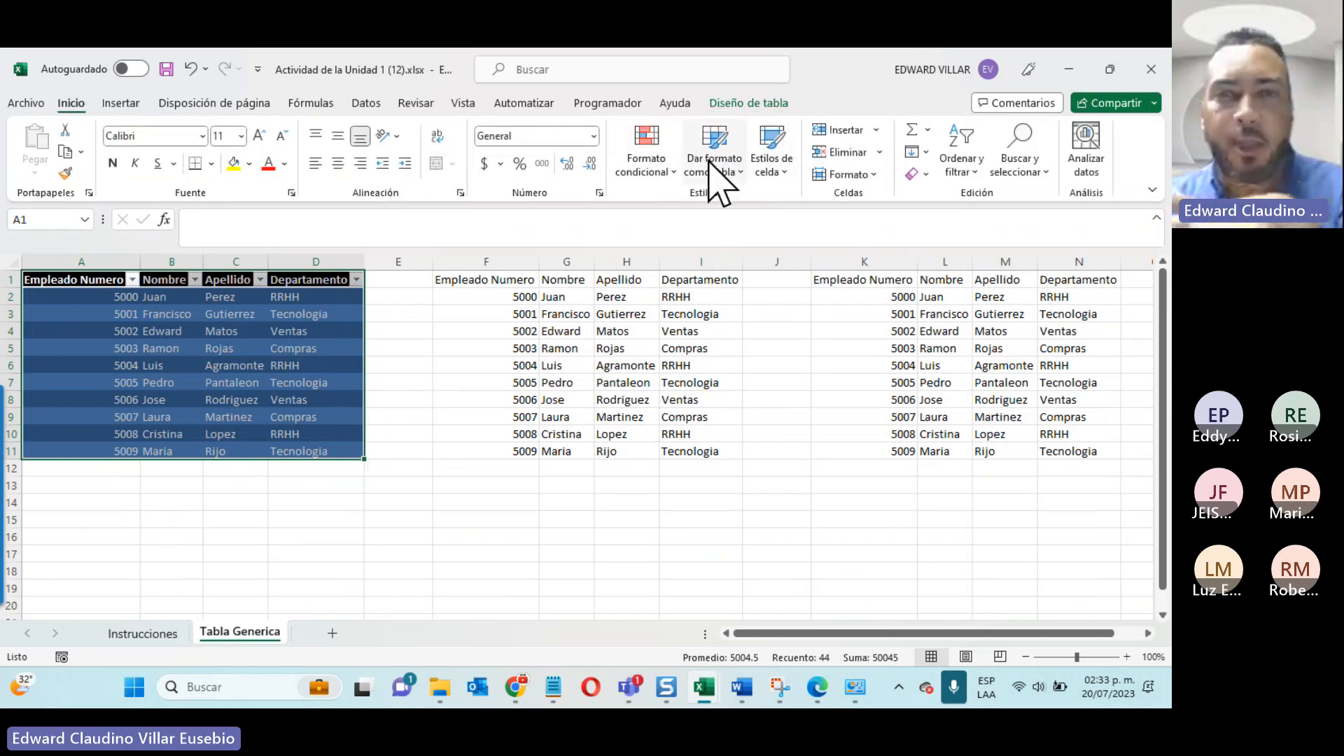
click(118, 104)
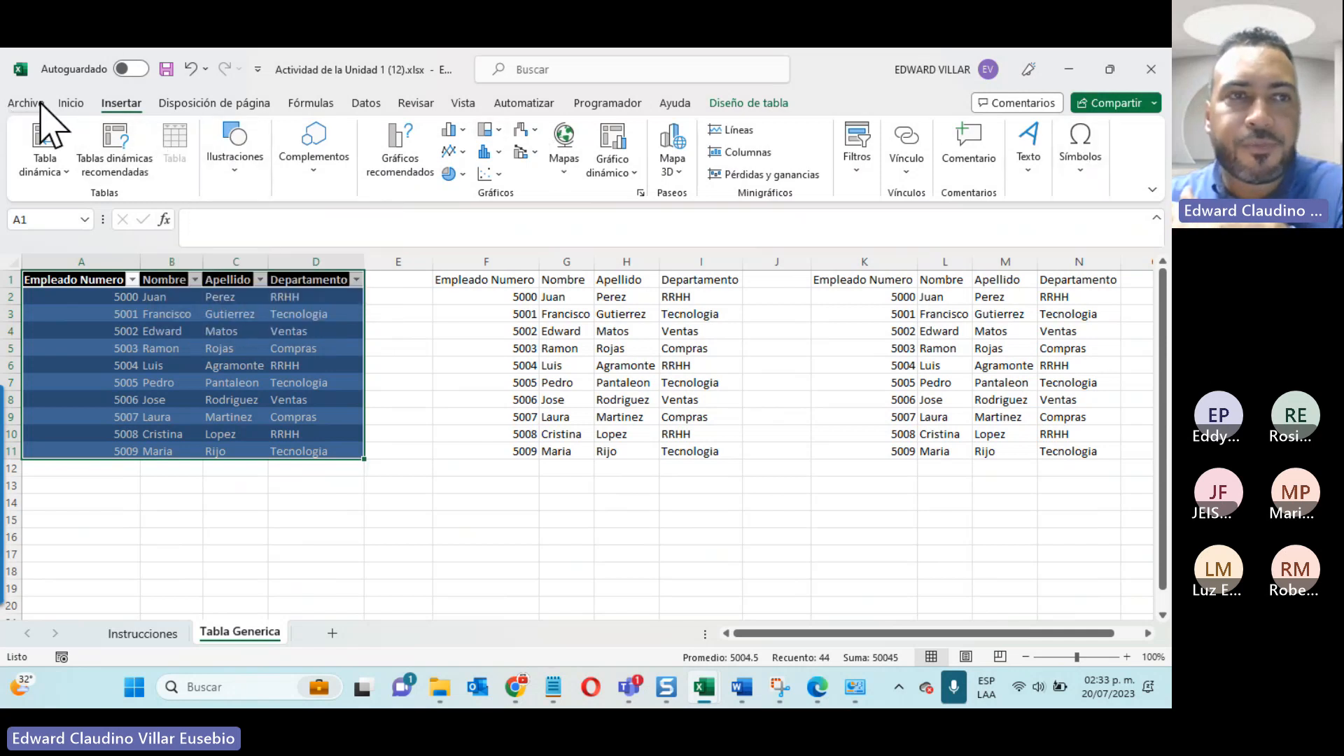
click(70, 103)
click(366, 524)
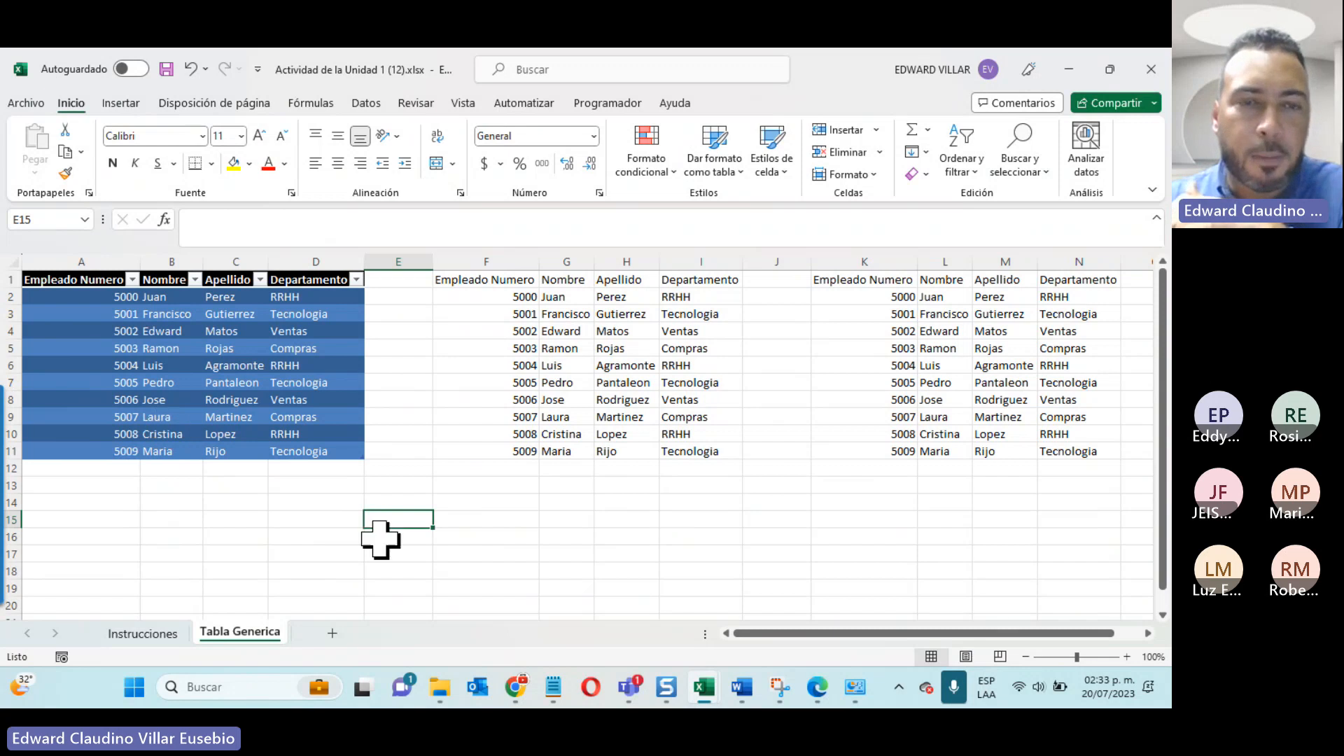
click(452, 533)
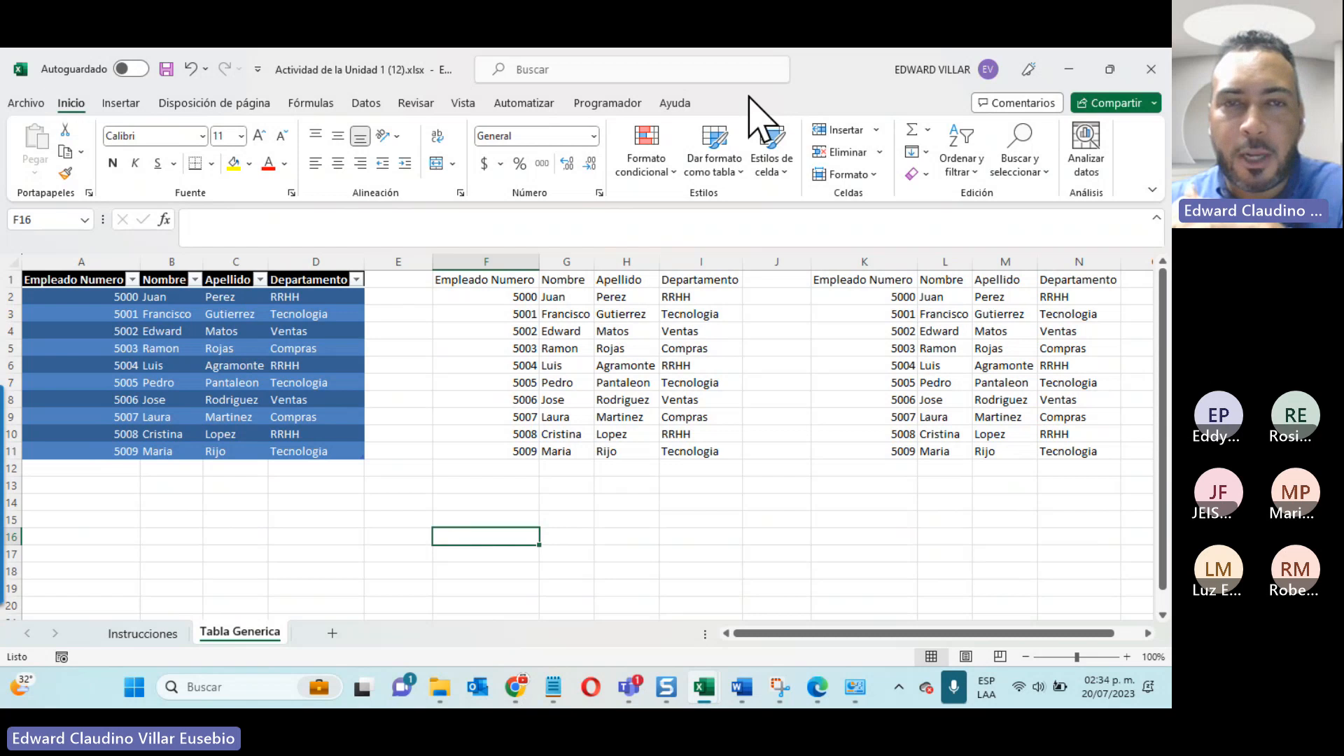
click(68, 327)
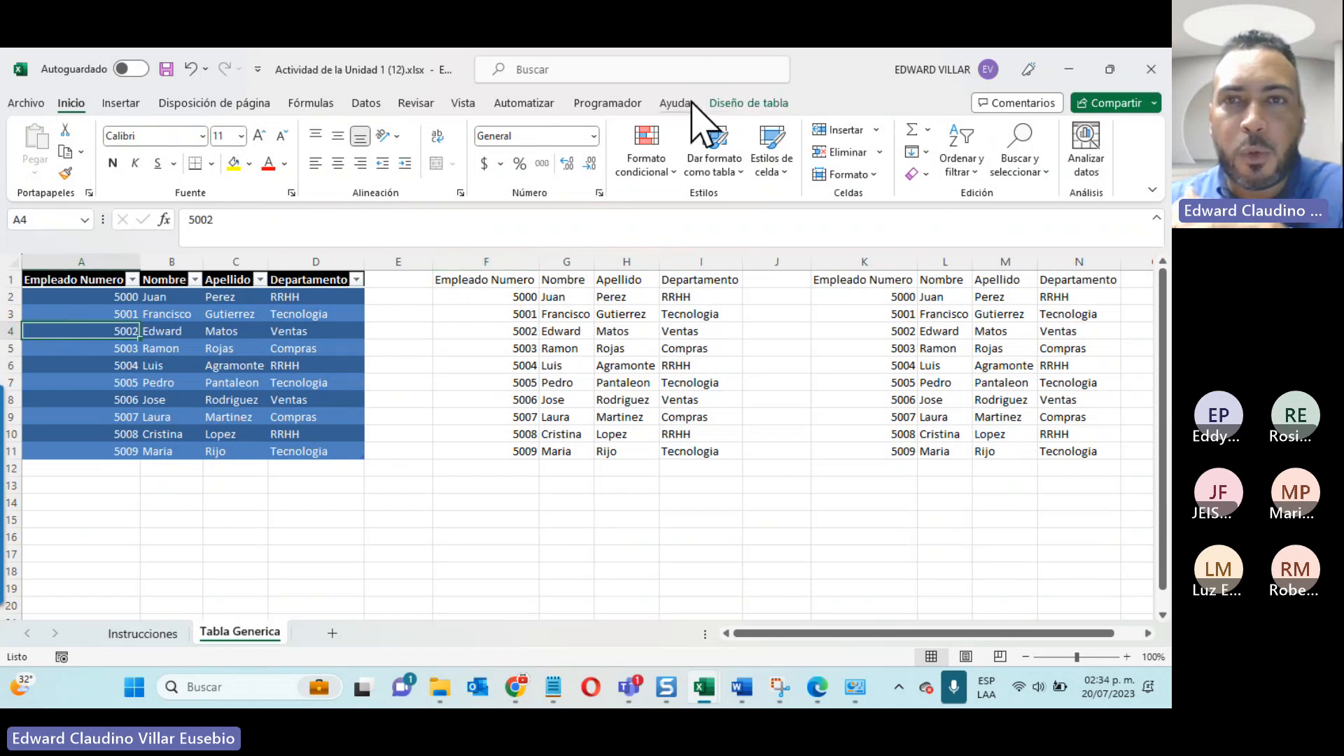
click(754, 103)
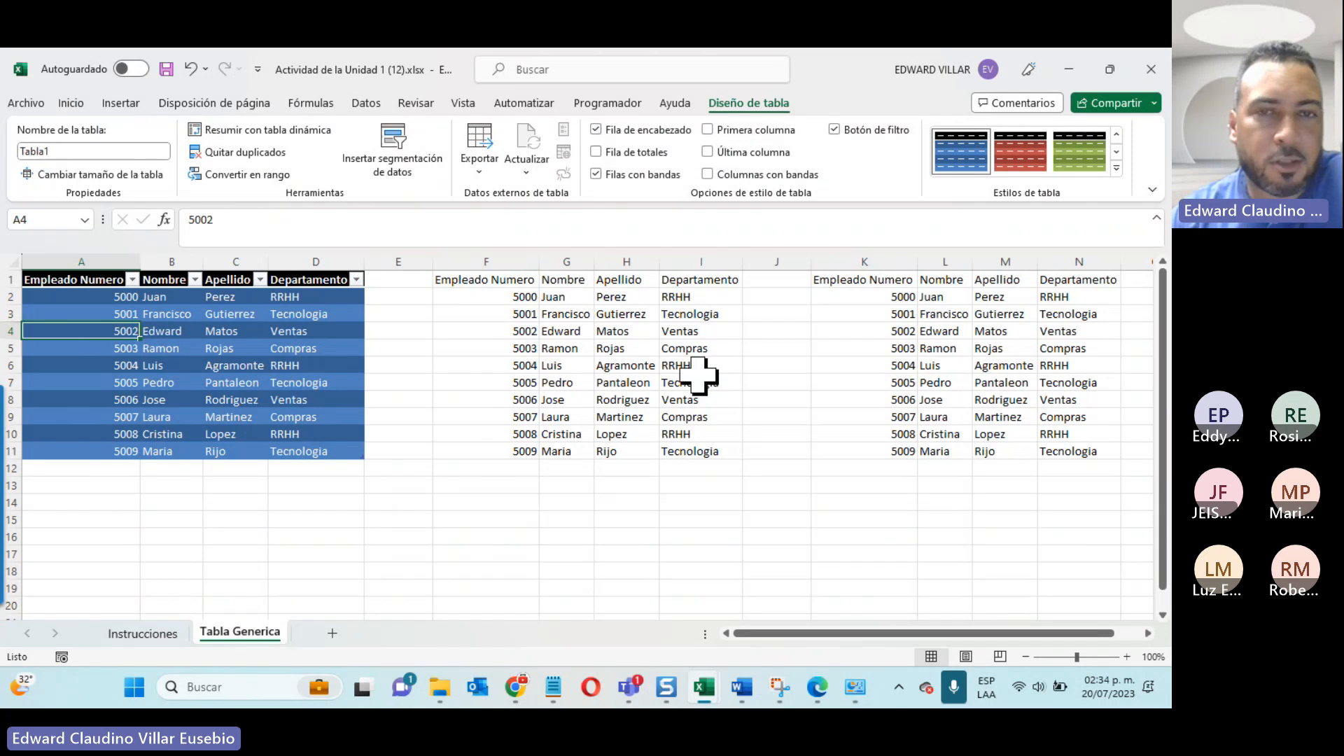
click(616, 348)
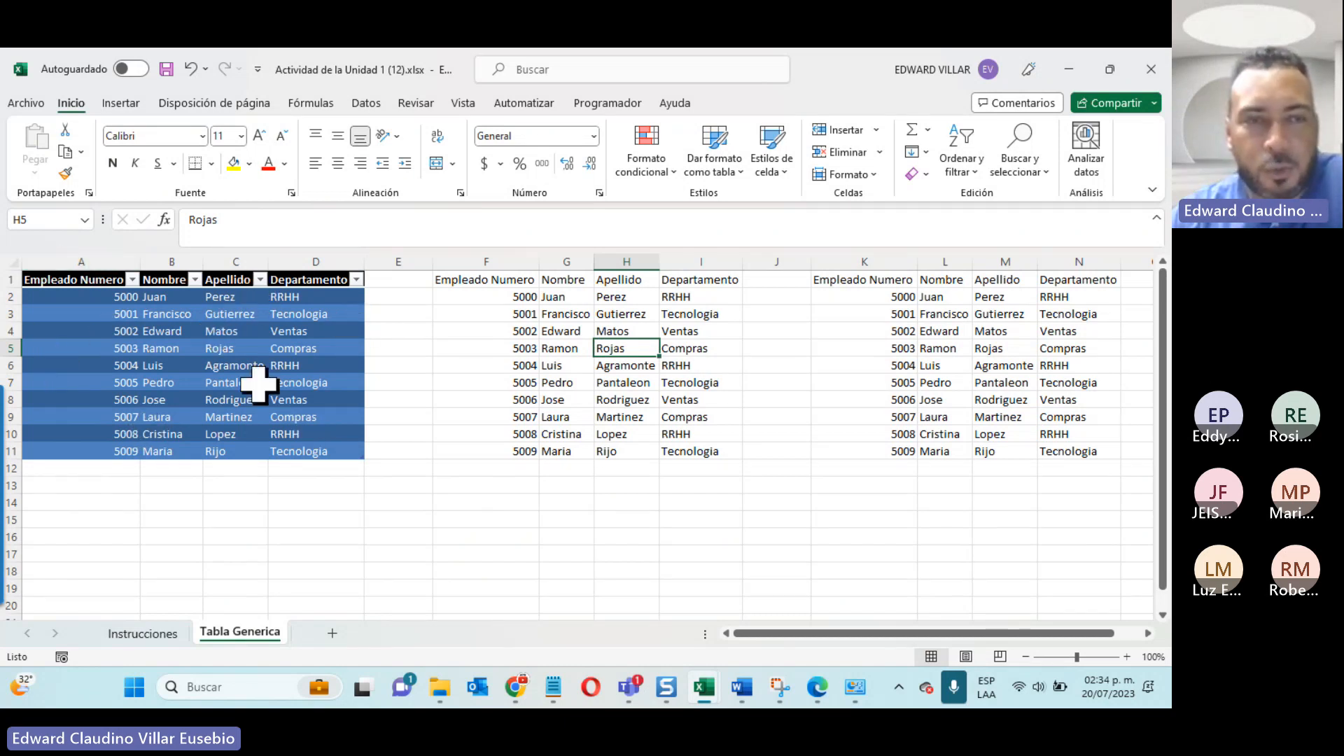
Step: Filter the first table's Departamento column to Compras only
click(356, 280)
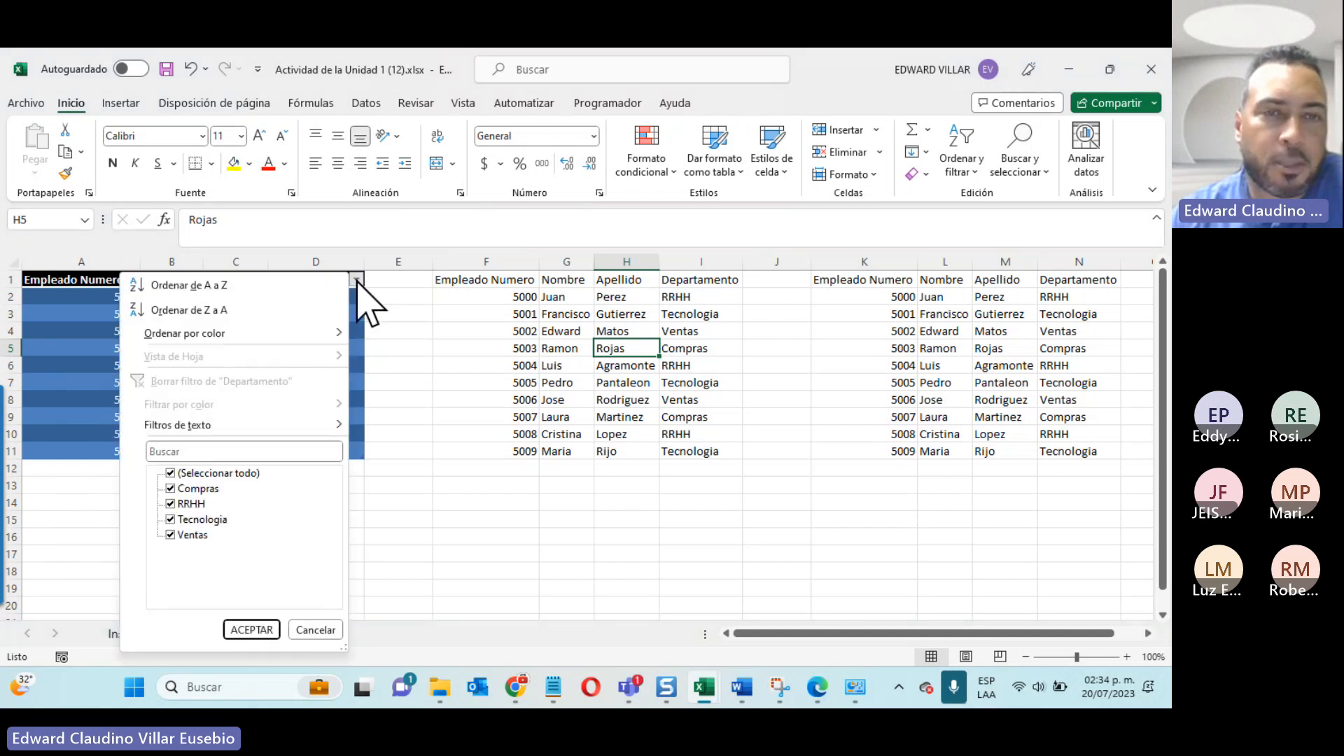
click(171, 473)
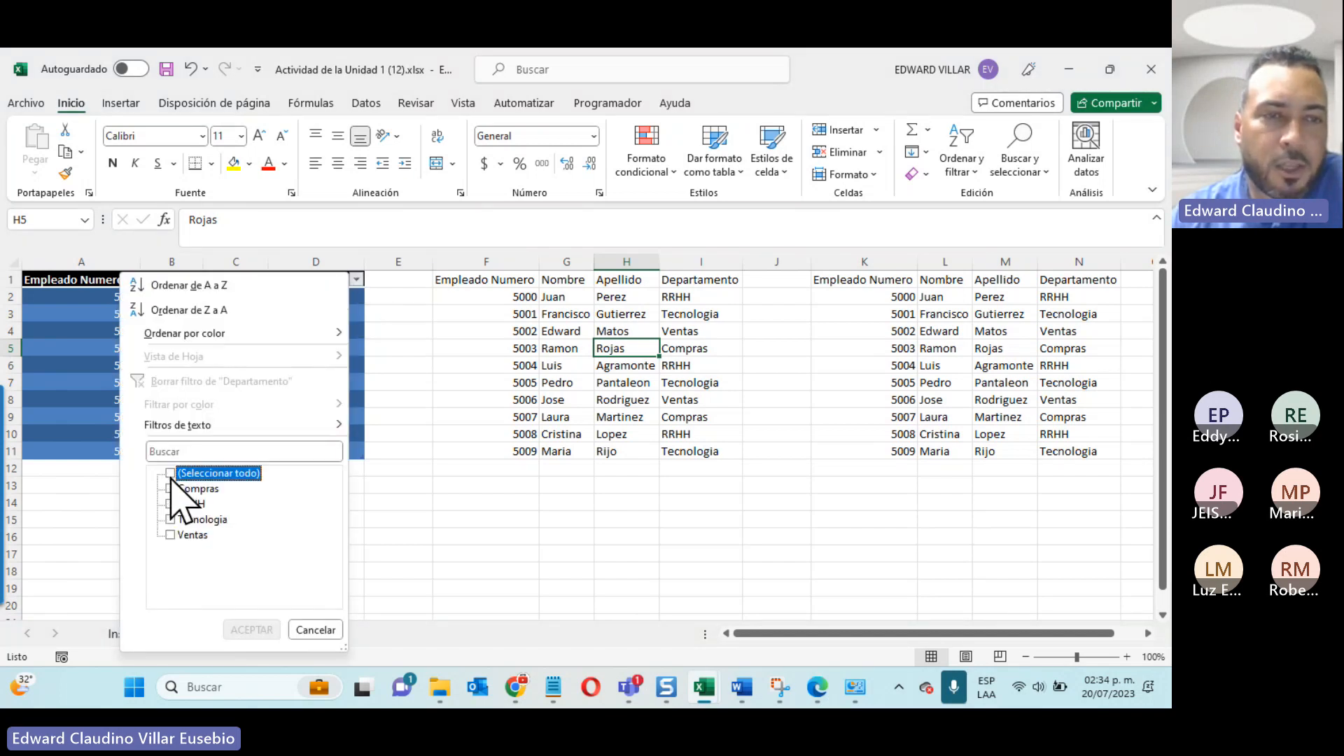
click(171, 489)
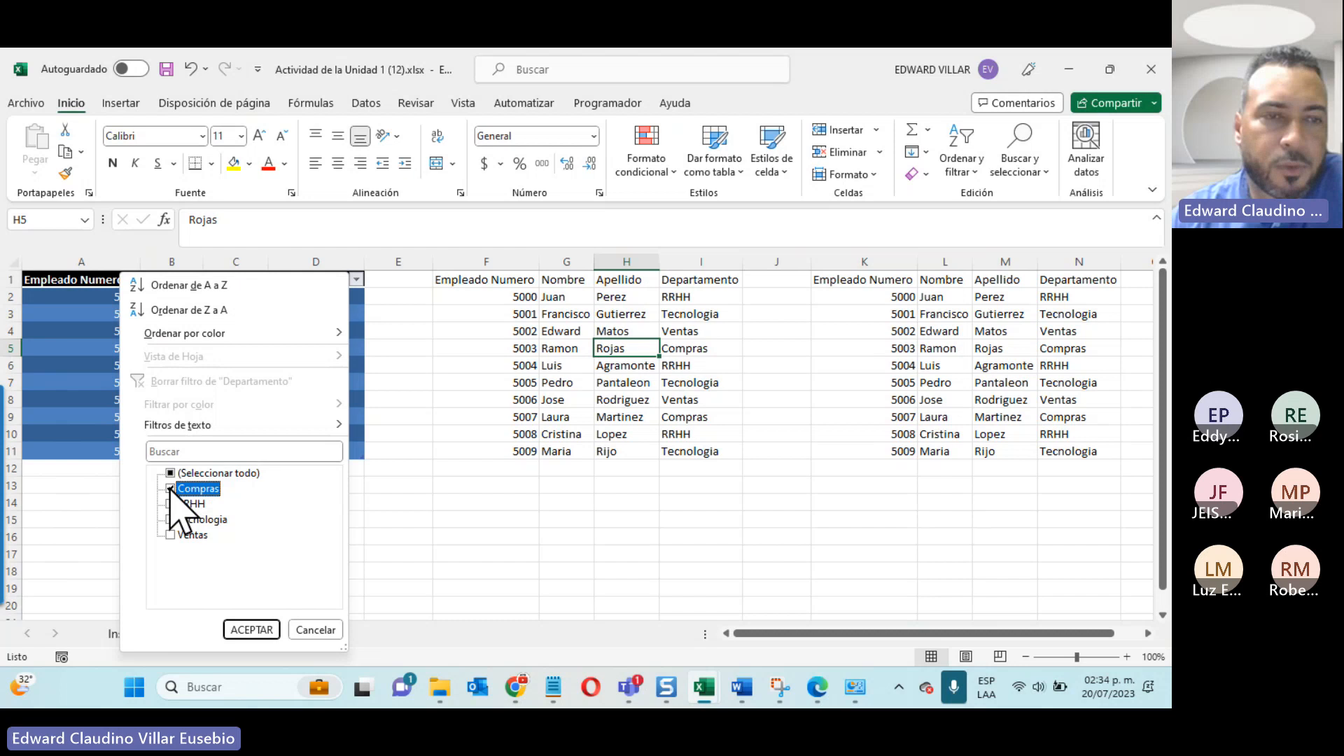
click(251, 629)
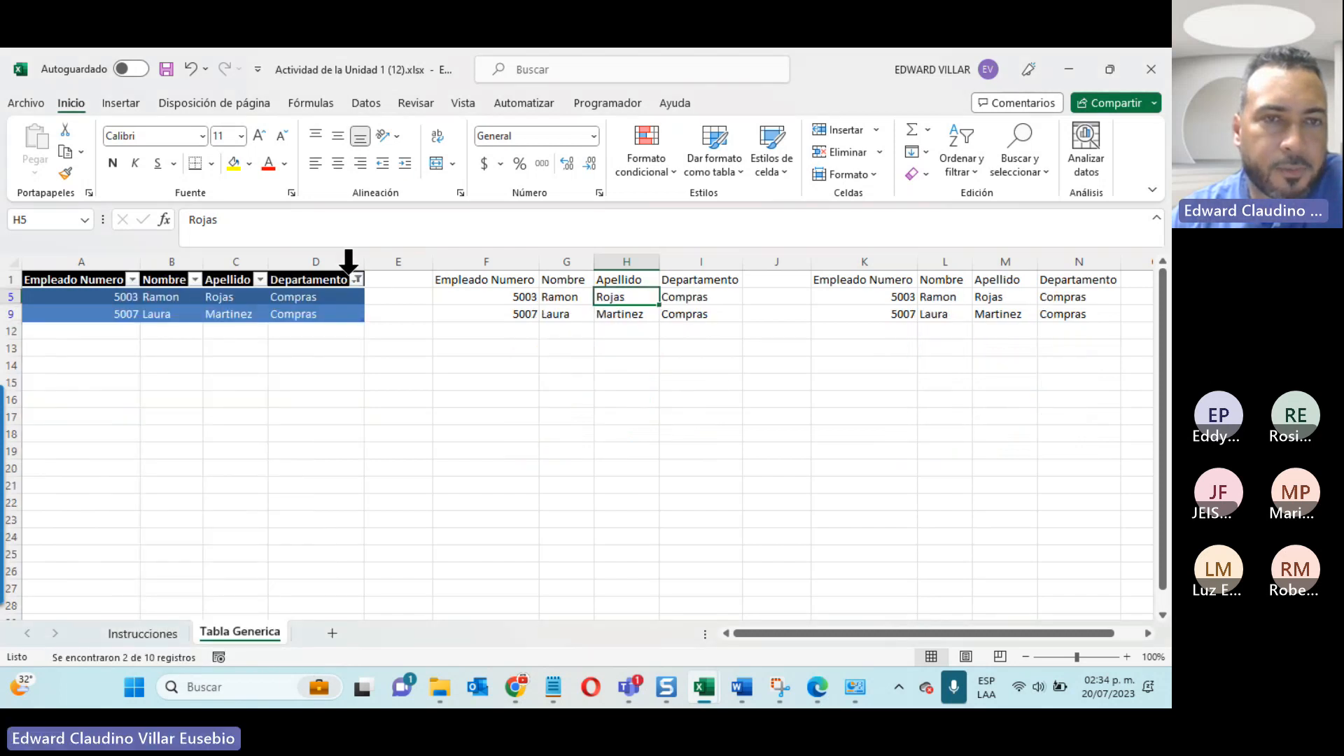
Step: Add RRHH to the Departamento filter and clear the filter from the column
click(355, 279)
click(170, 504)
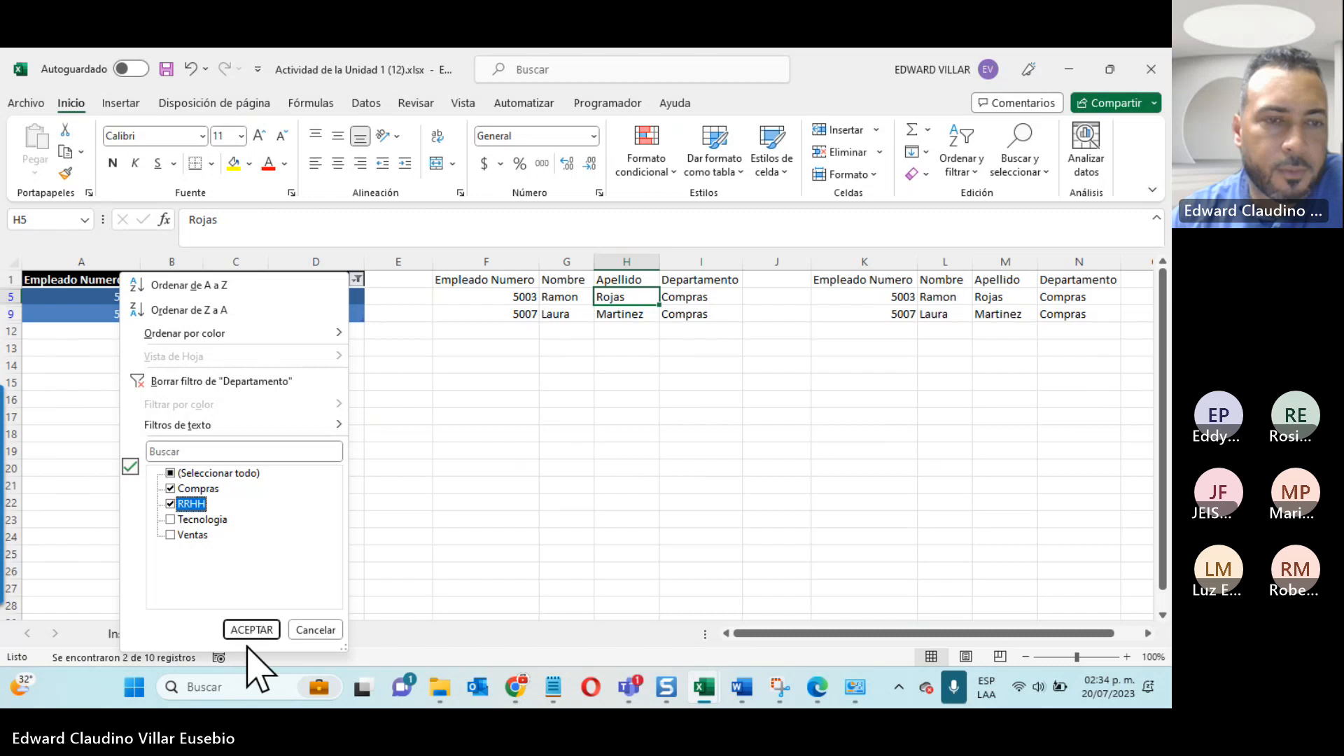
click(252, 629)
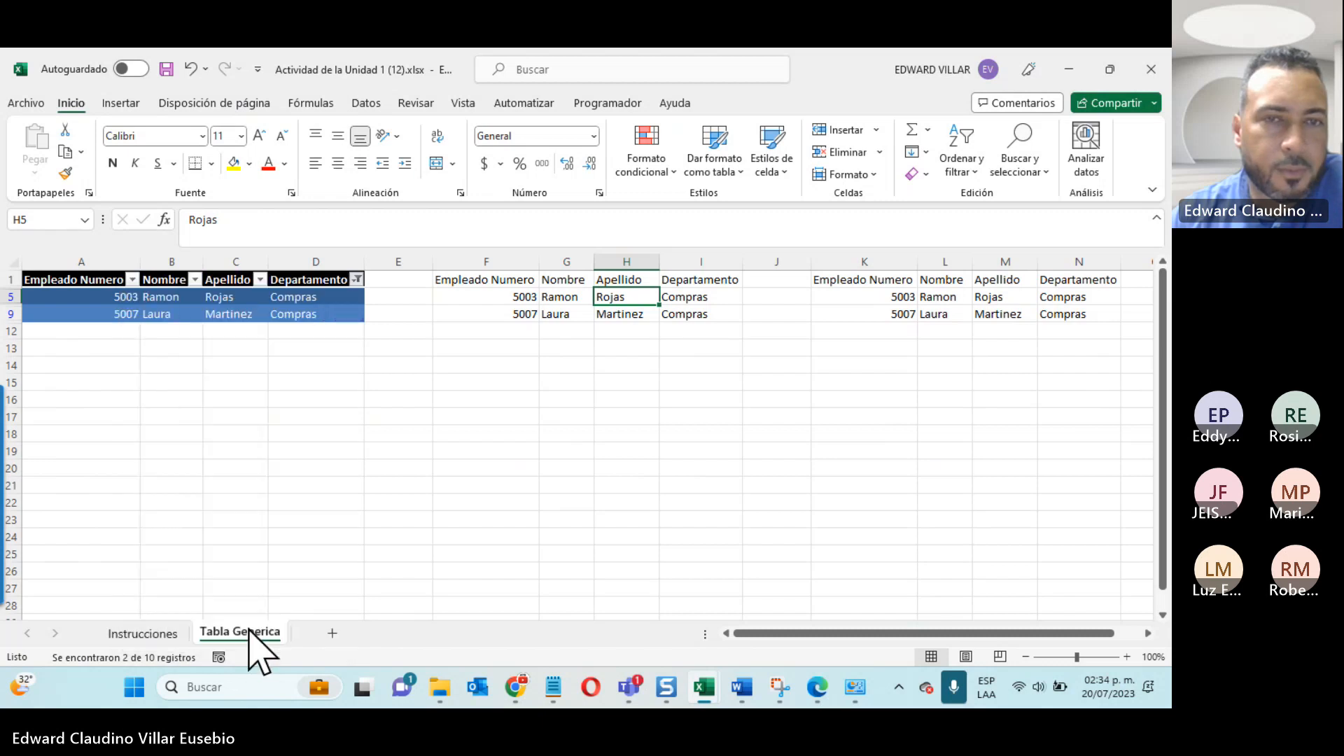
click(356, 280)
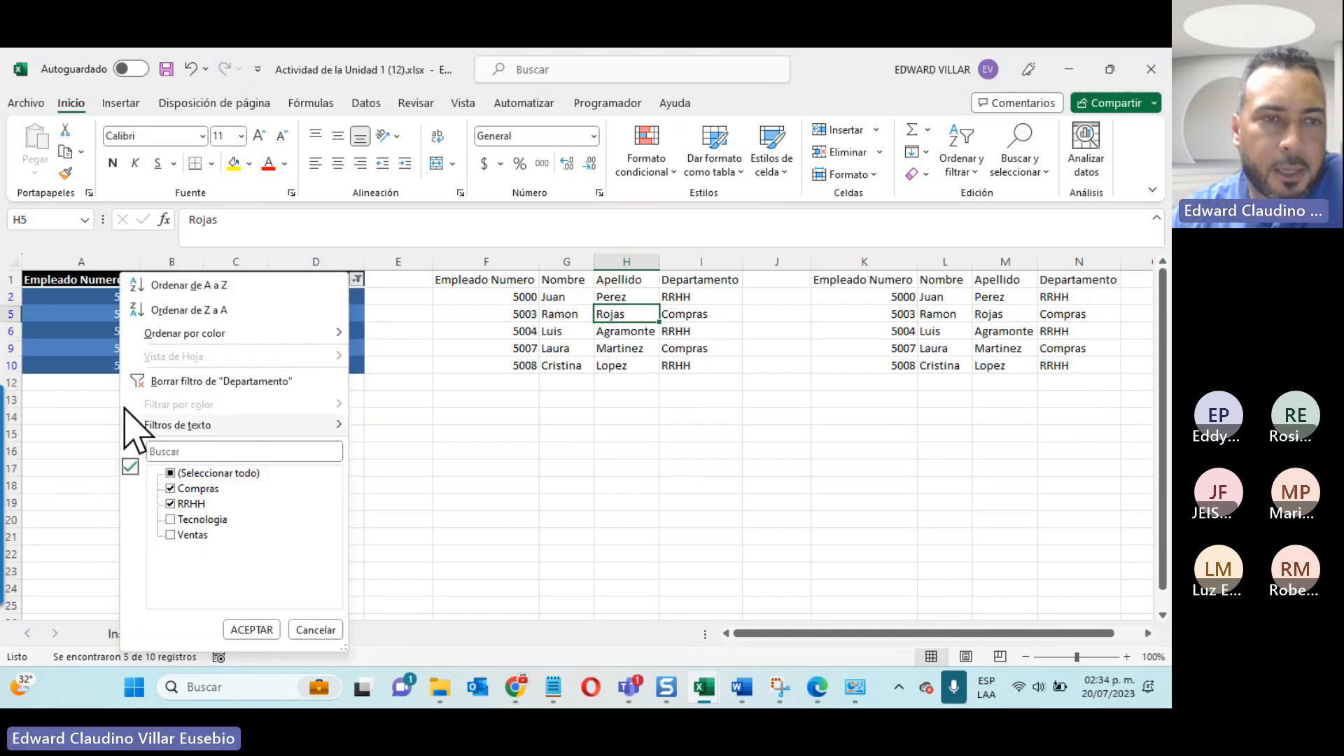
click(175, 381)
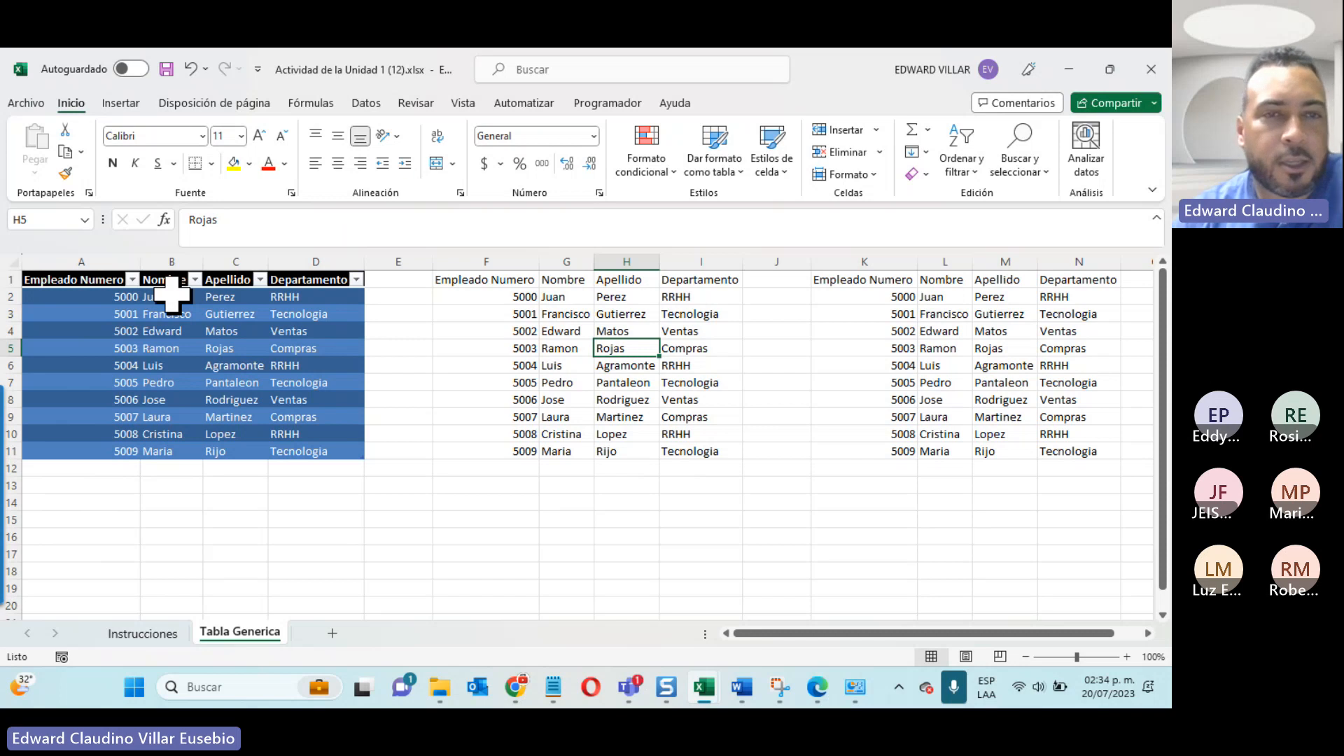
Step: Filter the first table's Departamento column to Tecnologia only
click(356, 297)
click(357, 279)
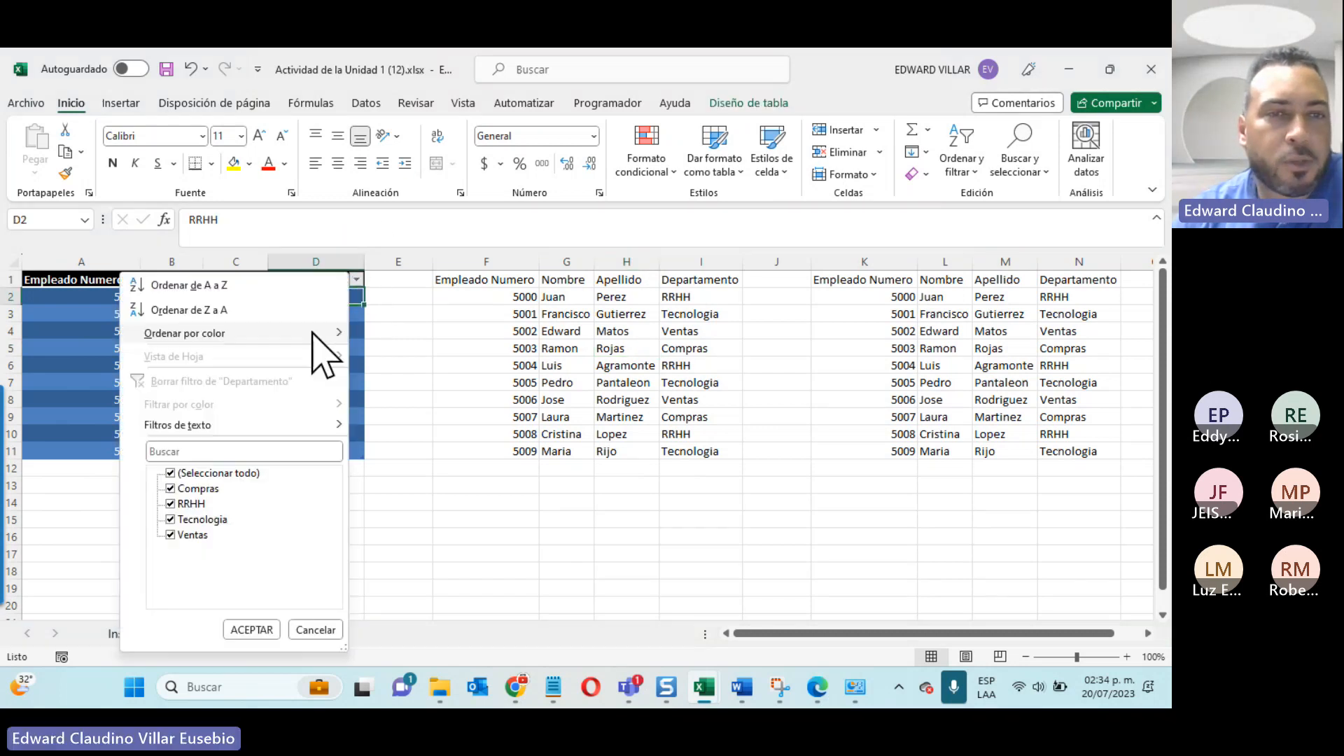
click(170, 473)
click(170, 519)
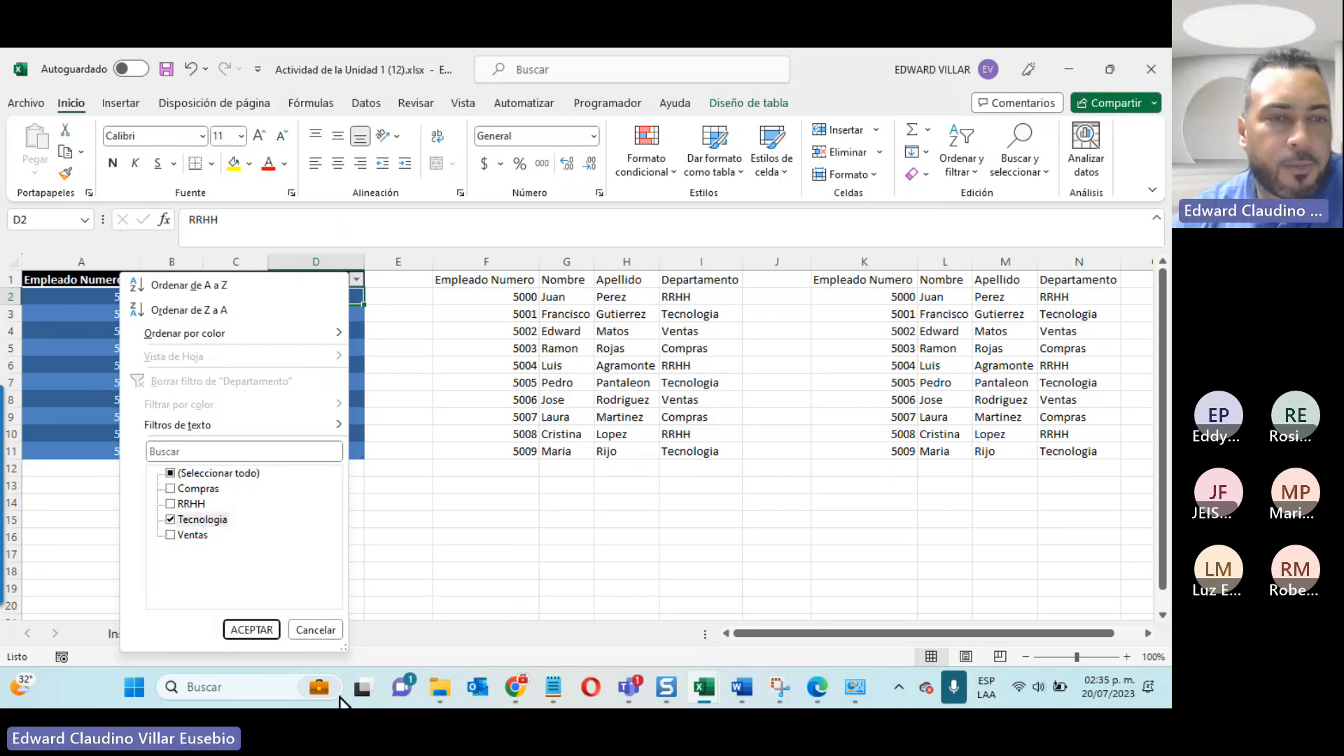
click(252, 628)
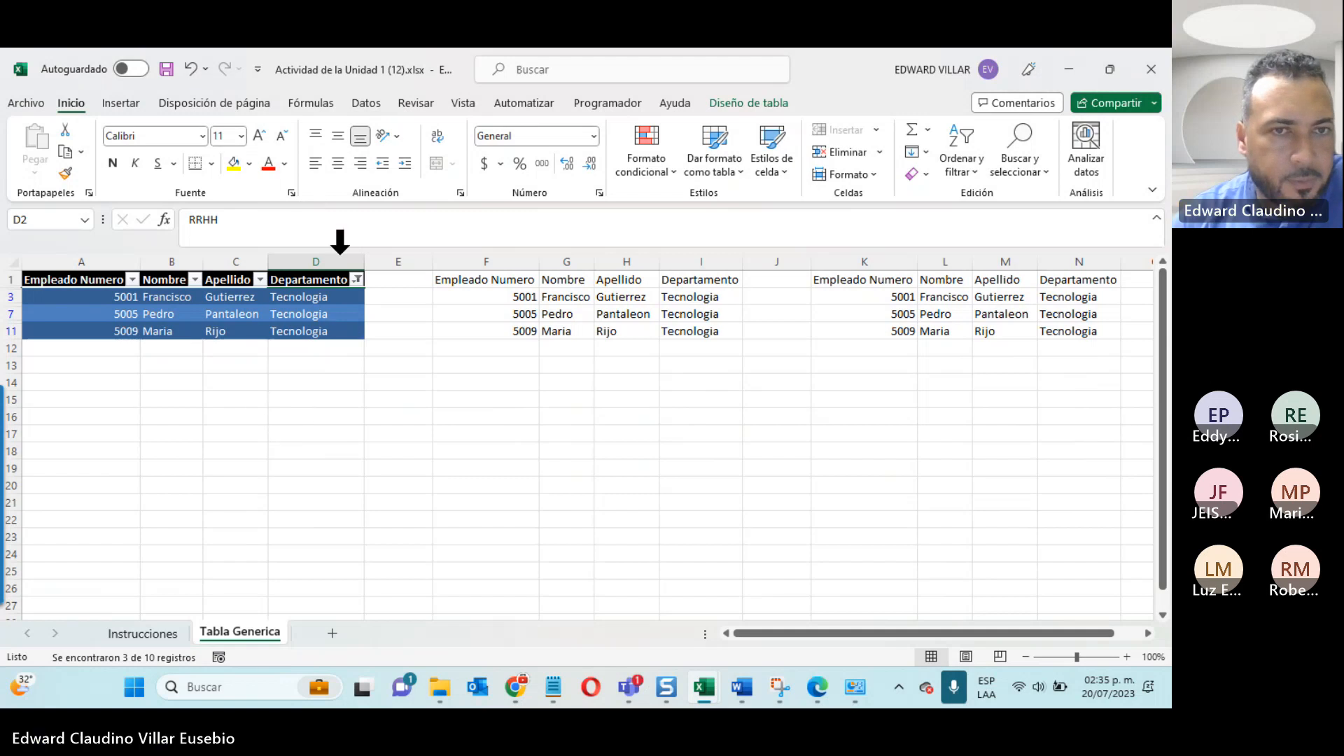
Step: Restore all departments in the first table's Departamento filter
click(357, 279)
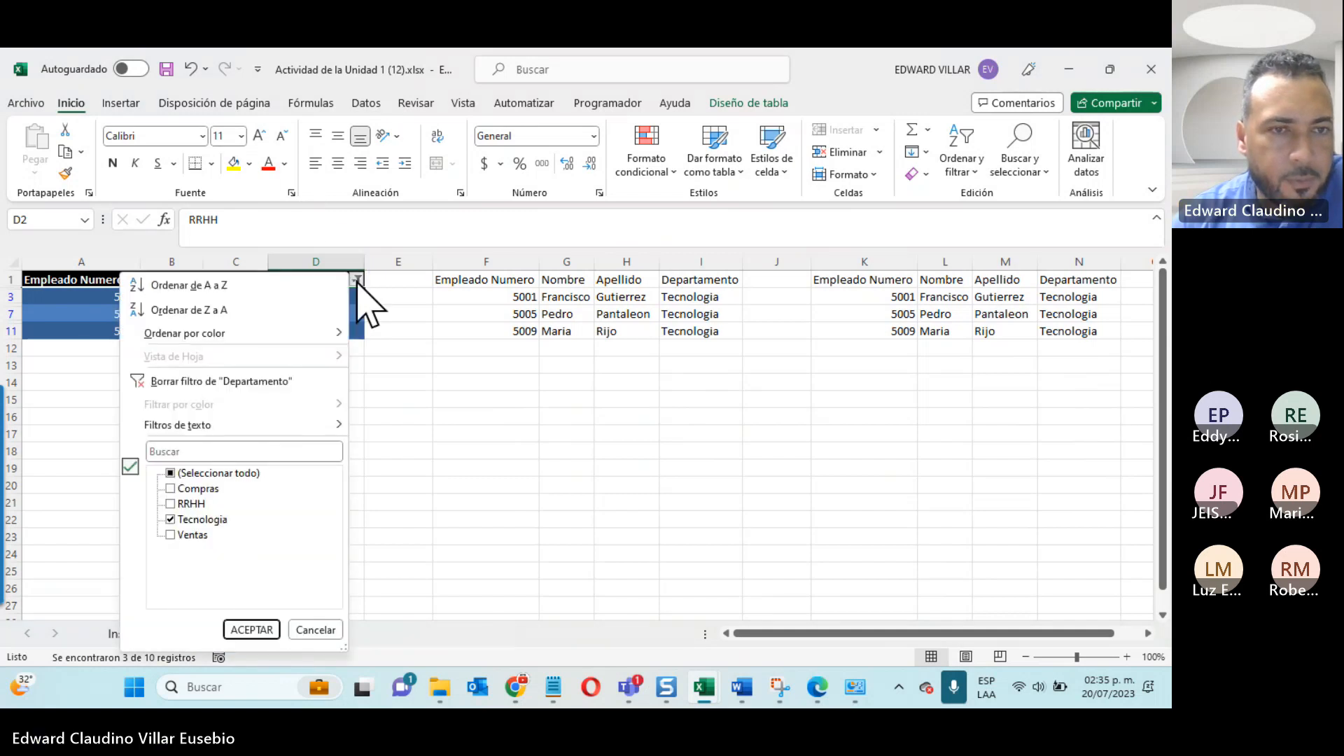
click(170, 472)
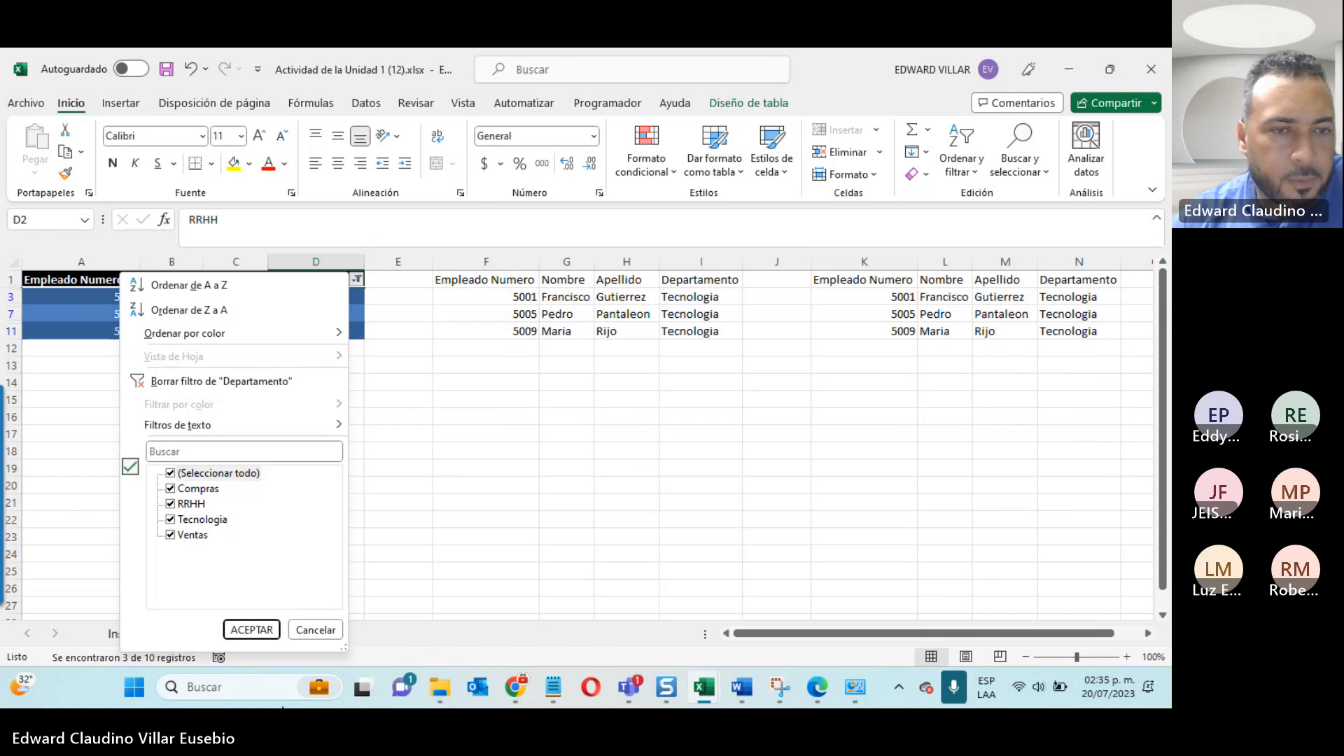
click(250, 629)
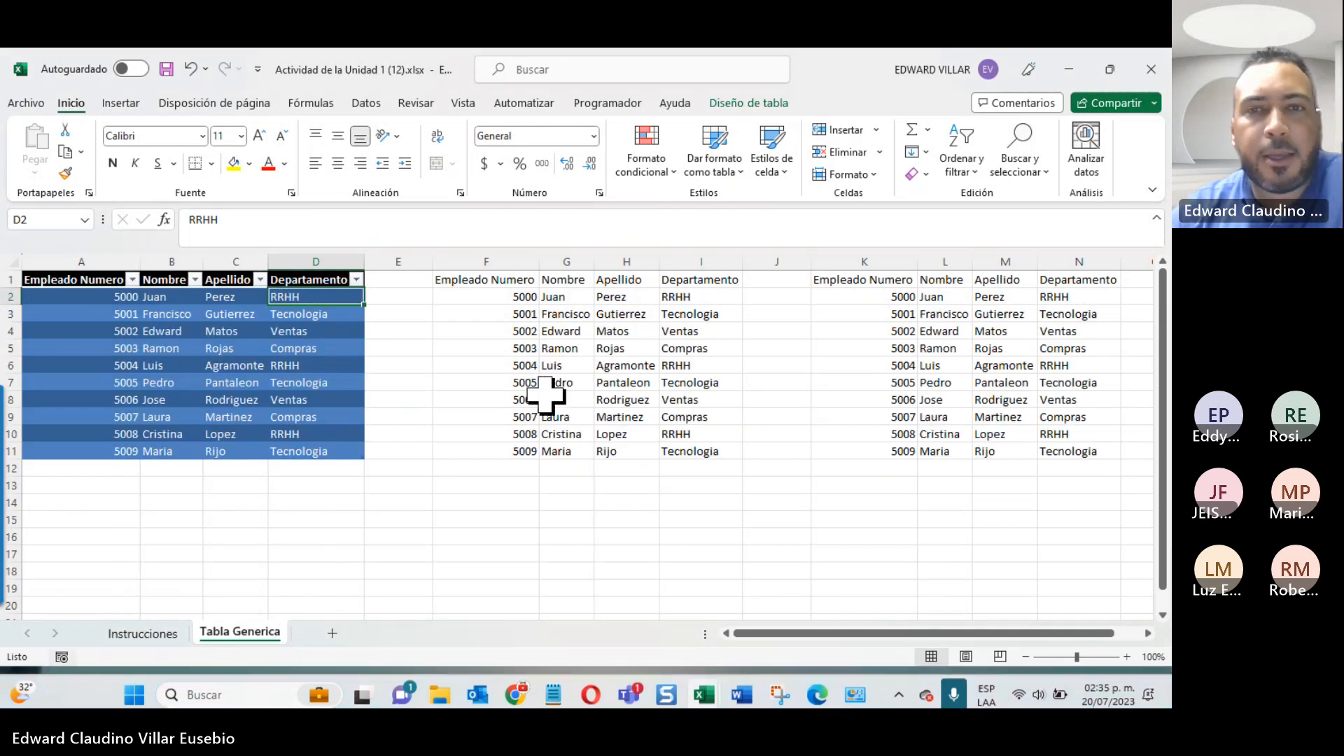
Step: Check the activity instructions and format the second data group, F1:I11, as a table with headers in a medium red style
click(147, 632)
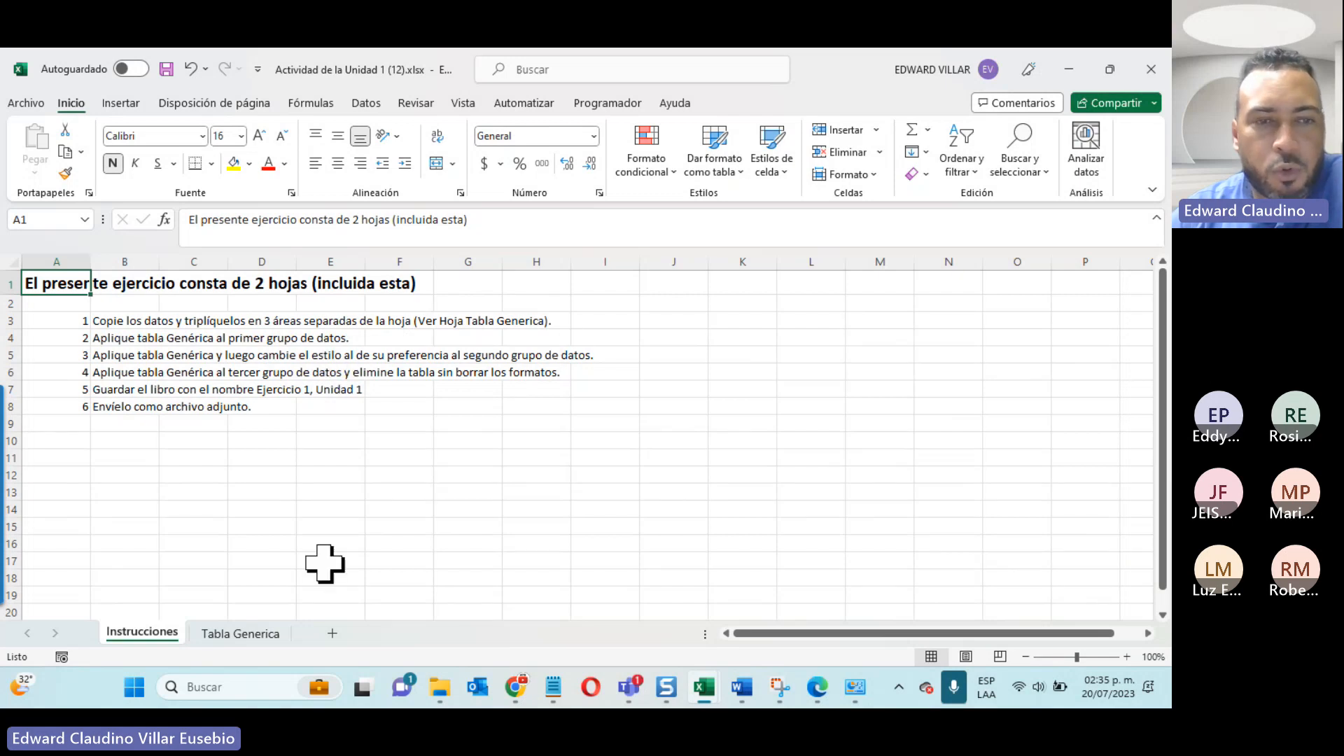
click(238, 633)
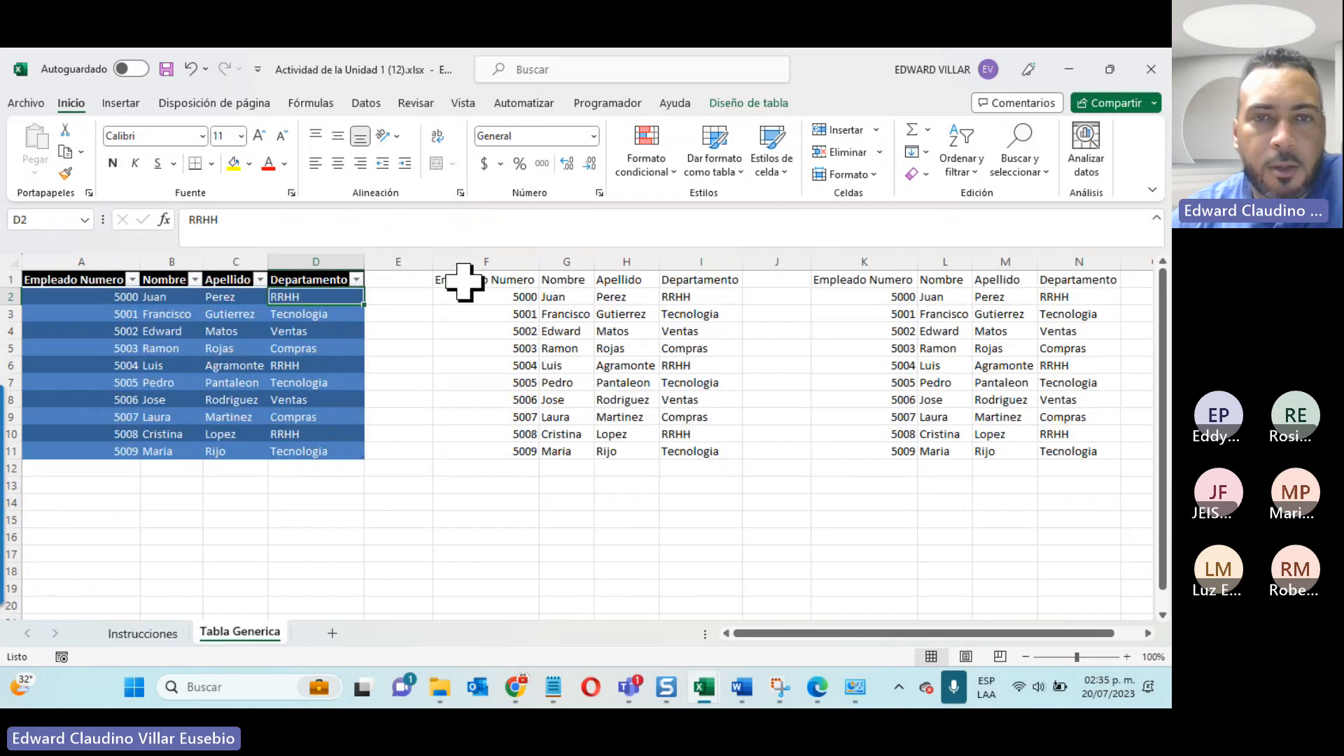
drag(458, 280, 693, 451)
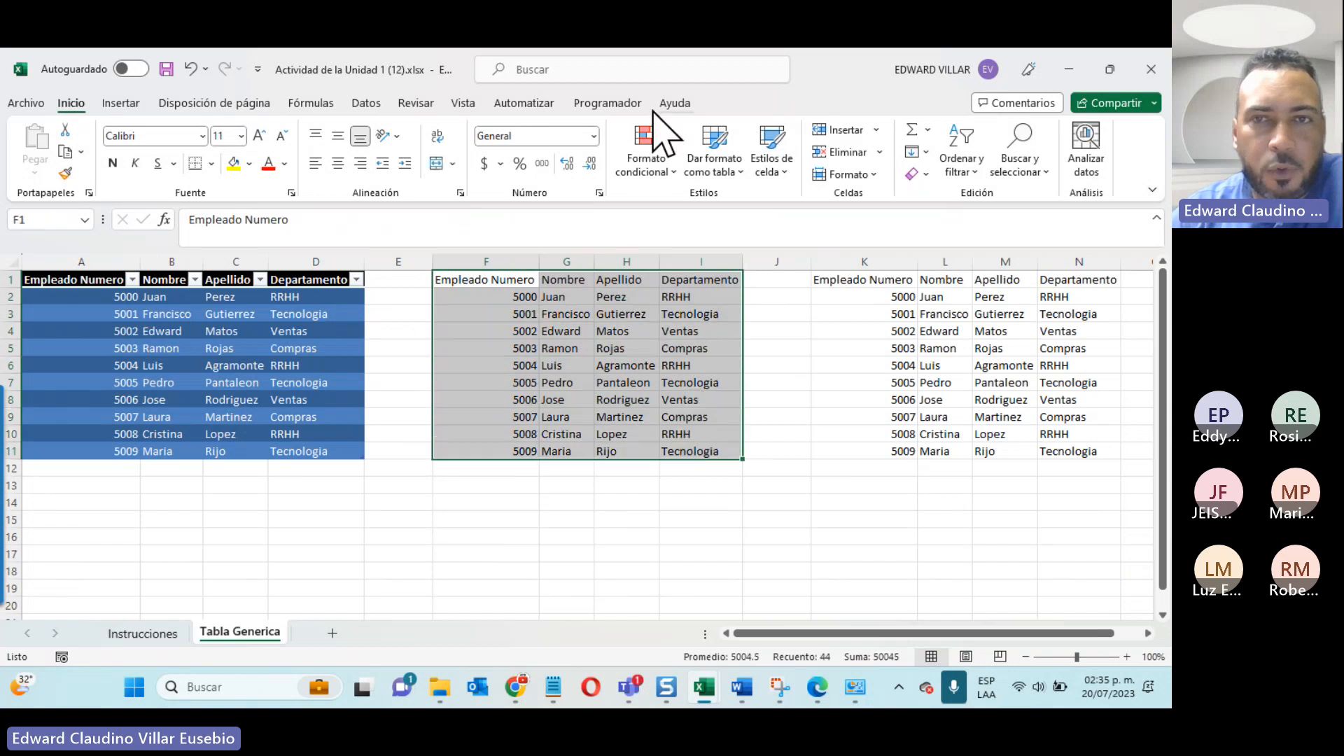
click(715, 150)
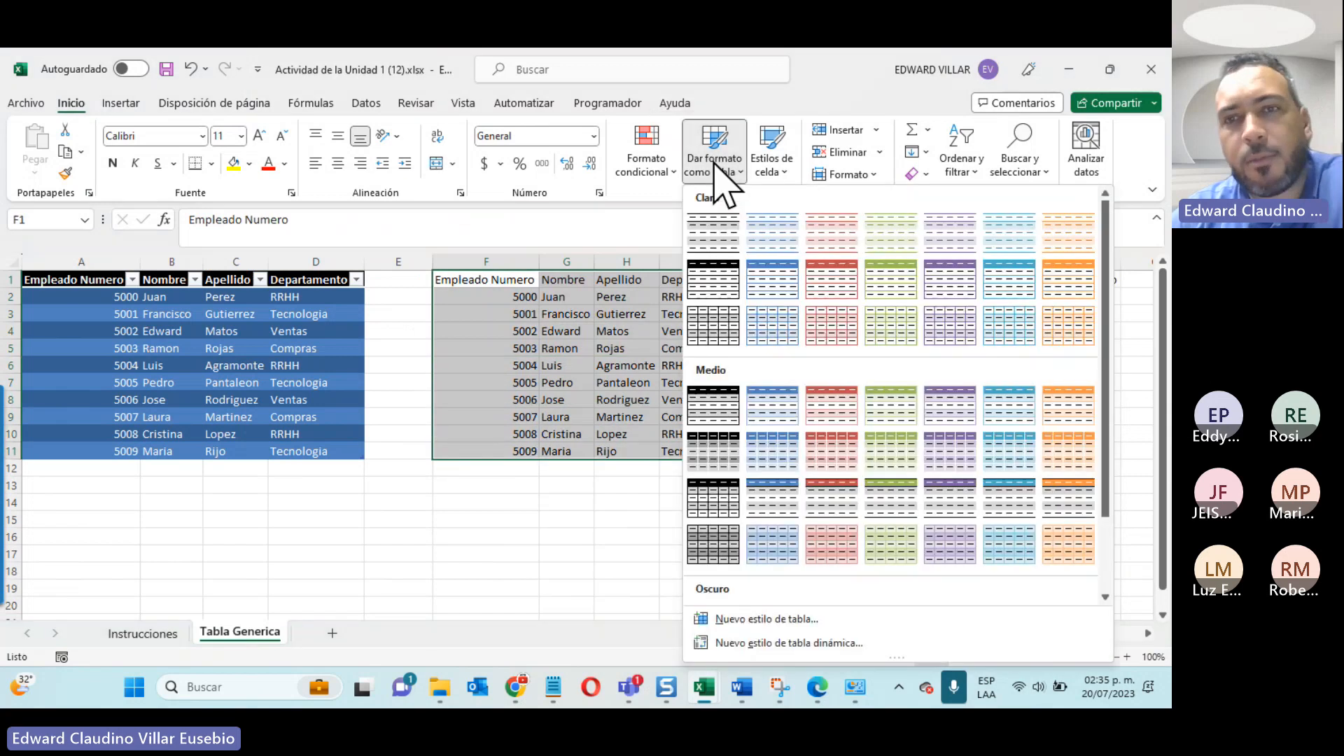
click(830, 462)
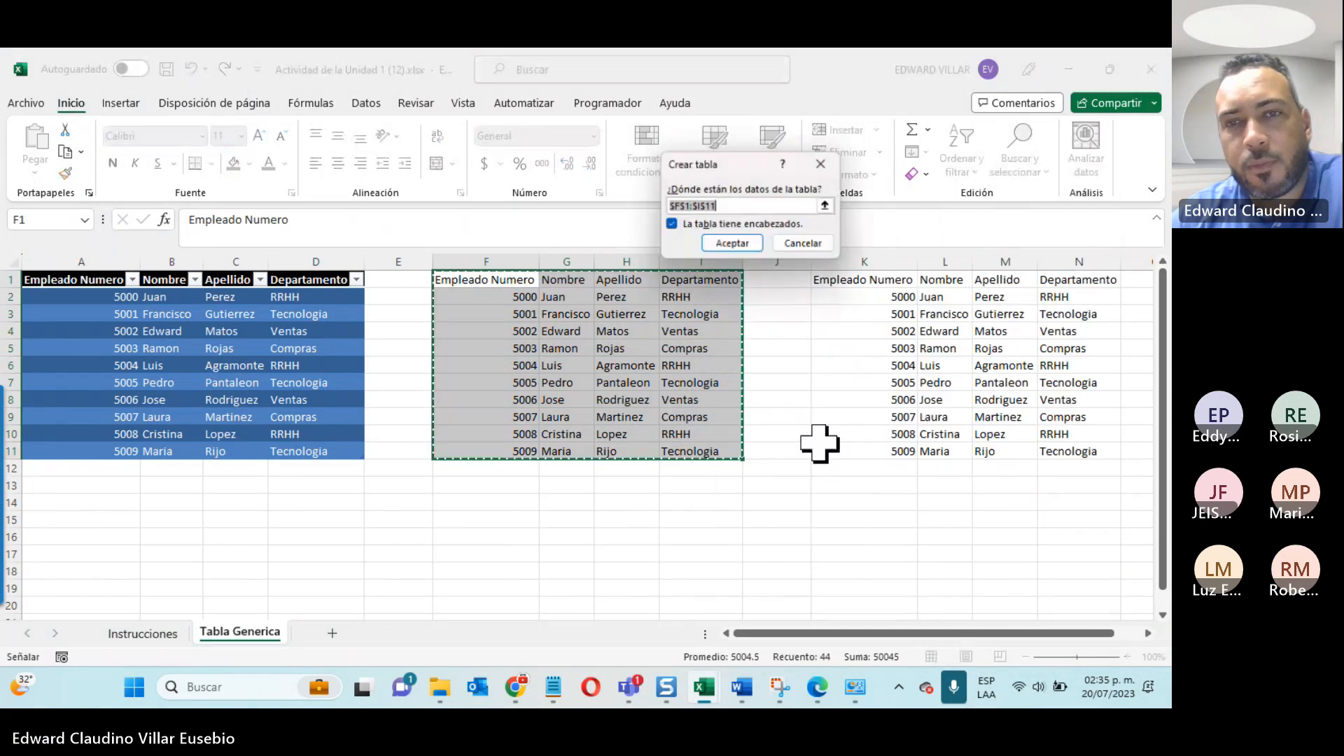
click(731, 244)
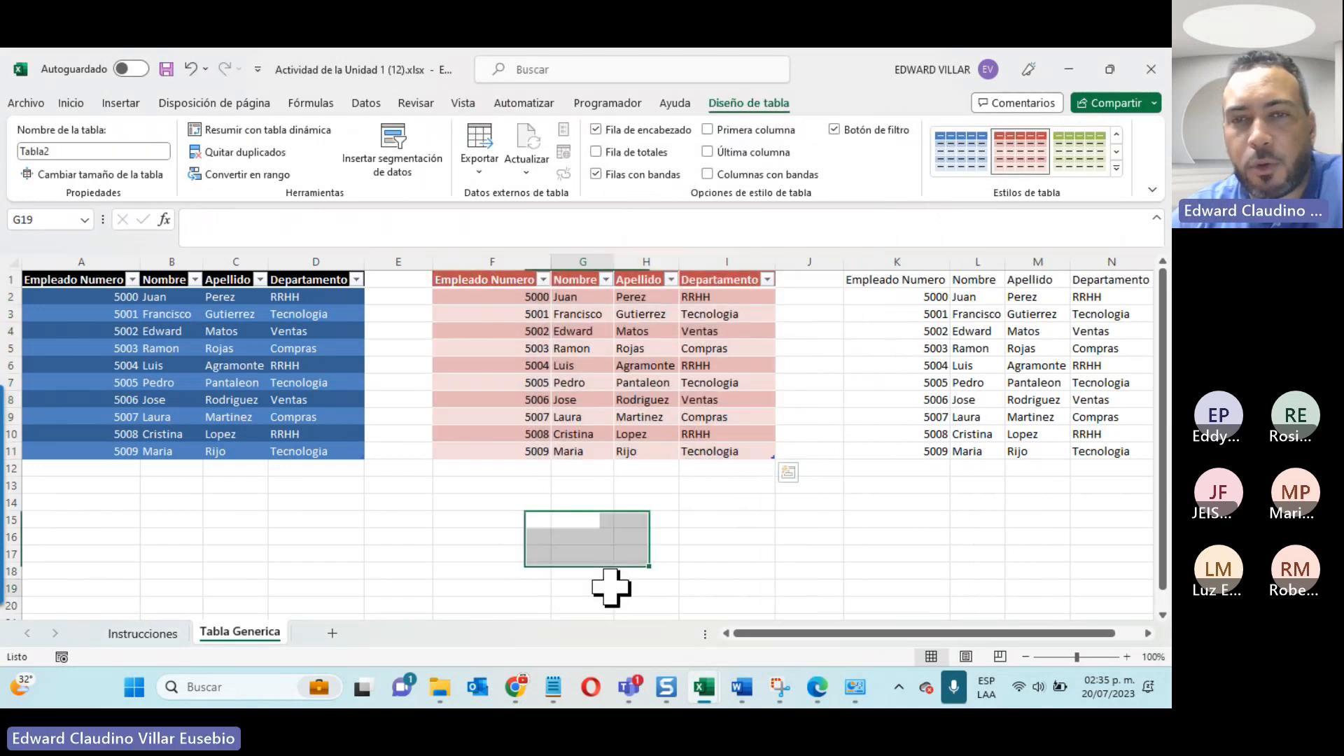
click(608, 585)
Step: Change the second table's style to the dark purple one with a black header
click(574, 331)
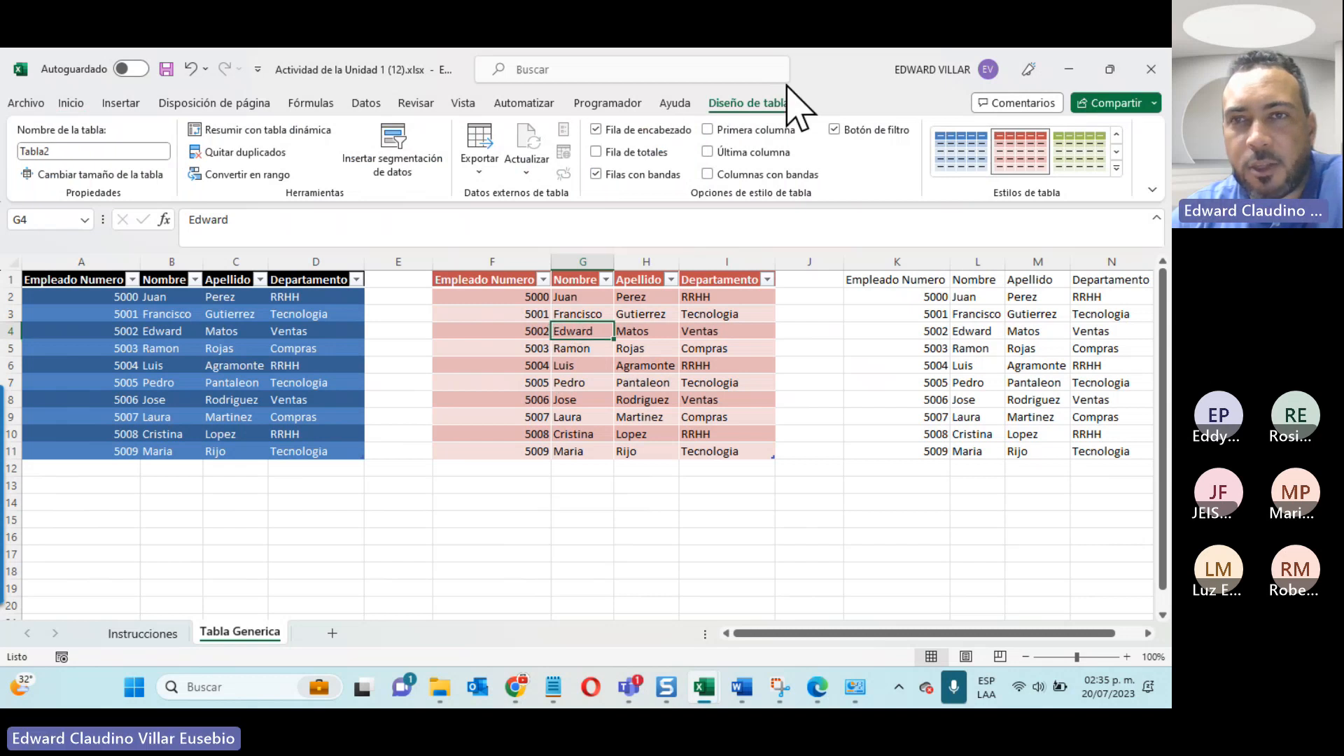
click(1117, 170)
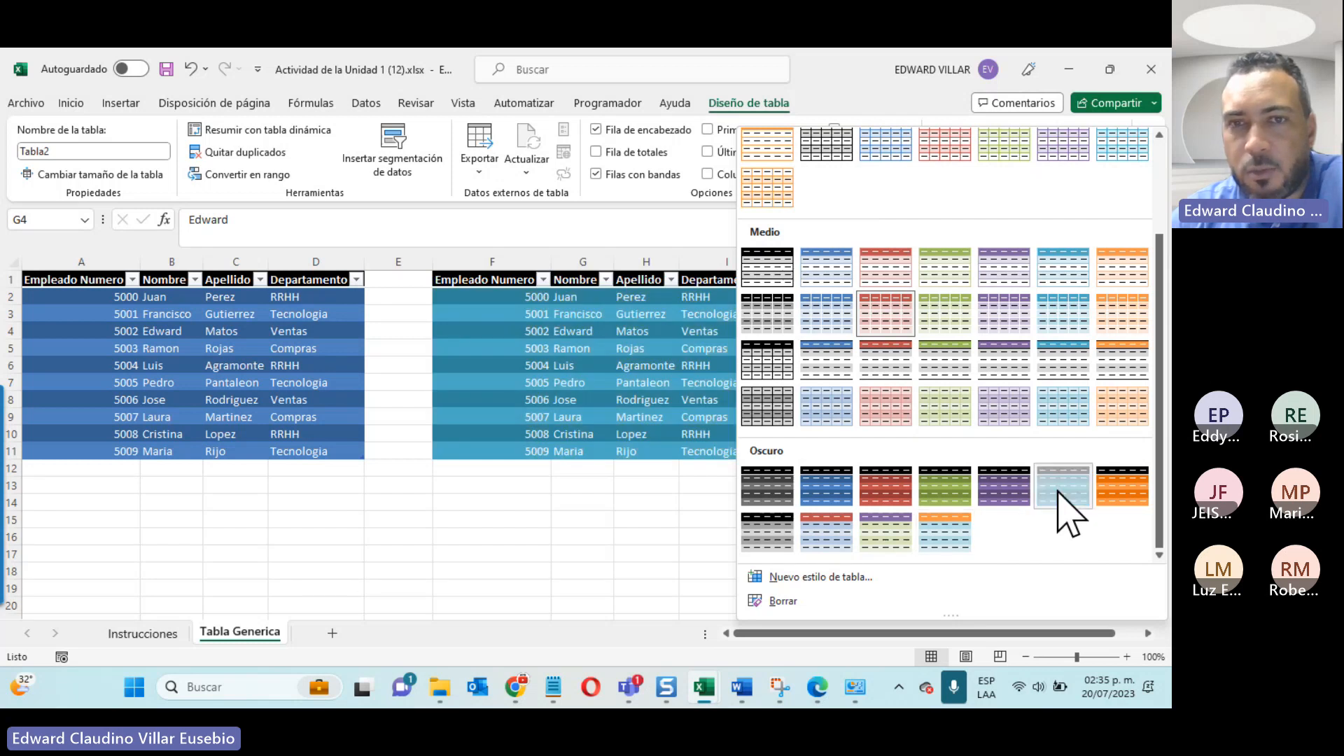
click(1003, 485)
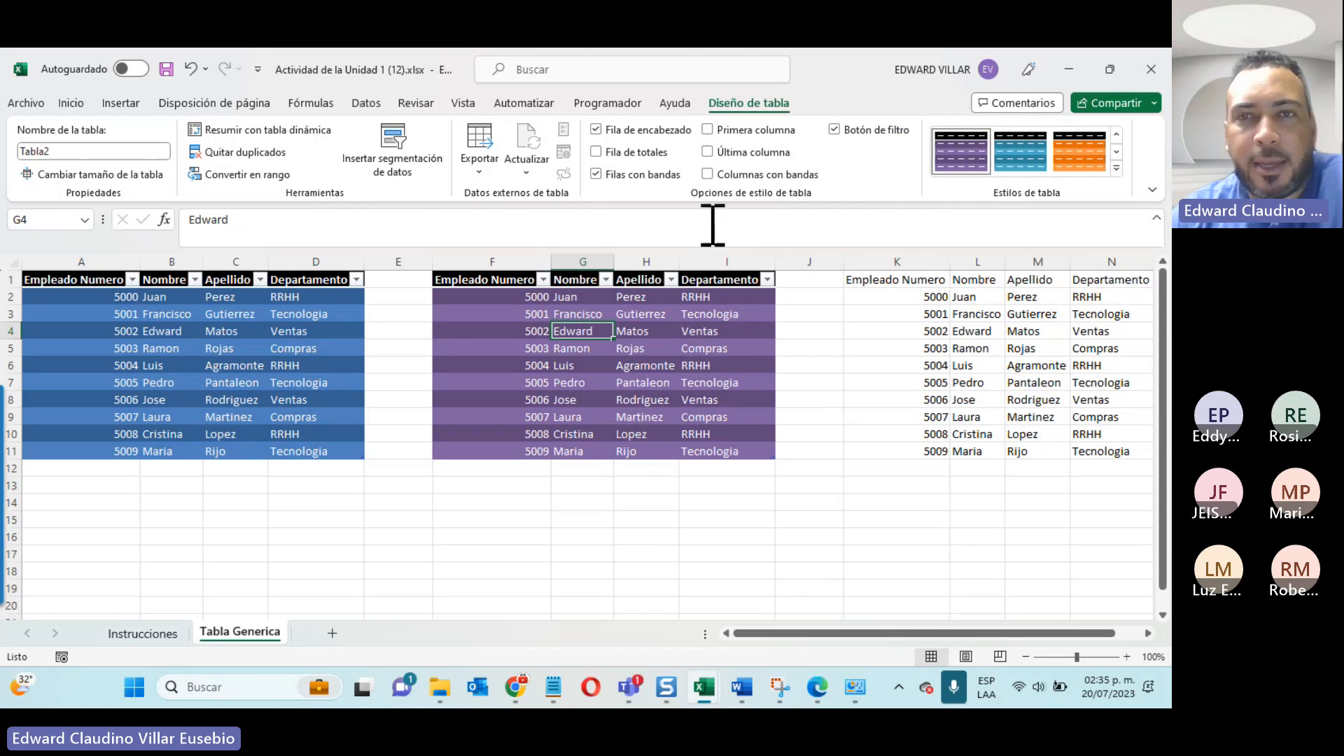
Step: Try the first-column and last-column emphasis options on the second table and turn both off again
click(739, 129)
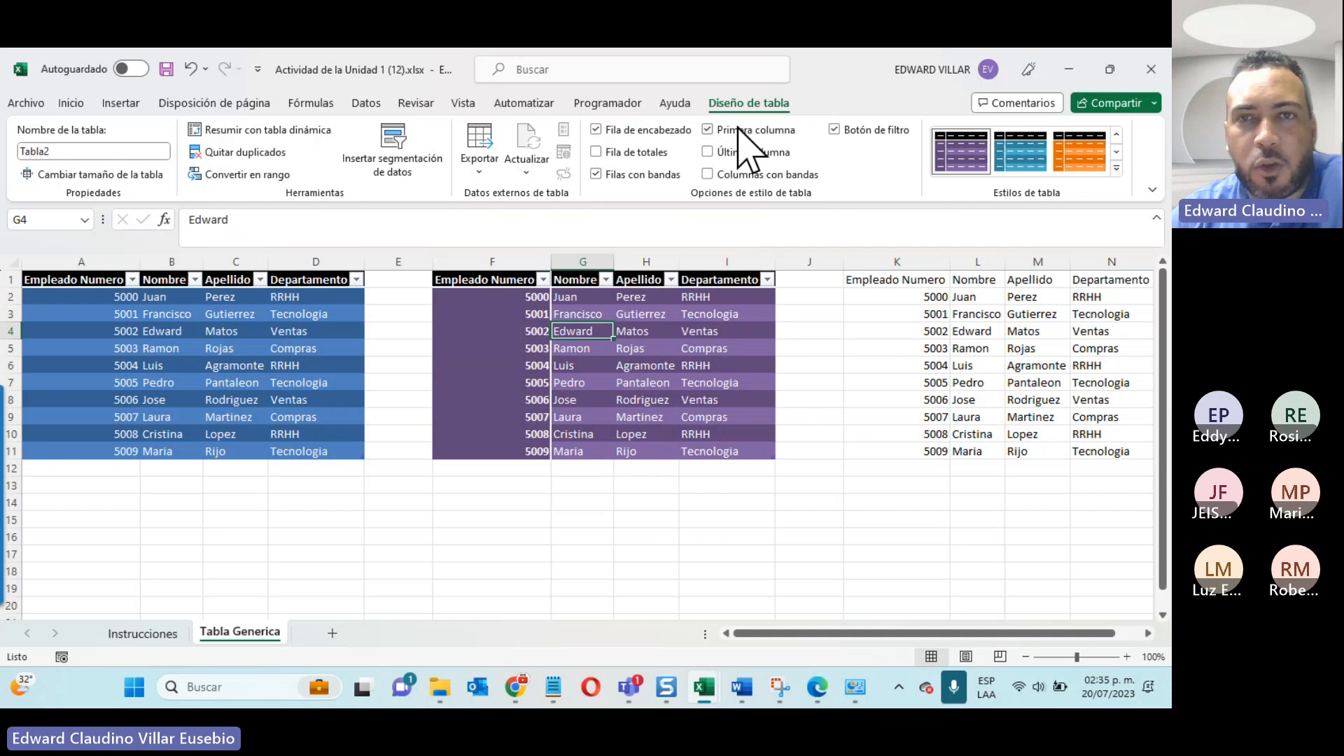
click(738, 133)
click(739, 133)
click(738, 133)
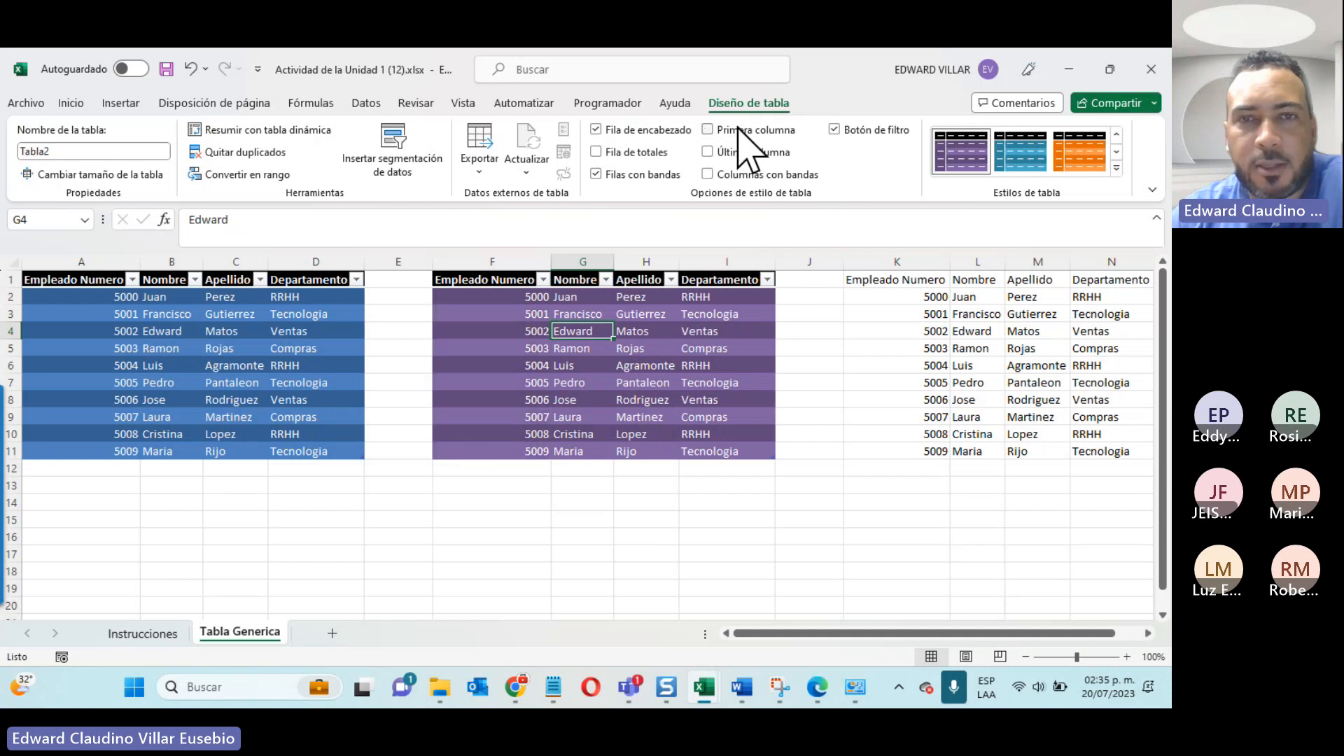
click(734, 154)
click(734, 154)
click(735, 154)
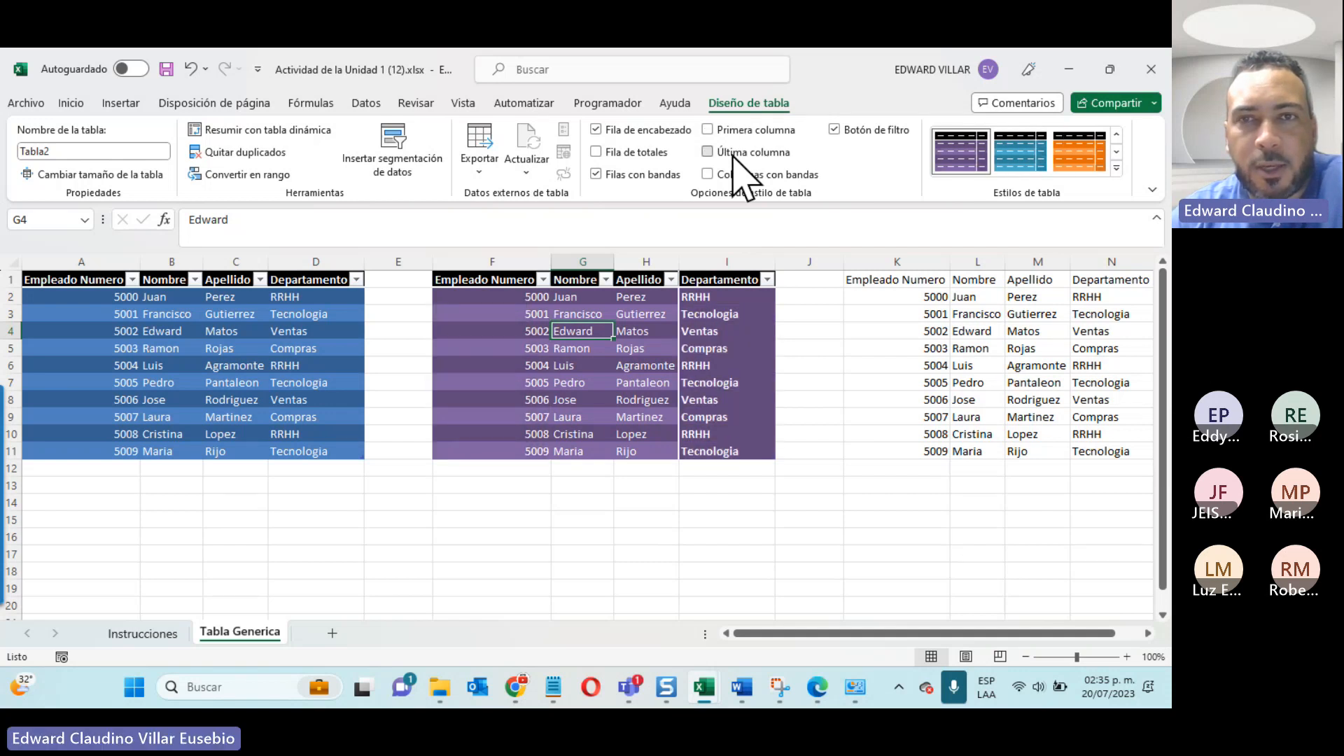
click(735, 154)
Step: Toggle the second table's banded columns and banded rows options and return them to their original settings
click(722, 174)
click(722, 174)
click(722, 174)
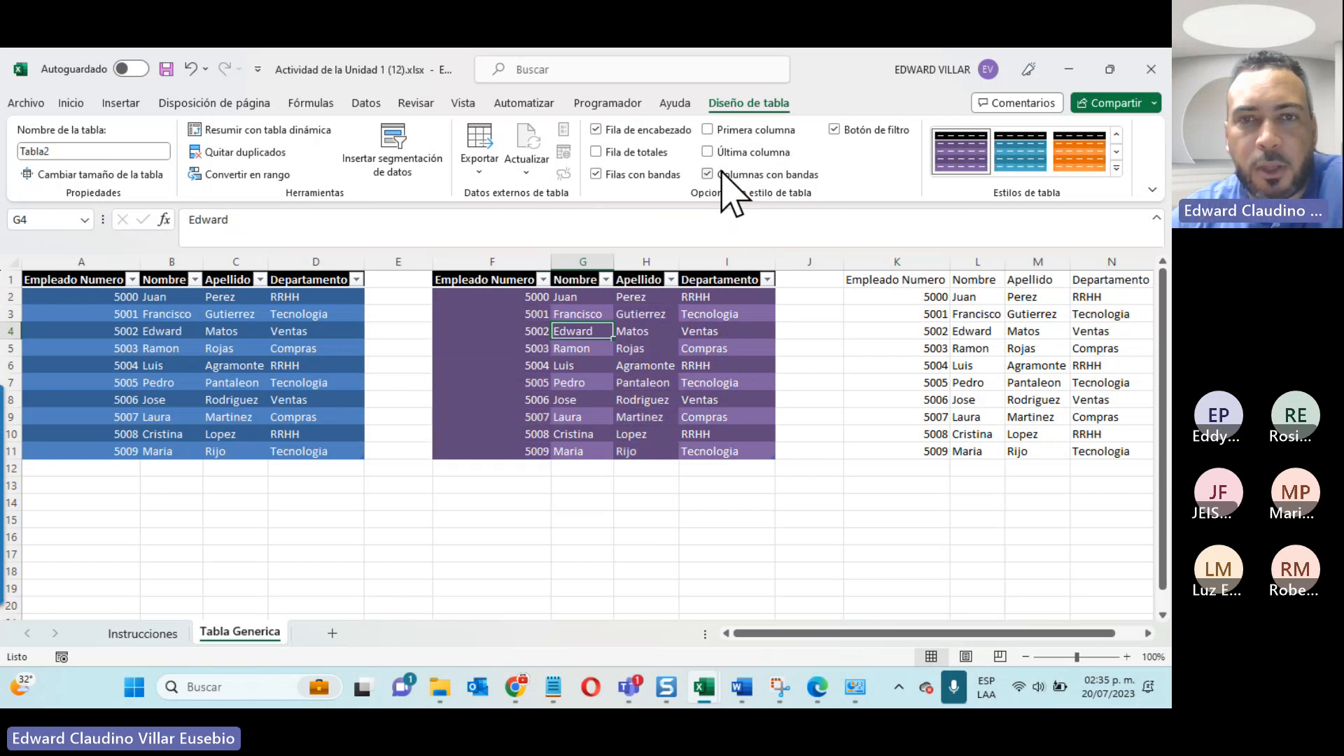
click(722, 172)
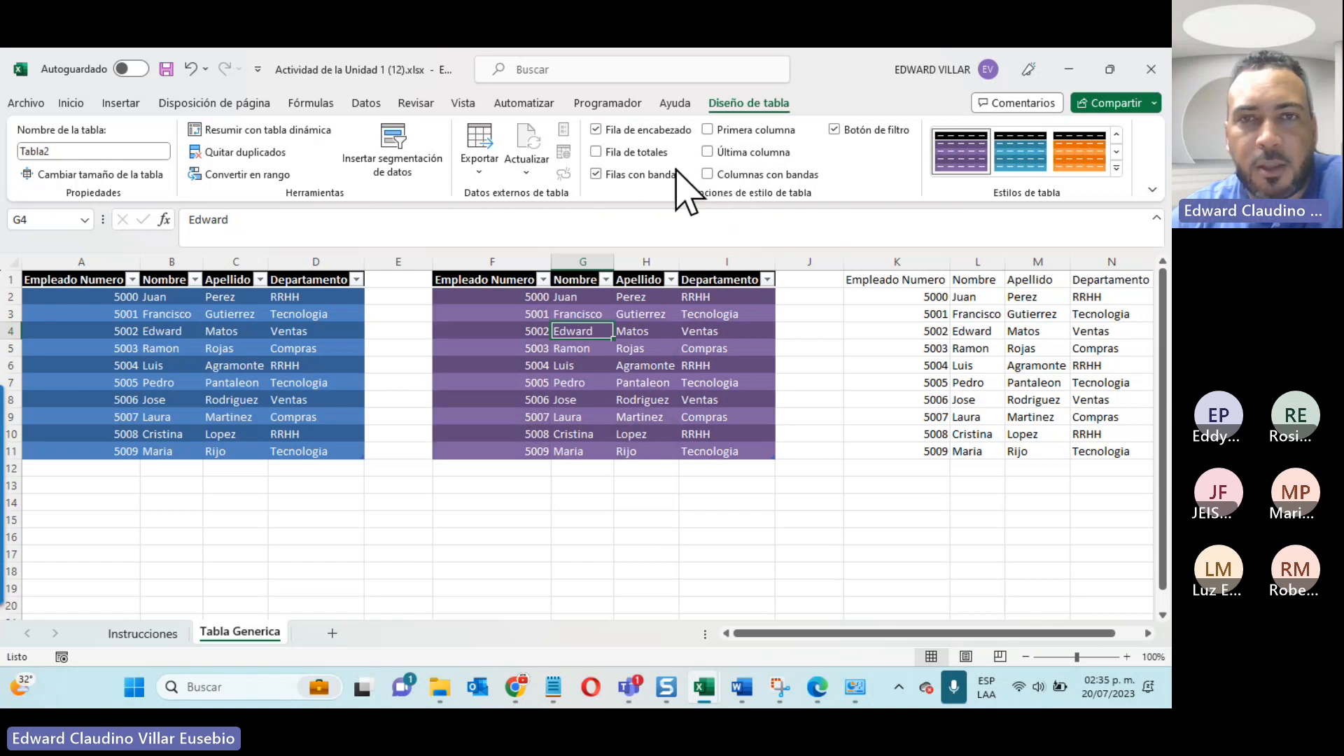
click(630, 176)
click(631, 177)
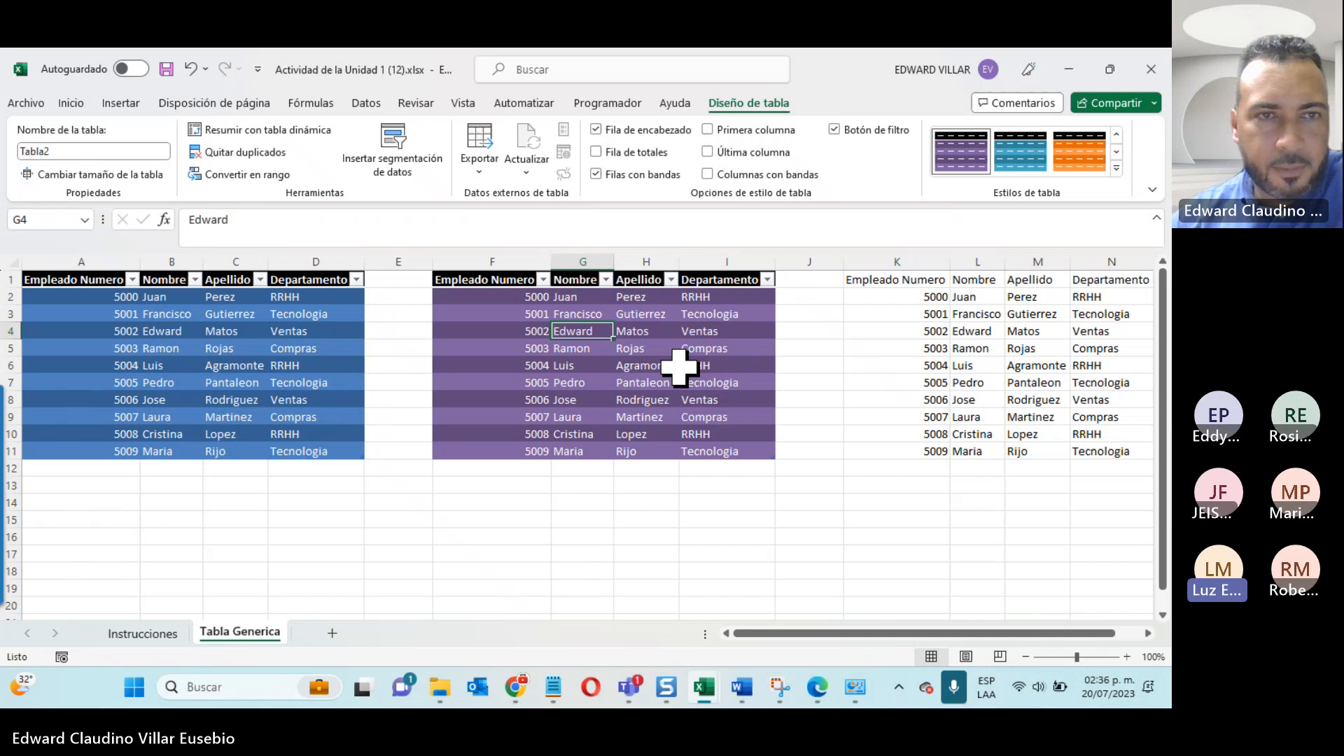
click(658, 383)
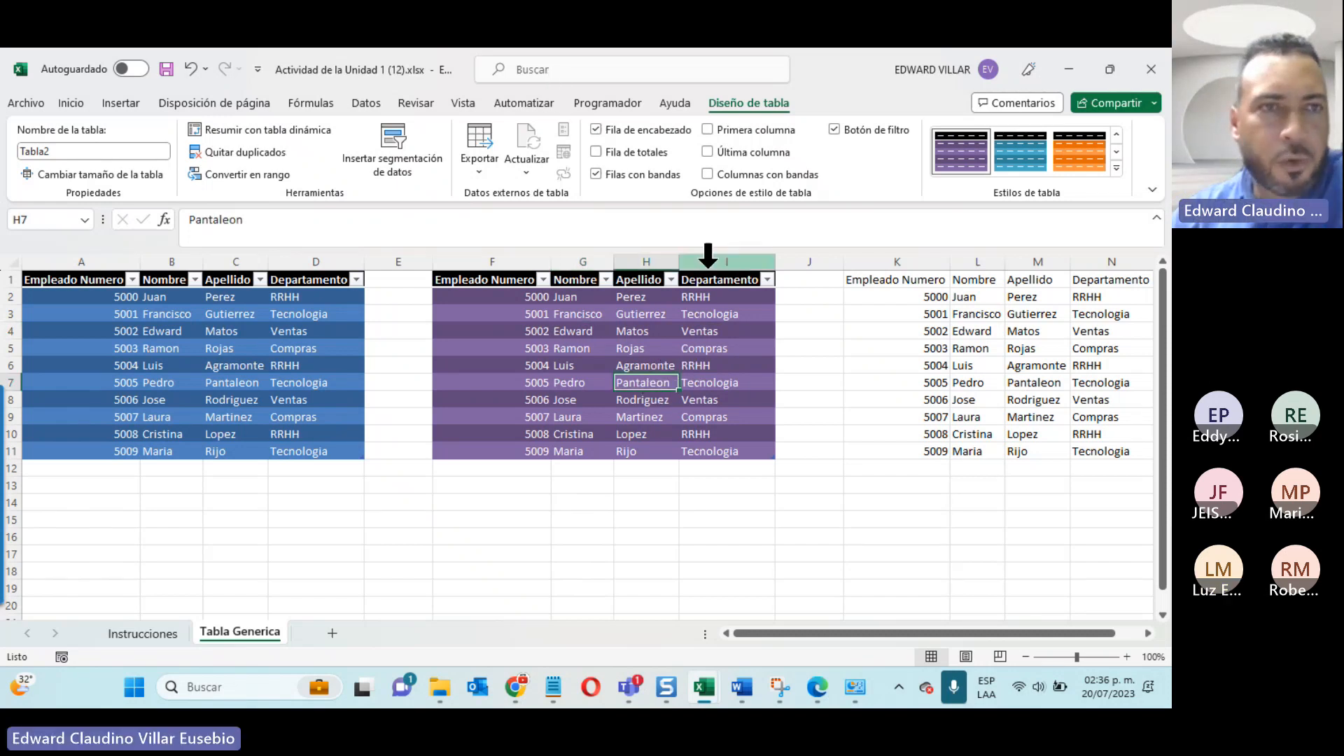
click(256, 225)
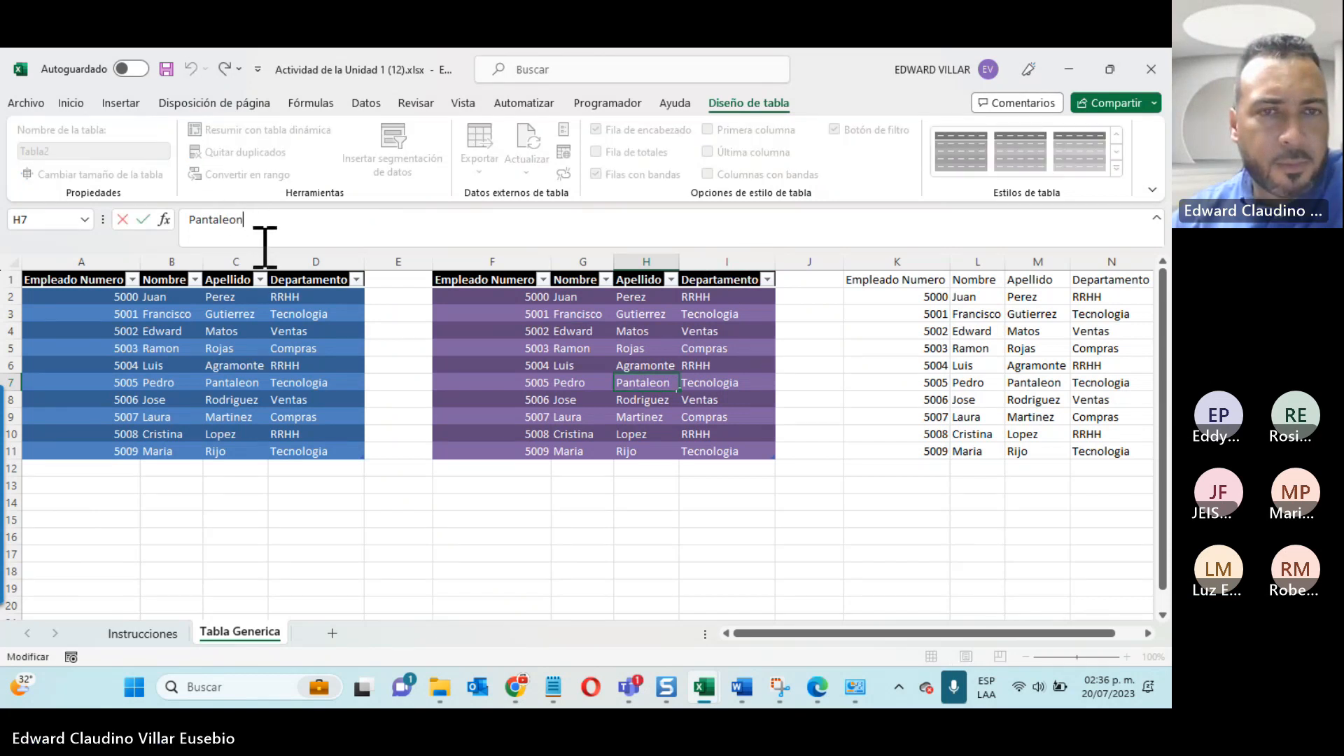
click(273, 383)
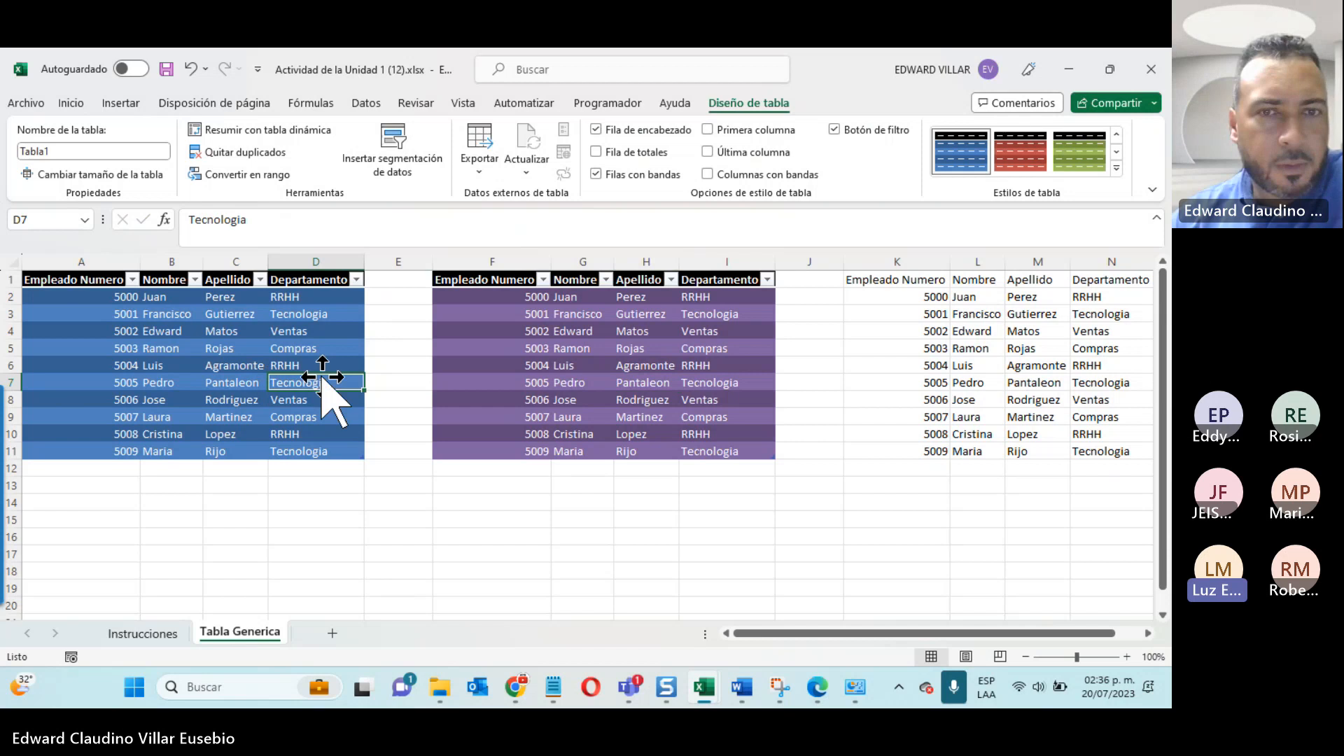
click(532, 400)
click(930, 348)
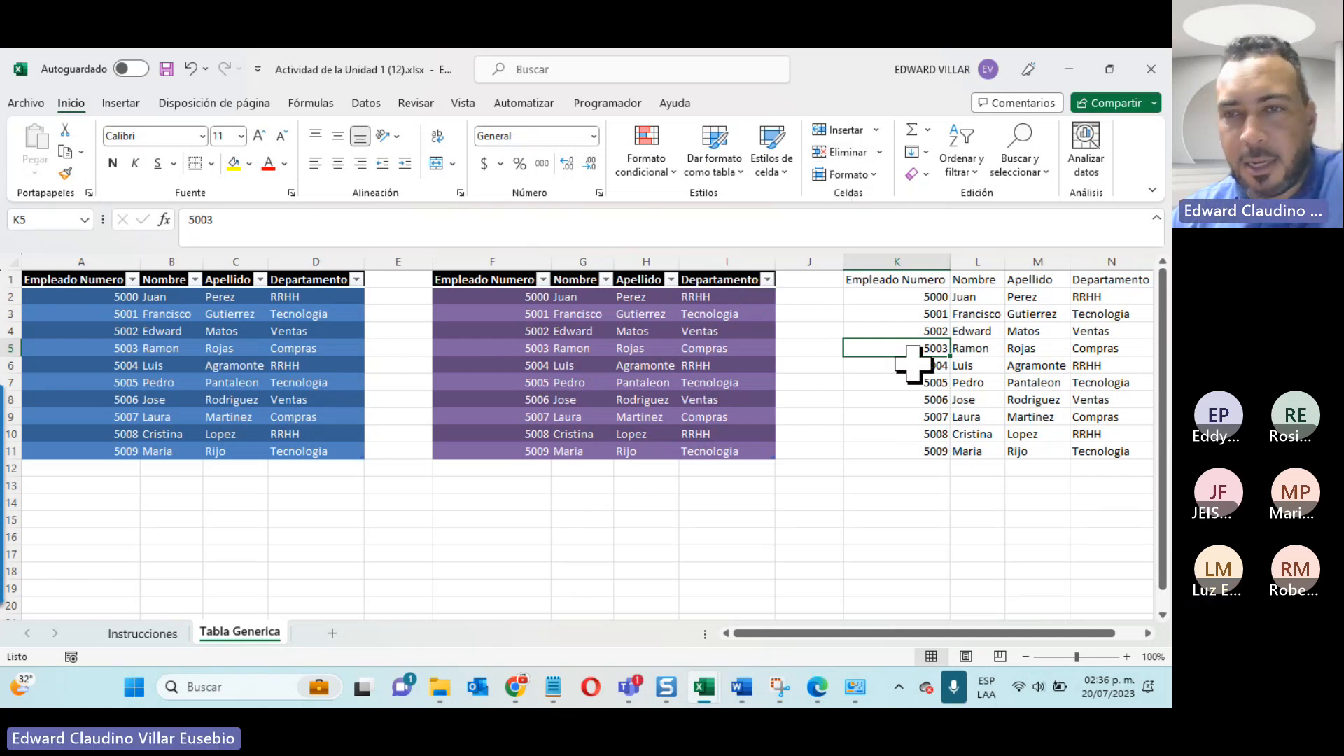
click(720, 168)
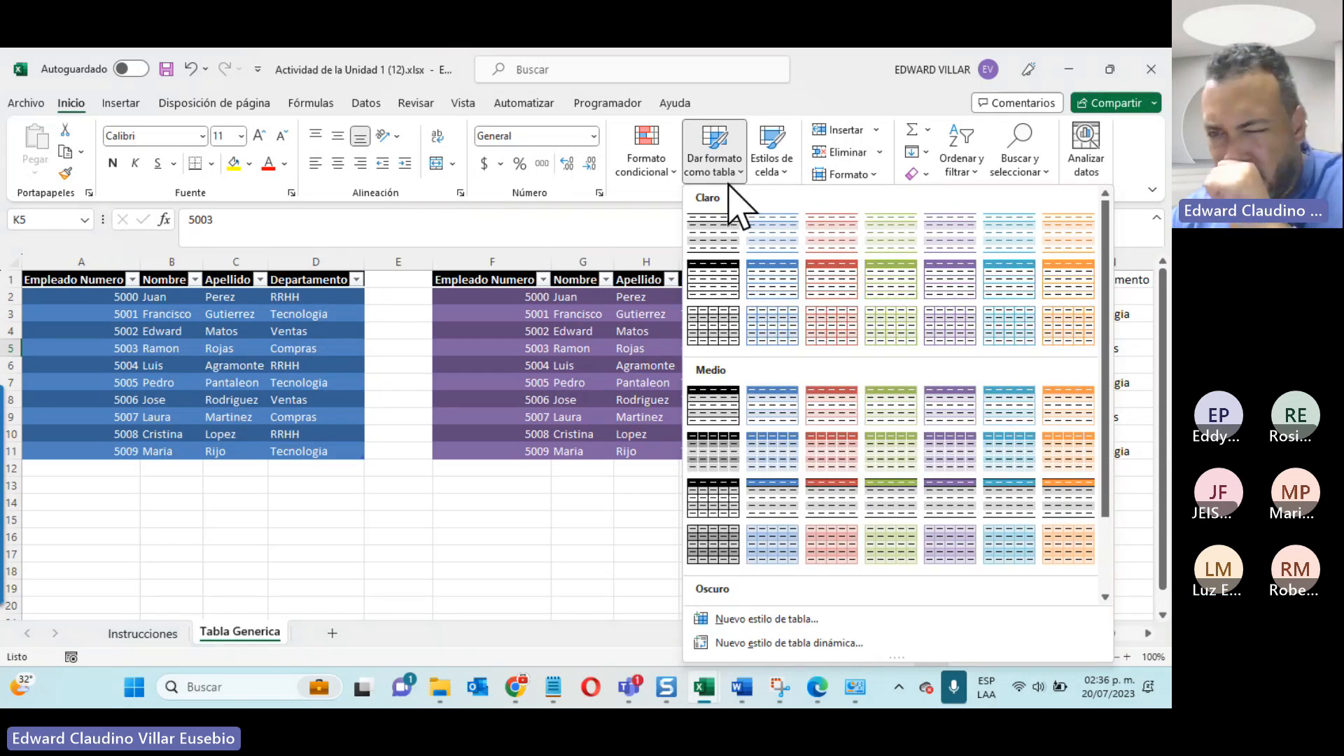
scroll(777, 301, down, 2)
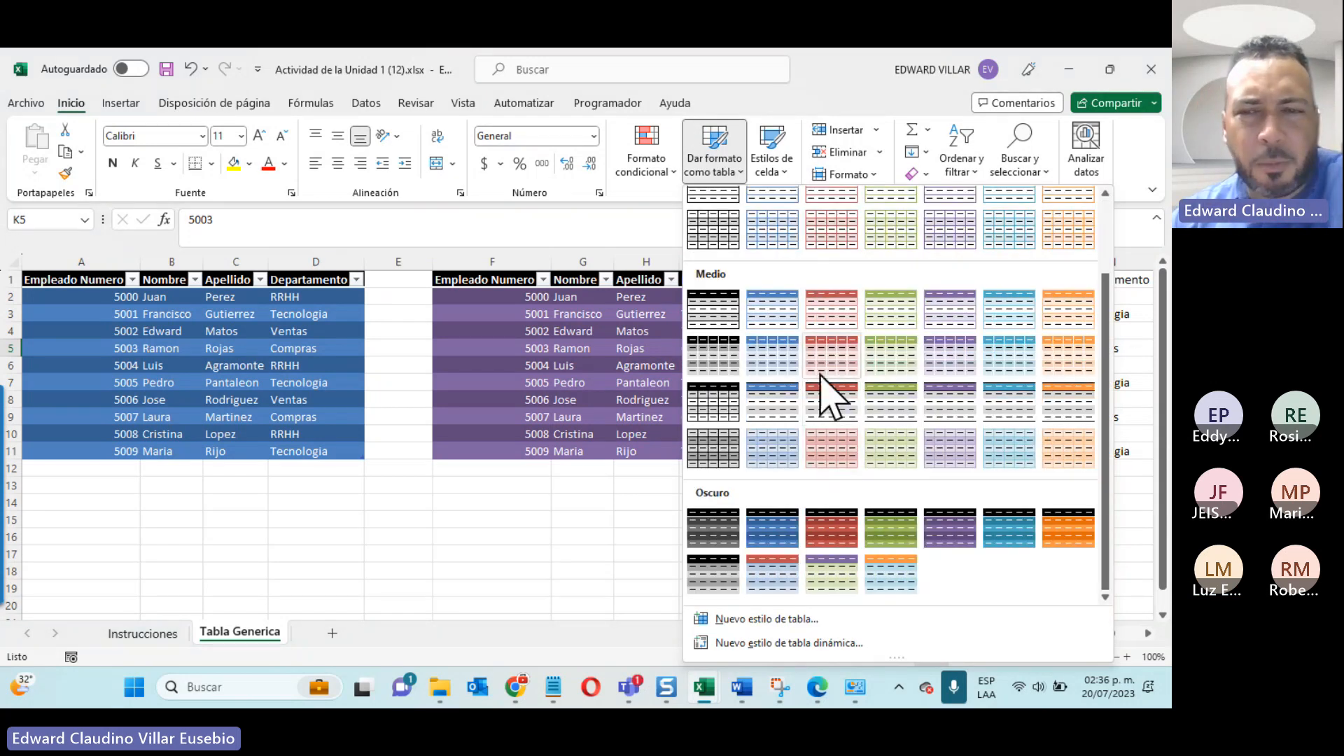
click(830, 531)
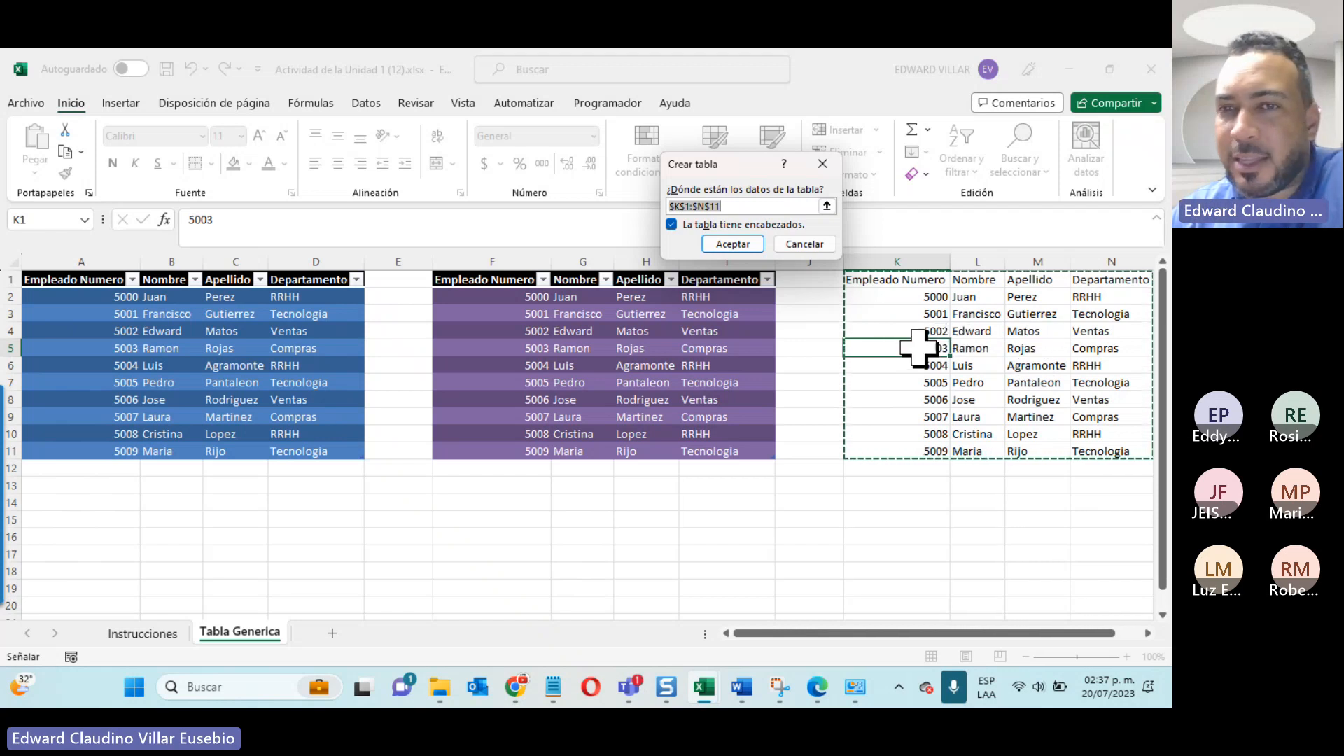
click(804, 244)
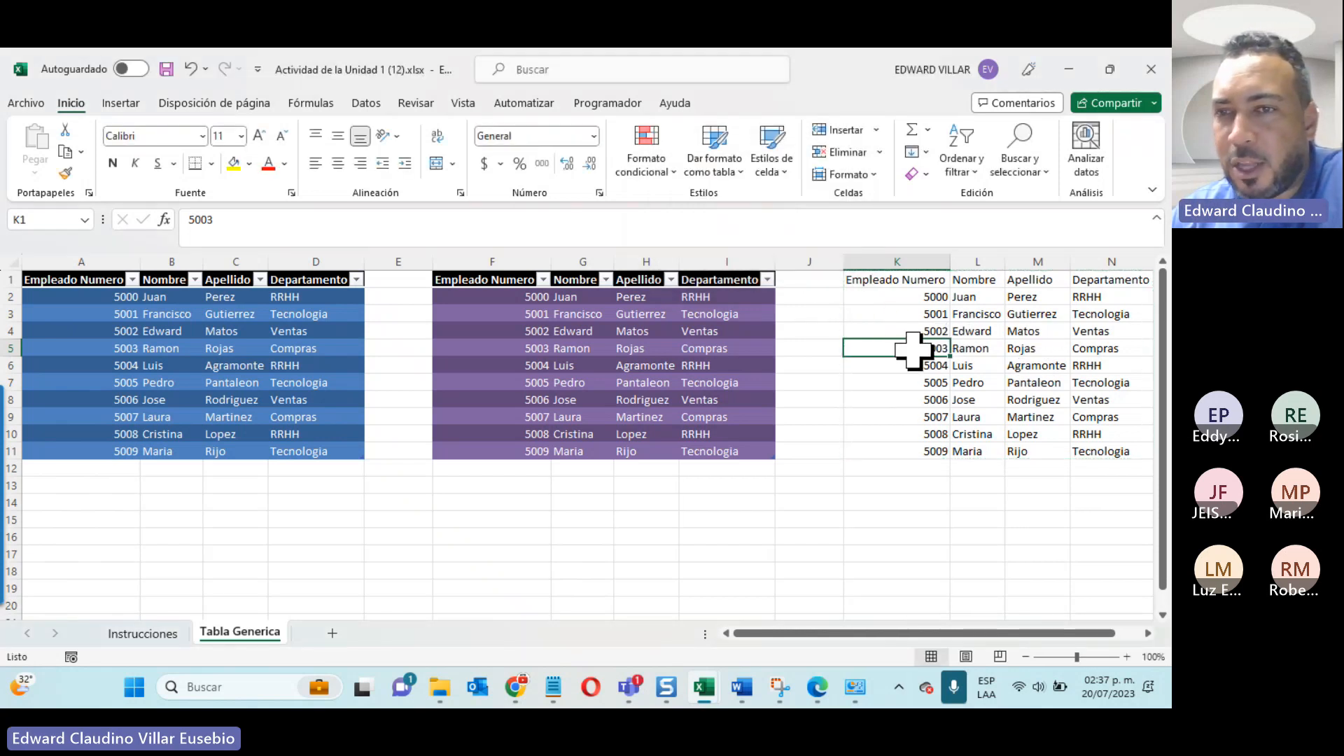
Step: Format the third data group as a dark red table with headers, extending its range to $K$1:$N$18
click(734, 175)
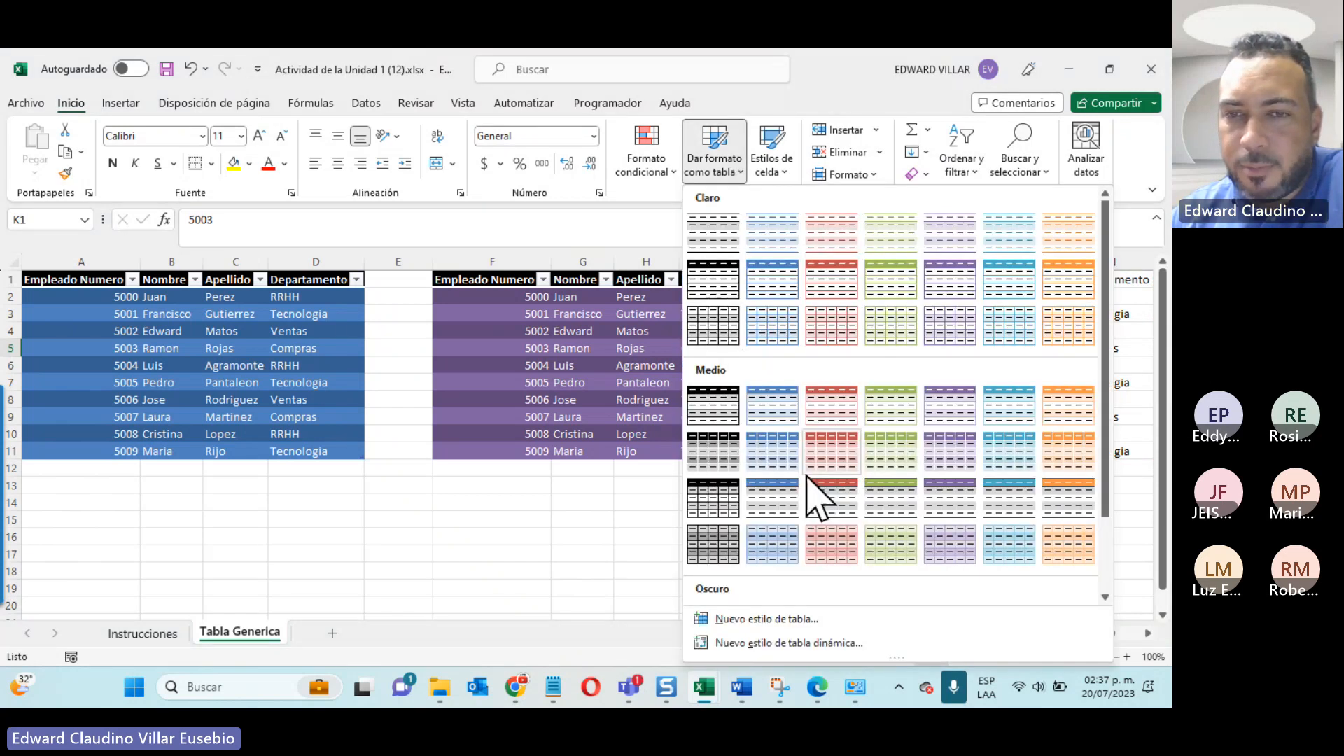
click(809, 474)
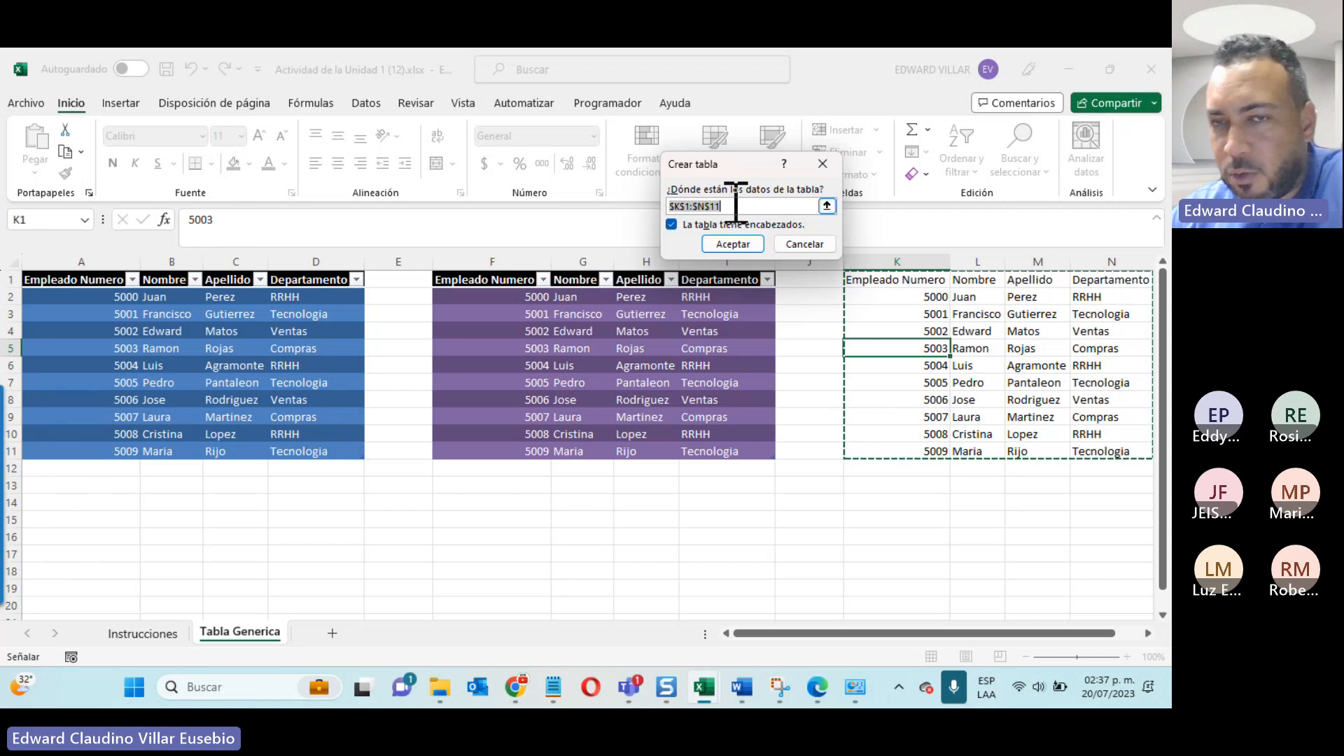
drag(883, 279, 1126, 456)
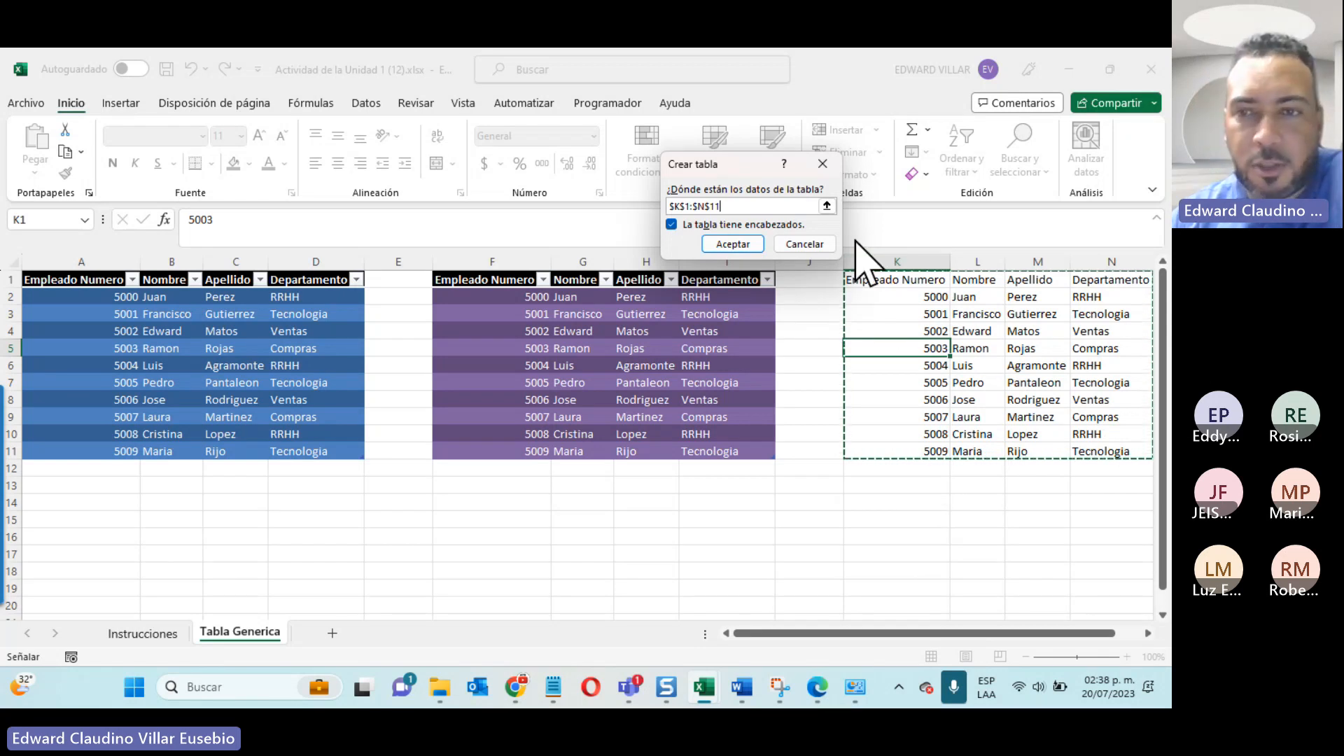
drag(868, 280, 1099, 574)
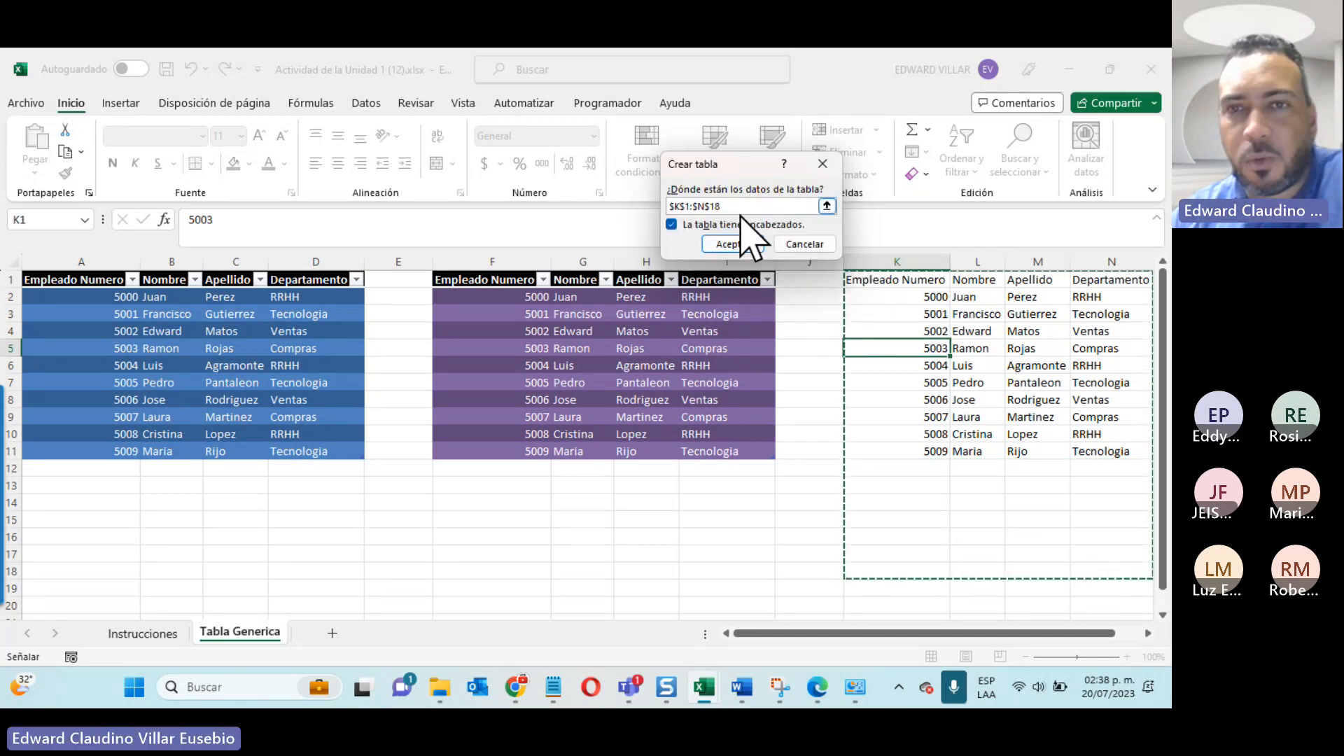
click(735, 243)
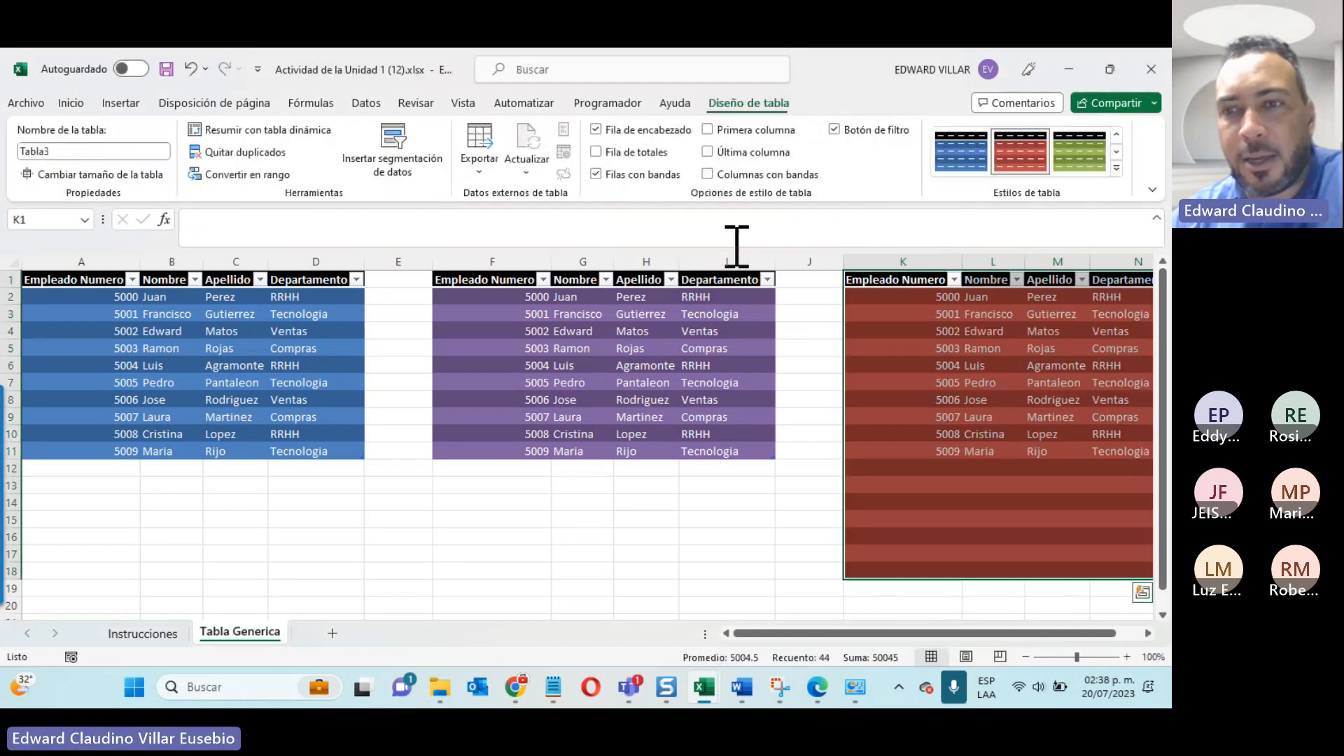
drag(924, 468, 1102, 569)
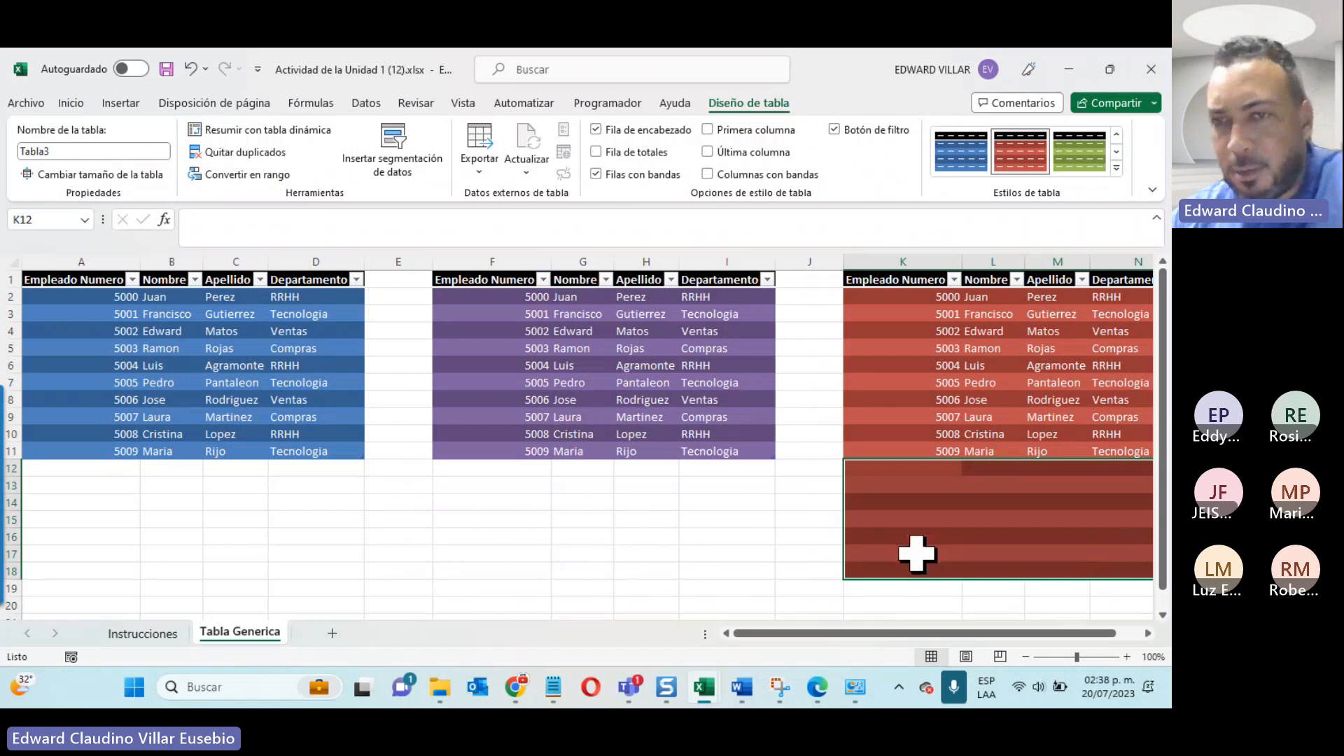
click(902, 518)
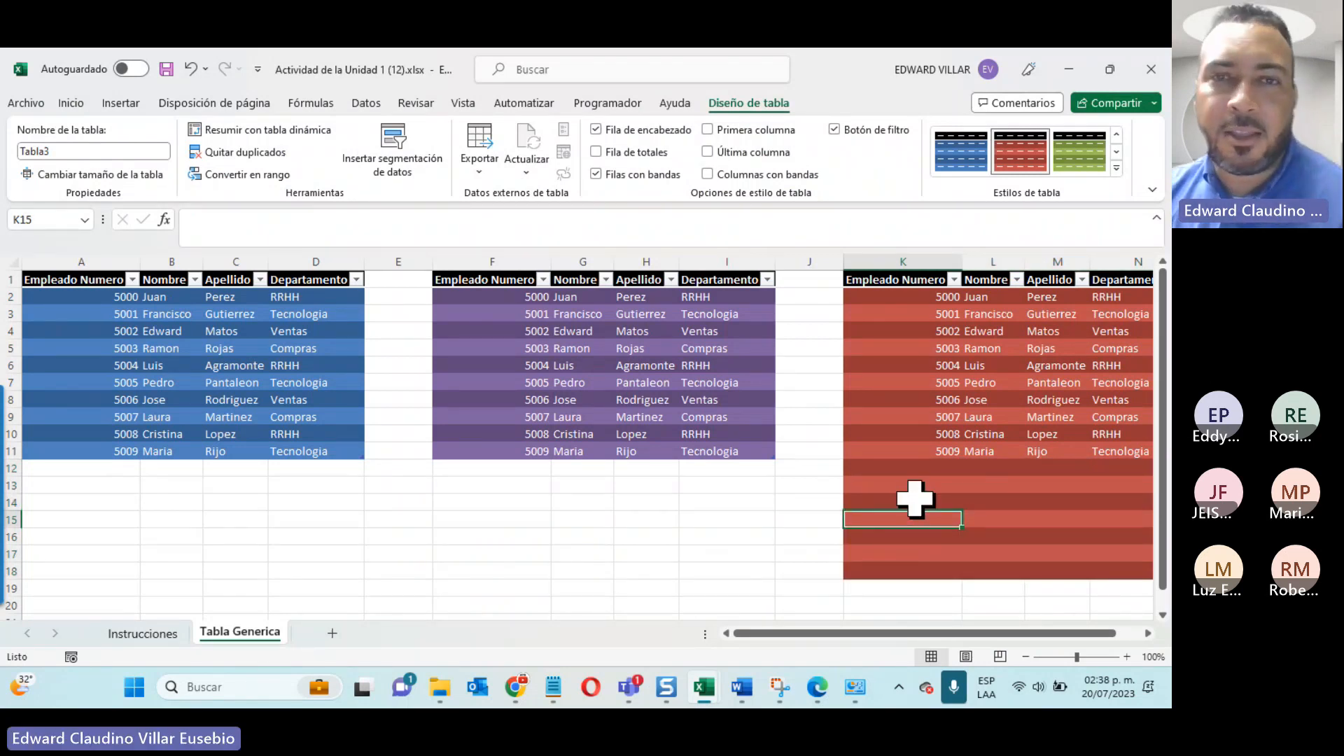
click(831, 49)
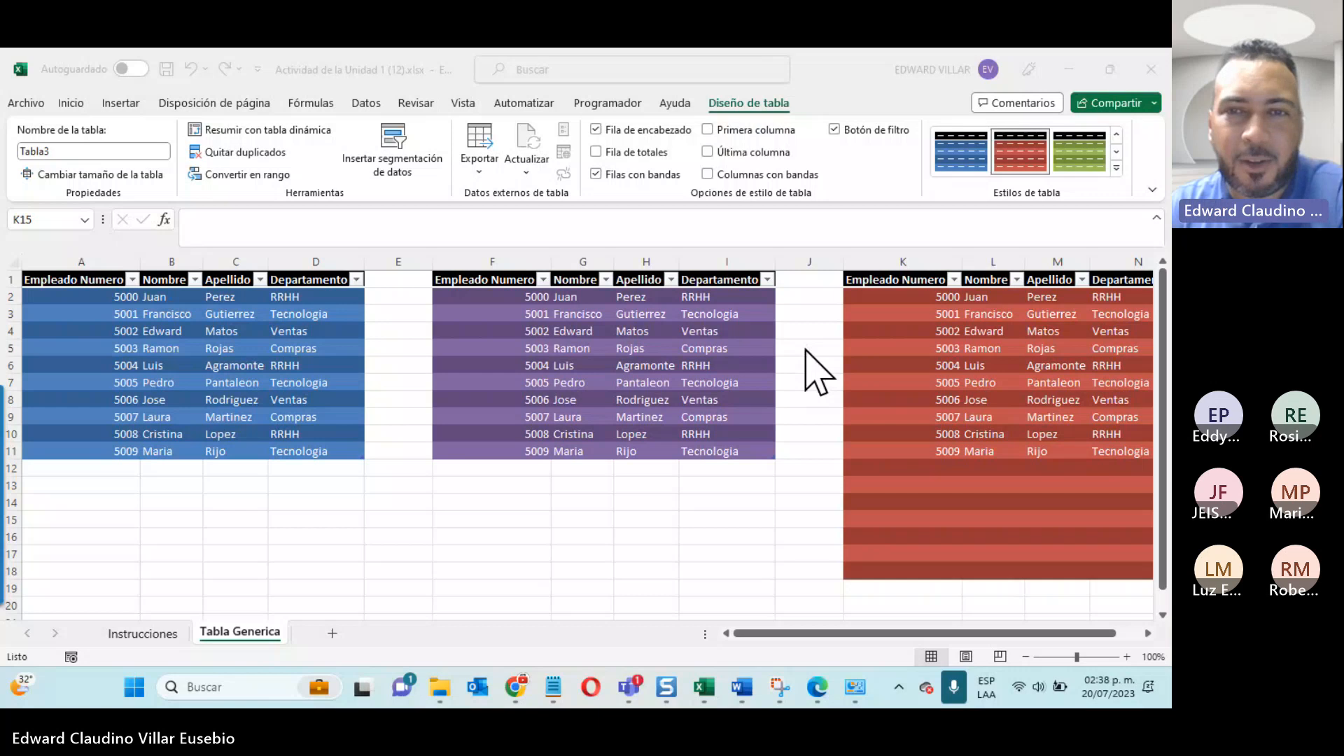
click(693, 343)
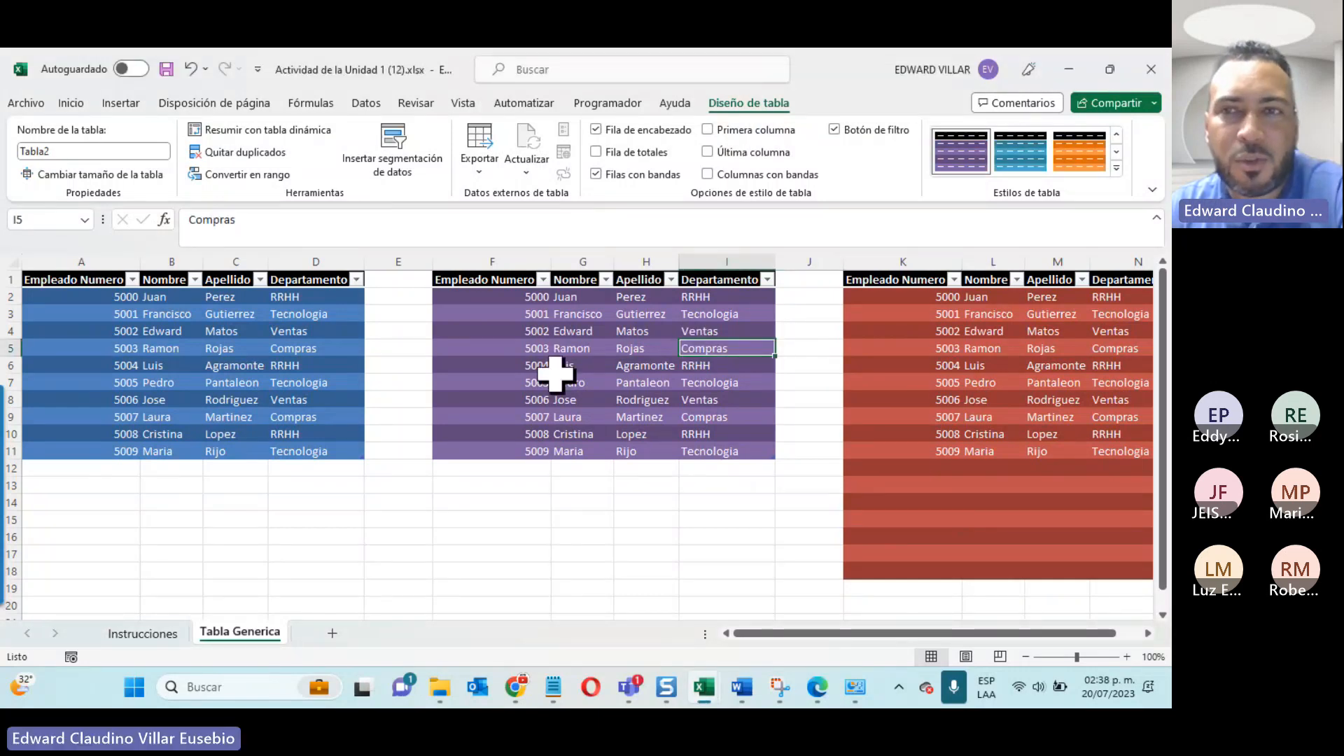
click(983, 343)
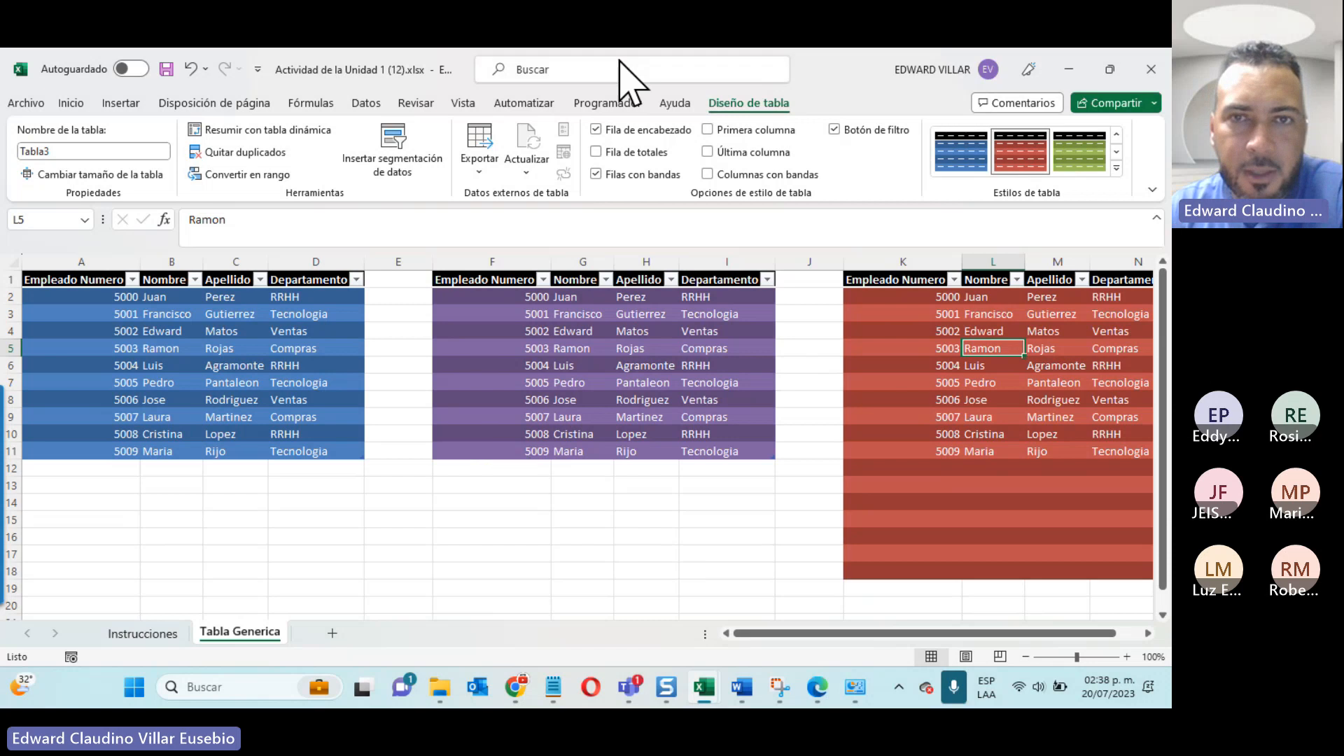
click(511, 469)
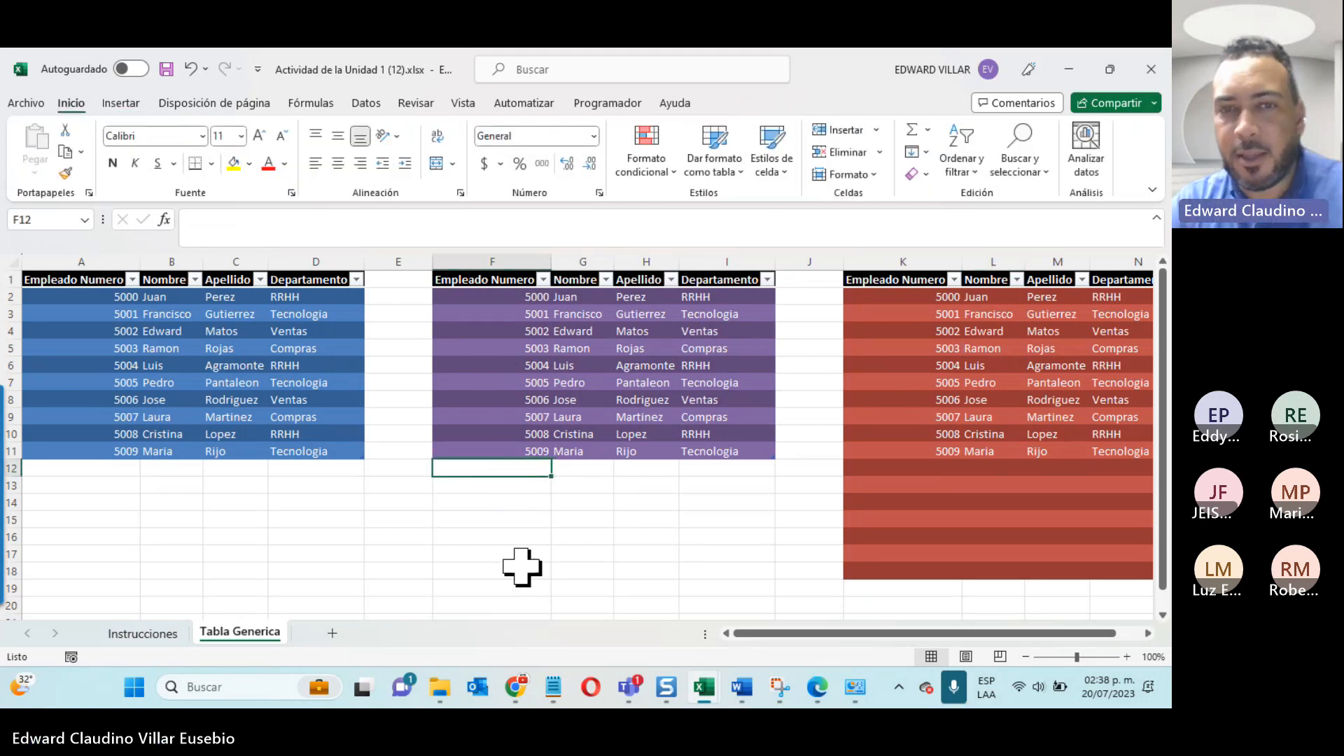
text(5)
key(BackSpace)
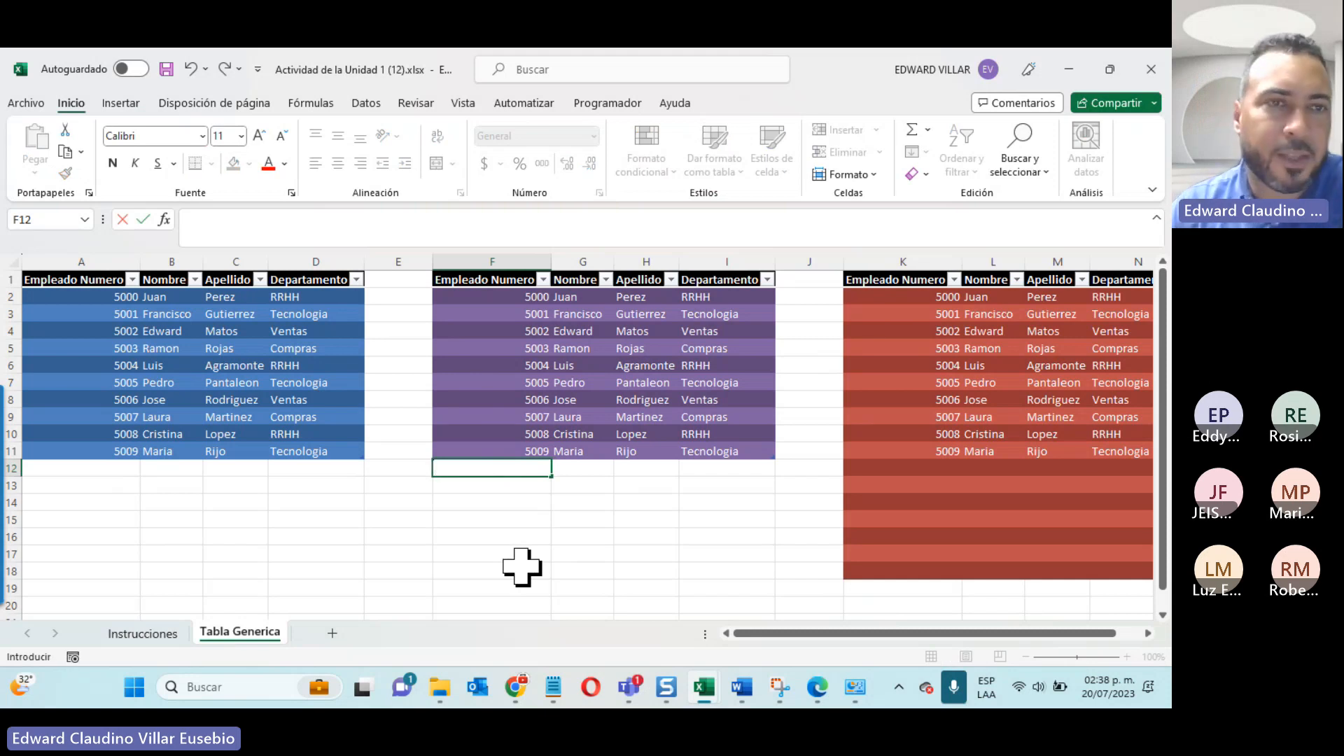
key(Up)
key(Up)
key(Up)
key(Up)
key(Up)
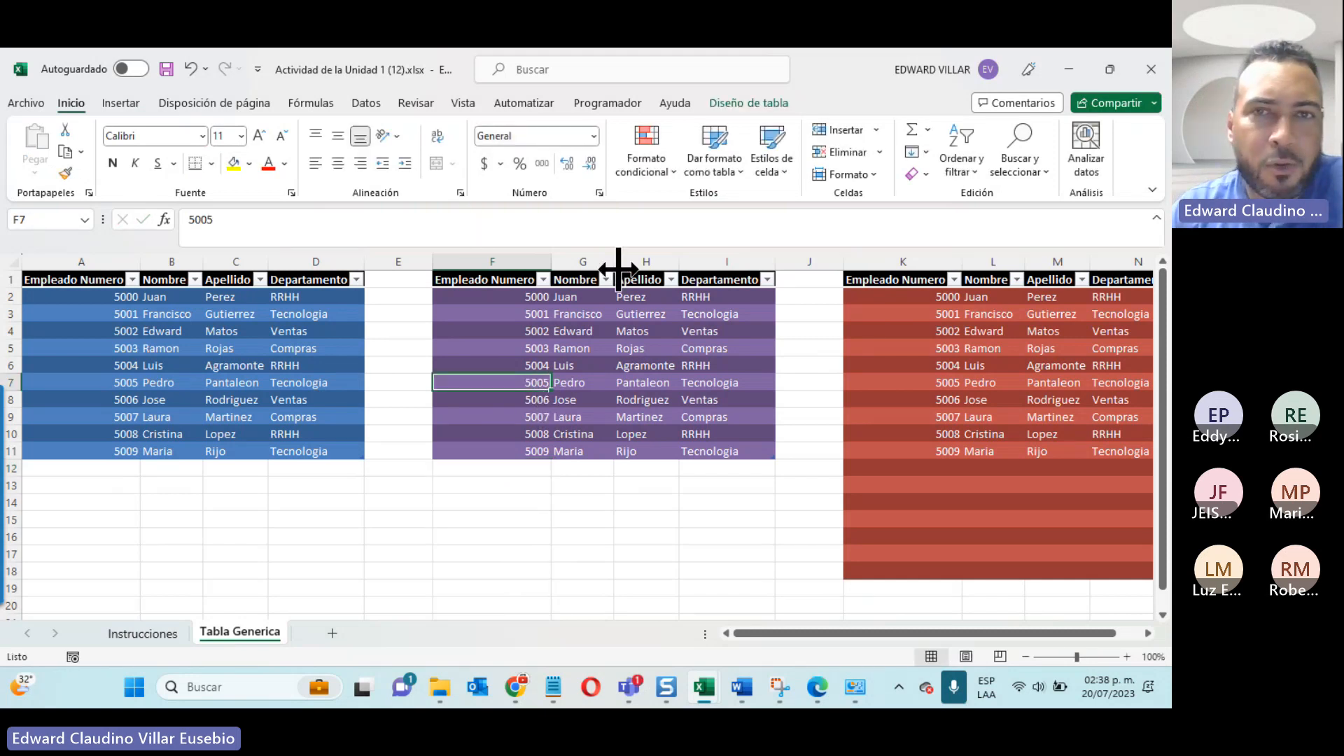
Step: Check the names of the second and first tables, and rename the third table as Tabla3INAIPI
click(743, 104)
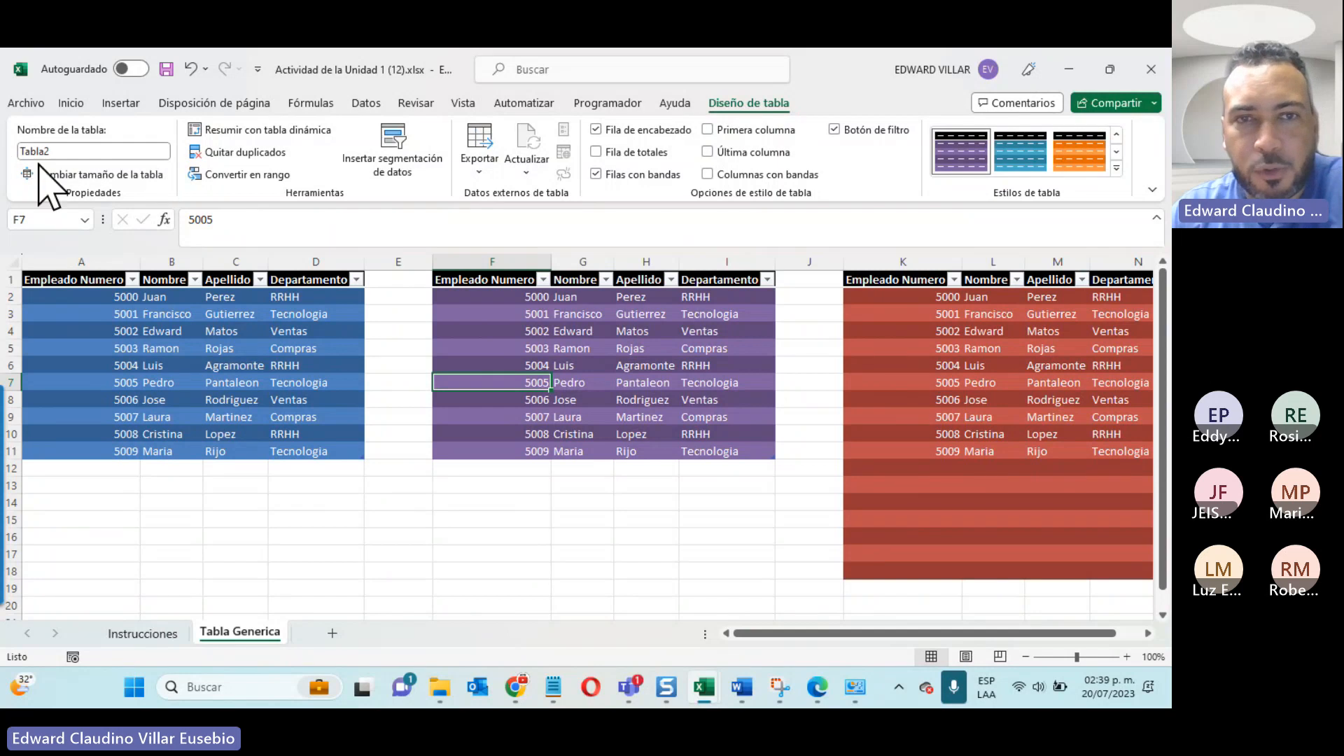
click(141, 348)
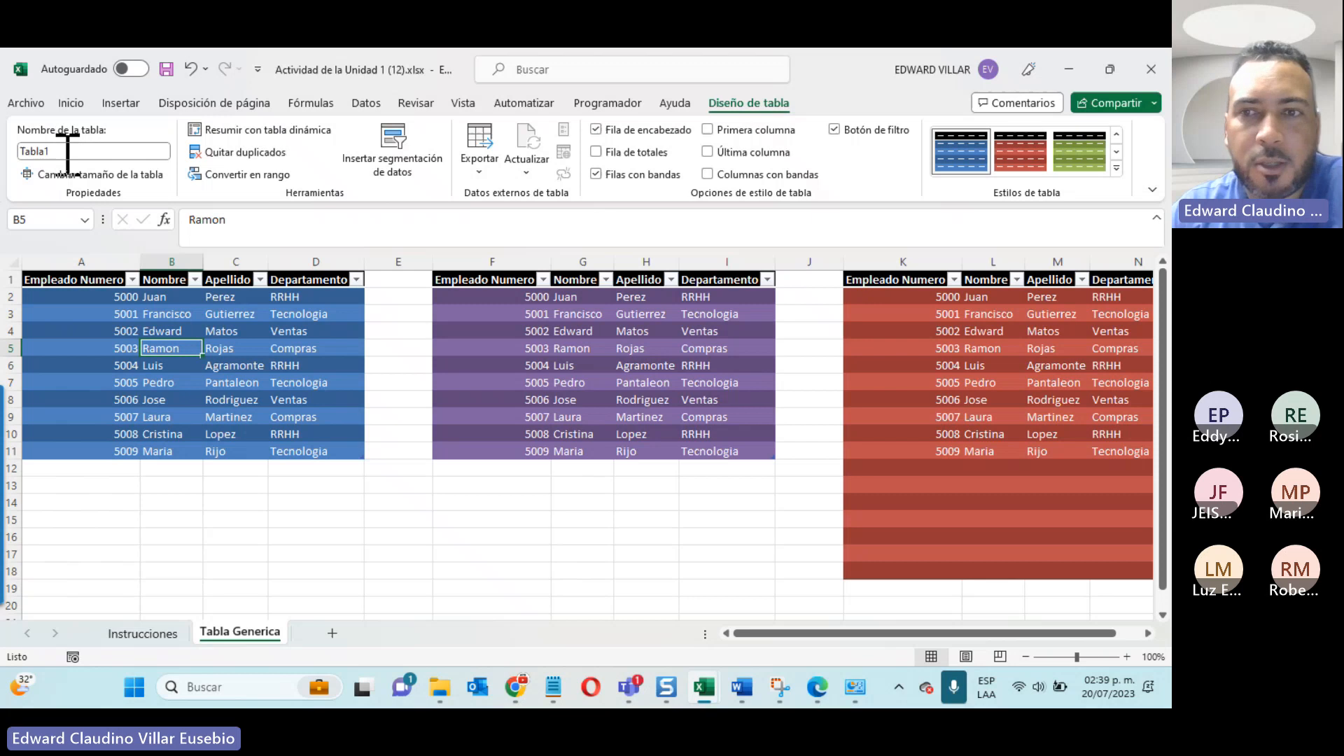
click(942, 333)
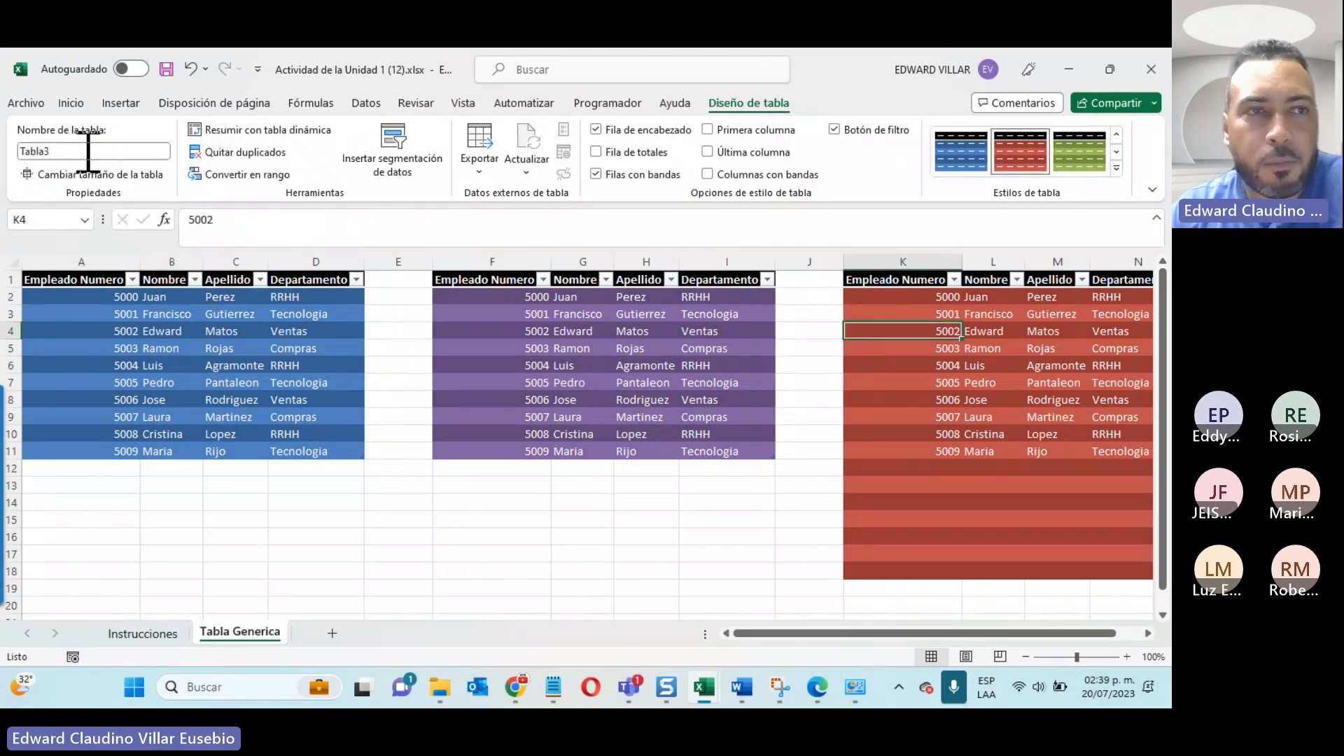
click(88, 150)
click(88, 151)
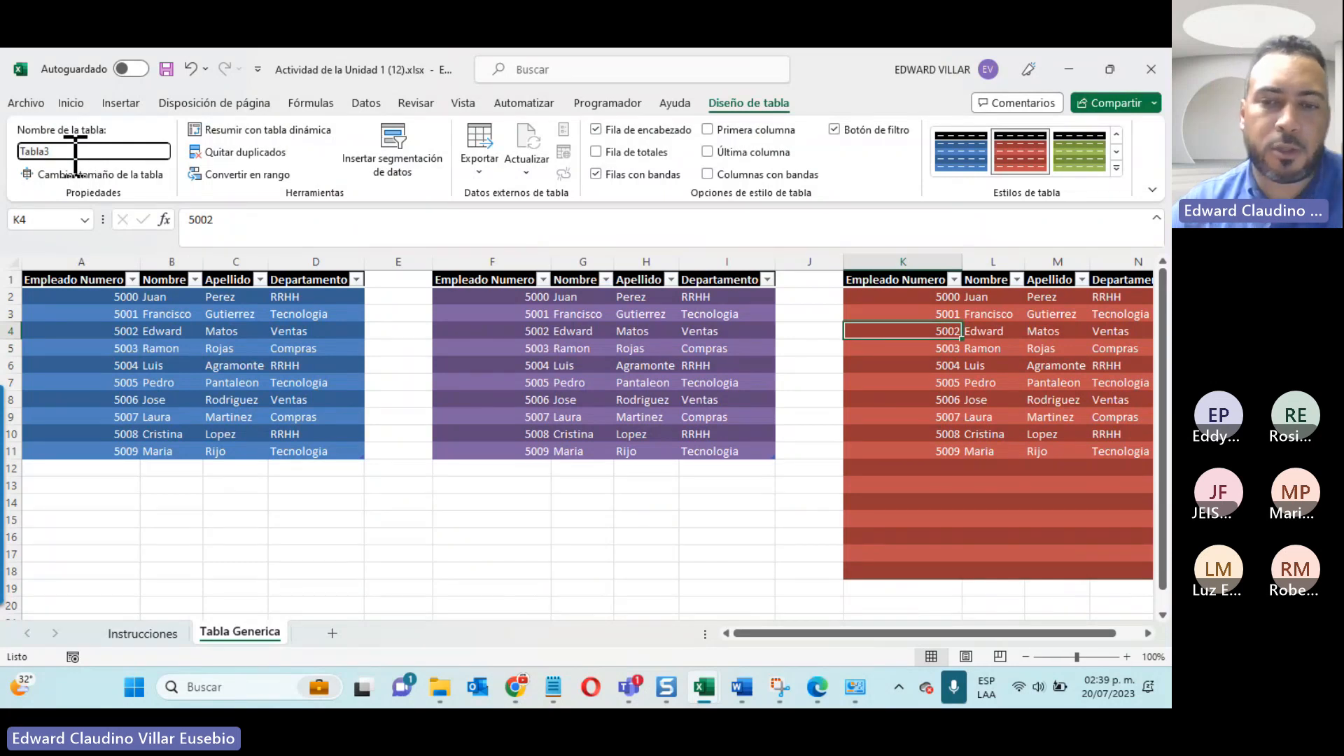
text(INAIPI)
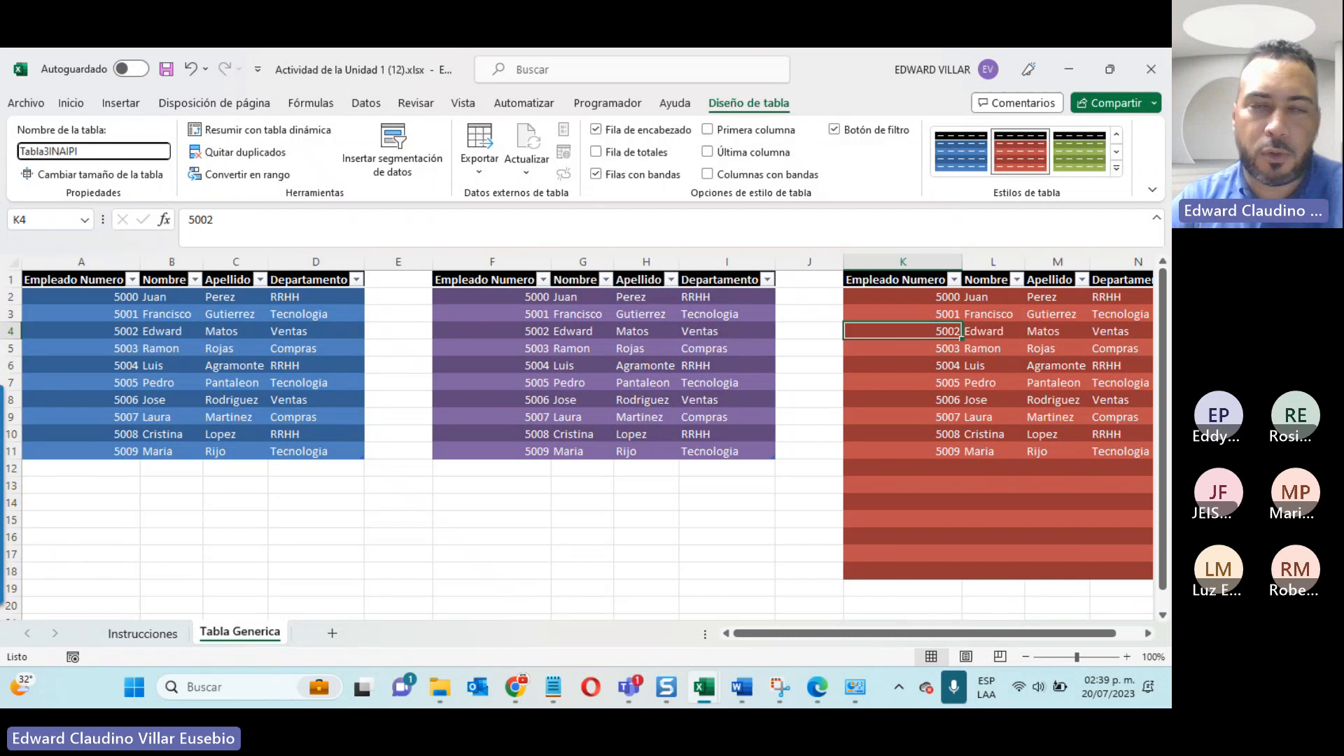
key(Return)
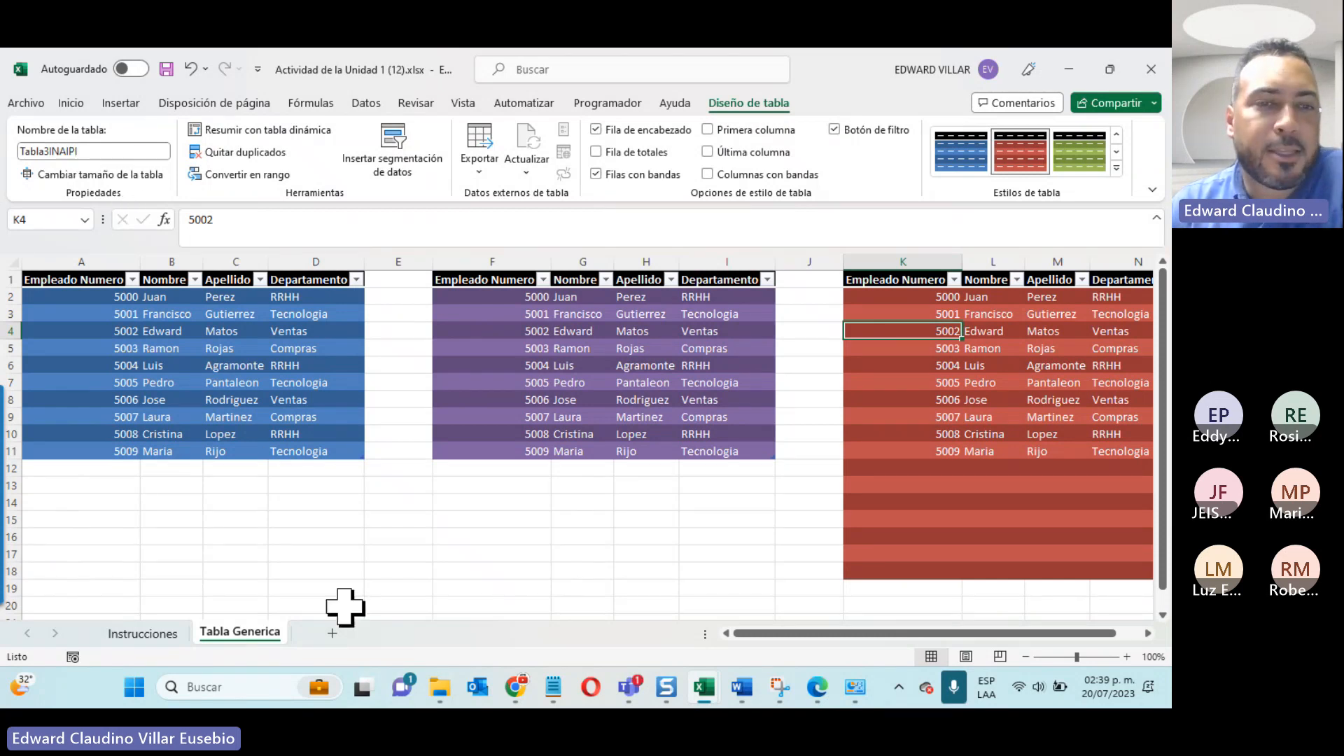
Step: Add a new blank worksheet after Tabla Generica and select its cell D6
click(332, 633)
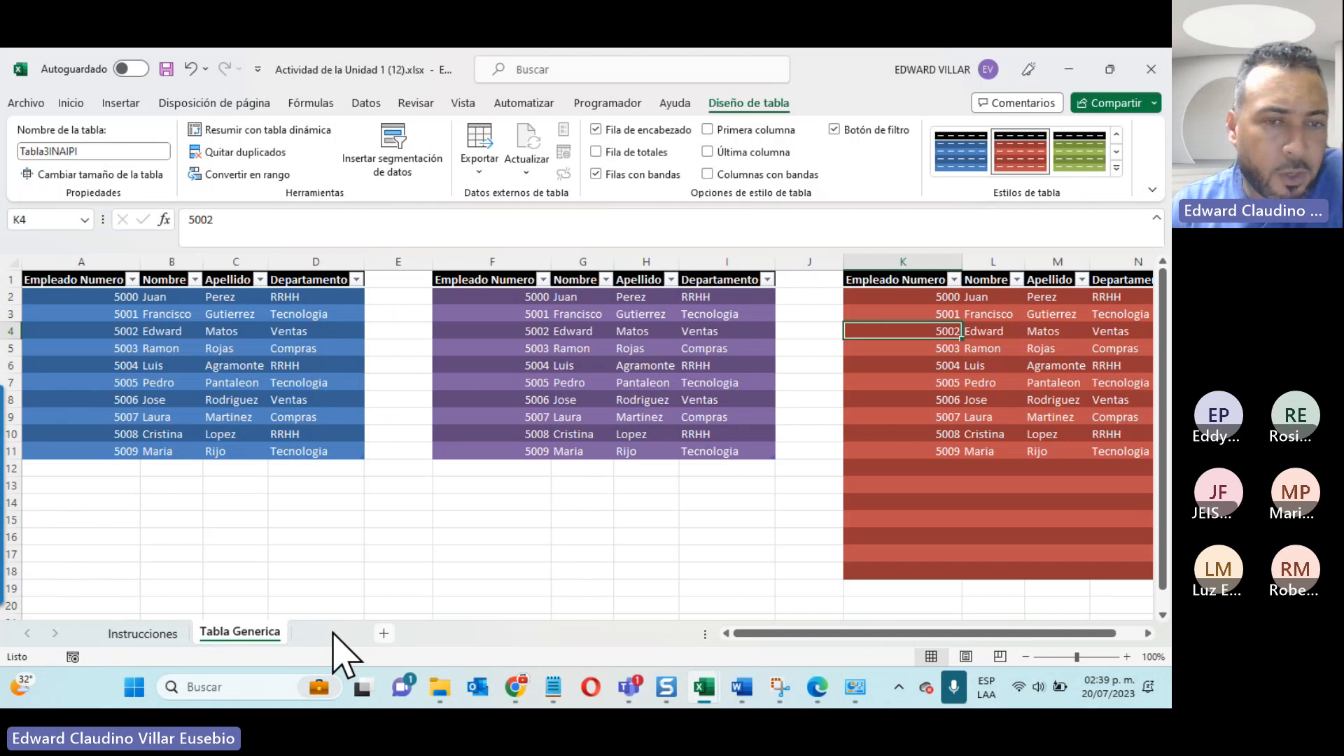
click(257, 365)
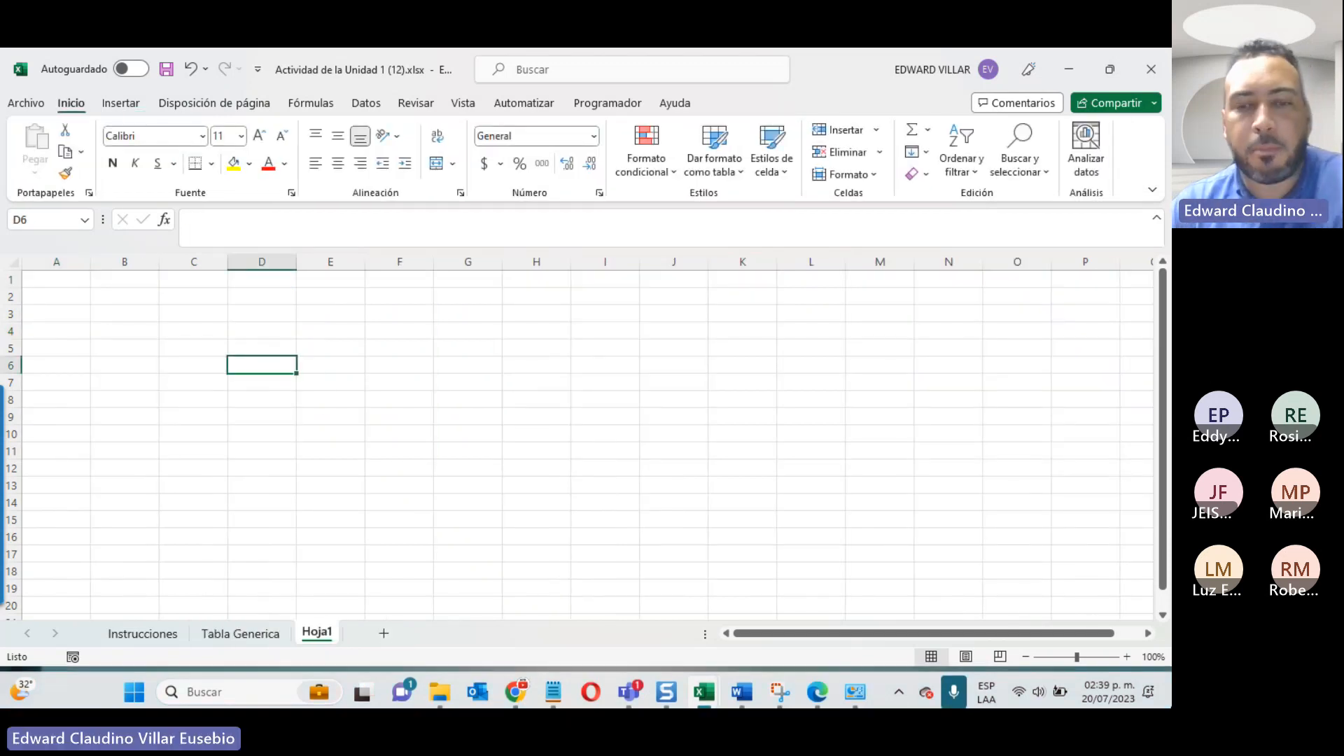
Step: Try the formula =Tabla3INAIPI in cell D6, inspect the rows it returns, and undo it
text(=)
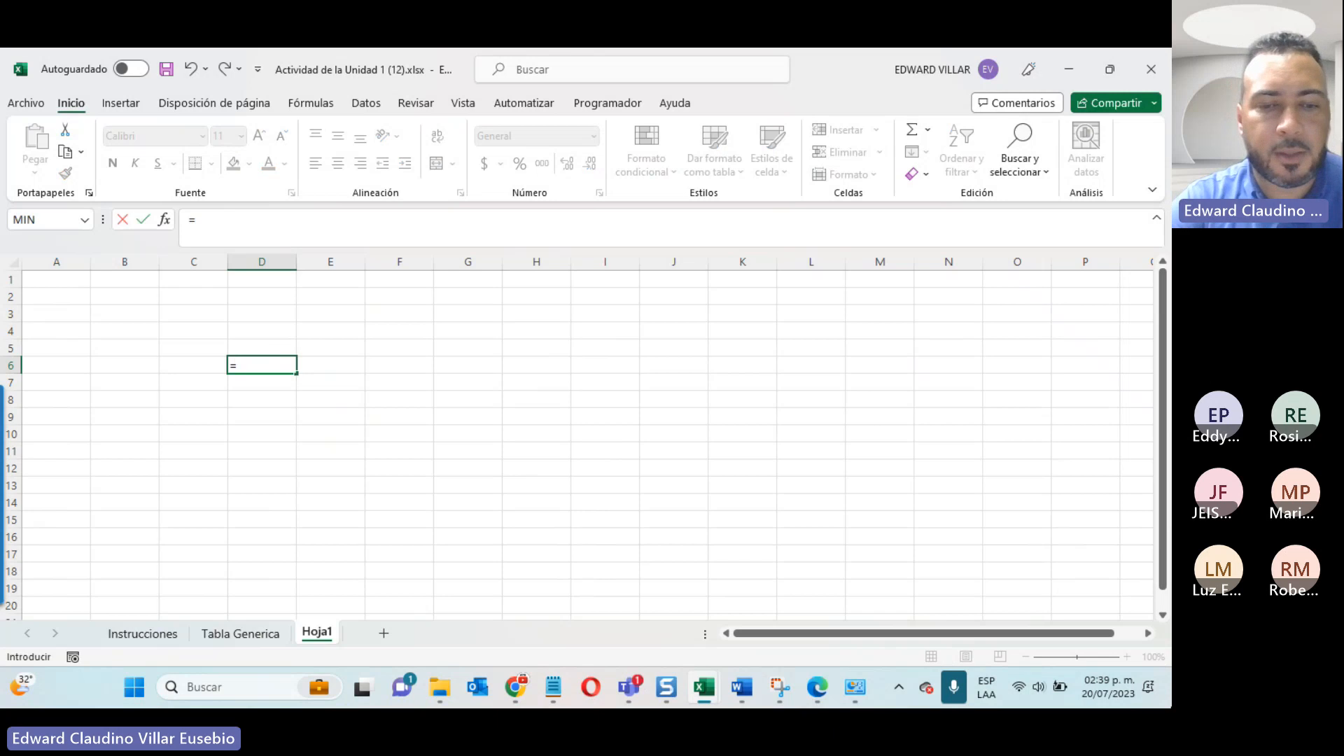
text(tab)
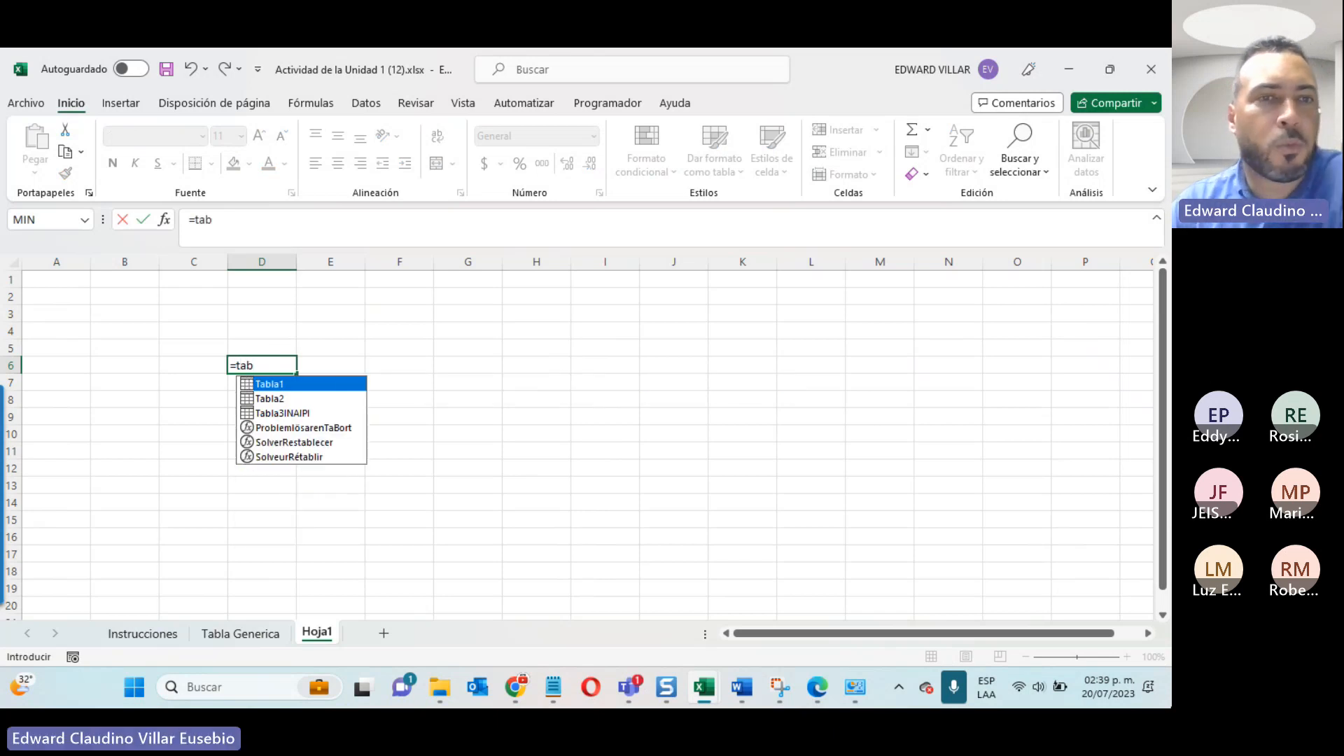
double_click(290, 414)
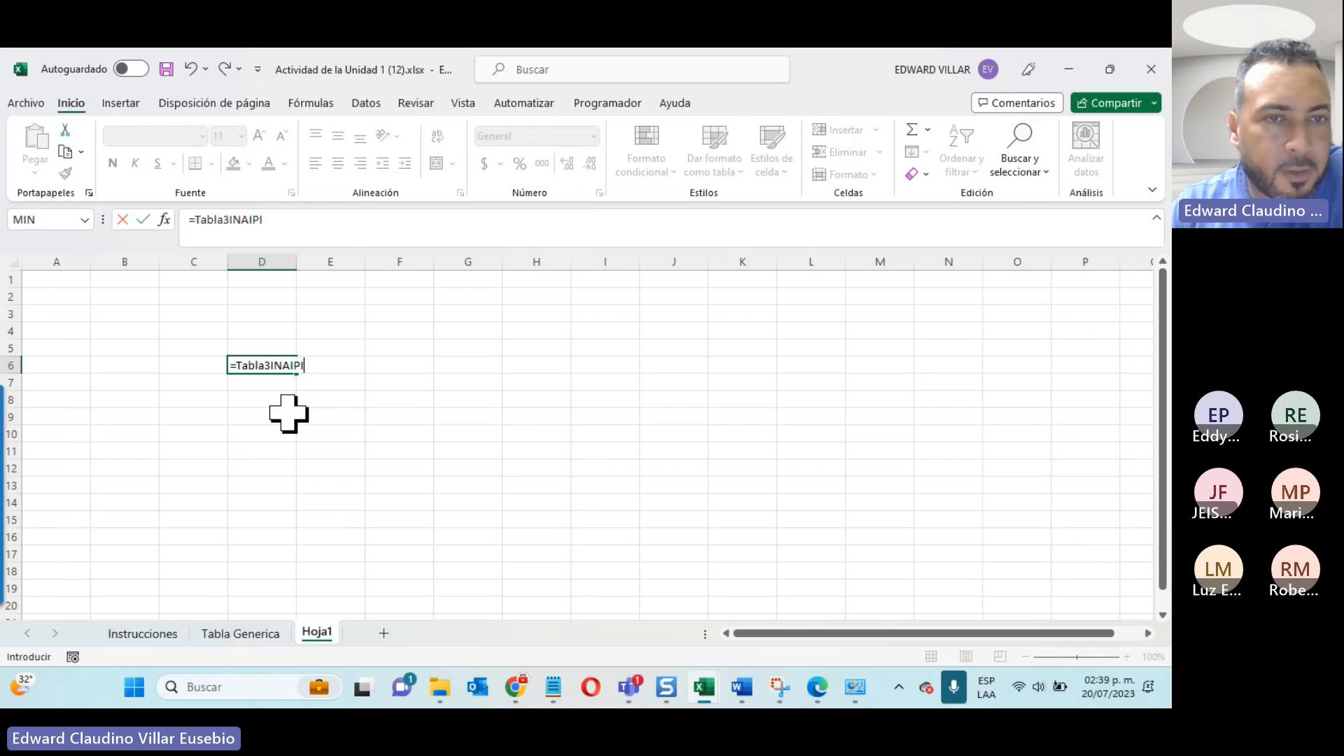
key(Return)
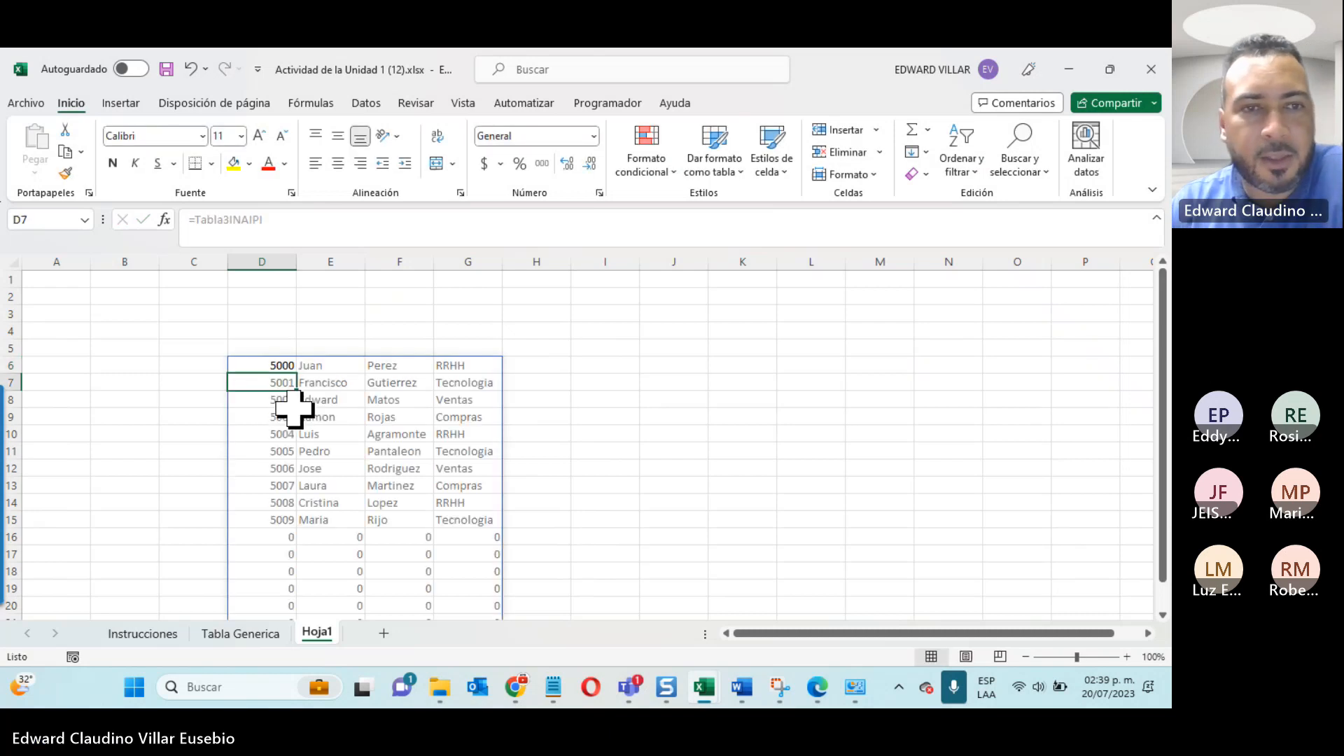
scroll(565, 443, down, 1)
scroll(565, 443, down, 2)
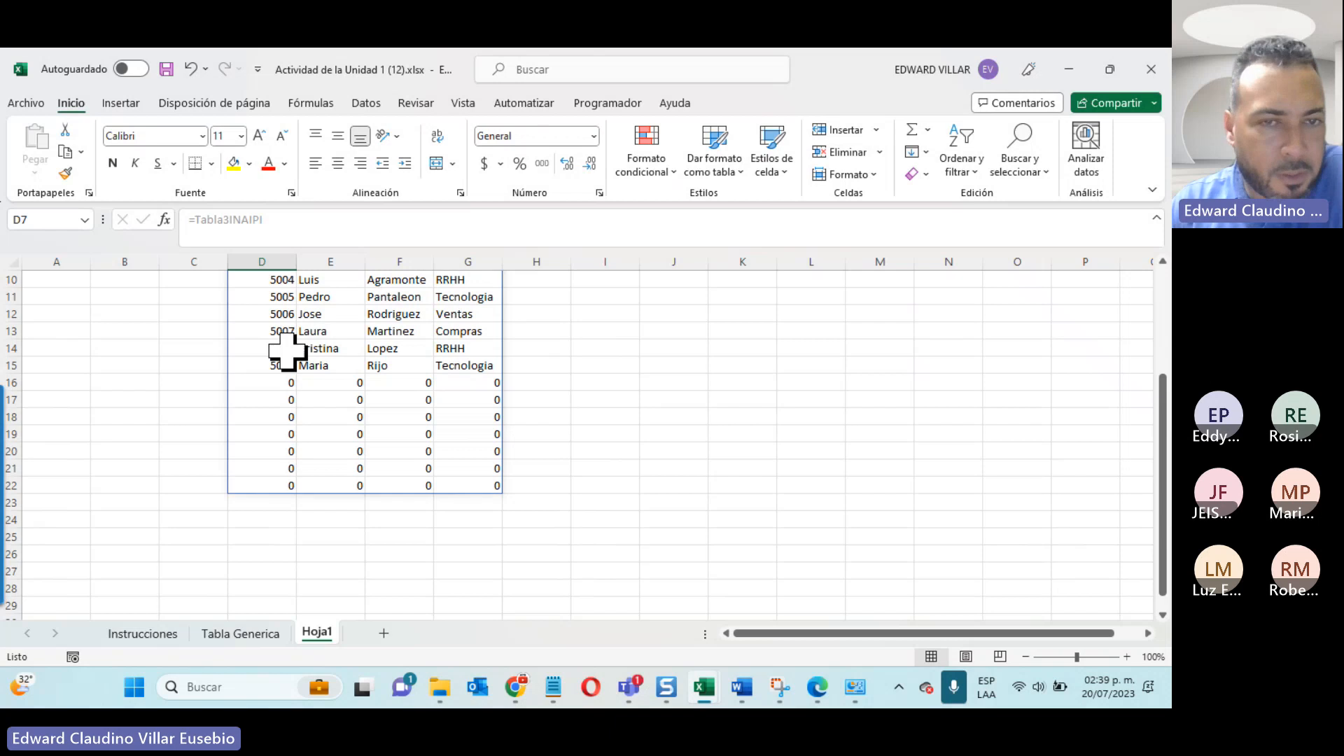
scroll(424, 458, up, 3)
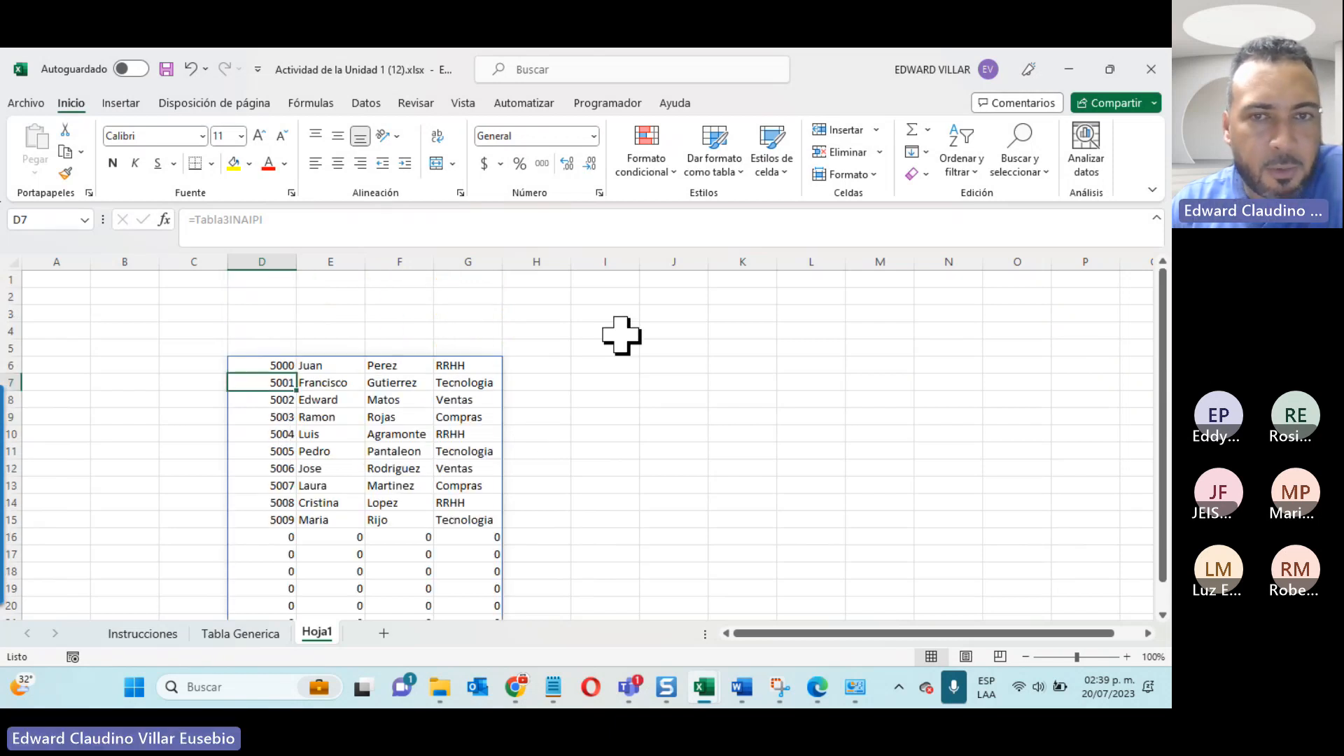
click(618, 373)
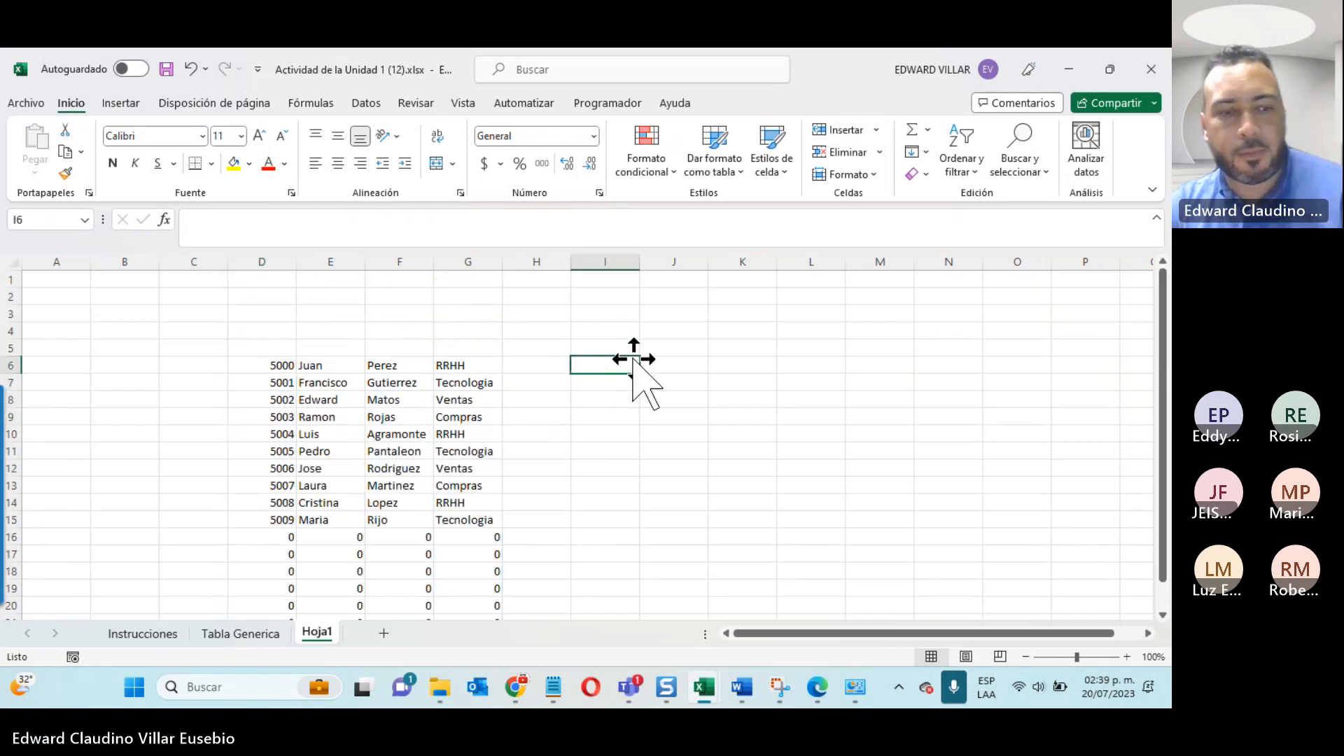
key(ctrl+z)
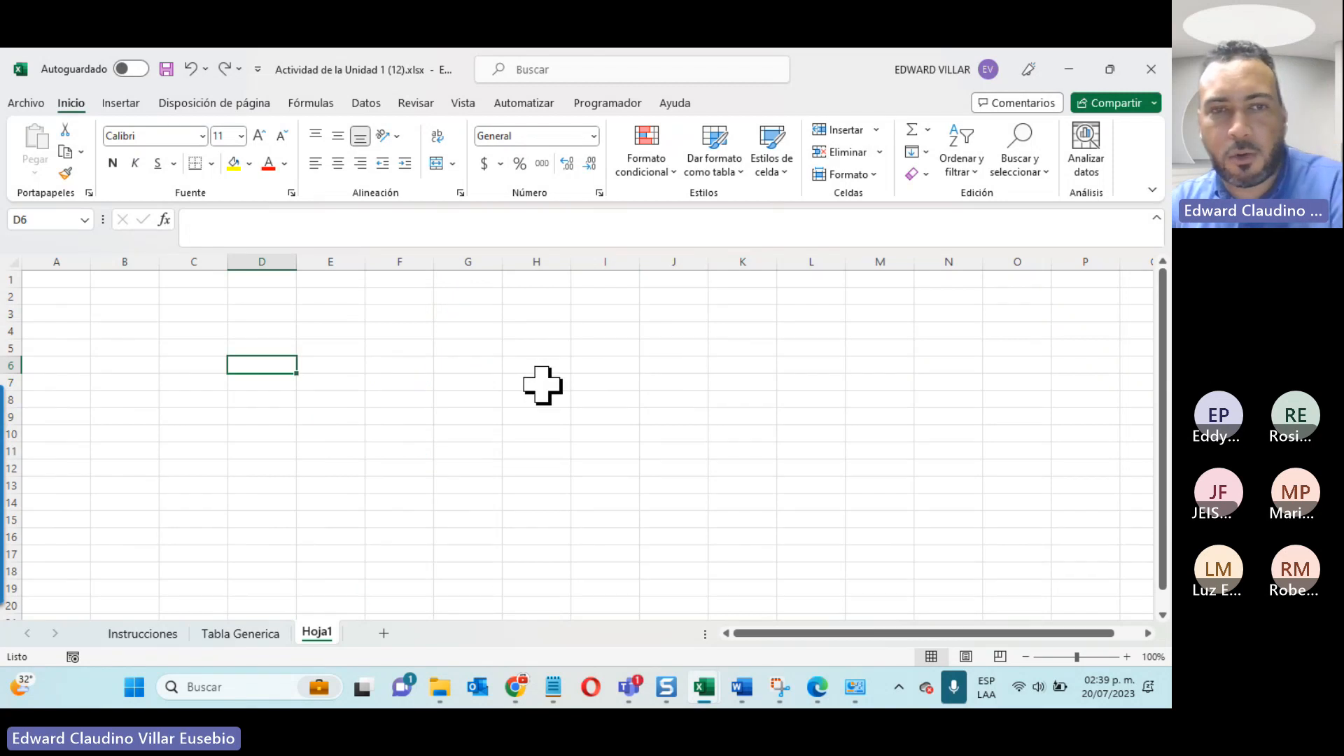
Step: Enter the formula =Tabla2 in cell D6 of the new sheet to bring in the second table's data
text(=ta)
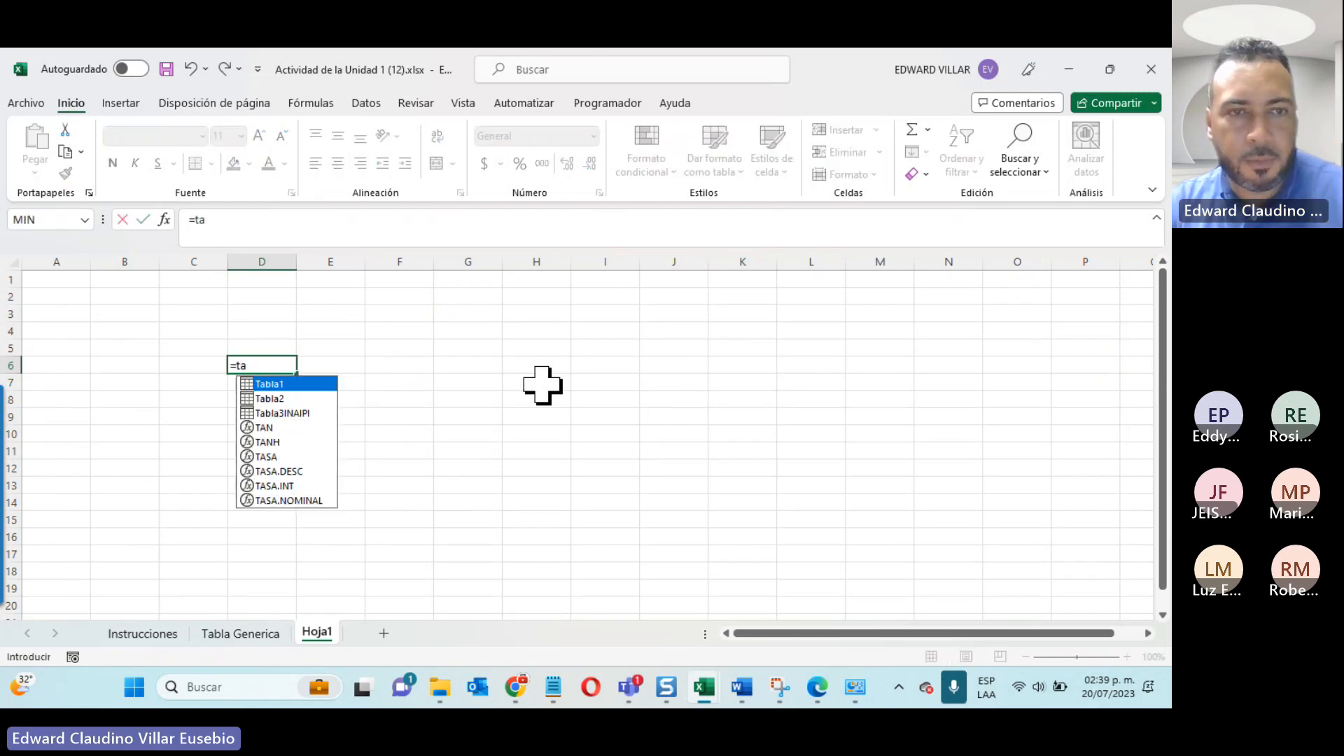
double_click(277, 399)
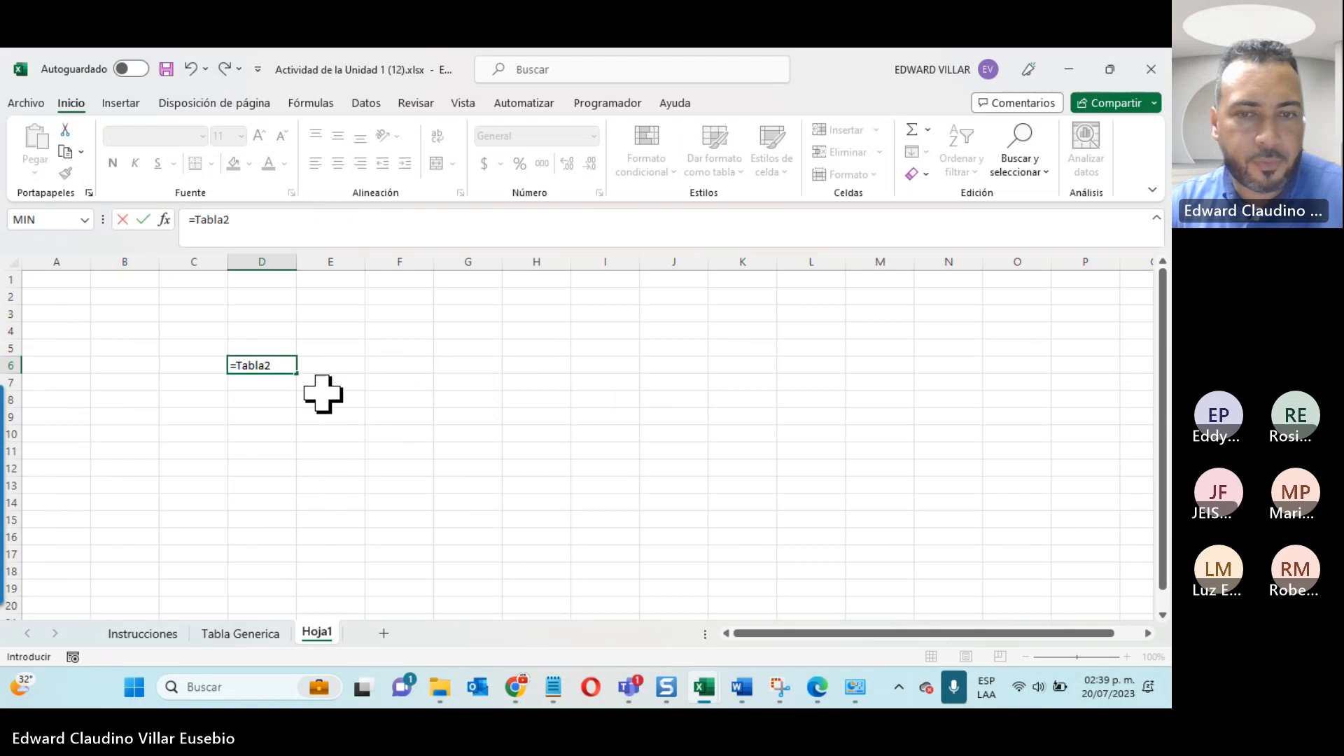
key(Return)
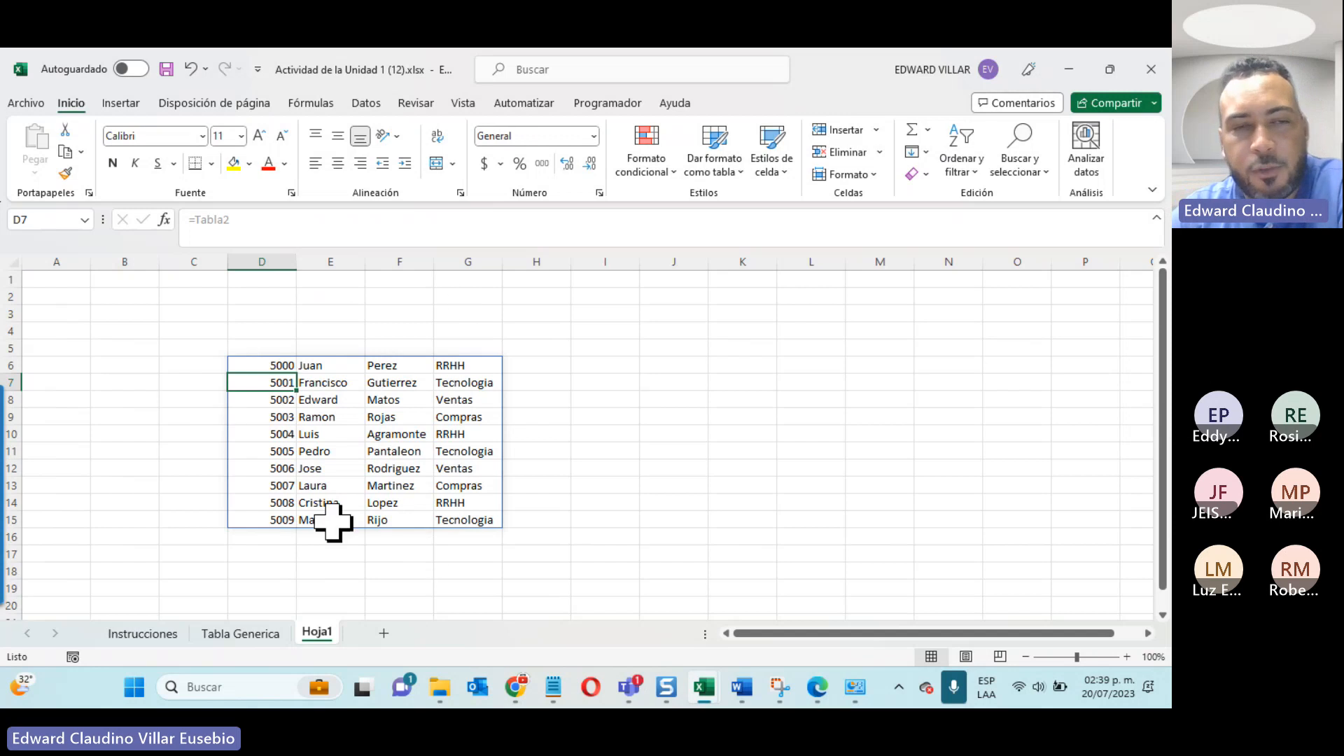
Step: Add an employee record in row 12 directly below the second table on Tabla Generica, with employee number, first name, surname and department RRHH
click(240, 632)
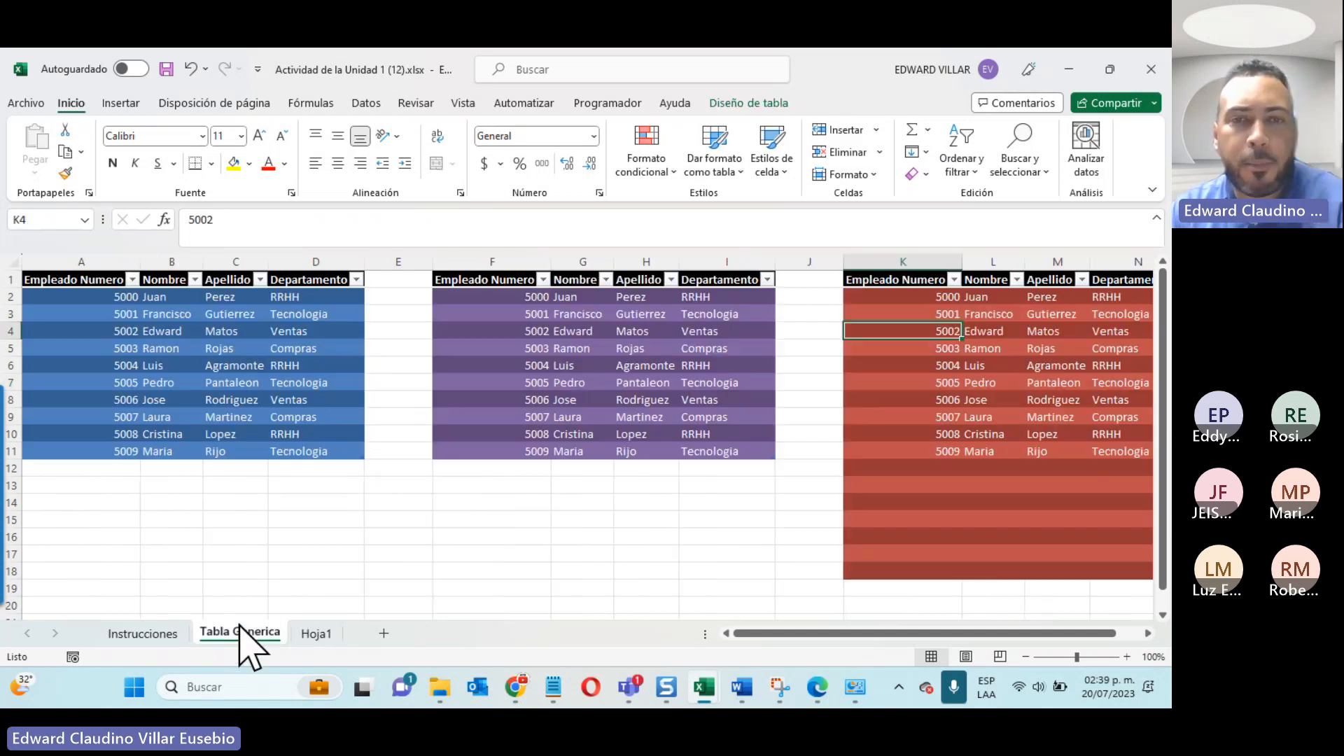
click(492, 471)
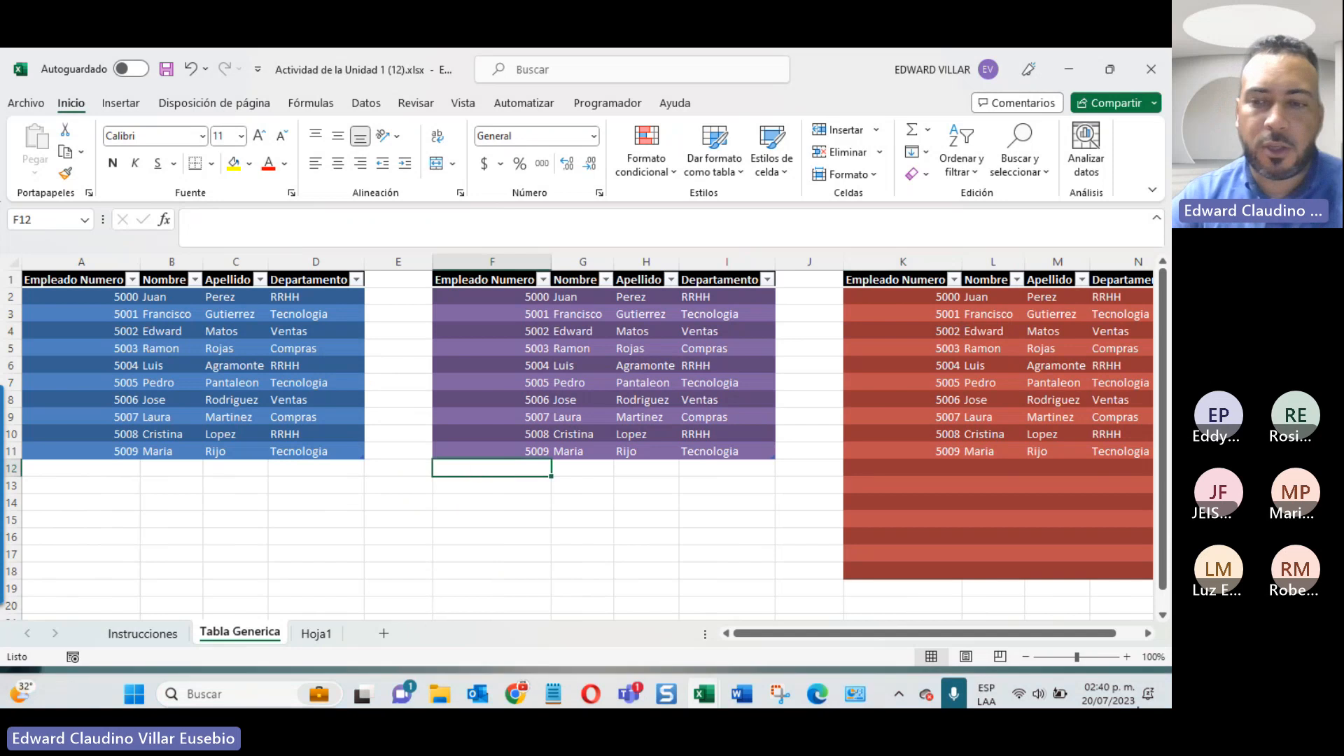
text(5010)
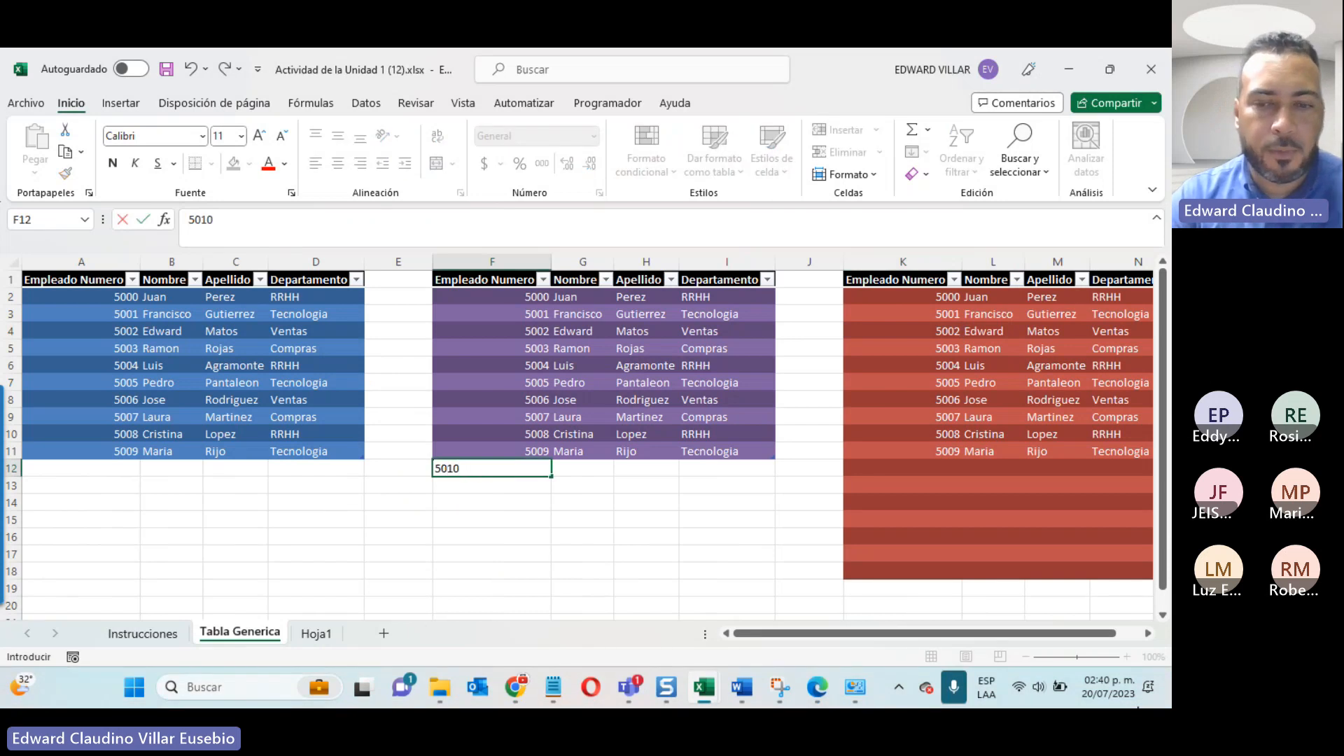
key(Tab)
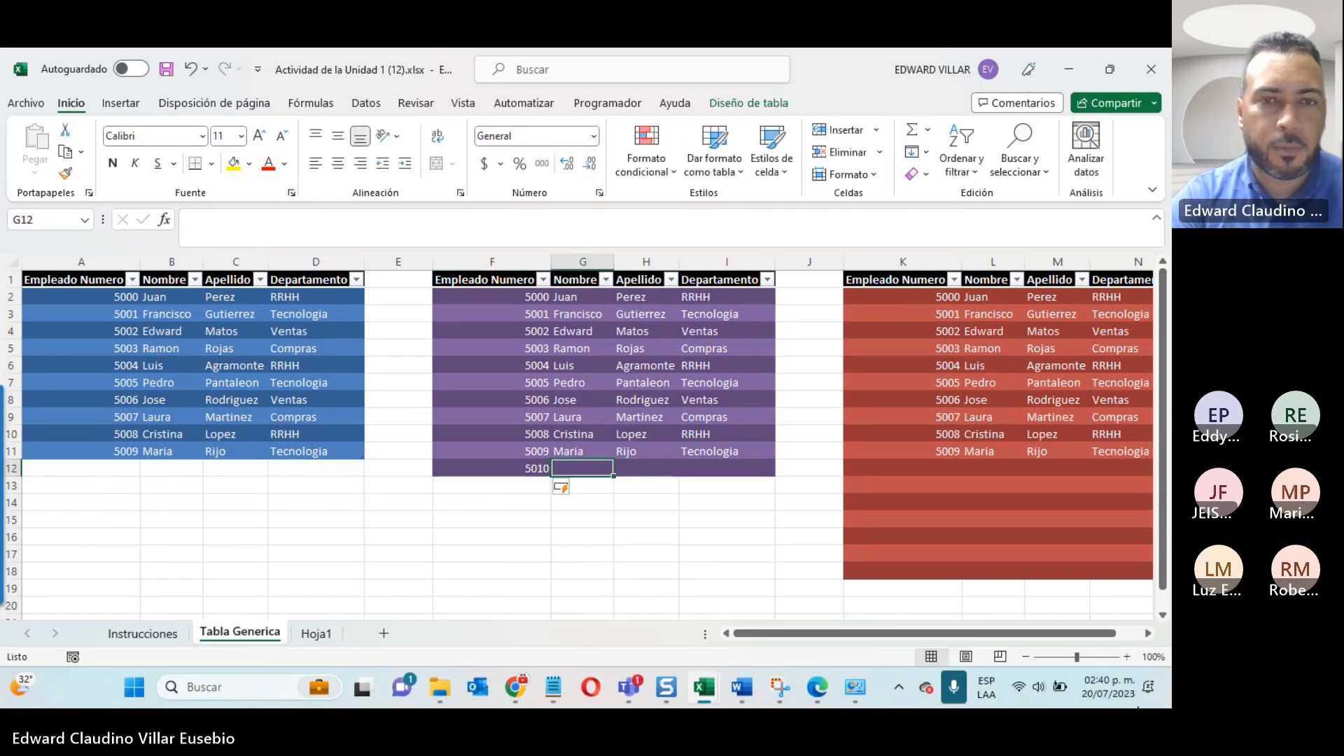
text(Mario)
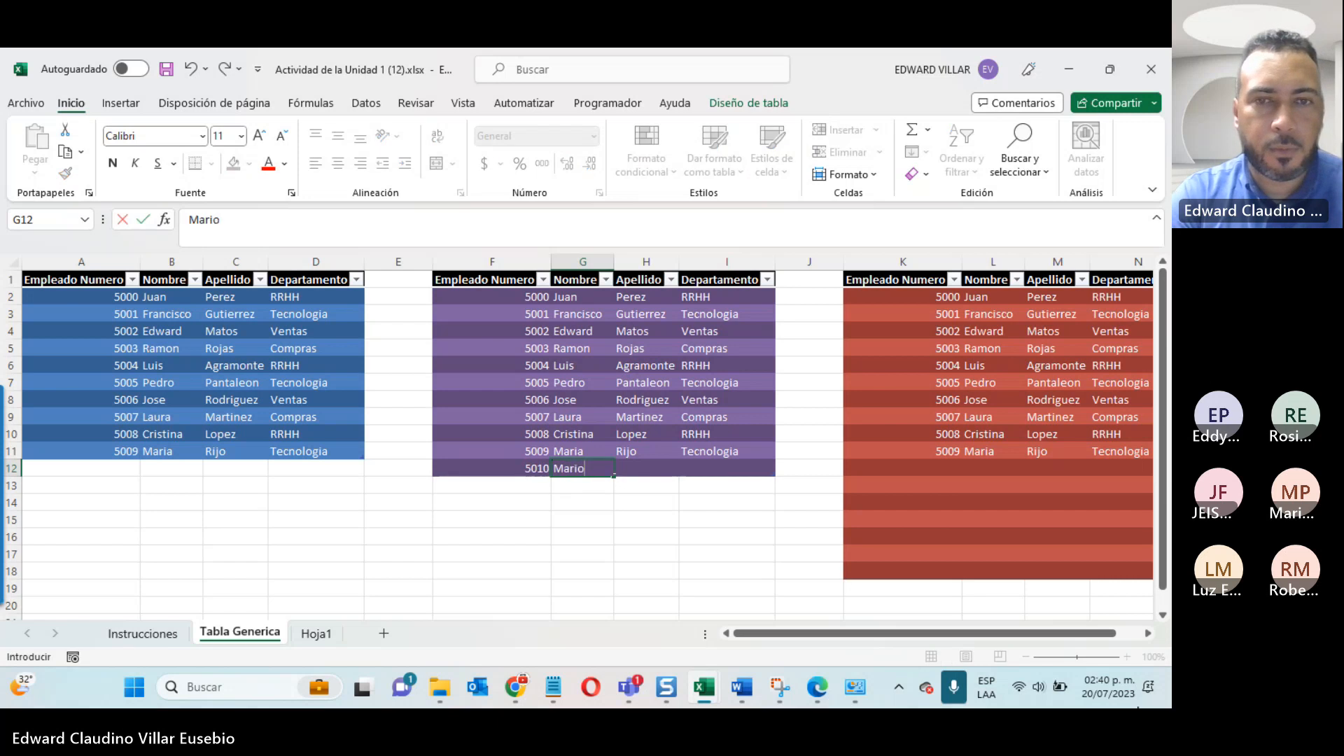
key(Up)
key(Right)
key(Down)
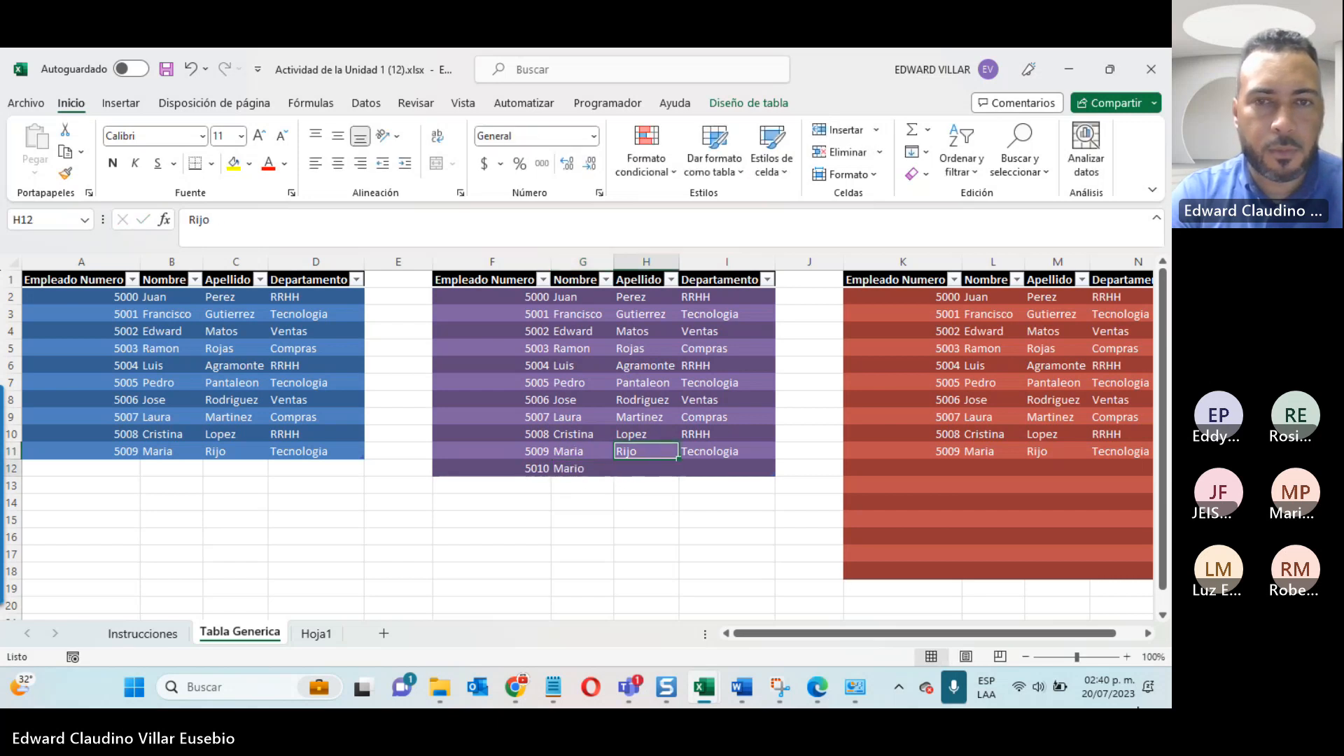
text(Rojas)
key(Right)
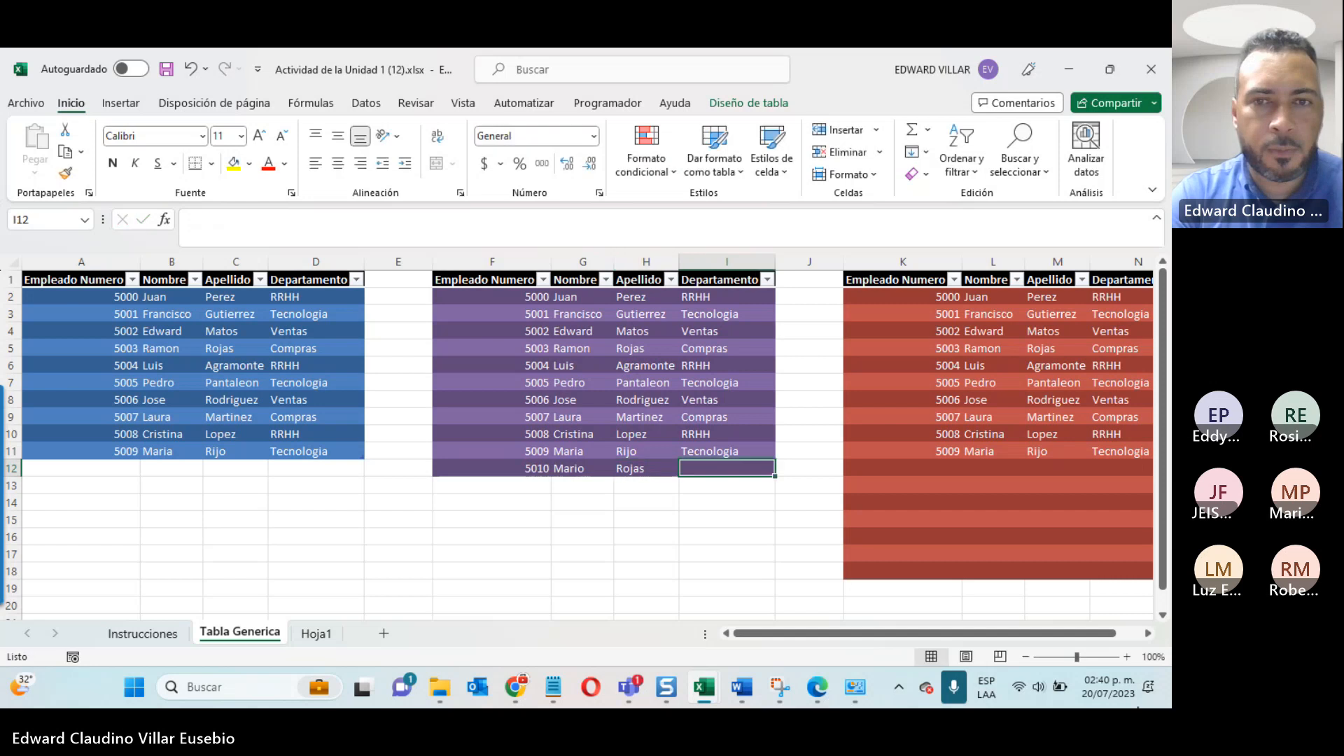
text(RR)
key(Return)
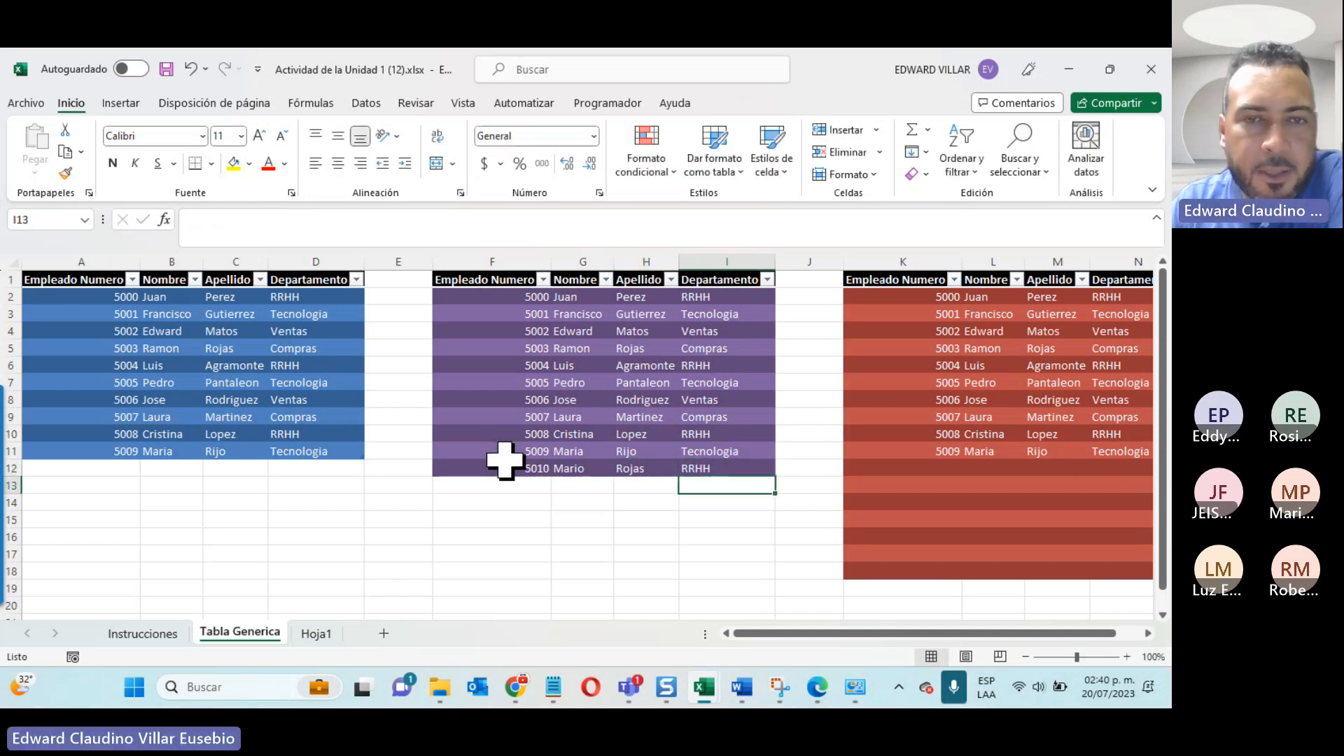
Step: Compare the new record in F12:I12 on Tabla Generica with range D16:G16 on Hoja1
drag(486, 463, 726, 461)
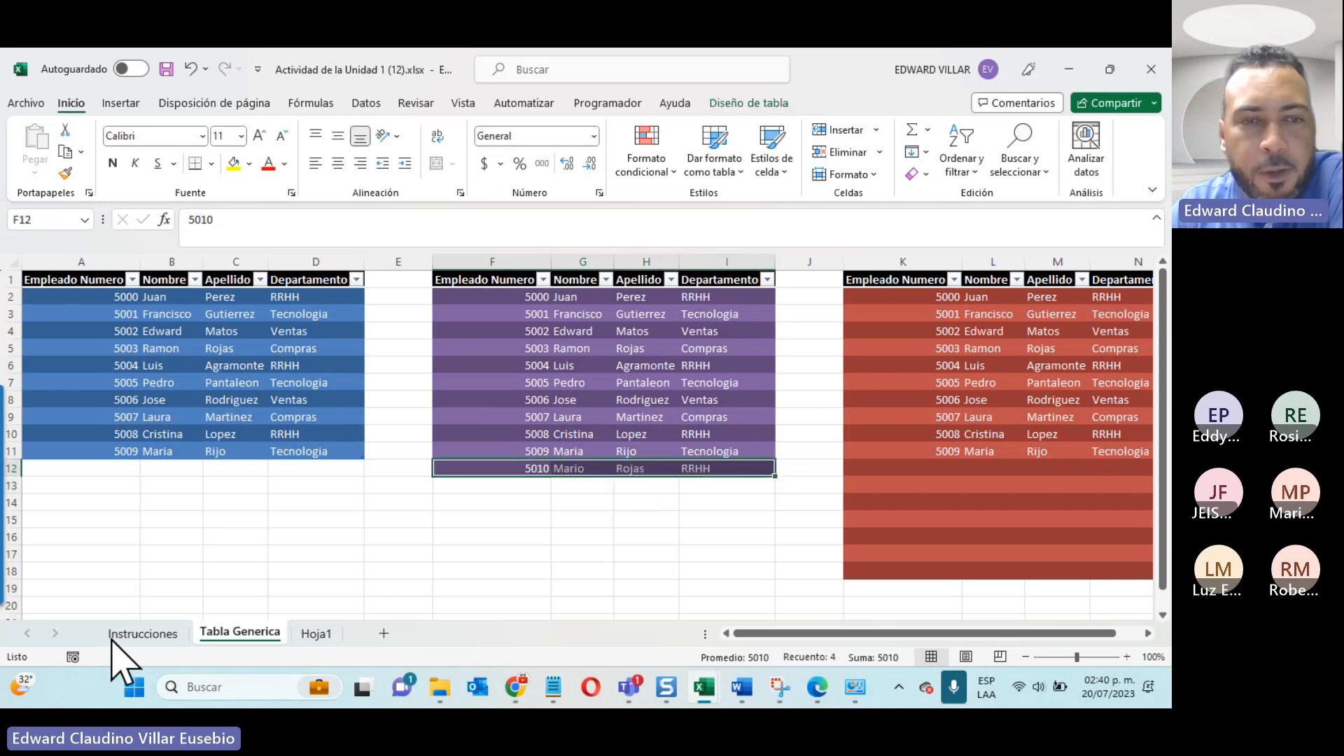
click(316, 632)
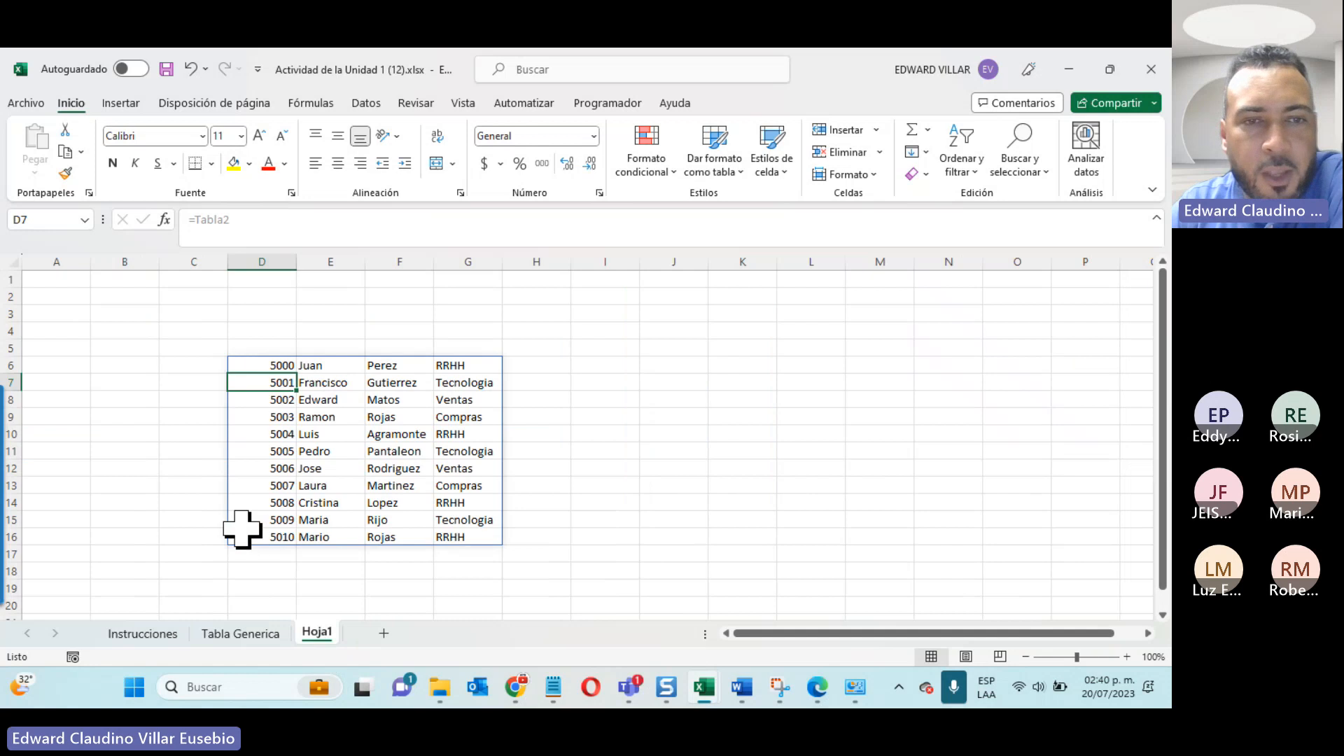
drag(249, 536, 467, 540)
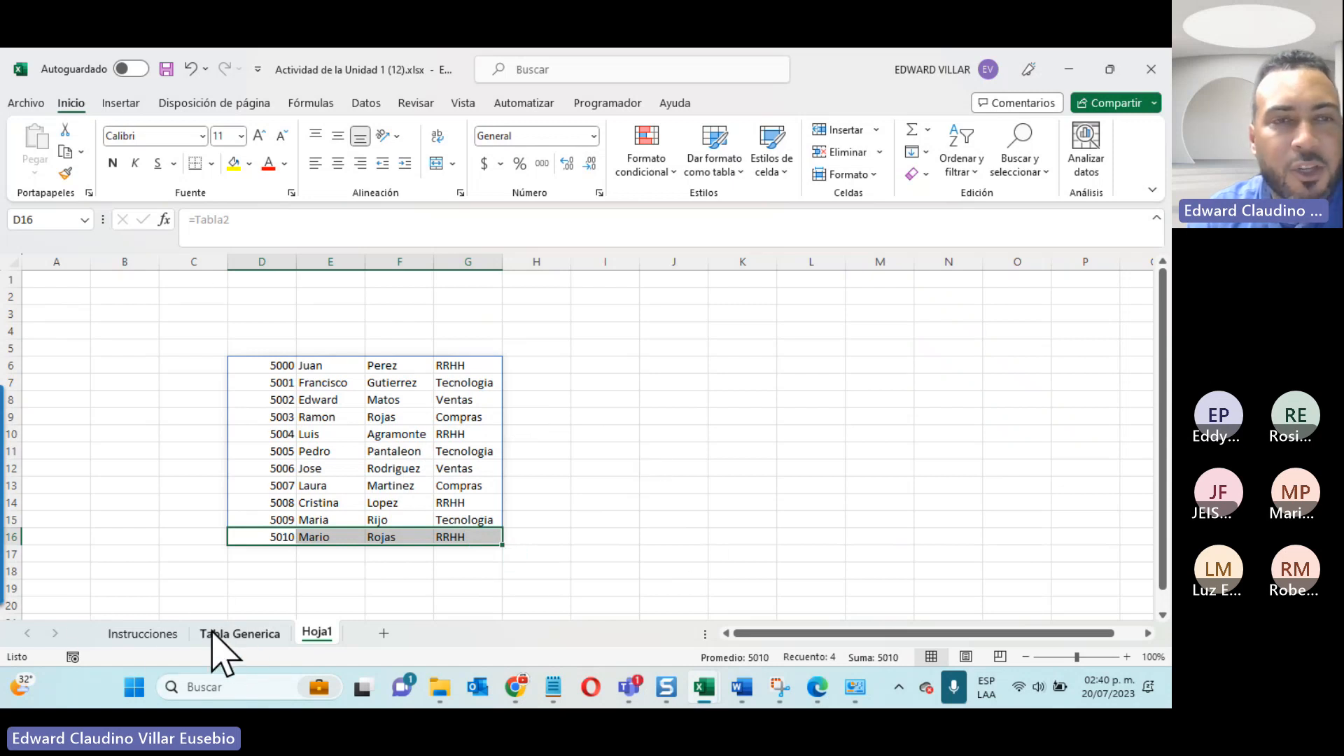
click(256, 634)
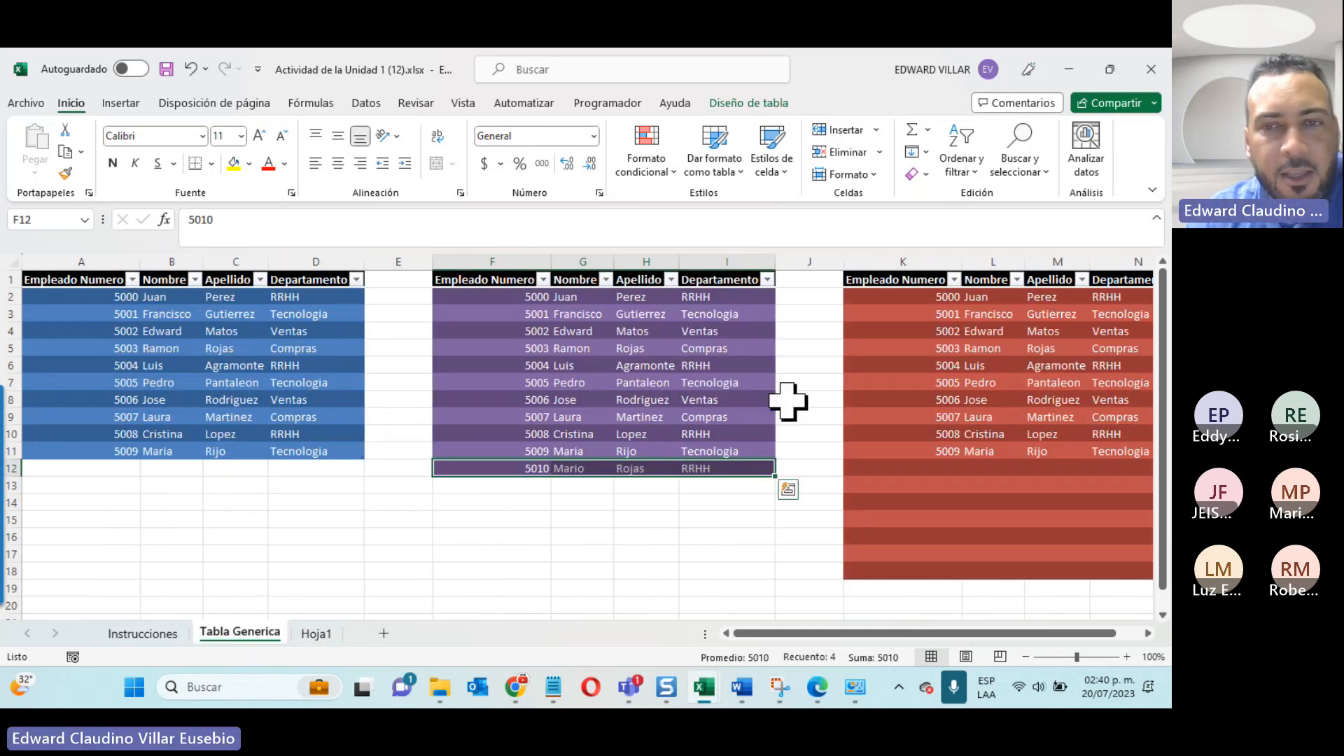
Step: Add a totals row to the second table on Tabla Generica
click(722, 559)
click(468, 450)
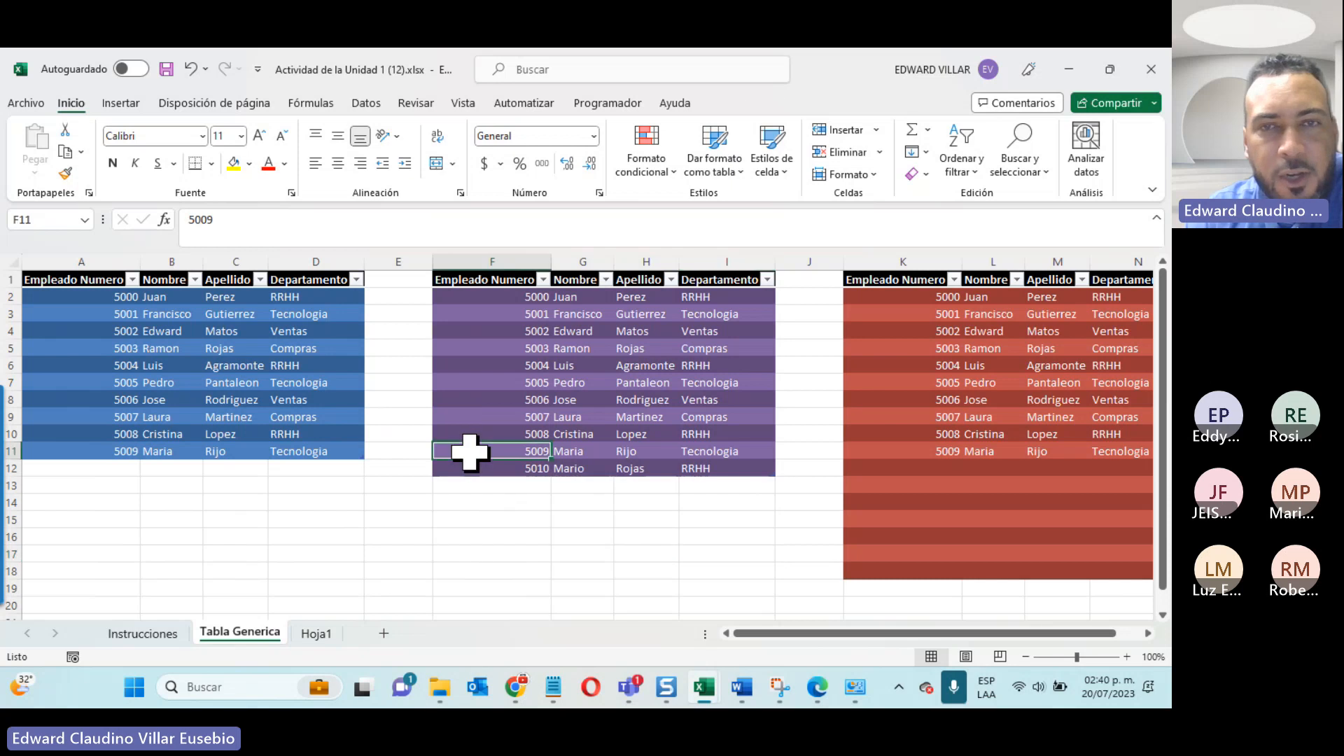
click(747, 102)
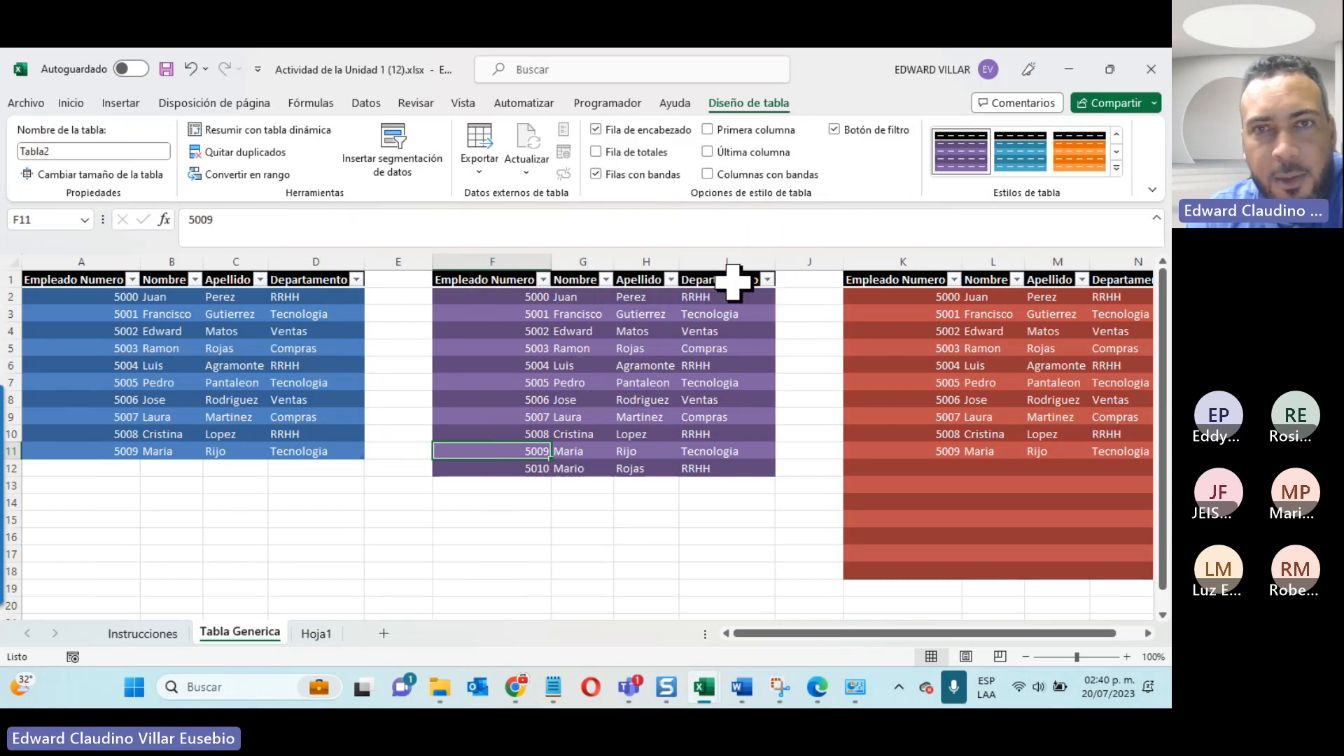
click(644, 127)
click(644, 126)
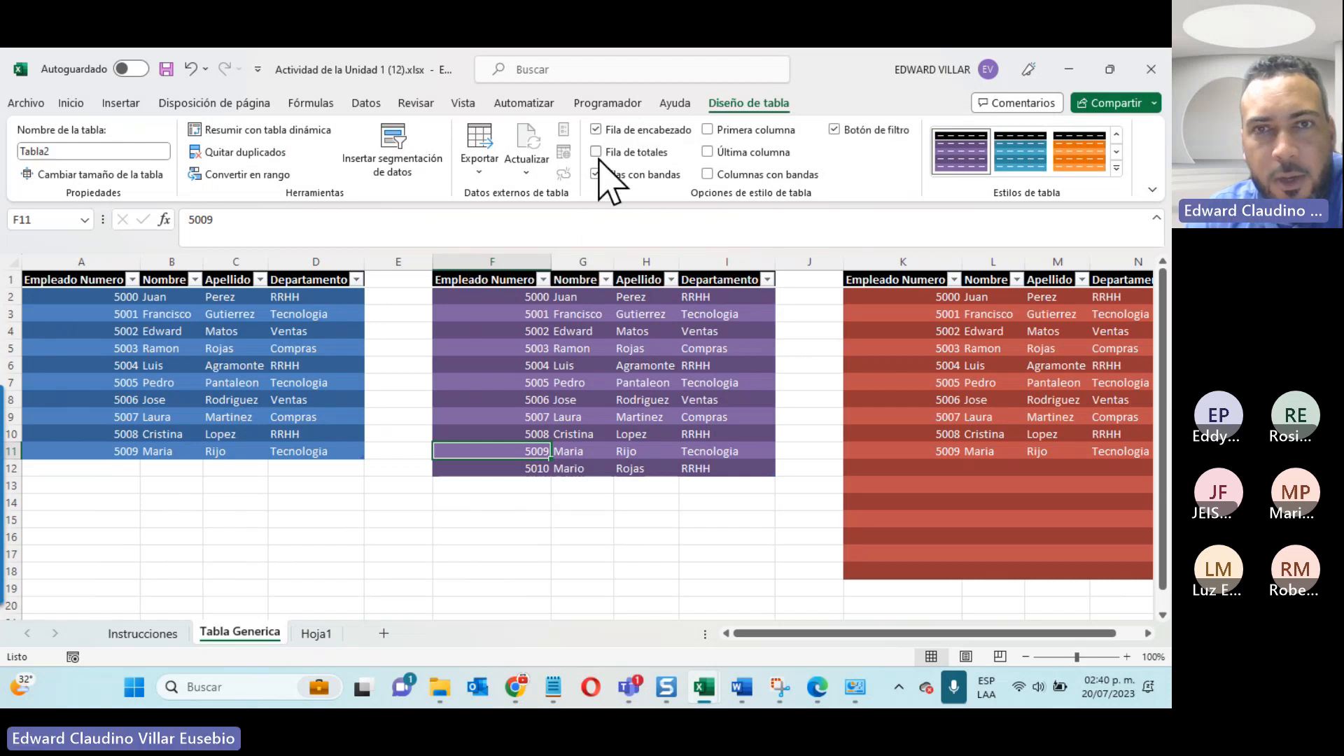
click(637, 157)
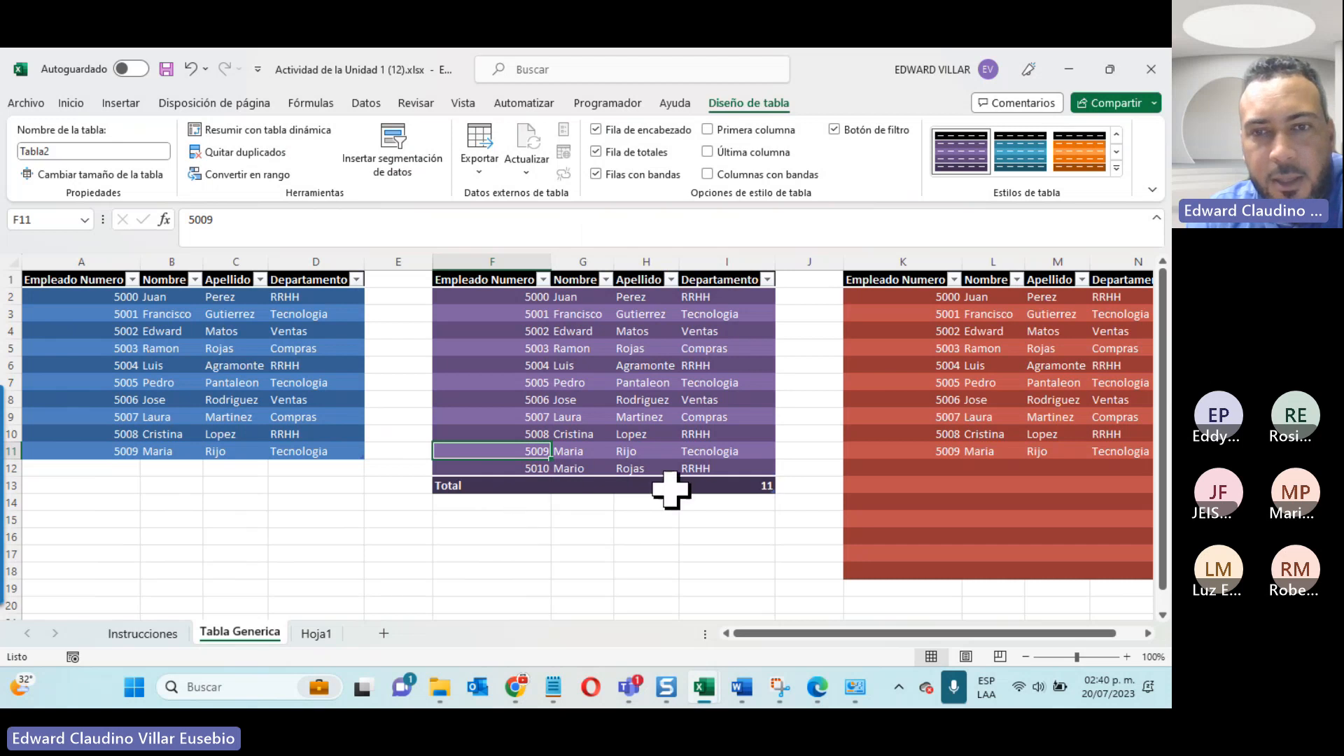
Step: Examine the summary functions offered for the Departamento total in cell I13, leaving the selection as it is
click(758, 488)
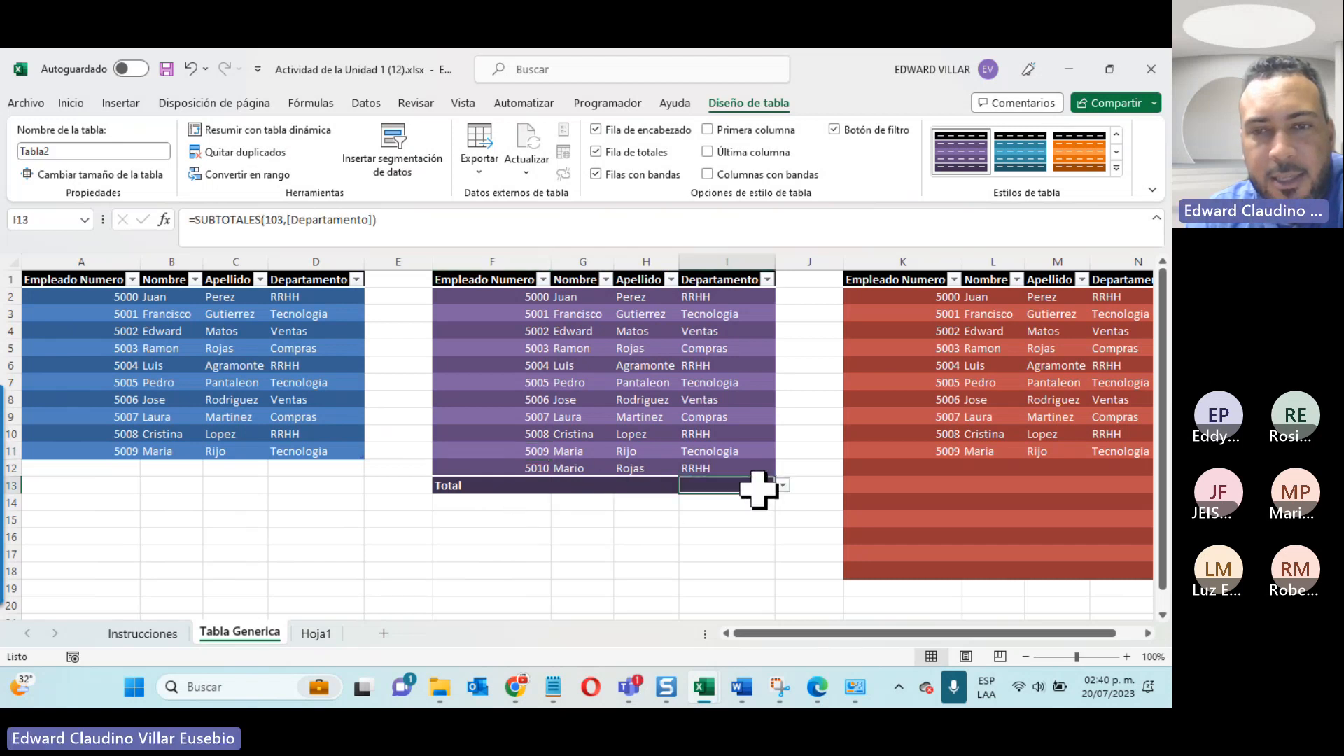
click(782, 485)
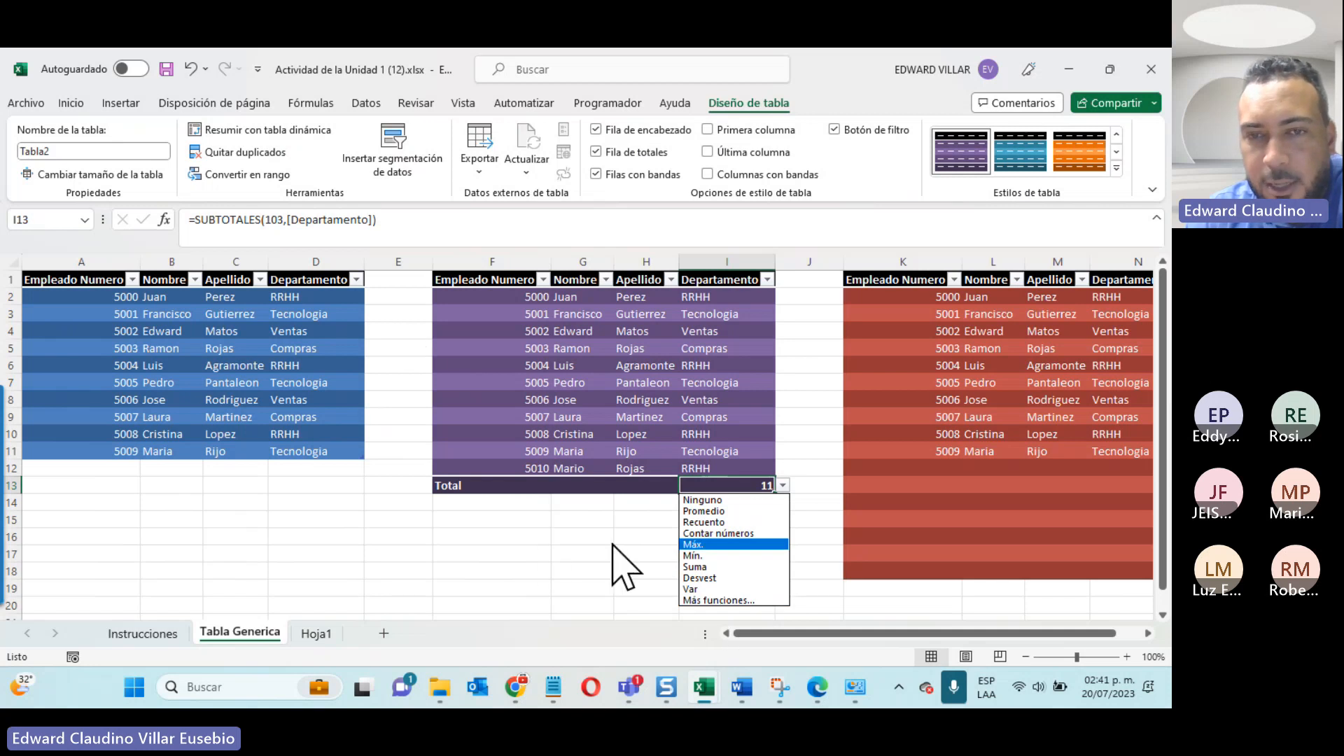
key(Escape)
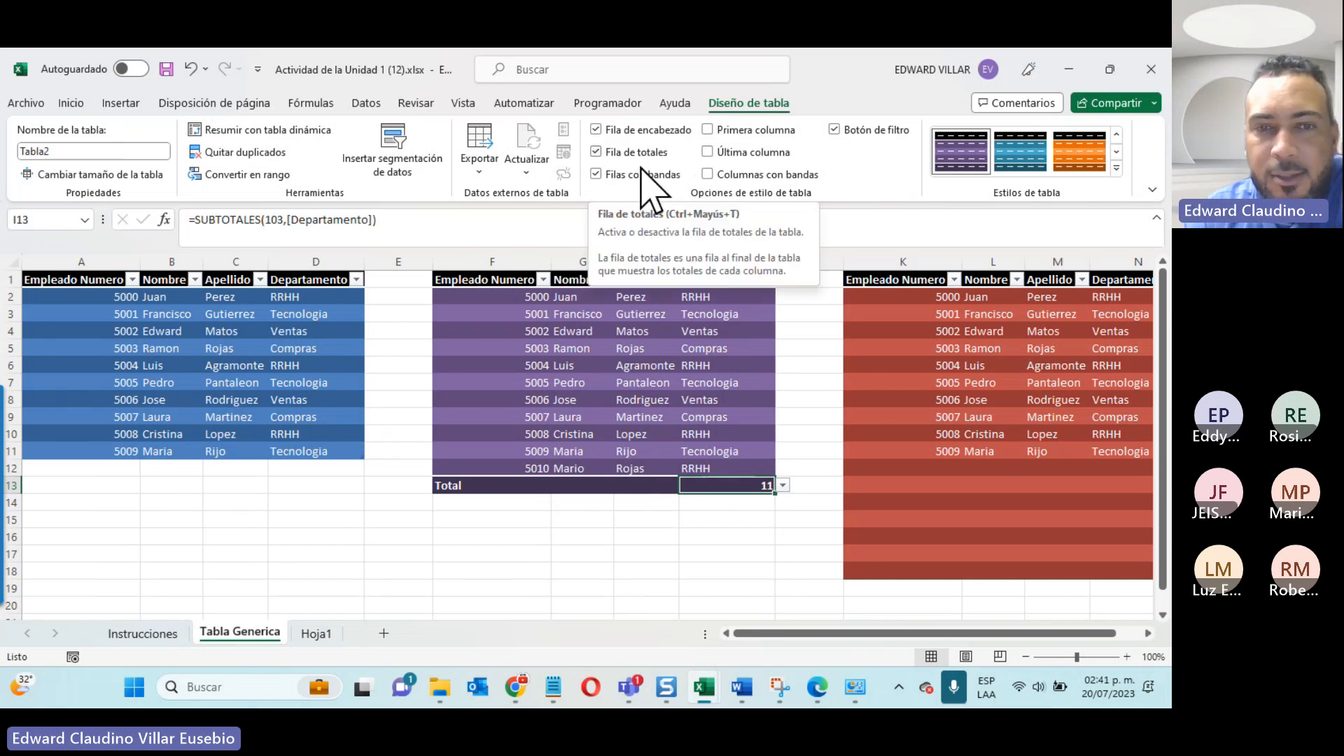
Step: Enter an employee record in row 14 below the second table's totals row, with employee number, first name, surname and department Tecnologia
click(499, 503)
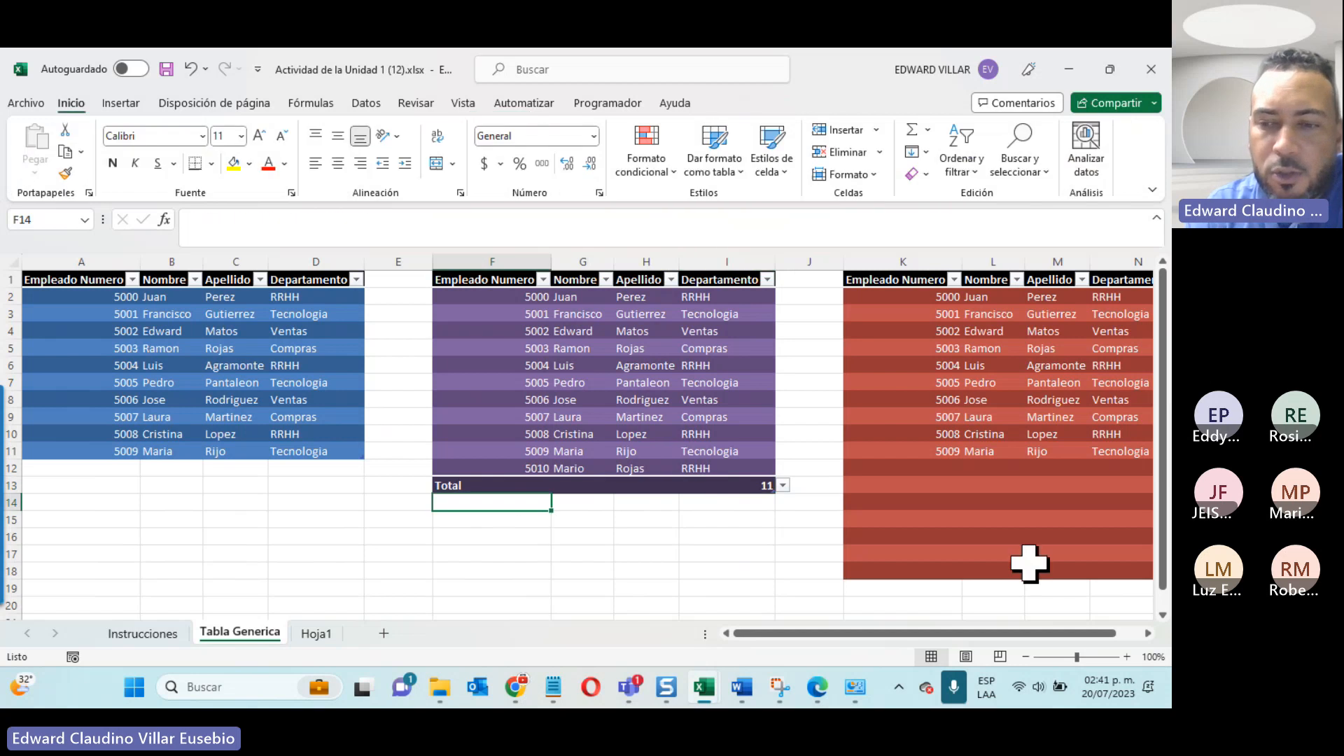
text(50)
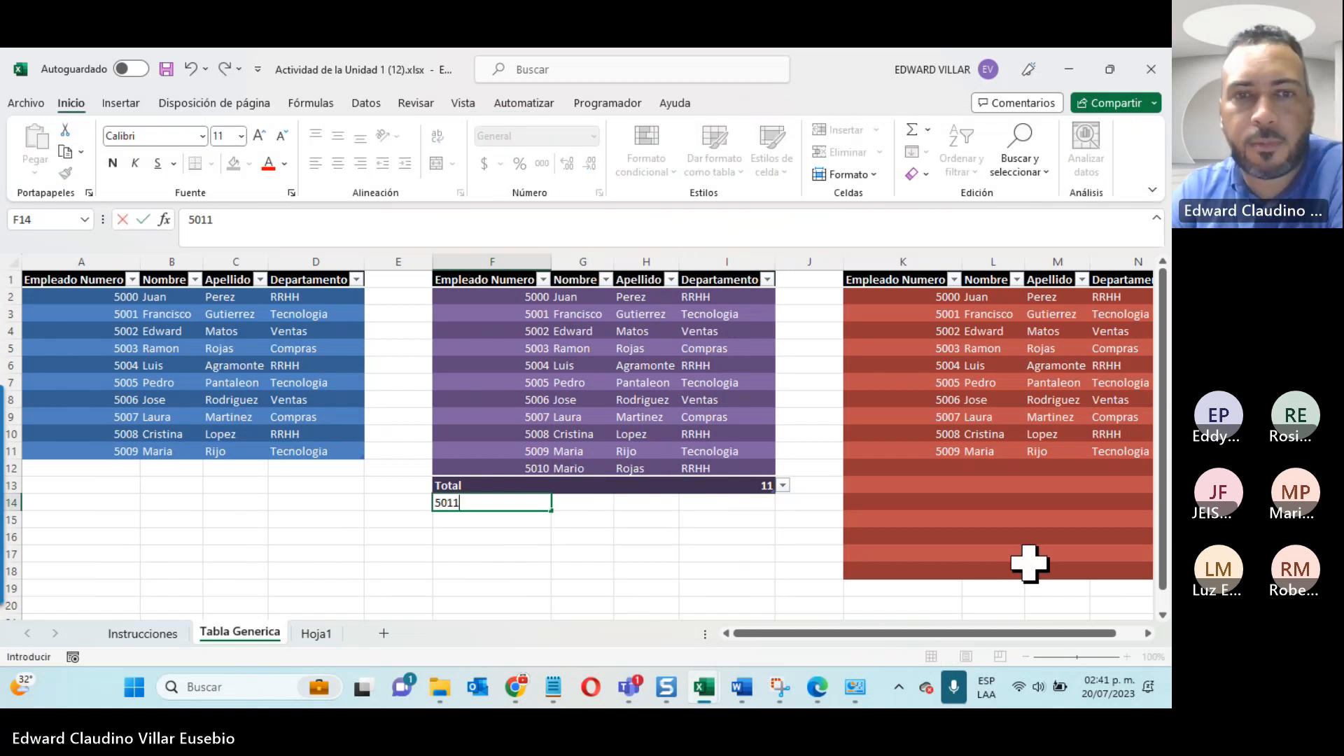
text(11)
key(Tab)
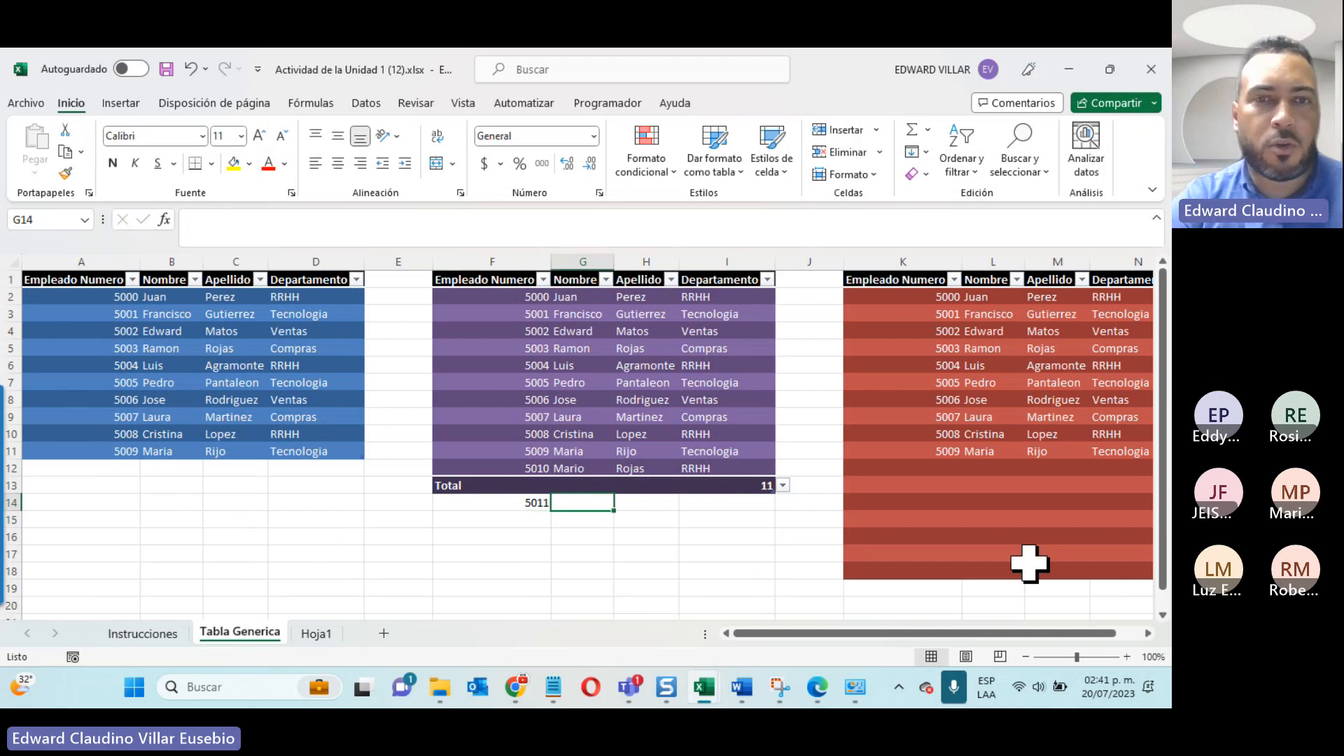
text(M)
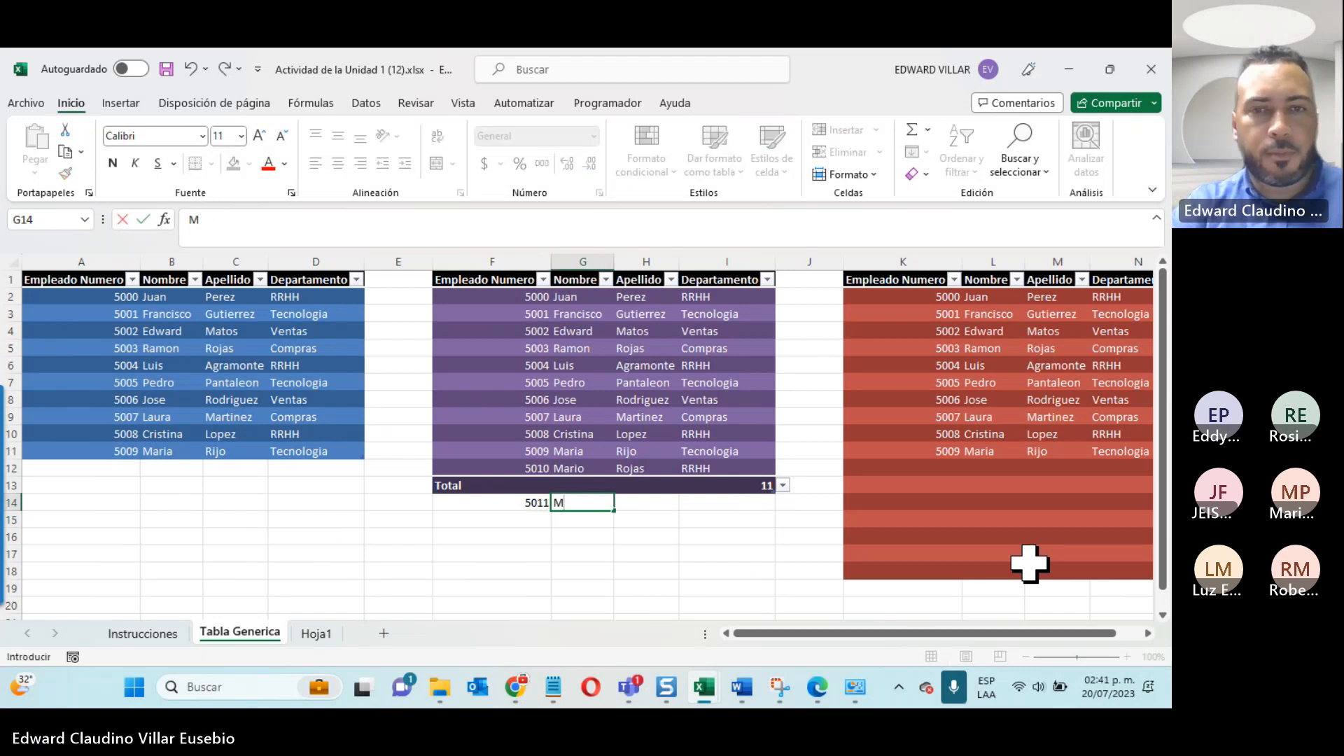
text(aria)
key(Tab)
text(Pe)
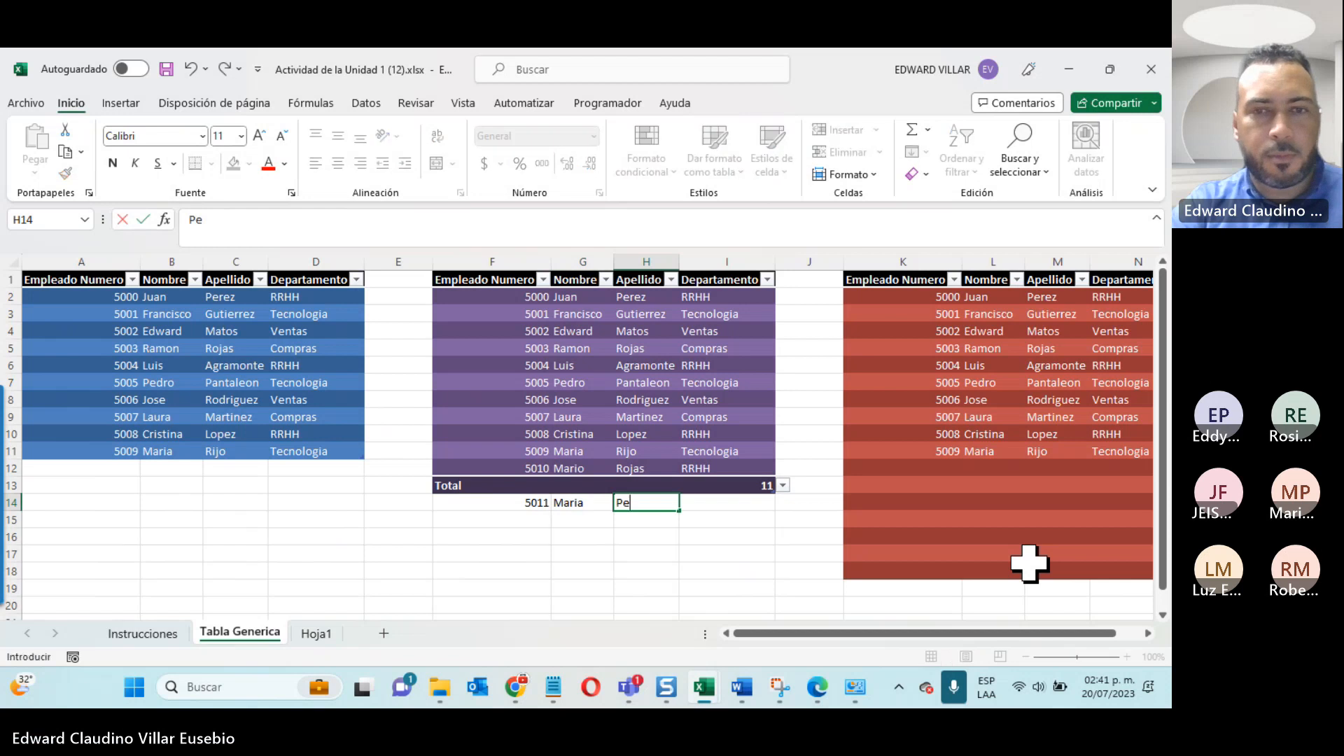
text(rez)
key(Tab)
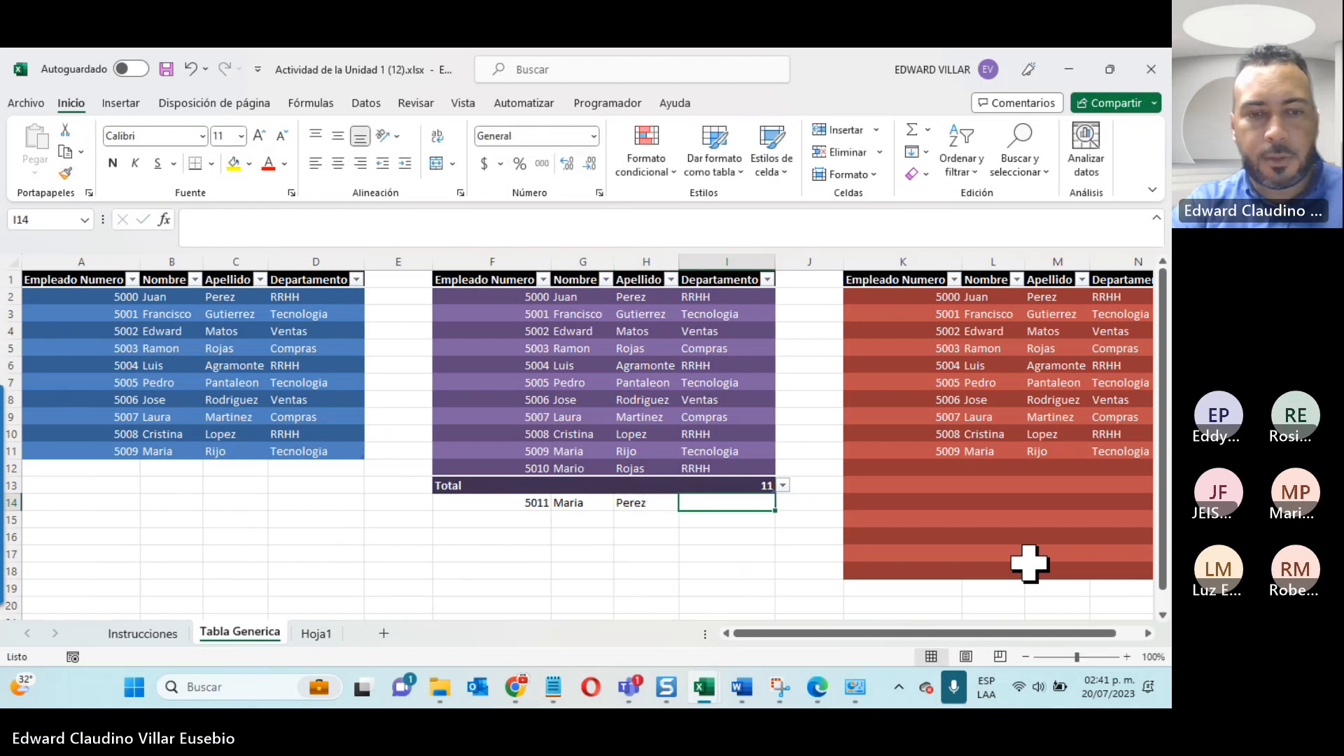
text(TT)
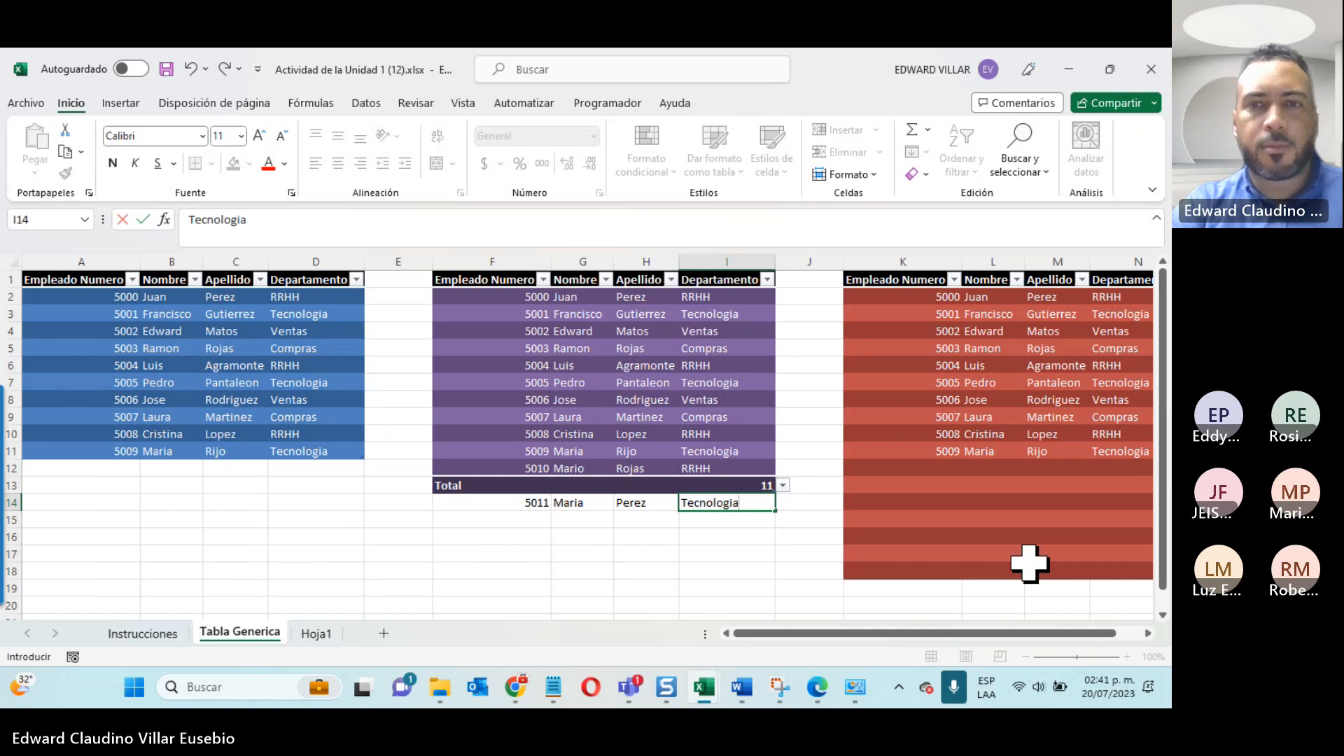
key(Return)
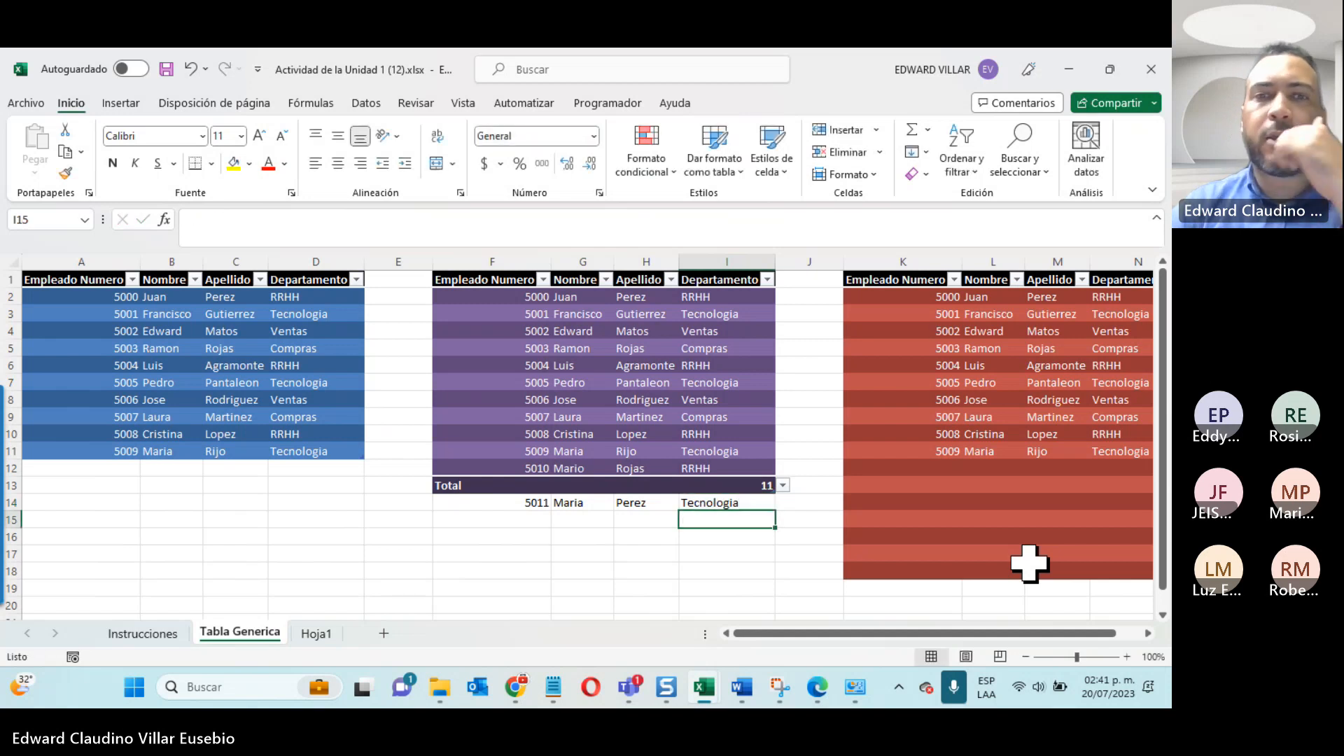
Step: Check Hoja1 for the row 14 record and examine the second table's totals row, F13:I13, on Tabla Generica
click(308, 633)
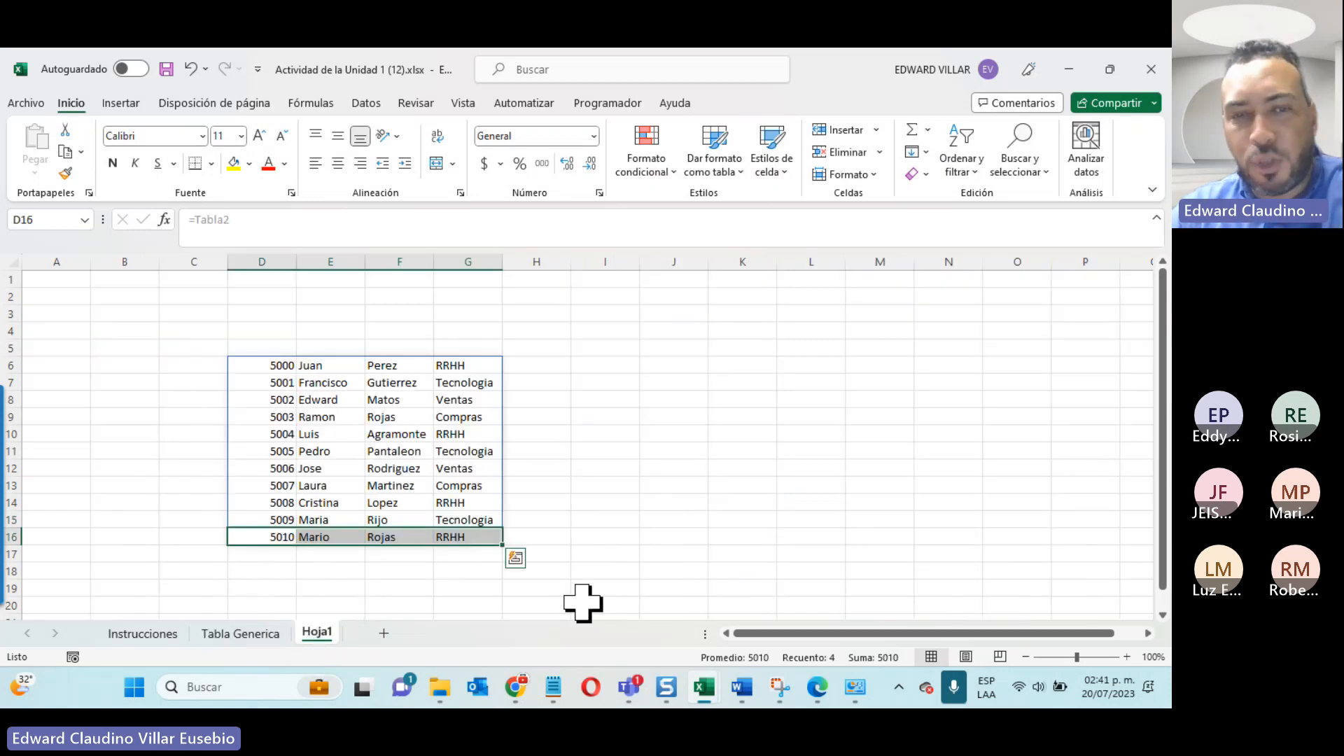
click(253, 639)
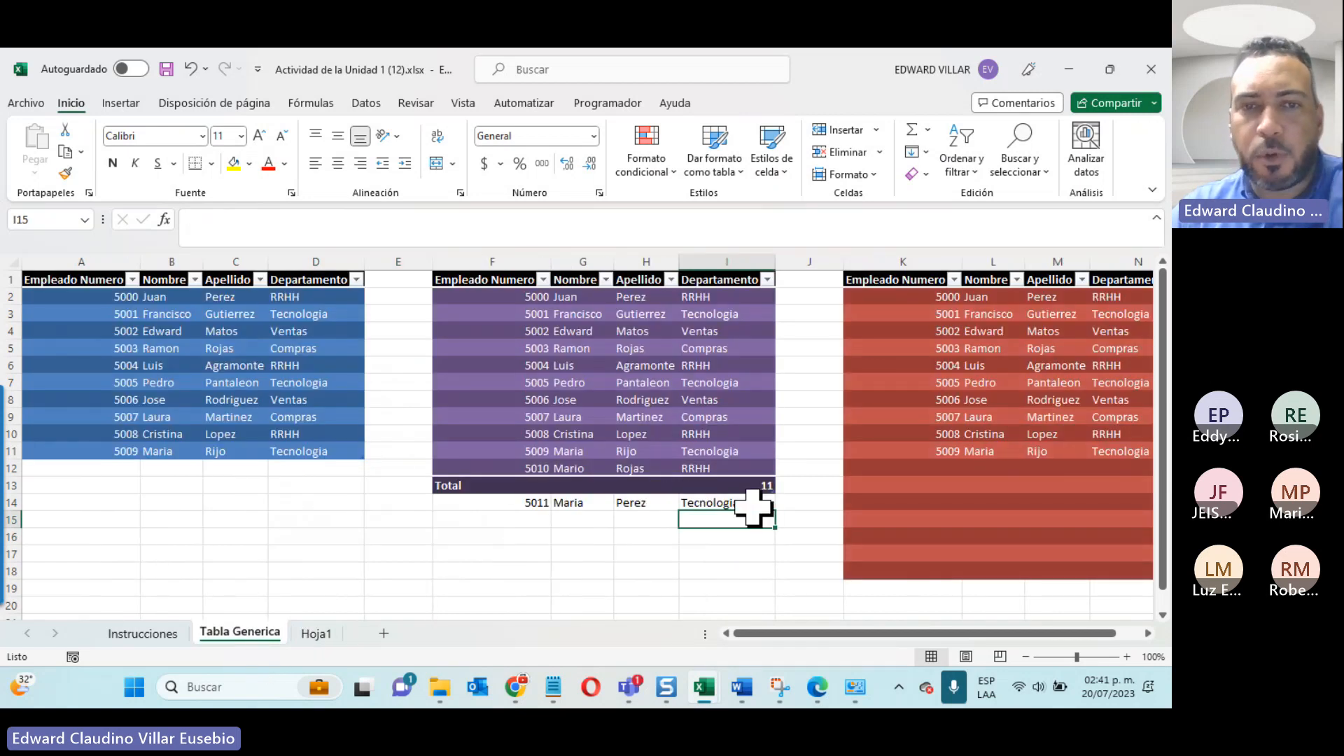
click(438, 491)
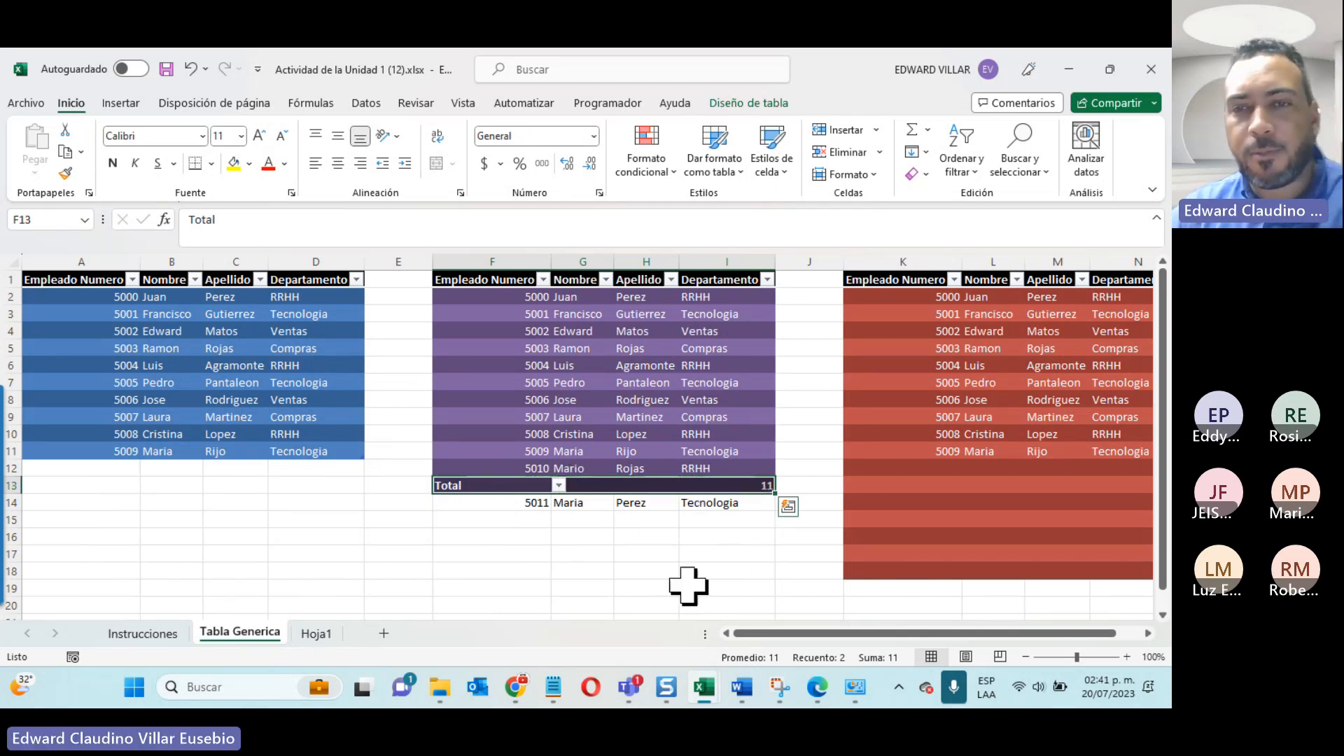
click(766, 536)
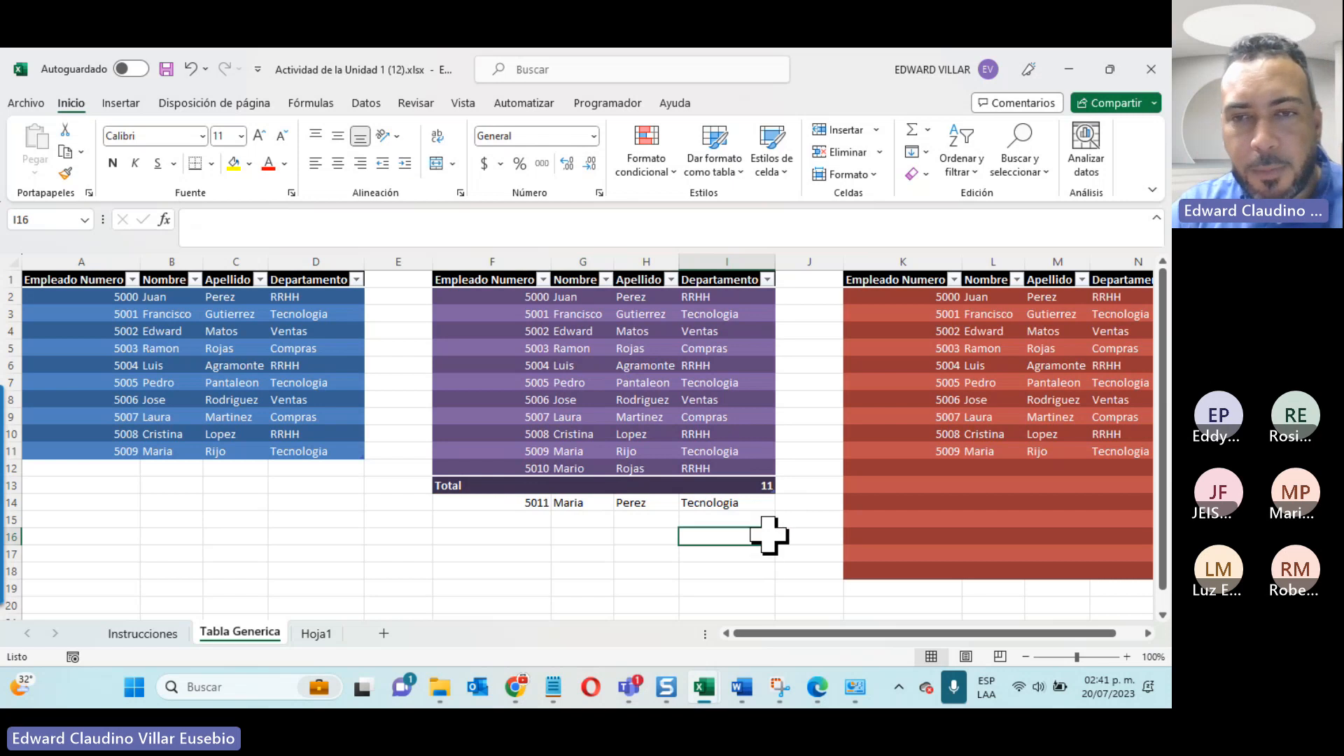
Step: Extend the second table down by one row to take in the record in row 14, magnifying the screen around its corner handle
key(super+plus)
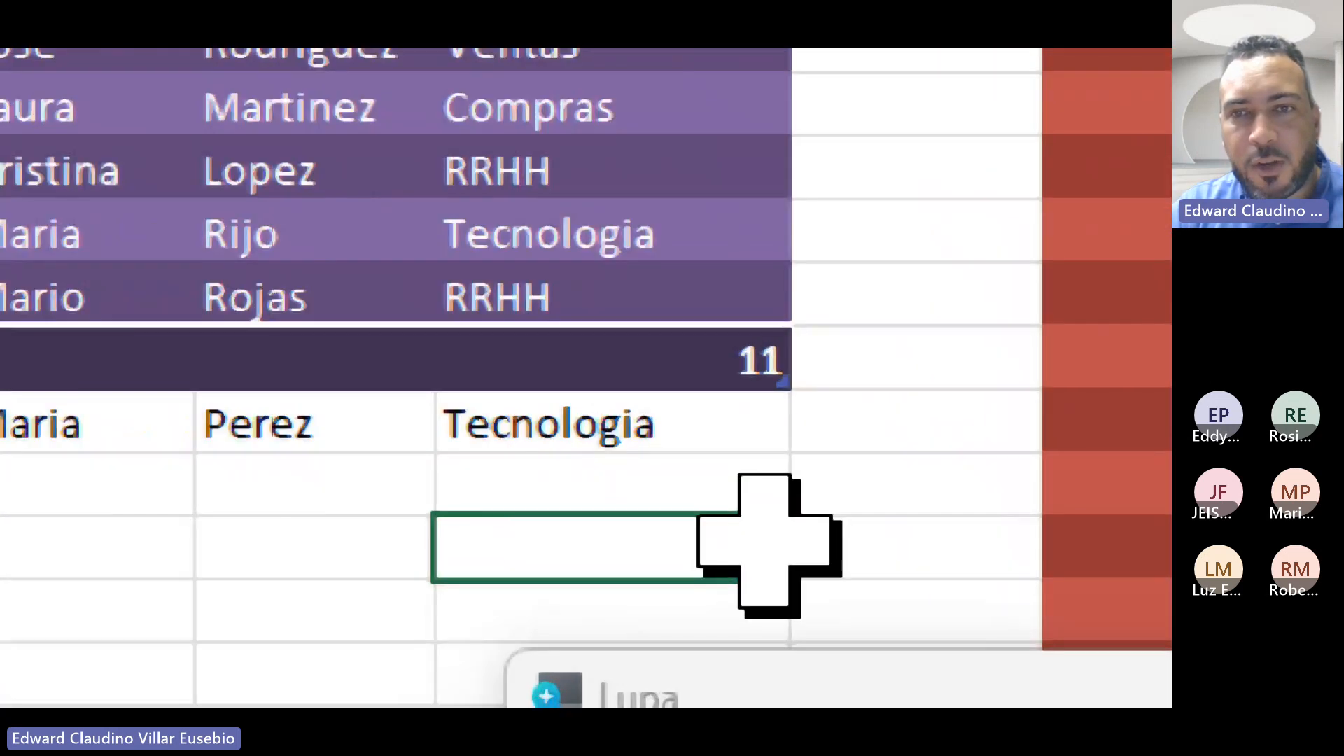
key(super+plus)
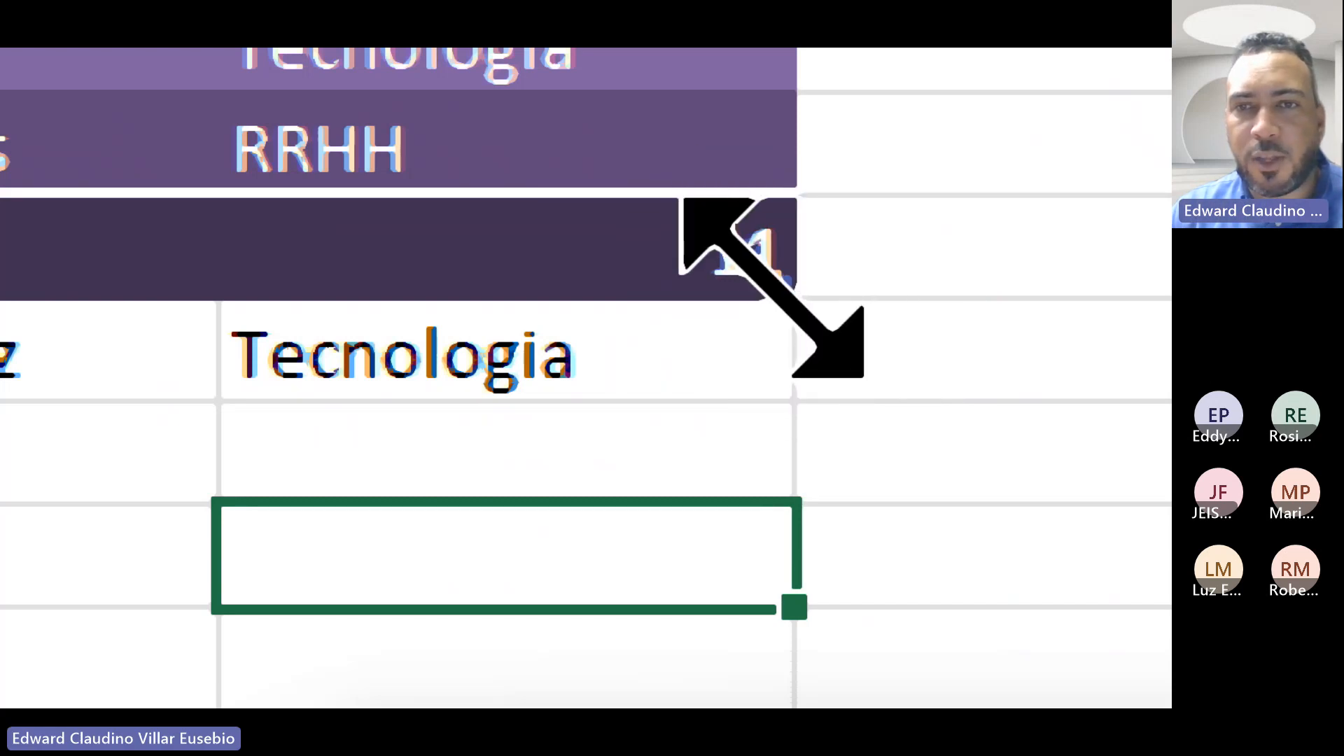
drag(773, 291, 779, 448)
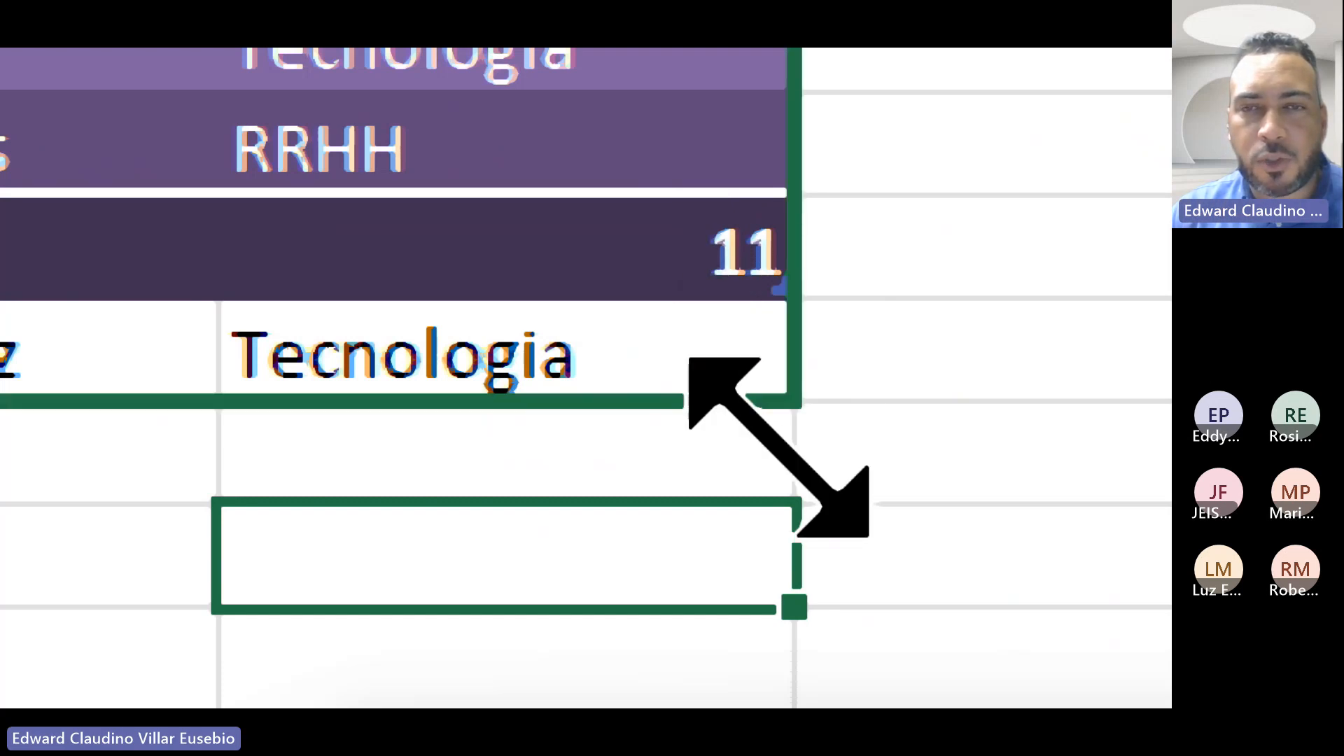
drag(689, 361, 774, 450)
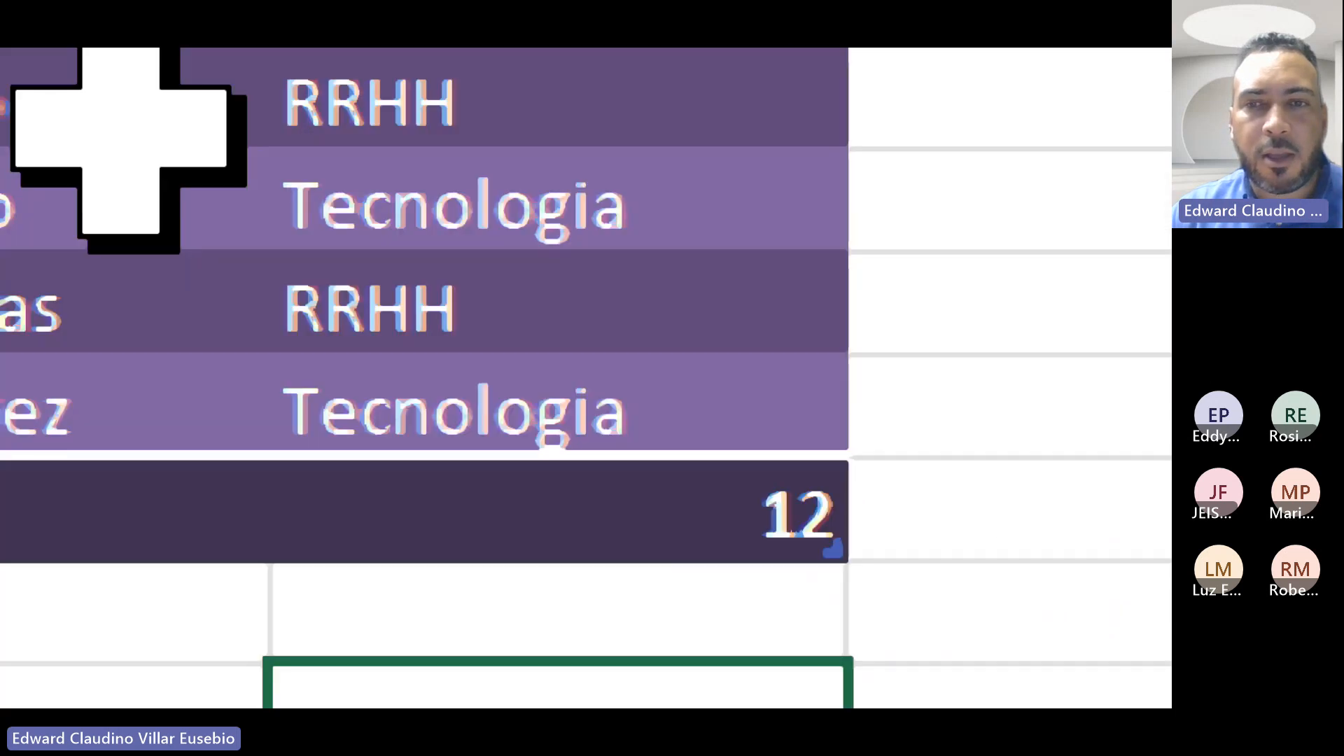
key(super+minus)
key(super+minus)
key(super+minus)
key(super+minus)
key(super+minus)
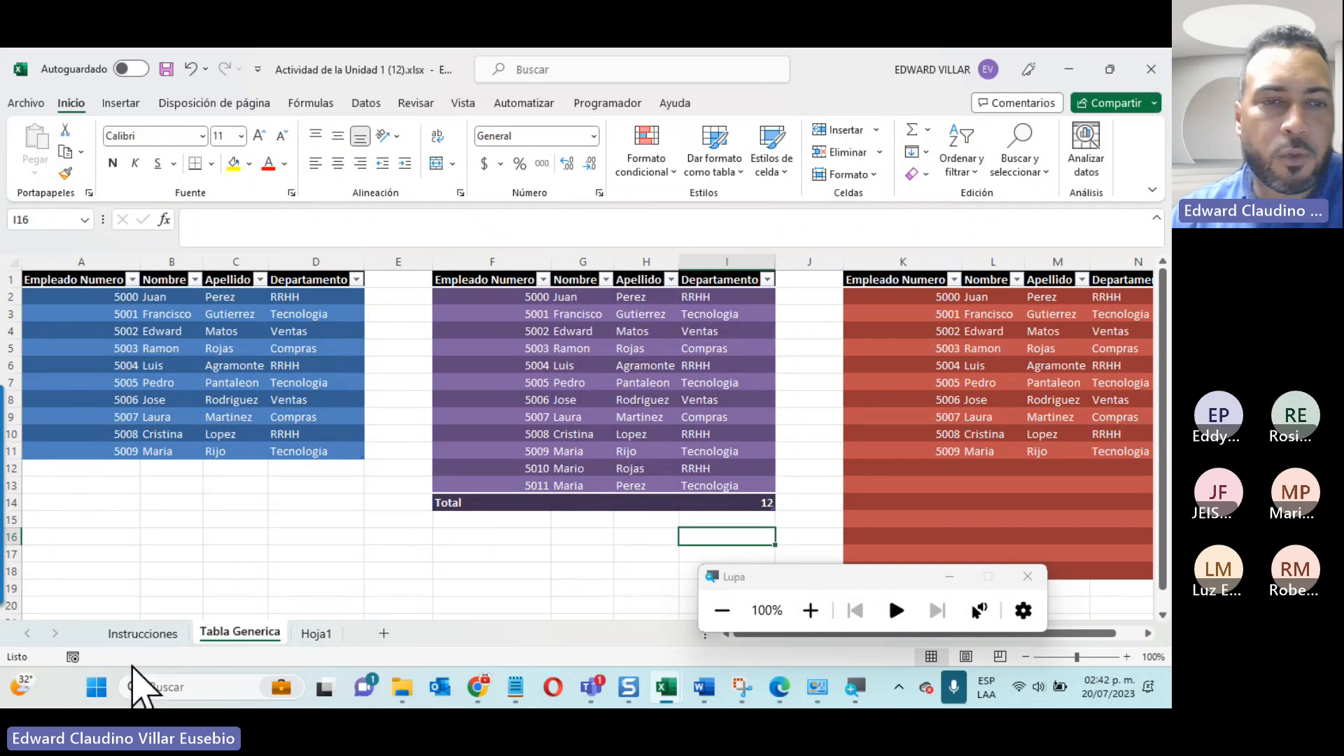
Step: Inspect the record in D17:G17 on Hoja1, return to Tabla Generica and close the magnifier
click(316, 634)
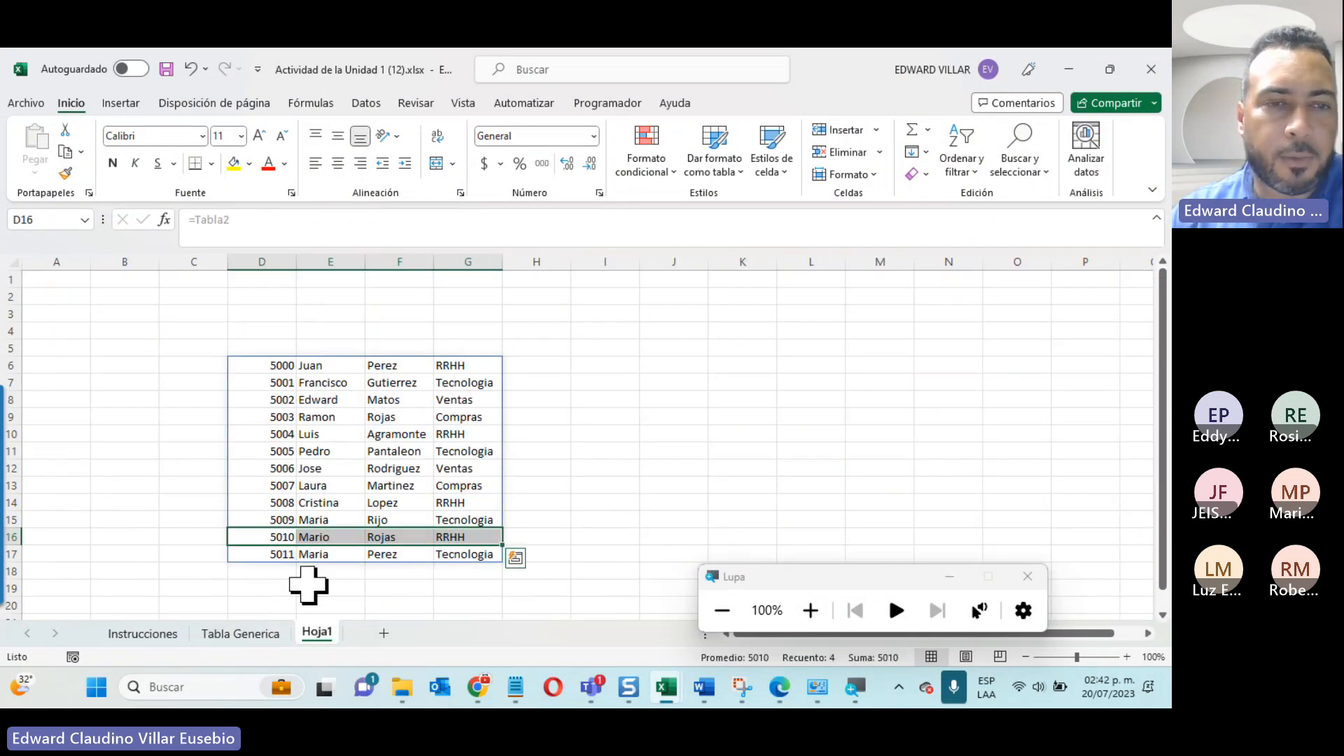
drag(273, 553, 450, 558)
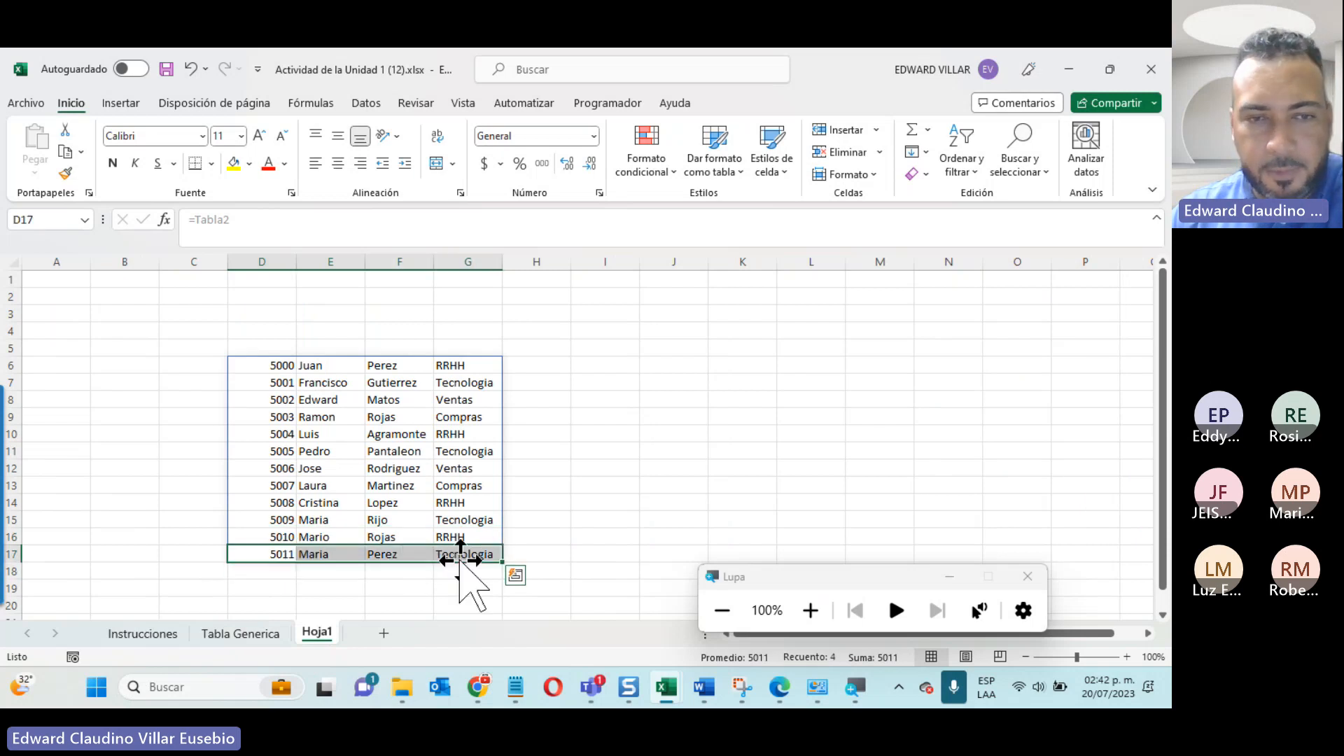
mouse_move(628, 685)
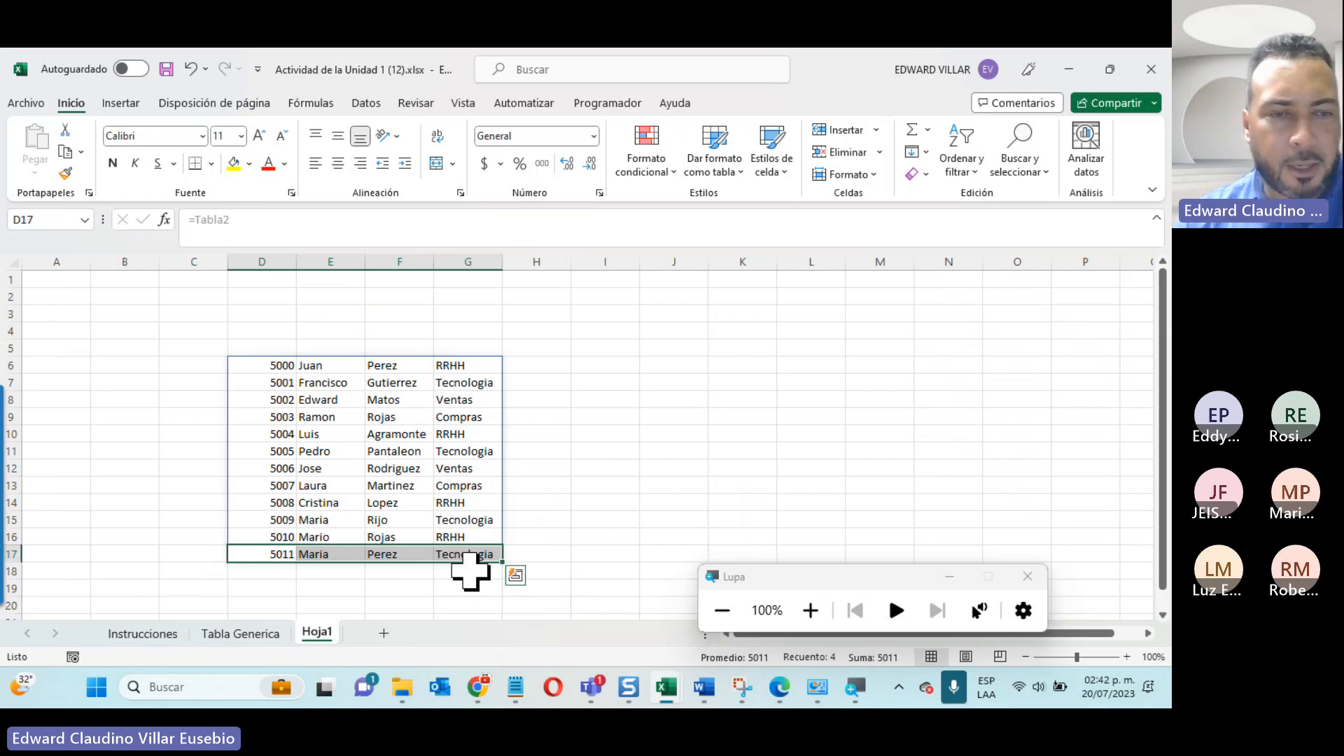
click(221, 637)
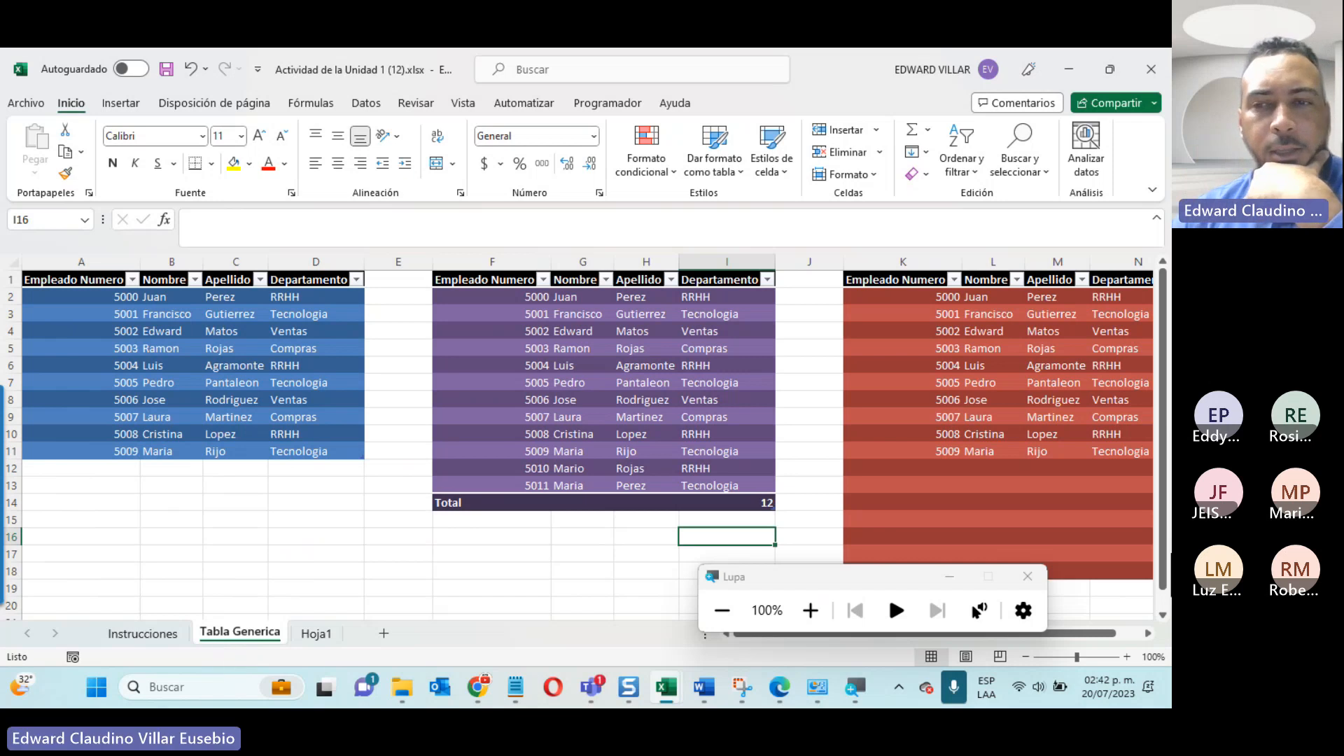
click(1022, 581)
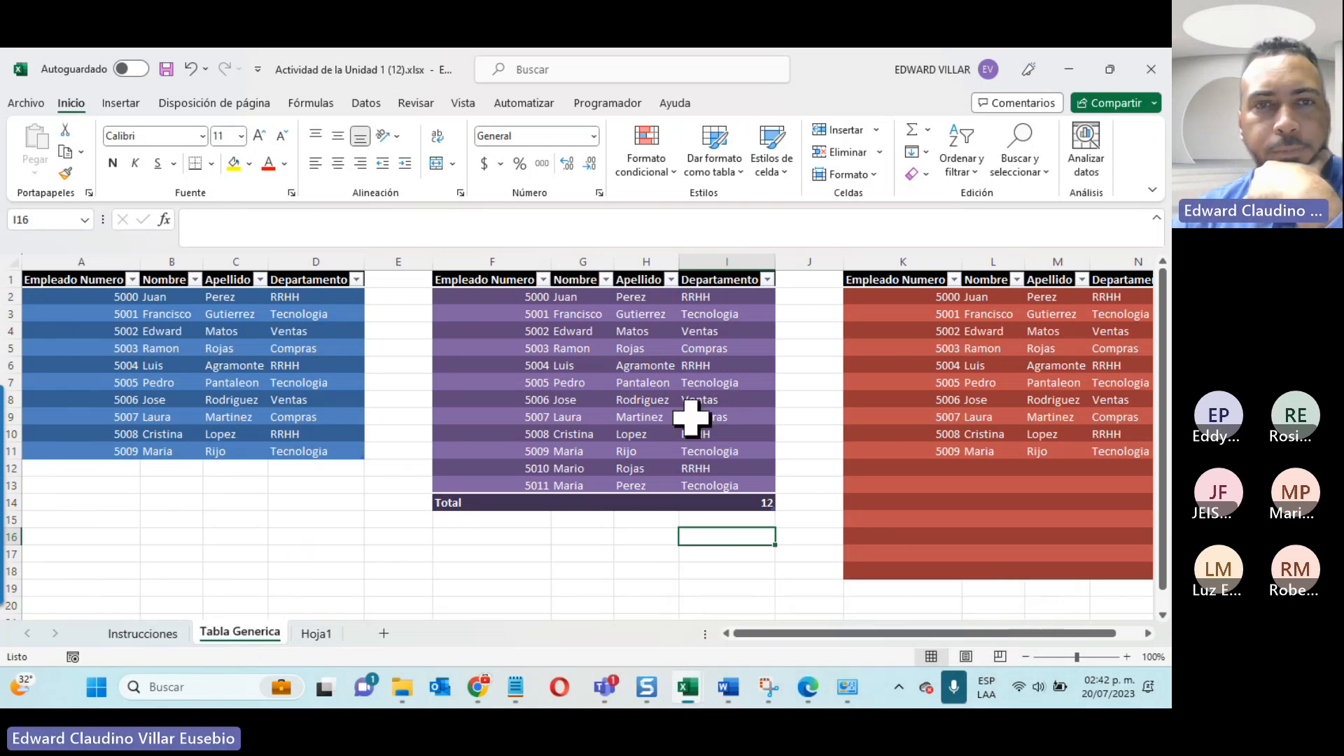
Step: Review the exercise steps on the Instrucciones sheet and select the first table, A1:D11, on Tabla Generica
click(492, 416)
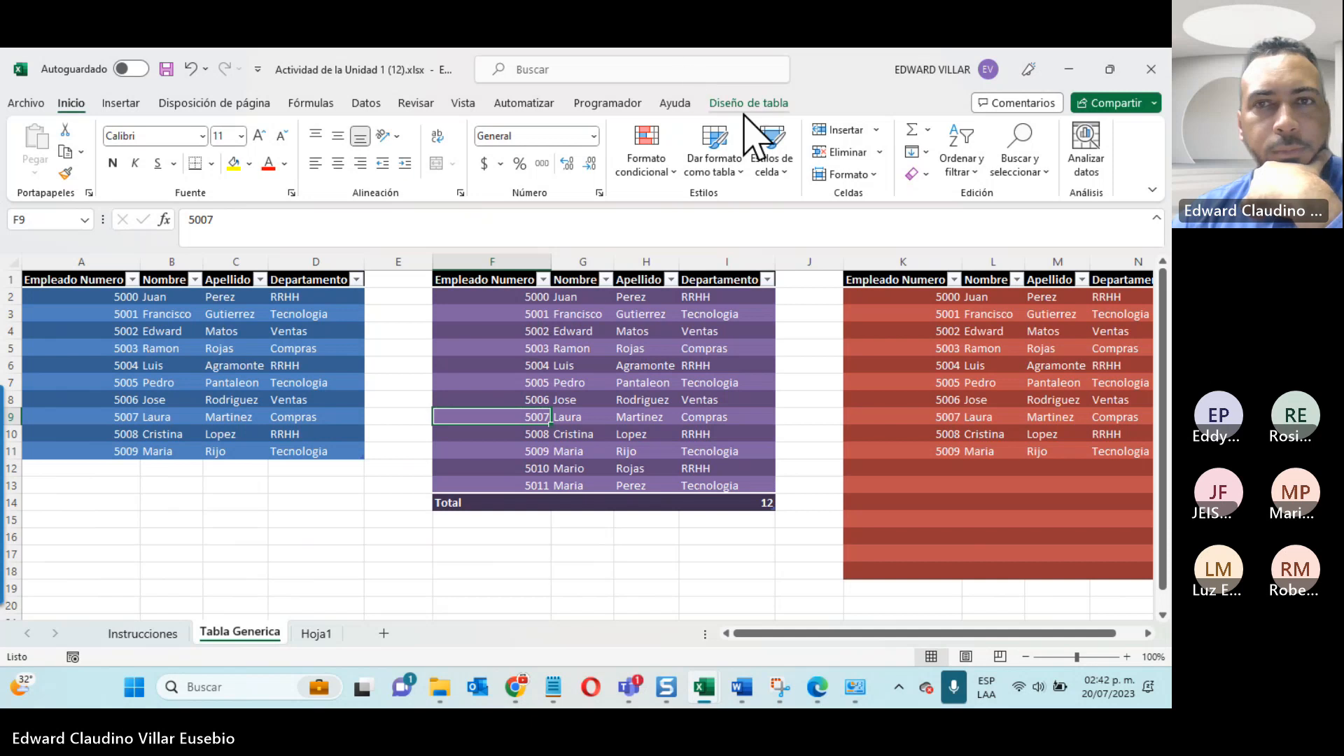
click(140, 634)
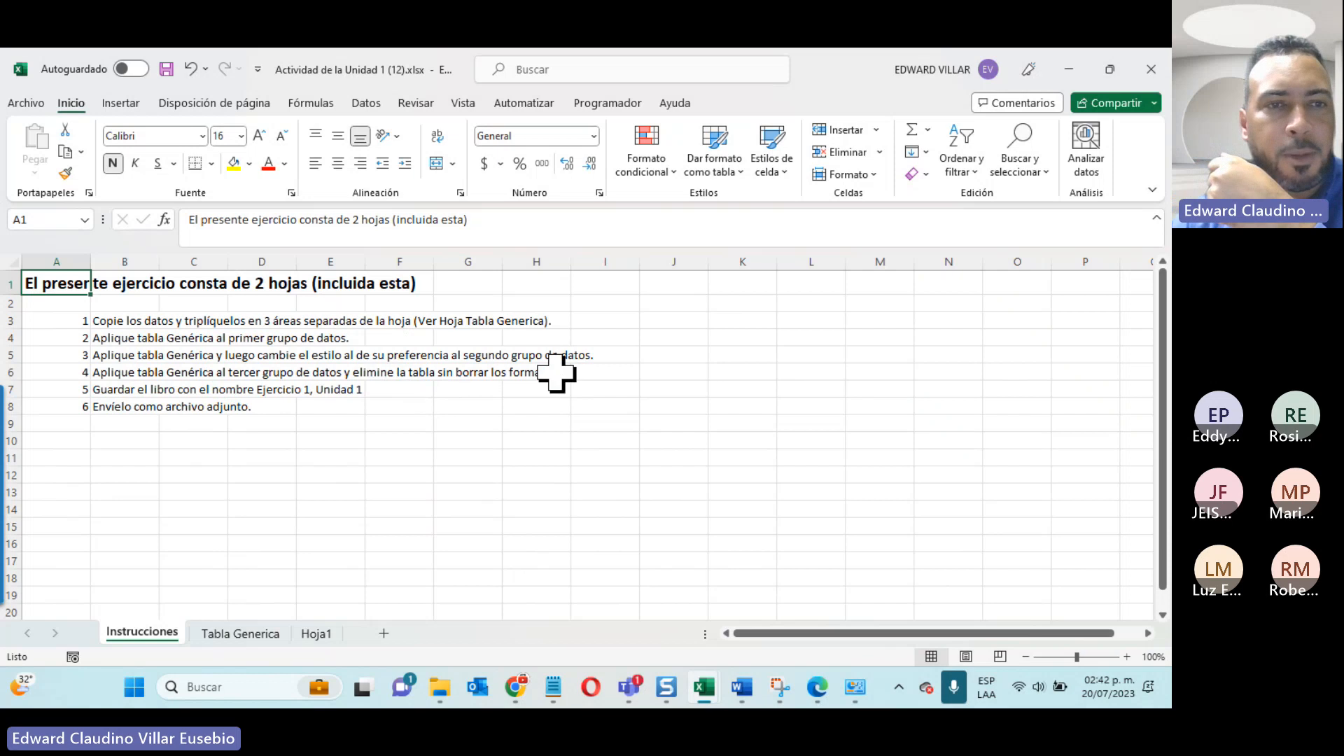
click(262, 635)
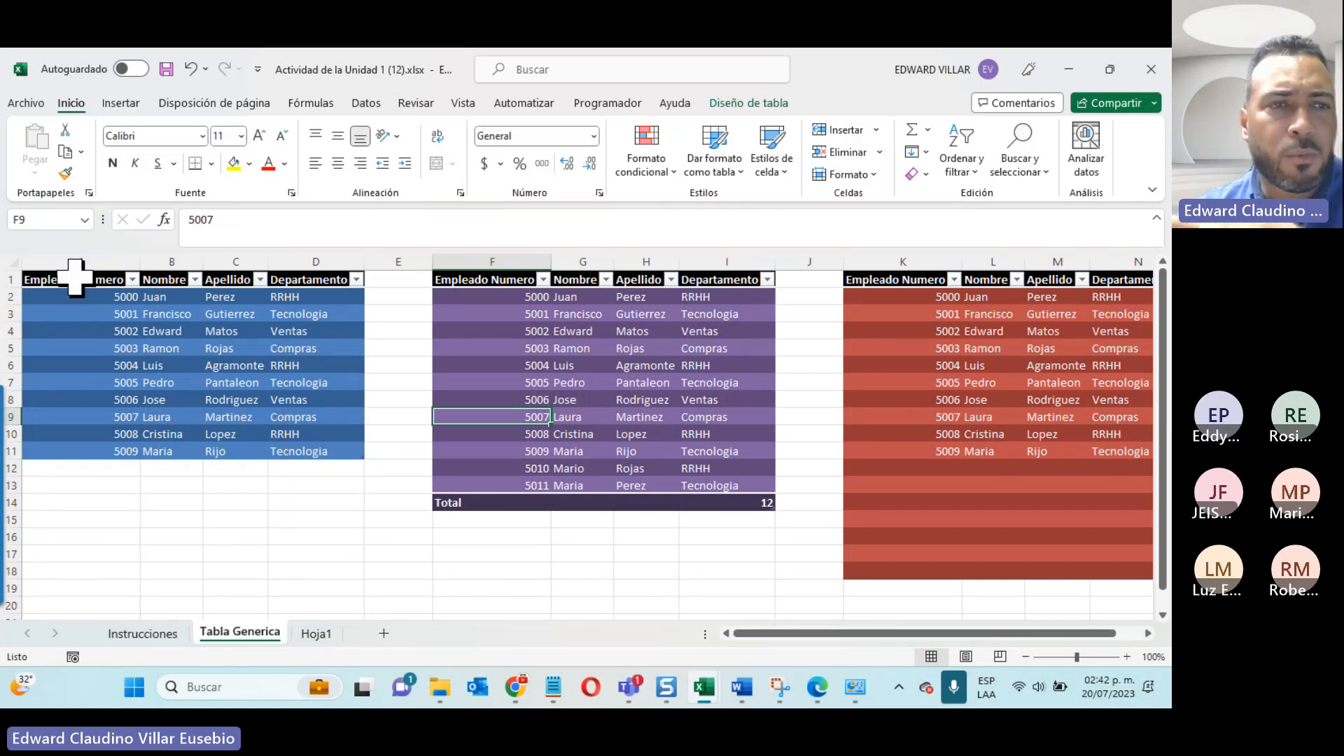
drag(75, 280, 320, 422)
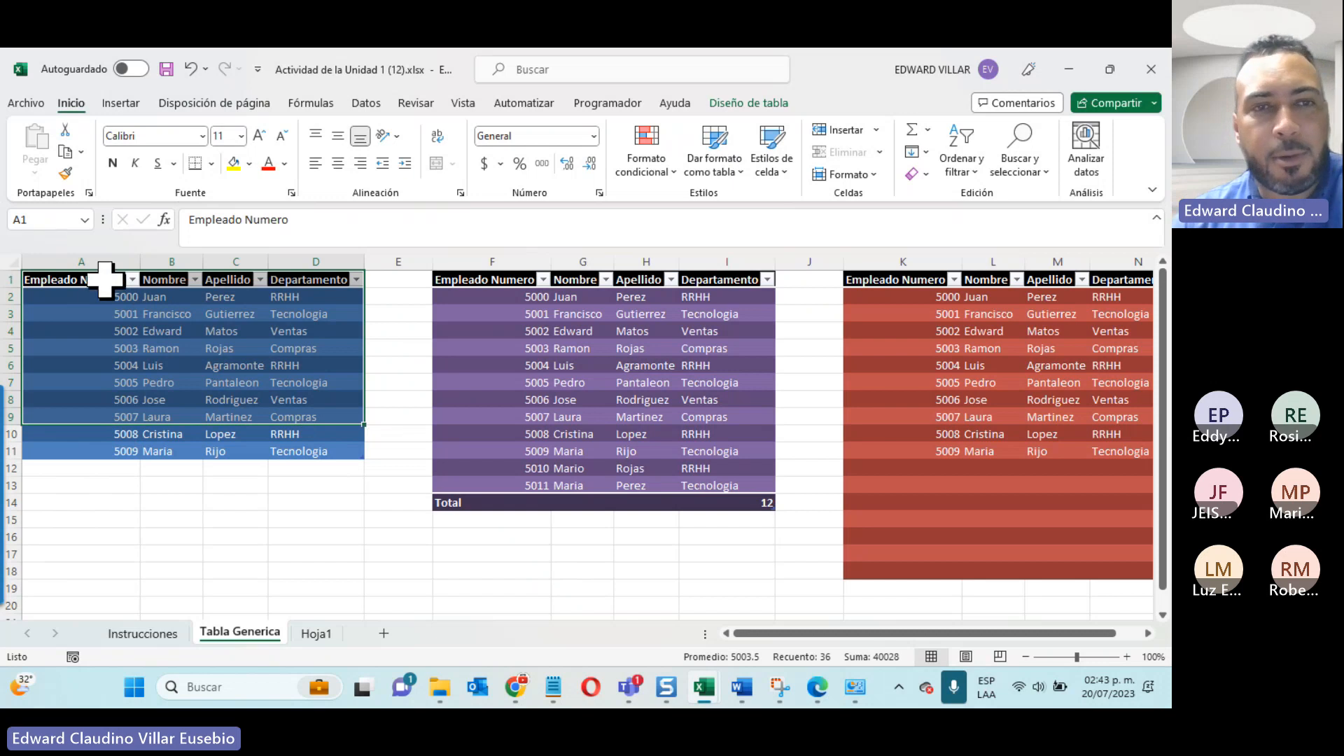
click(310, 448)
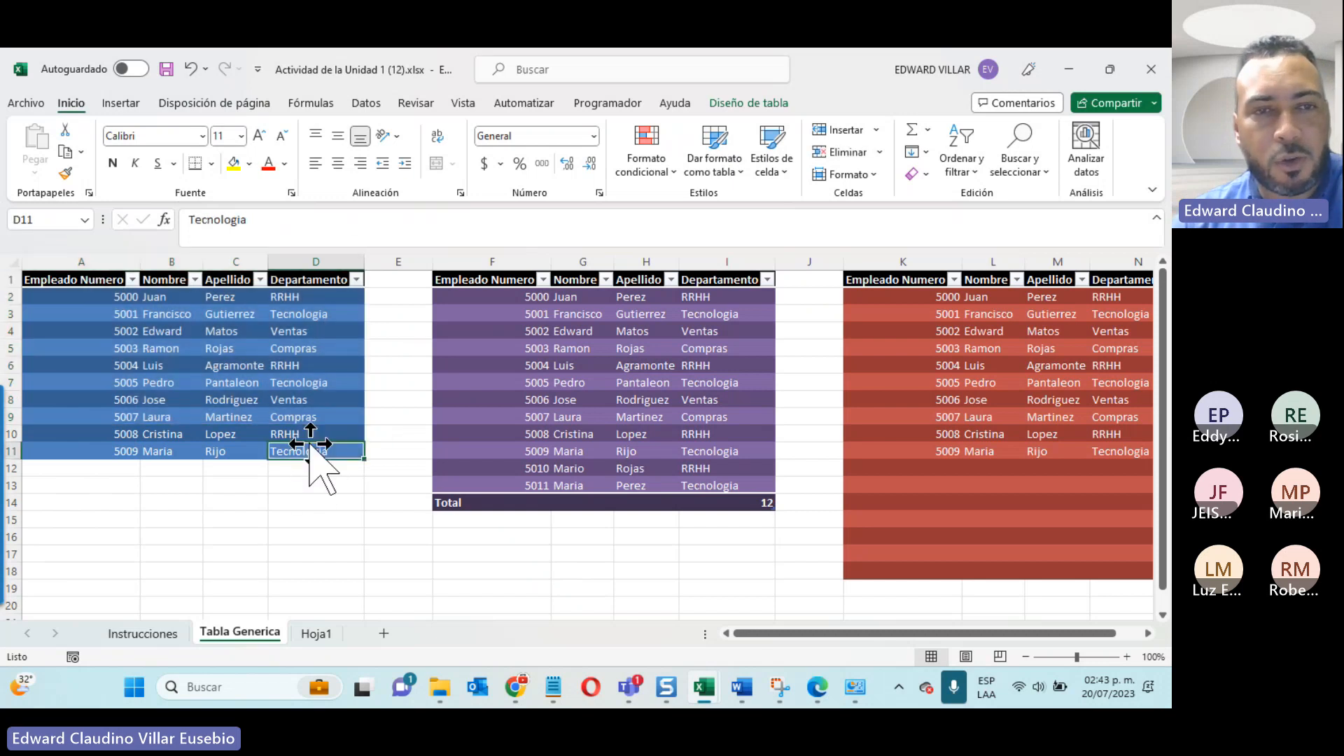
drag(54, 282, 327, 458)
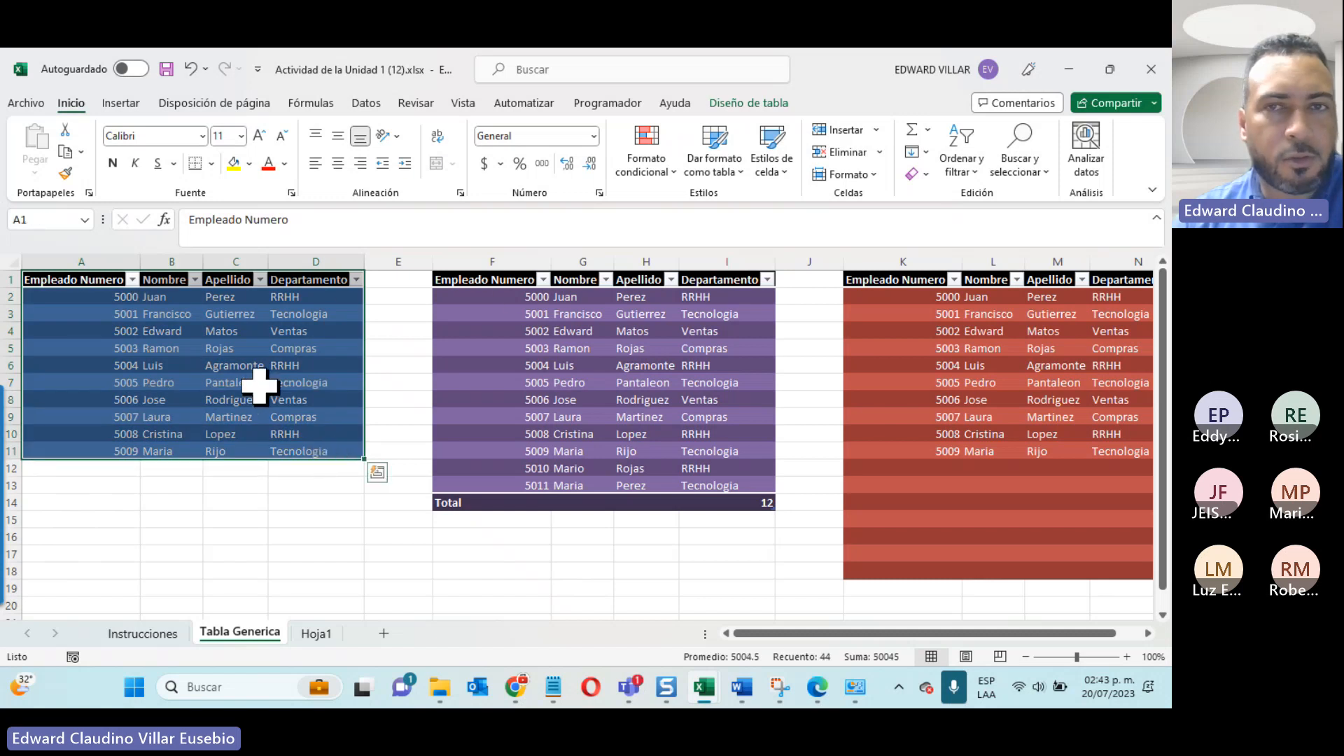
Step: Convert the first table, A1:D11, to a normal range and check its cells
click(738, 105)
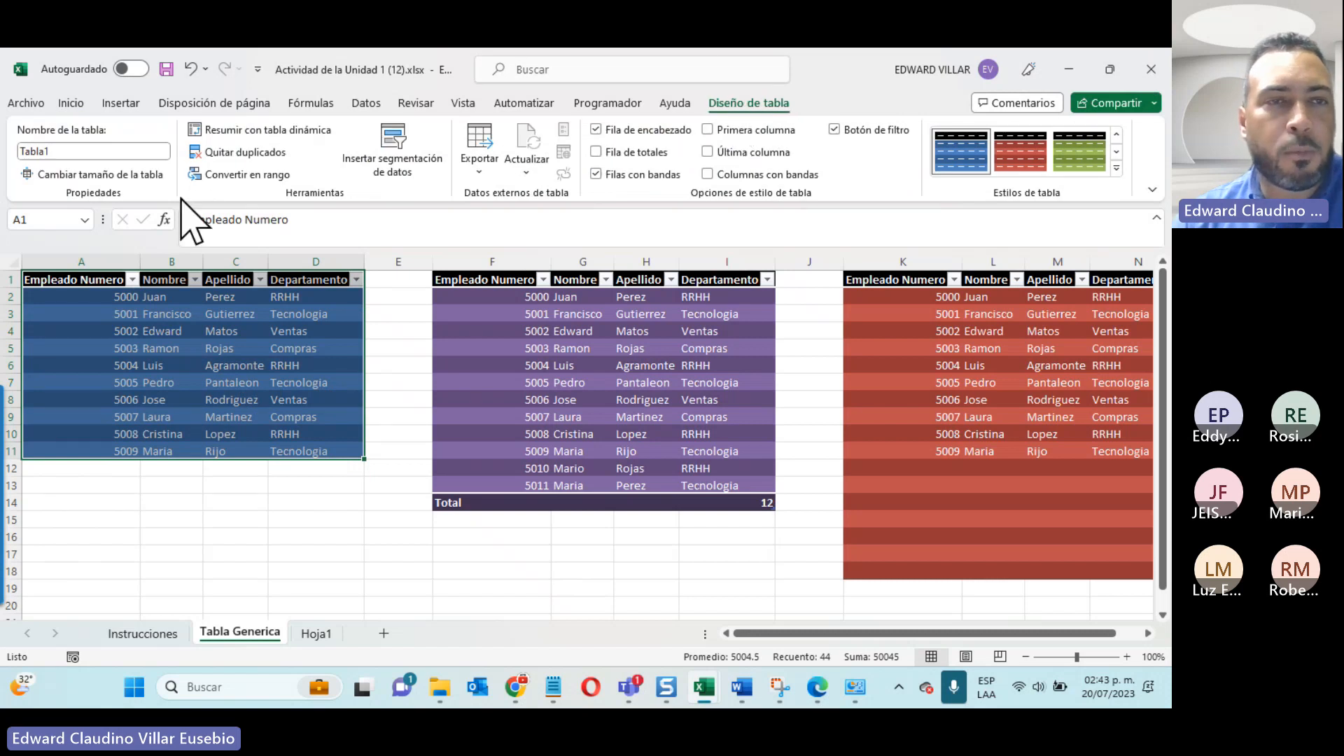
click(241, 174)
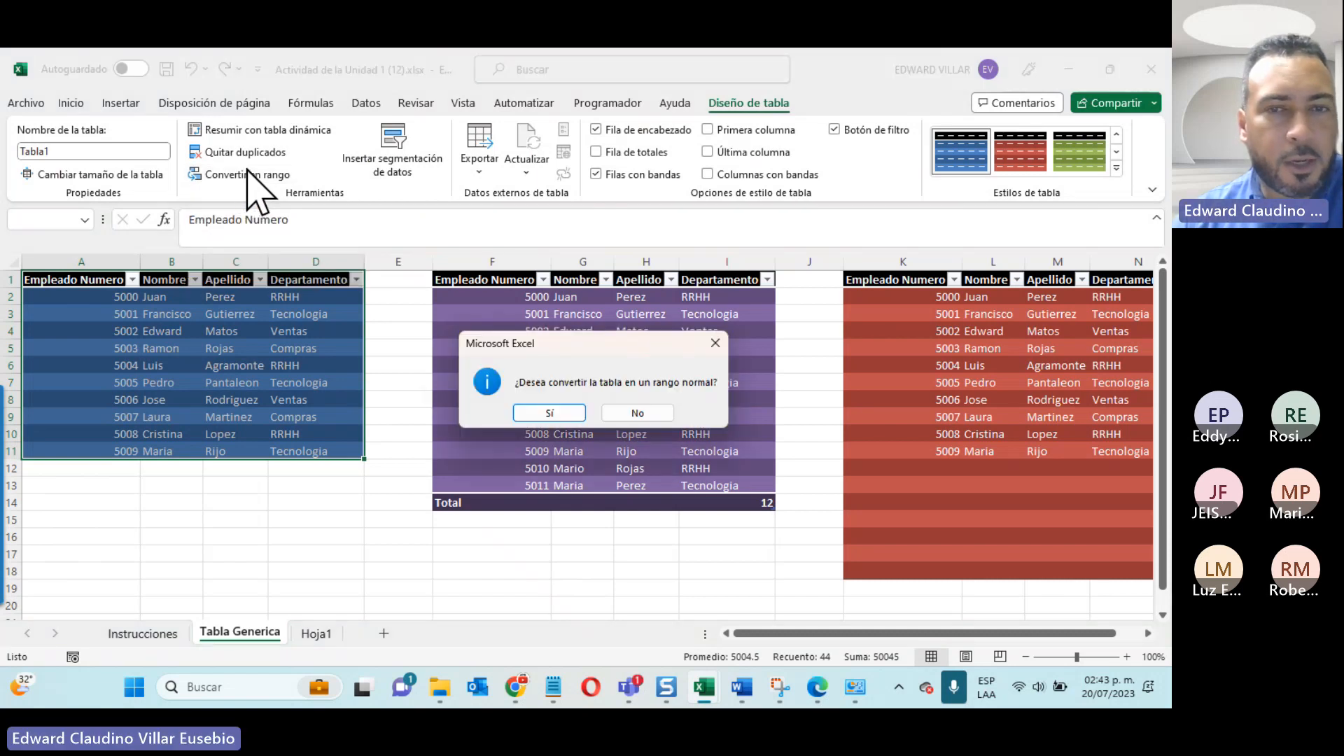
click(548, 413)
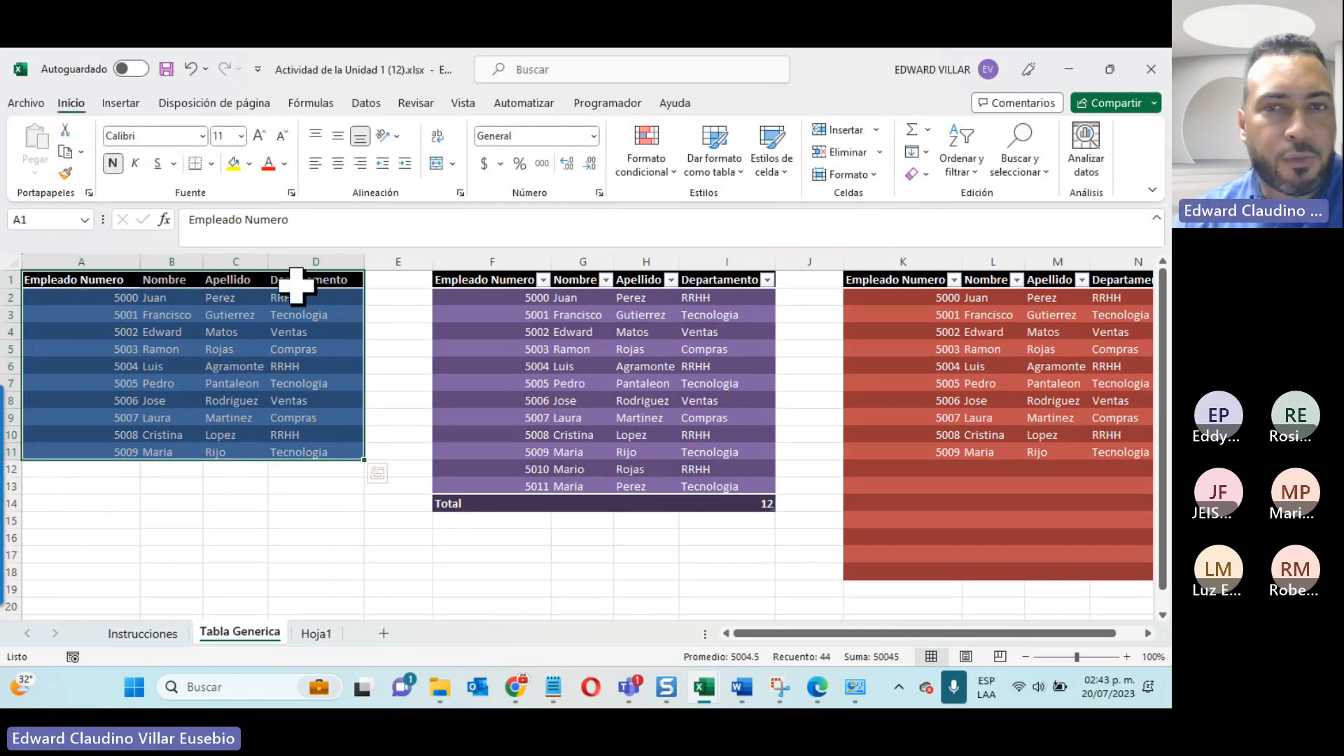
click(322, 399)
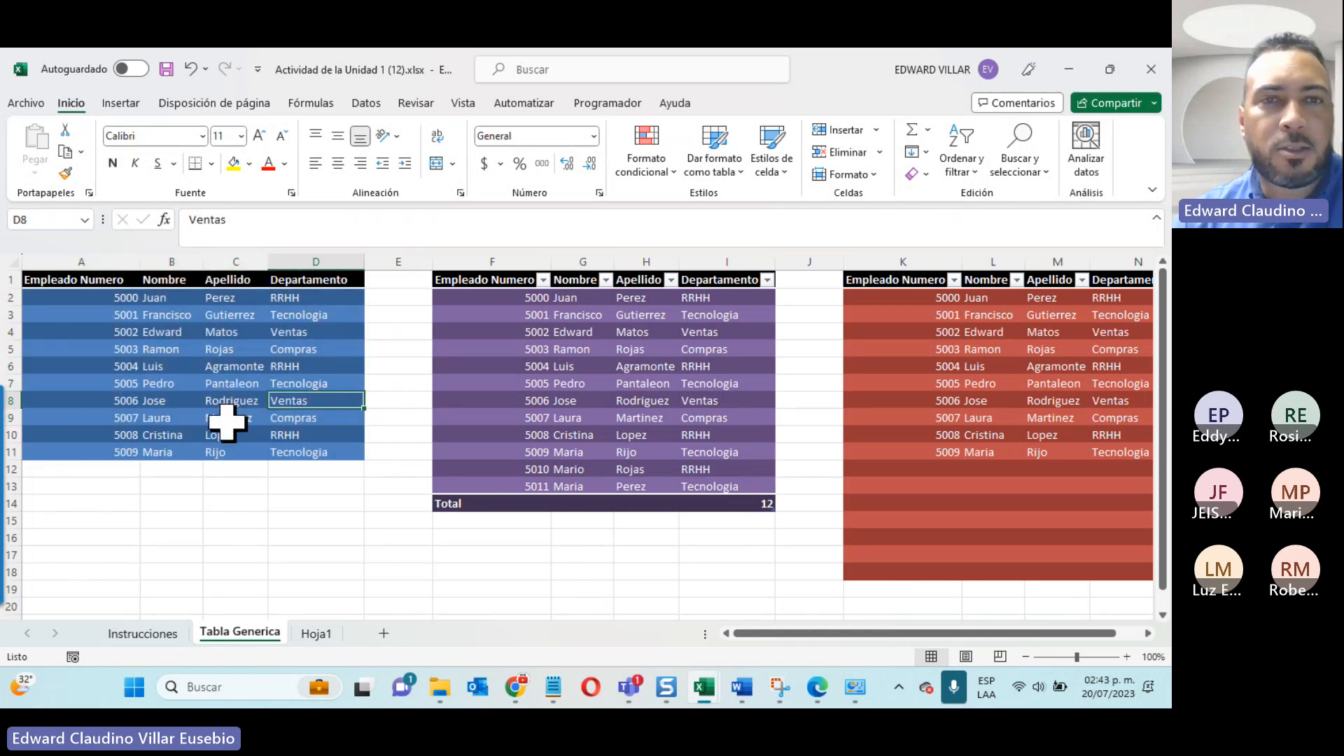
click(217, 367)
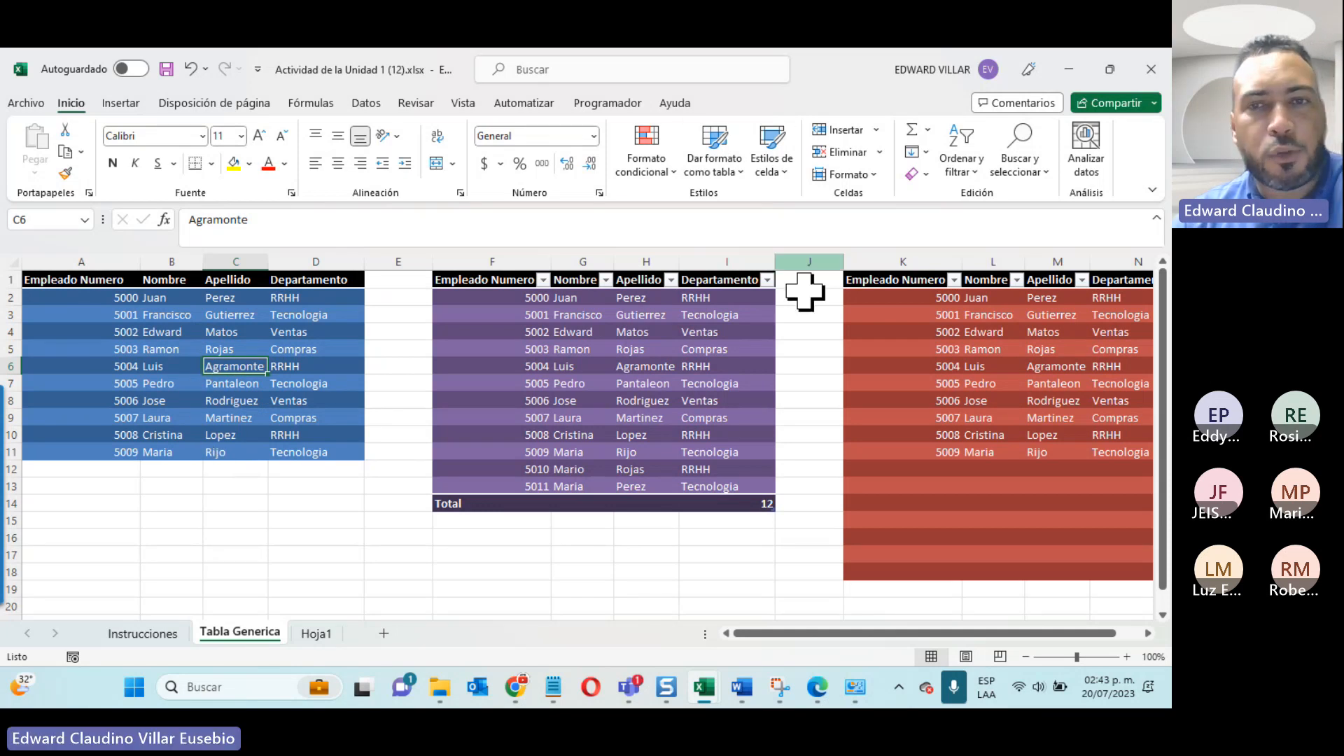
Step: Inspect the second table's design options and the filter choices of its Departamento column without applying a filter
click(615, 381)
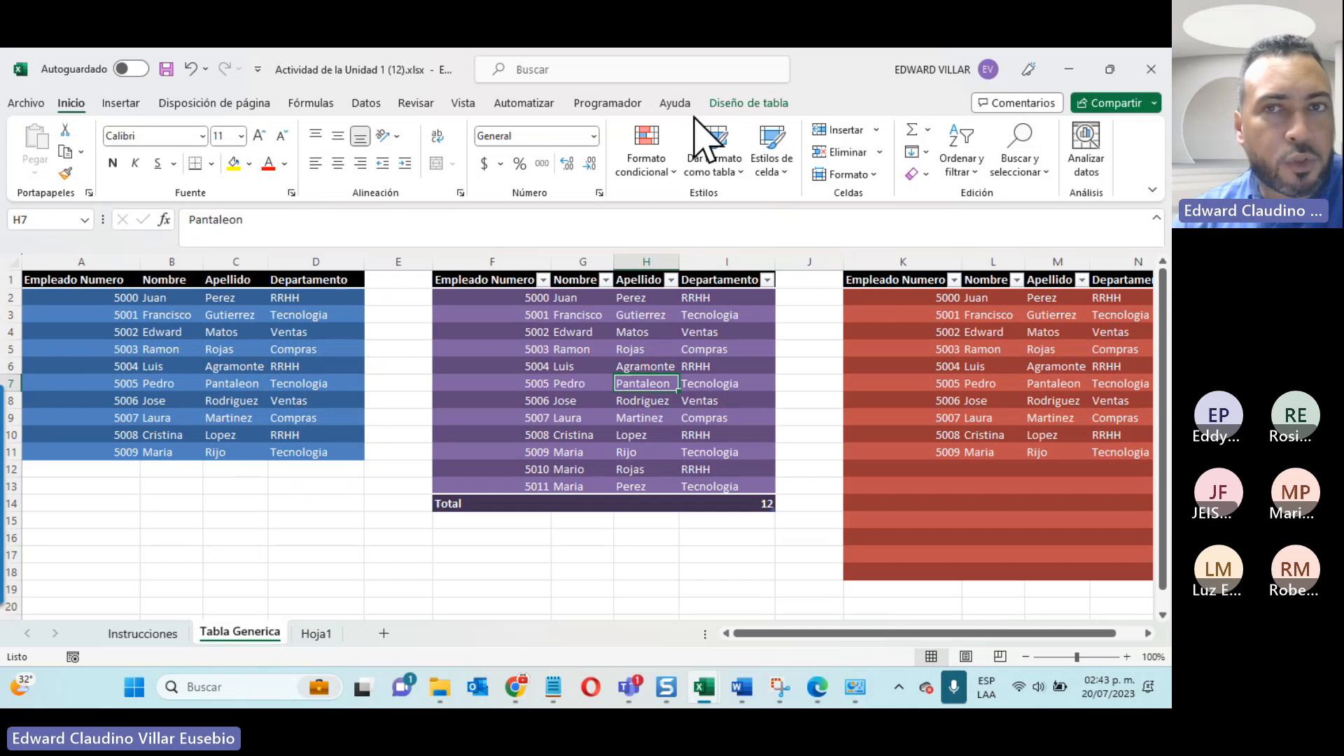
click(735, 104)
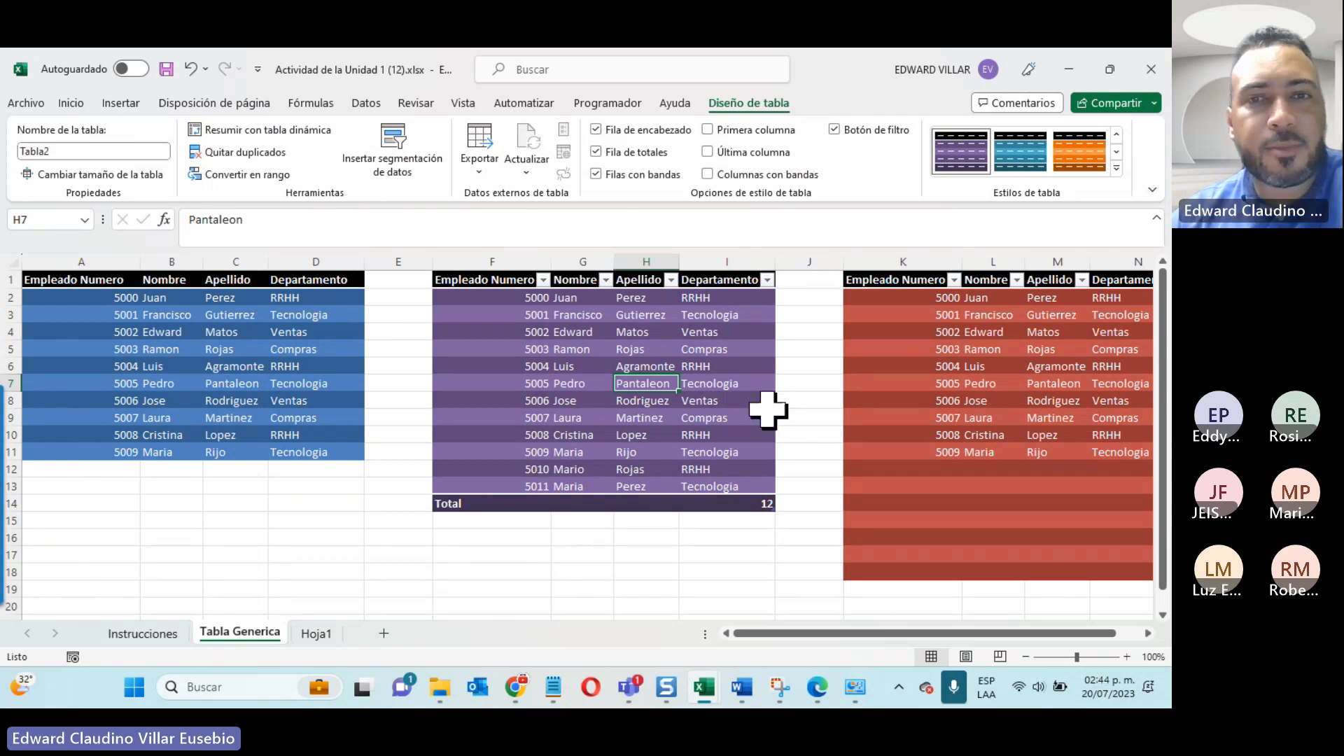
click(767, 279)
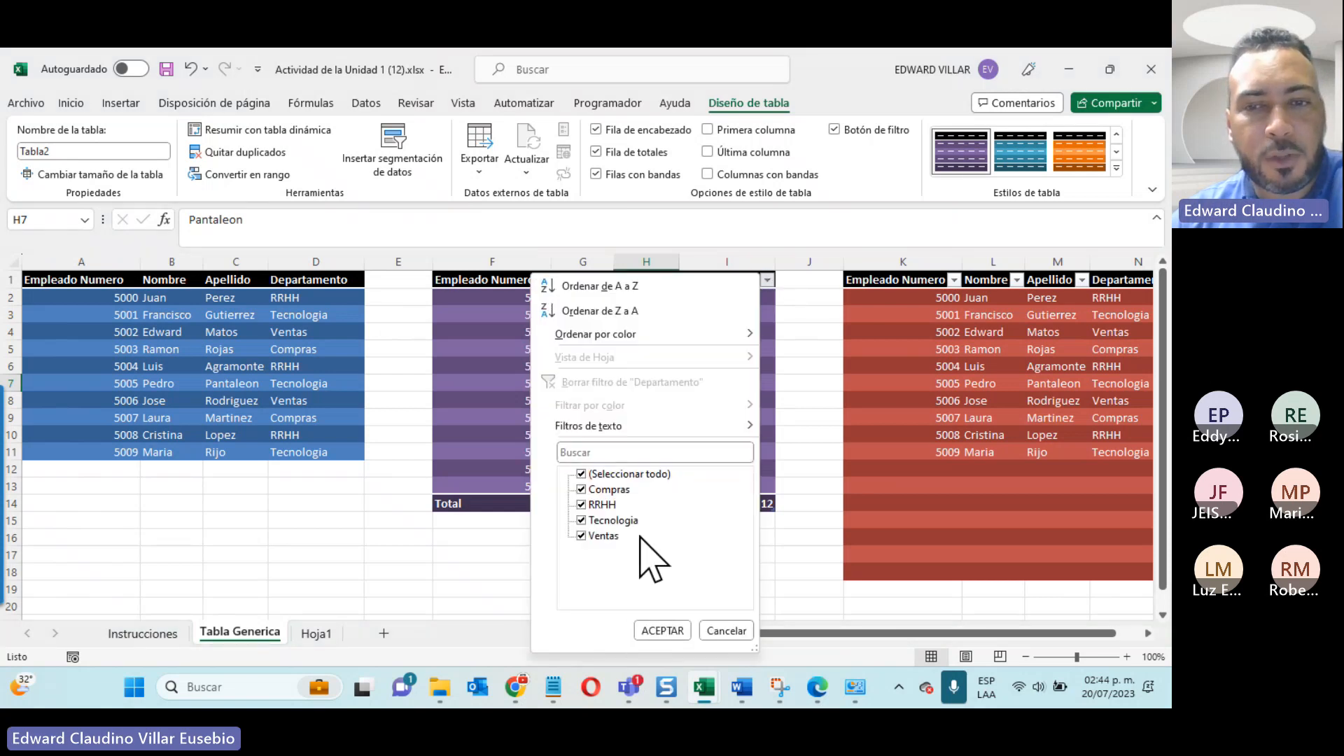
click(726, 630)
Step: Insert a slicer for the Departamento field of the second table
click(595, 332)
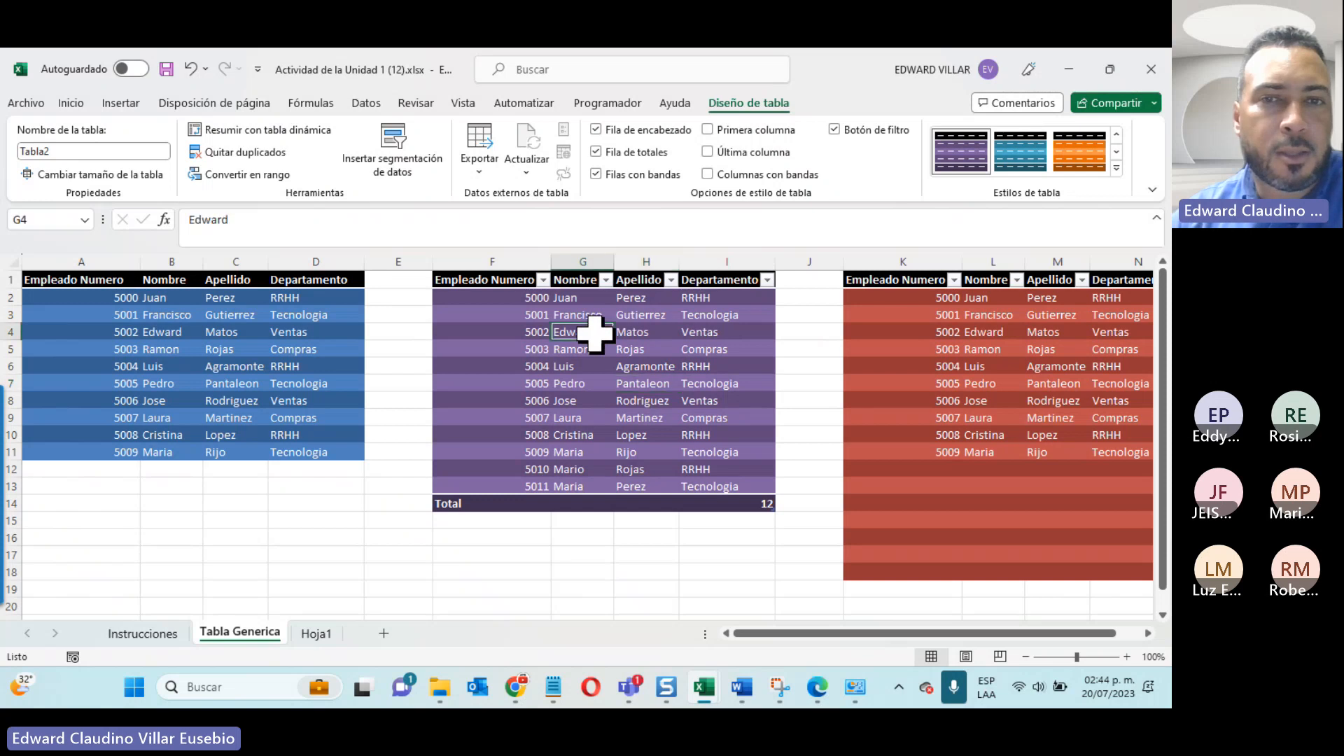
click(385, 170)
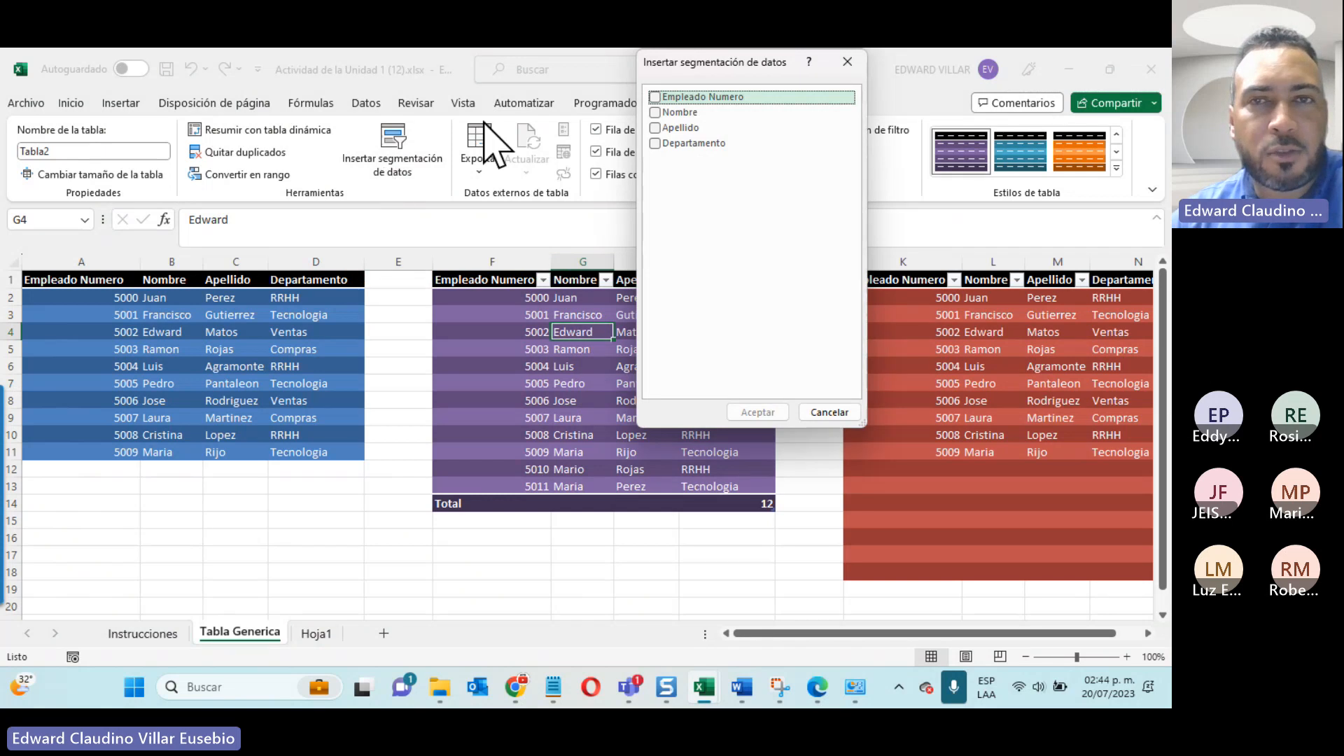
drag(690, 60, 198, 179)
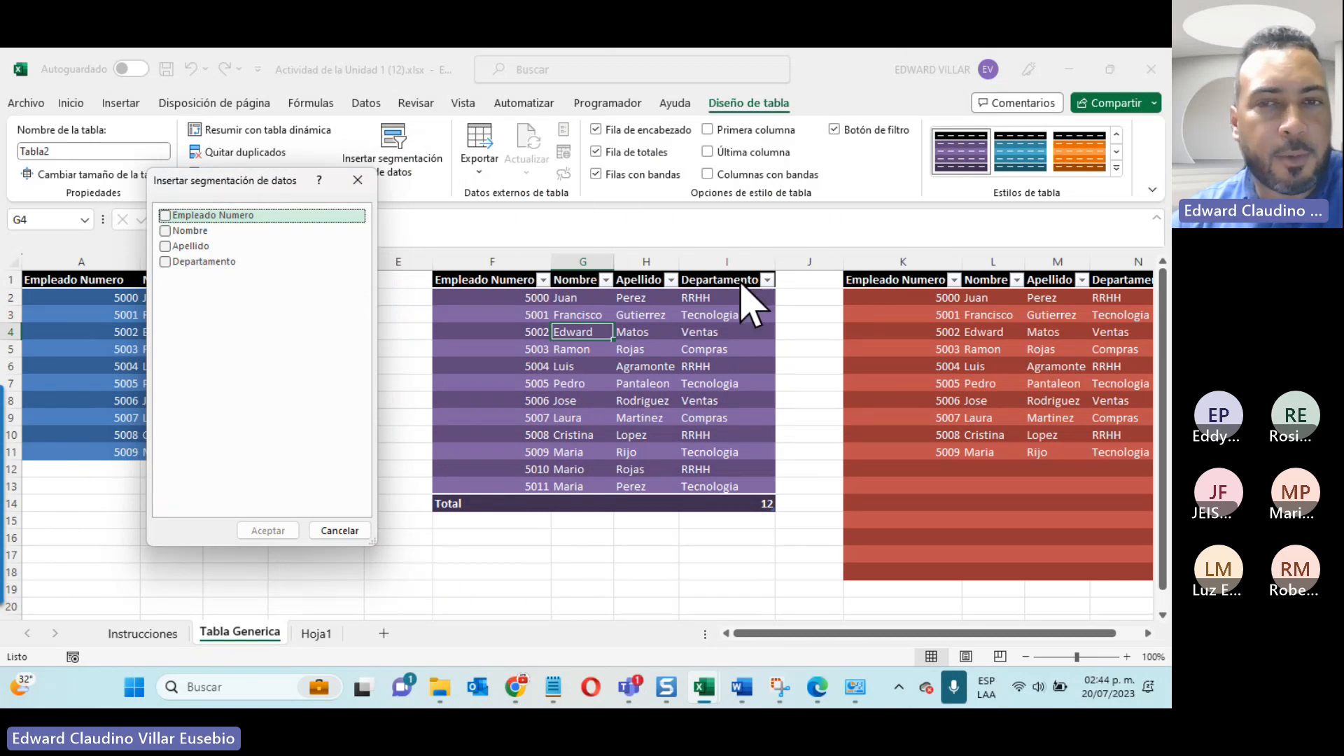
click(165, 262)
click(270, 532)
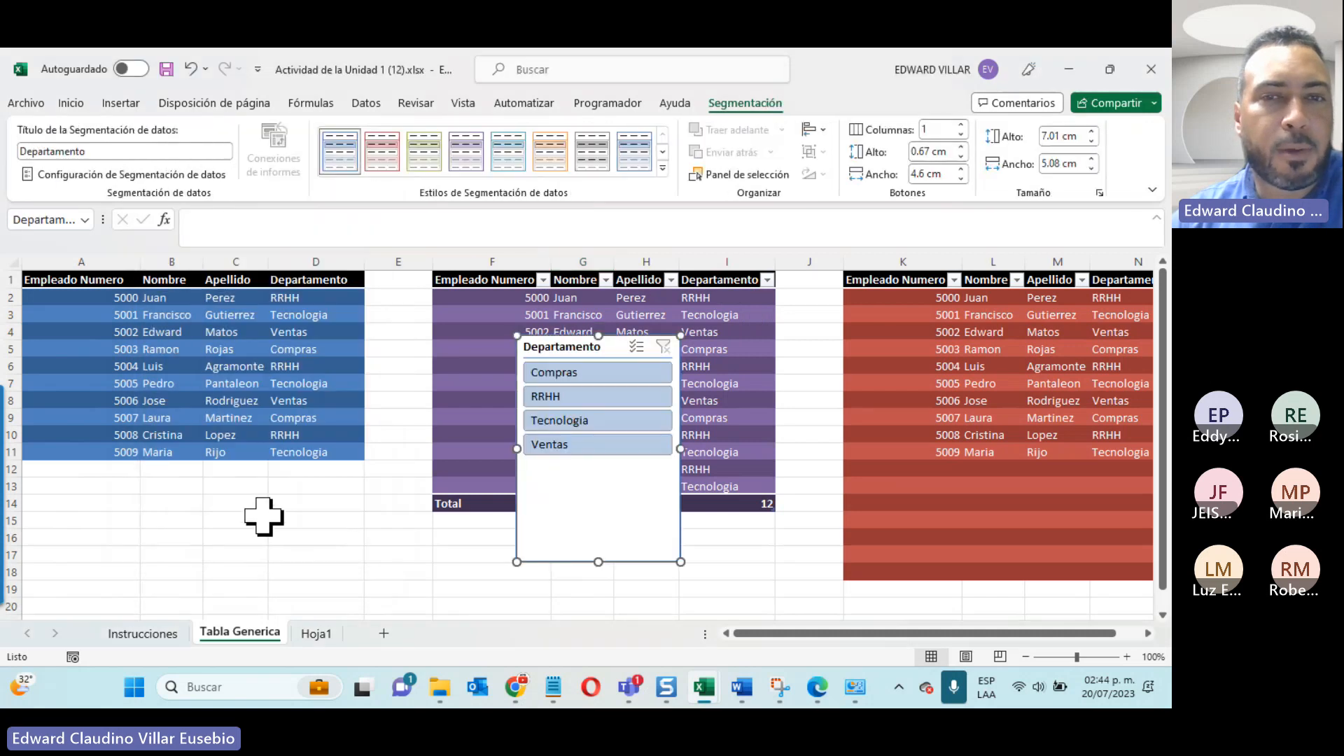
Step: Place the Departamento slicer below the first data range and give it the light purple slicer style
drag(580, 346, 324, 493)
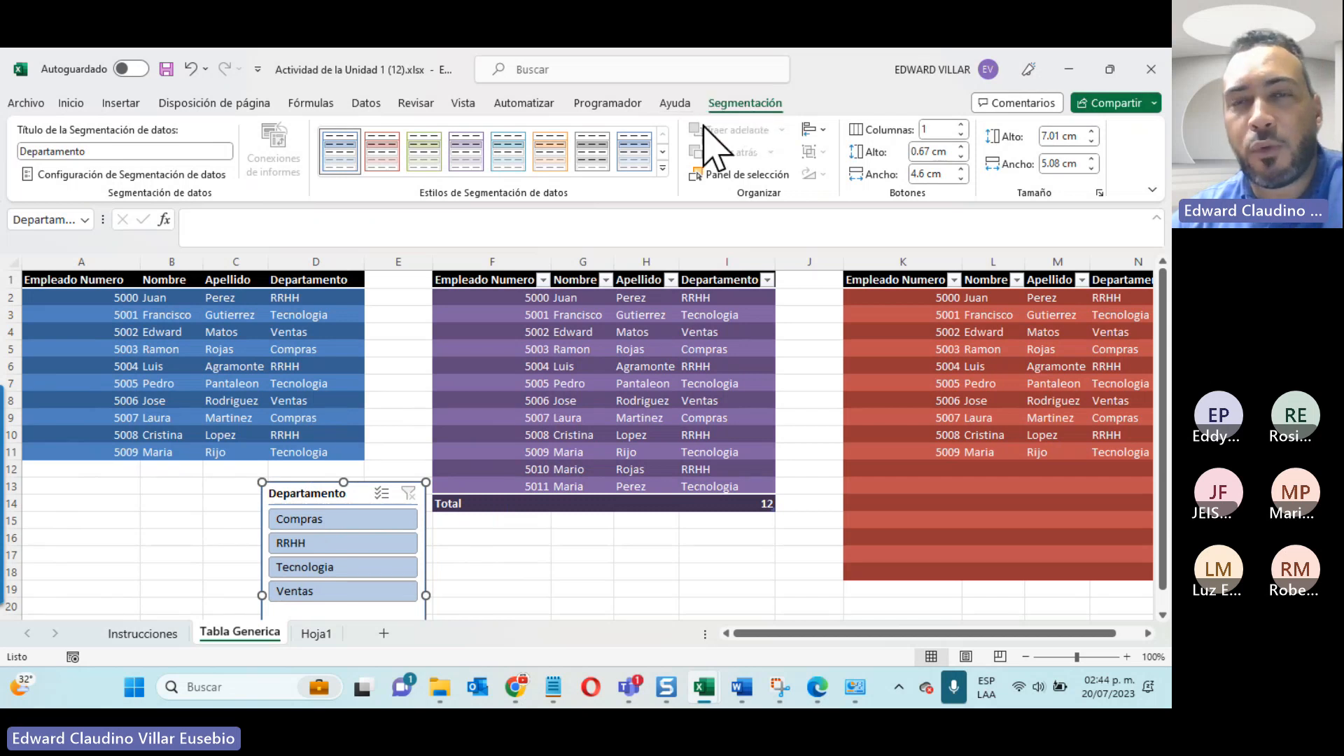
click(460, 159)
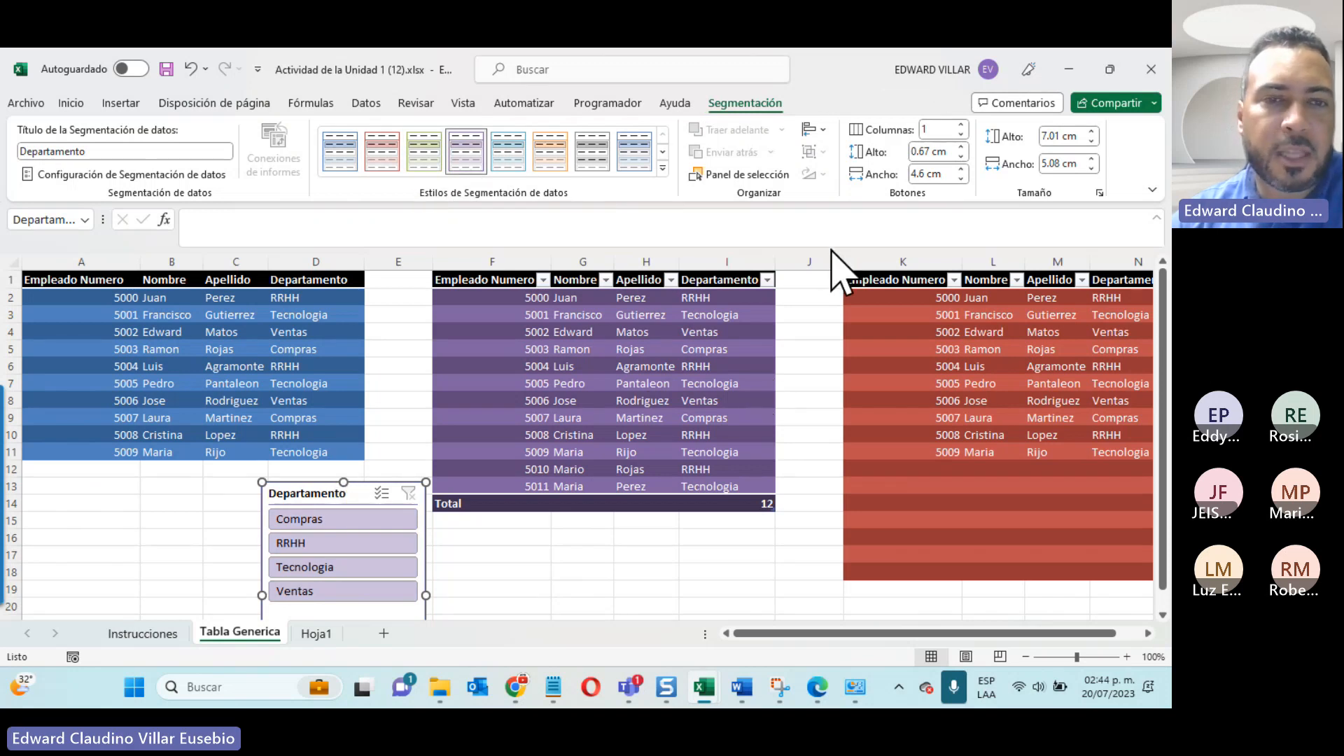
Step: Filter the second table with the slicer by single departments: Compras, RRHH, Tecnologia, Ventas, RRHH again and finally Compras
click(320, 520)
click(343, 545)
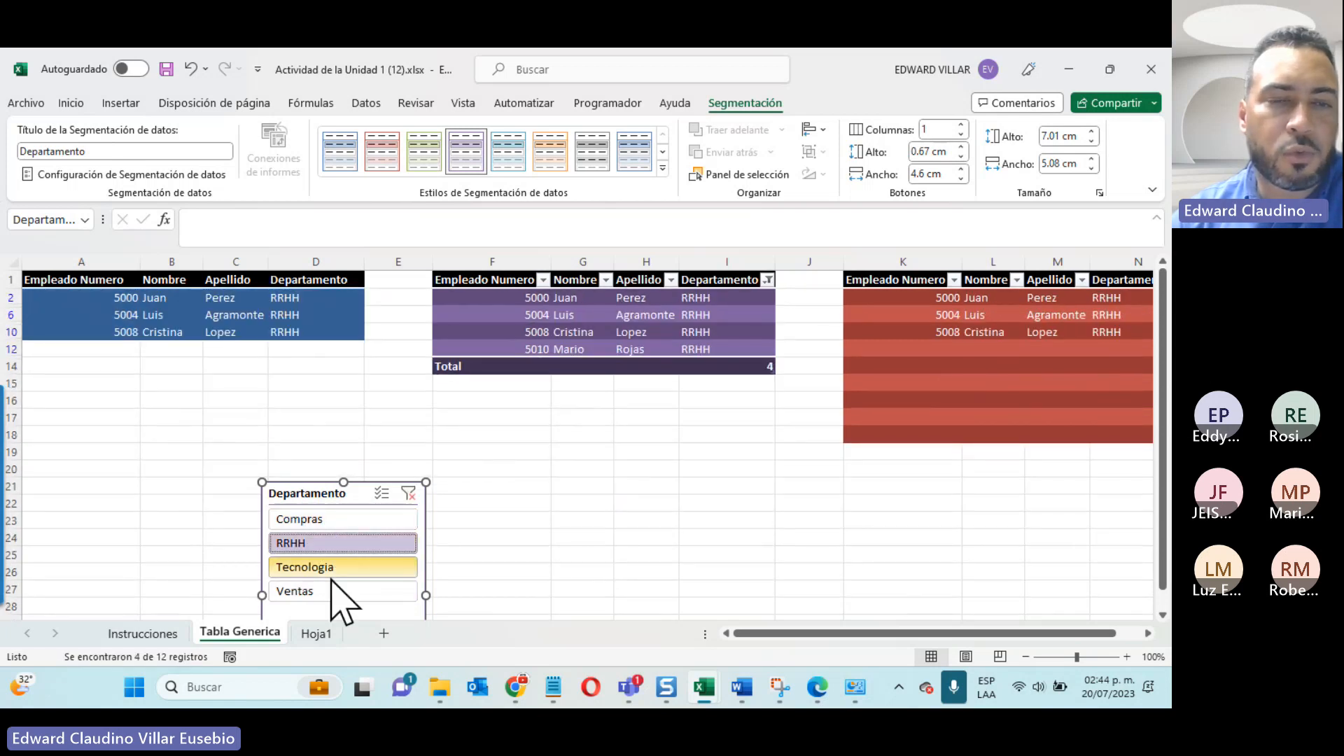
click(335, 567)
click(336, 592)
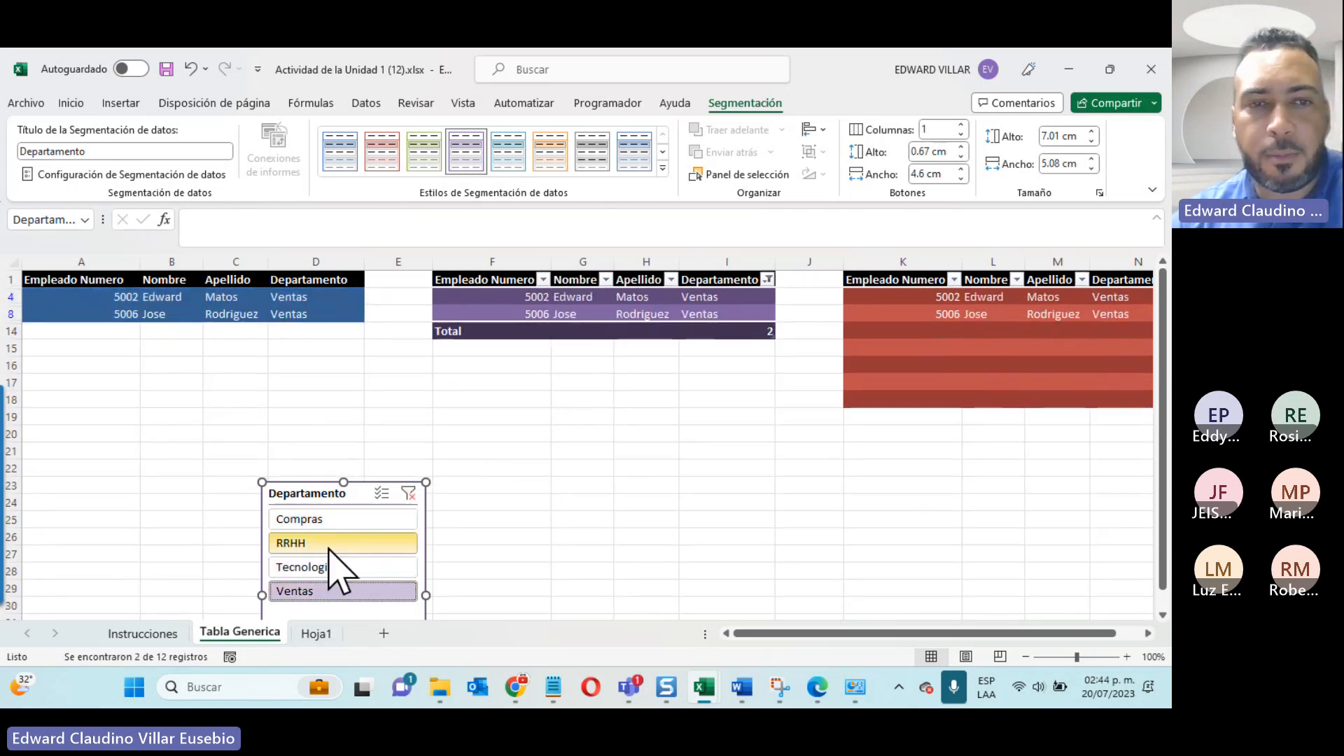
click(326, 544)
click(342, 520)
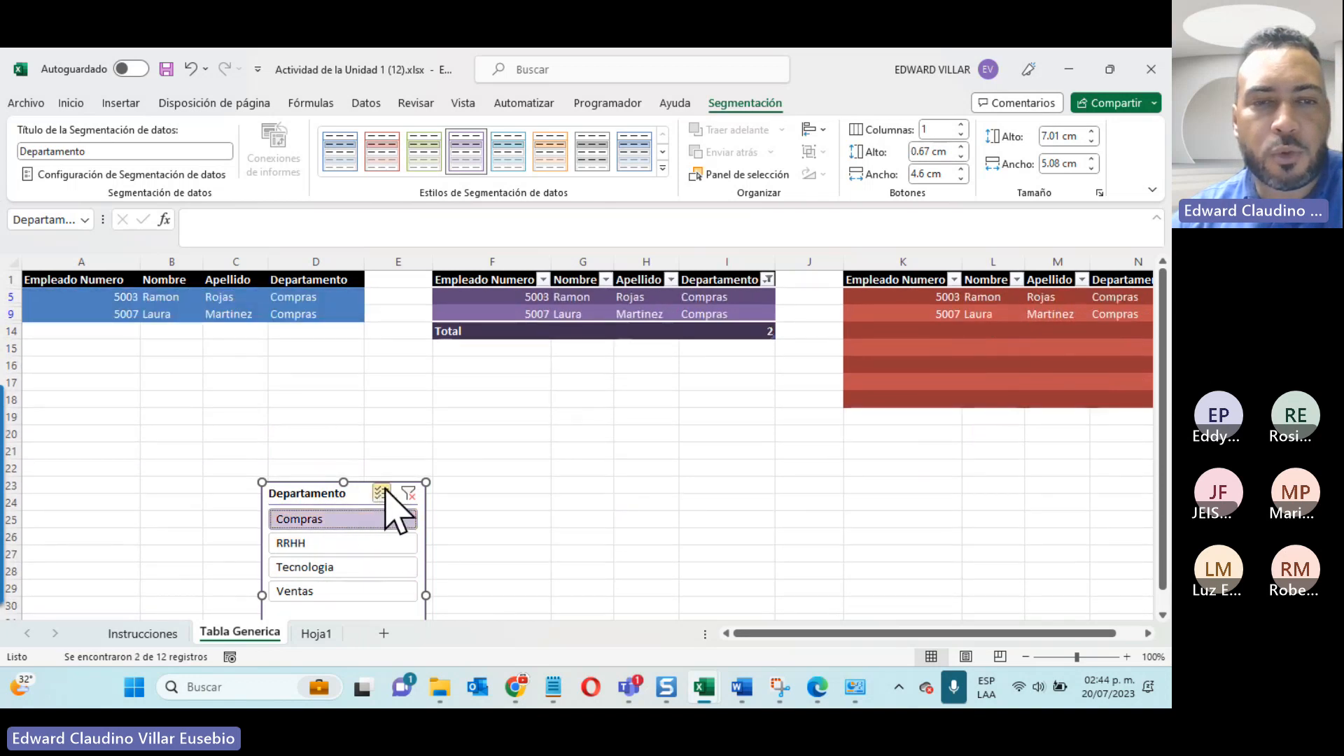
Step: Enable multiple selection in the slicer and add Tecnologia, RRHH and Ventas to the Compras filter
click(382, 493)
click(355, 568)
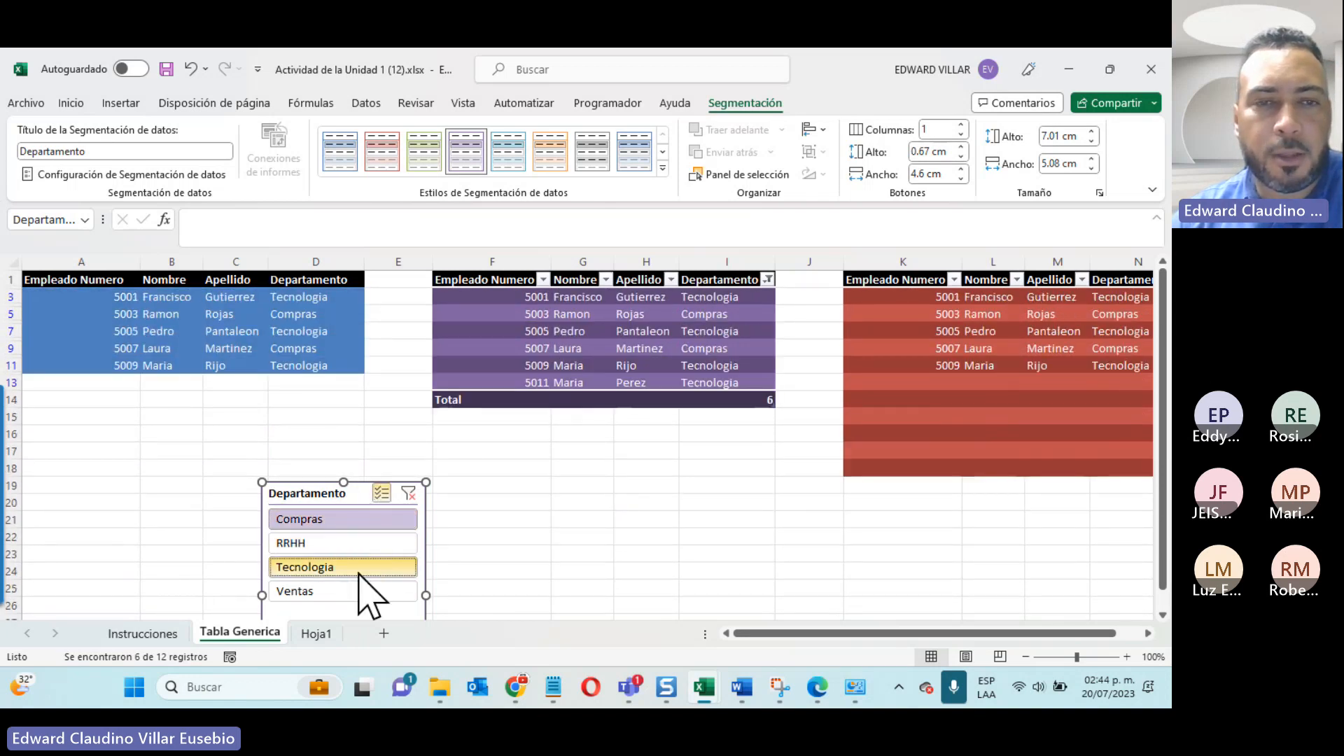
click(350, 544)
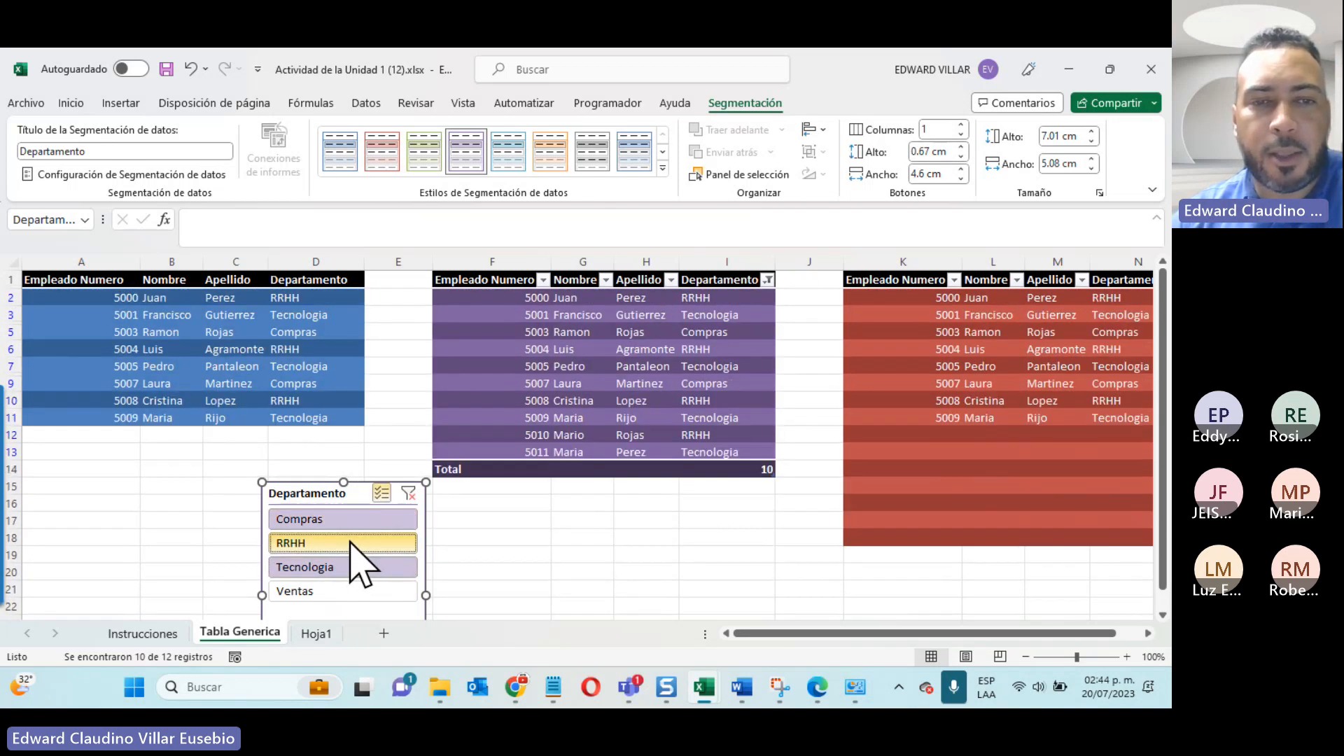
click(354, 593)
click(601, 587)
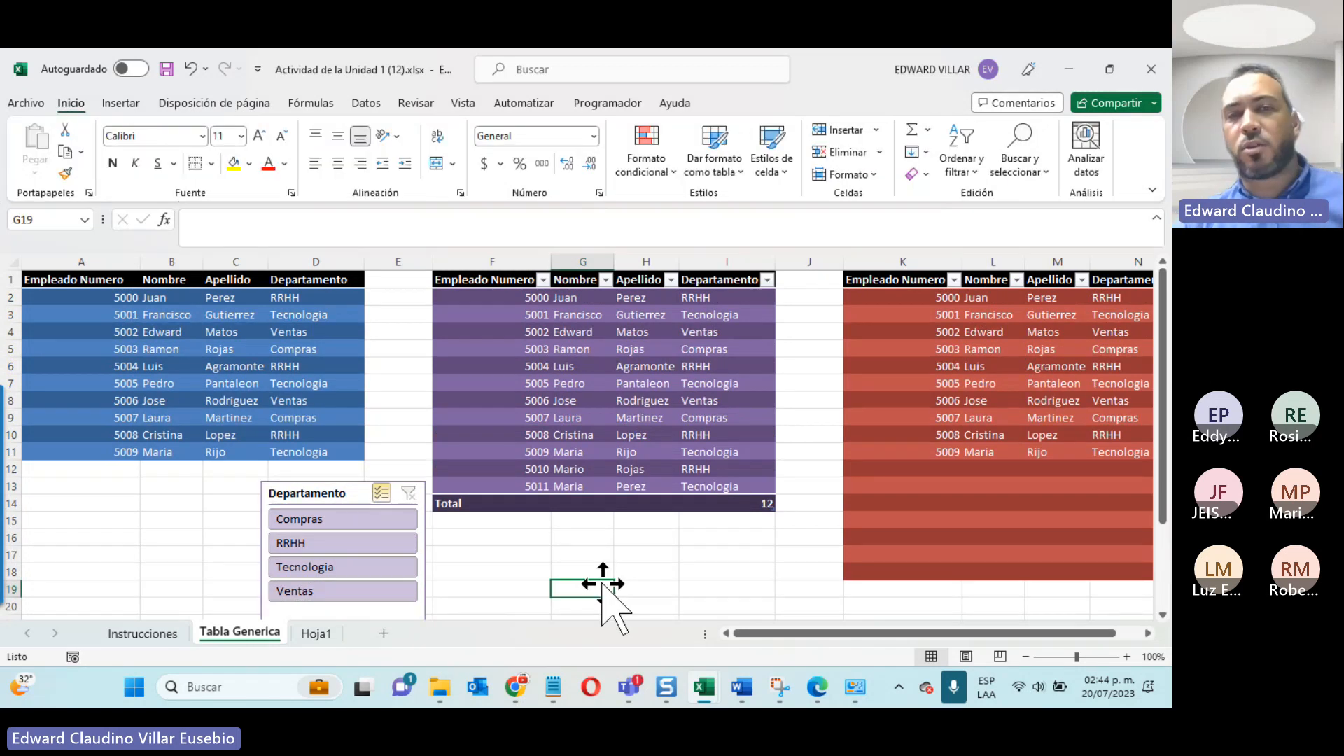
Step: Select a cell in the second table and show its table design options
click(474, 420)
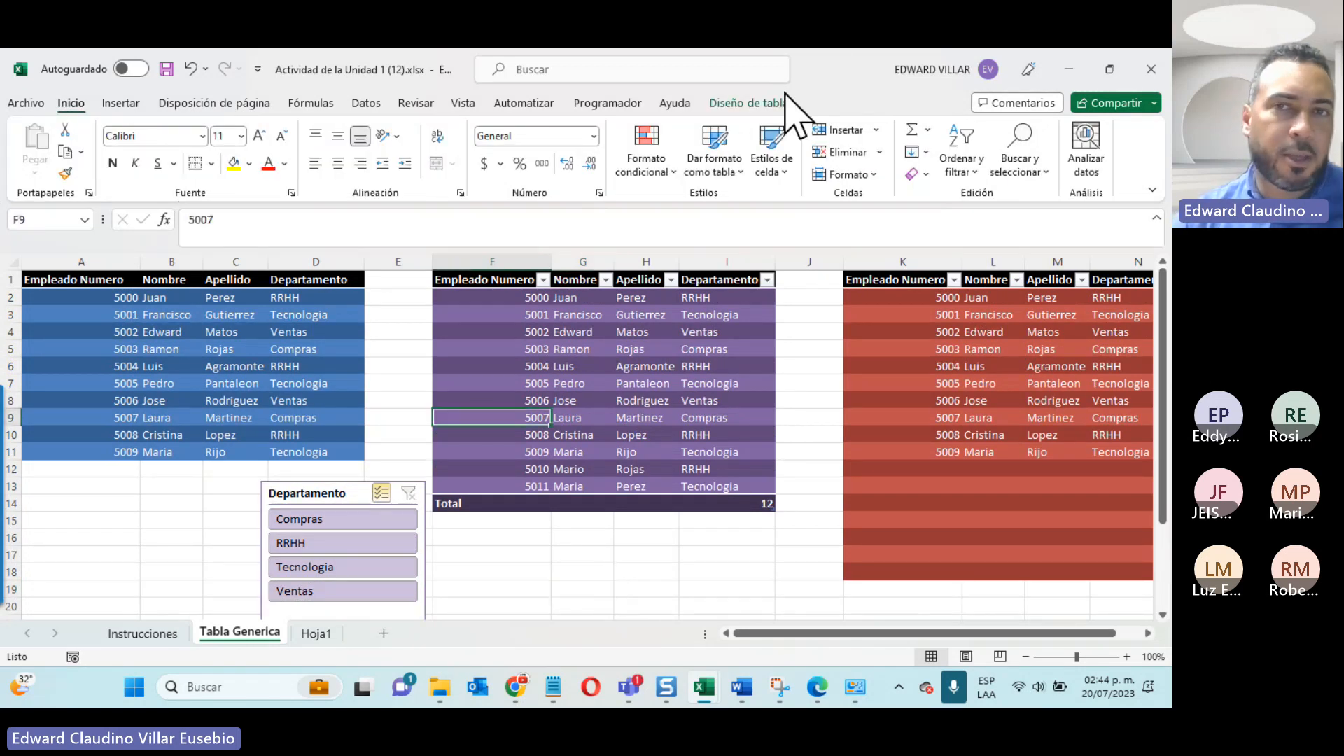
click(782, 103)
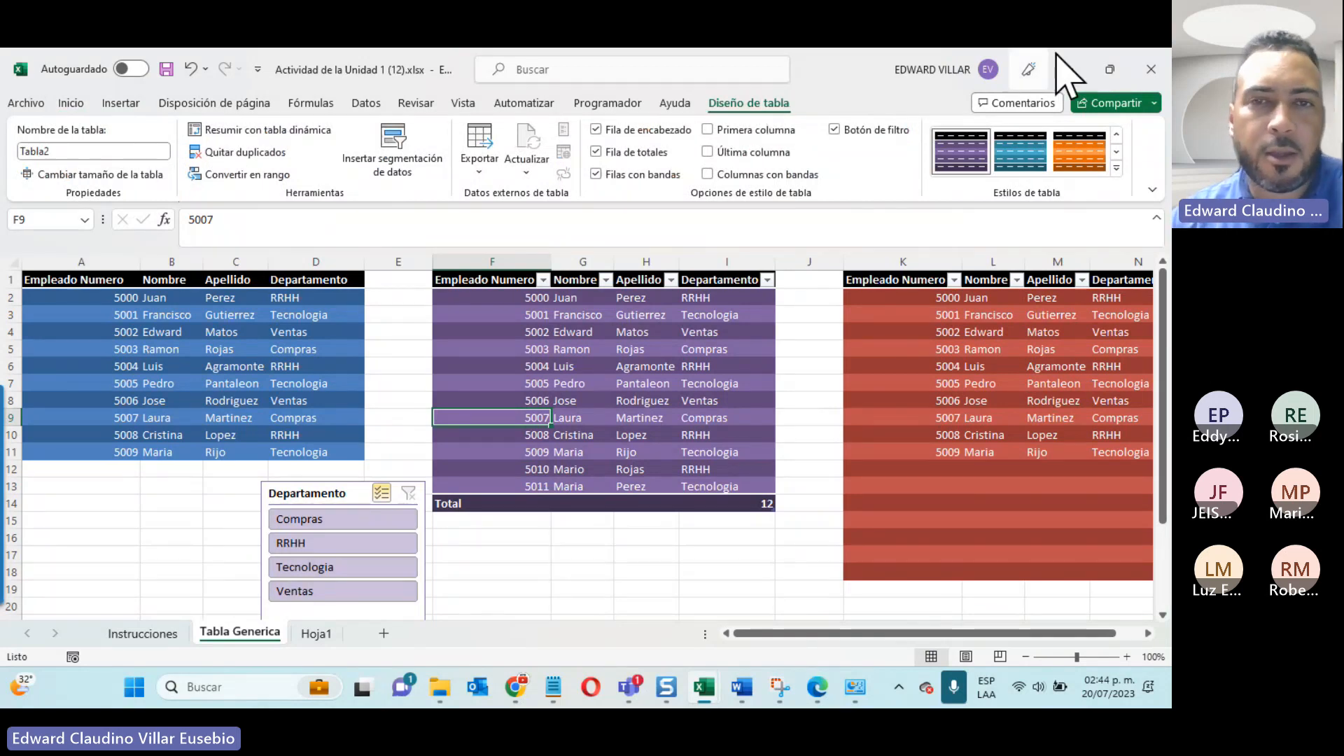
Step: Switch to the Teams meeting, lower the participant's raised hand and minimise the meeting window
click(624, 692)
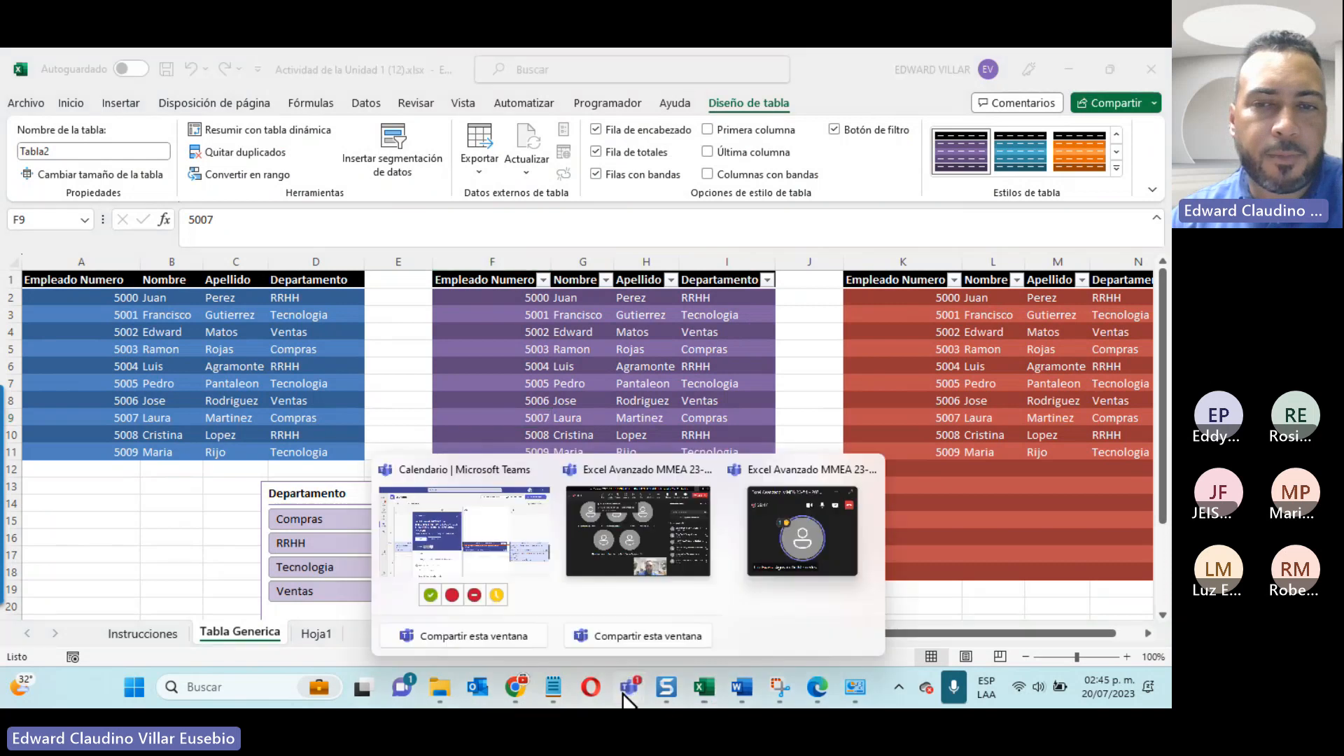
click(850, 546)
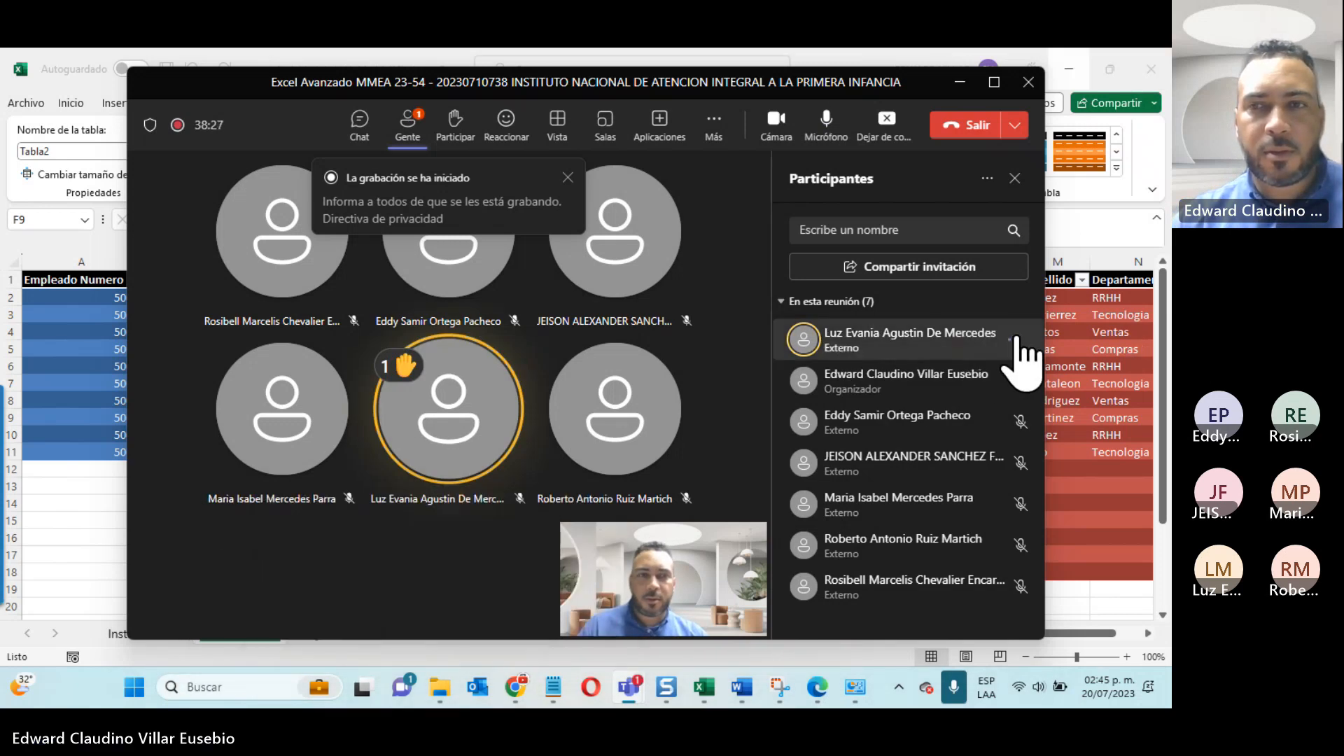
click(1014, 341)
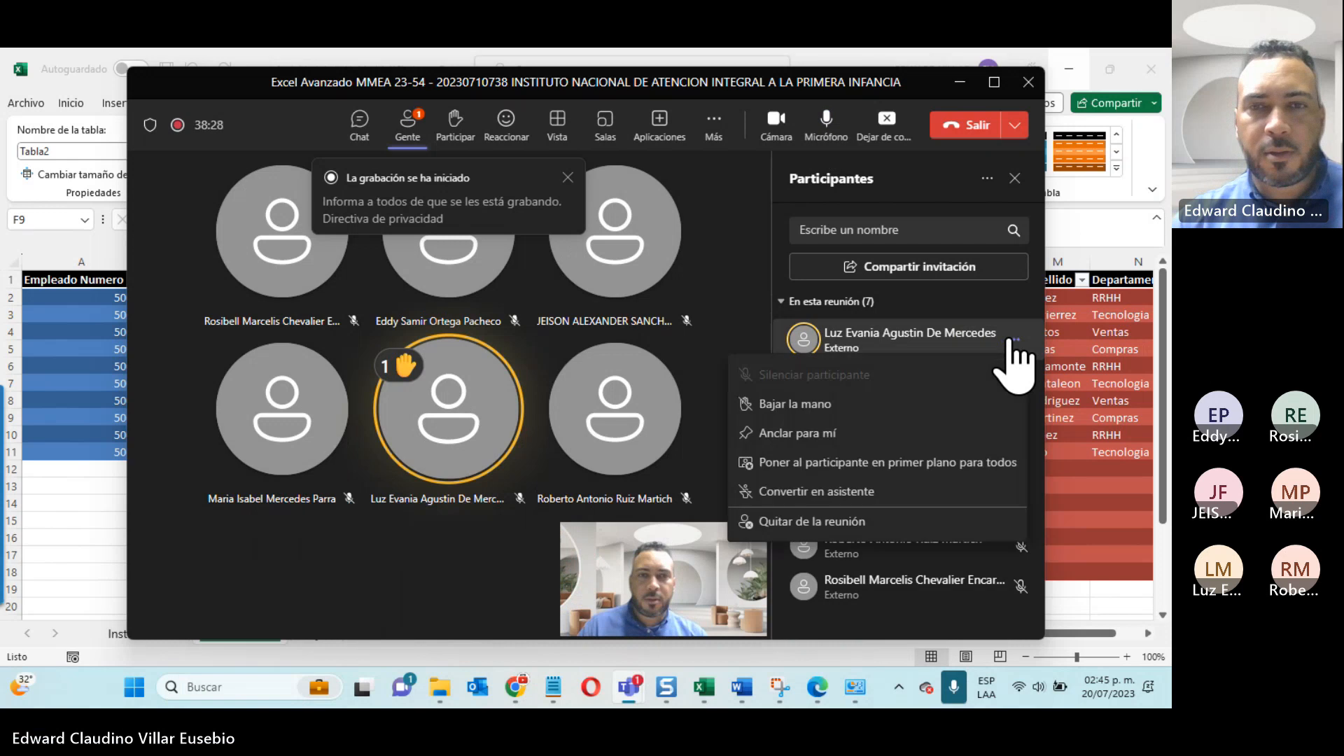
click(847, 401)
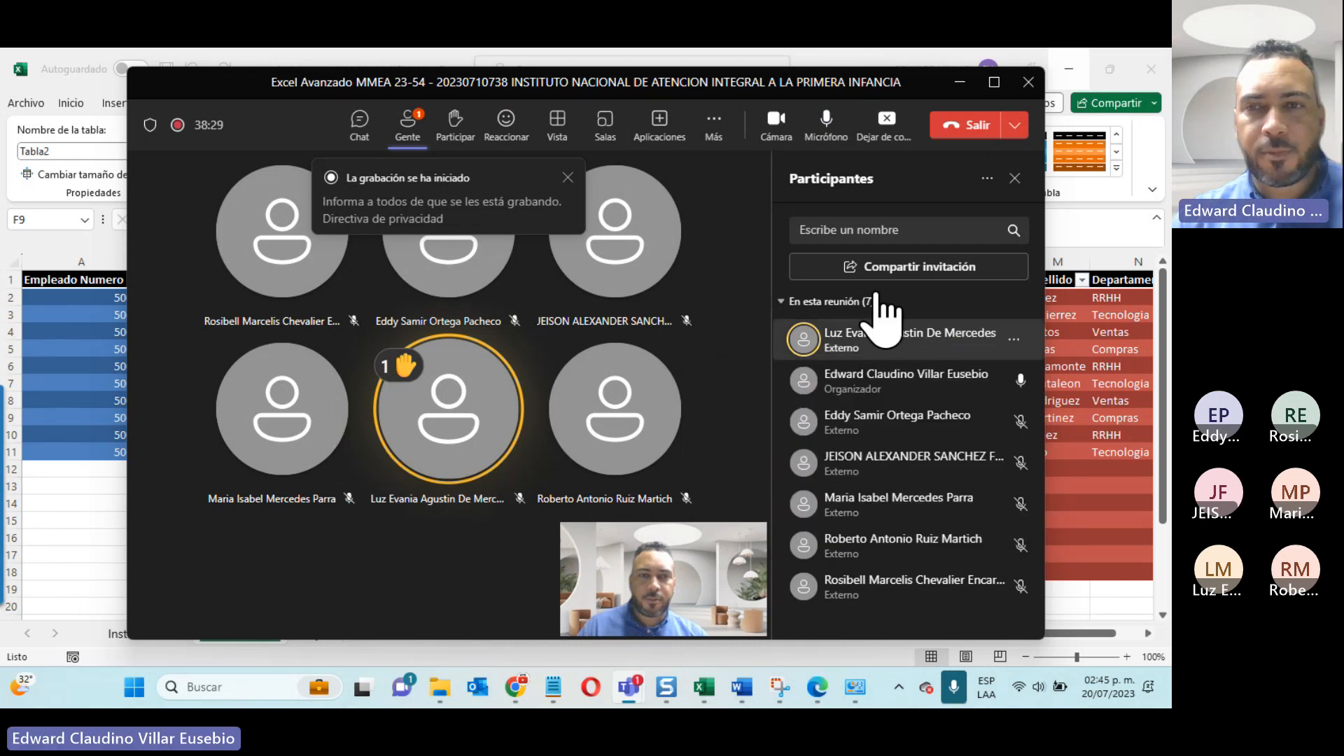
click(960, 84)
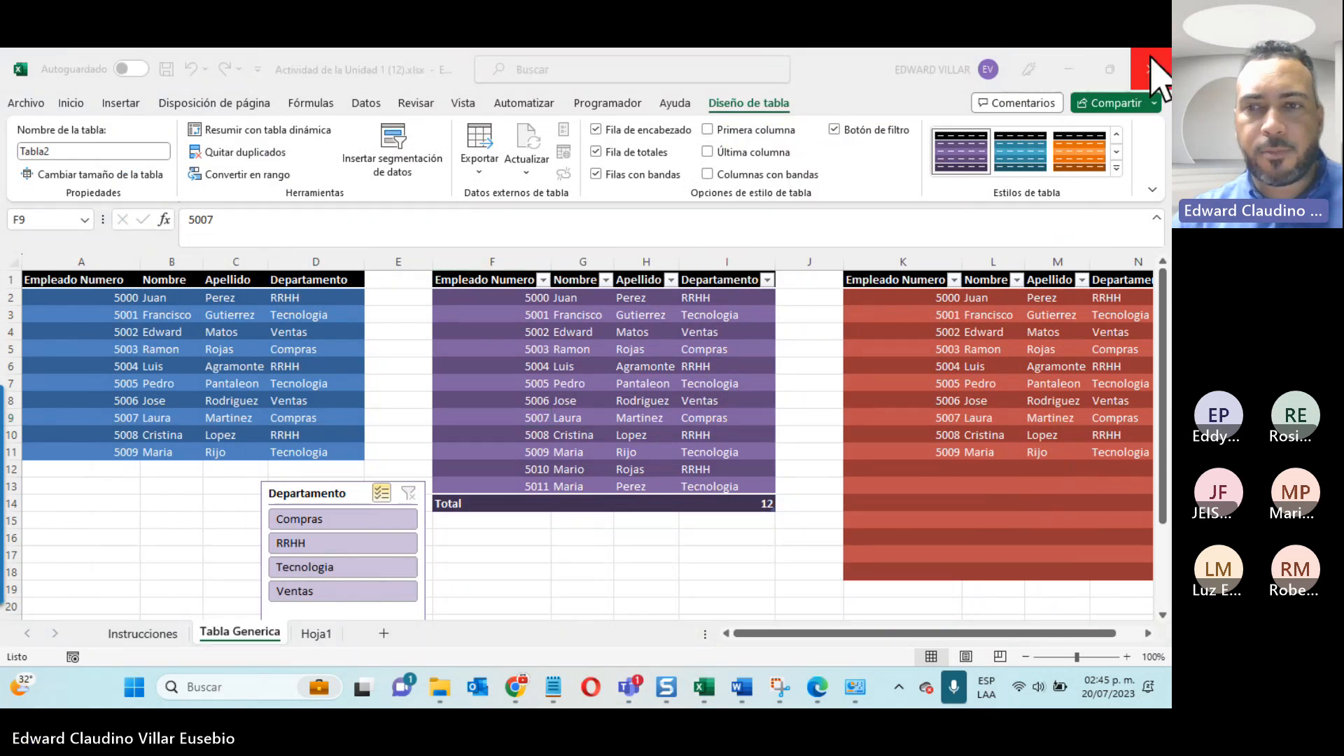
Step: Minimise the Unidad 1 workbook, keeping it open, and close Actividad Practica 1-112021 (41).xlsx without saving
click(1150, 69)
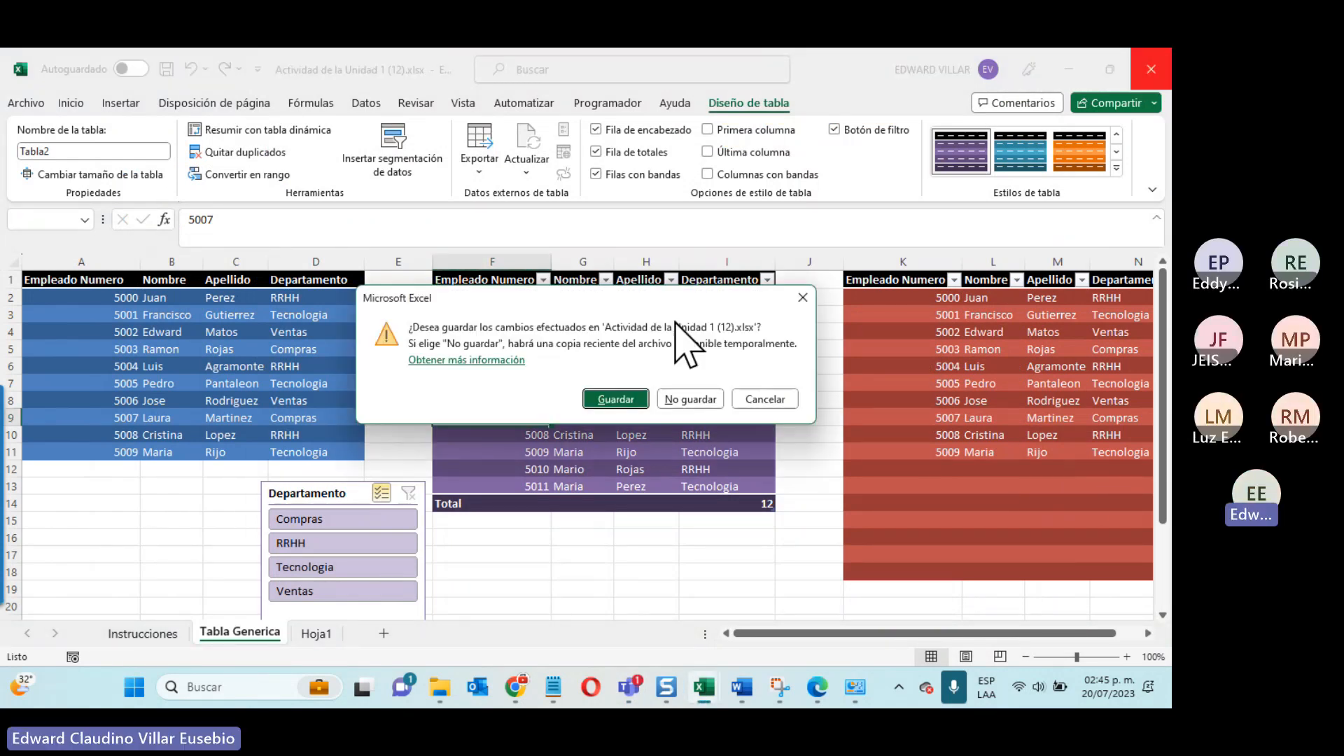
click(765, 399)
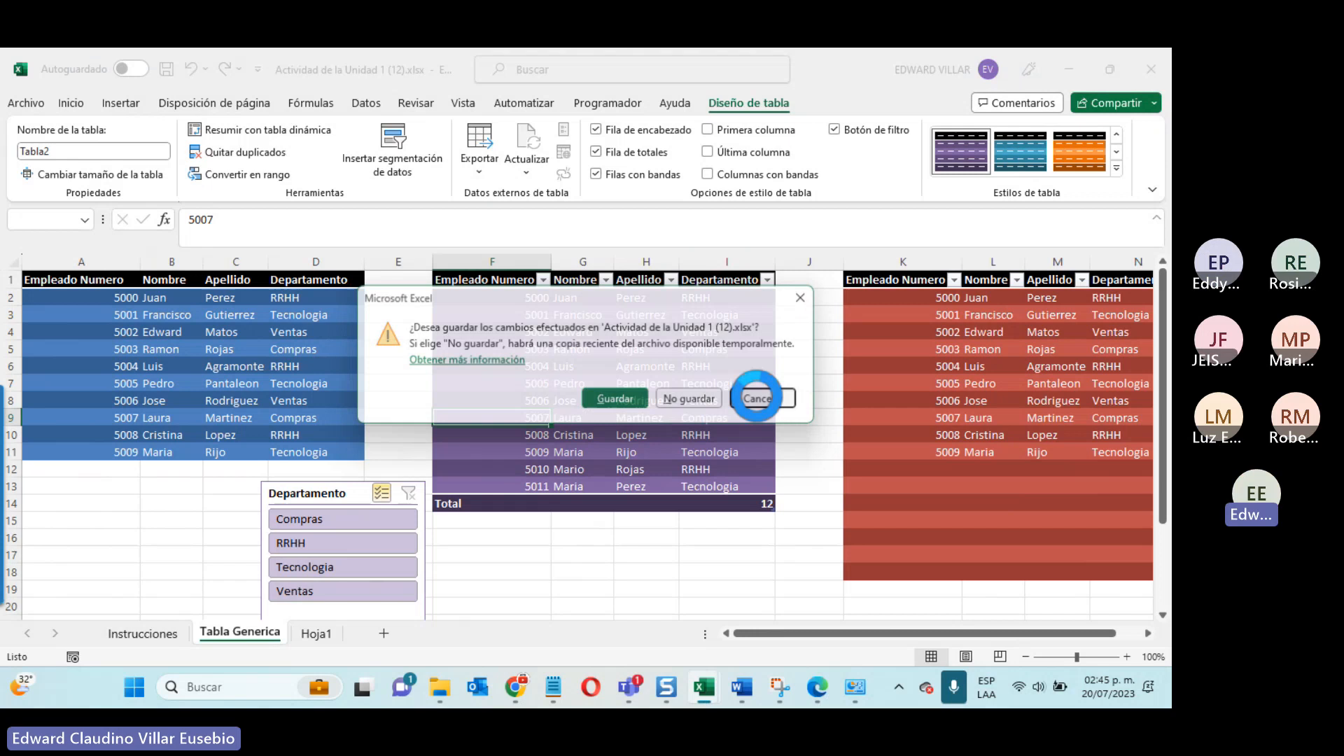
click(1064, 63)
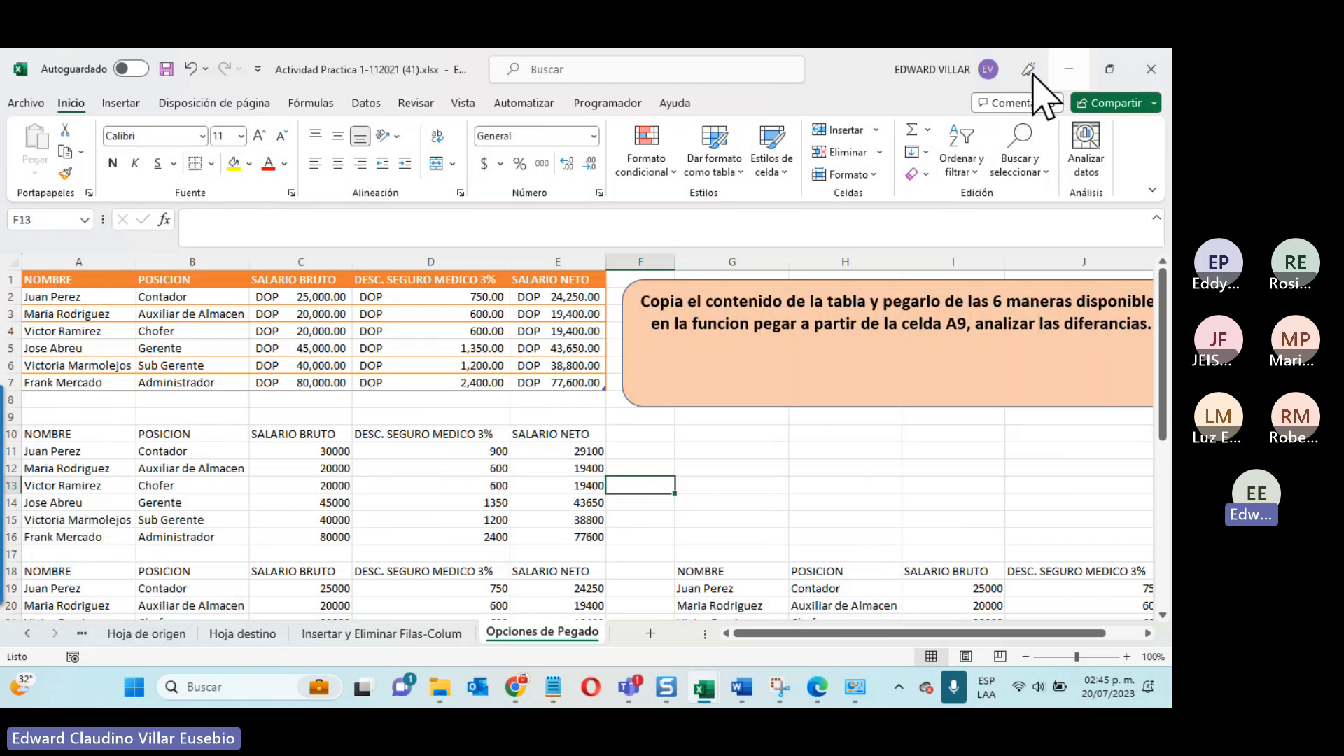
click(1151, 70)
click(693, 396)
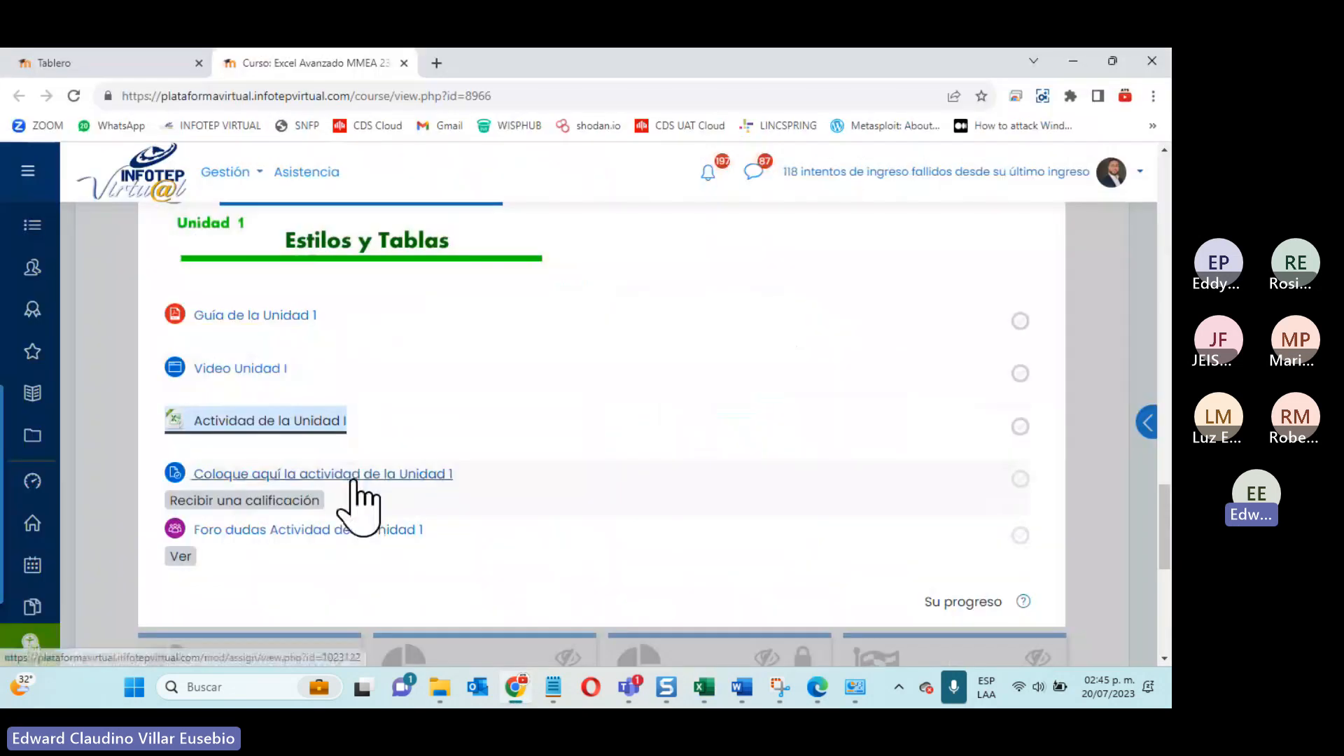
Step: Open the Unidad 2 section, Tablas y Gráficos Dinámicos, on the Excel Avanzado course page in Chrome
scroll(354, 480, up, 7)
click(754, 513)
scroll(754, 512, down, 5)
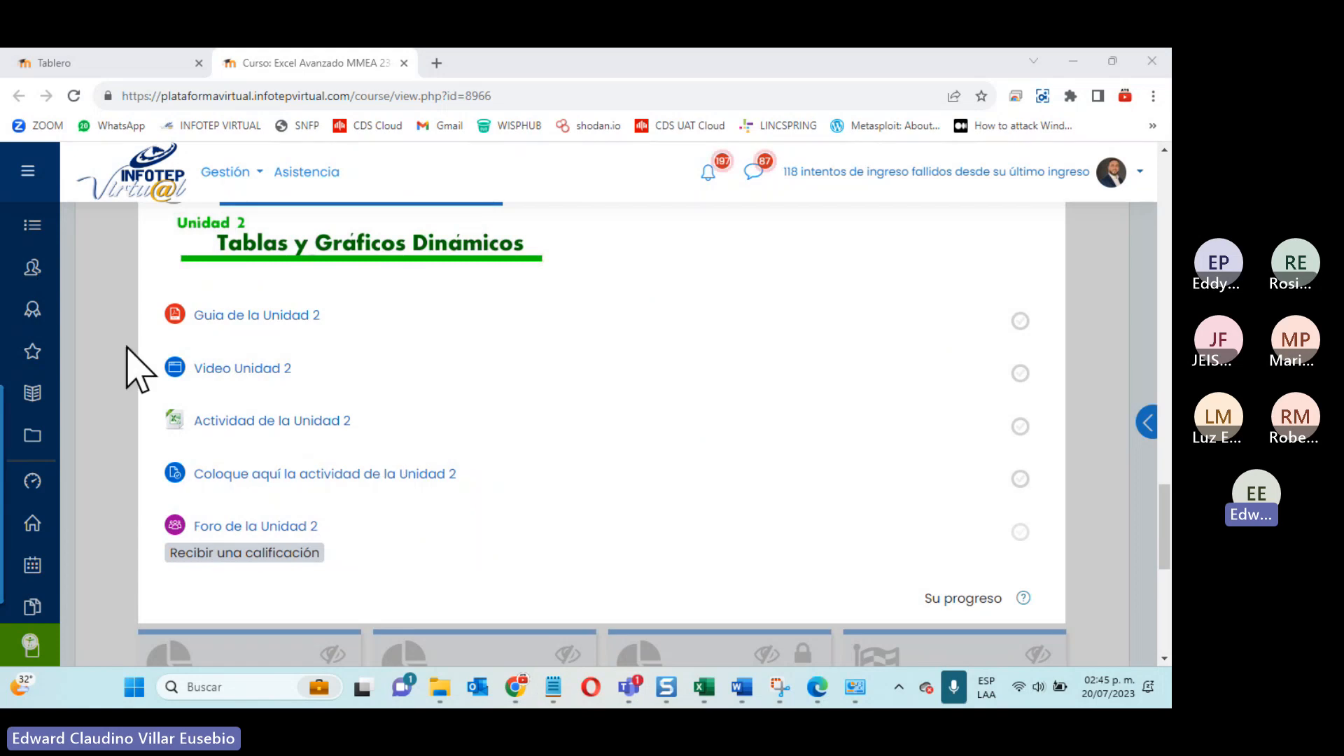
Step: Open Guia de la Unidad 2 in its own browser tab and look over its cover page
click(231, 316)
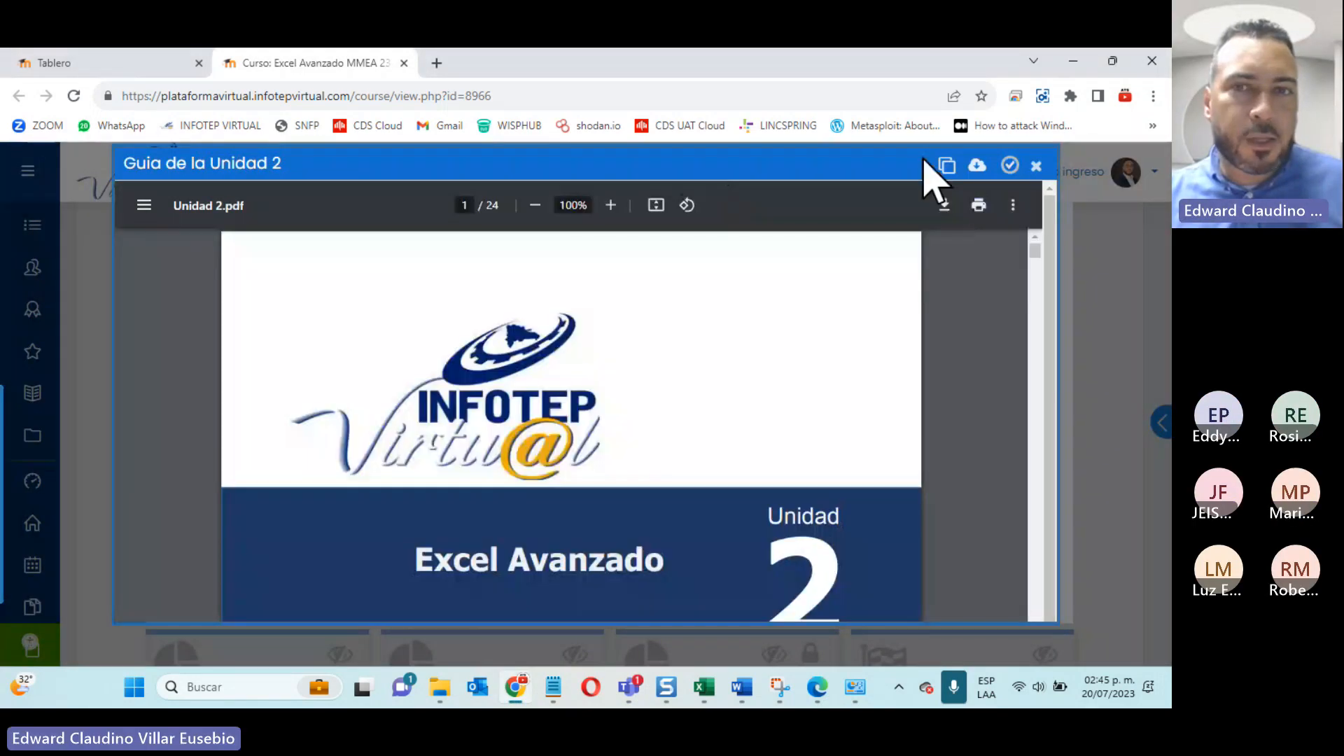
click(941, 167)
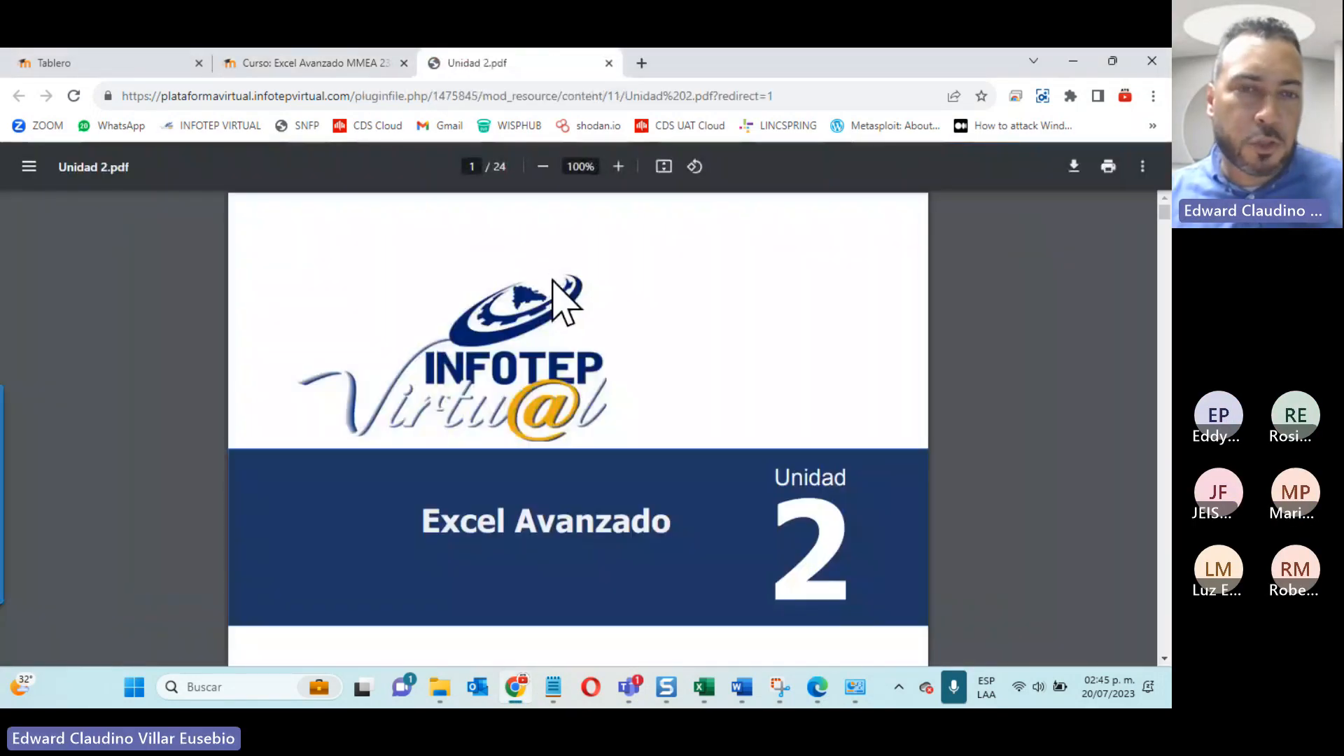
scroll(566, 232, down, 1)
scroll(565, 233, down, 2)
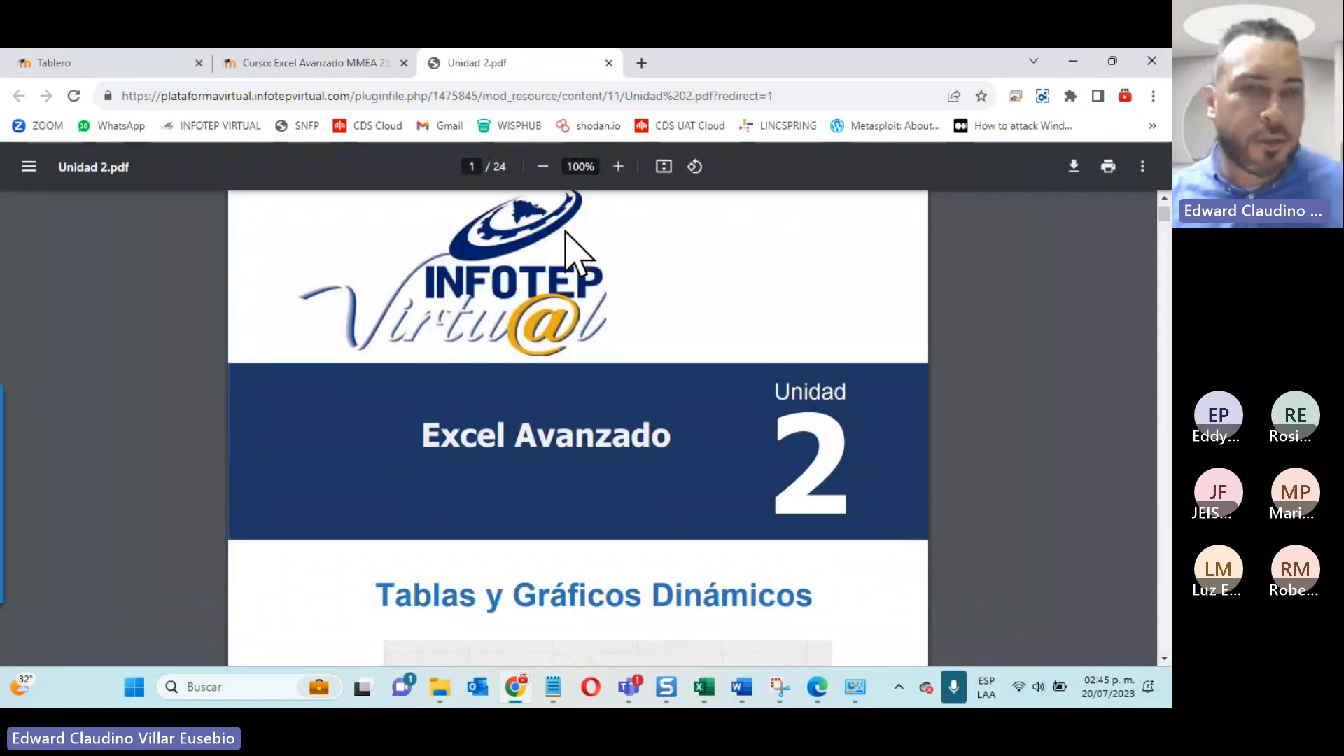
Step: Look briefly at the Unidad 1 activity workbook in Excel and minimise it to return to the Unidad 2 guide
scroll(566, 232, down, 2)
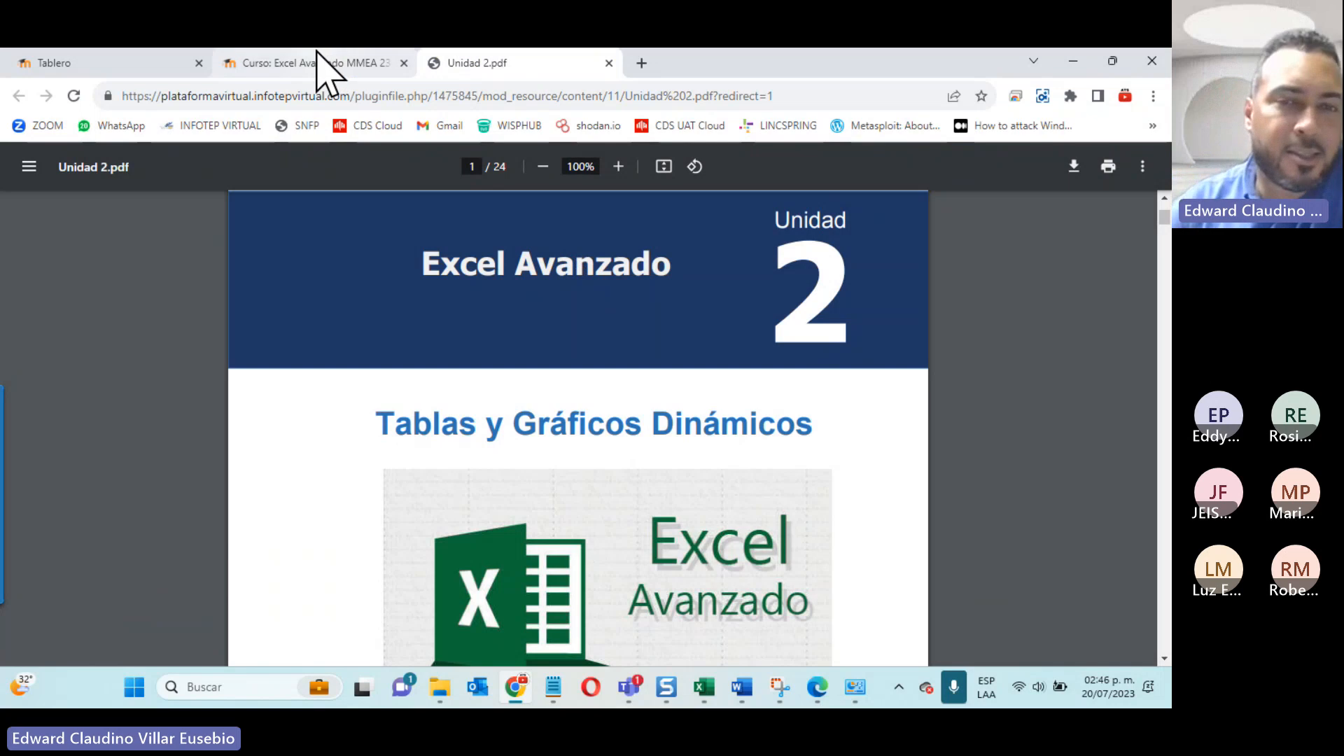
mouse_move(316, 63)
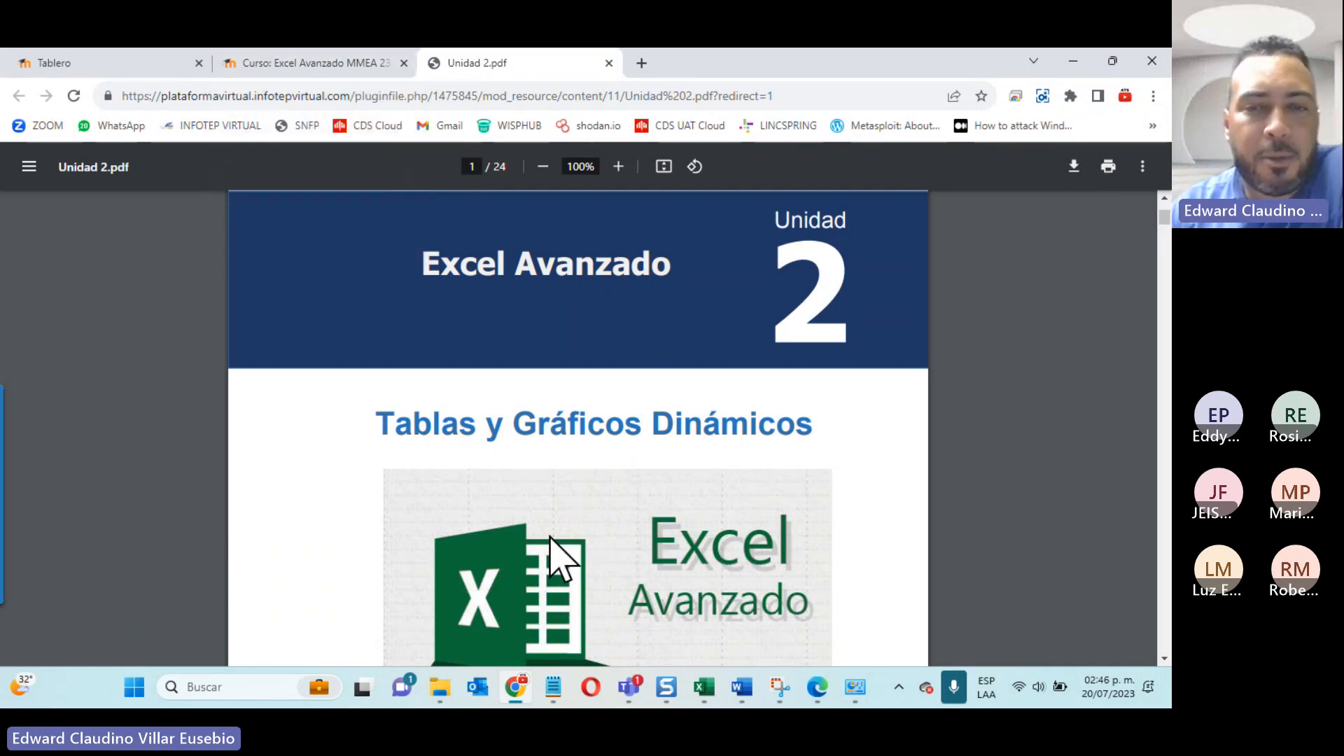
click(704, 693)
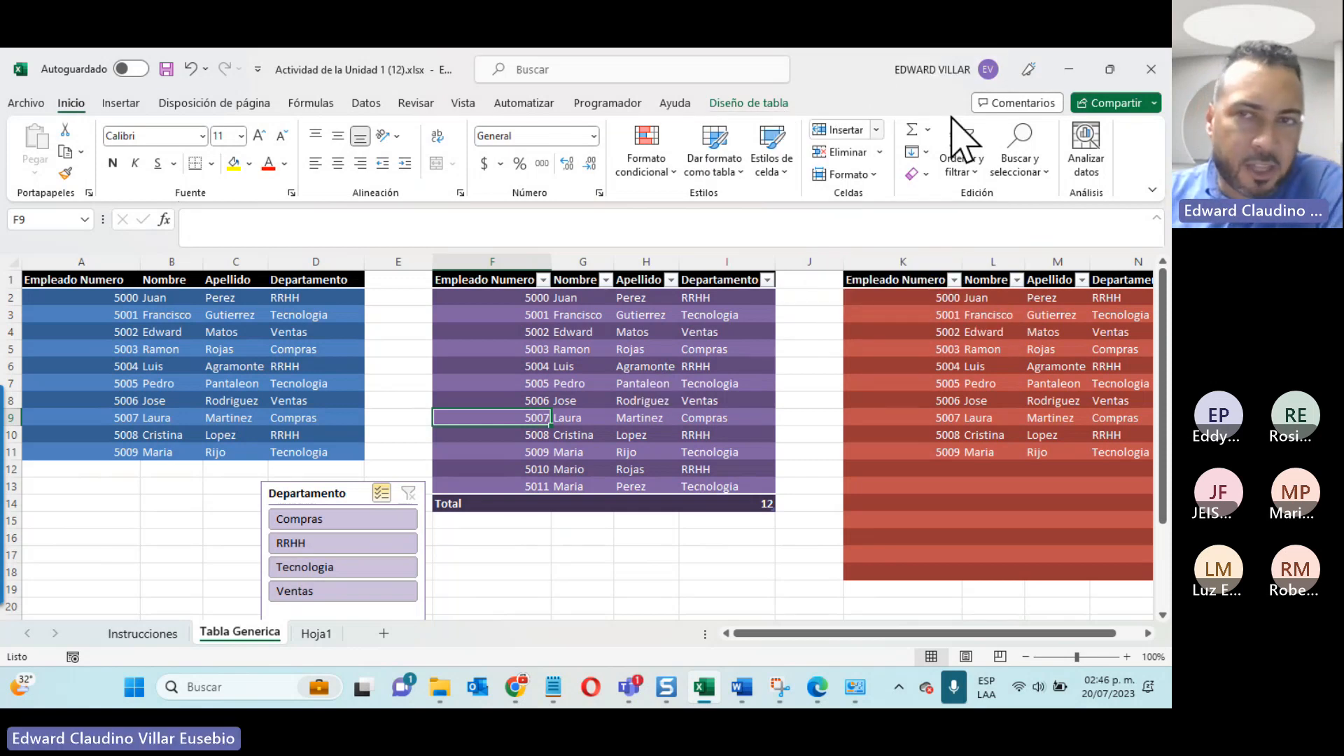
click(1067, 70)
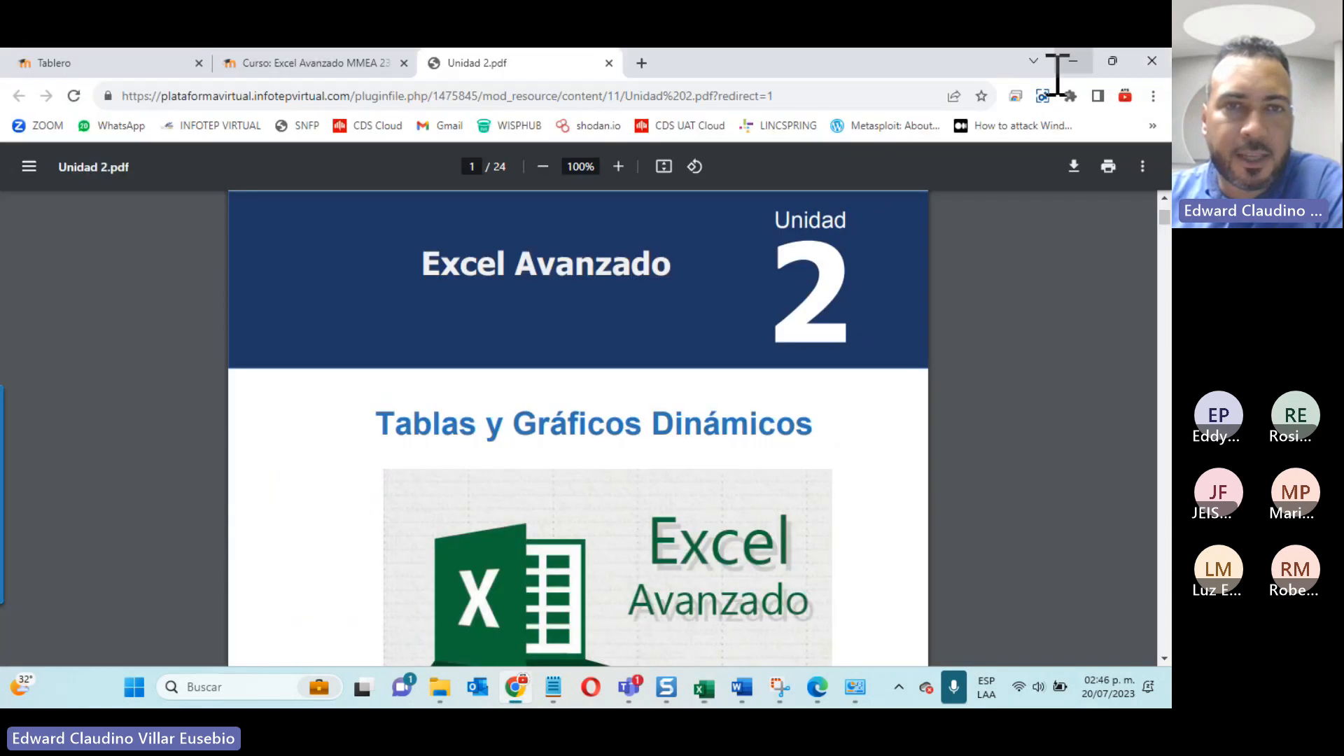
Step: Close the embedded Guia de la Unidad 2 viewer on the course page and return to the separately opened Unidad 2.pdf
click(364, 64)
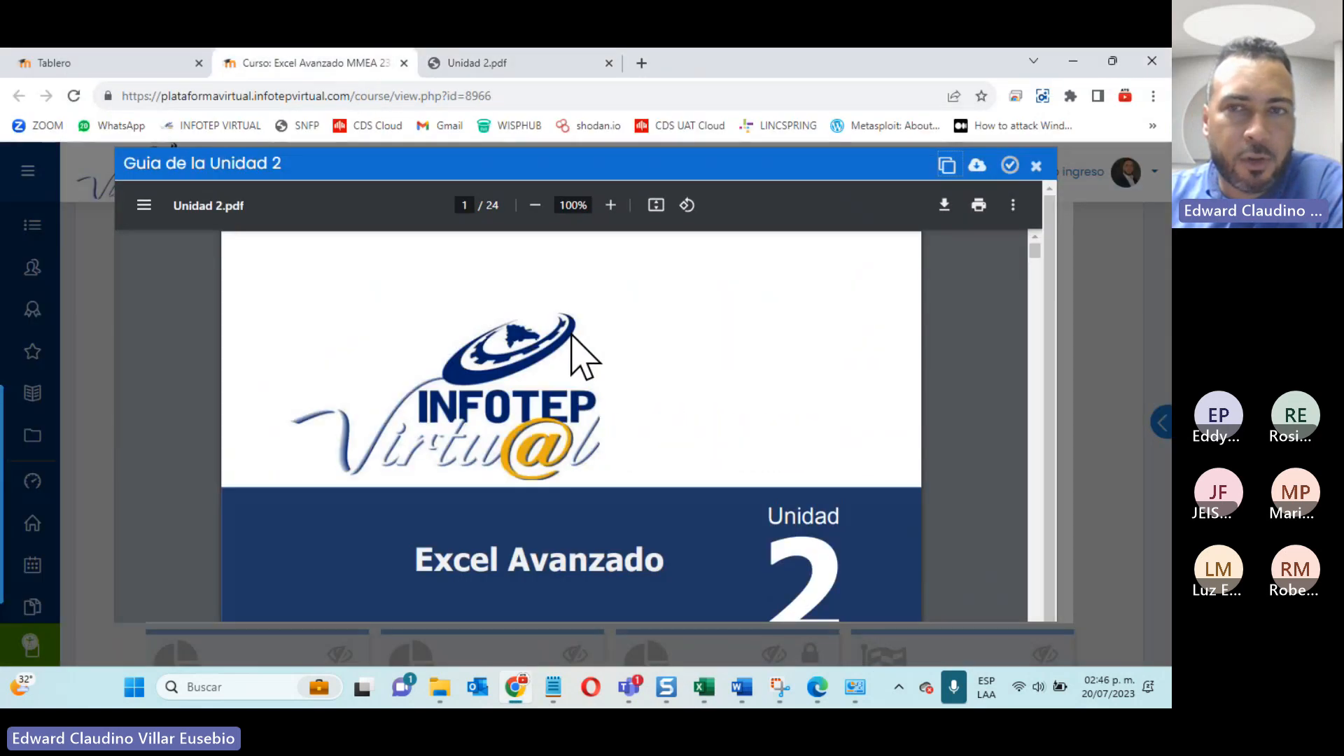
click(1037, 168)
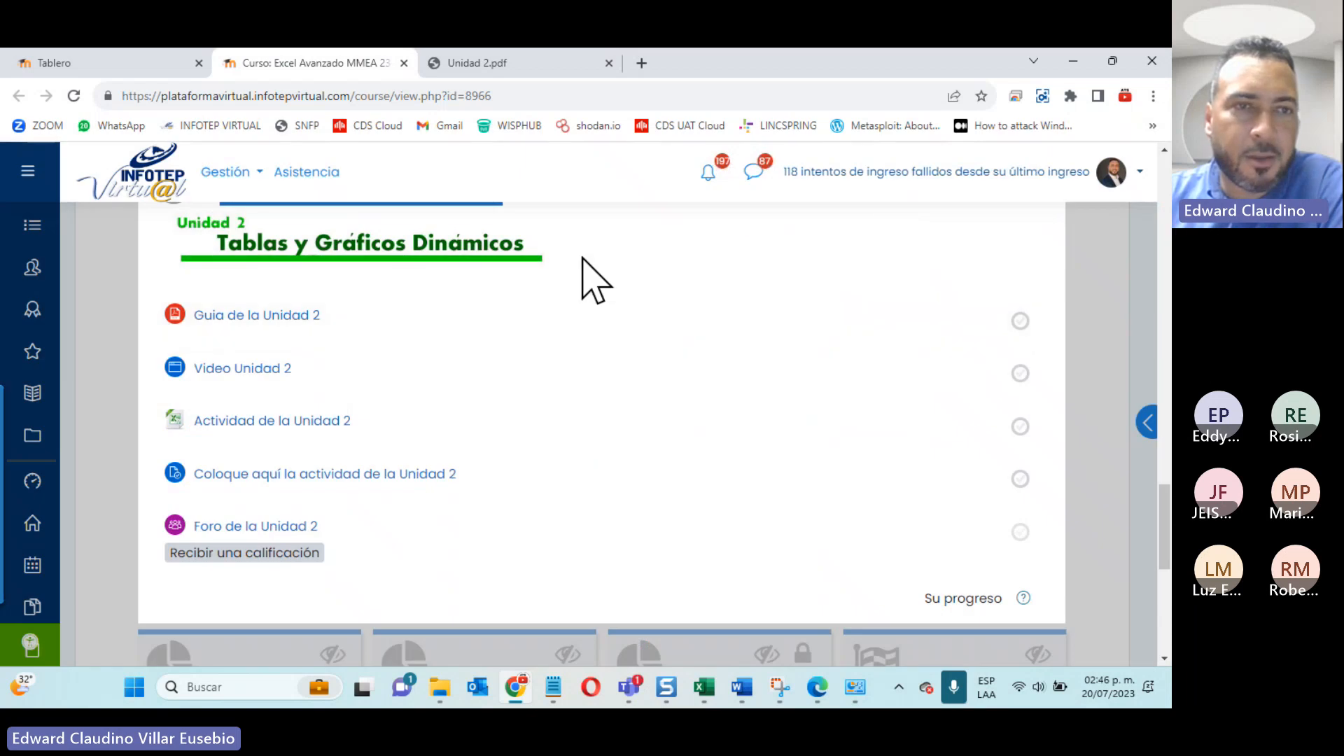
click(534, 61)
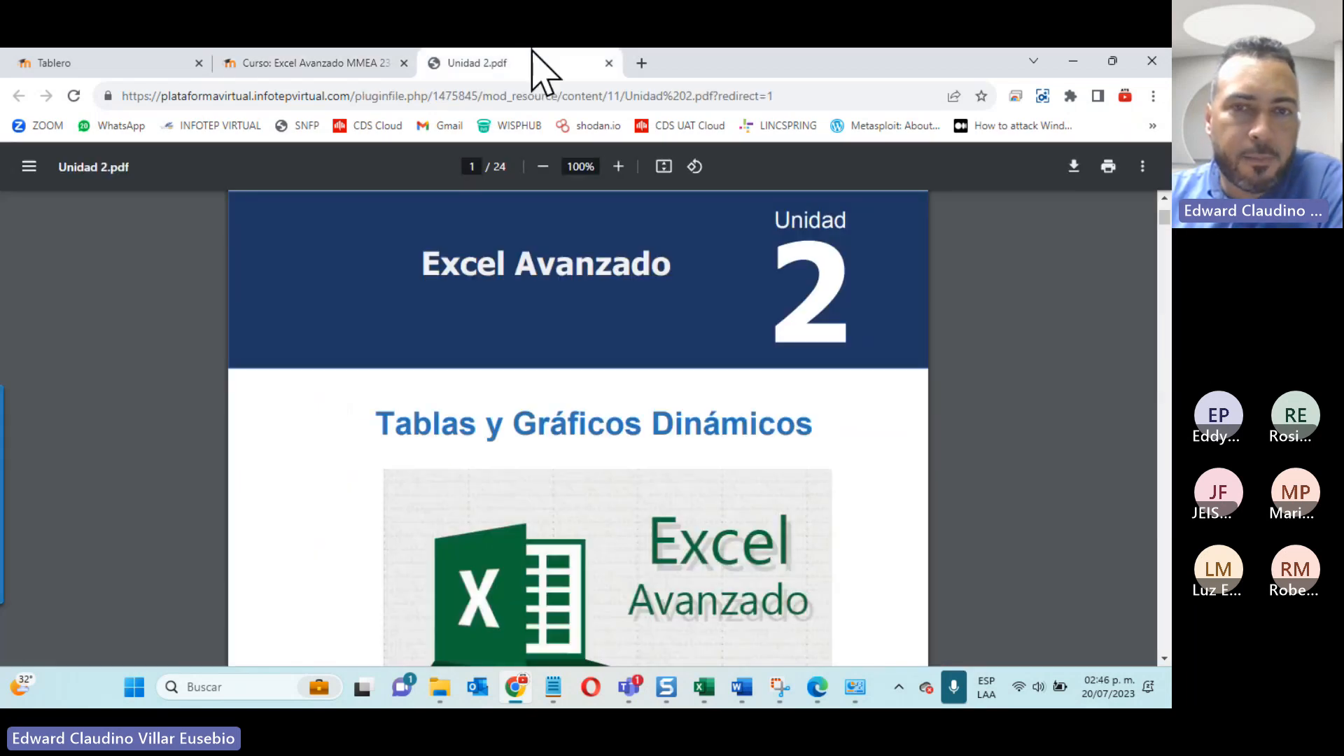
Step: Enlarge the guide to 125% and read through section 2.1, ¿Qué es una tabla dinámica?, including Reportes flexibles
scroll(591, 429, down, 10)
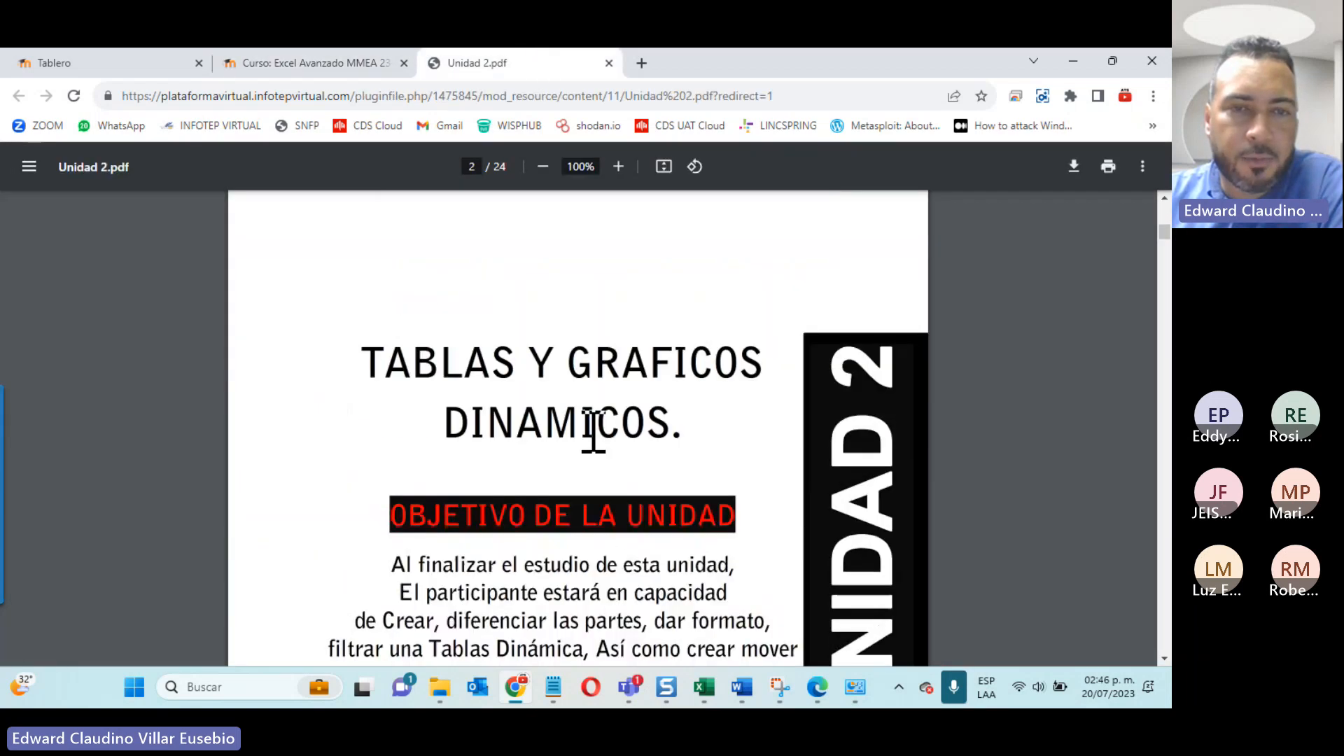
scroll(591, 431, down, 12)
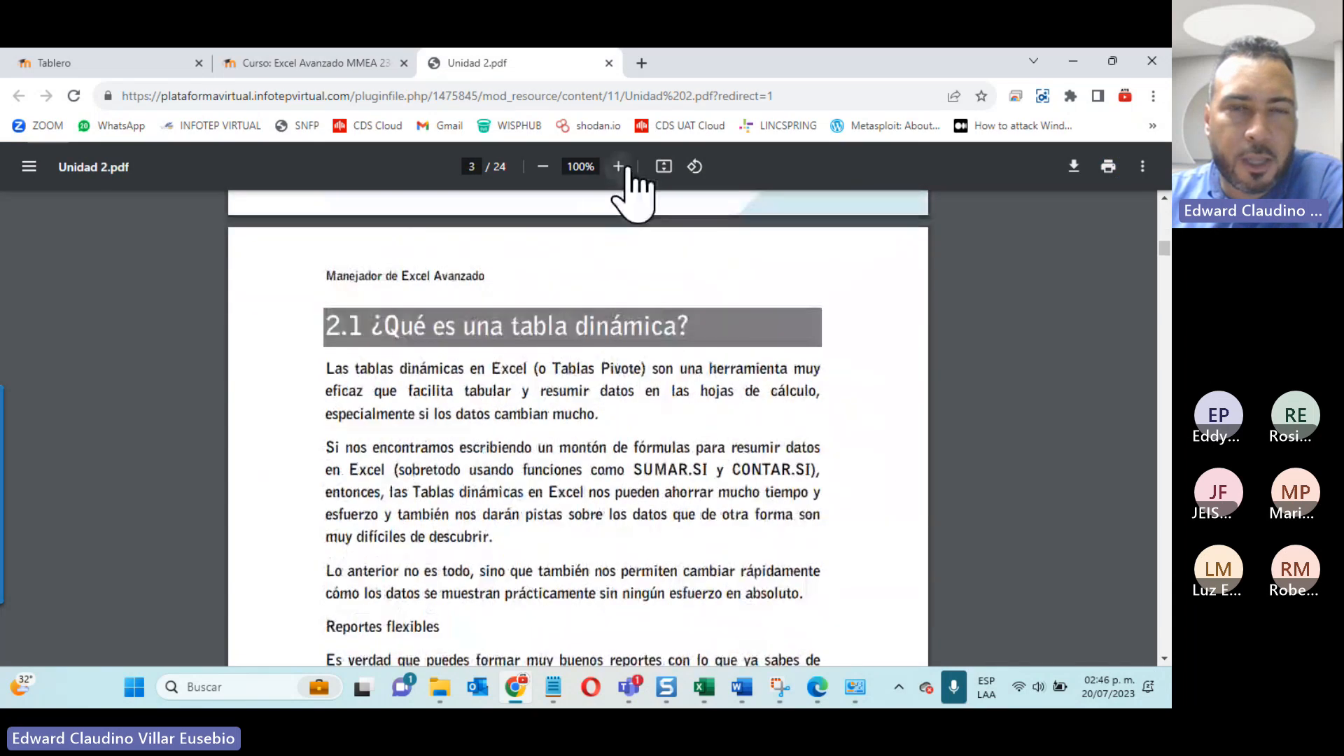
click(629, 169)
scroll(788, 349, down, 1)
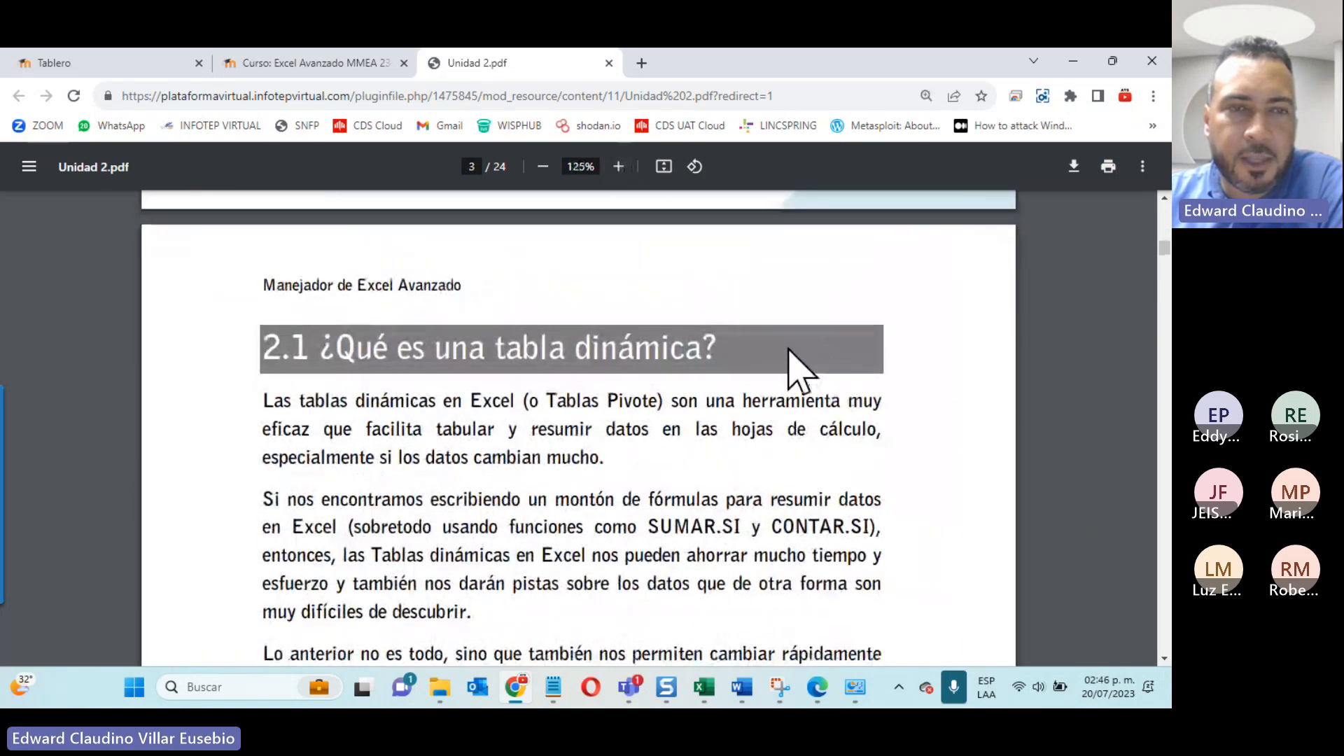
scroll(796, 368, down, 2)
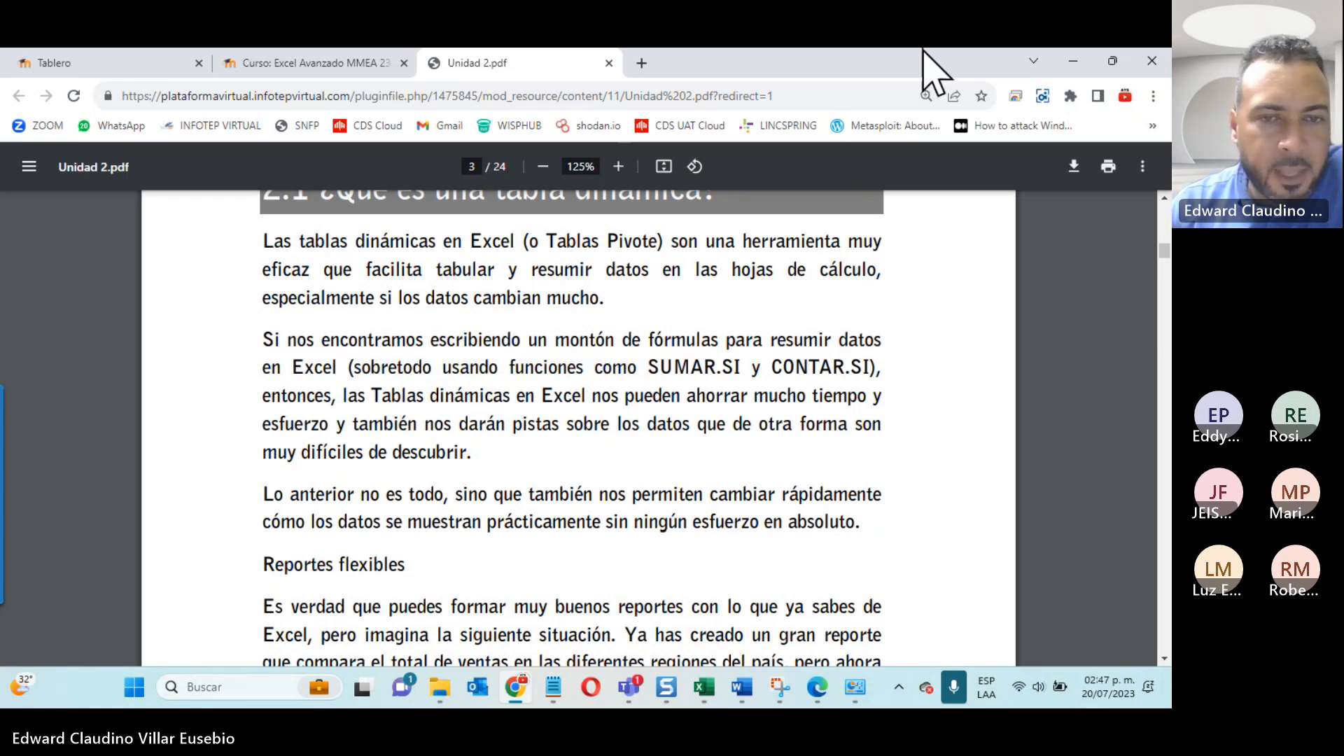
scroll(367, 525, down, 4)
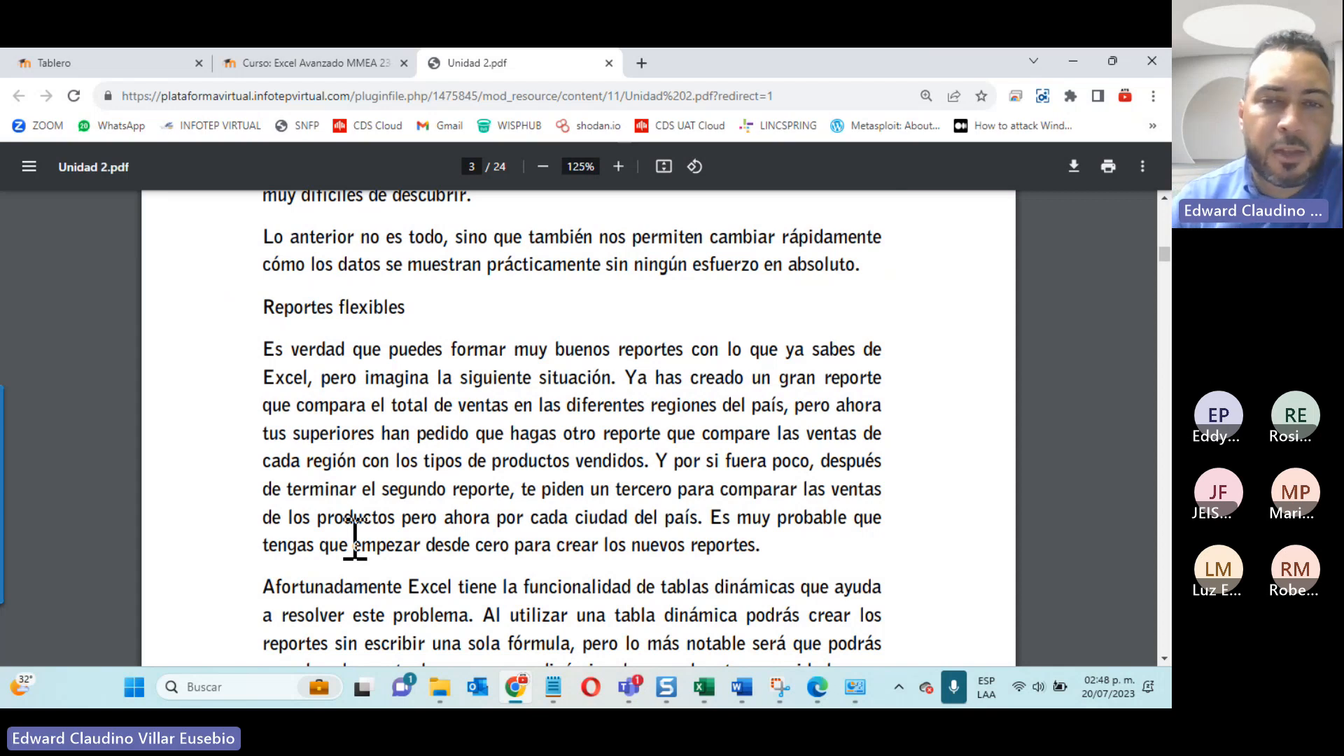
scroll(355, 539, down, 1)
scroll(355, 538, down, 1)
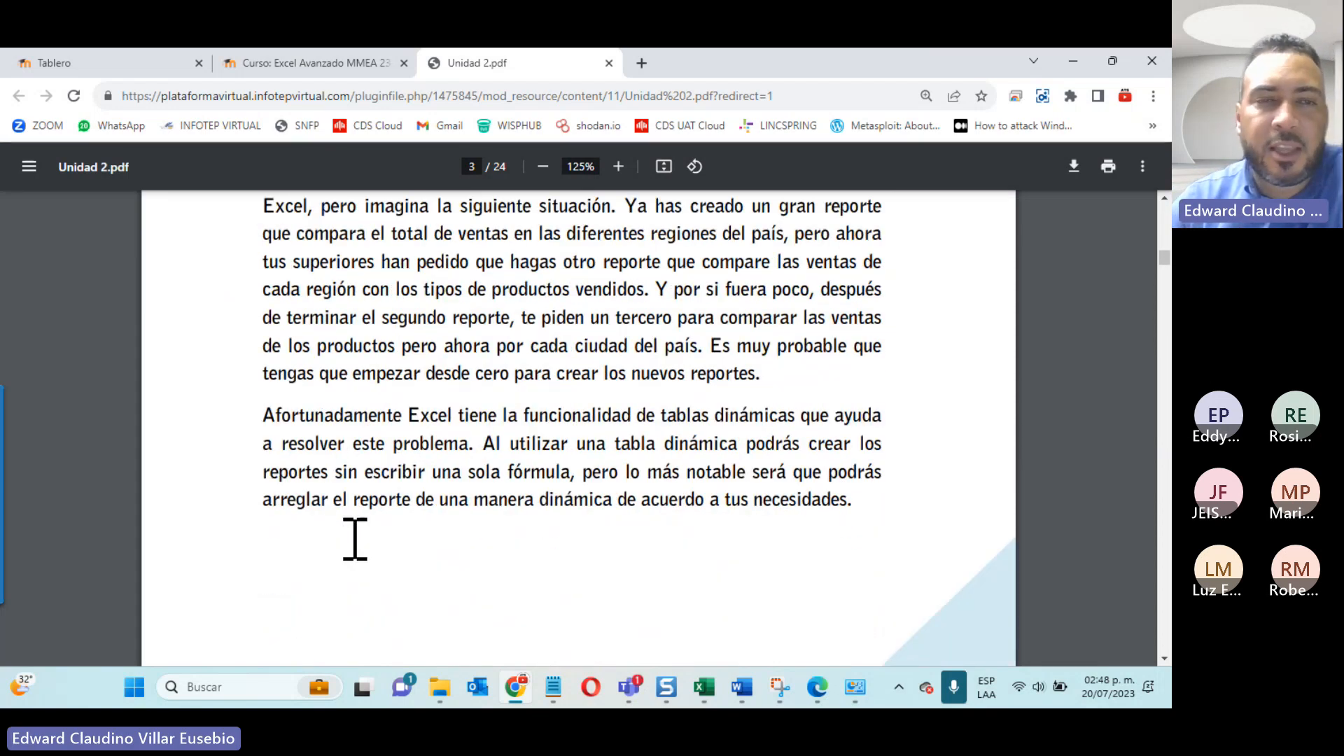
scroll(355, 539, down, 1)
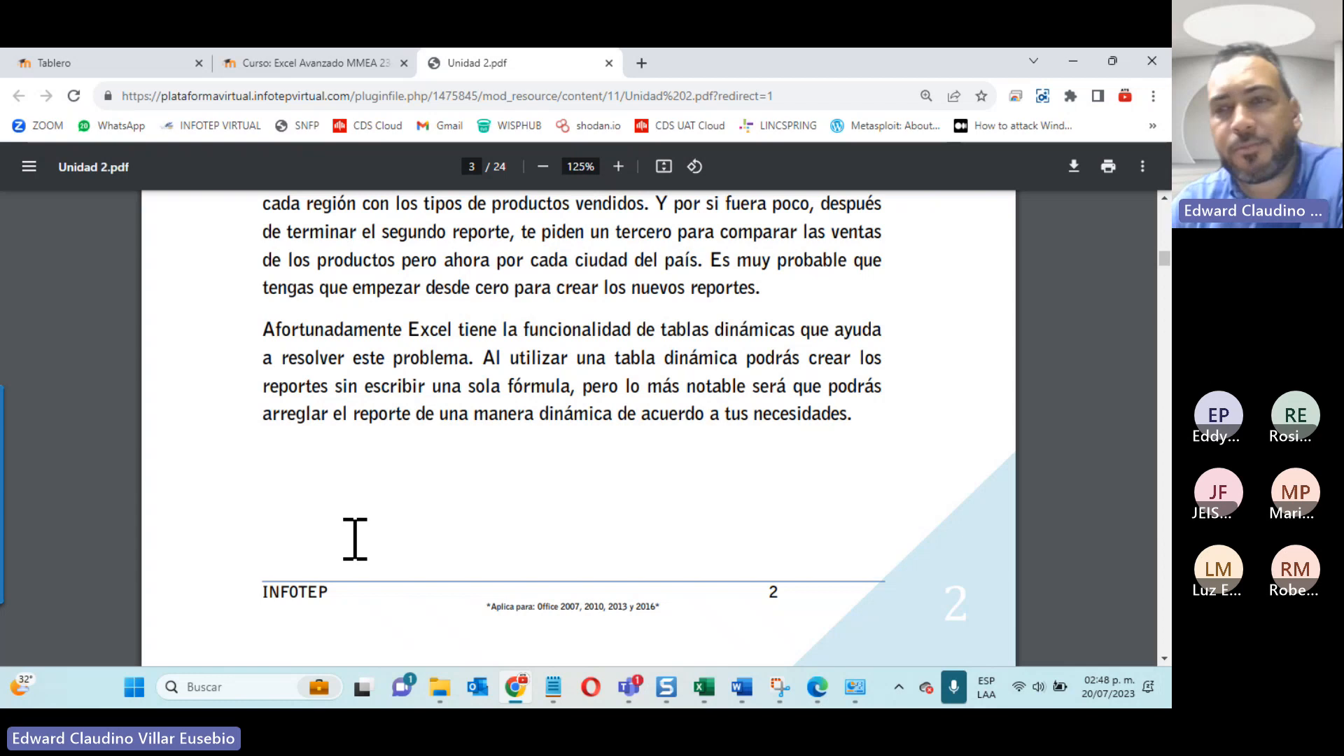
Step: Read section 2.2, Funcionamiento de las tablas dinámicas, and examine its sample diagram of Producto, Pais, Estado, Ciudad and Ventas columns
scroll(465, 414, down, 5)
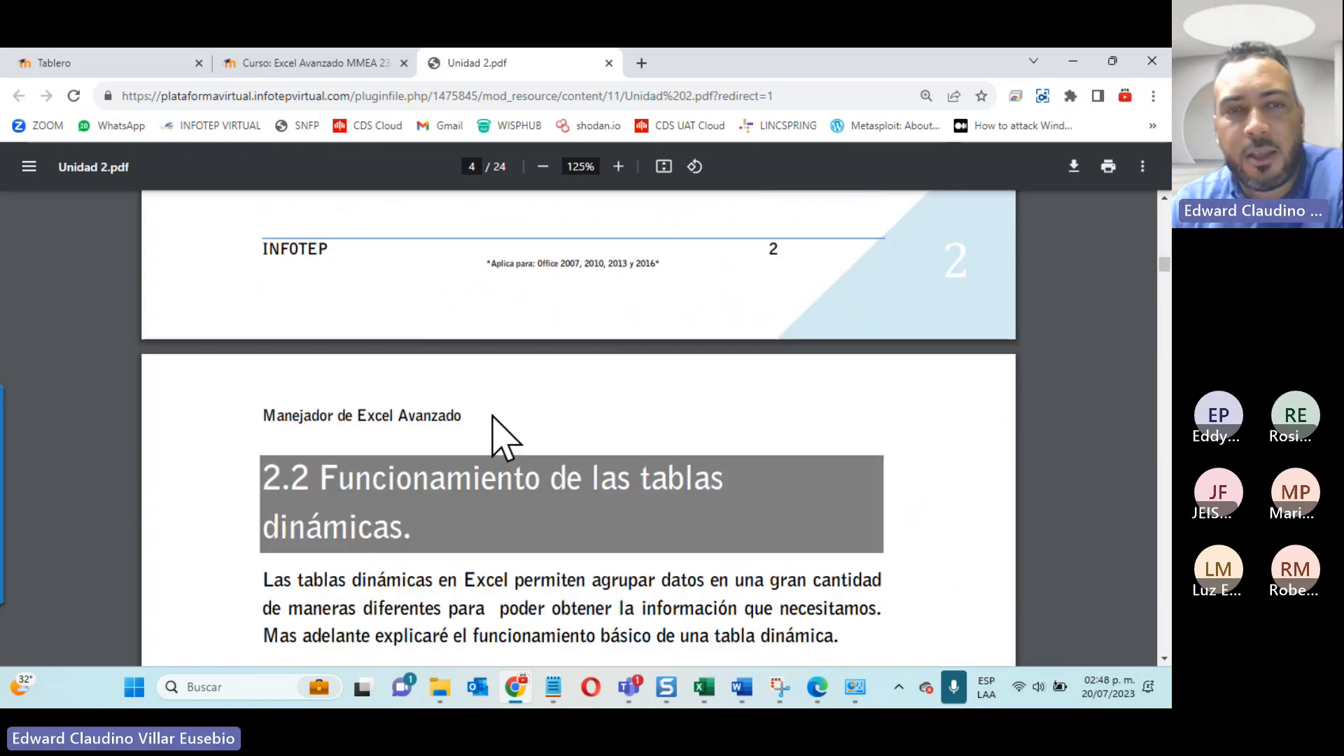
scroll(493, 418, down, 5)
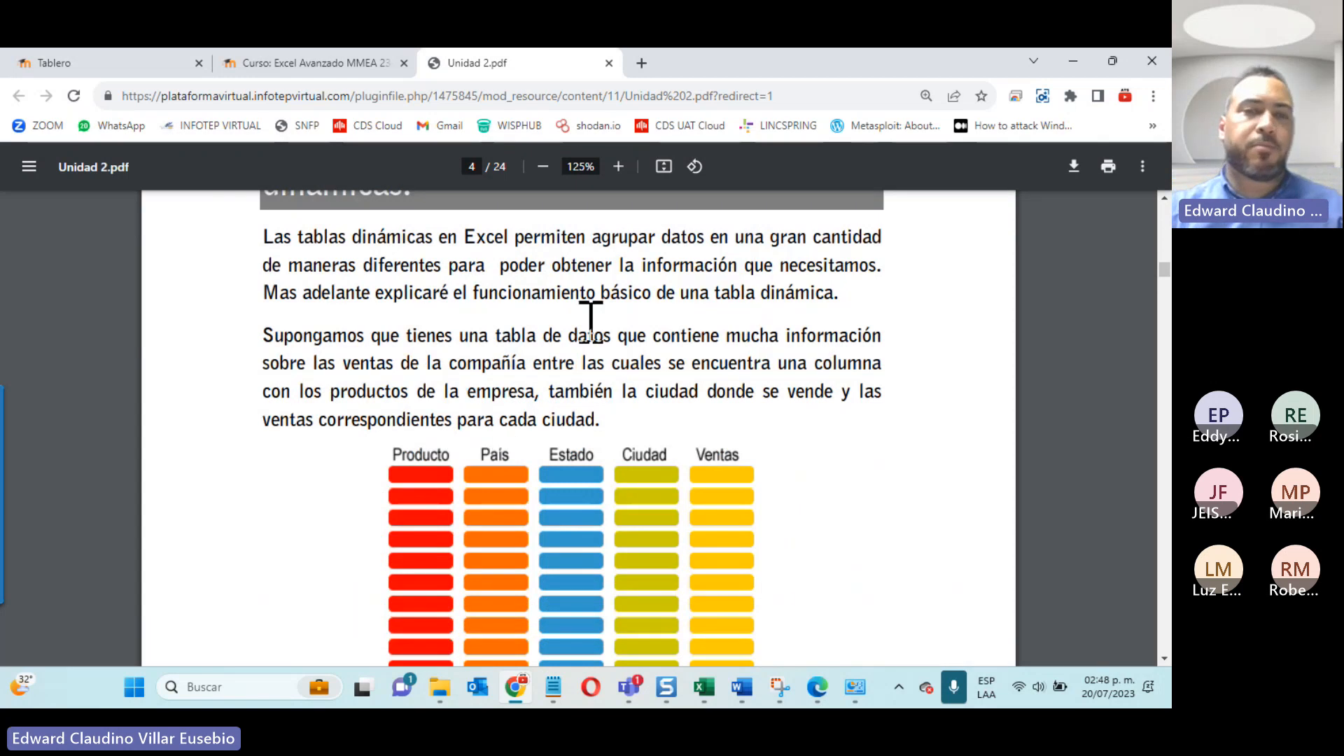
scroll(598, 413, down, 1)
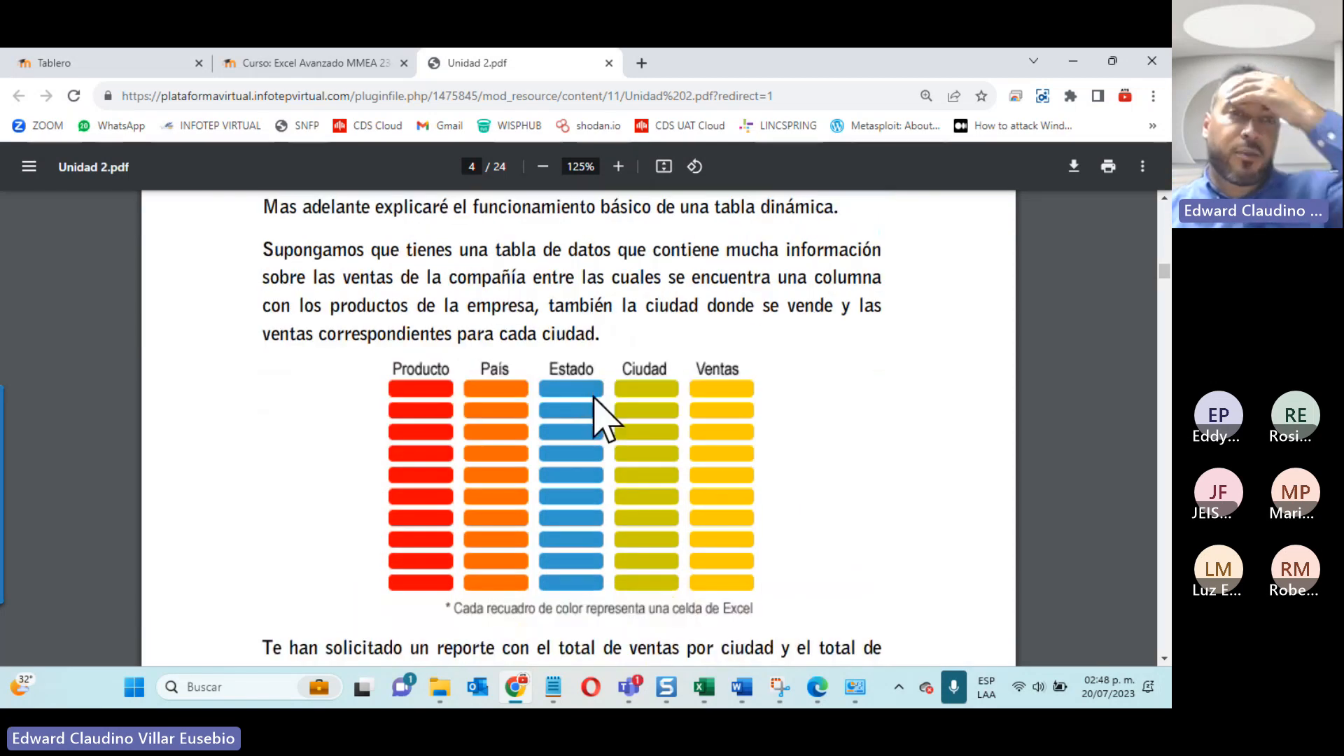
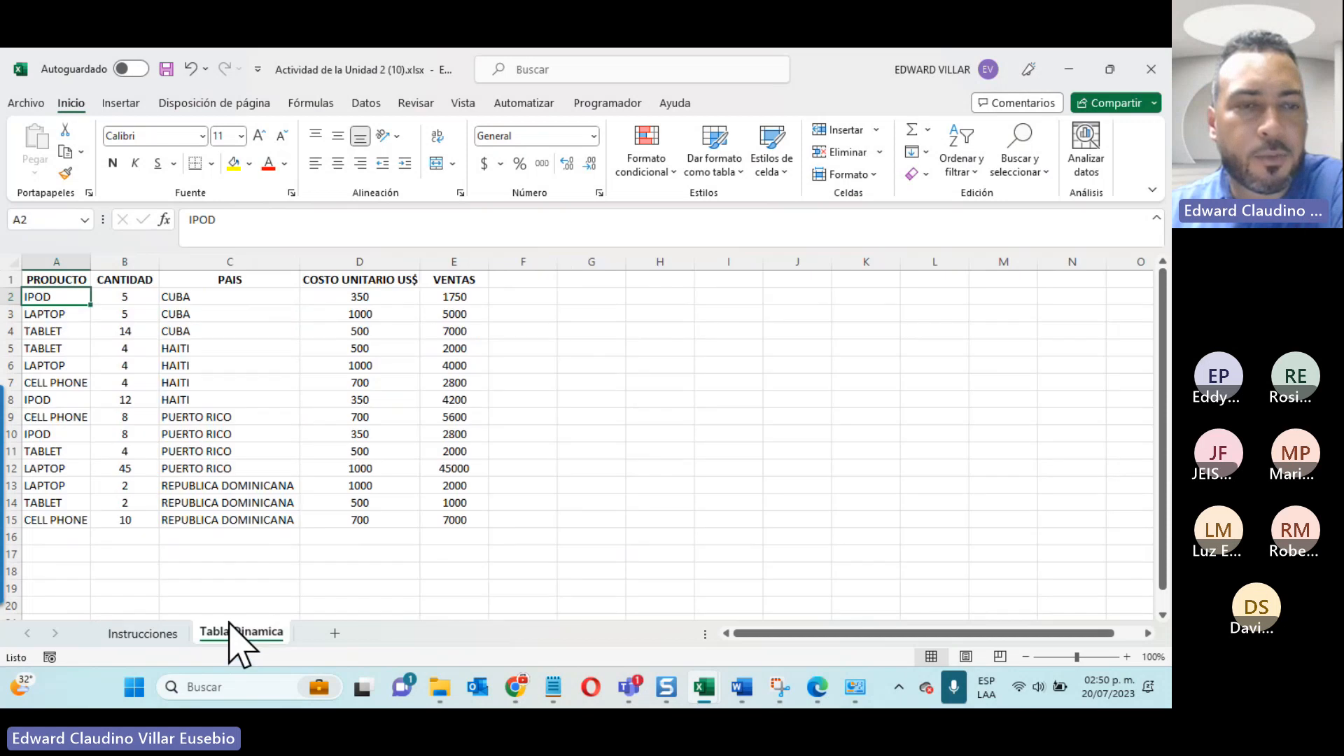
Step: Check the activity instructions, and create a combined pivot chart and pivot table on a new worksheet from Tabla Dinamica range A1:E15
click(152, 634)
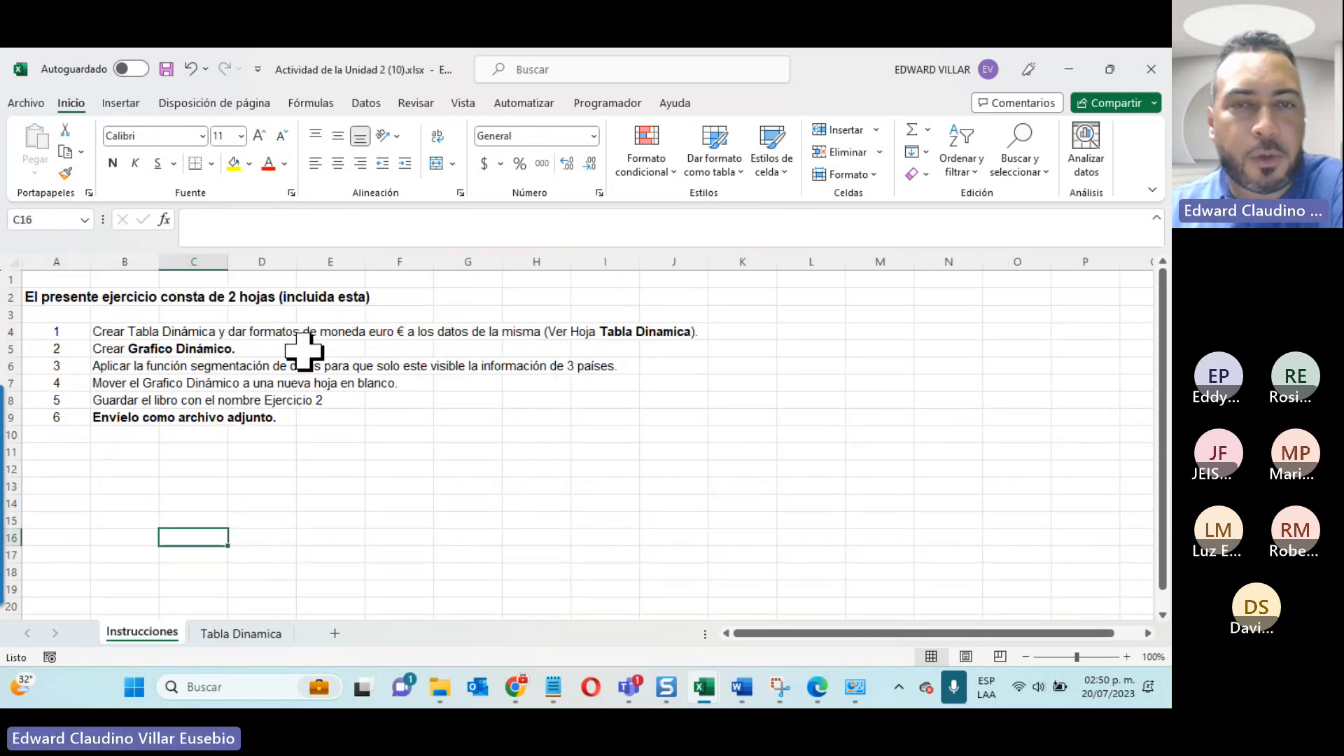
click(210, 637)
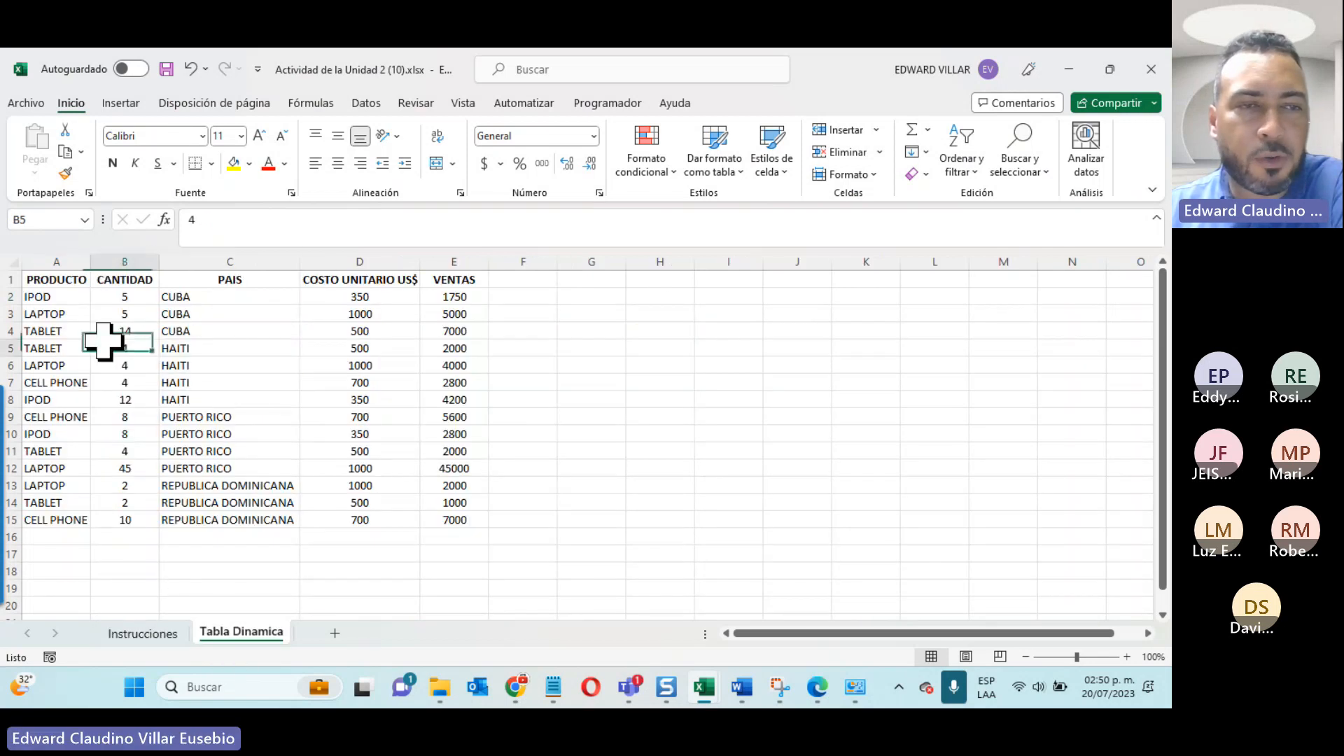
click(238, 363)
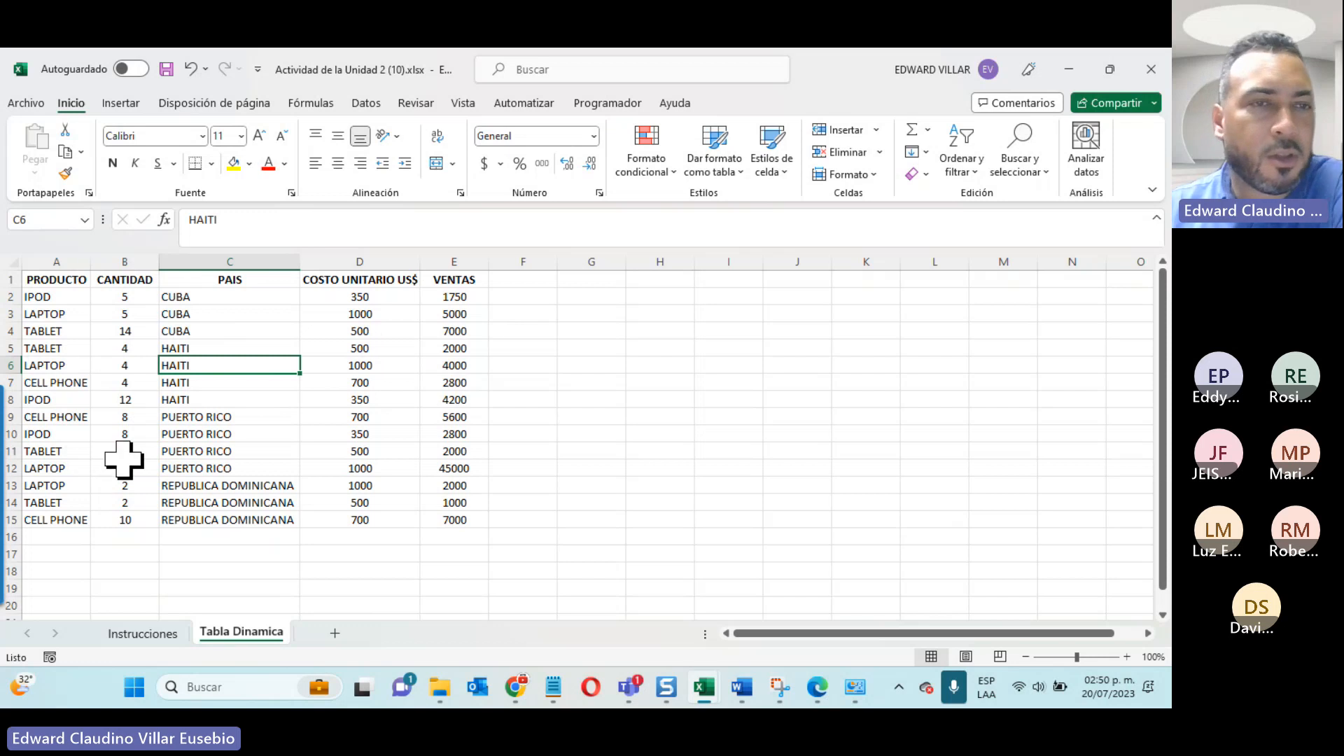
click(119, 105)
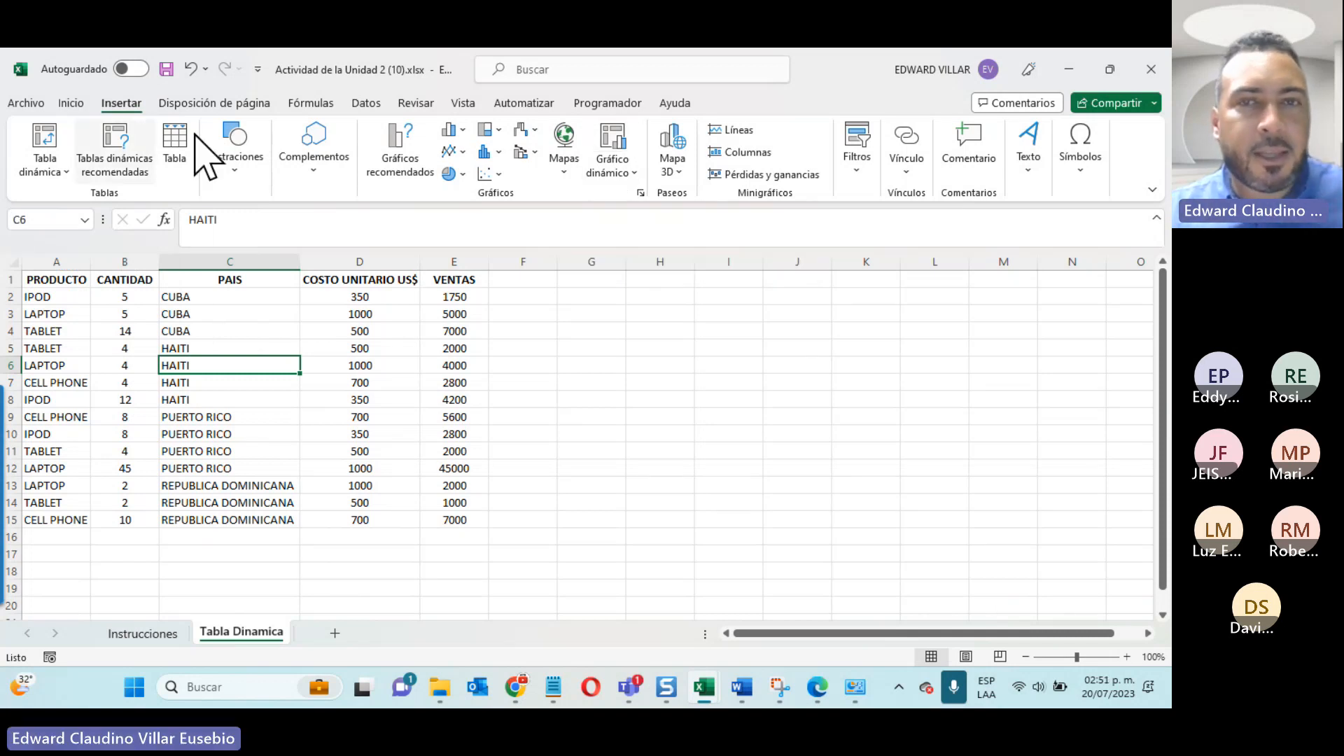
click(634, 173)
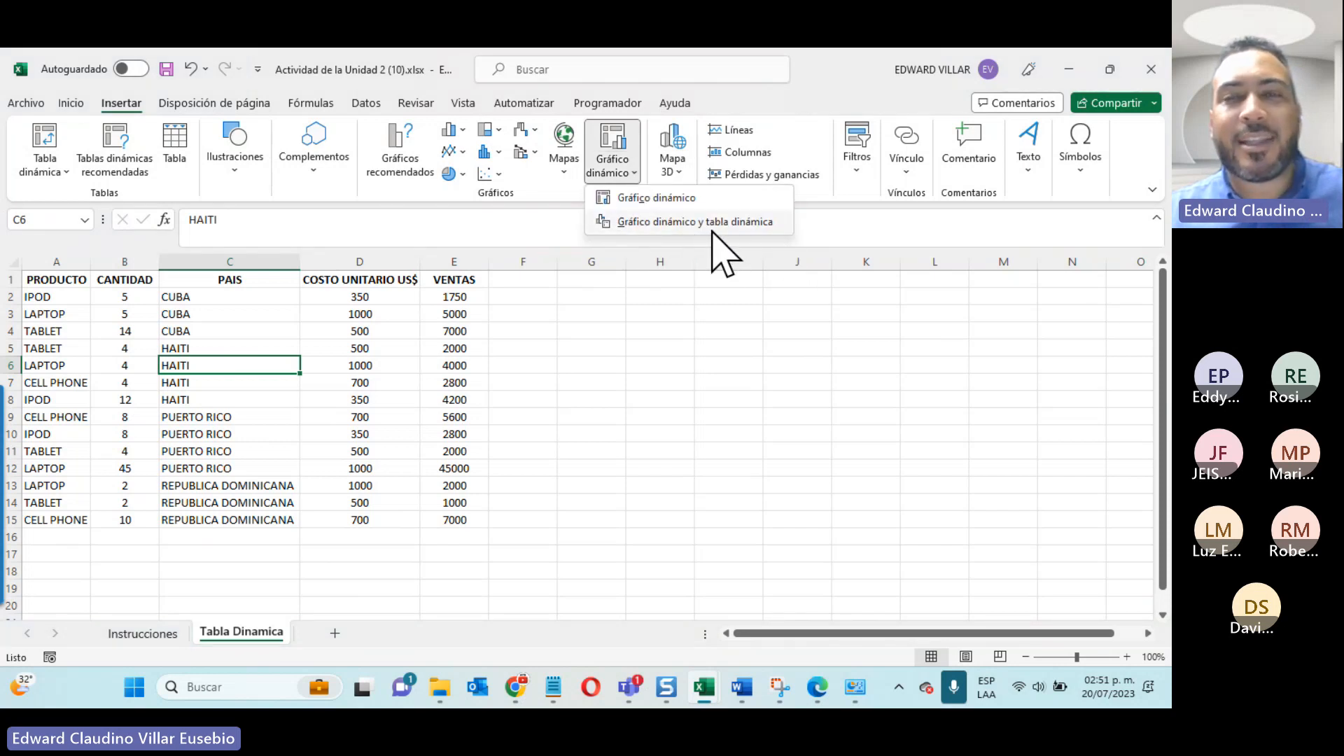
click(735, 222)
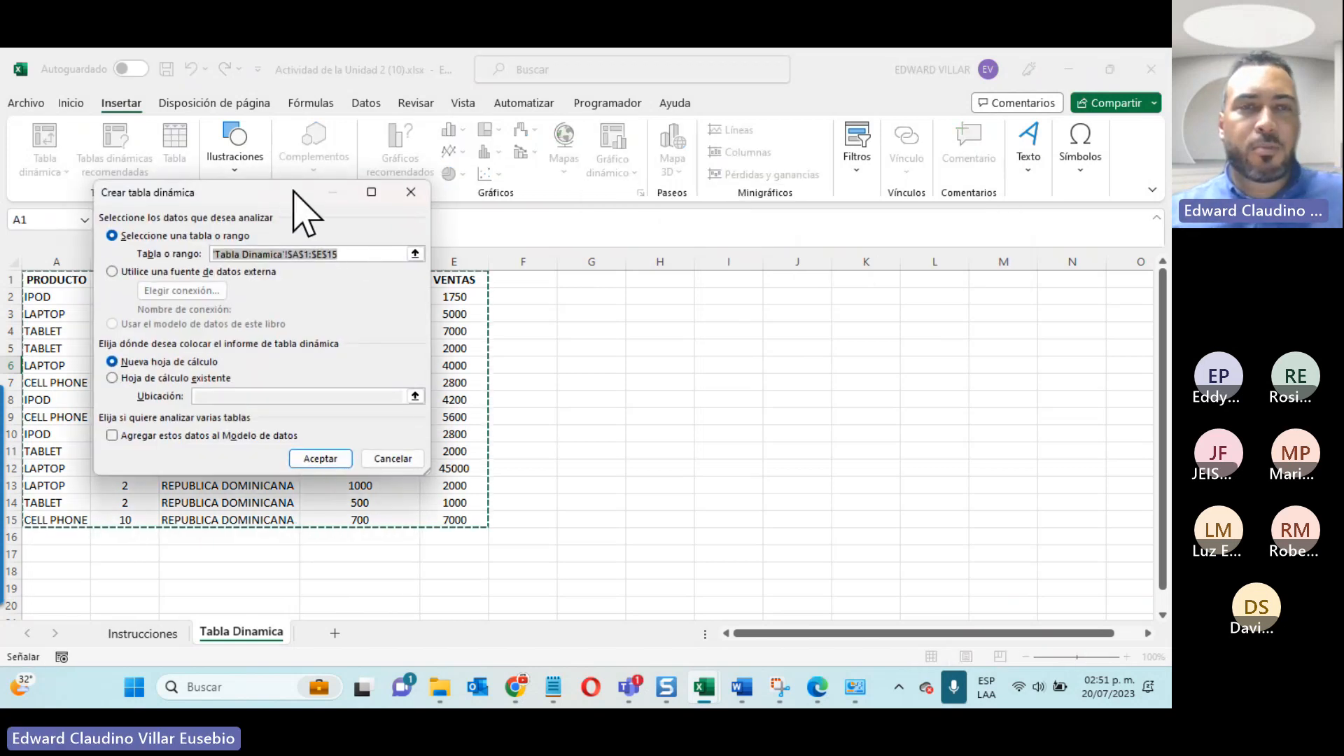
drag(294, 194, 739, 197)
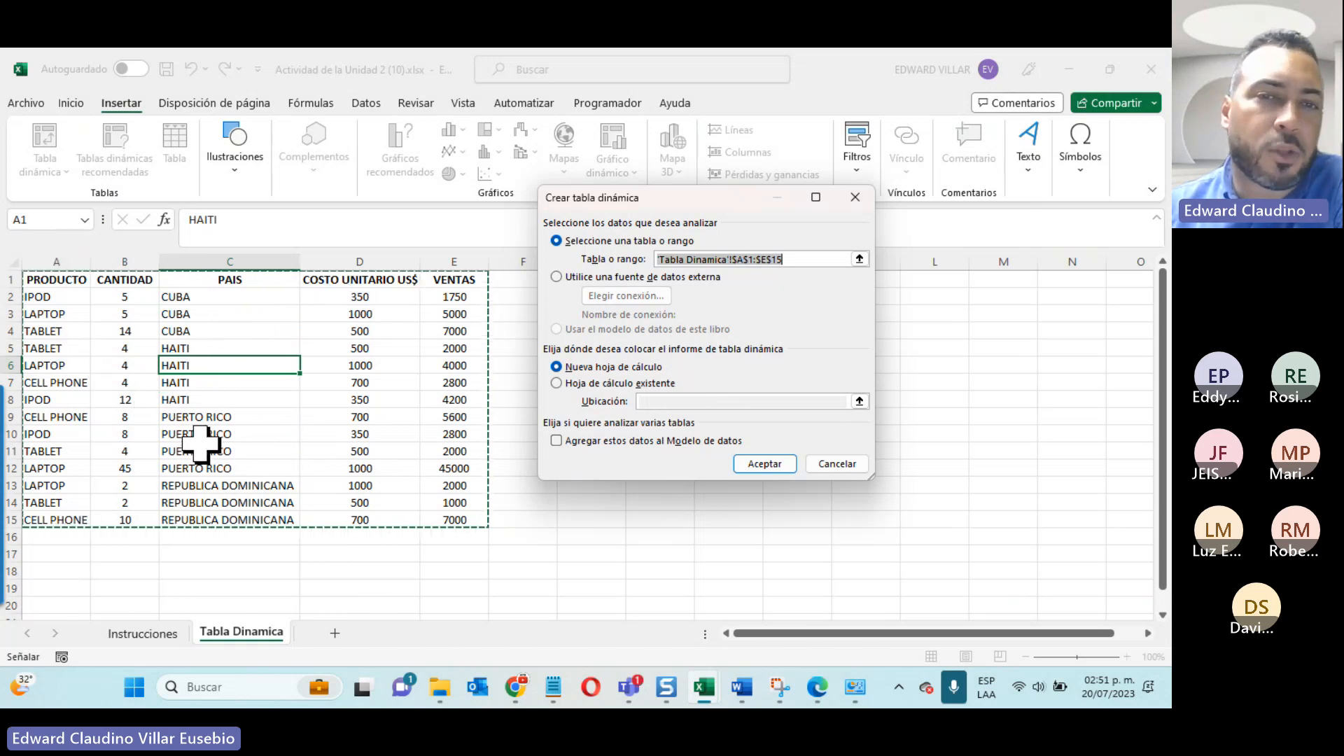
click(764, 463)
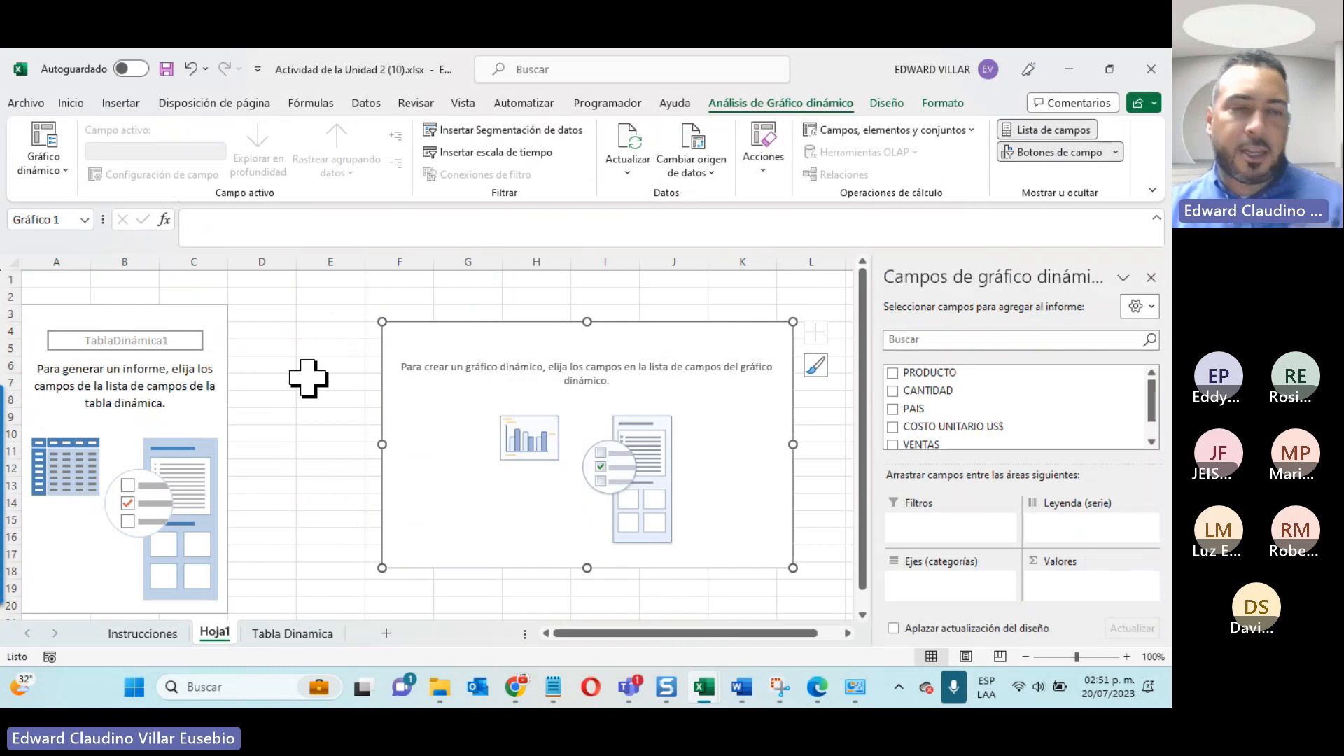
Step: Examine the analysis and design tools available for the empty pivot table and for the empty pivot chart
click(348, 313)
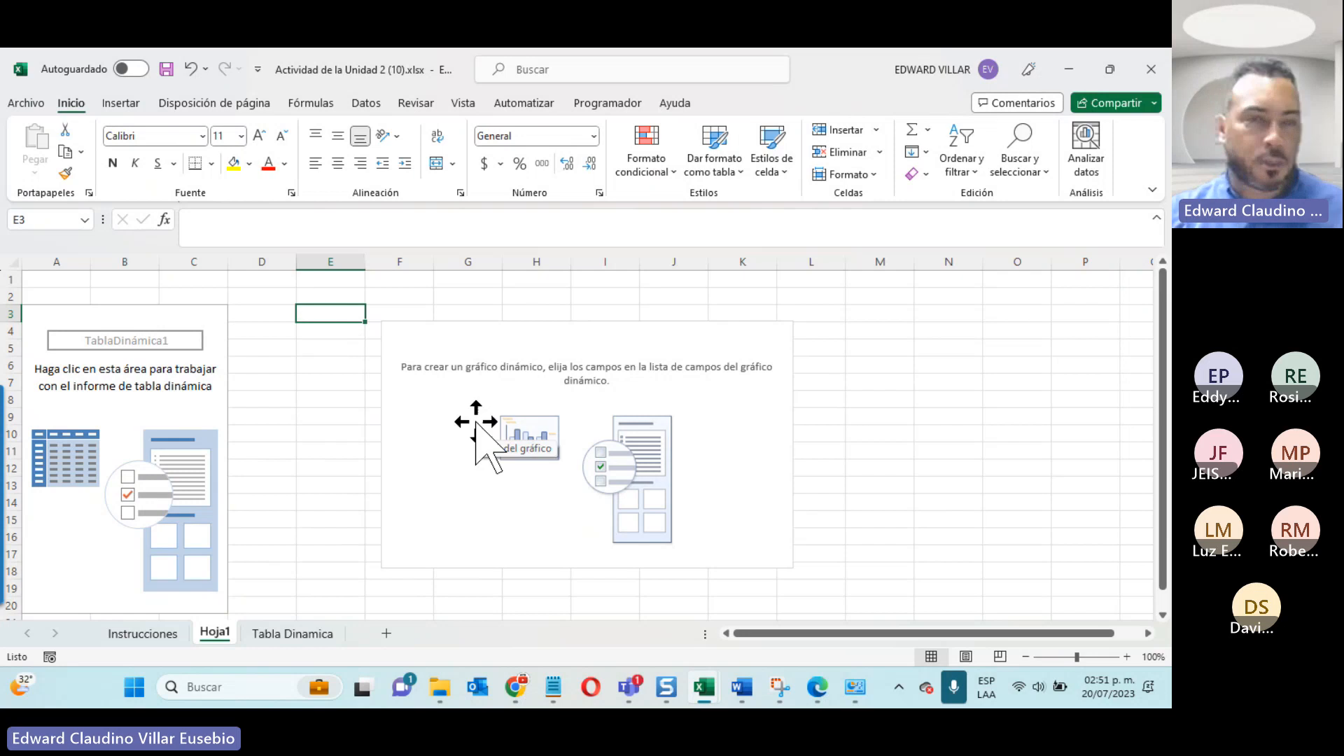
click(87, 317)
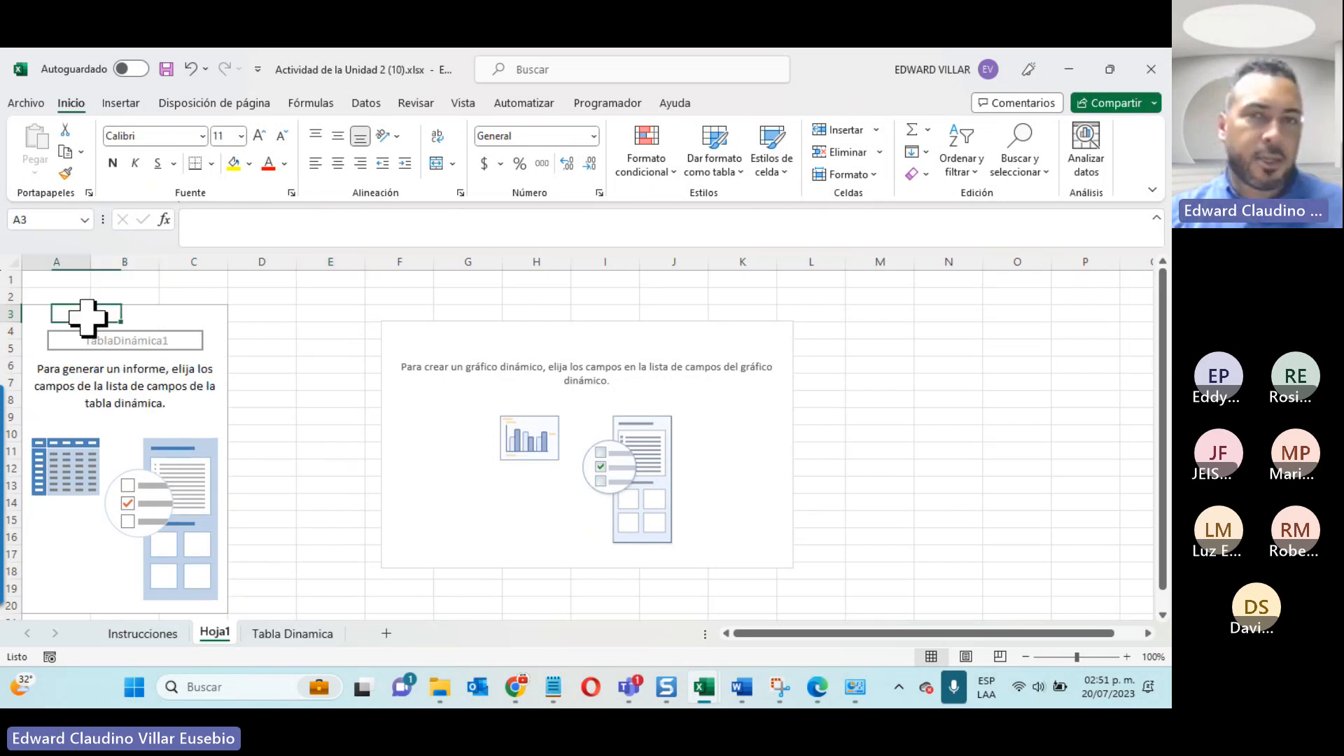
click(764, 100)
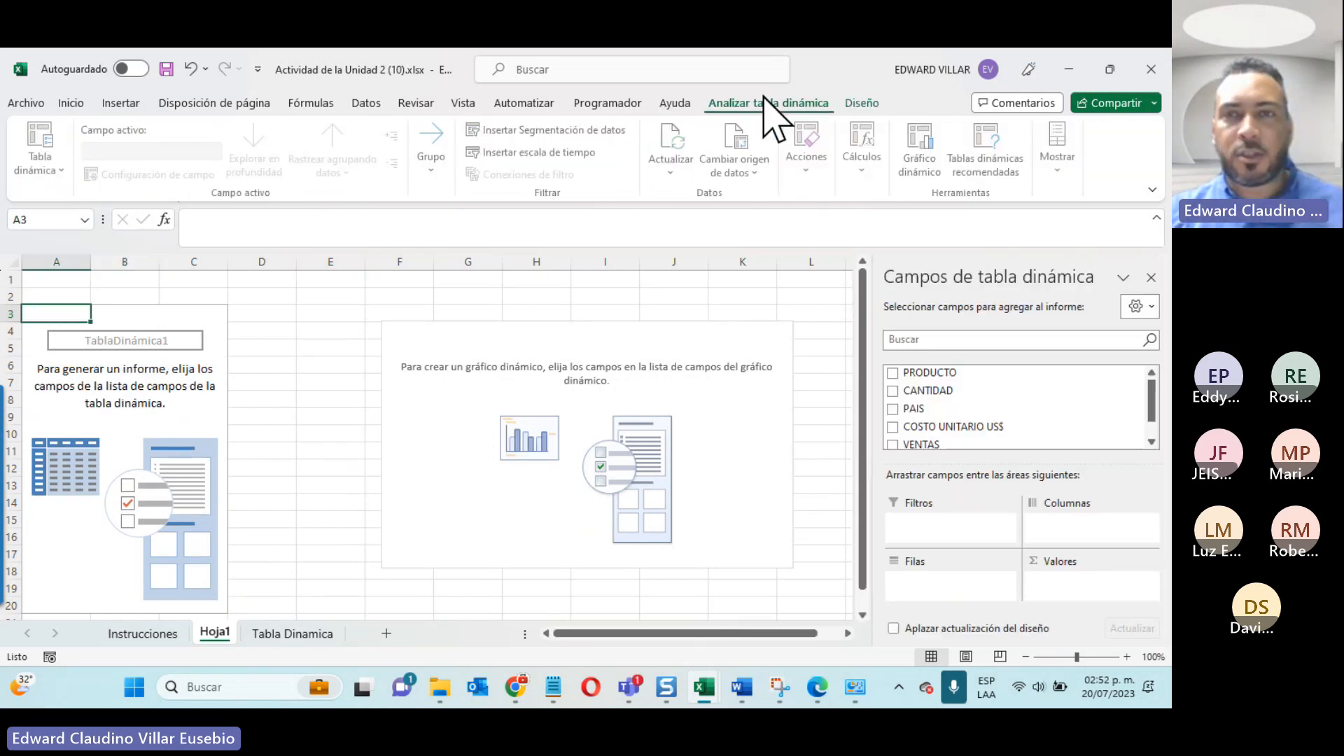
click(868, 104)
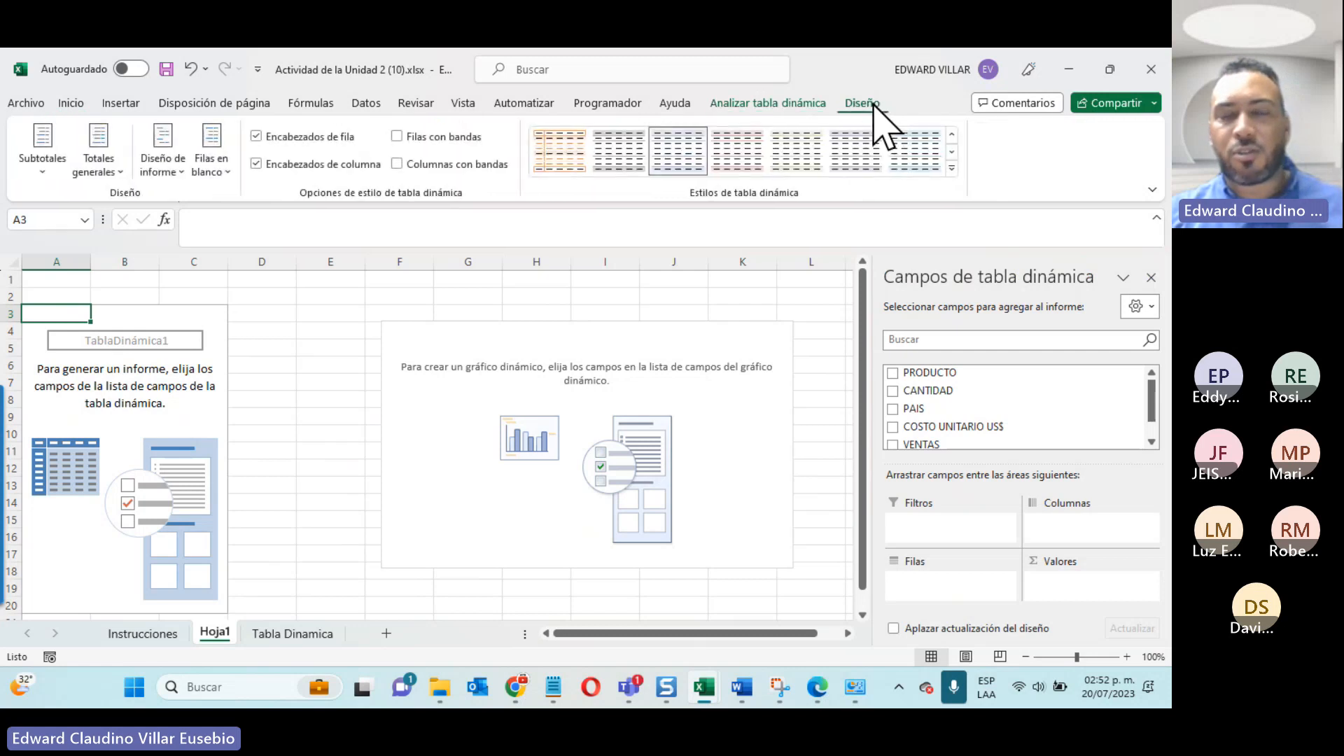
click(463, 345)
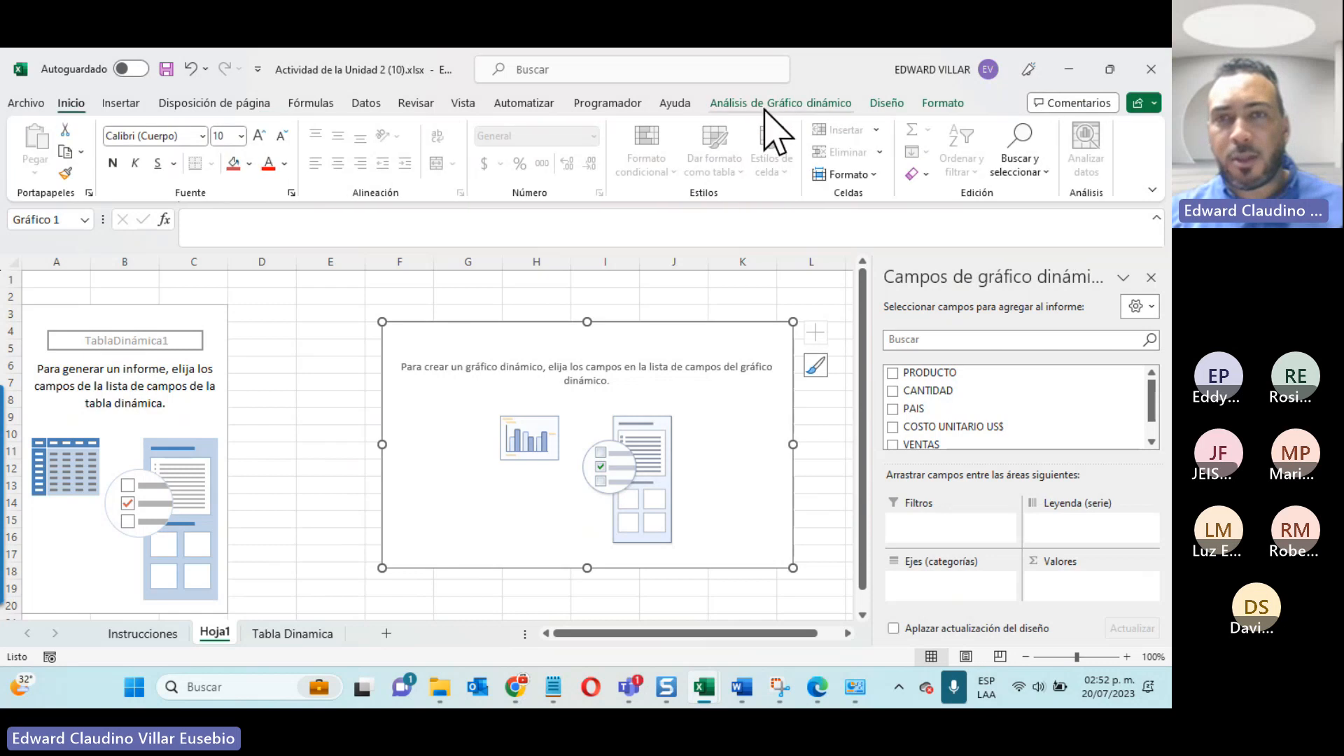
click(776, 104)
click(886, 103)
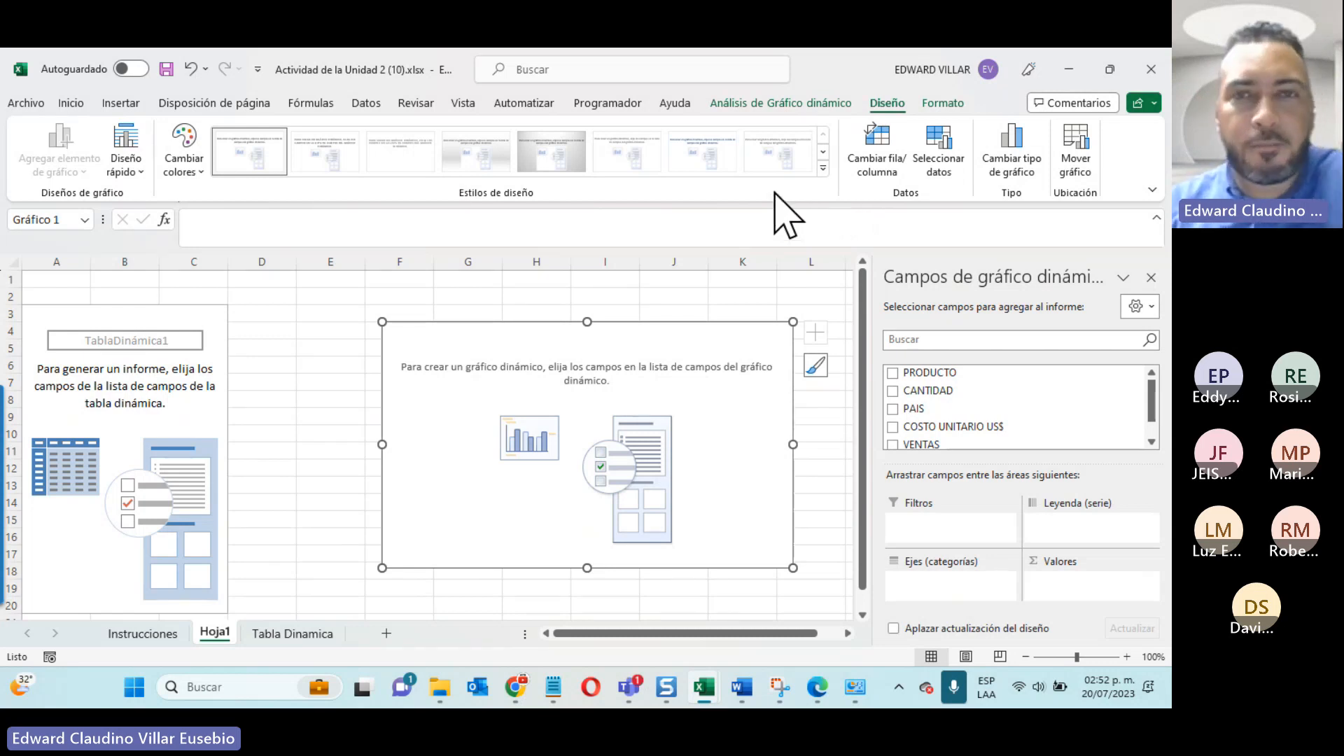
Step: Add the PRODUCTO, VENTAS and PAIS fields to the pivot report on Hoja1, with PAIS placed as the legend series
click(150, 635)
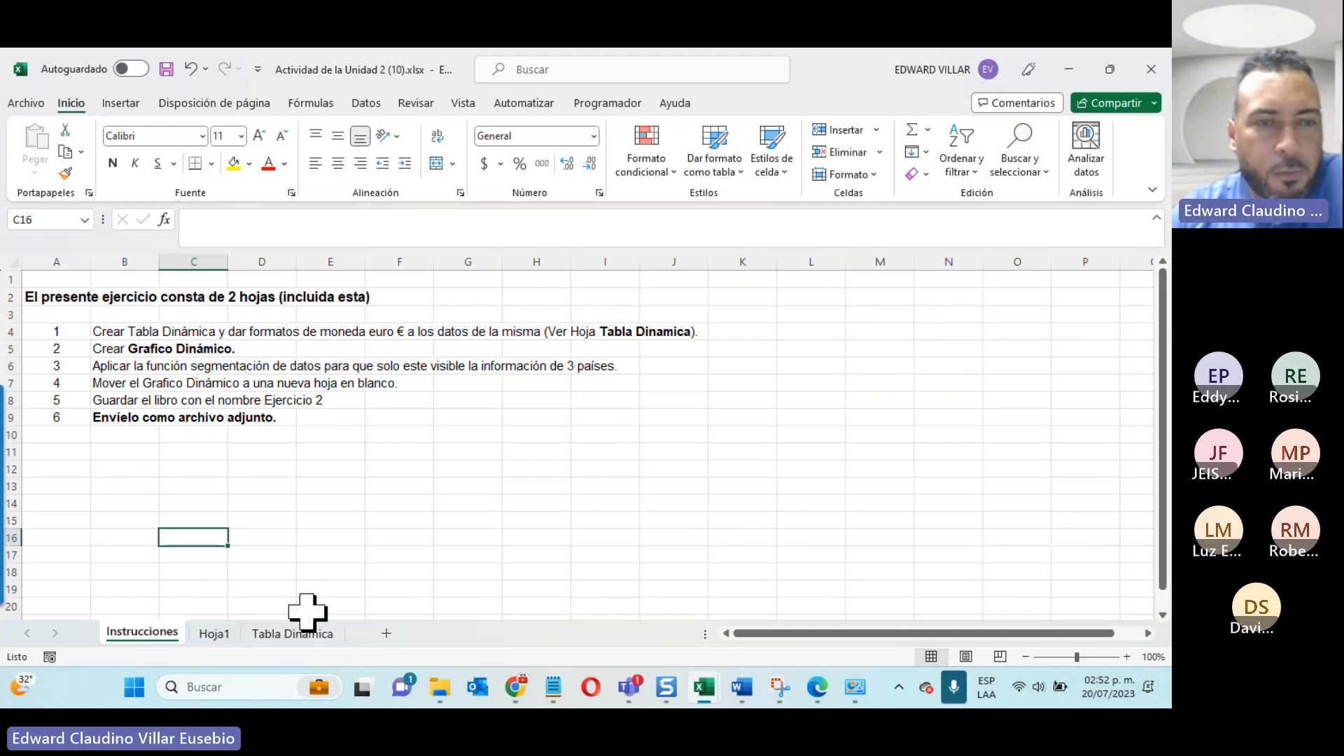
click(215, 634)
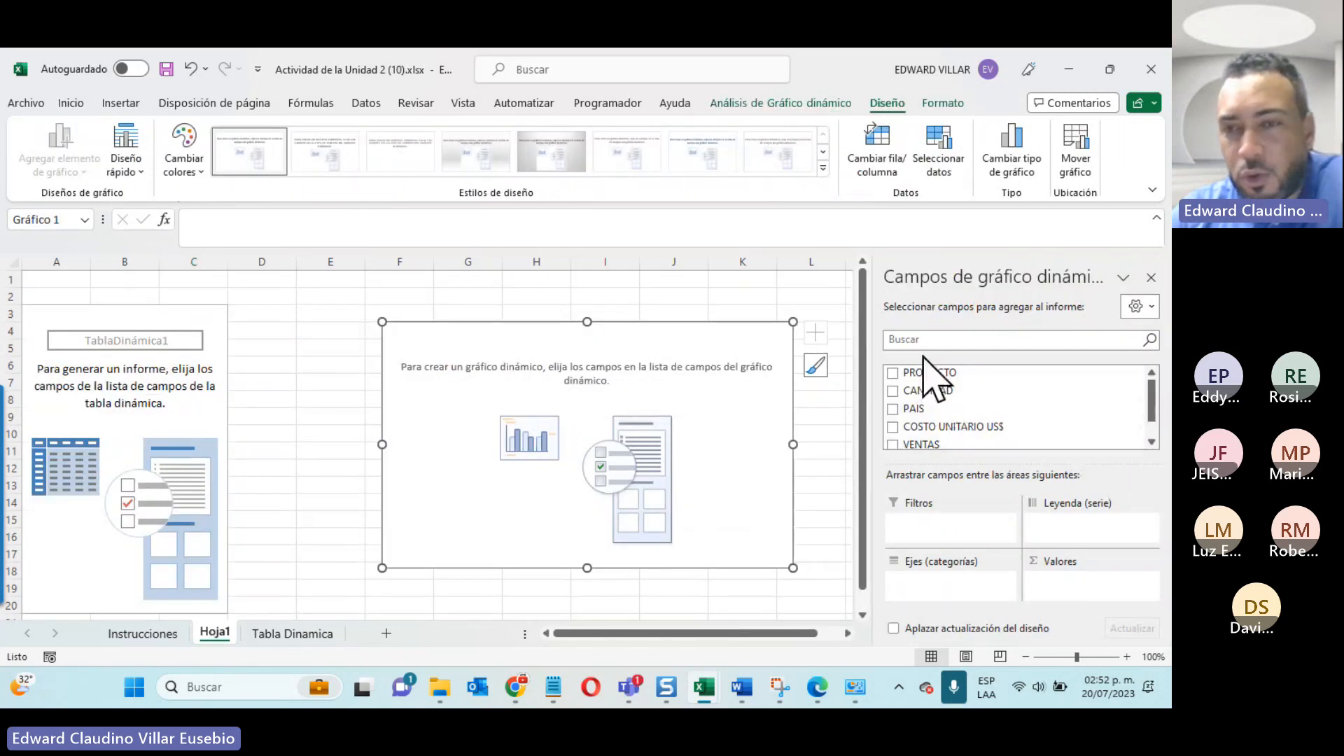
scroll(913, 406, down, 1)
scroll(913, 406, up, 1)
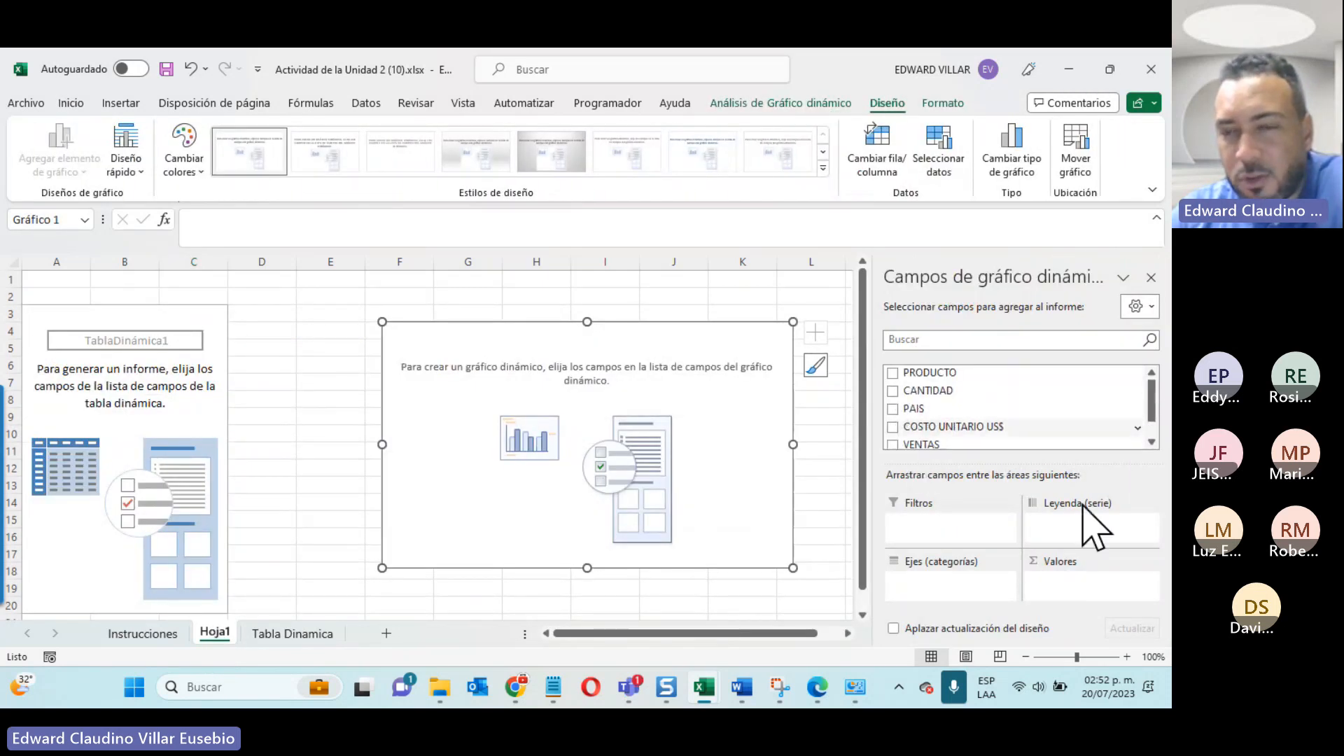
click(892, 372)
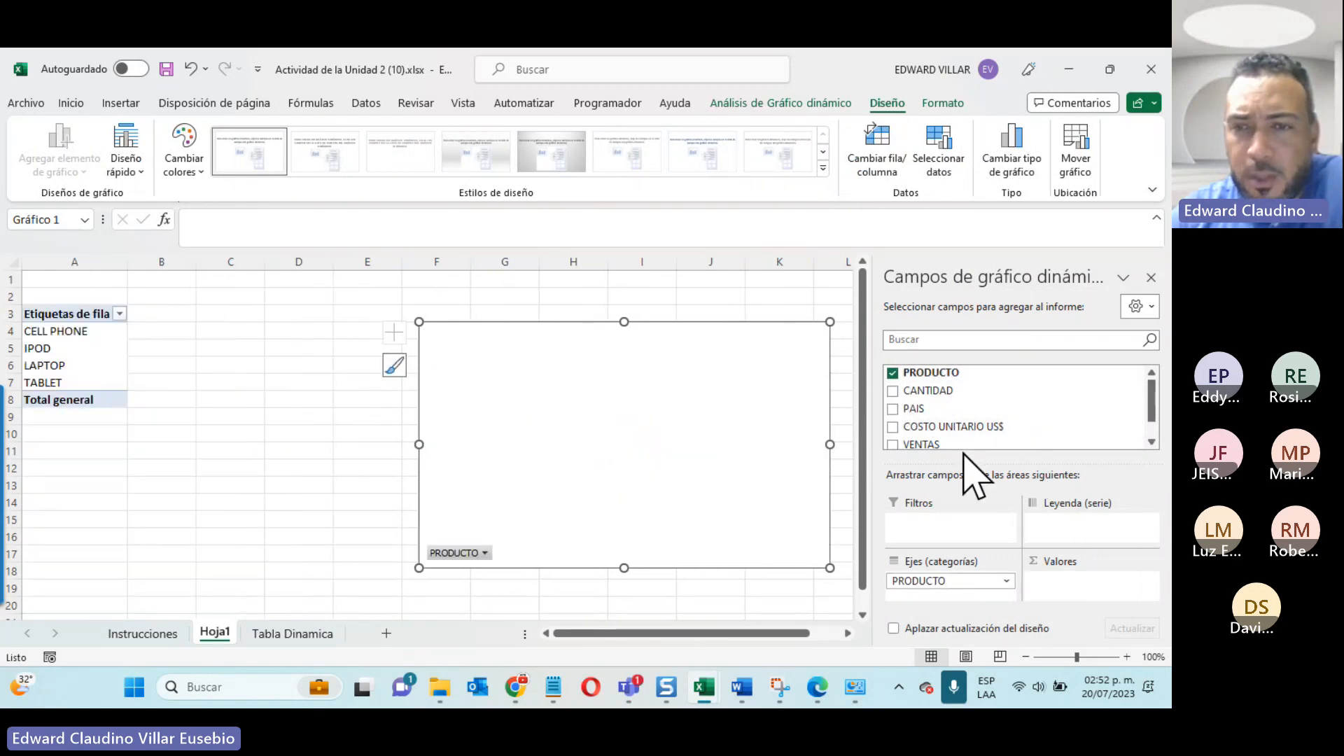
click(893, 444)
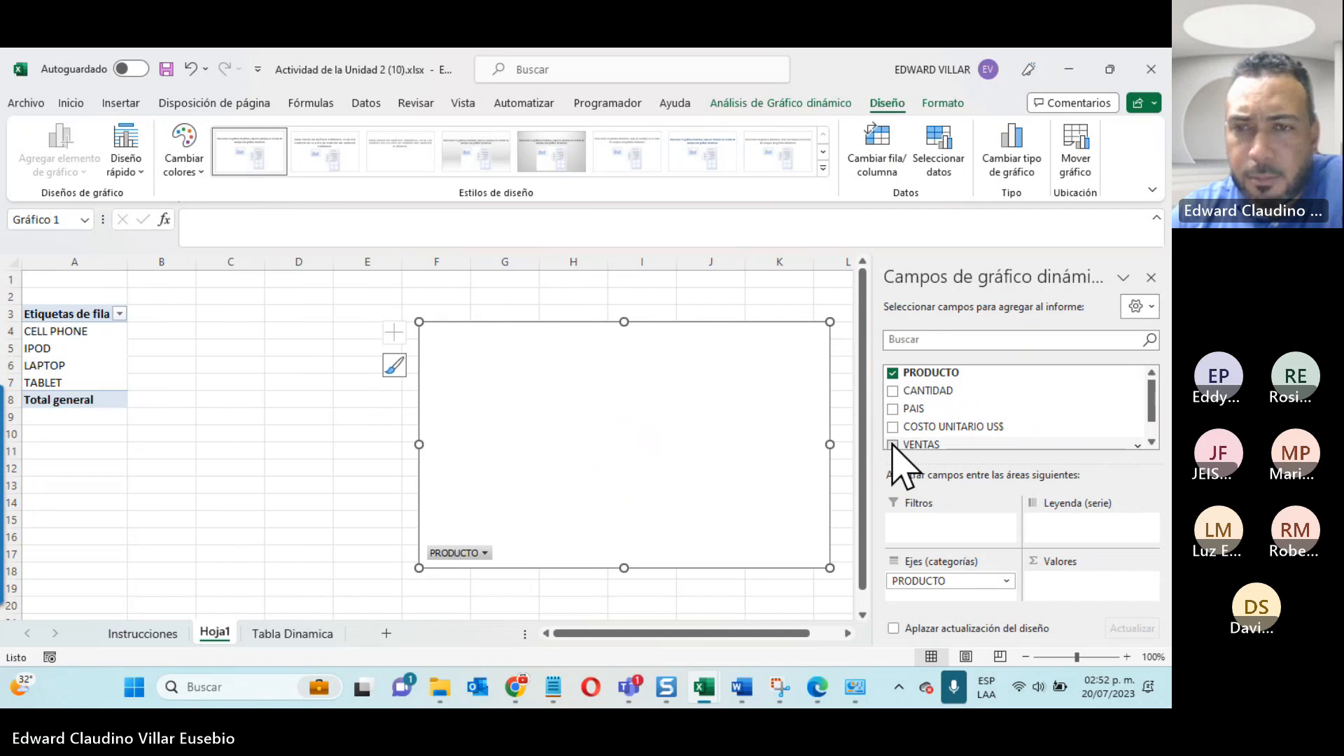
click(892, 409)
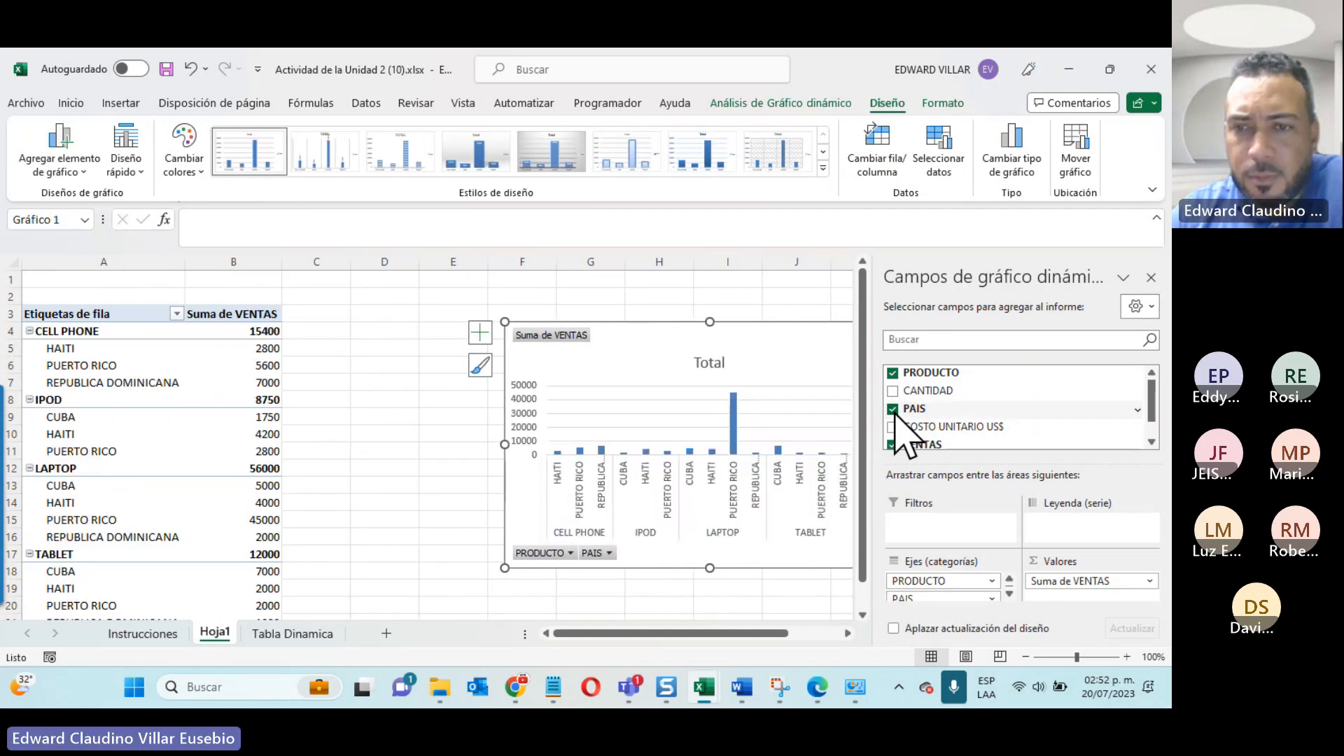
drag(942, 596, 1095, 528)
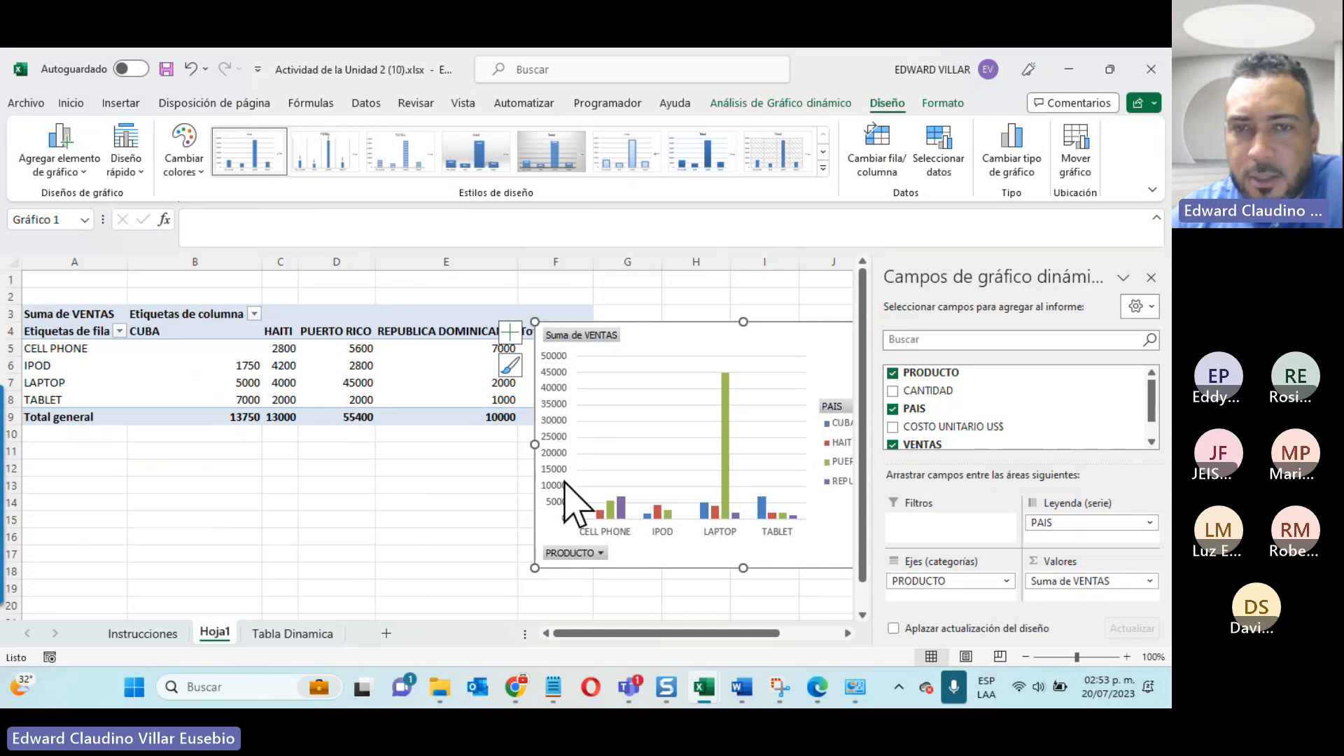
Step: Try swapping PAIS and PRODUCTO between legend and axis, restore the arrangement, and reposition the chart below the pivot table's last columns
drag(675, 359, 436, 381)
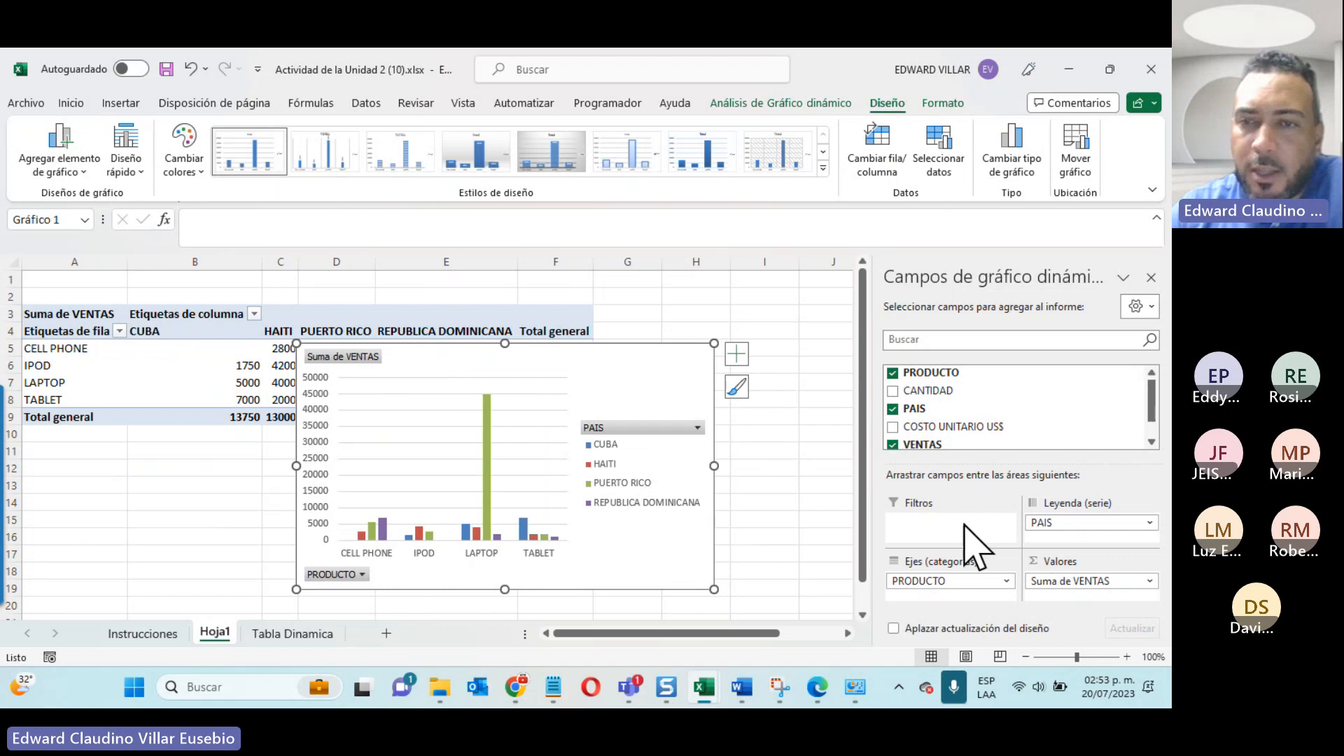
mouse_move(1047, 522)
mouse_down()
mouse_move(924, 591)
mouse_move(1048, 532)
mouse_up()
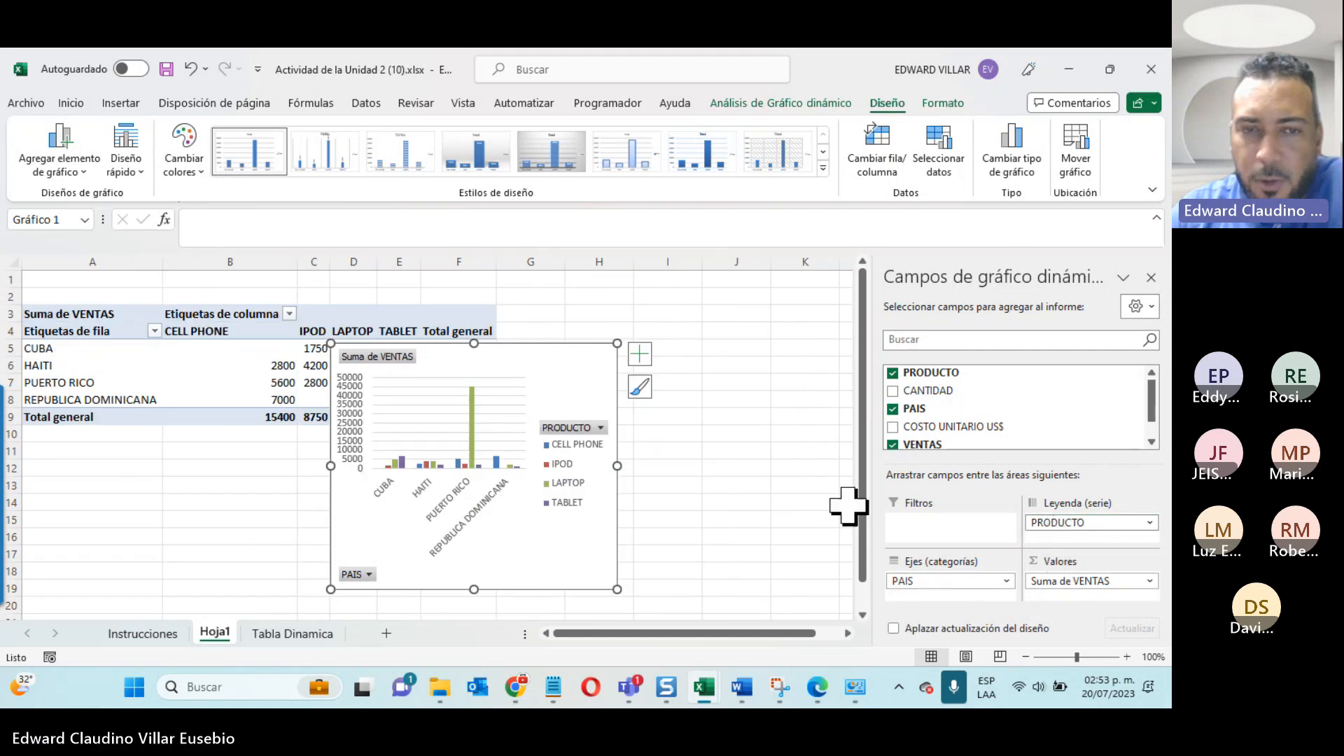
drag(954, 581, 903, 596)
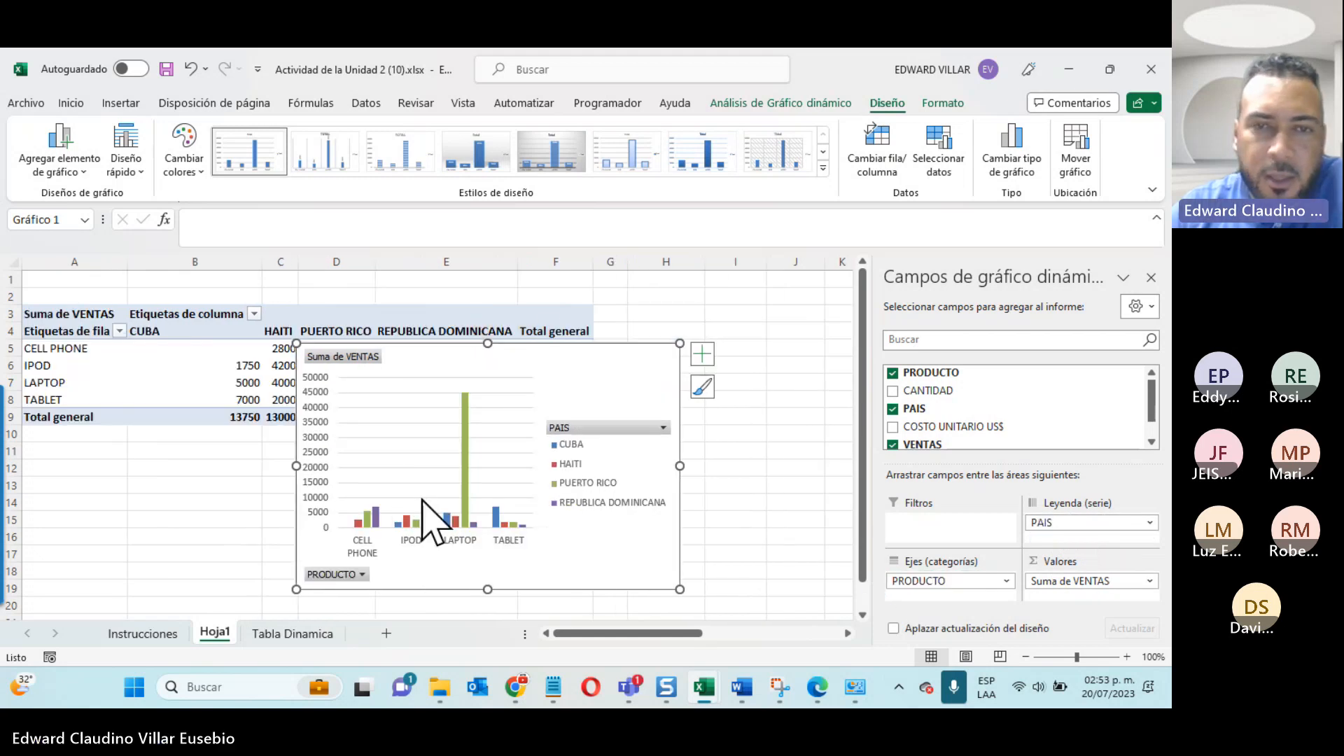
mouse_move(620, 369)
mouse_down()
mouse_move(746, 429)
mouse_move(720, 434)
mouse_move(711, 384)
mouse_up()
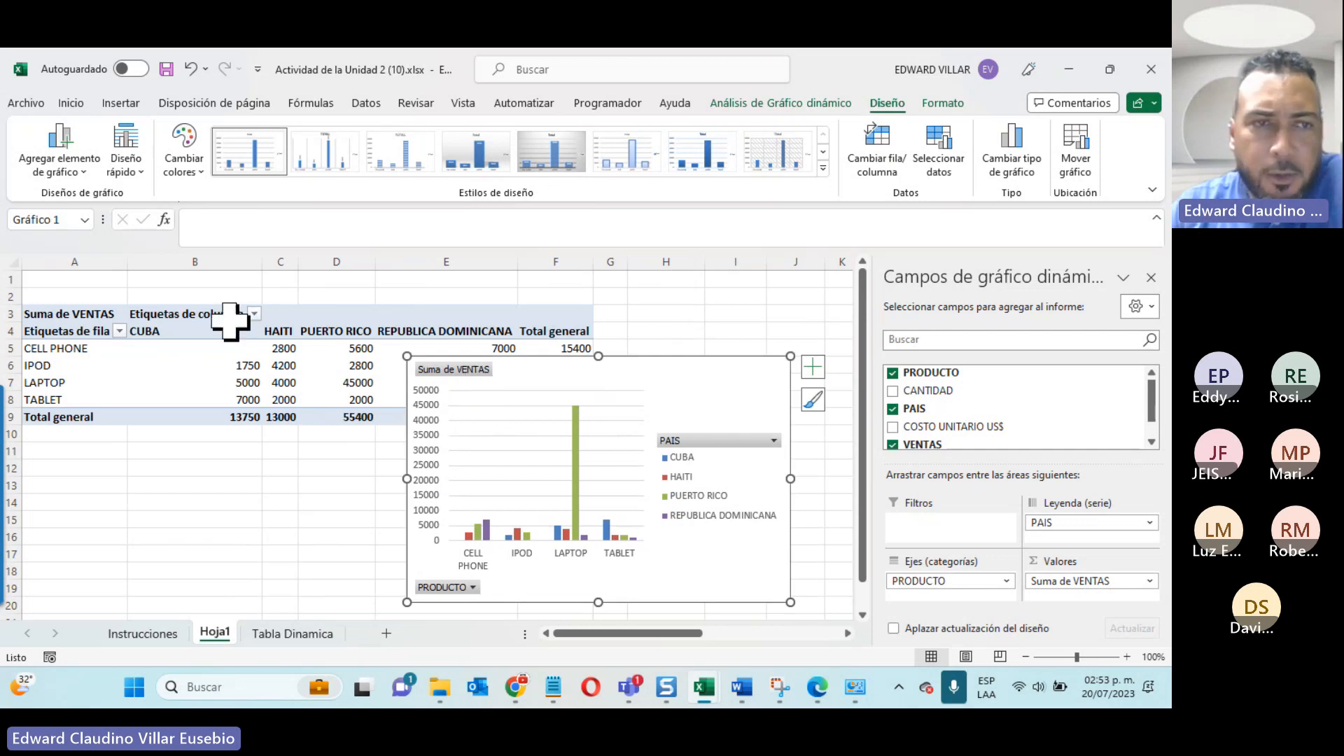
Step: Filter the PRODUCTO labels to CELL PHONE only, and extend the filter to include LAPTOP as well
click(120, 331)
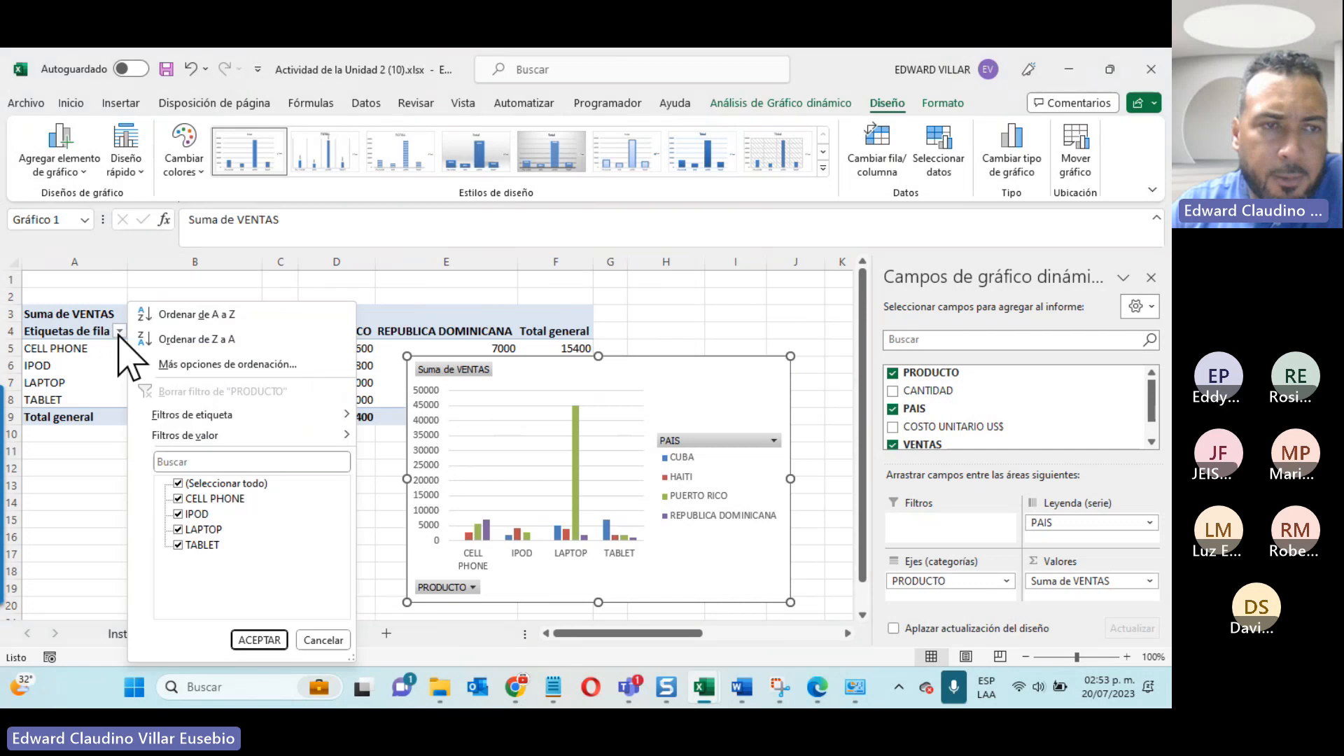
click(180, 484)
click(183, 498)
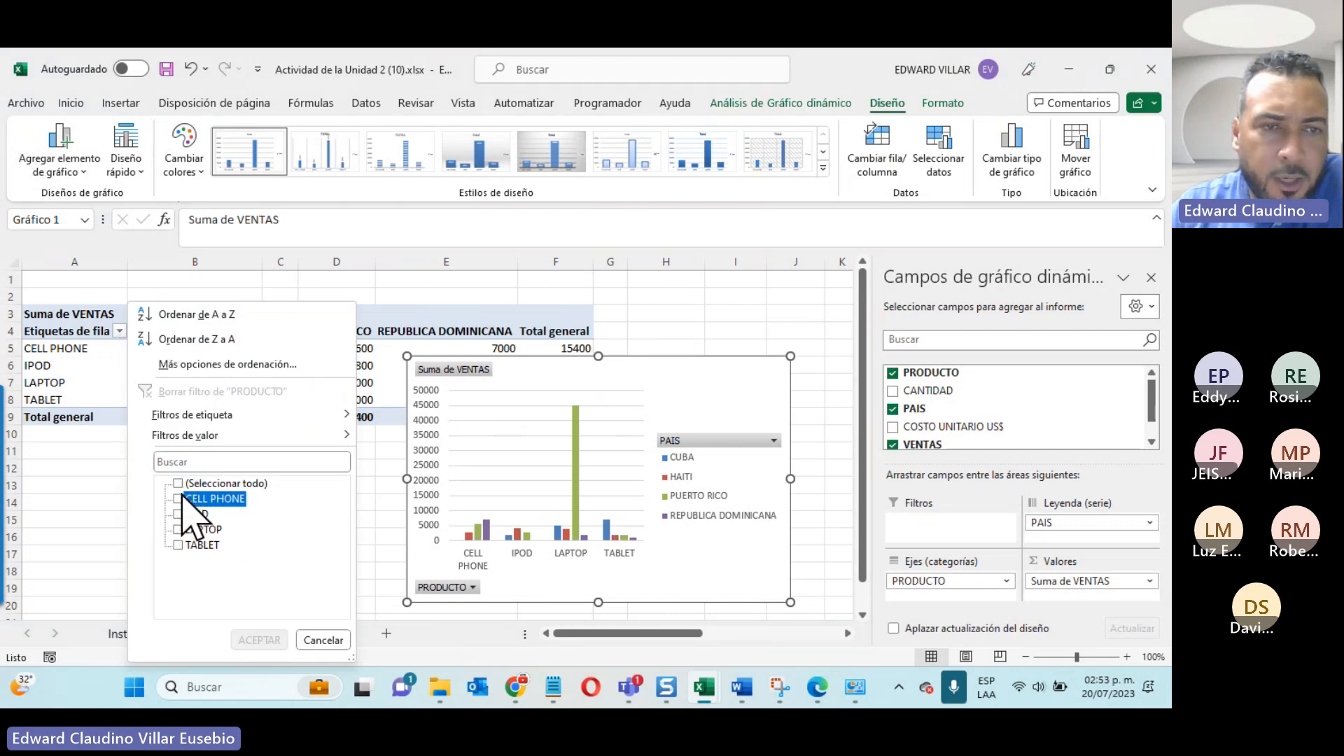
click(269, 640)
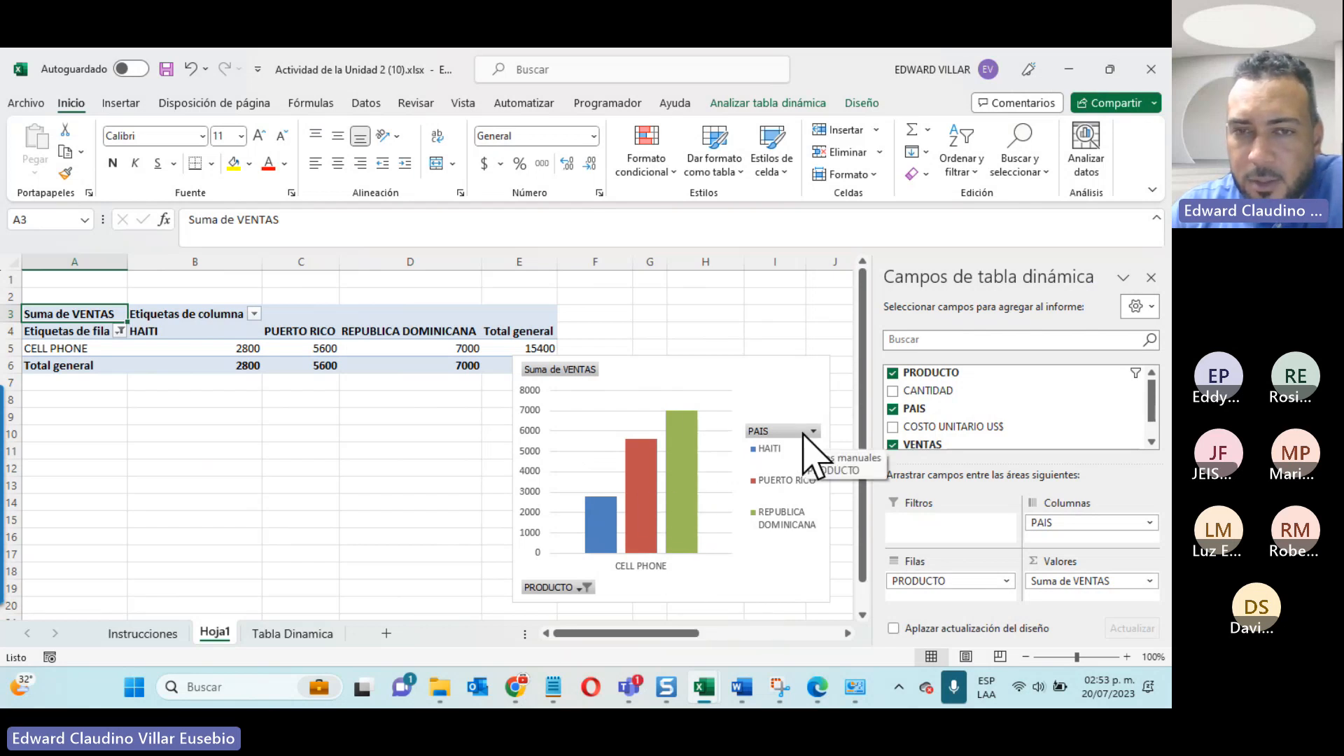
click(581, 588)
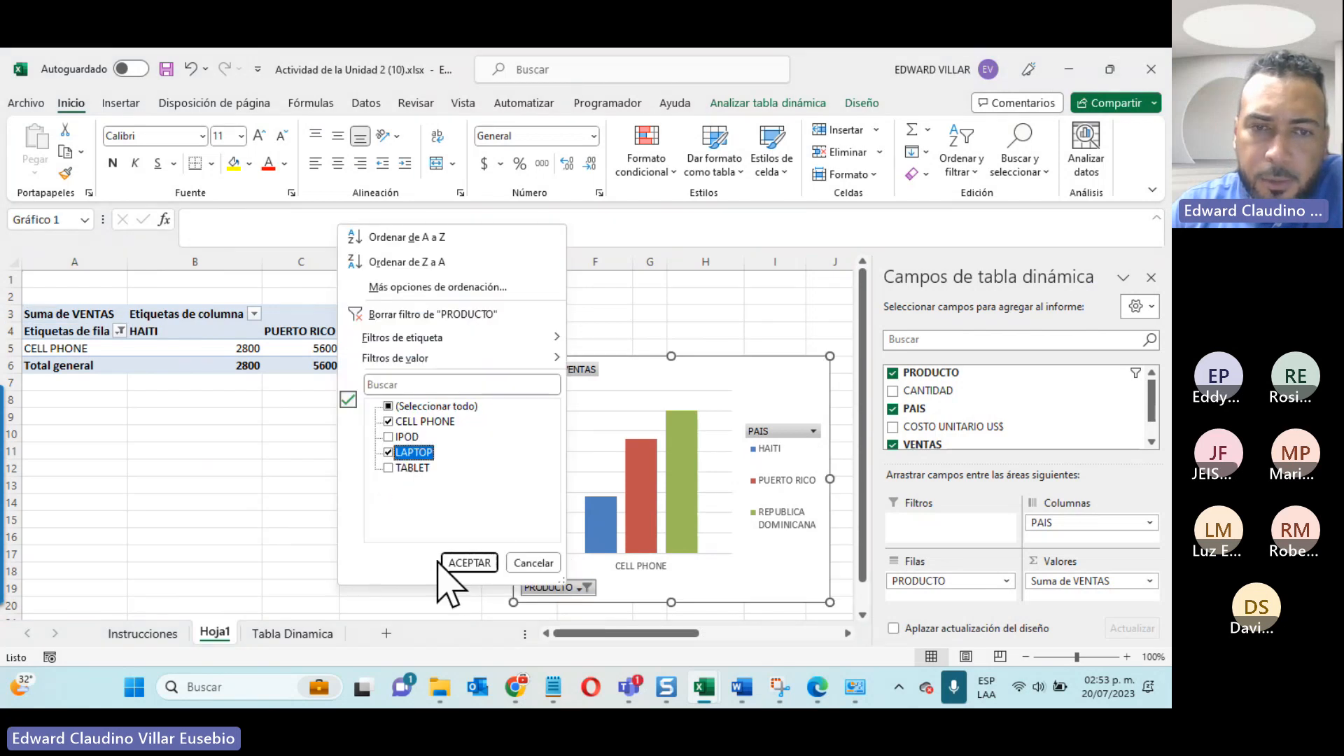
click(466, 562)
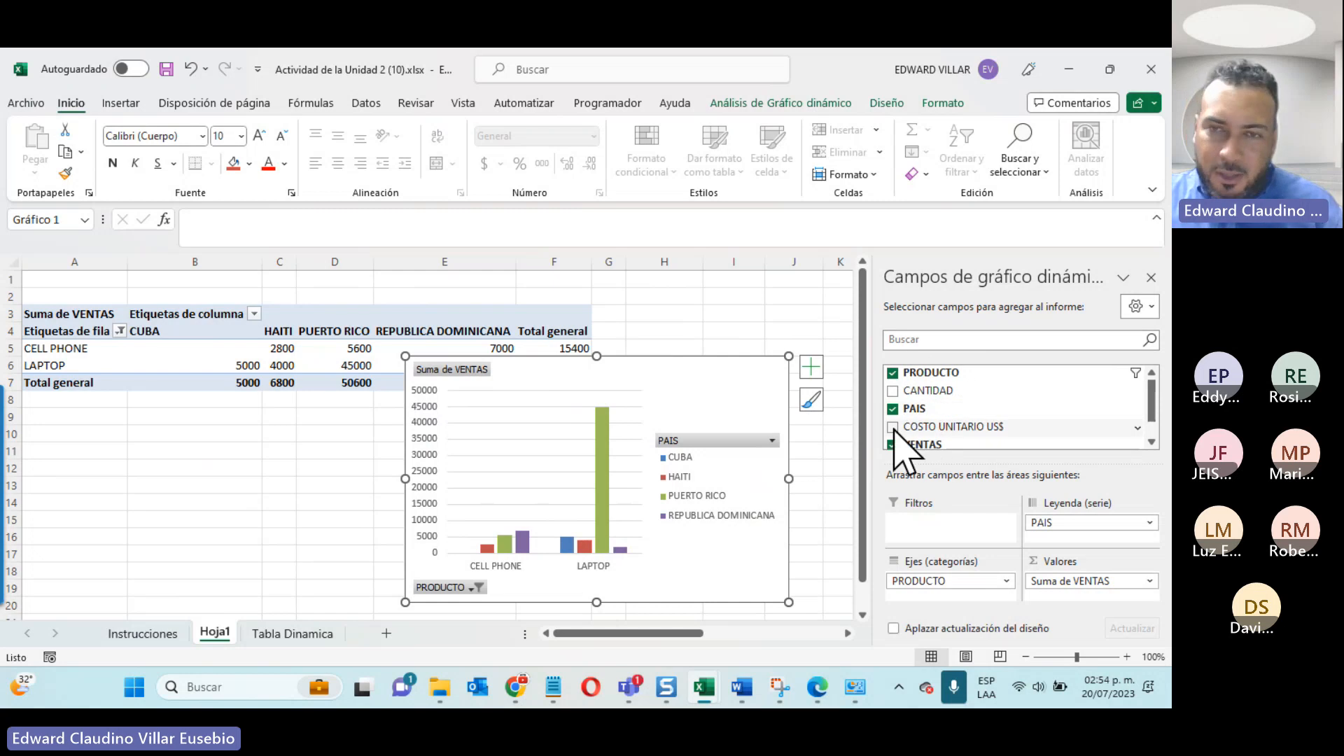
Step: Apply the dark chart style with data labels and a charcoal background to the pivot chart on Hoja1
scroll(894, 428, down, 2)
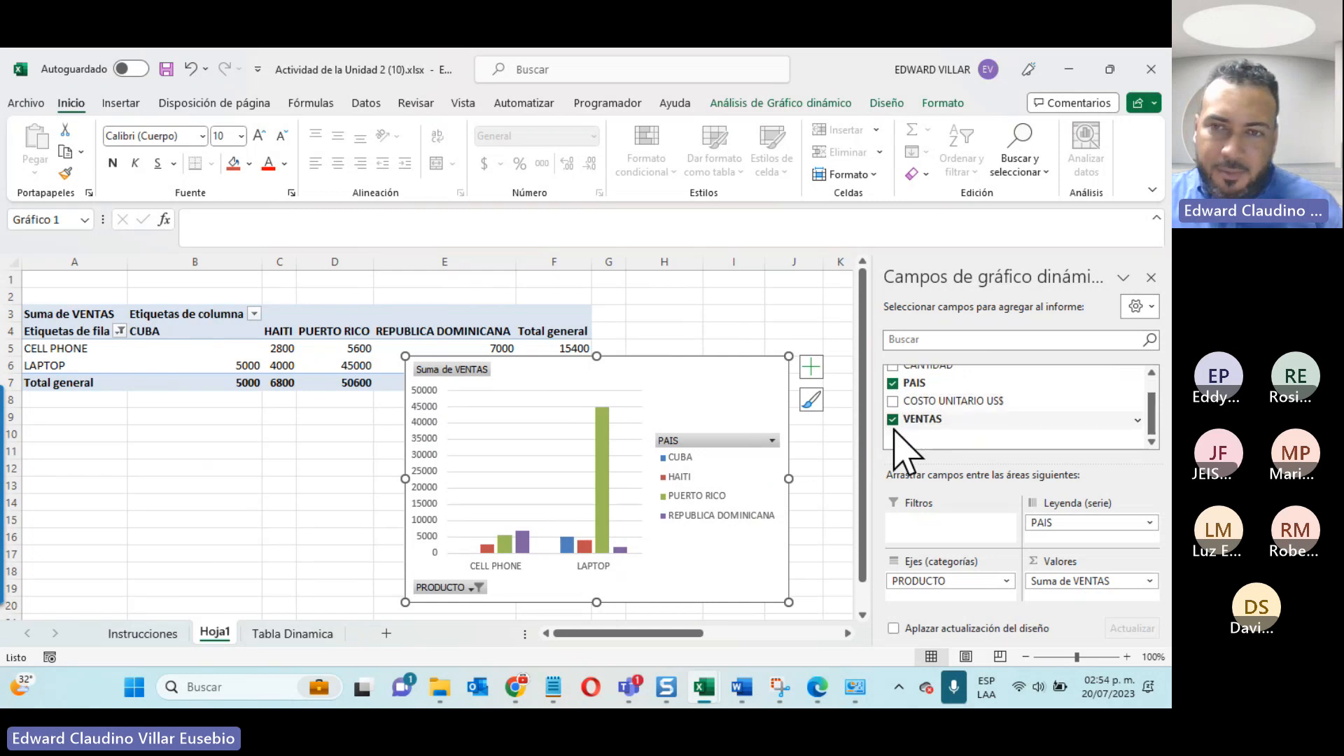
click(658, 293)
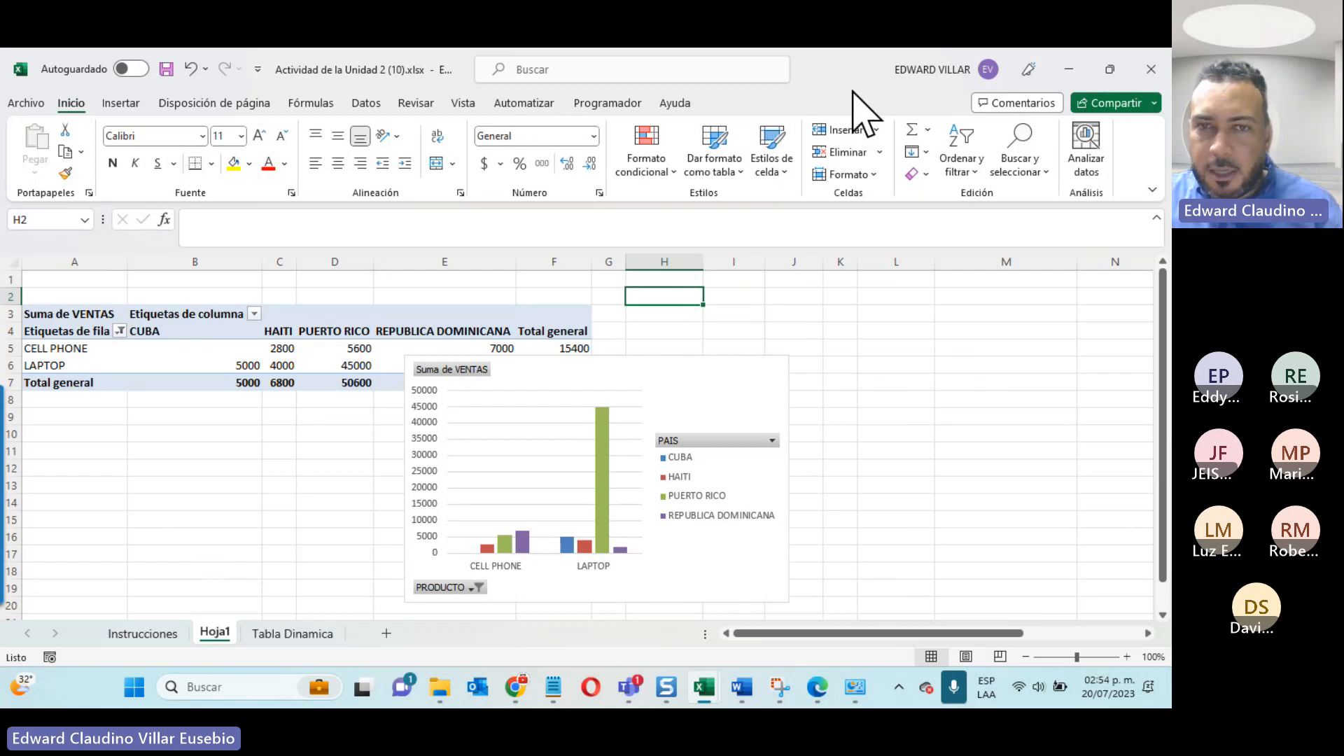
click(652, 367)
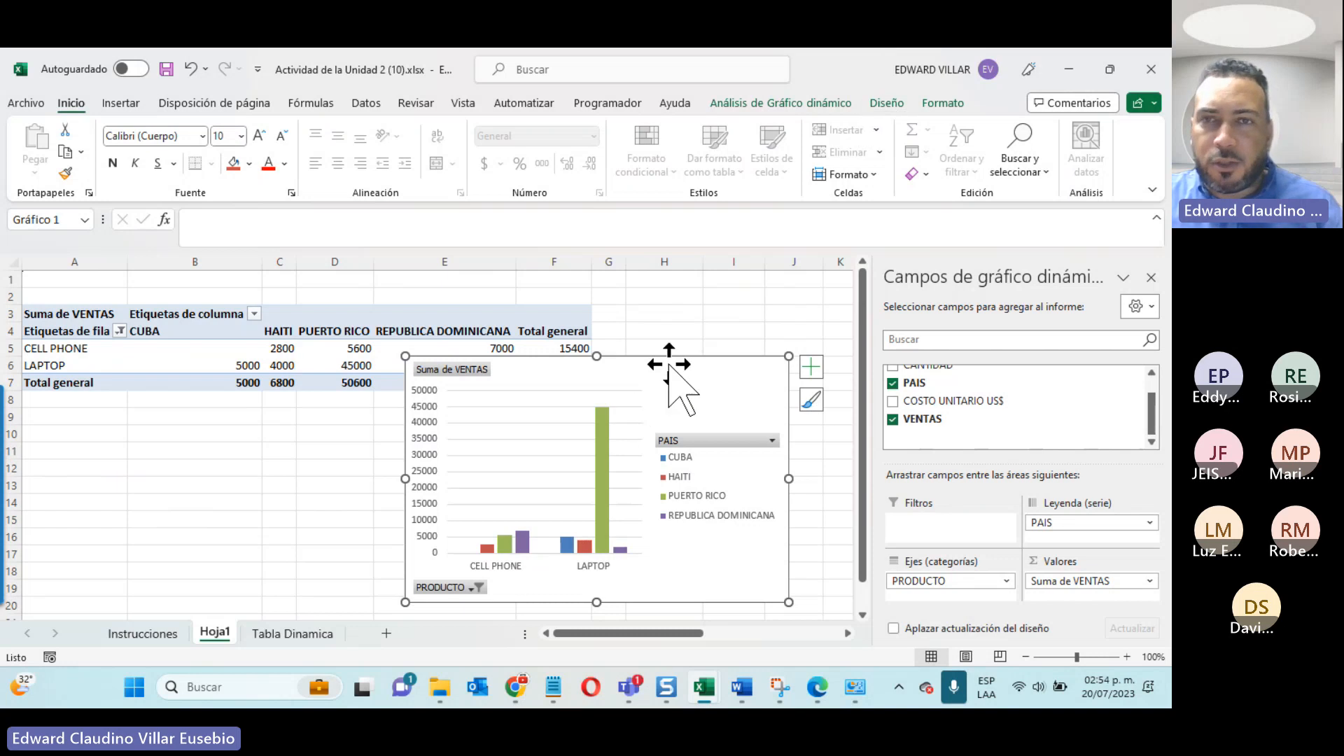
click(888, 104)
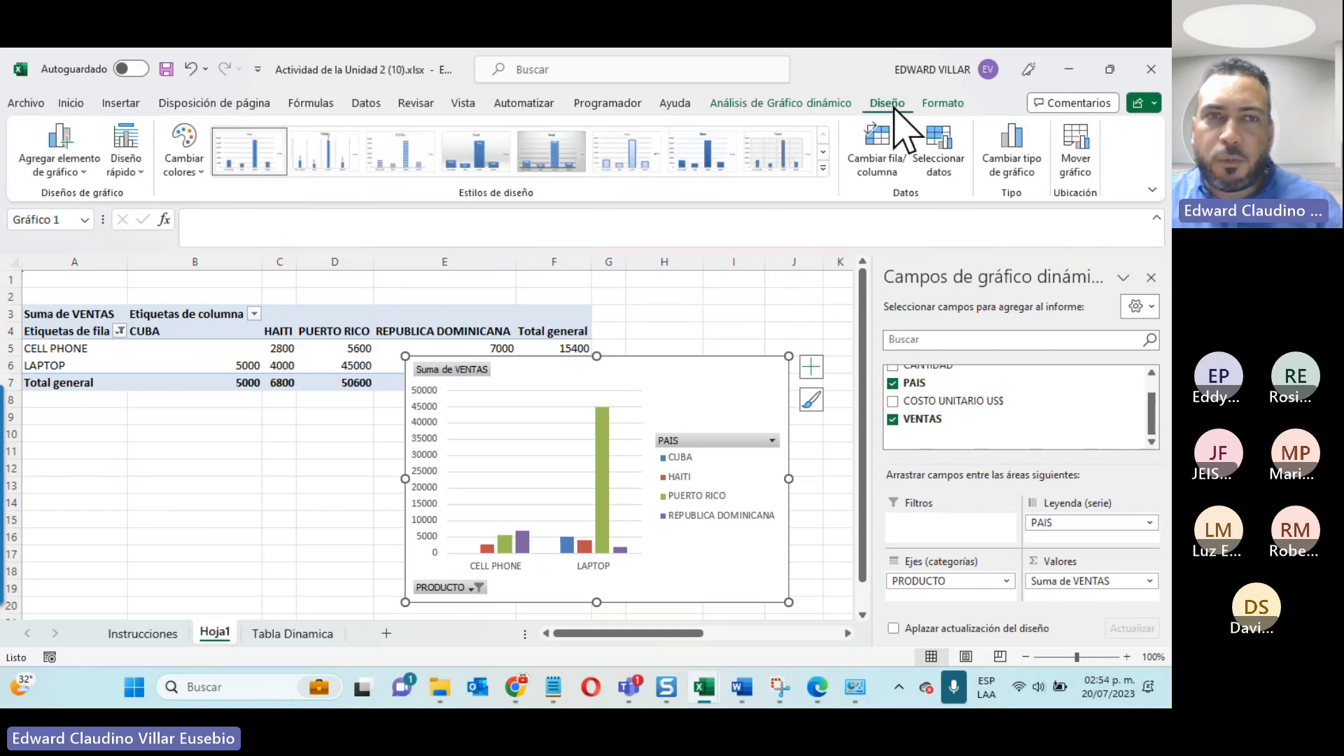
click(184, 150)
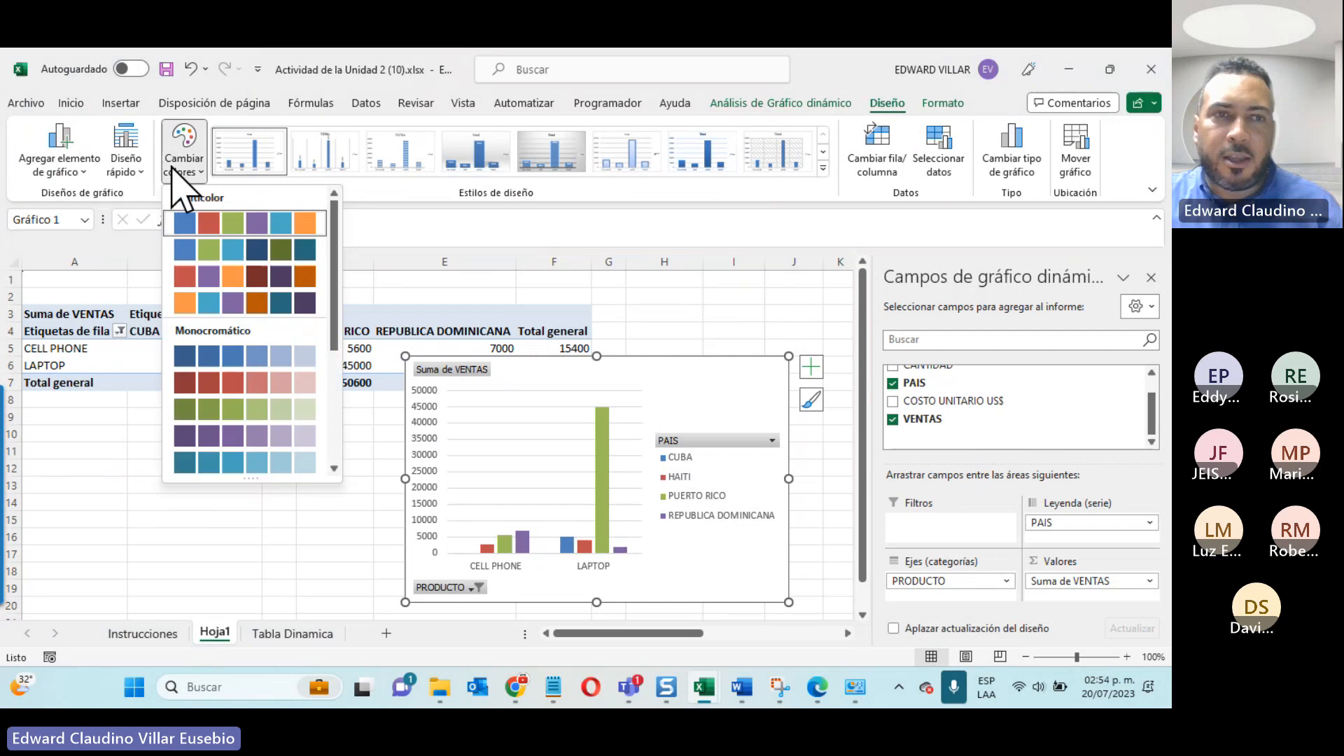
click(464, 158)
click(823, 168)
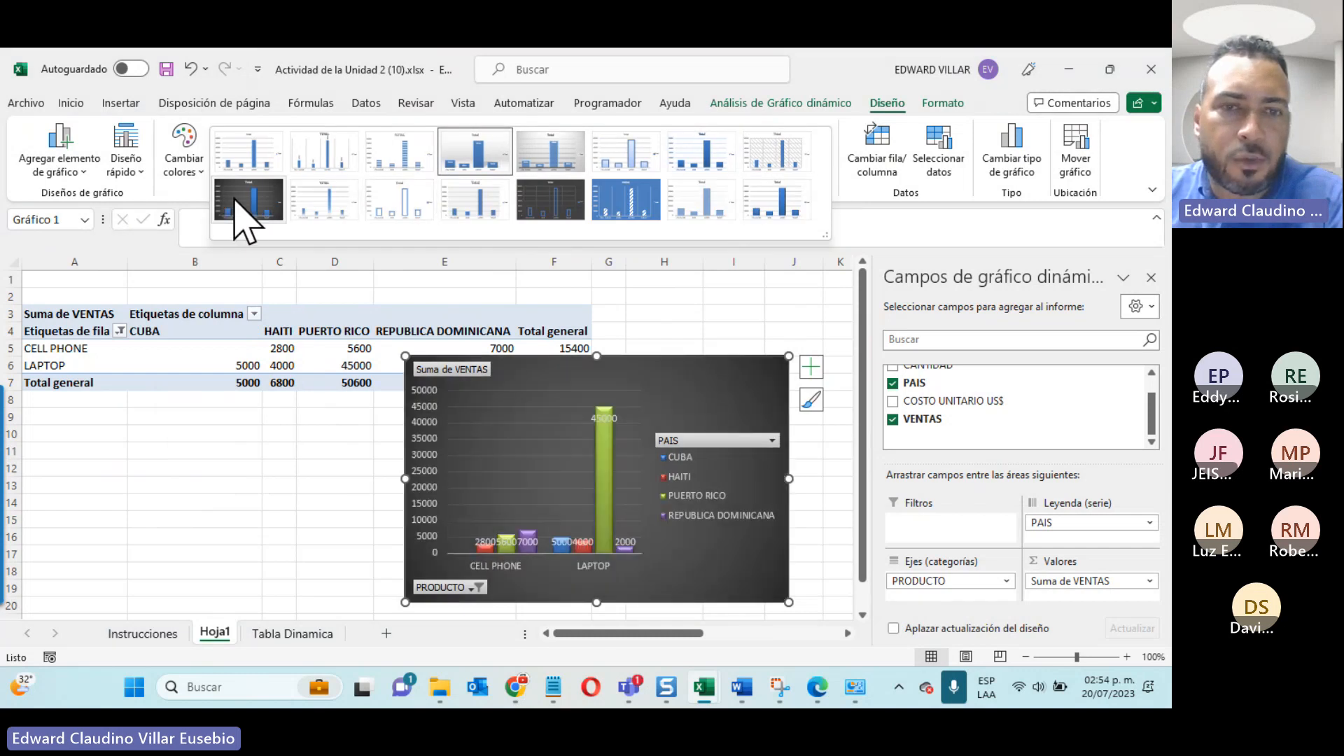
click(241, 202)
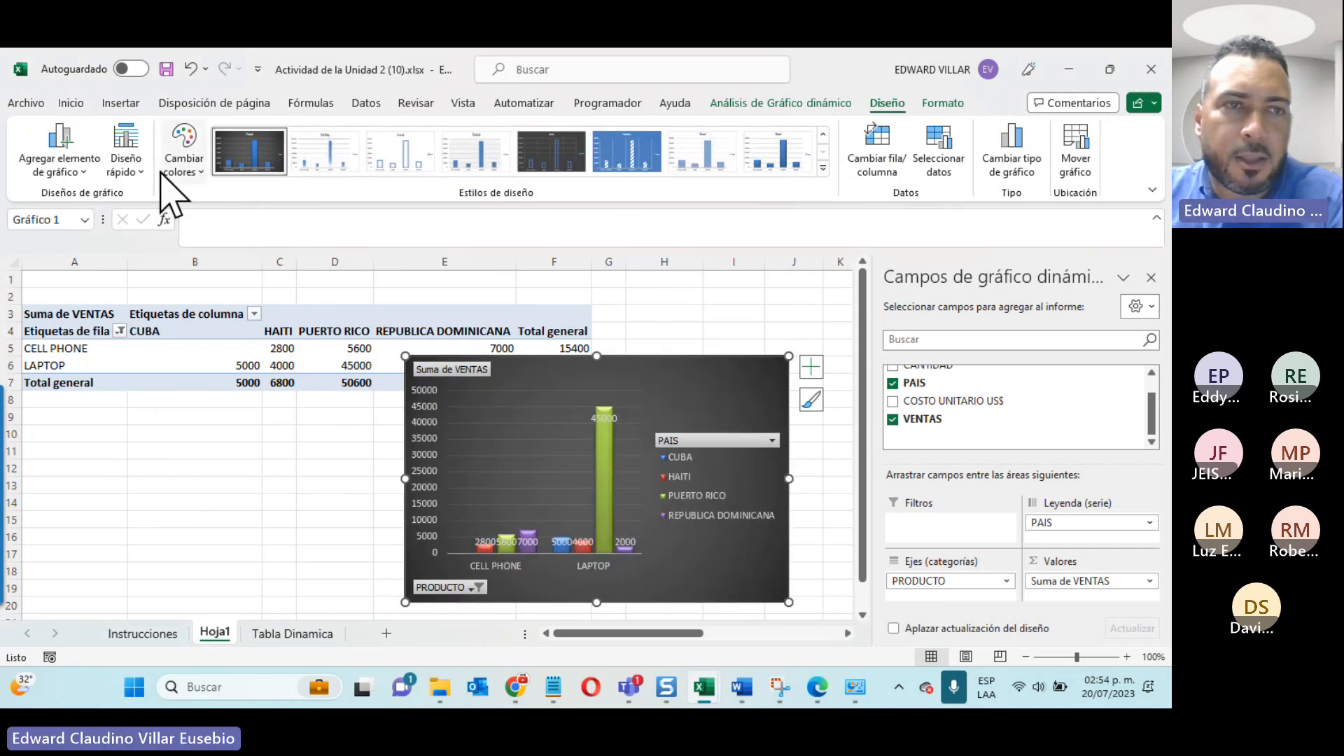
Step: View the quick layout options, and switch the pivot chart's rows and columns so PAIS is the axis and PRODUCTO the legend
click(126, 165)
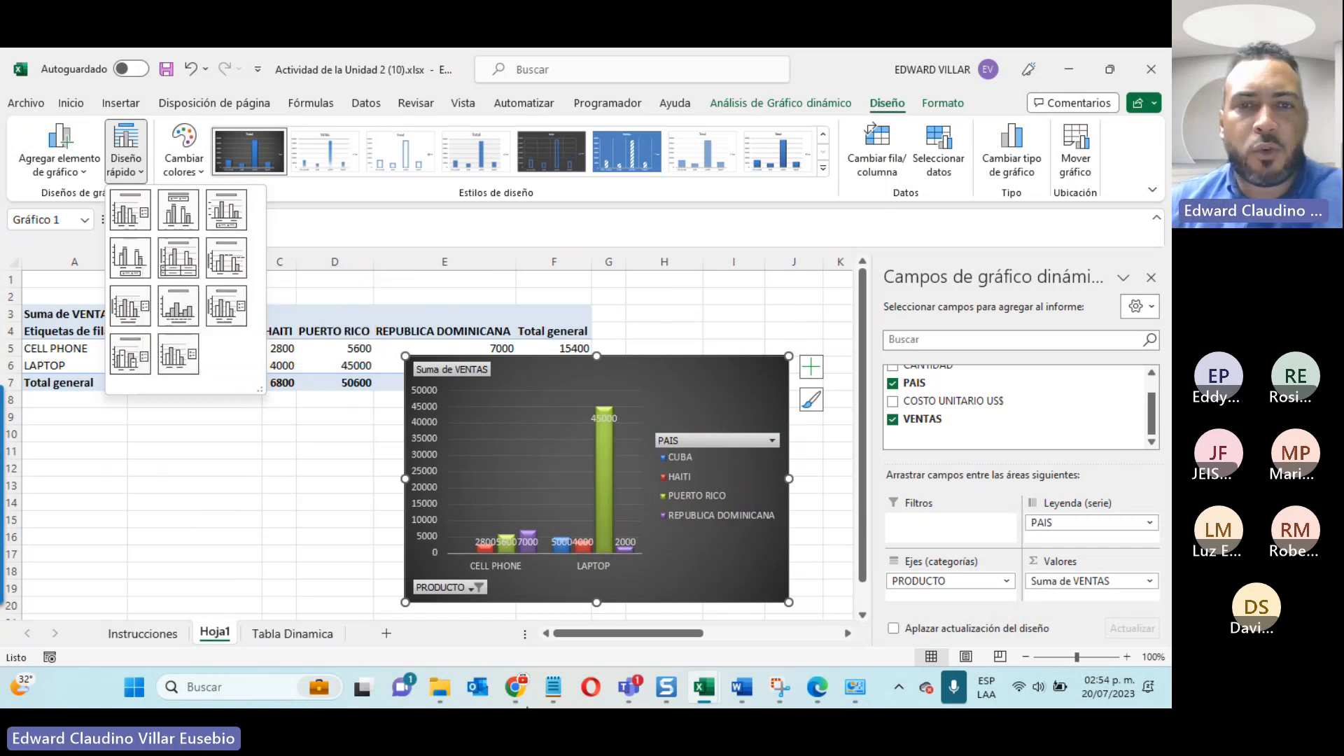
click(308, 542)
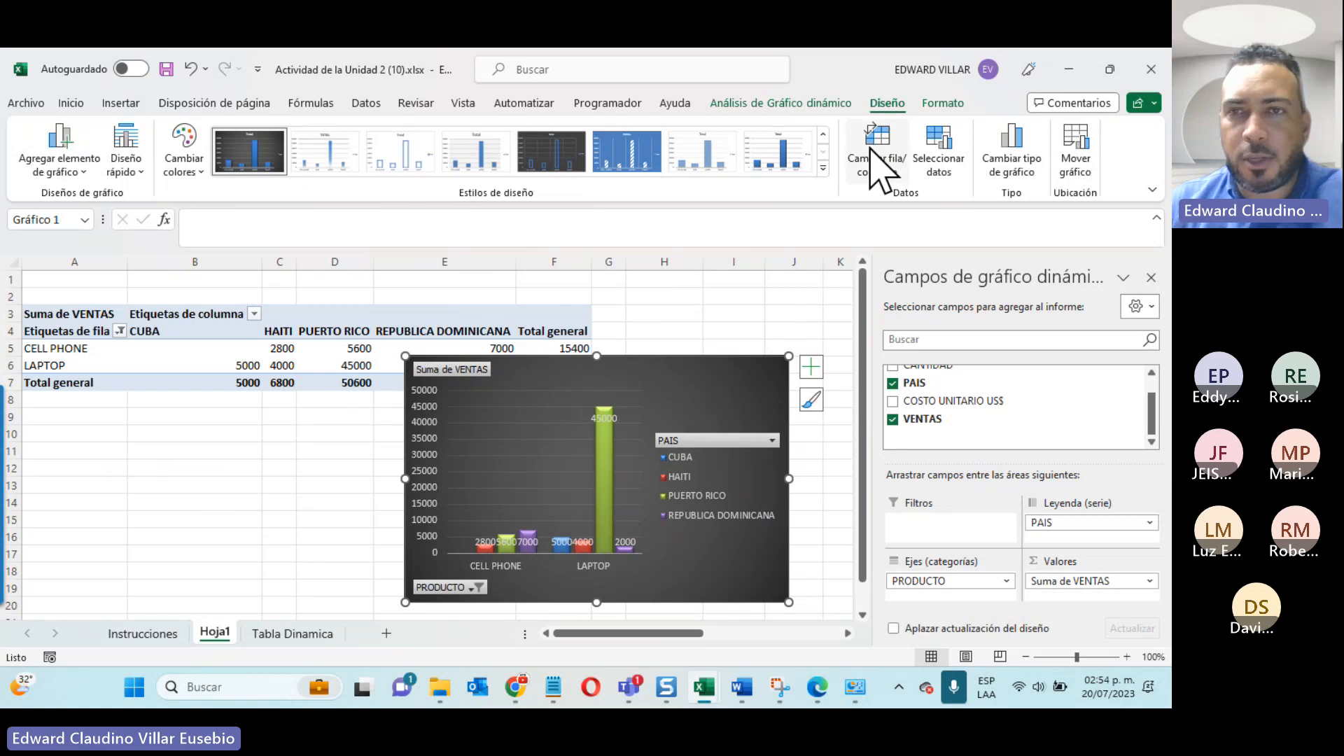
click(884, 170)
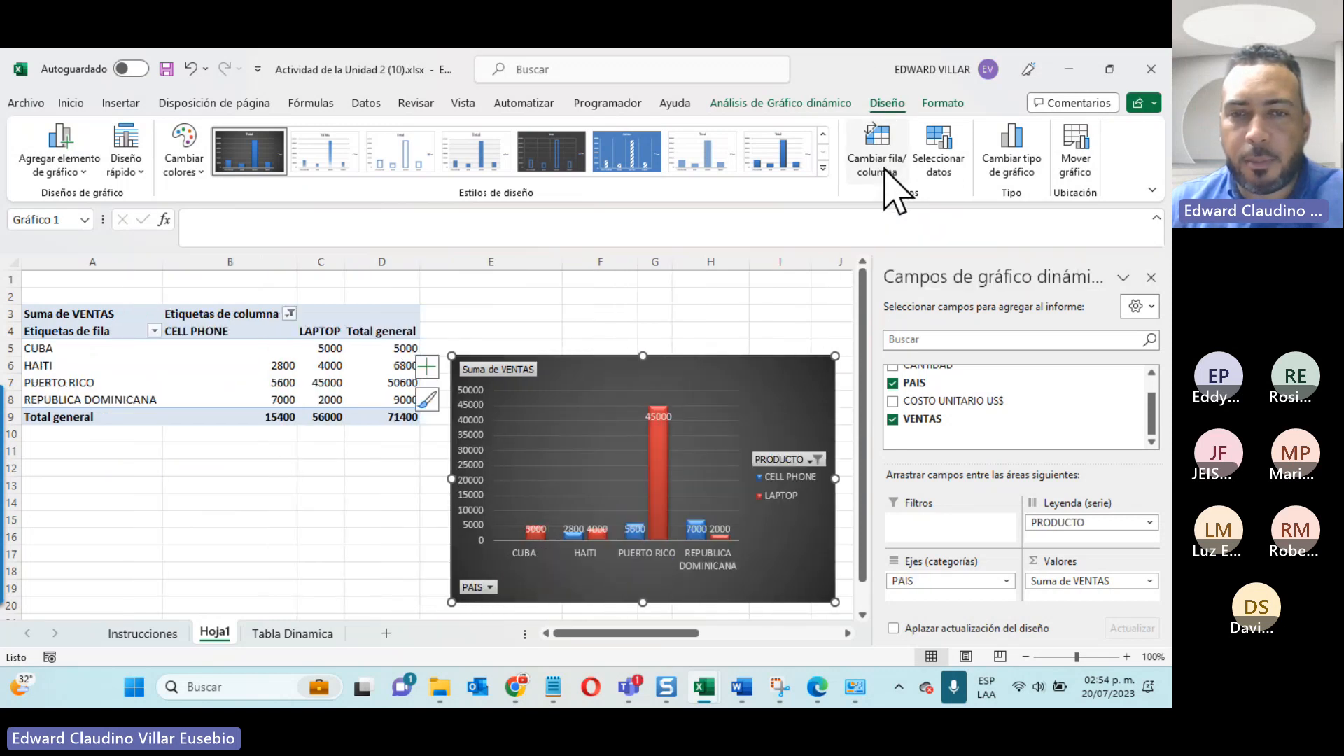
click(884, 170)
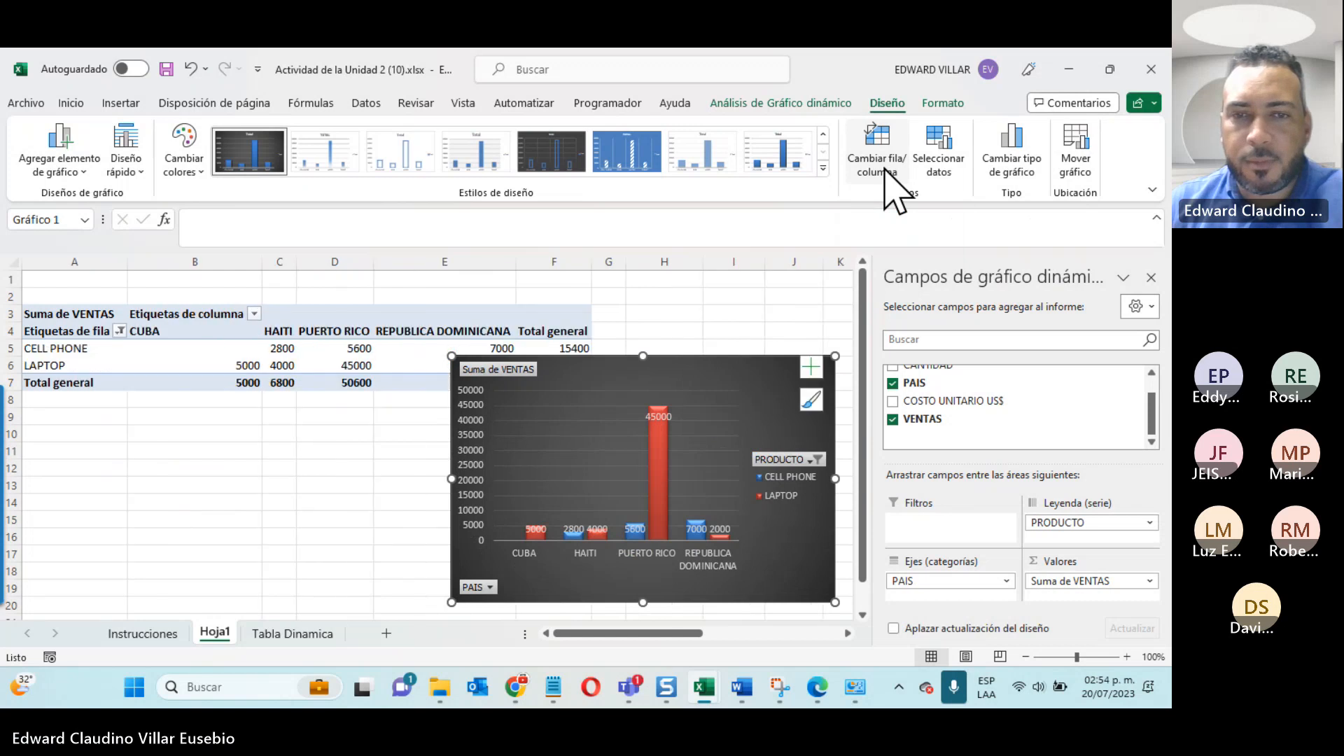
click(884, 170)
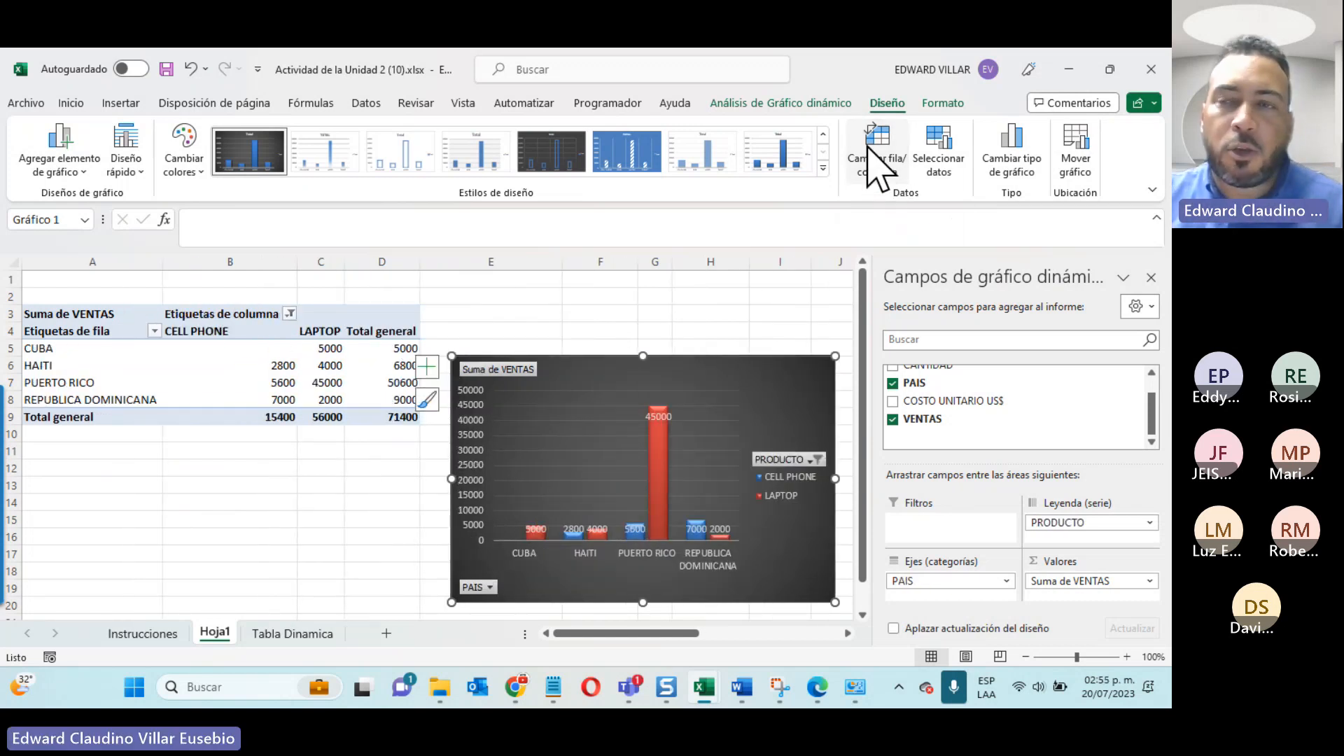
Step: Change the pivot chart's type to 3D clustered column (Columna agrupada 3D)
click(1015, 169)
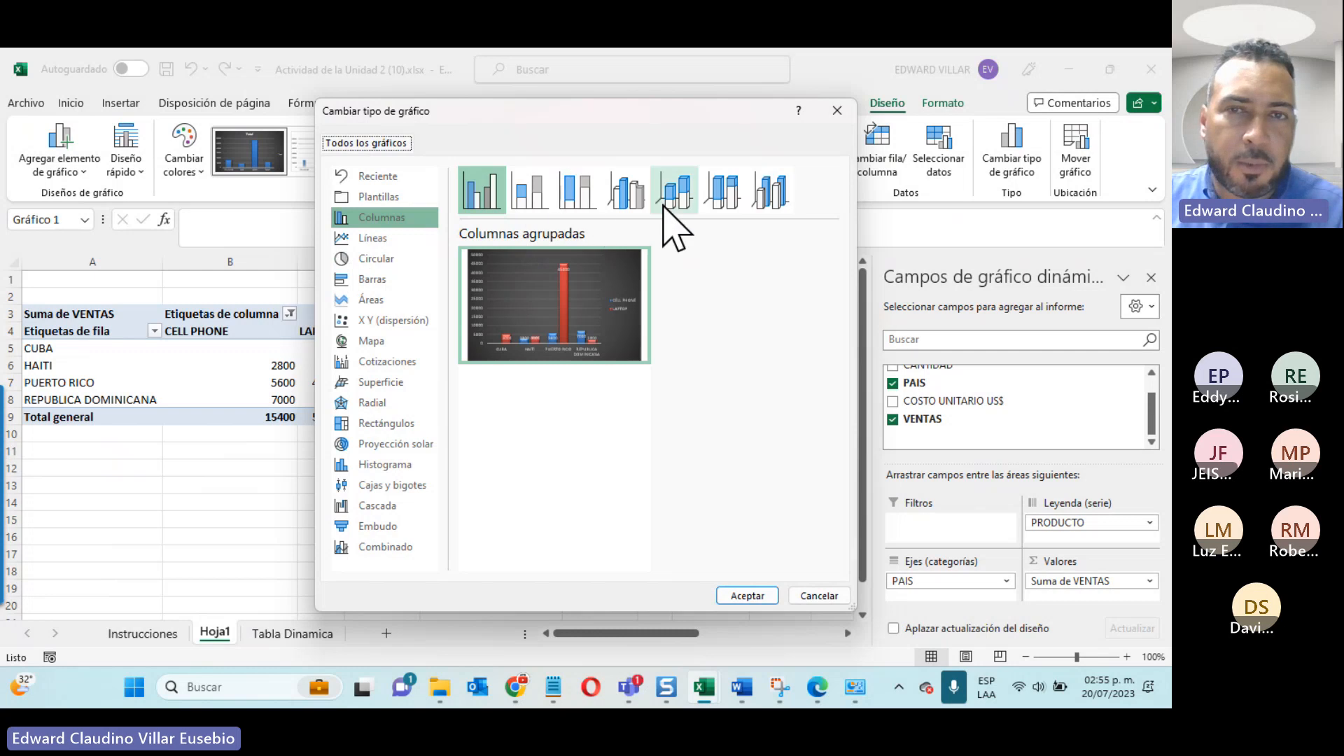
click(628, 200)
click(735, 600)
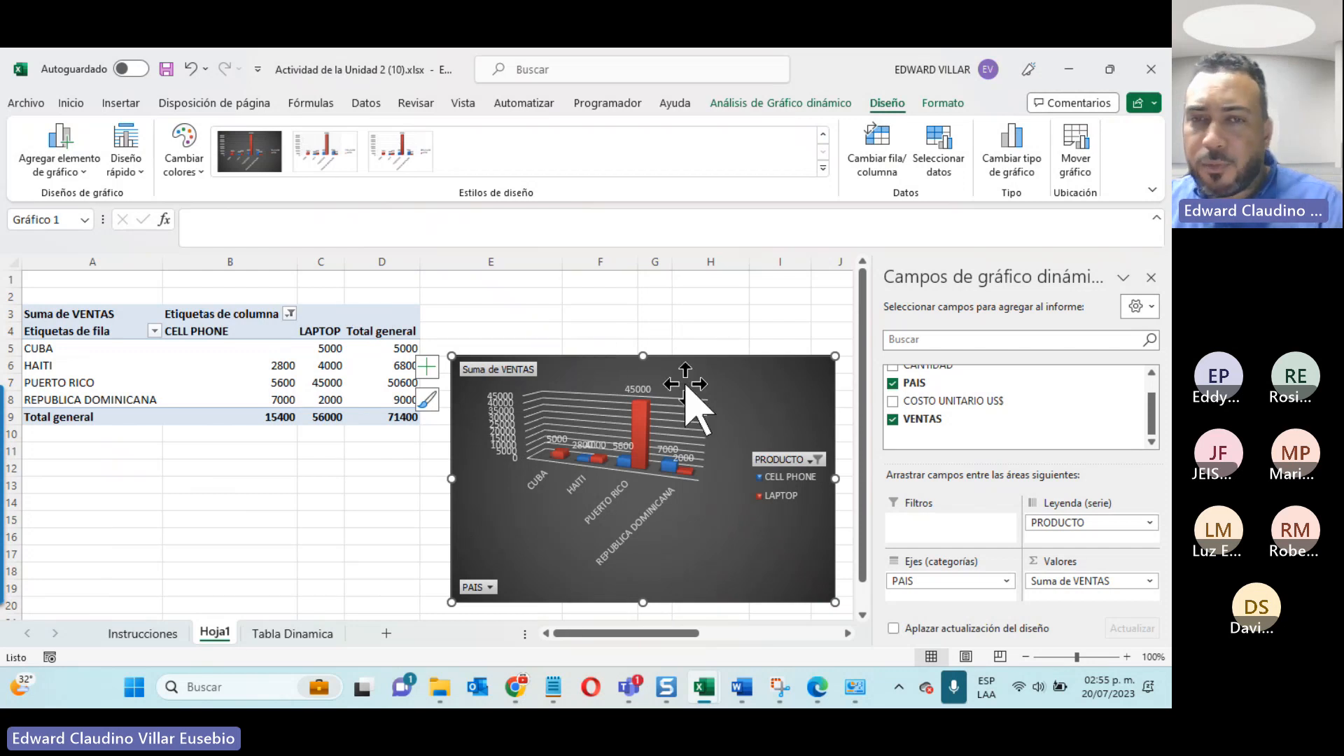
Step: Move the pivot chart to a new sheet named Gráfico1
click(1084, 167)
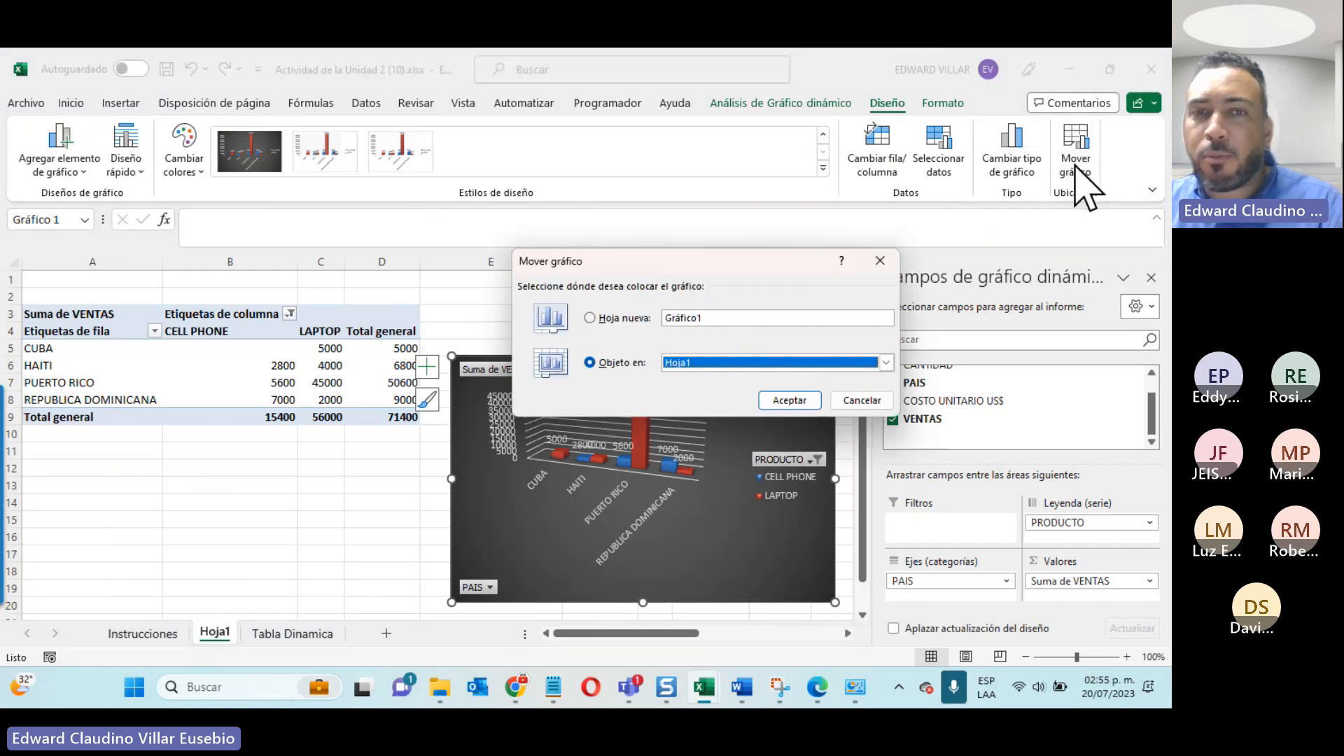
click(604, 319)
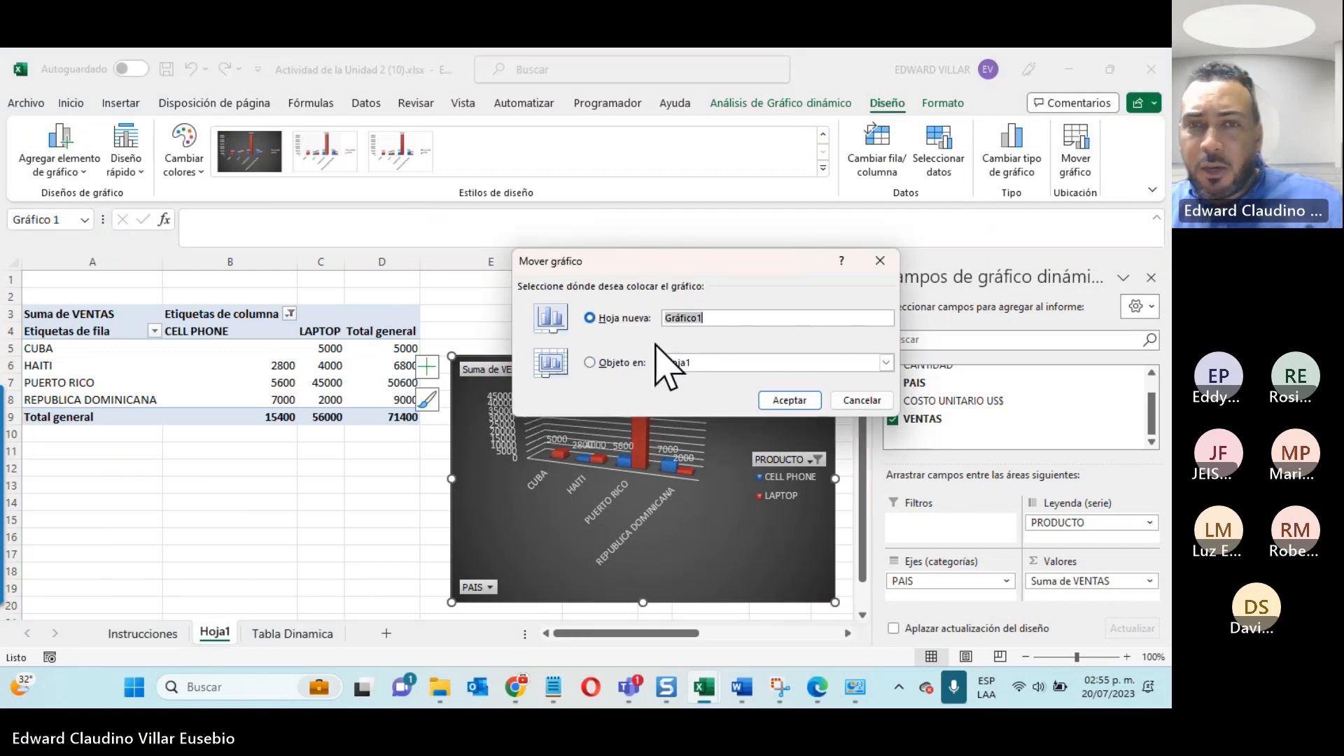
click(788, 401)
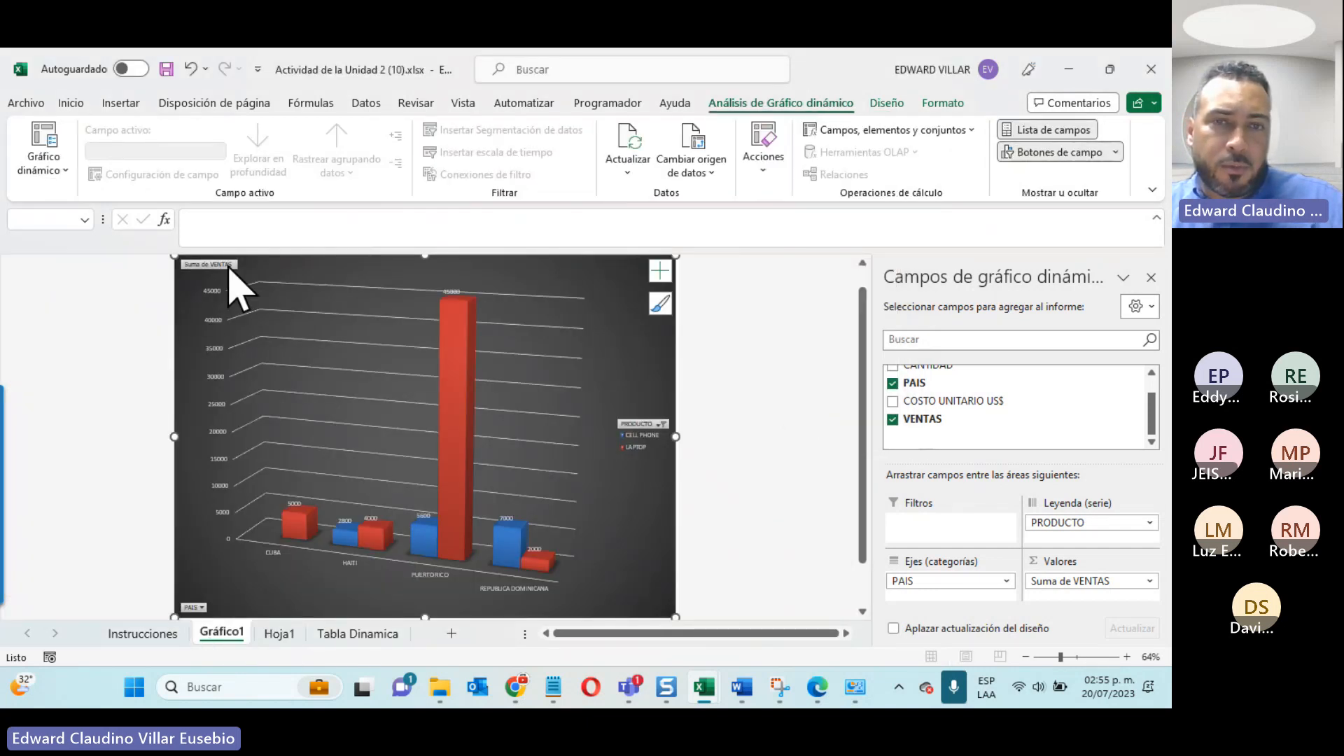
Step: Exclude LAPTOP from the chart's PRODUCTO filter, leaving only CELL PHONE selected
click(648, 424)
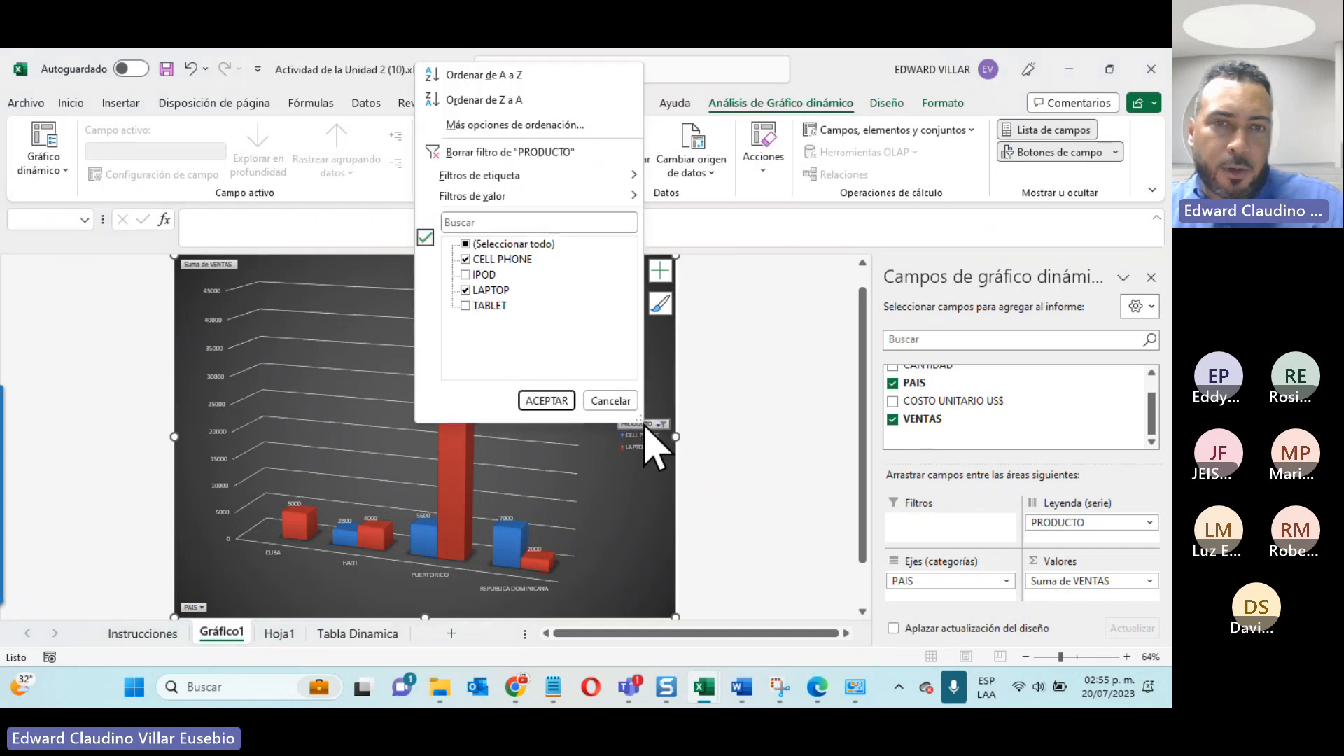
click(466, 290)
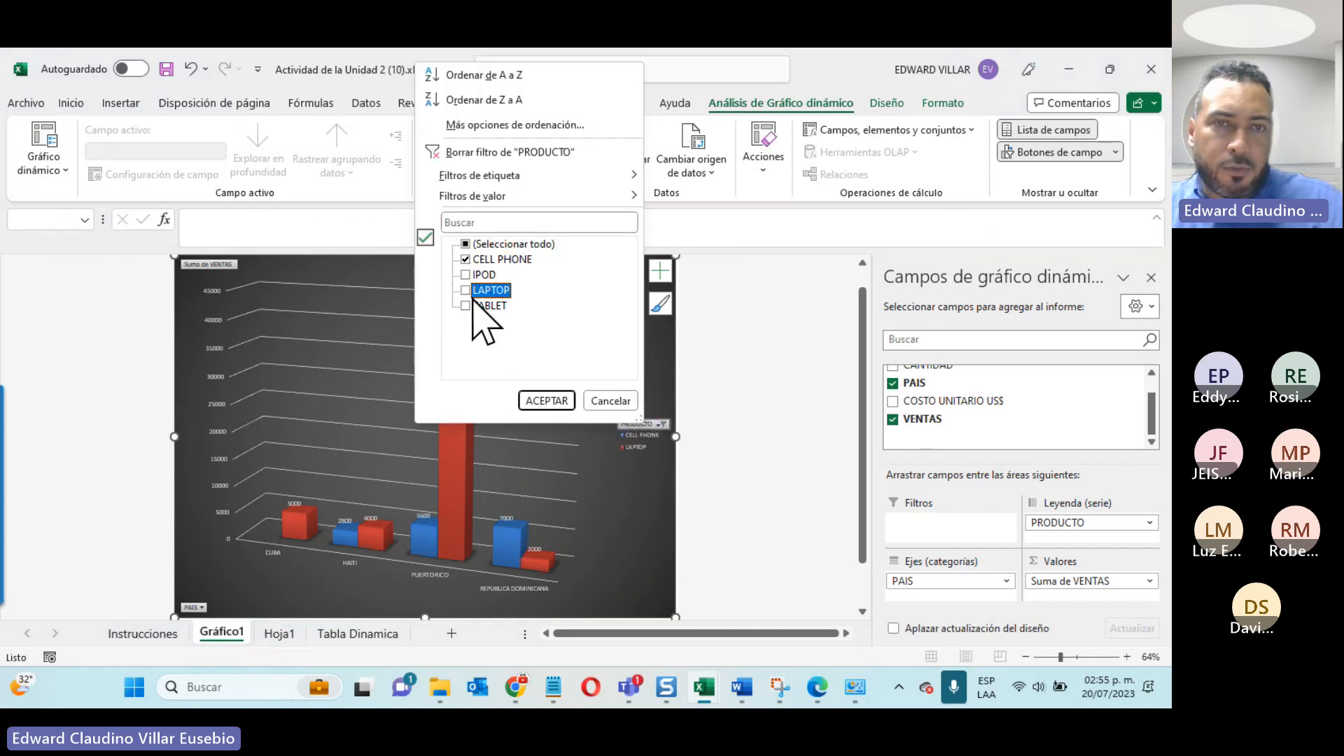
click(553, 404)
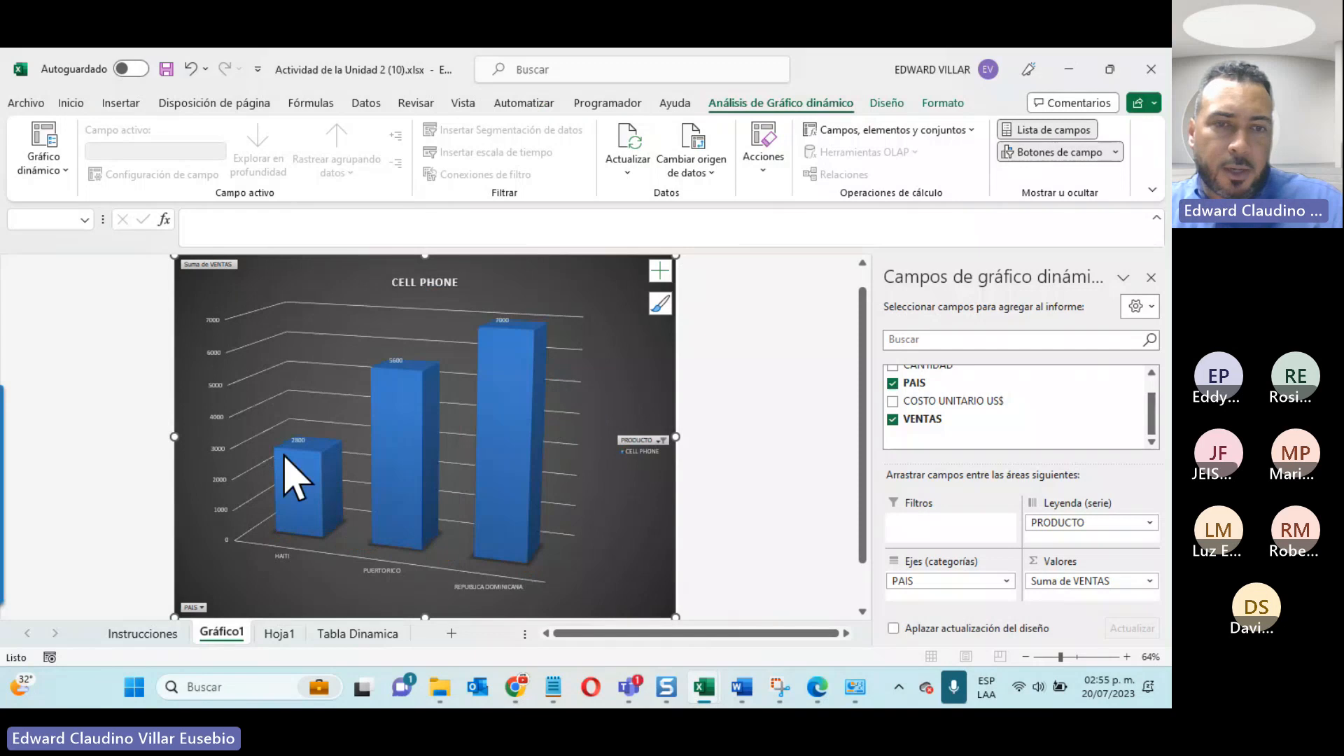
Step: Add TABLET to the pivot table's PRODUCTO filter on Hoja1 and return to the Gráfico1 sheet
click(280, 633)
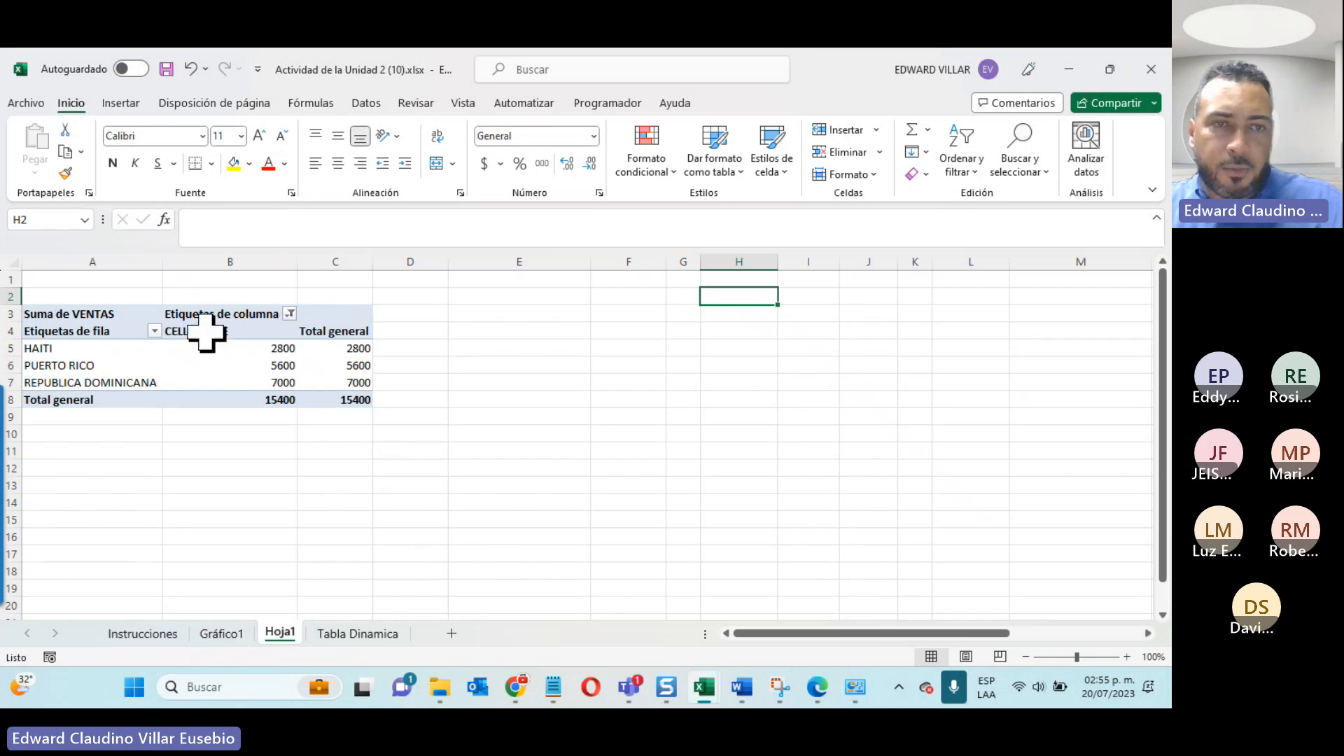
click(289, 313)
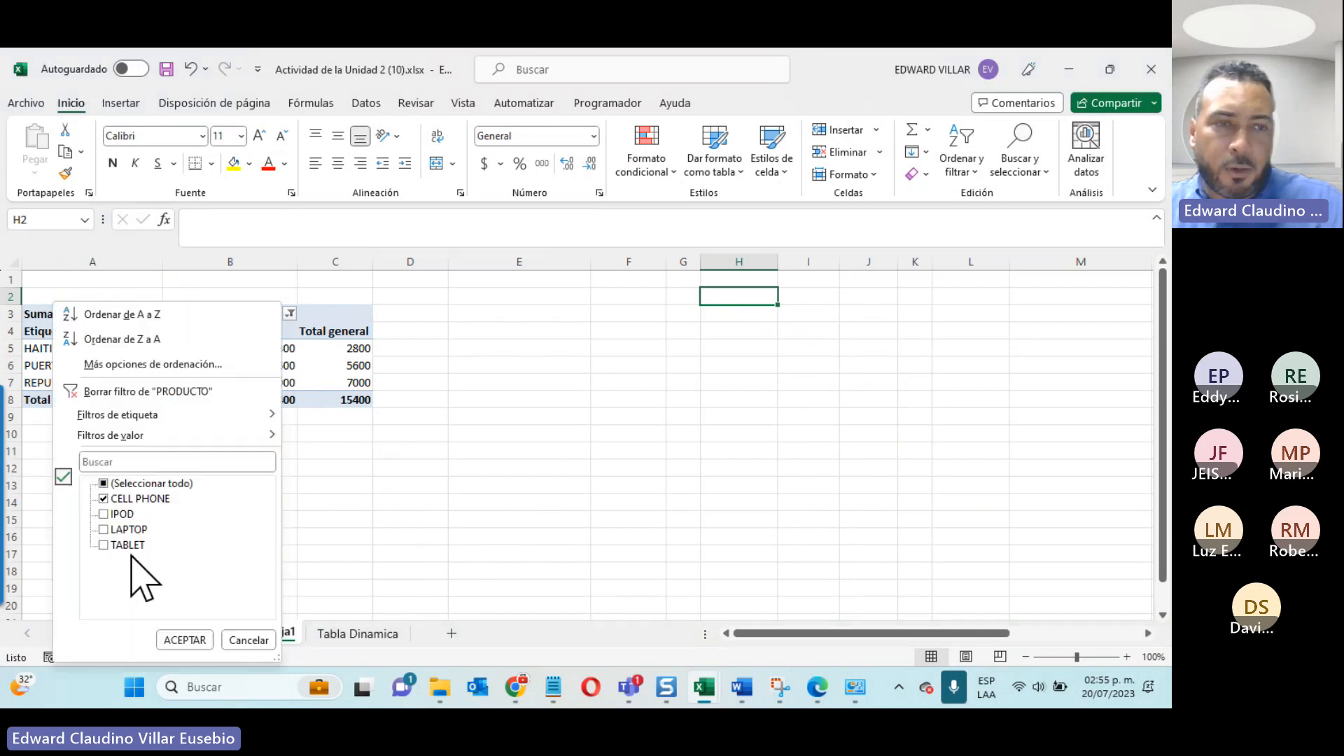
click(178, 638)
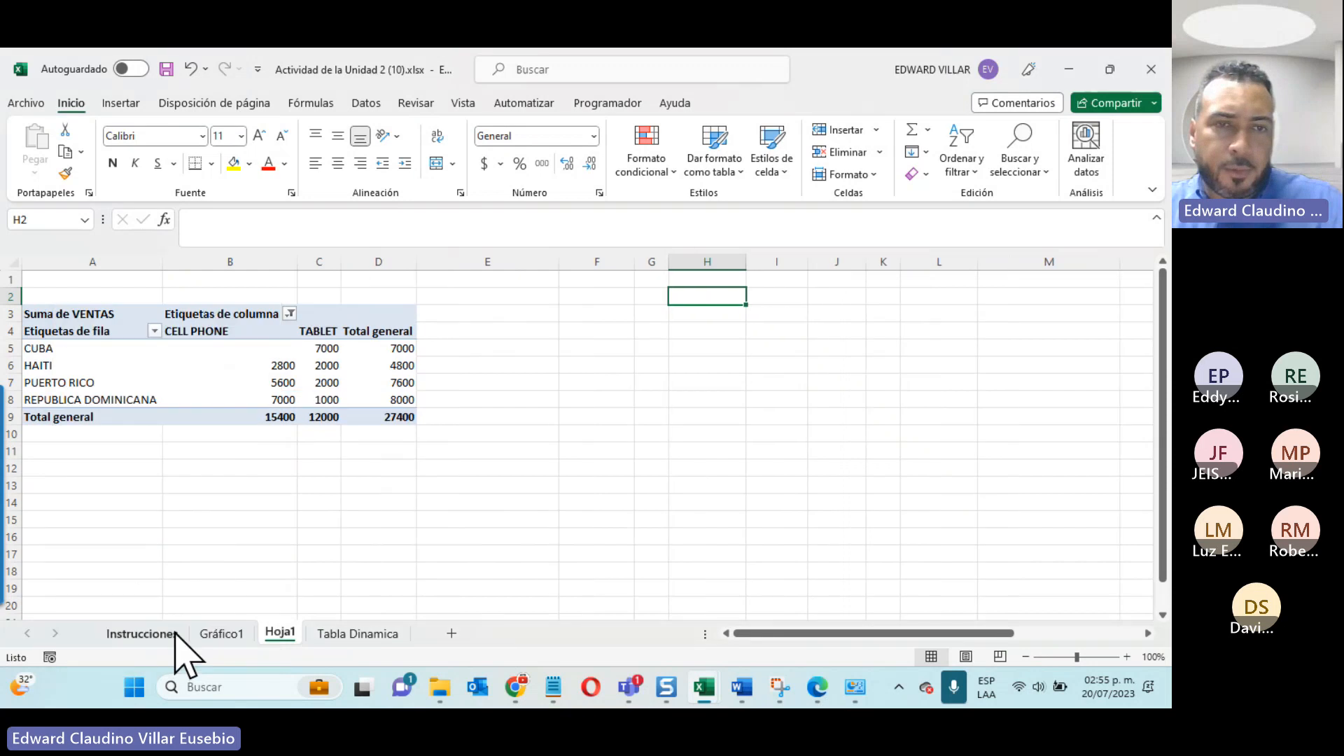
click(218, 635)
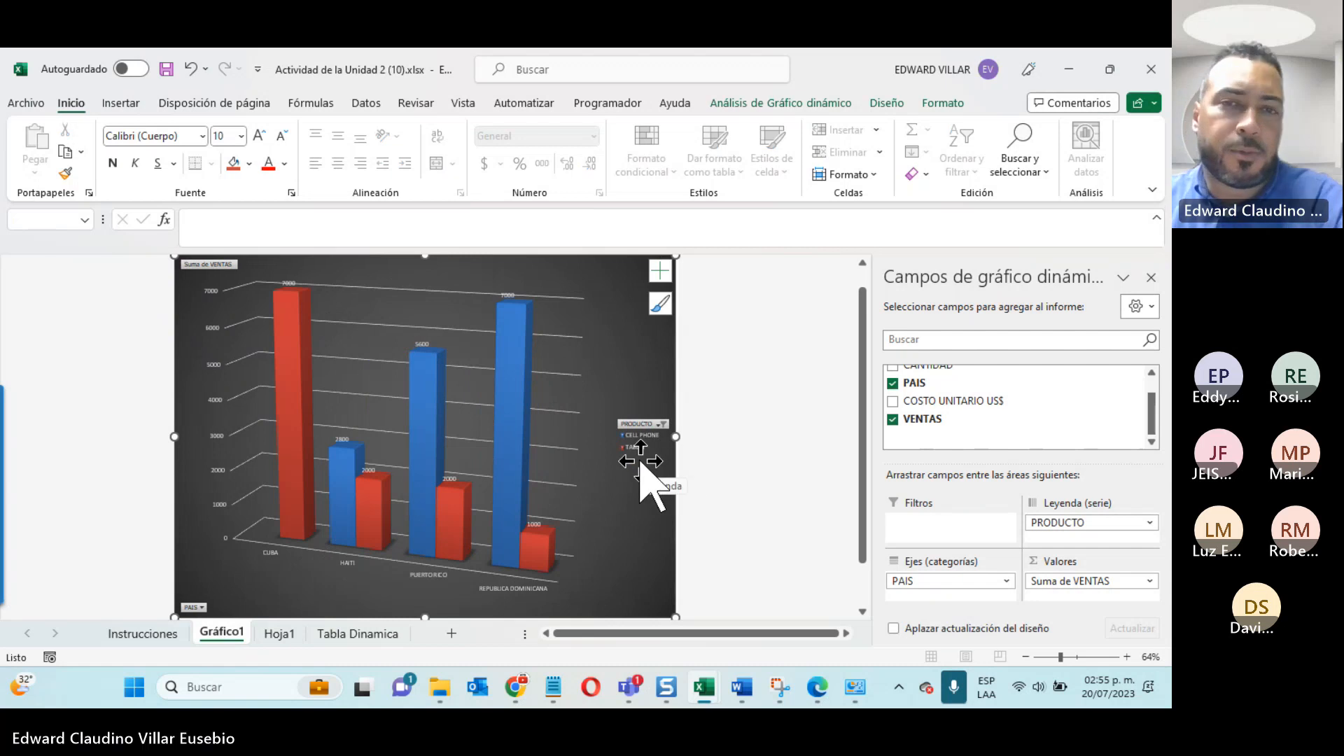
Step: Add axis titles, a chart title and a data table to the chart on Gráfico1, keeping its axes displayed
click(596, 398)
click(888, 103)
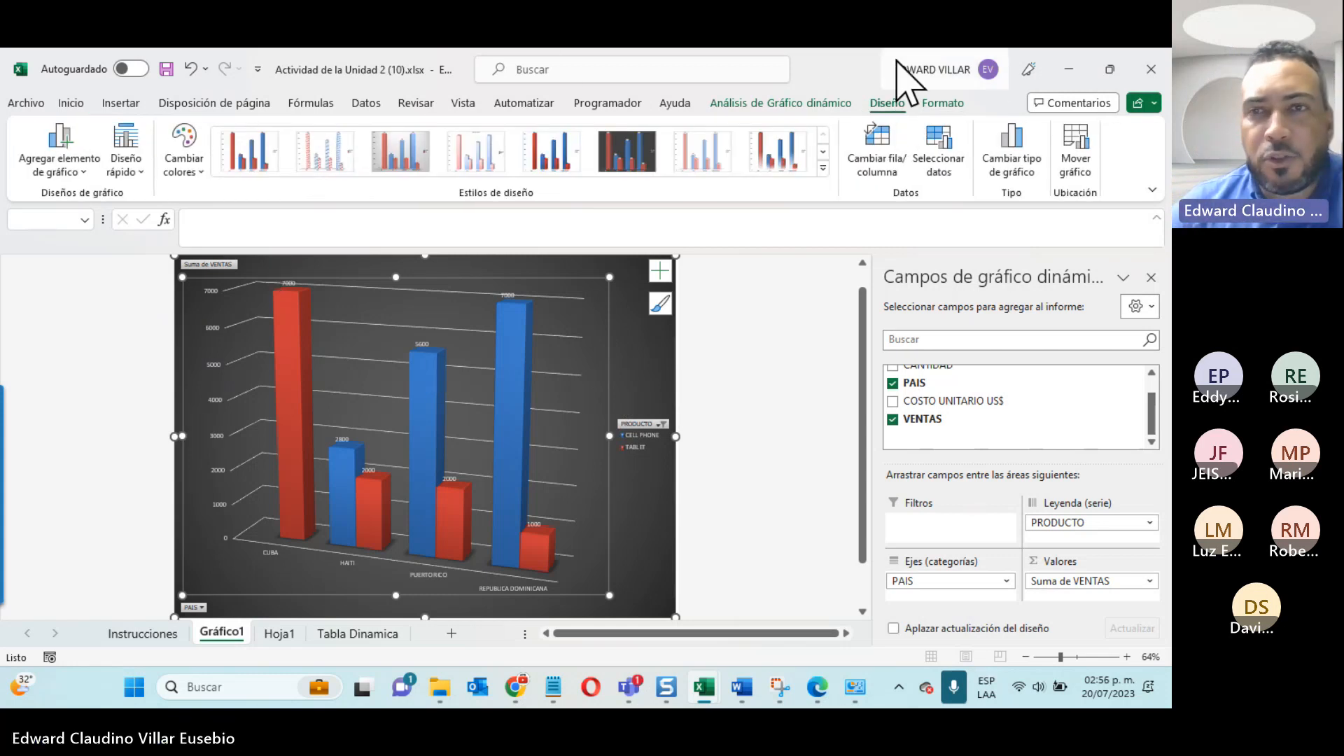
click(660, 272)
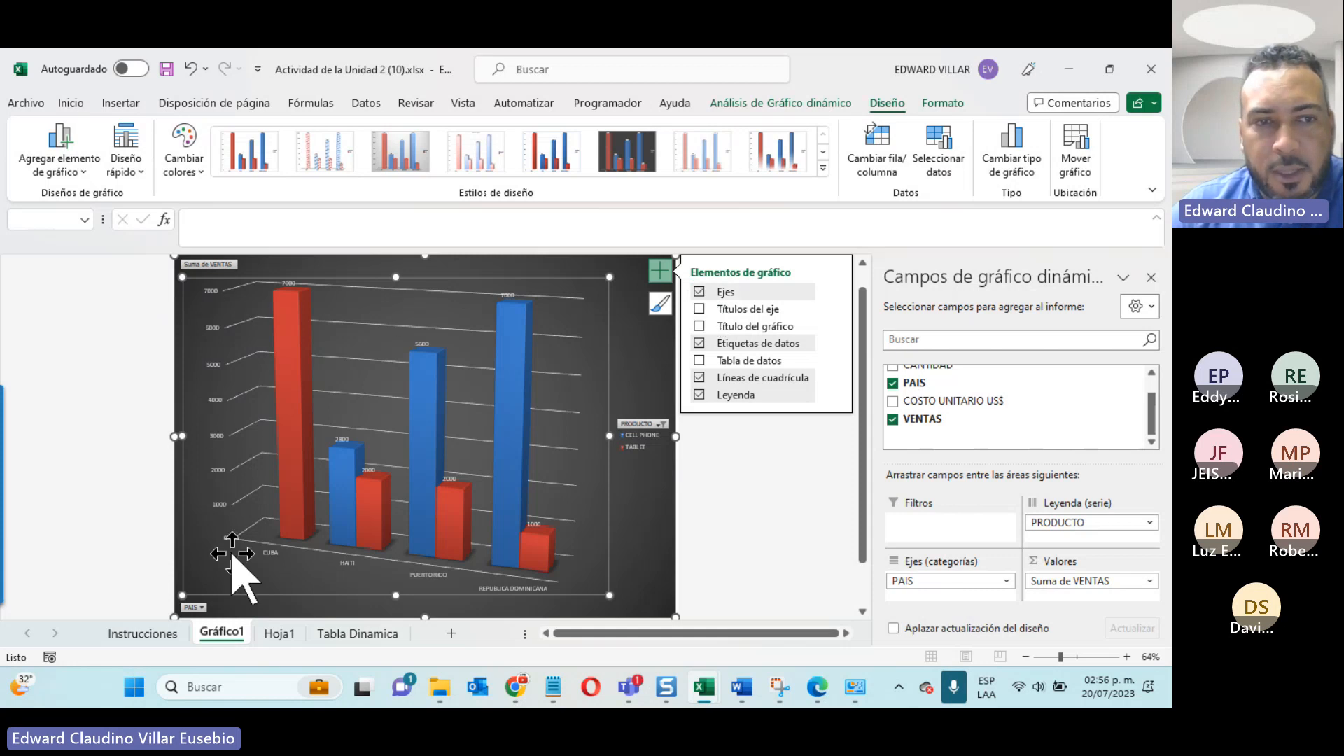
click(701, 292)
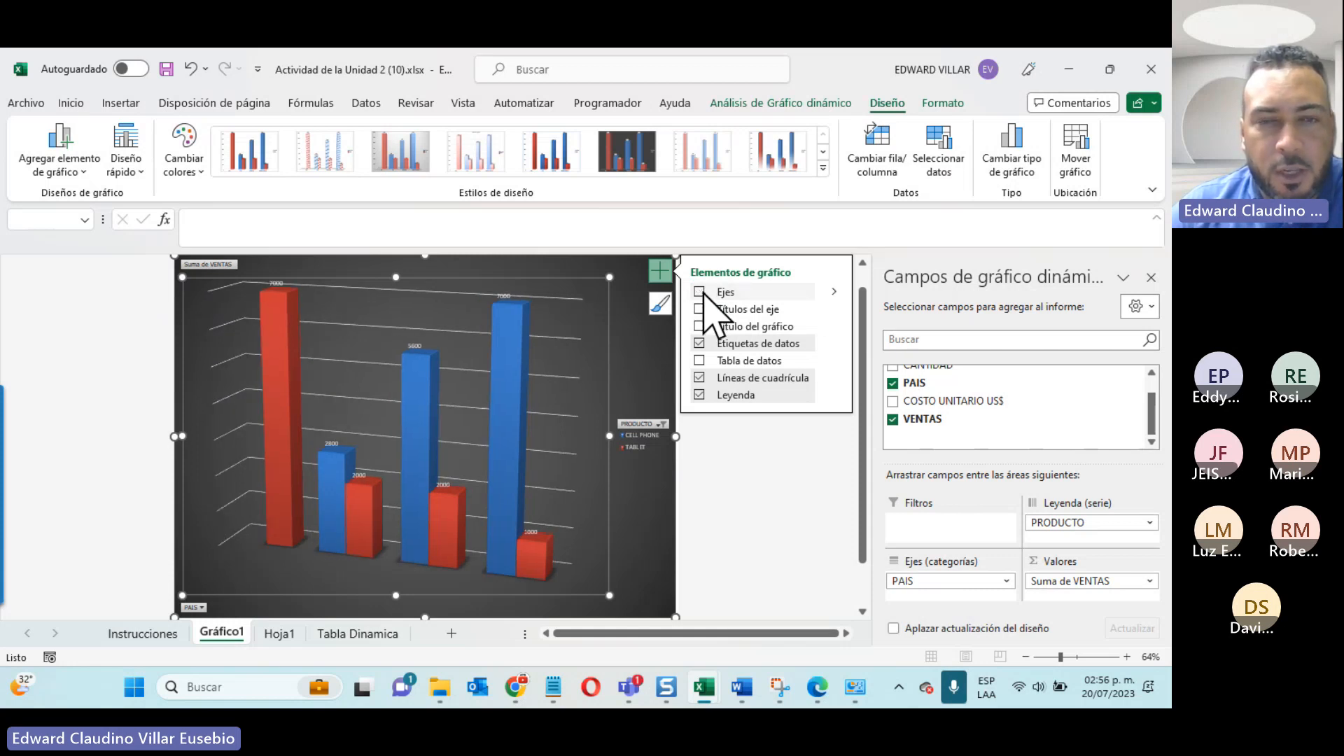
click(698, 310)
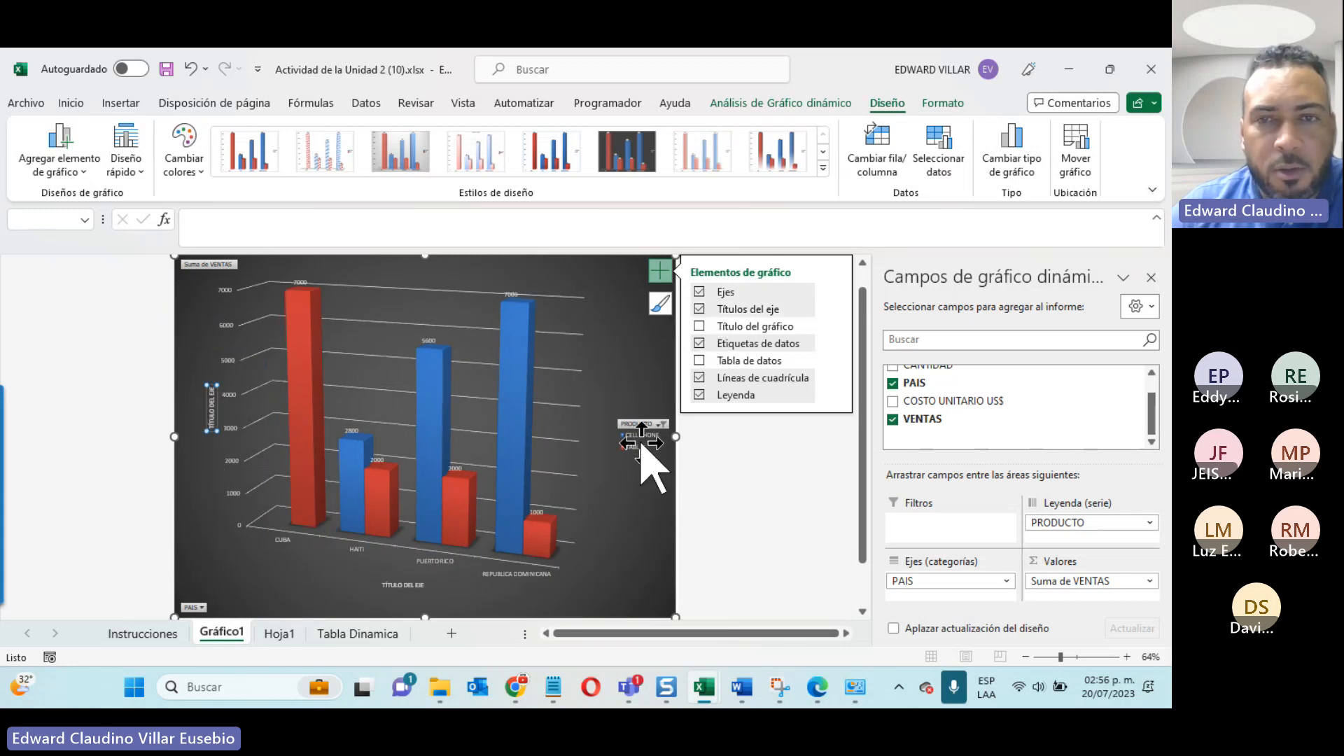
click(699, 327)
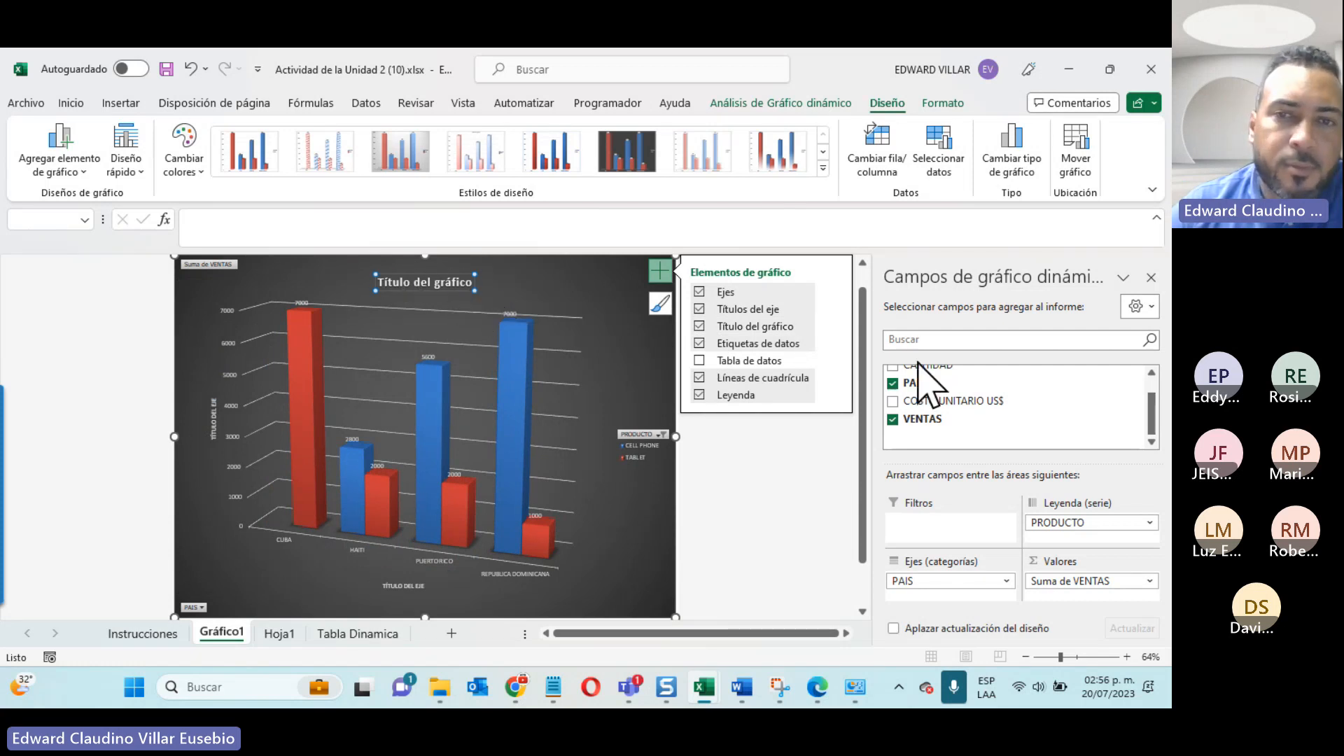
click(699, 360)
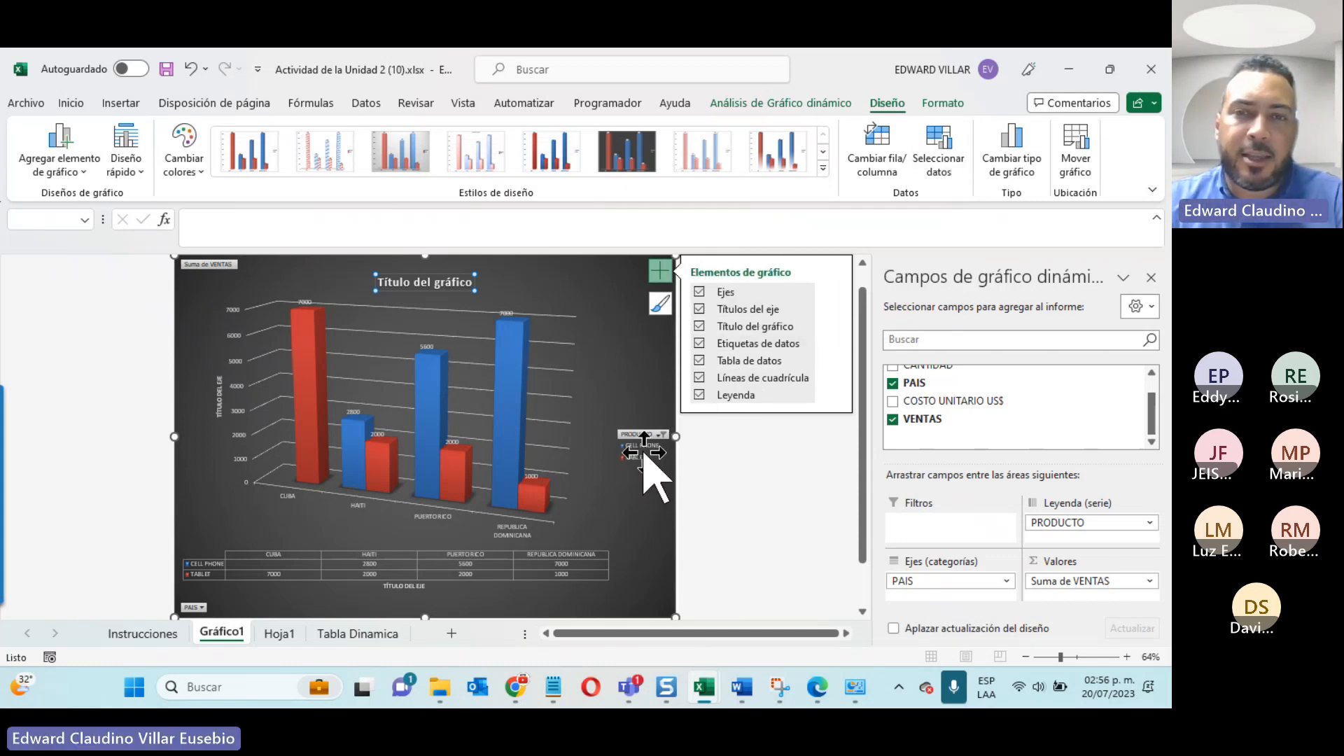
Step: Try hiding the chart's legend and gridlines, and restore both elements
click(698, 394)
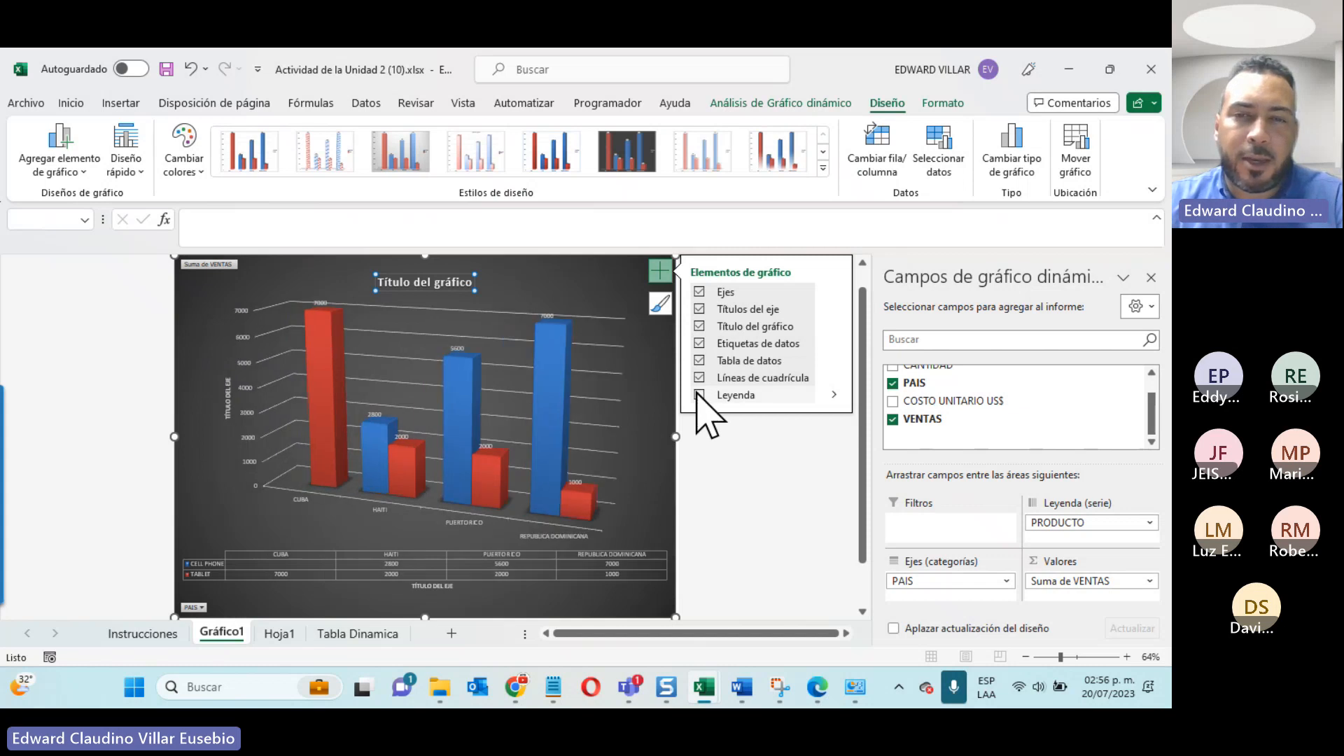
click(698, 394)
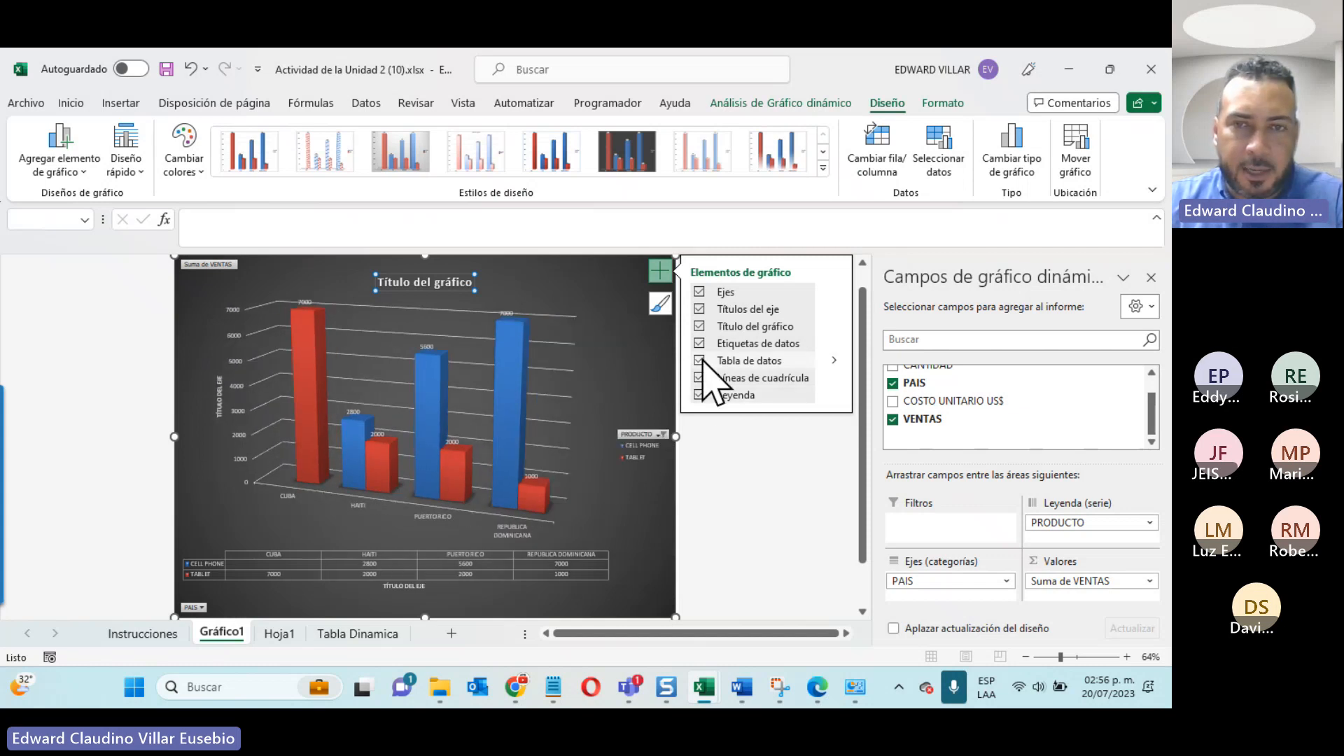
click(697, 378)
click(697, 377)
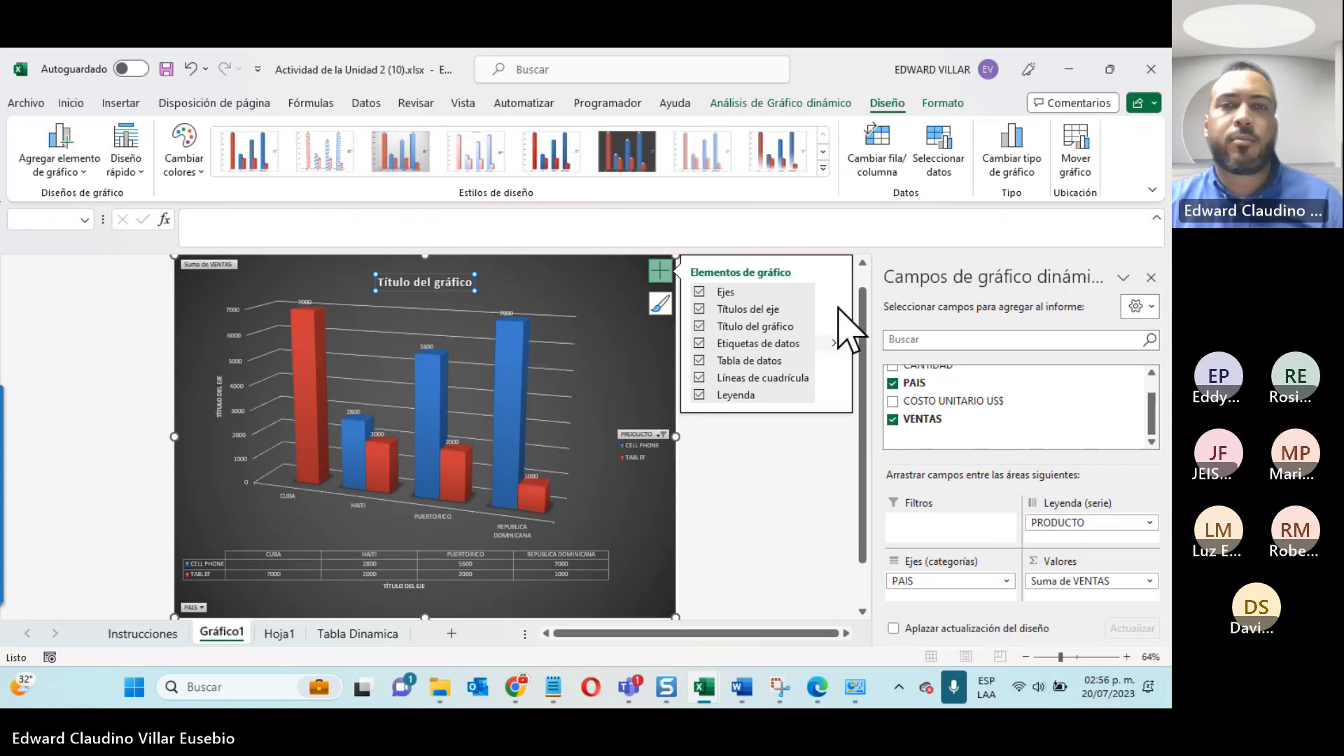
Step: Leave the finished chart and review the exercise tasks on the Instrucciones sheet
click(849, 539)
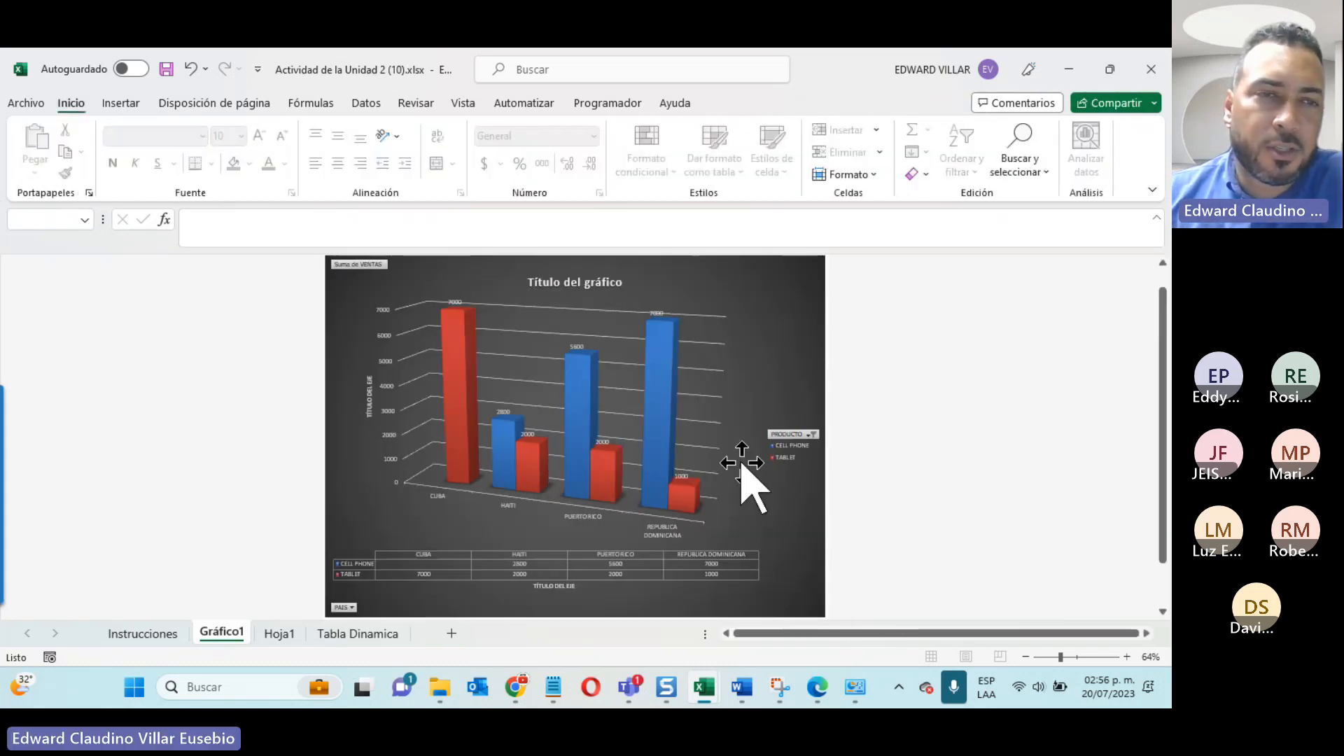
click(274, 634)
click(144, 634)
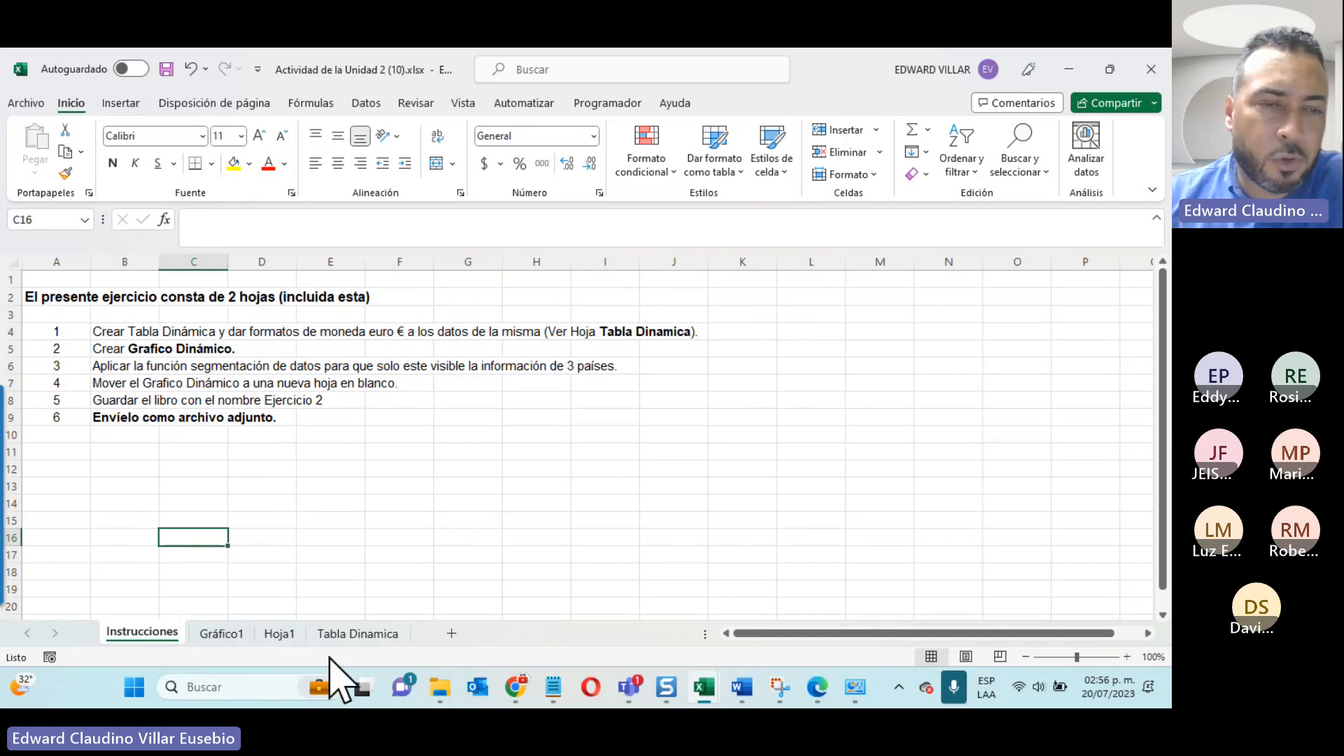
Step: Review the chart on Gráfico1 and the pivot table on Hoja1 with its design and analysis options
click(214, 637)
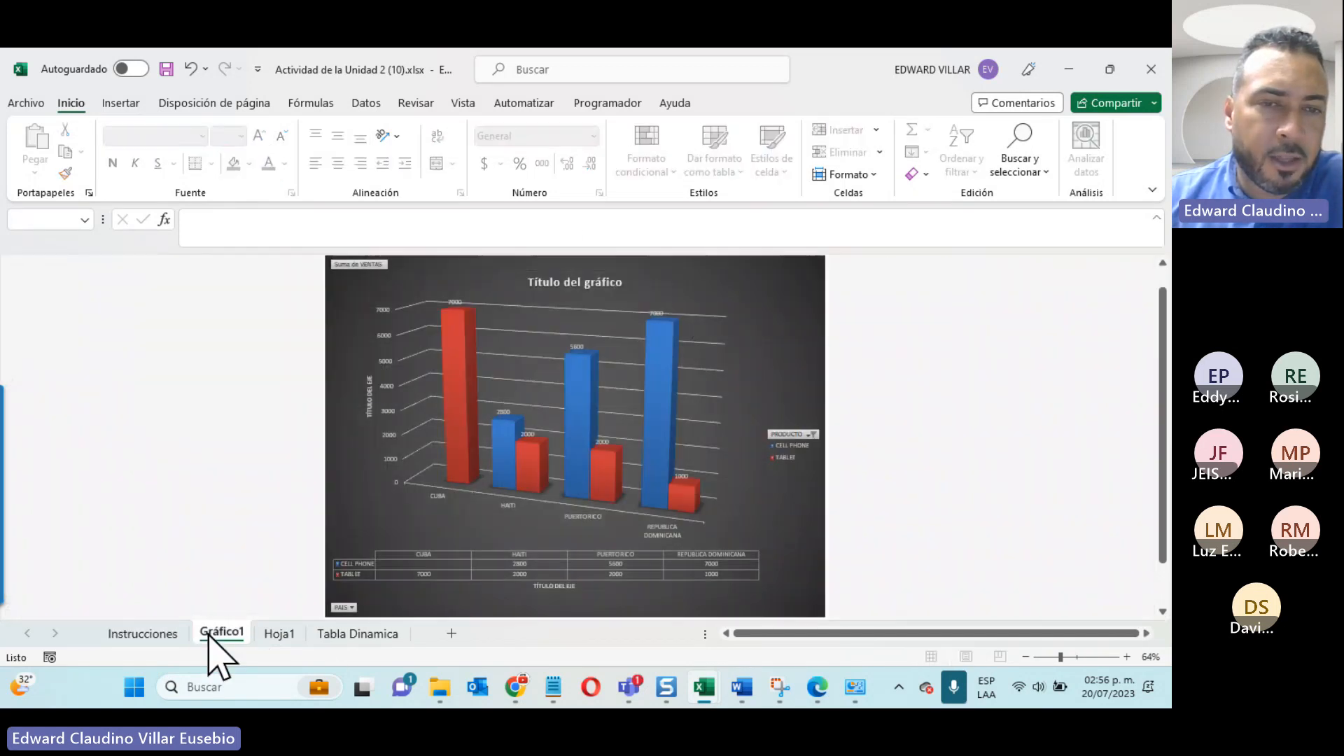
click(280, 635)
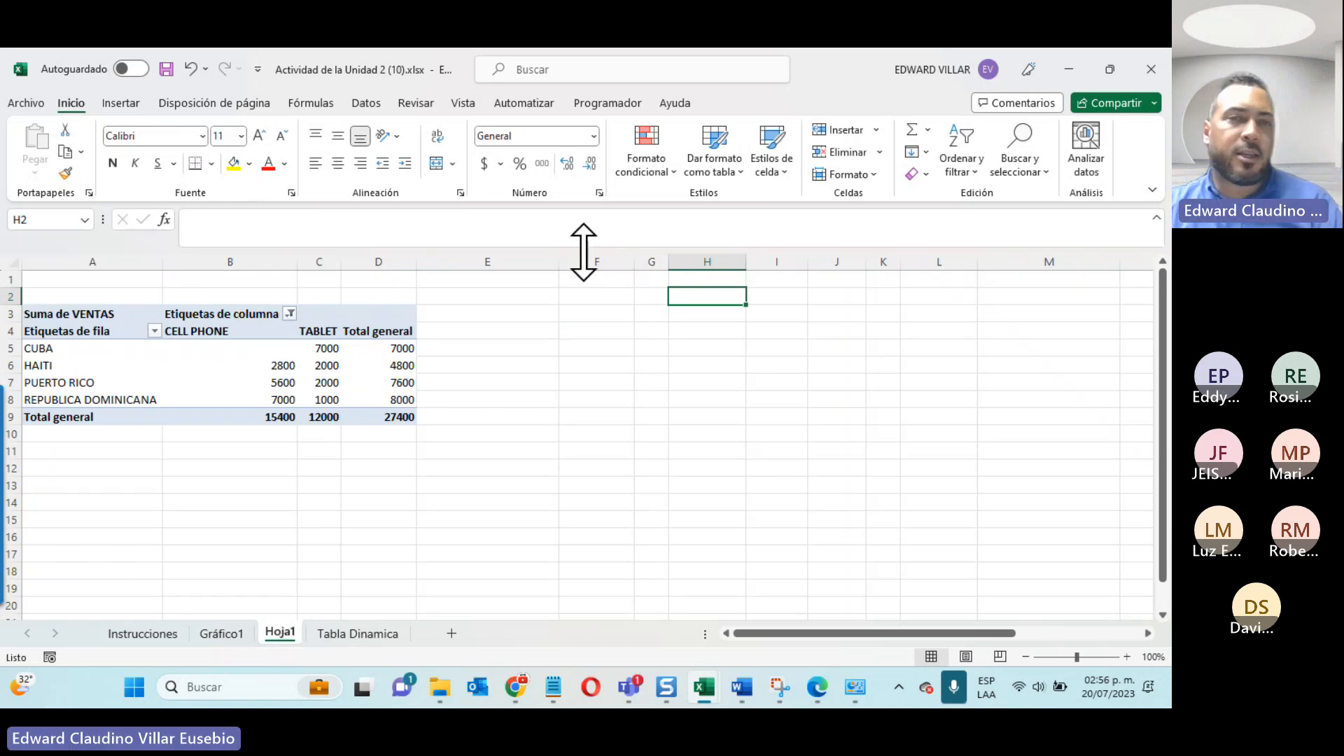
click(198, 364)
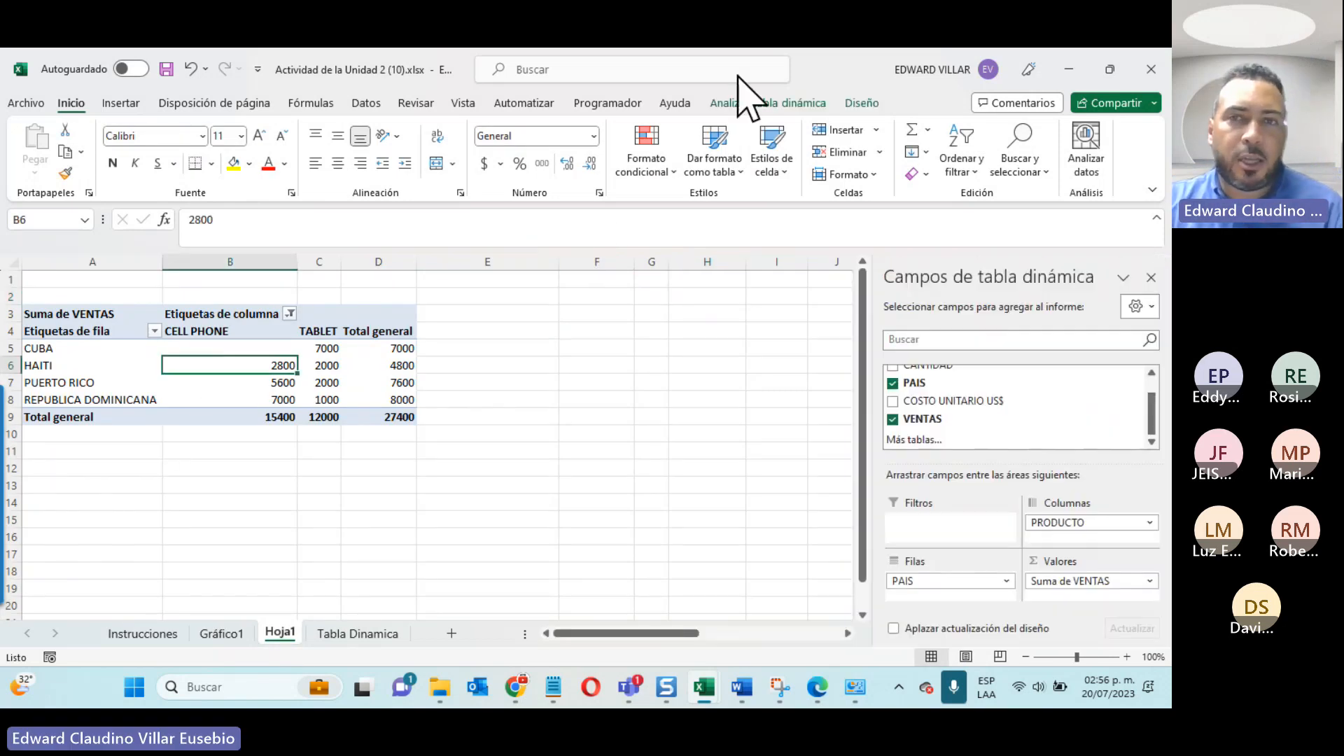
click(862, 103)
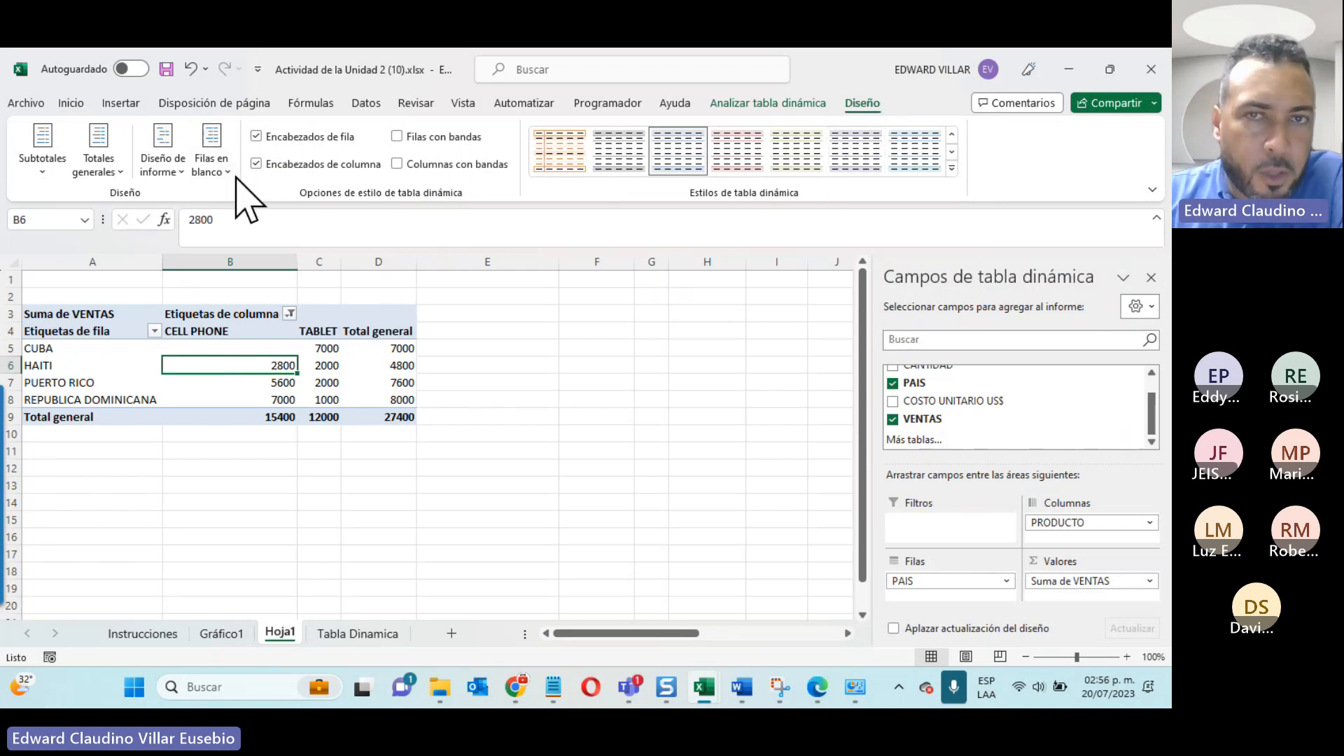
click(755, 107)
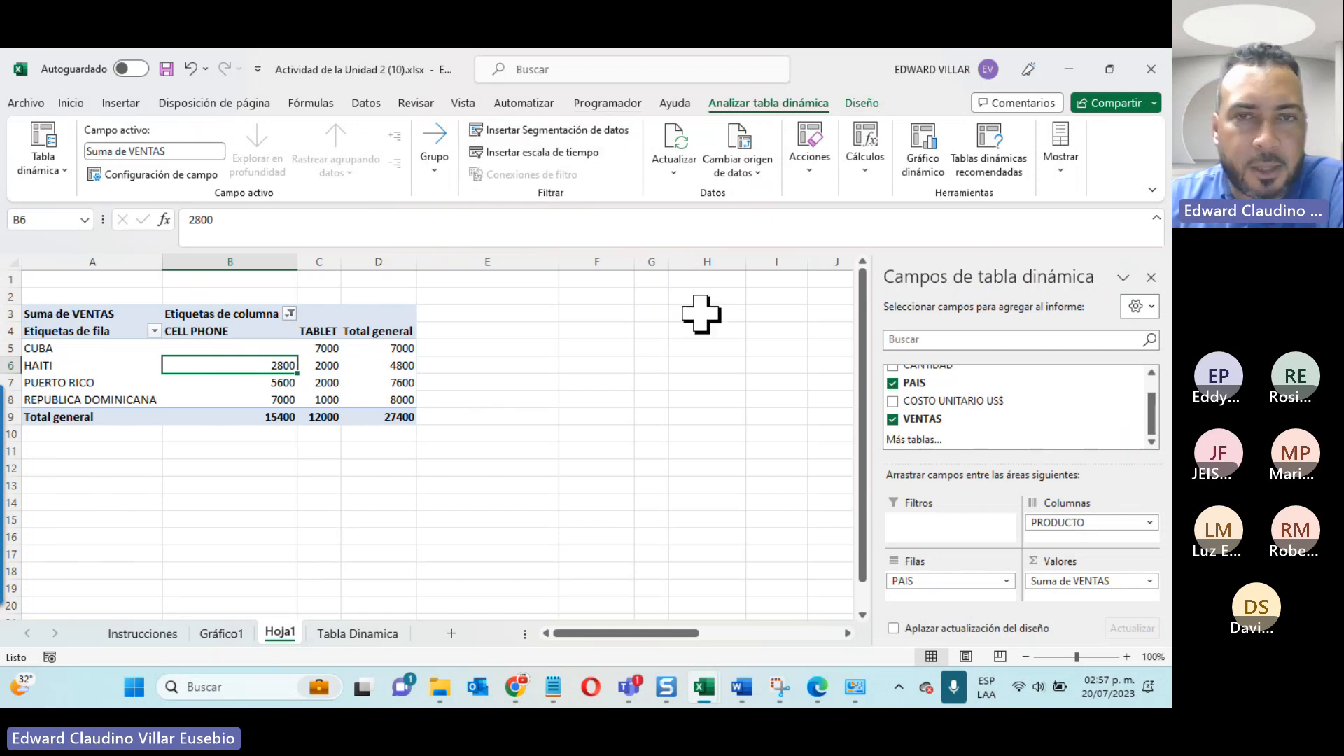
scroll(711, 390, down, 4)
scroll(712, 392, up, 4)
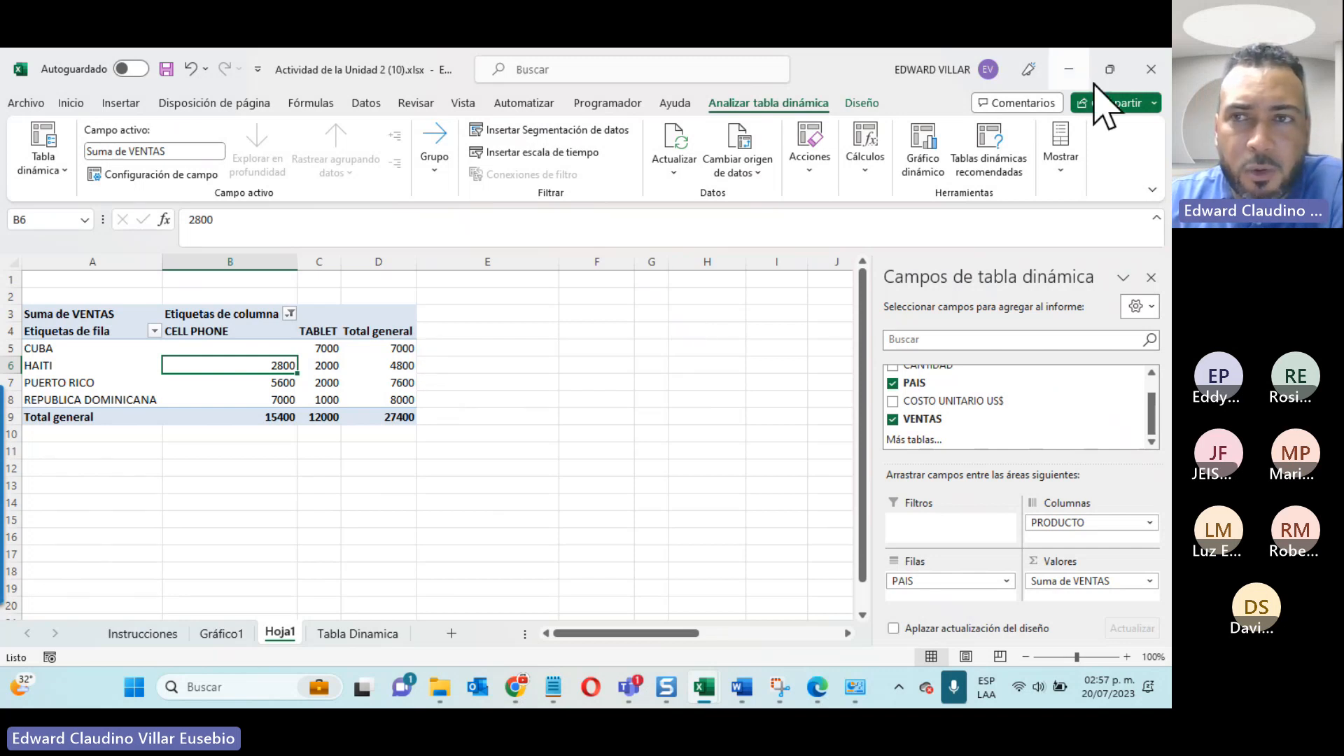
Step: Minimize both Excel workbooks and show the Unidad 1 section of the course page in Chrome
click(1069, 70)
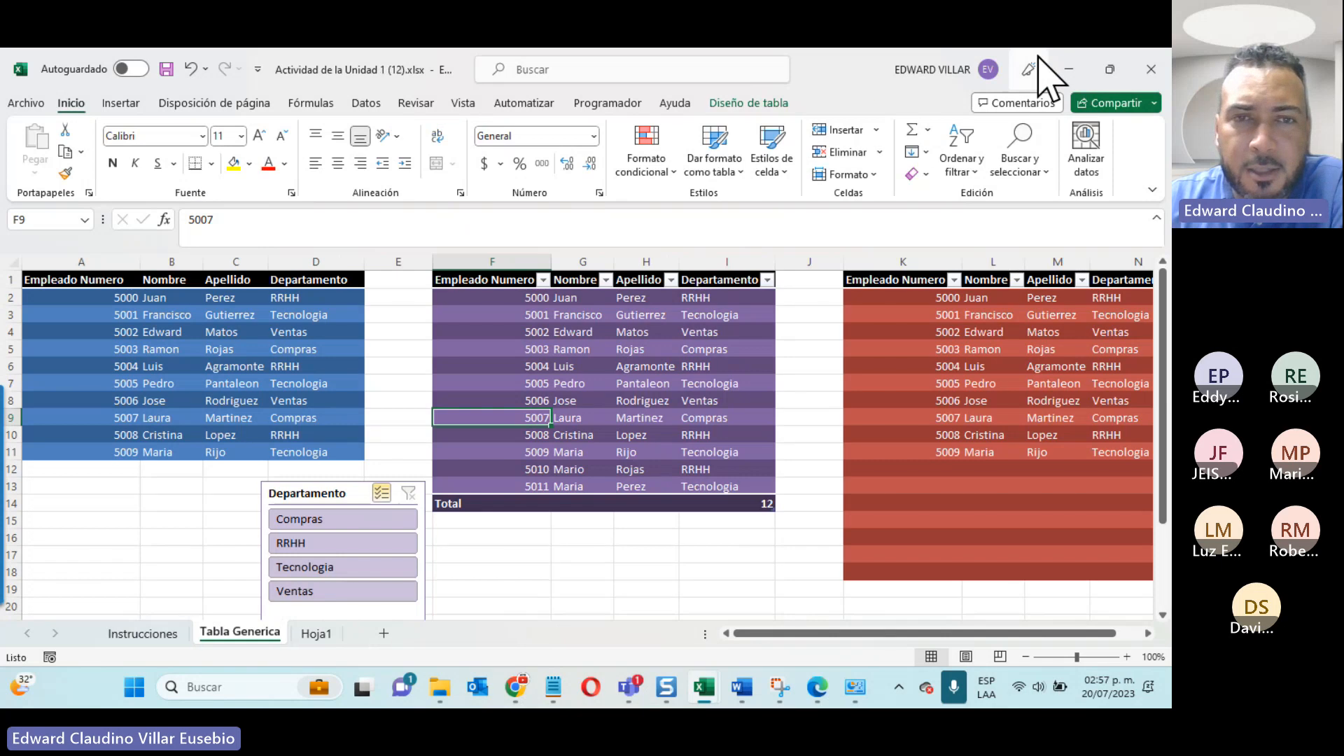
click(1069, 70)
scroll(322, 511, up, 10)
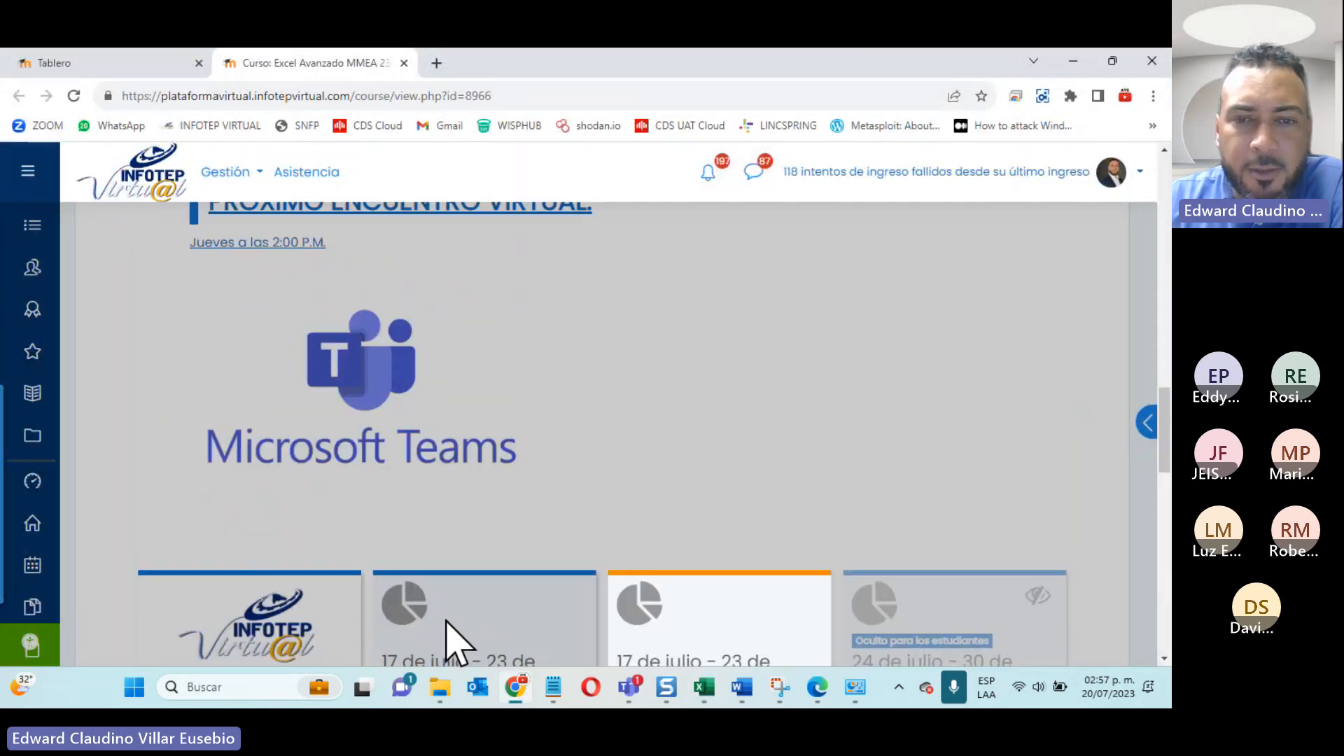
click(450, 639)
Step: Check the participants in the Teams meeting window and return to the course page in Chrome
mouse_move(627, 689)
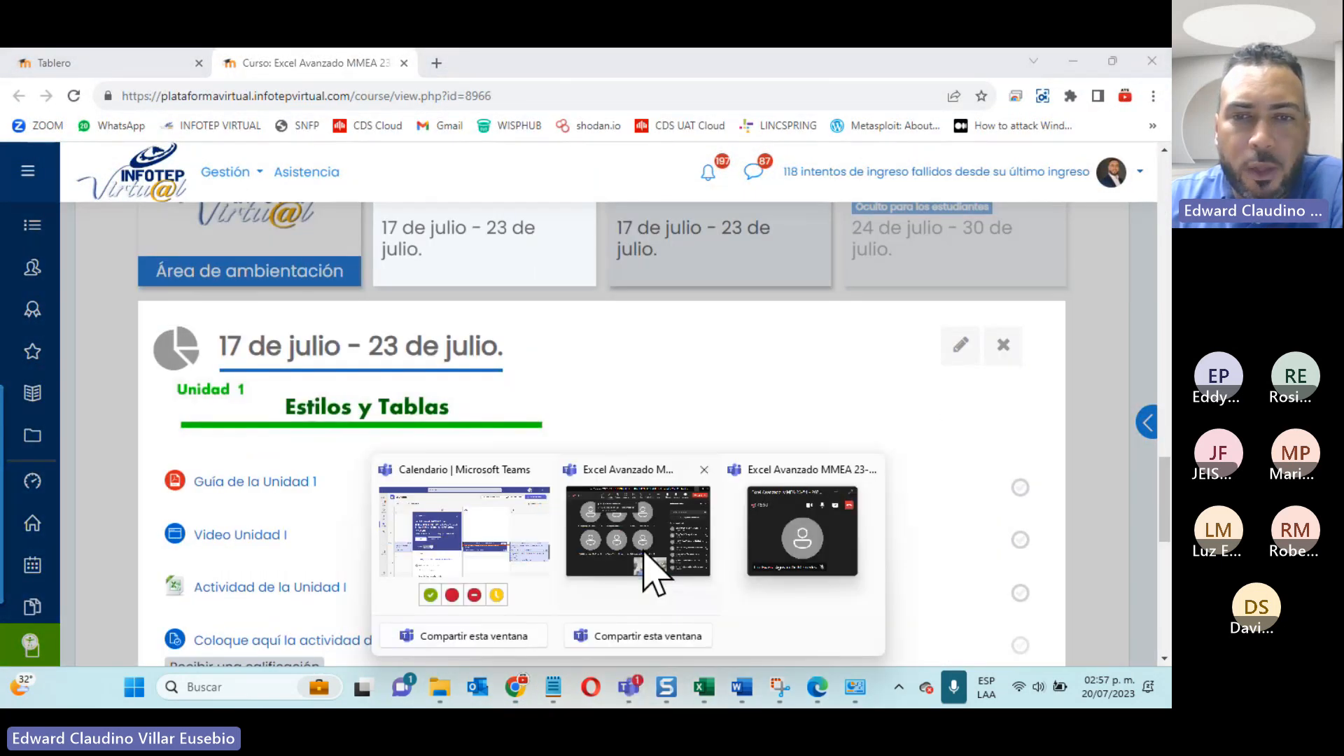
click(653, 568)
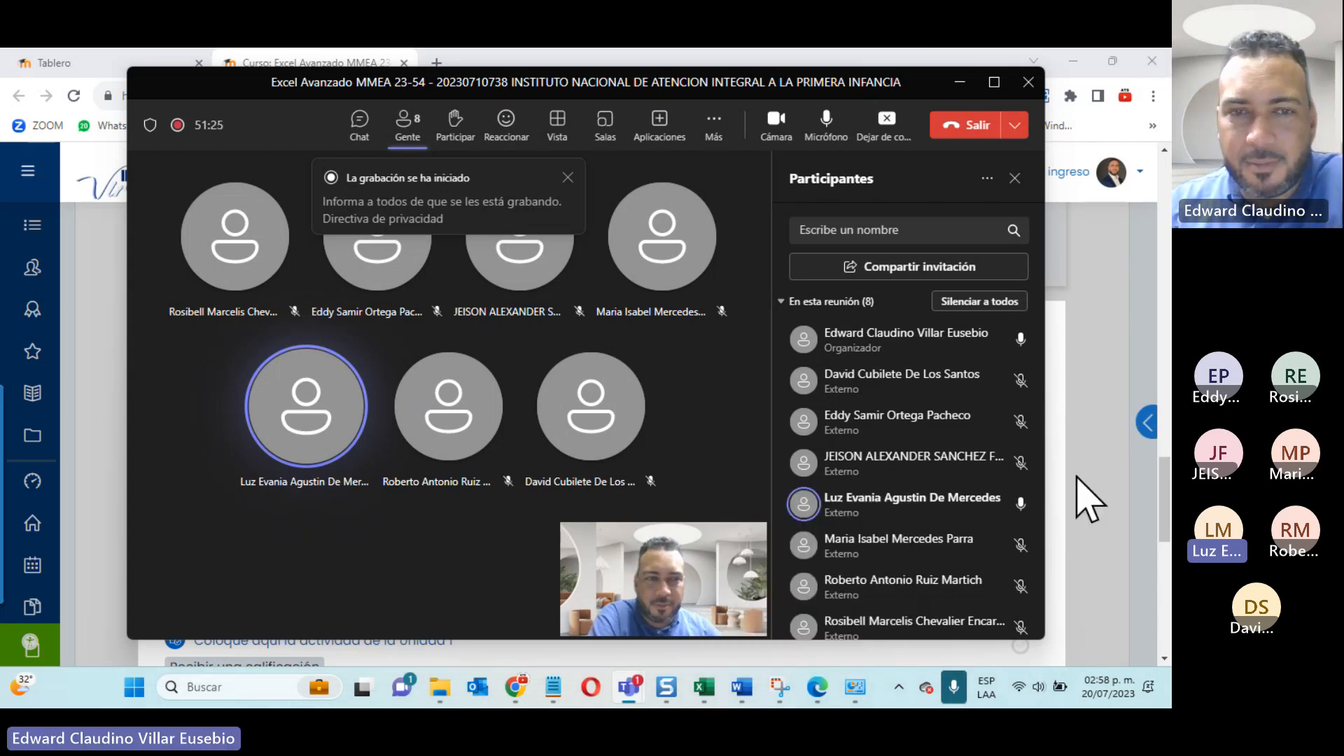
click(1088, 499)
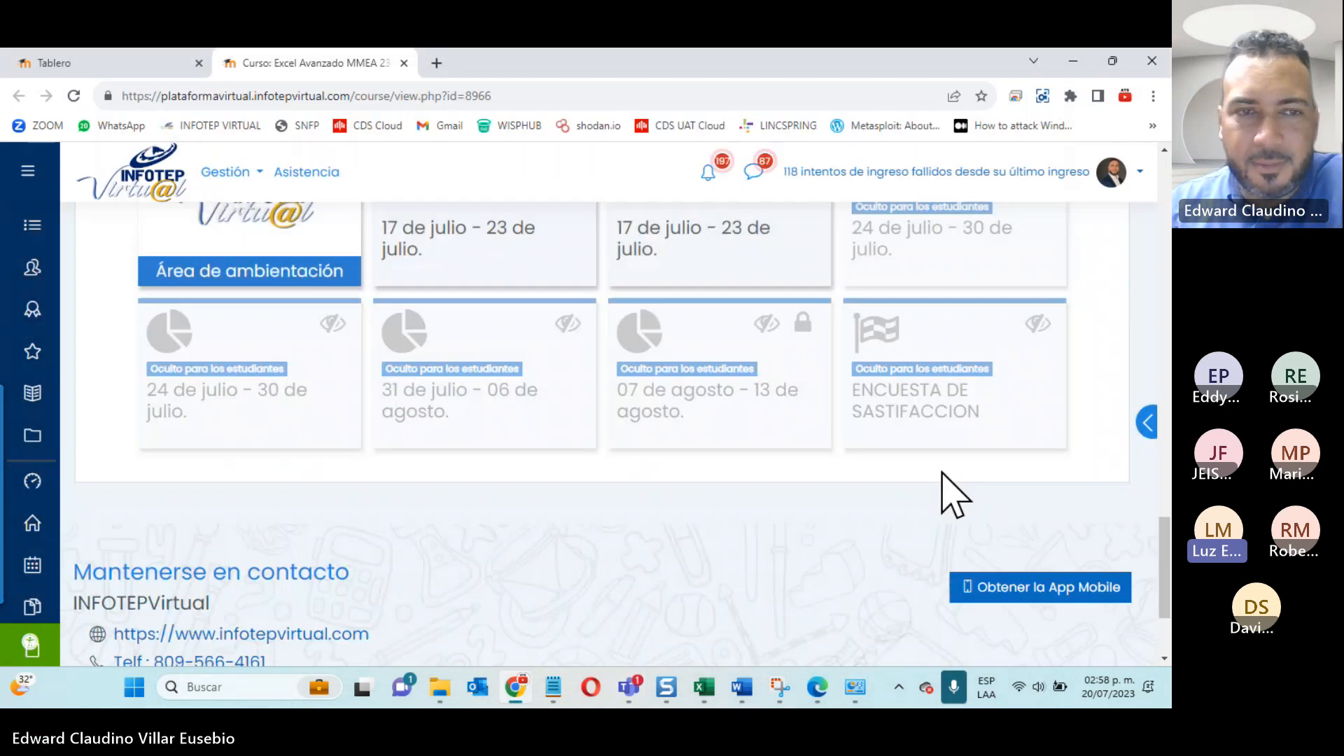
Step: Browse the Área de ambientación section and review the resources and activities in the Unidad 2 section of the course
click(317, 261)
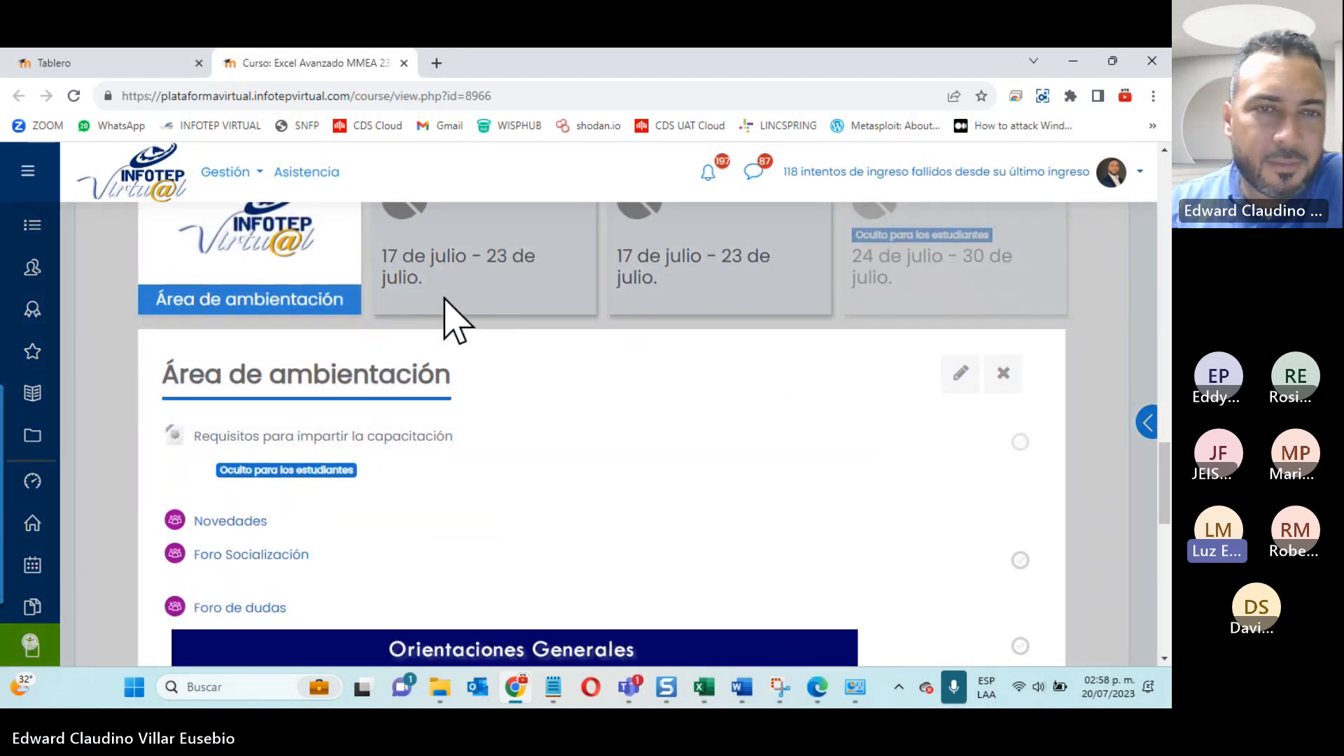
click(448, 301)
click(728, 253)
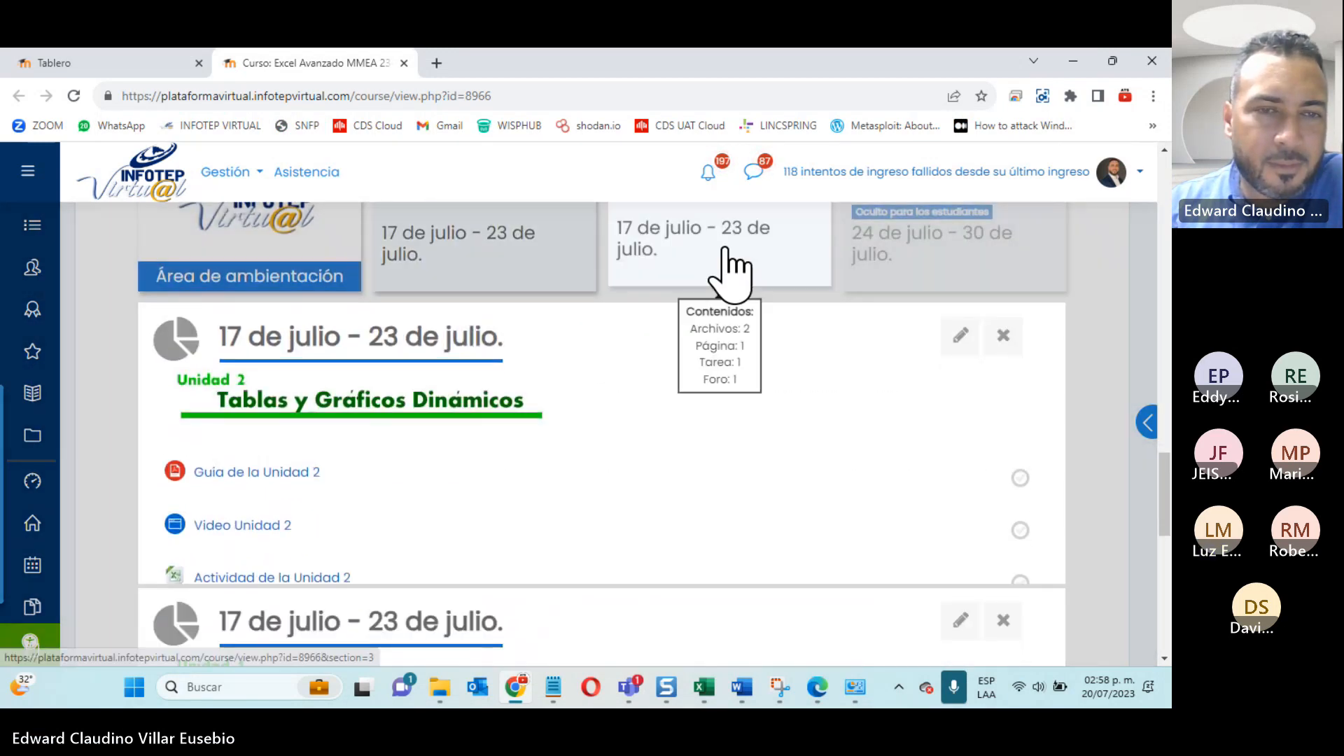
click(813, 695)
click(812, 695)
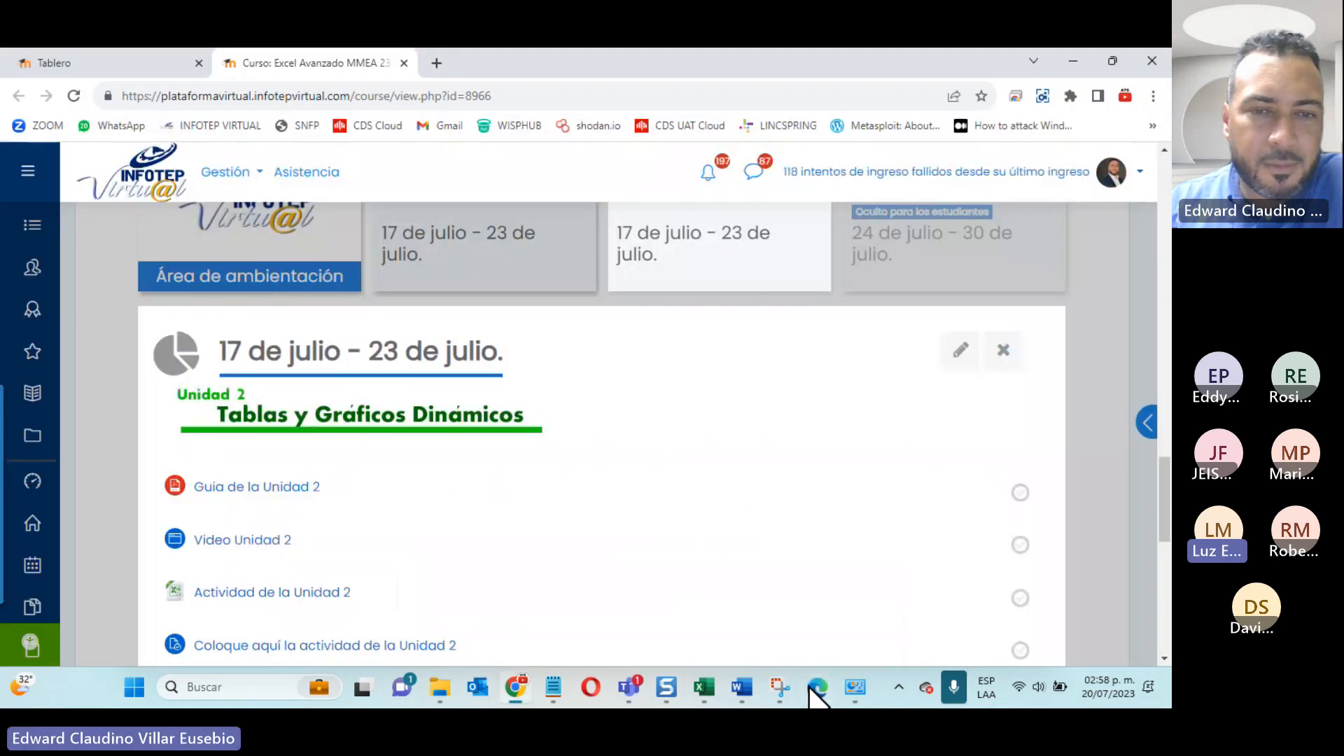
click(516, 687)
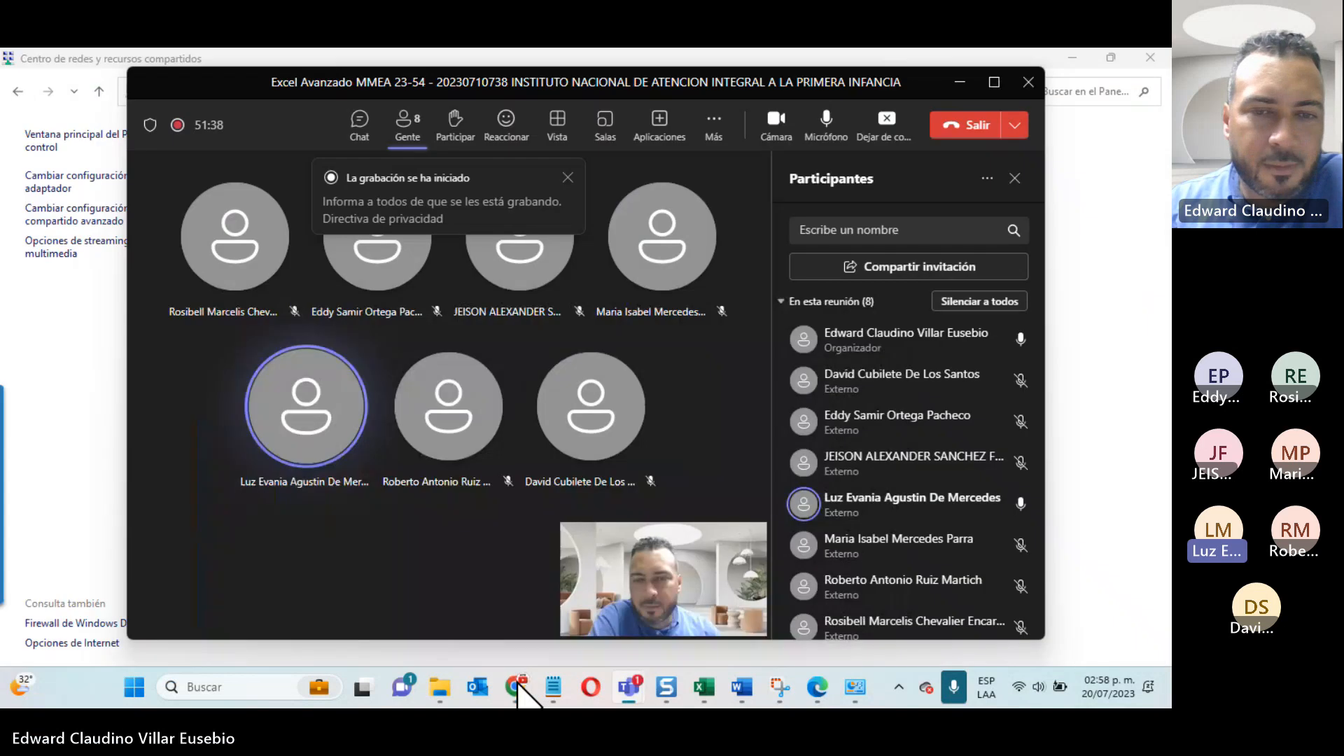
click(517, 688)
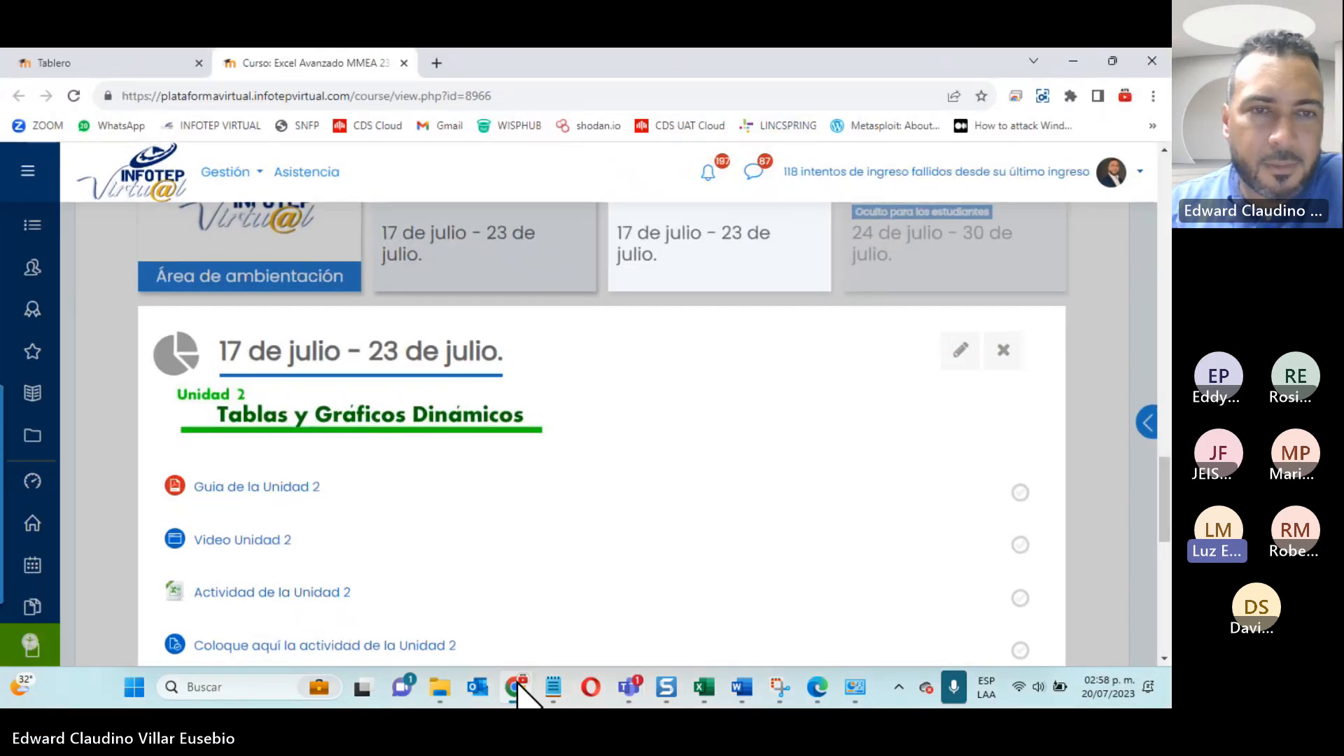
scroll(525, 406, down, 2)
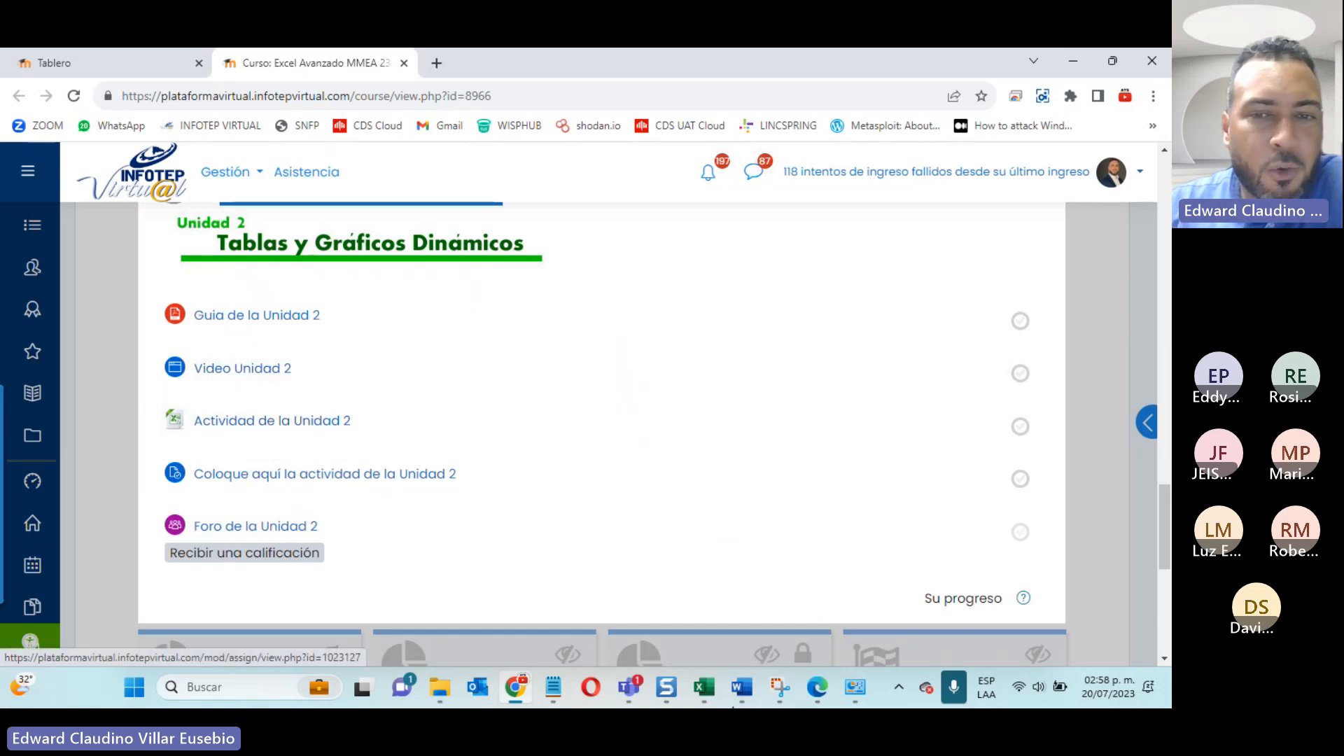
Step: Switch to the Actividad de la Unidad 2 workbook in Excel and shift the chart's plot area slightly on Gráfico1
click(703, 687)
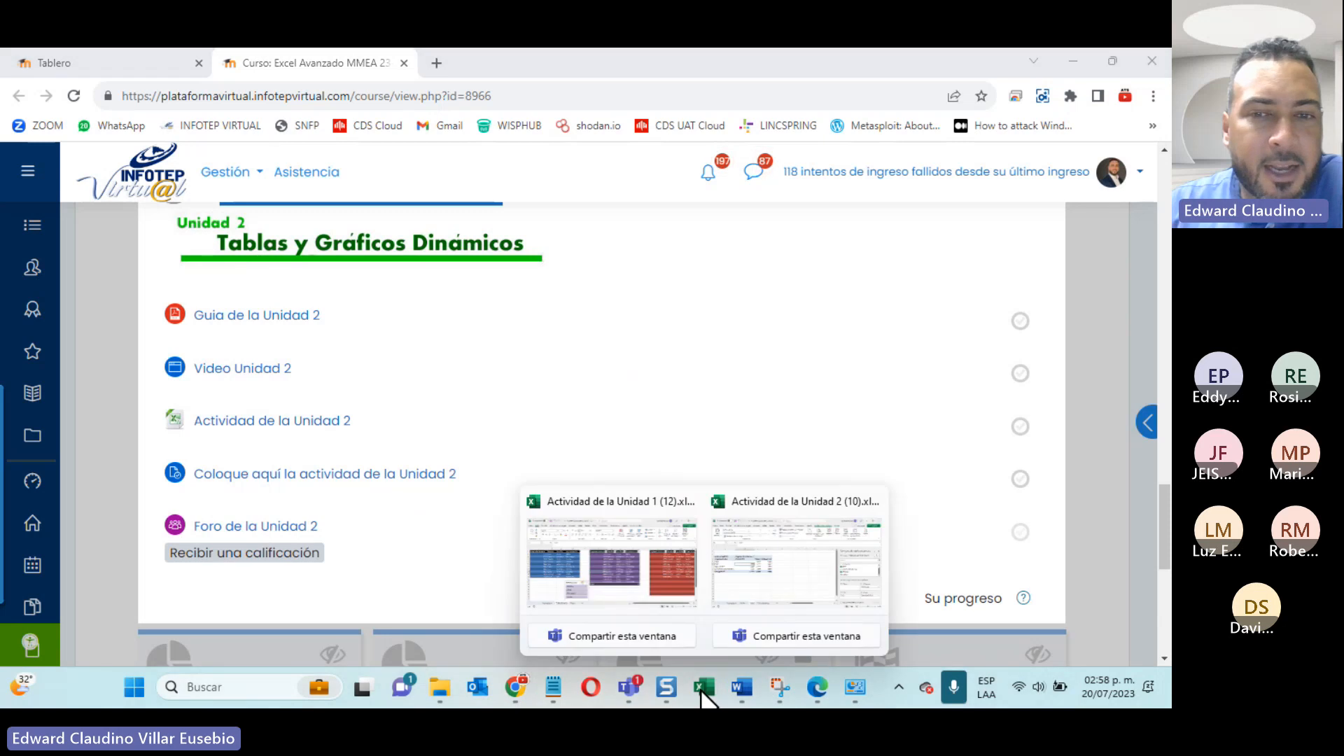
click(767, 599)
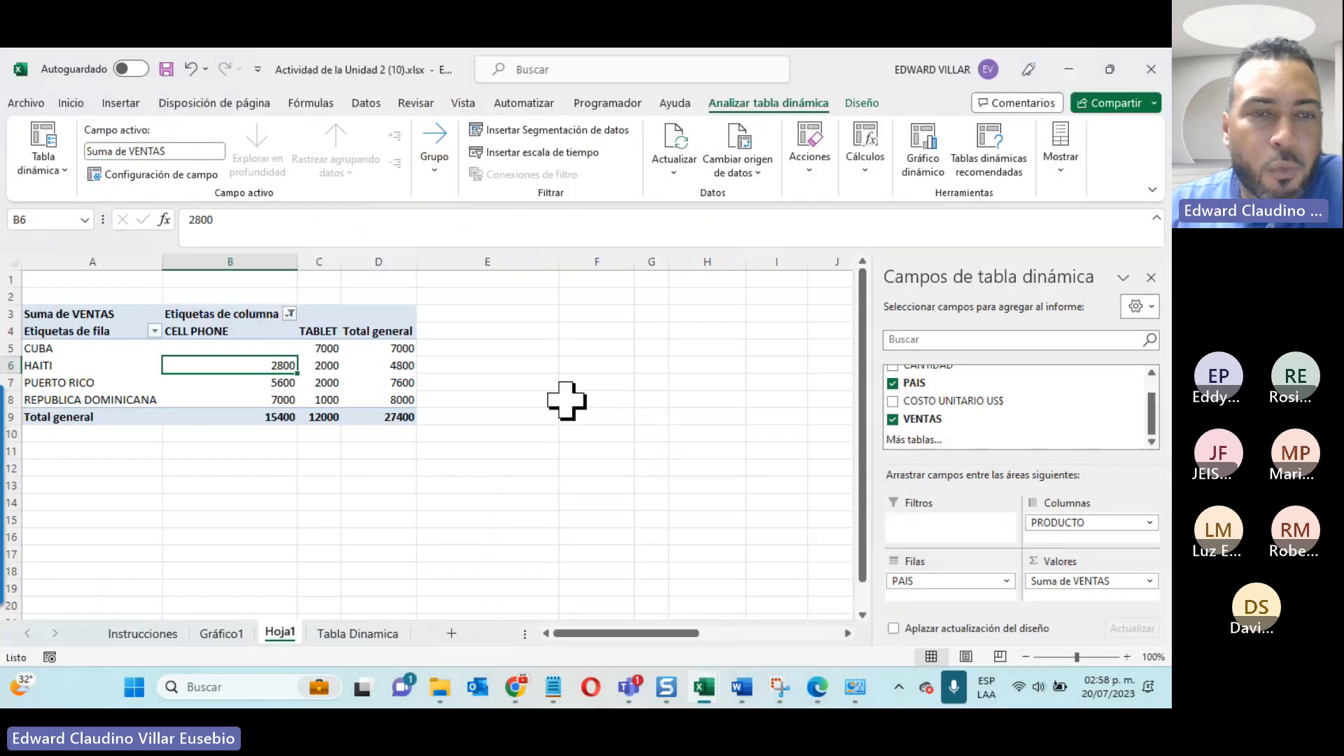
click(210, 635)
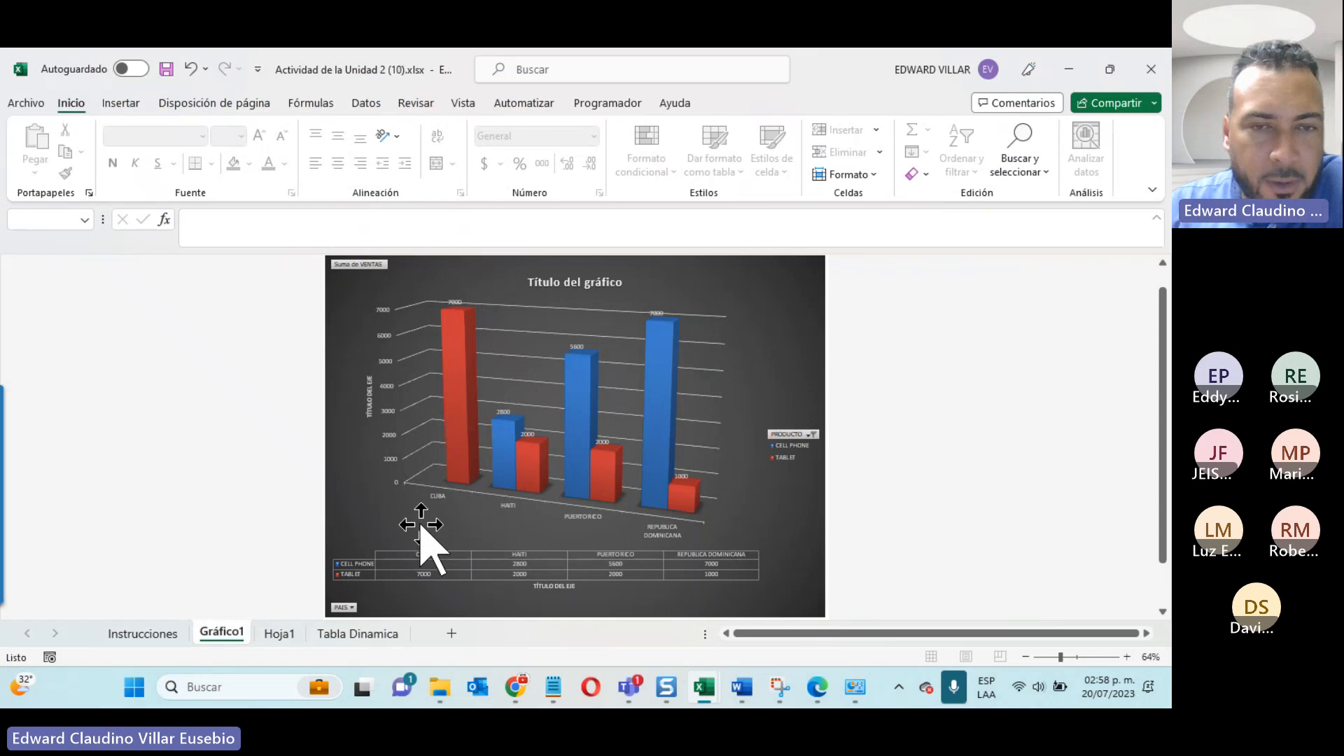
click(452, 505)
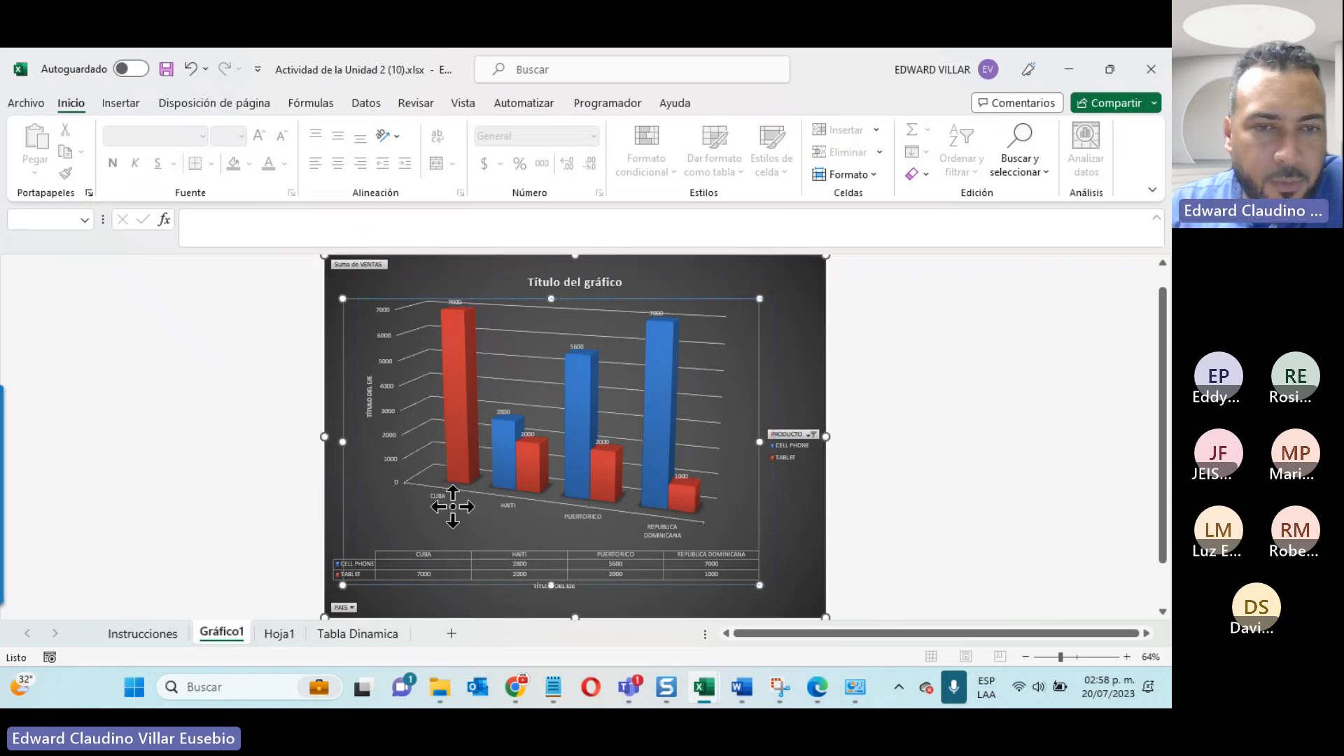
drag(452, 505, 424, 506)
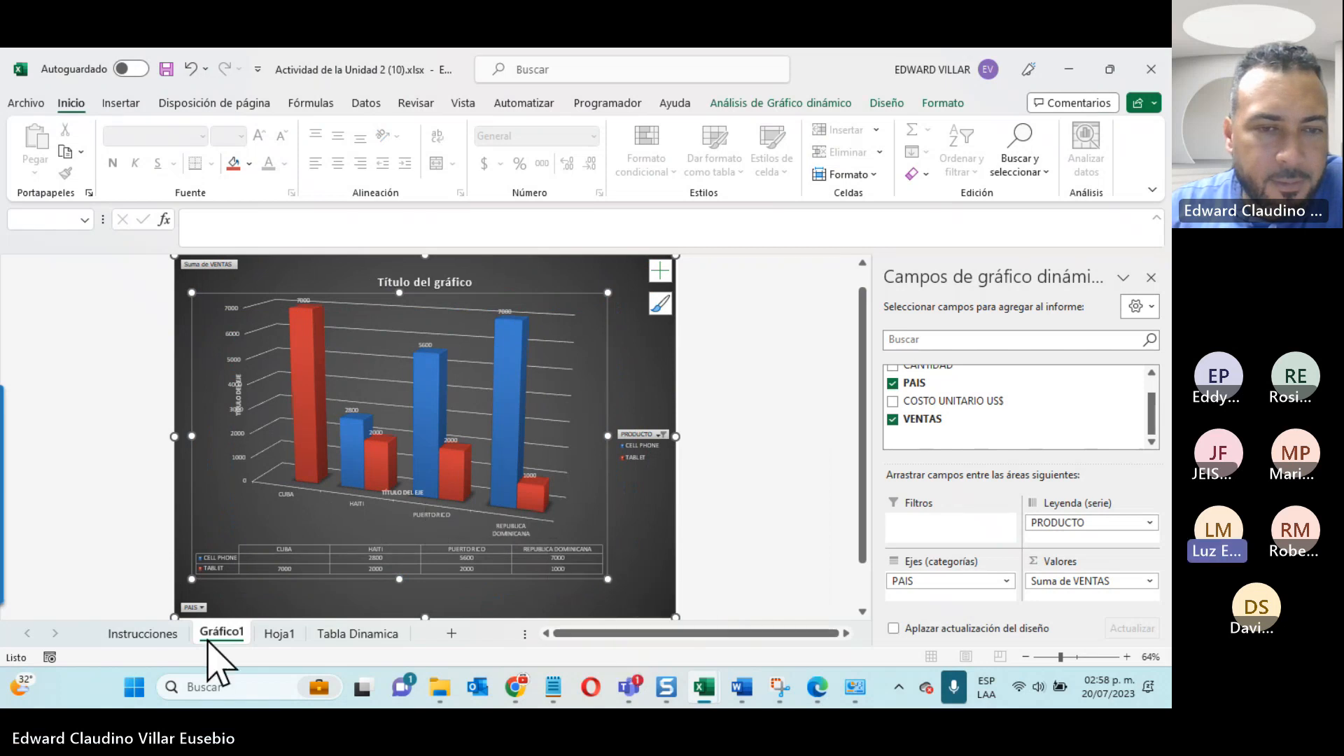
Step: Compare the pivot table on Hoja1 with the chart on Gráfico1 and inspect the chart's TABLET series
click(279, 634)
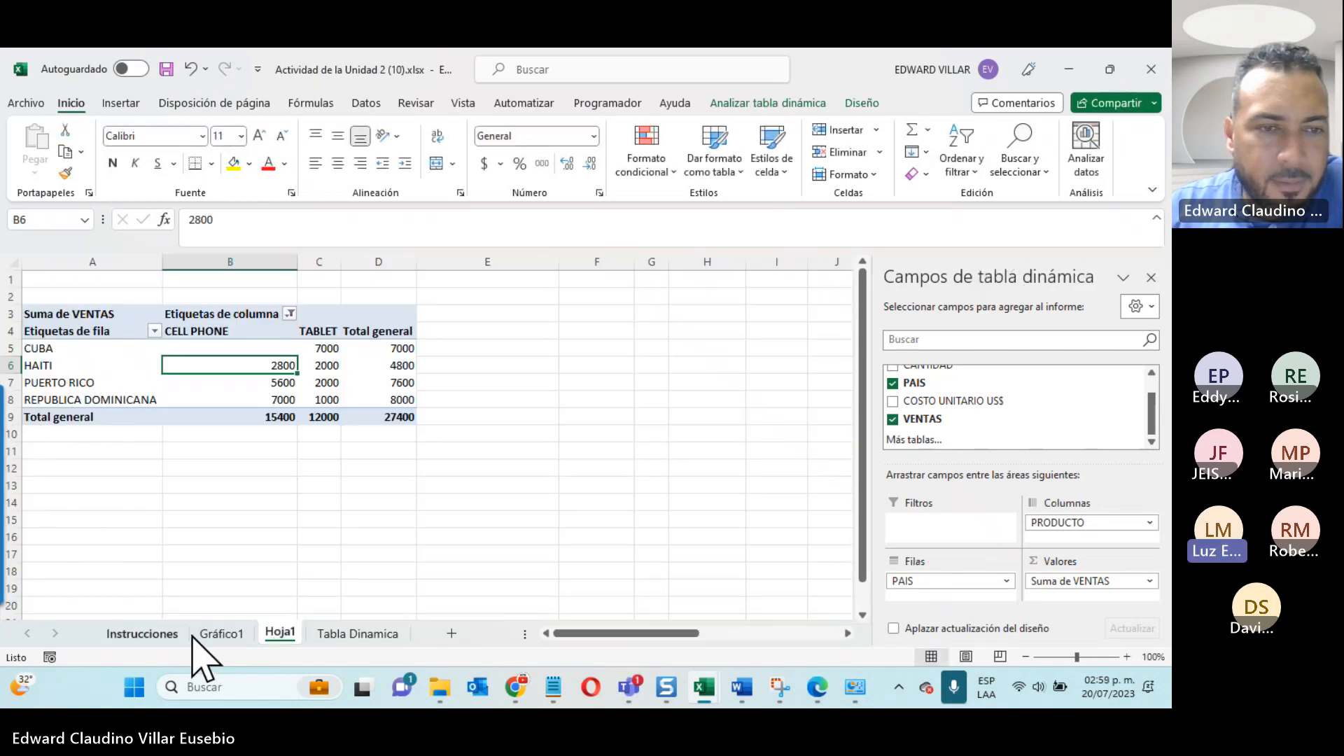
click(214, 635)
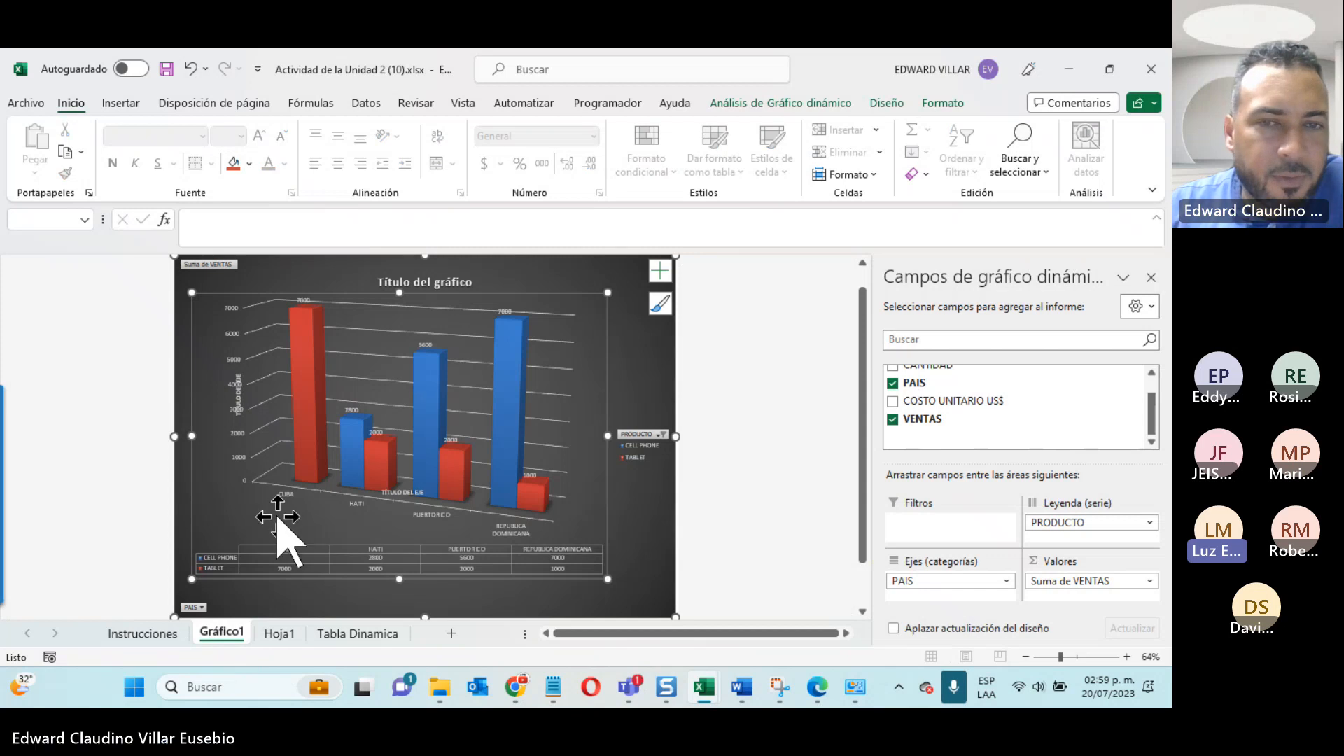
mouse_move(315, 480)
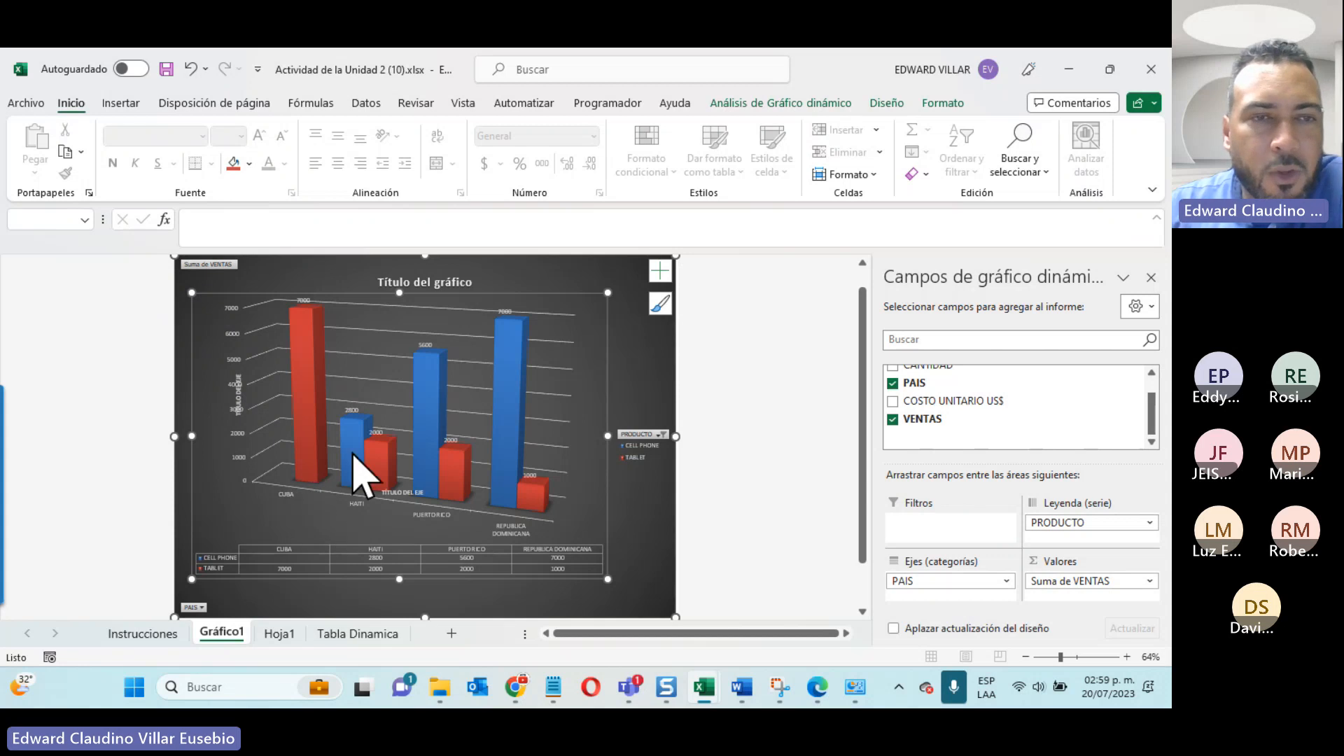
click(311, 474)
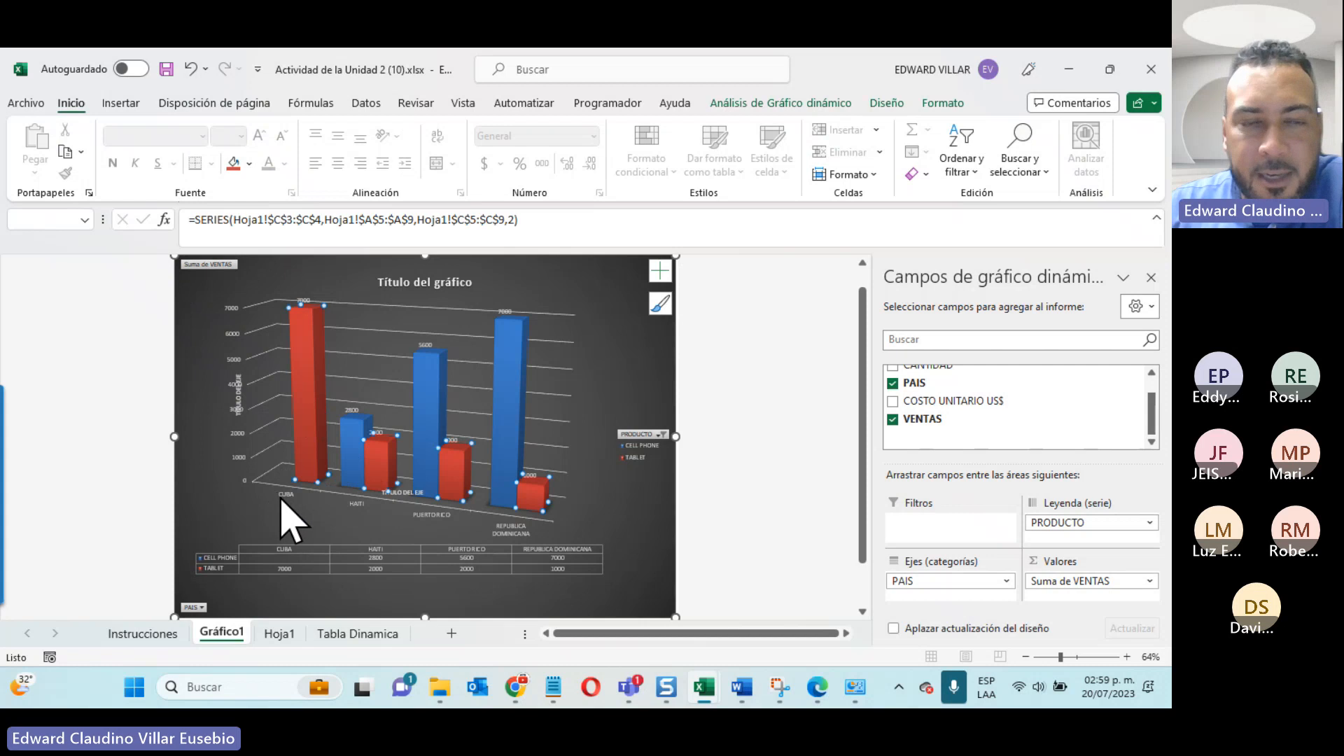
Step: Examine the CELL PHONE, TABLET and Total general sales by country in the pivot table on Hoja1
click(280, 633)
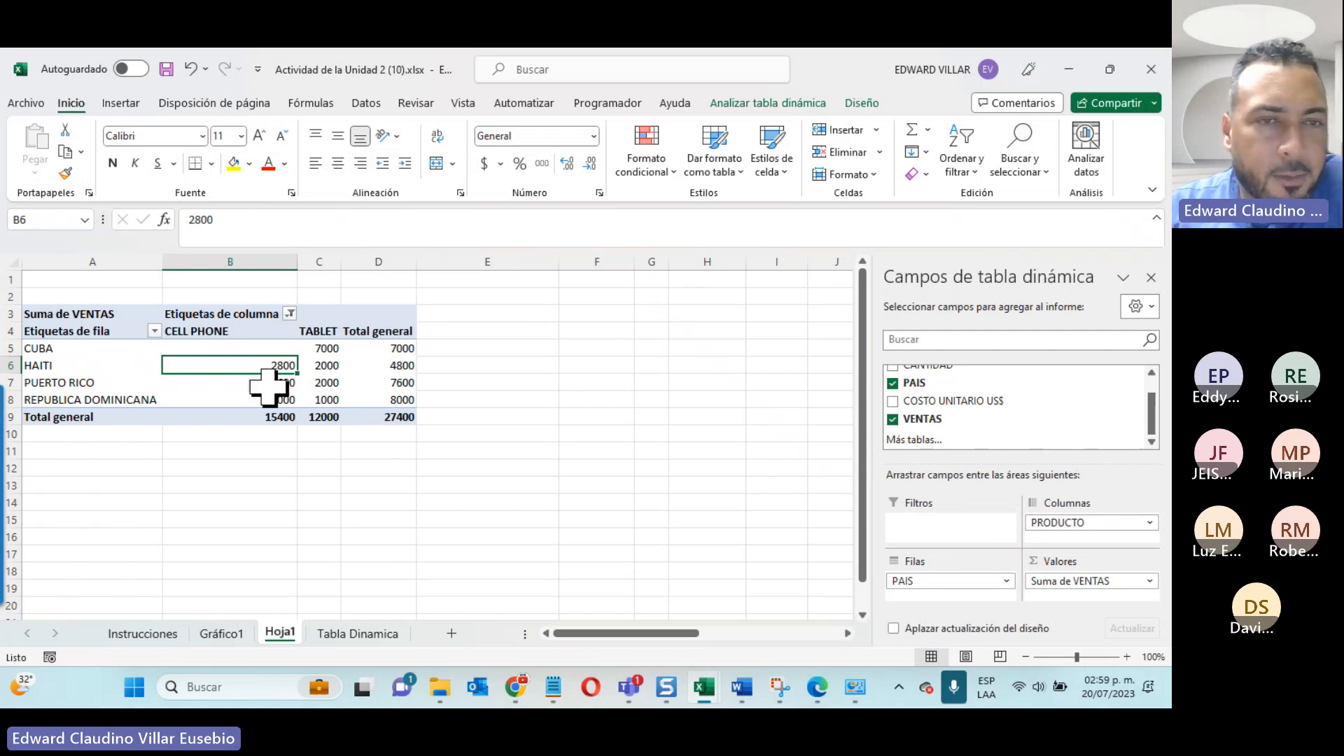
click(211, 333)
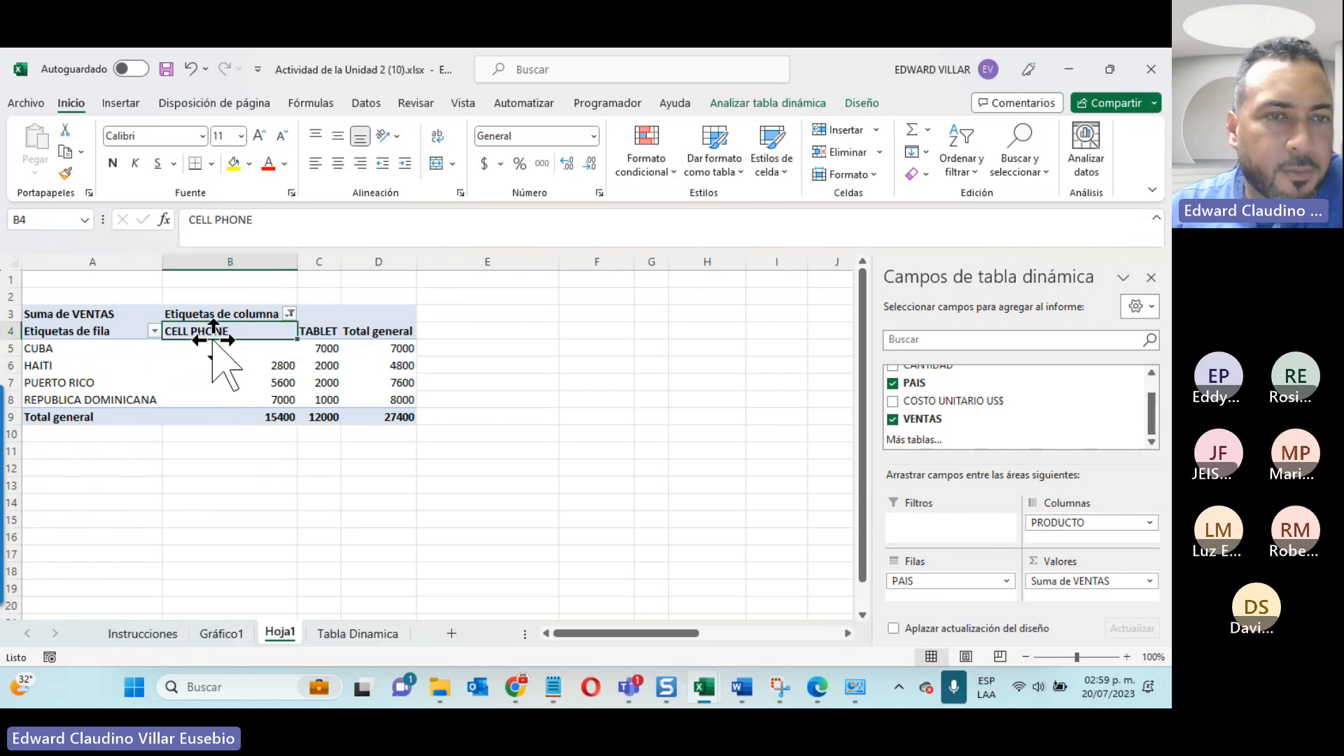
click(210, 352)
click(390, 347)
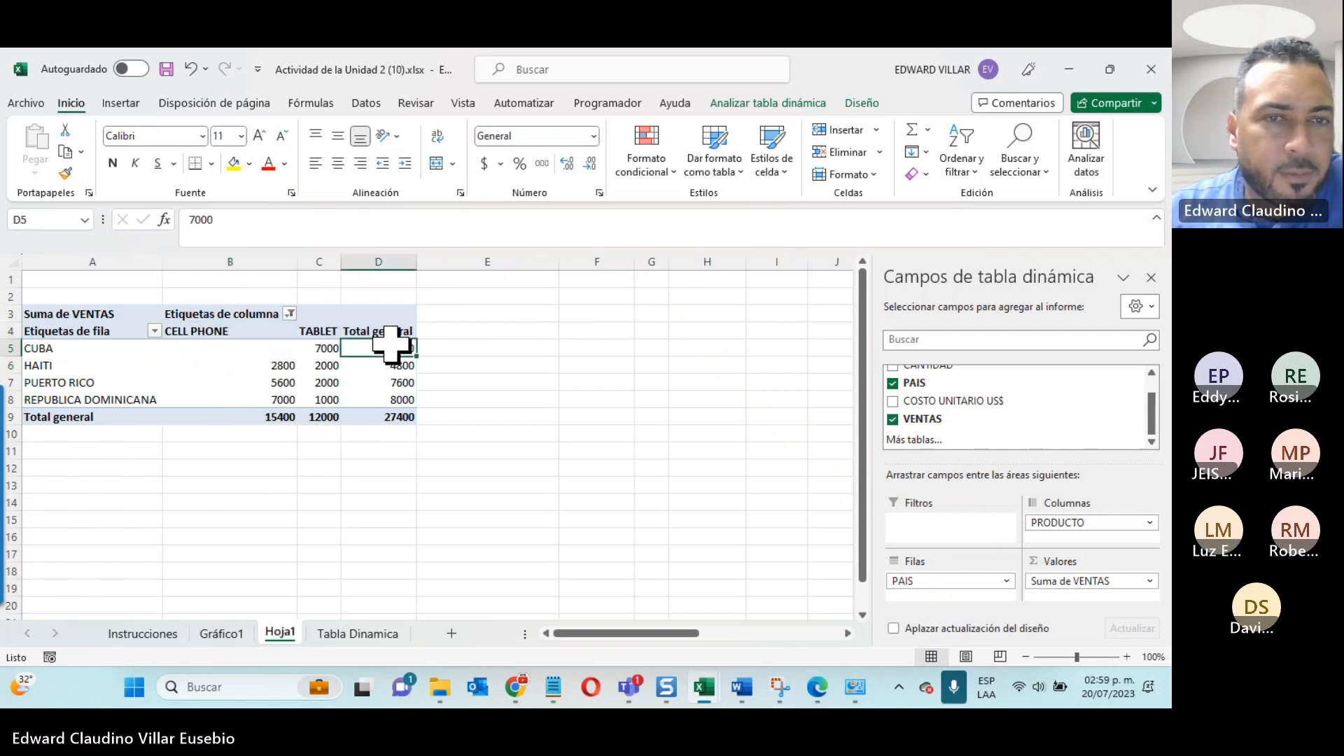
click(316, 347)
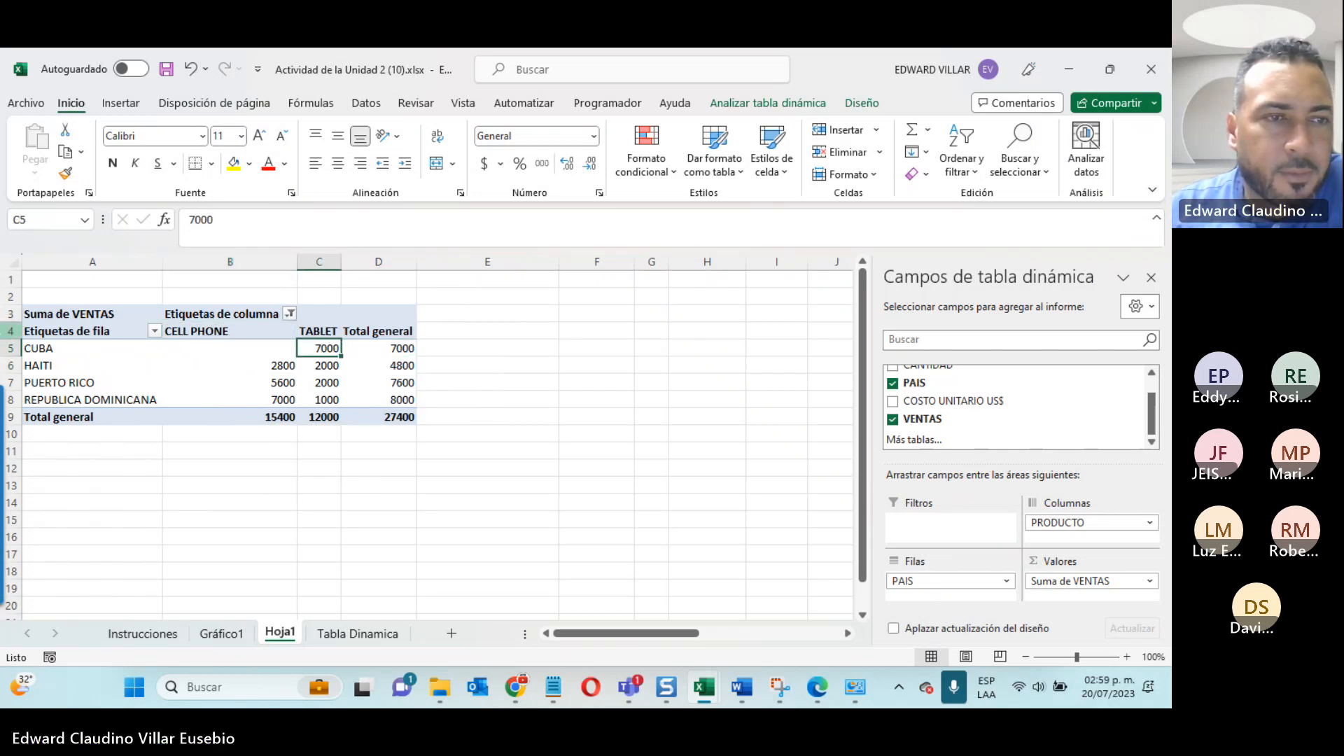
click(52, 348)
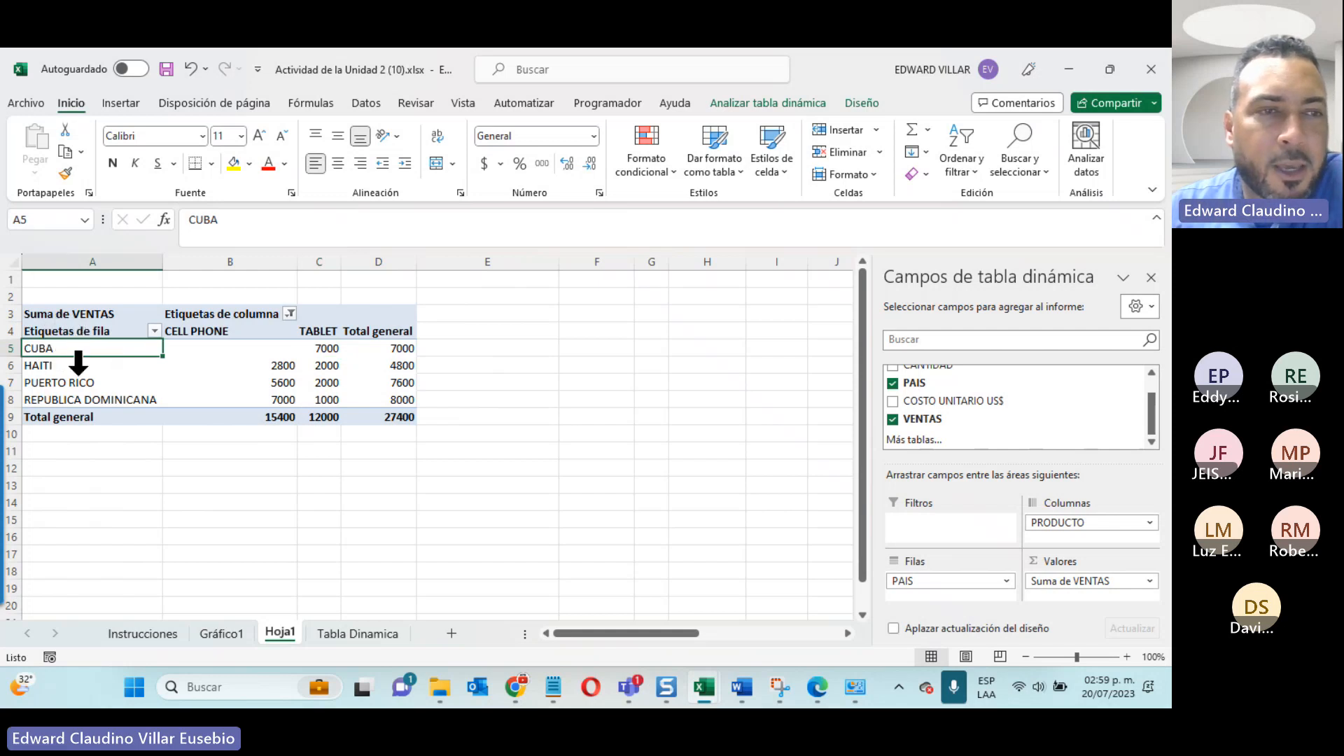
click(35, 363)
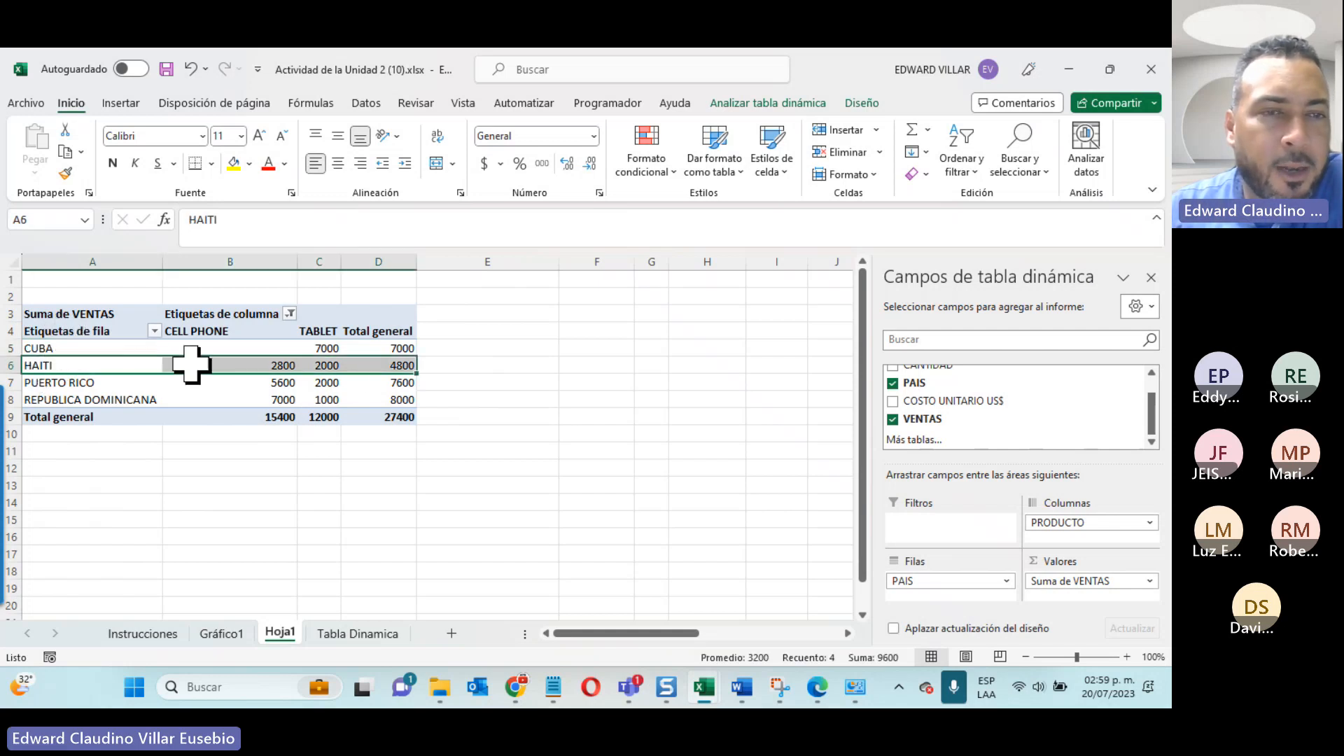
click(395, 385)
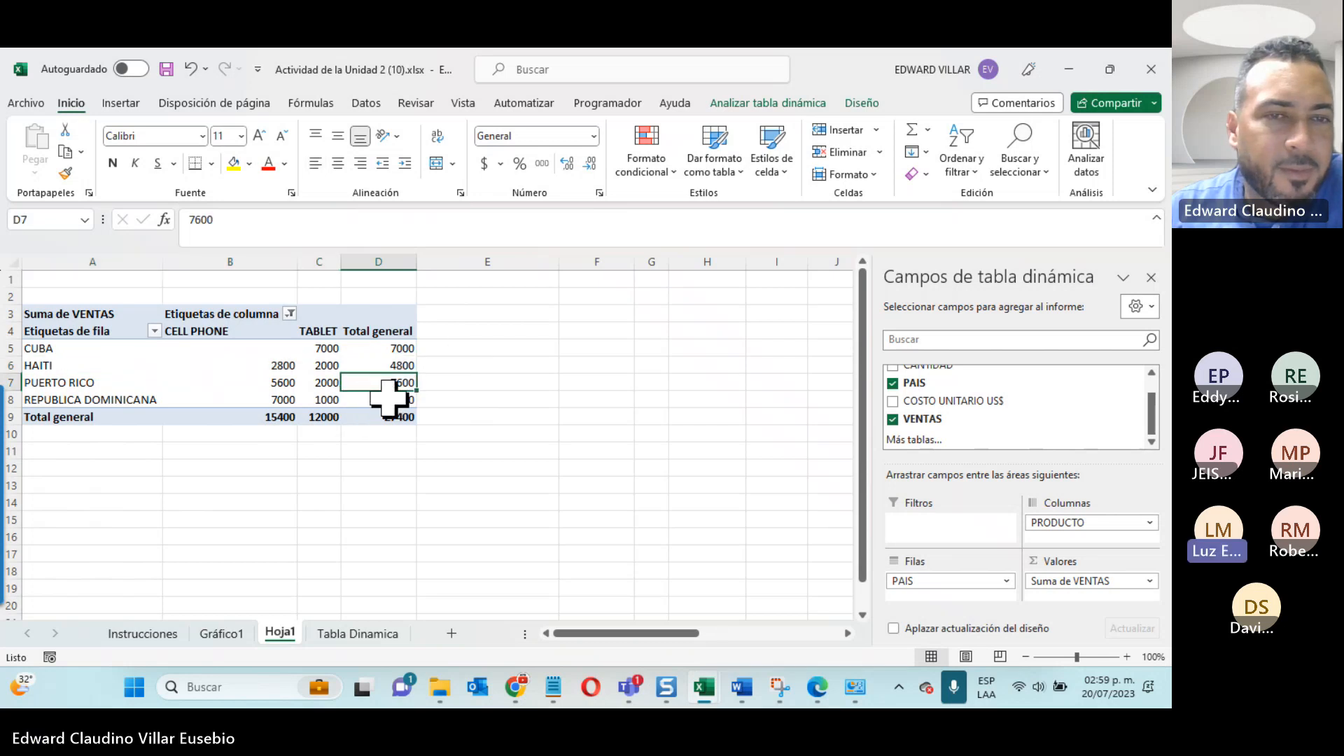
click(395, 400)
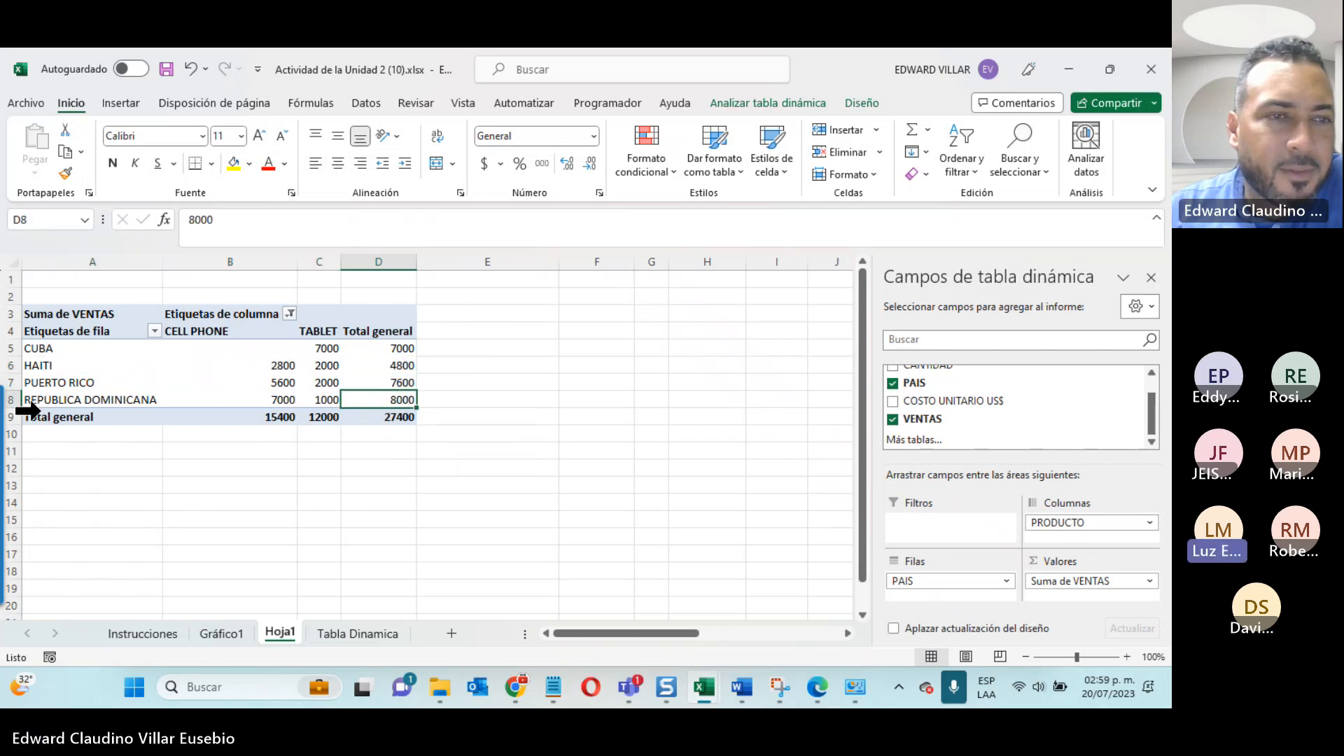
click(399, 348)
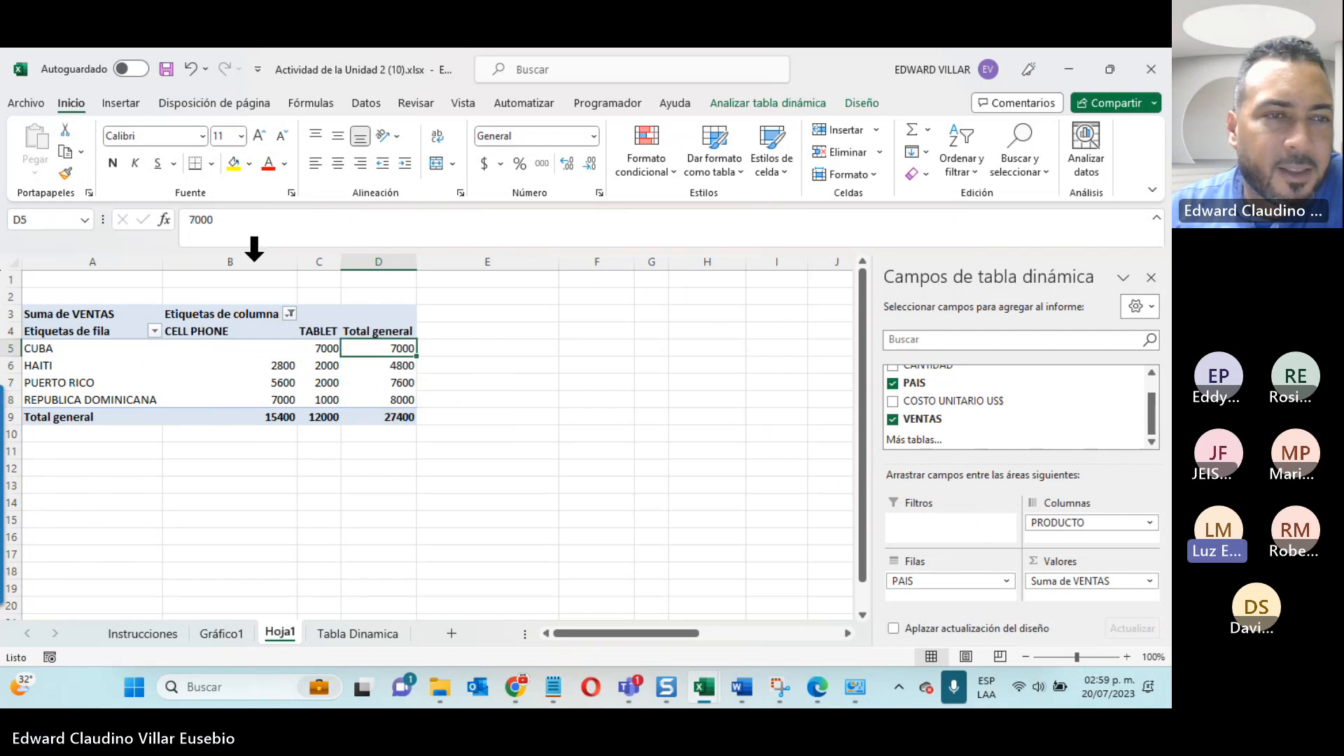
click(70, 347)
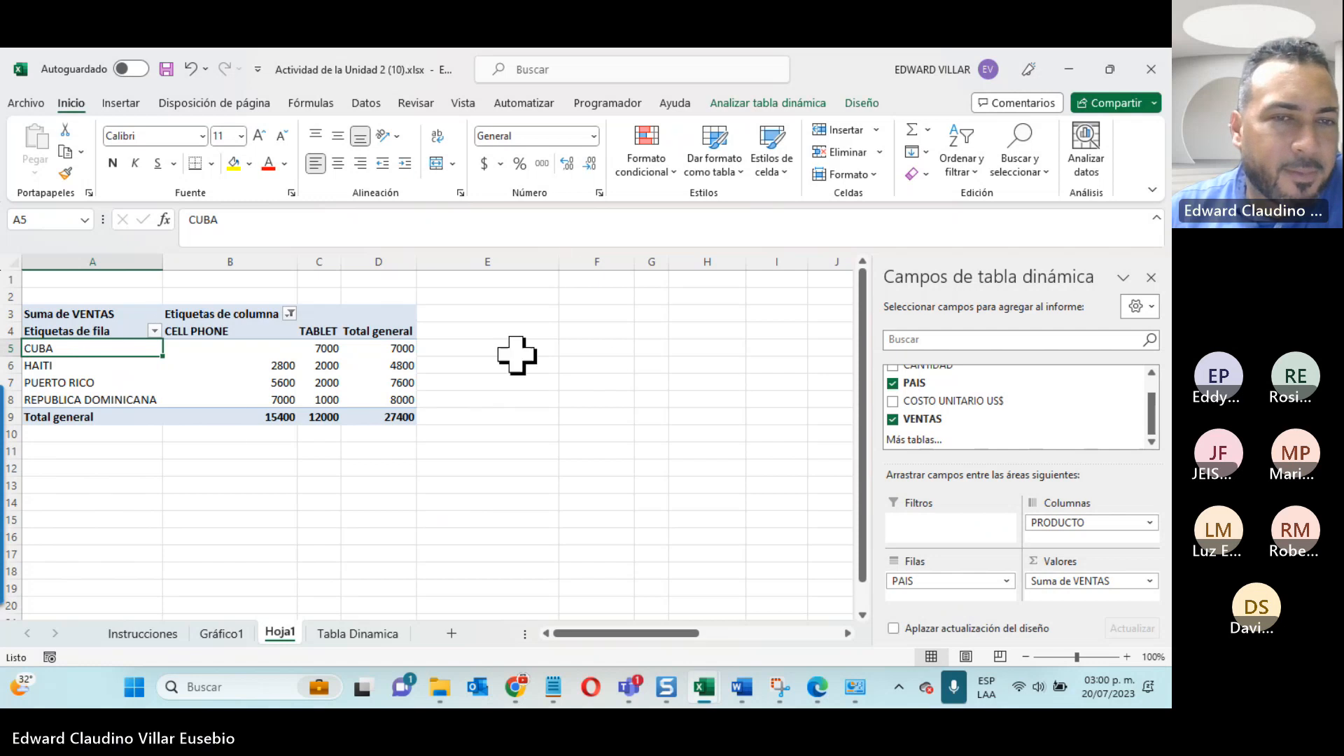
click(520, 382)
click(643, 316)
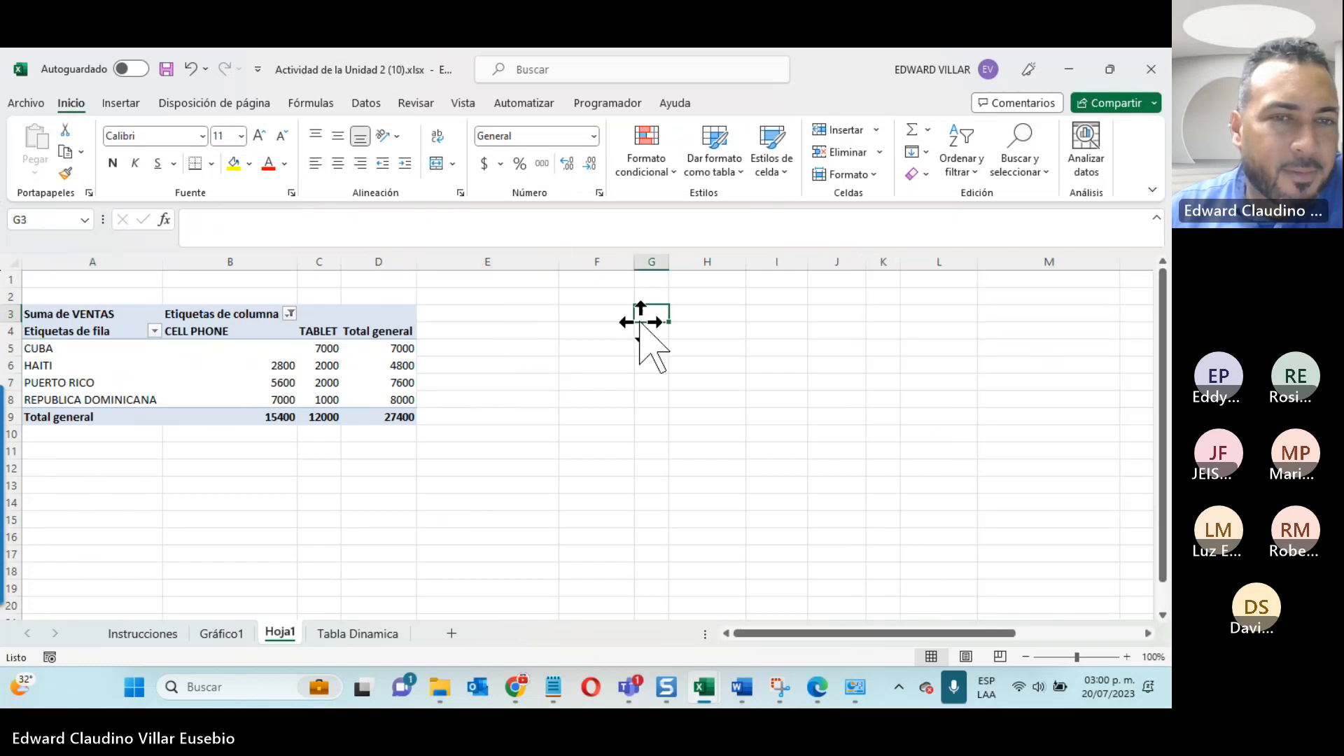
click(540, 326)
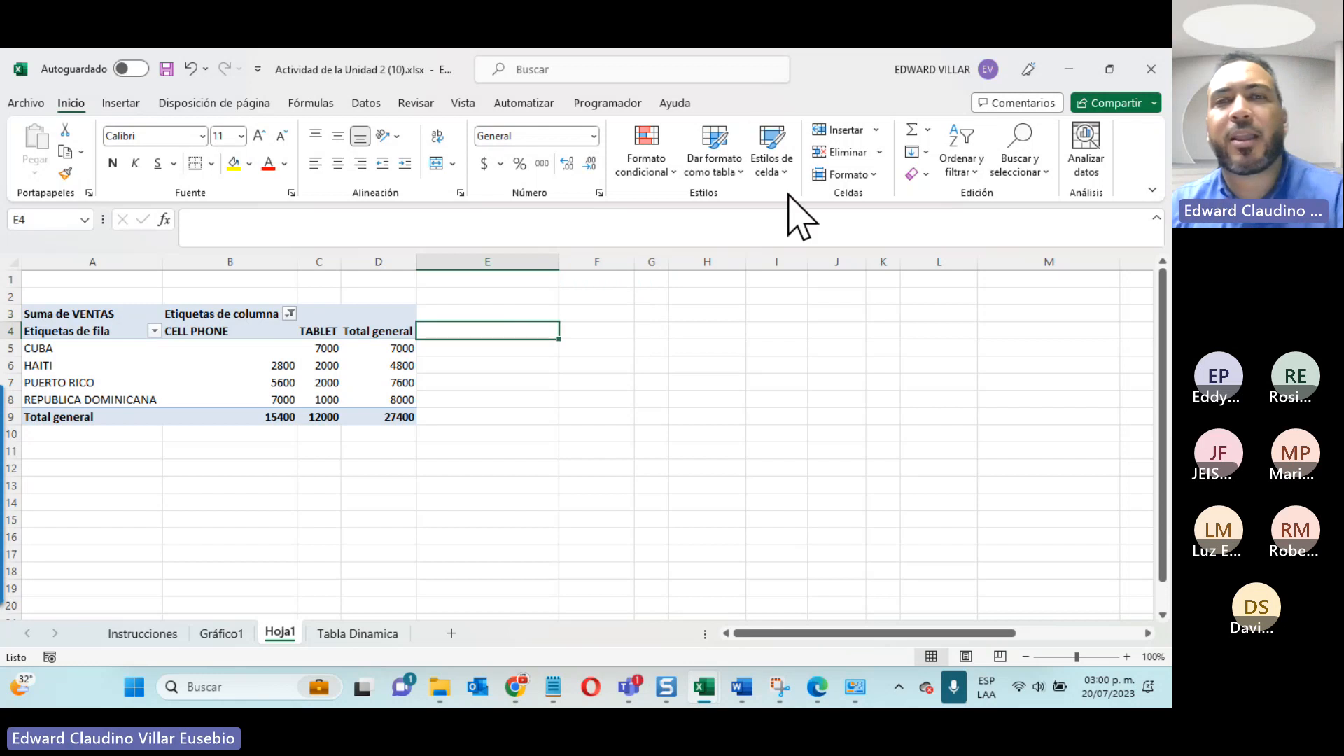
Step: Minimize the Excel workbook to reach the Teams meeting window, turn off the camera and stop sharing the screen
click(1069, 69)
click(1059, 68)
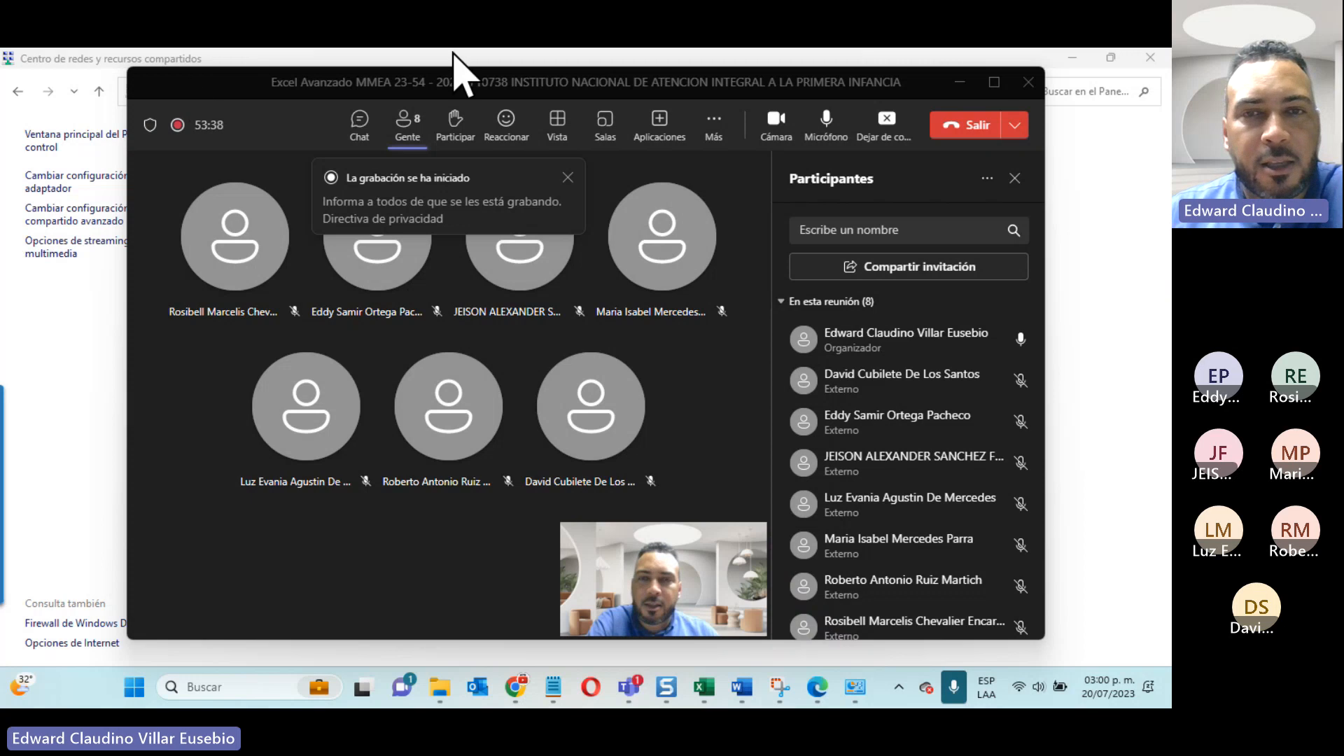
click(706, 294)
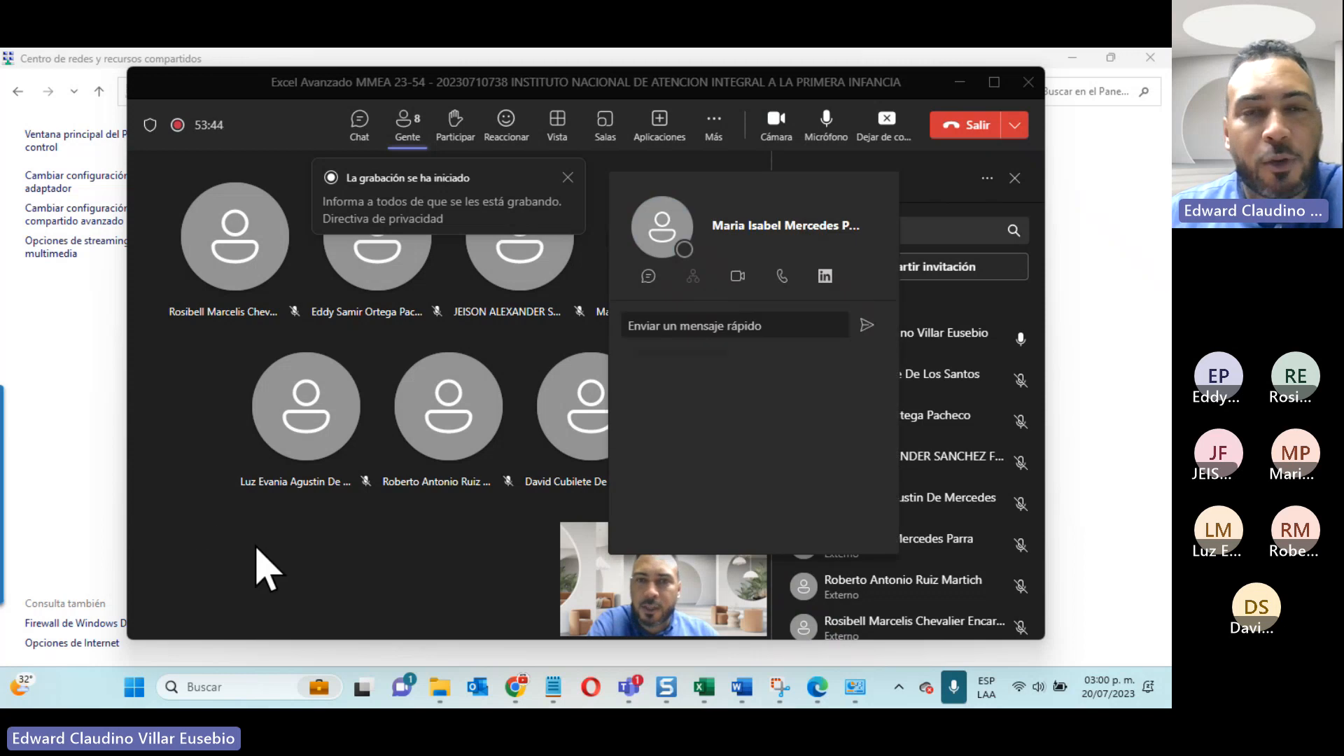
click(361, 566)
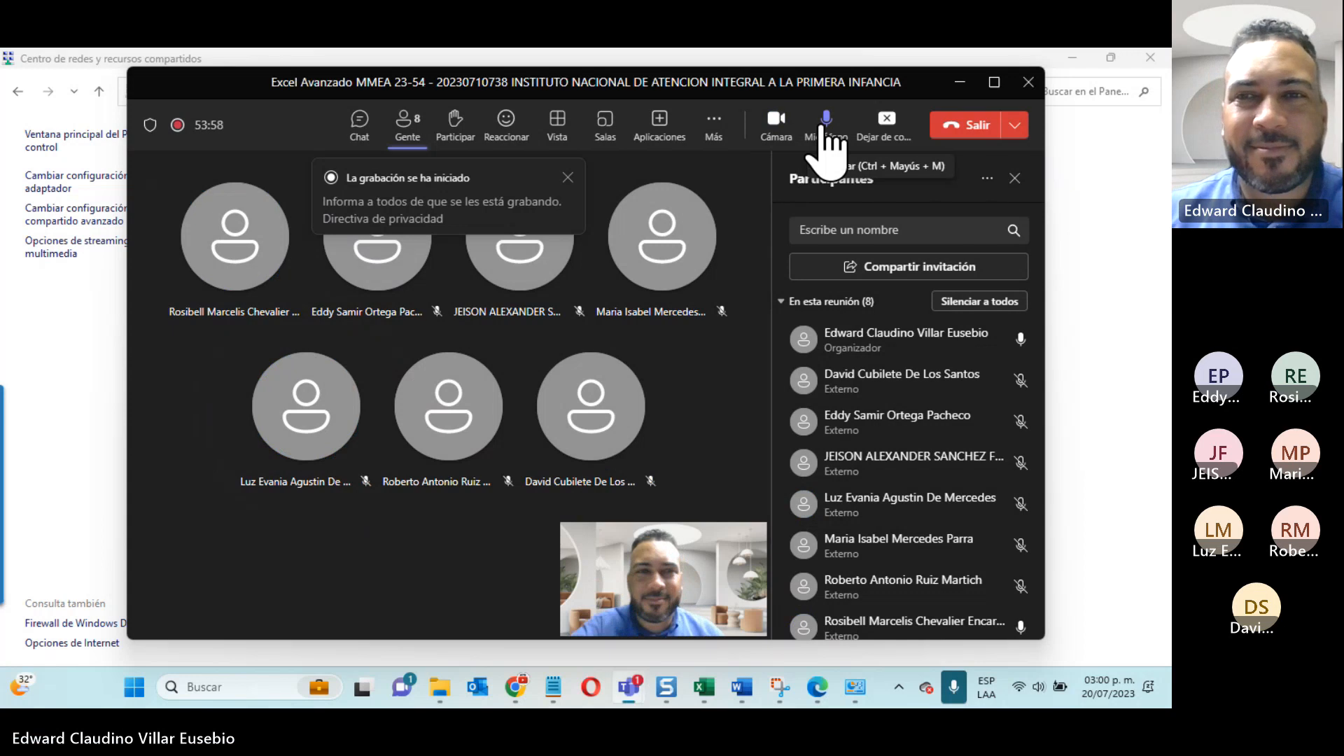
click(777, 126)
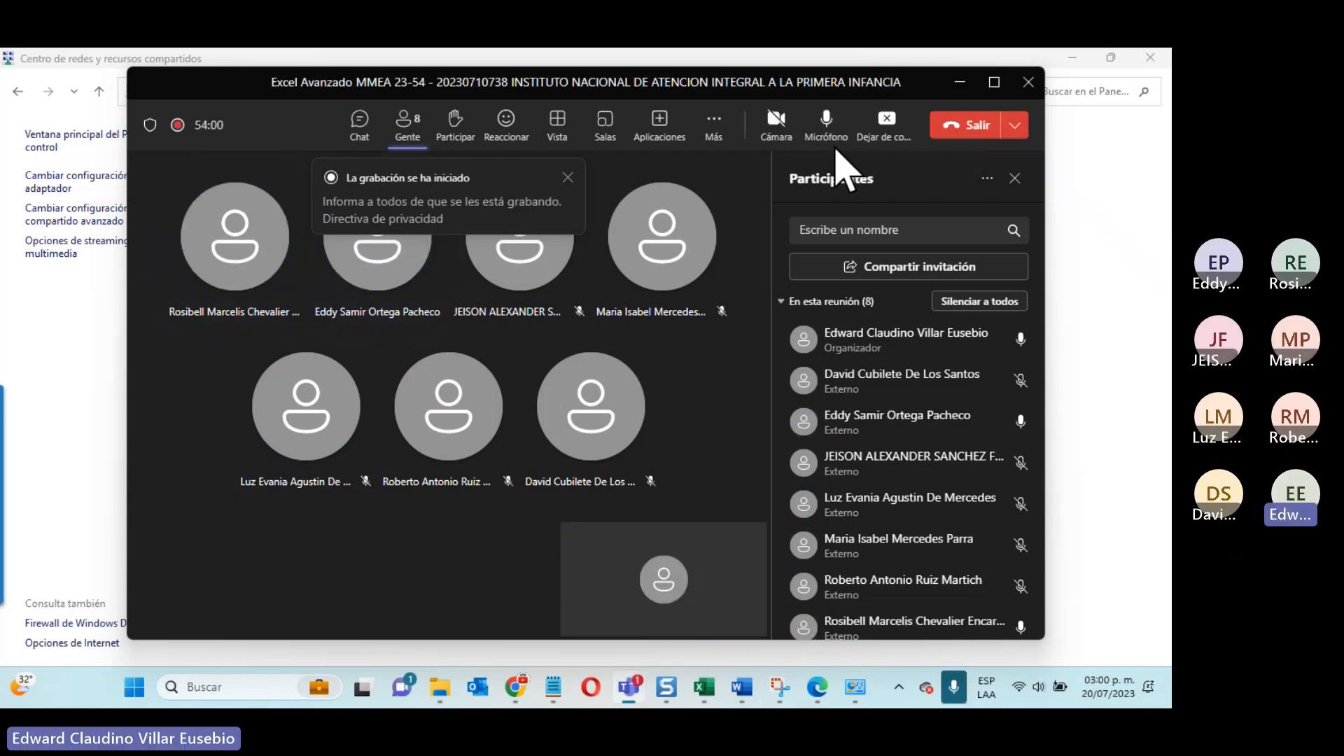
click(885, 129)
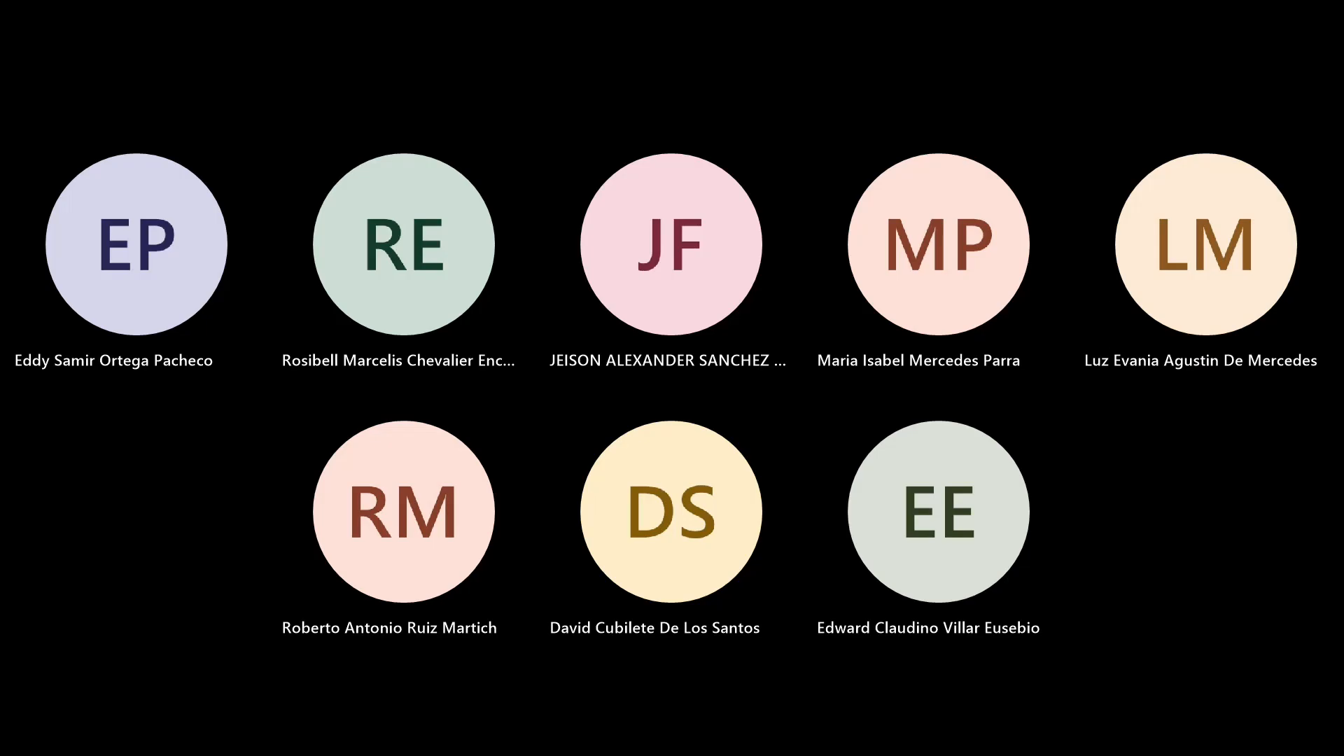